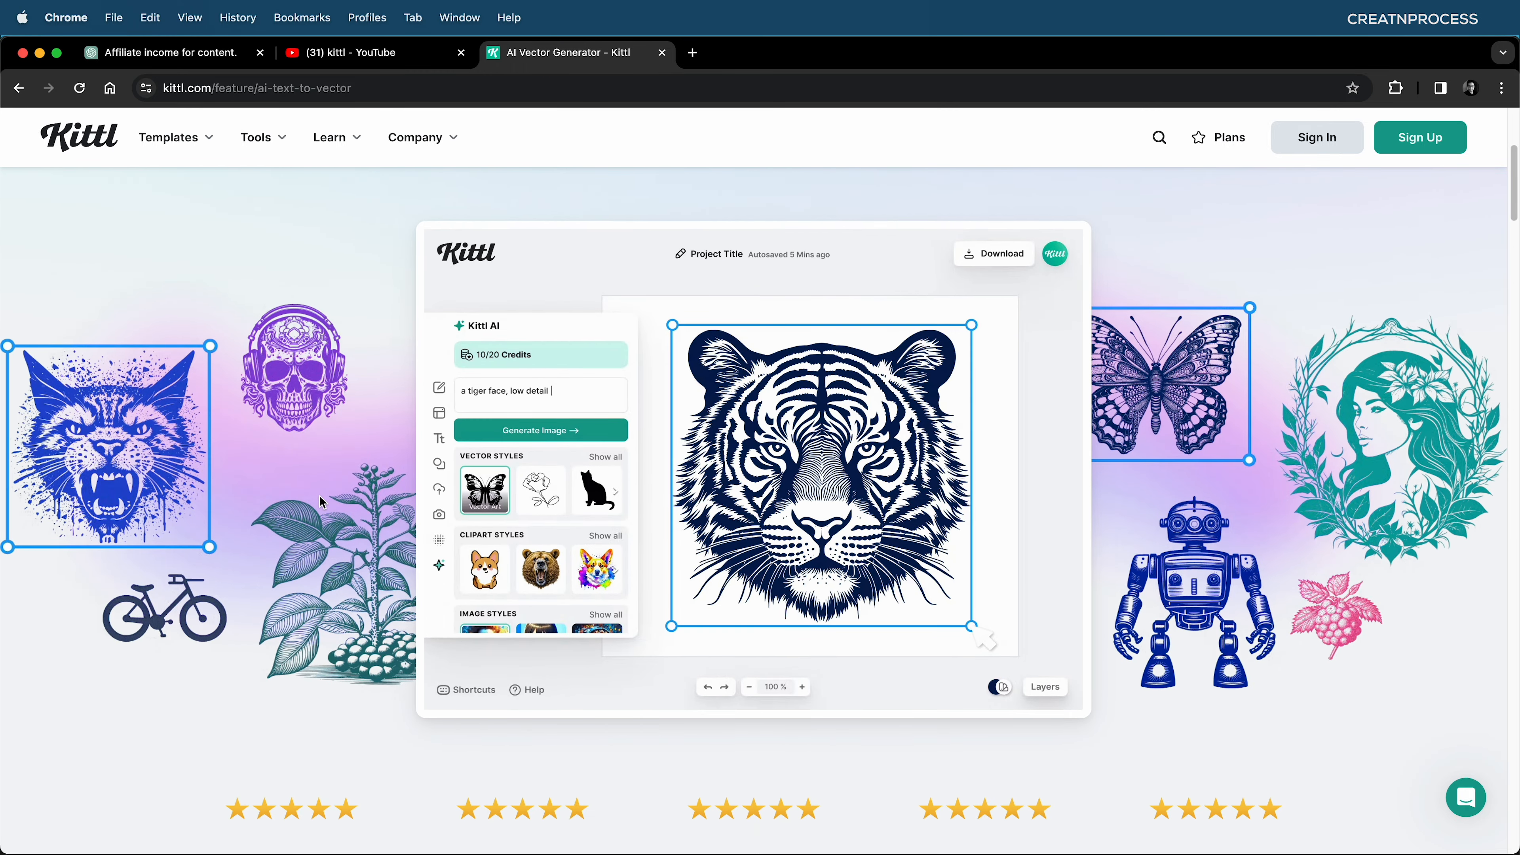
scroll(322, 502, down, 5)
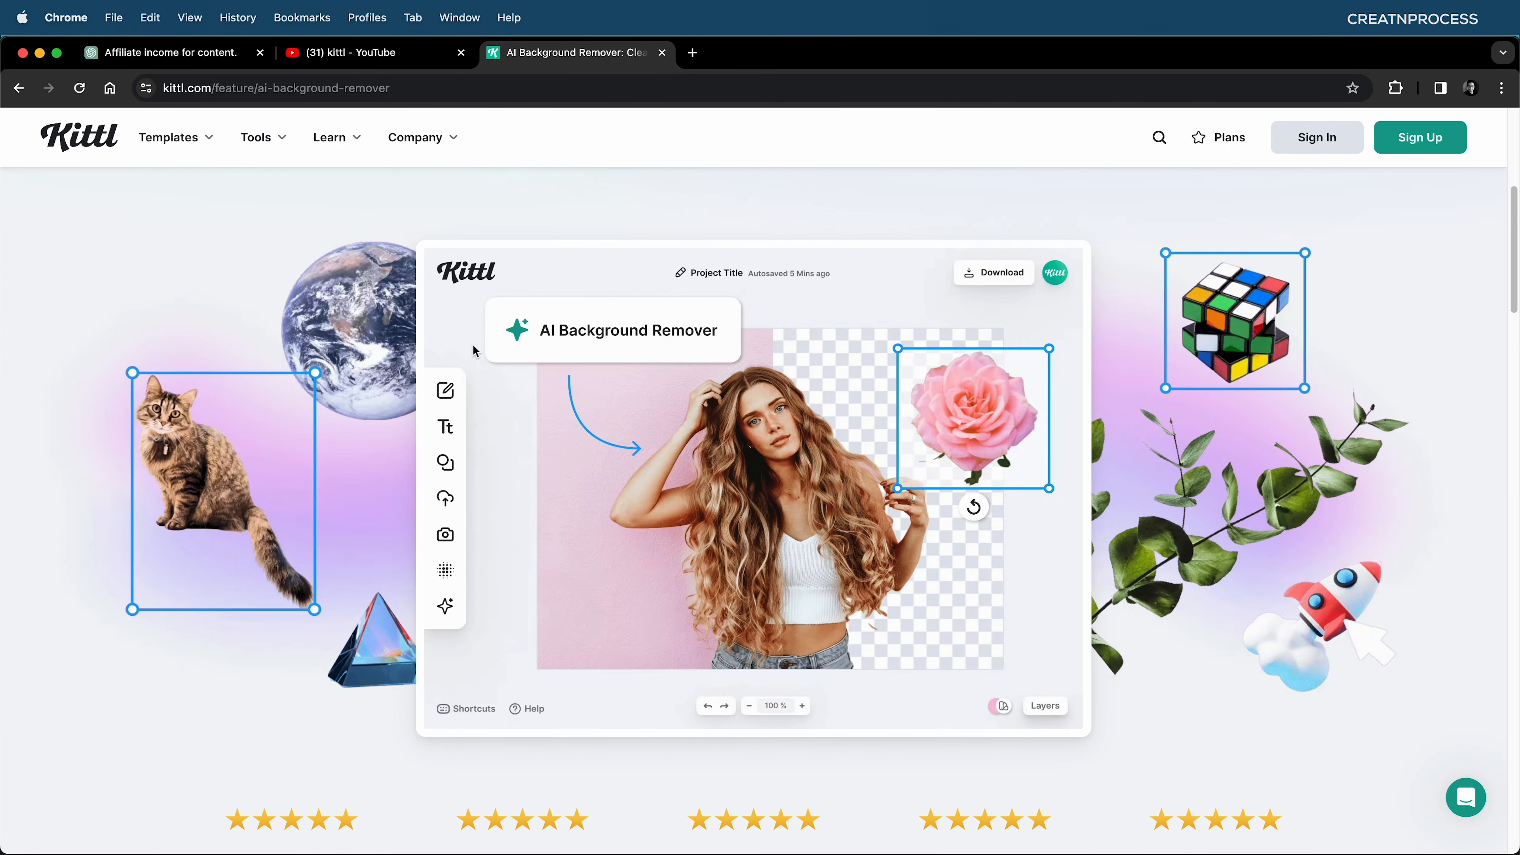
scroll(475, 351, down, 10)
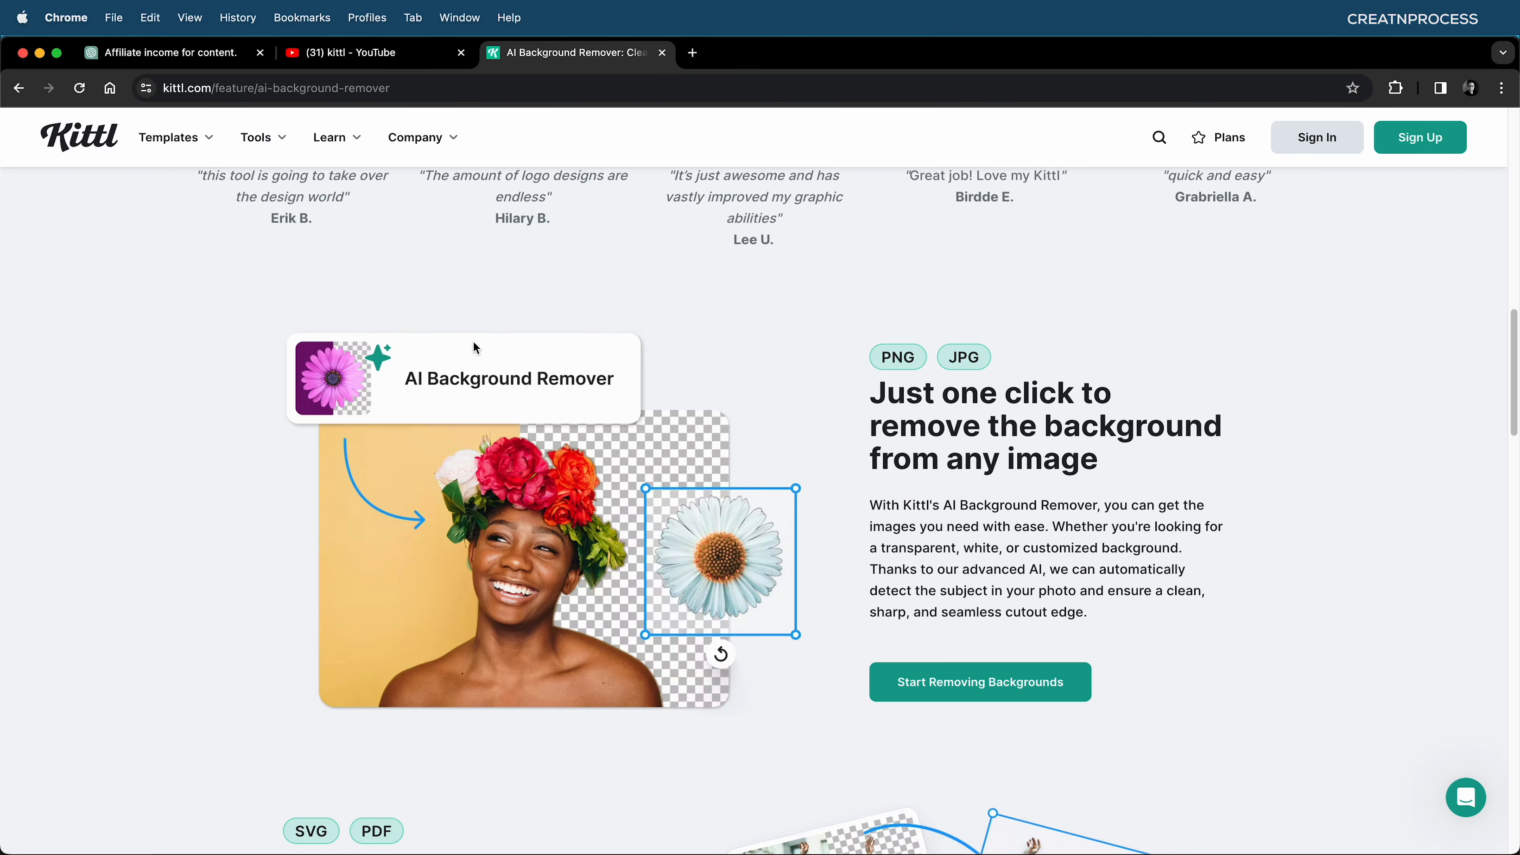
scroll(474, 348, down, 15)
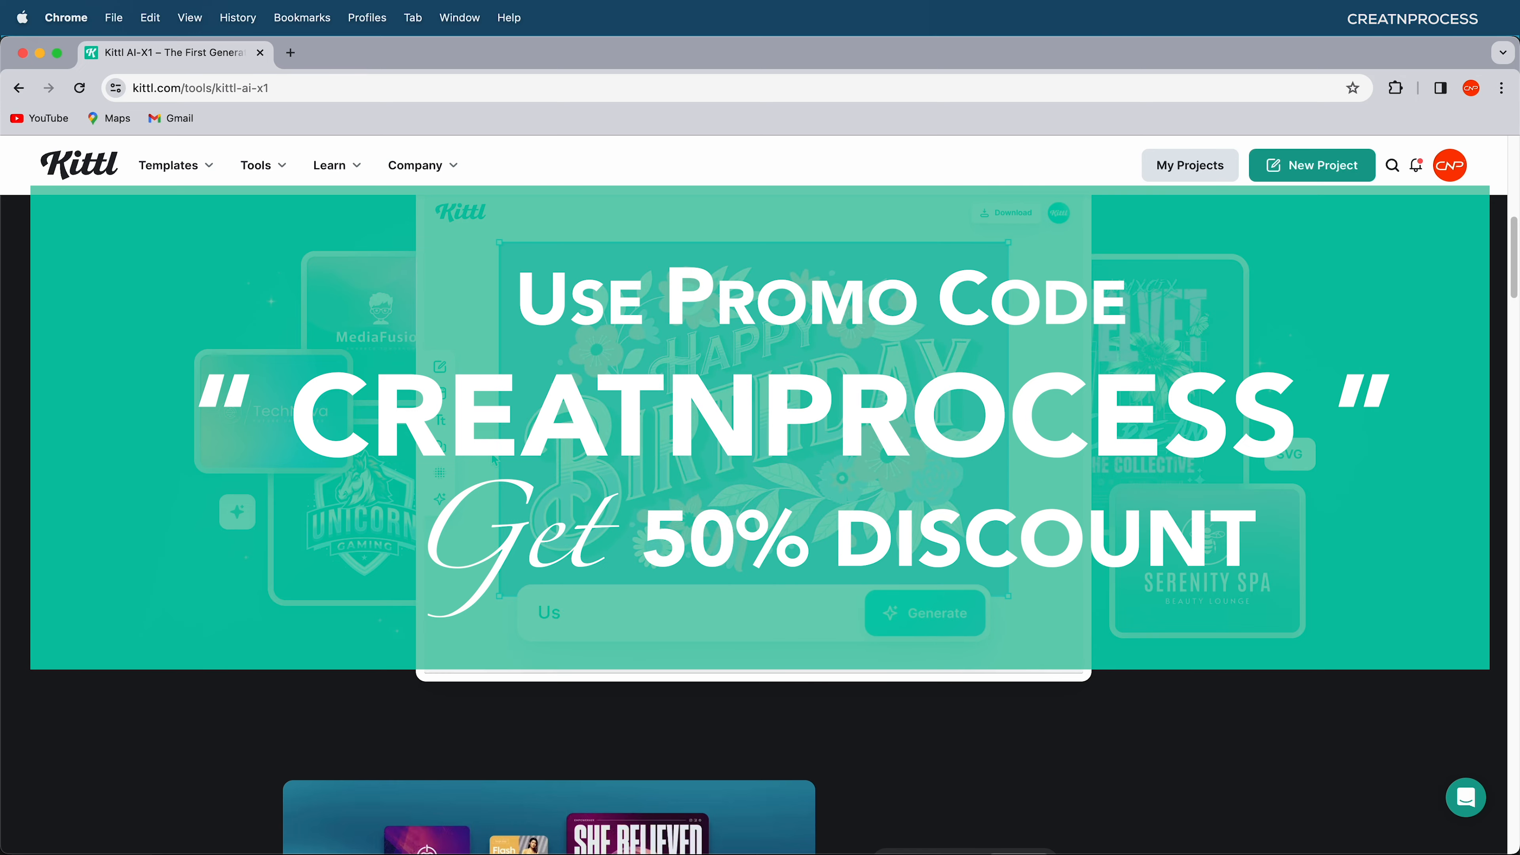
scroll(494, 460, down, 5)
scroll(495, 460, down, 3)
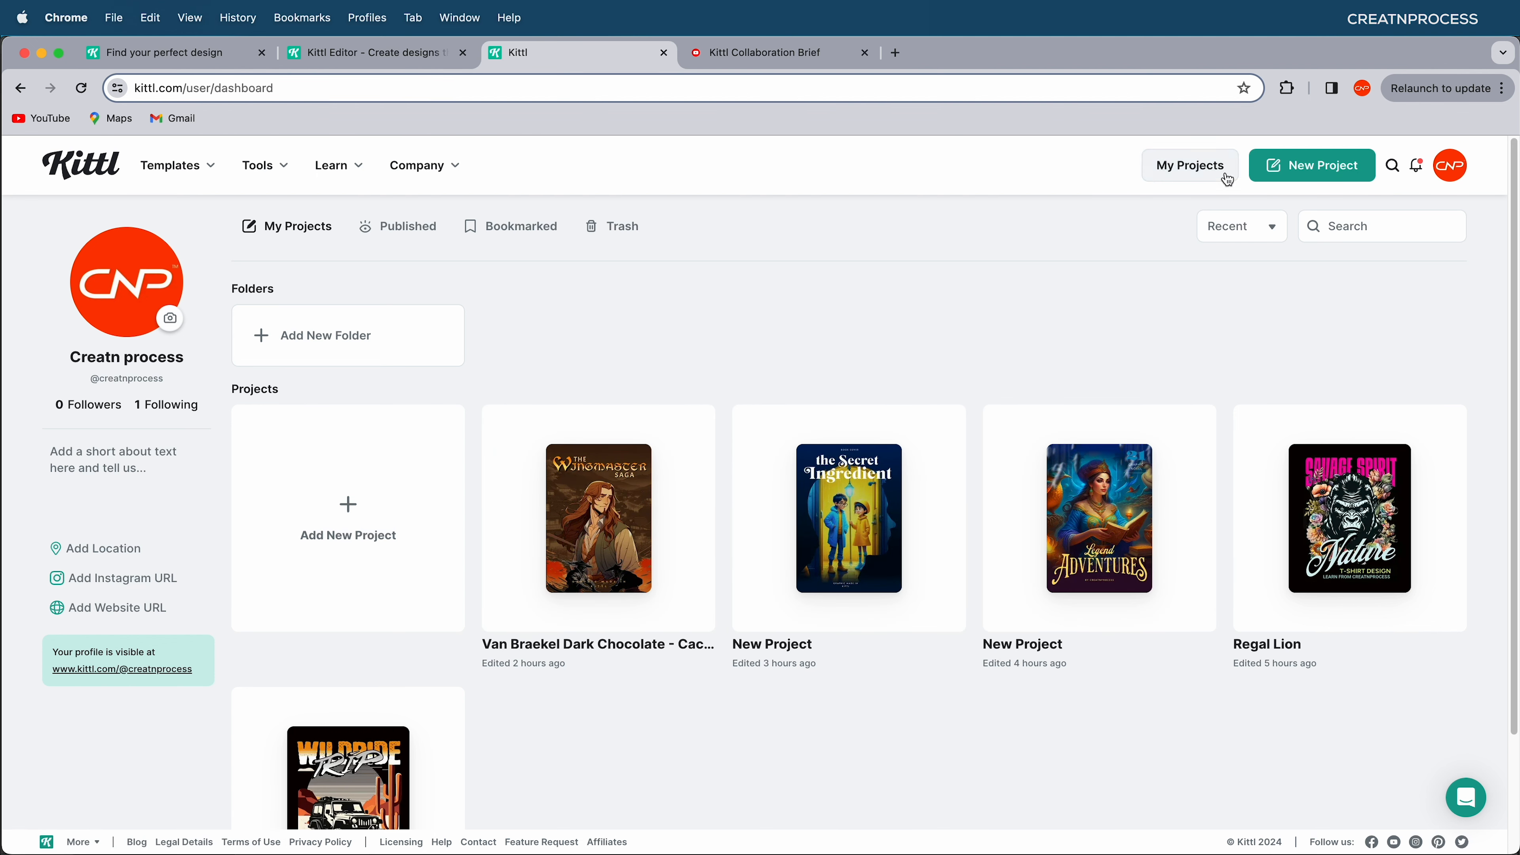
- Start a new project, look at the account menu on the designs page, and return to the new project
click(1307, 179)
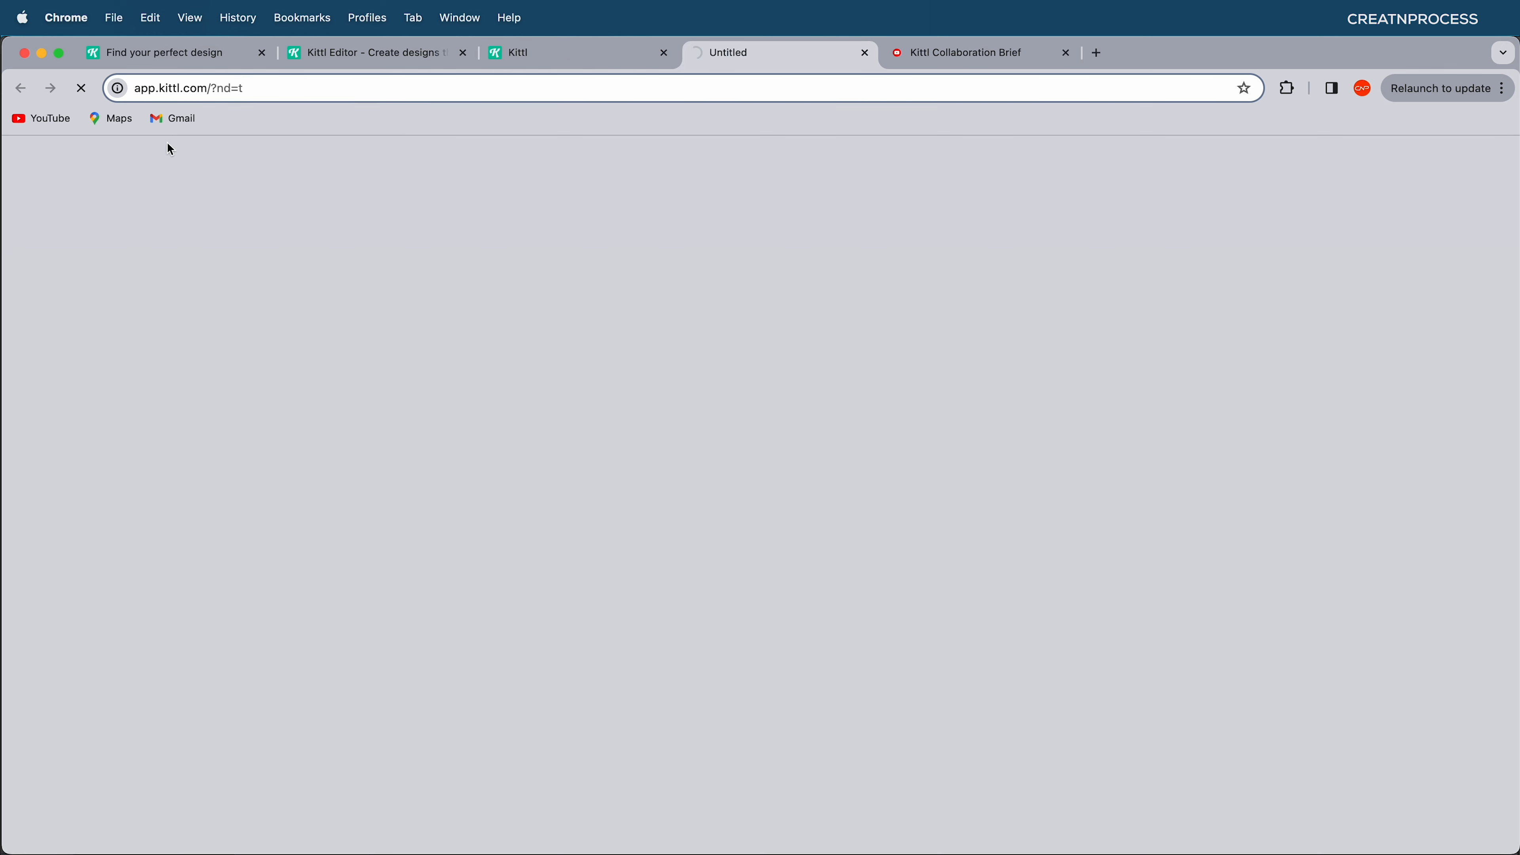
click(161, 53)
click(1461, 163)
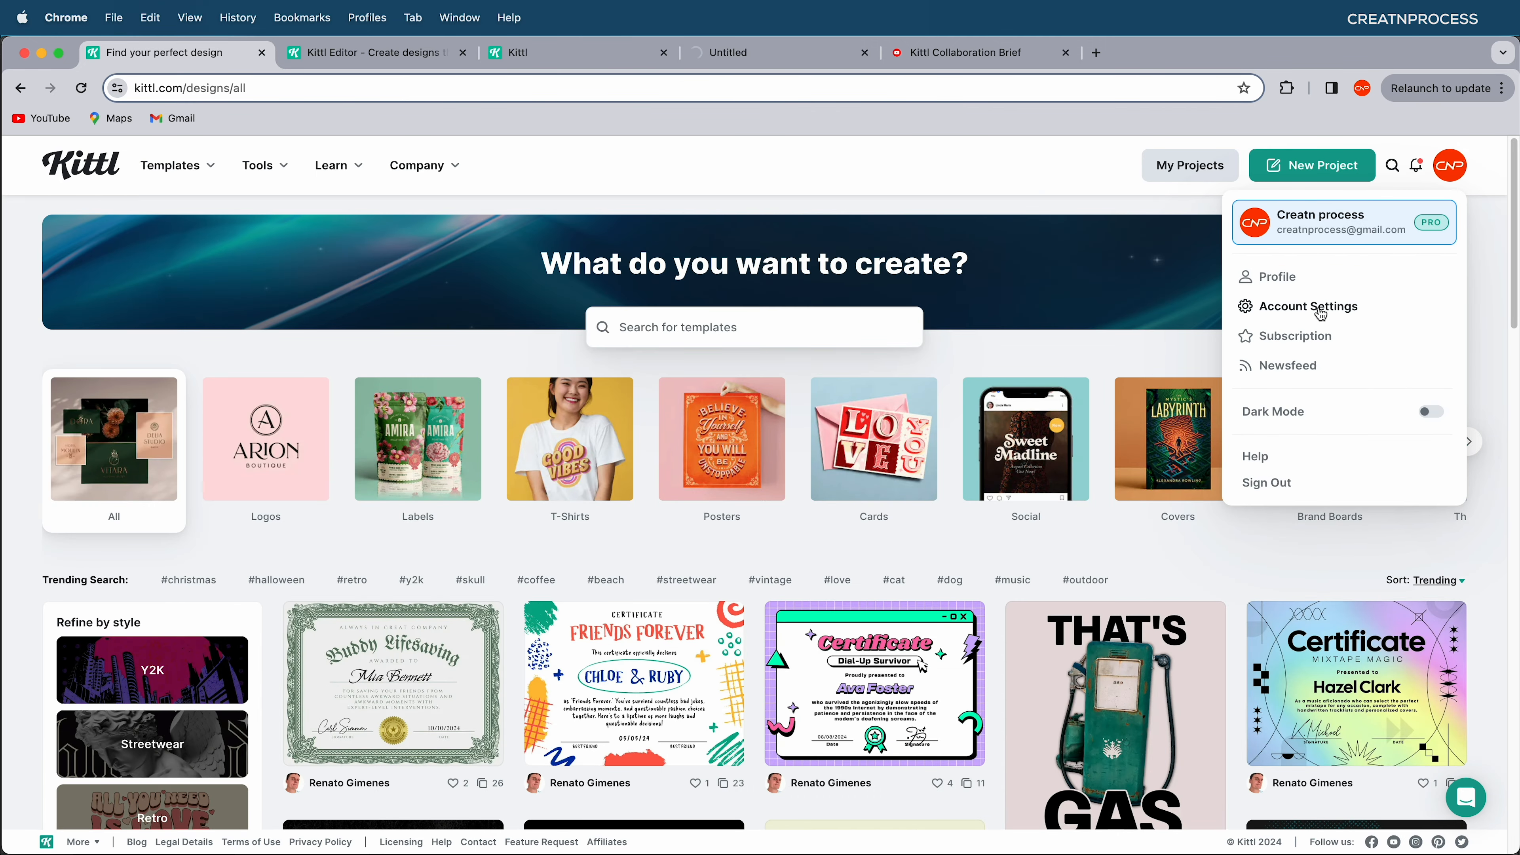
click(742, 52)
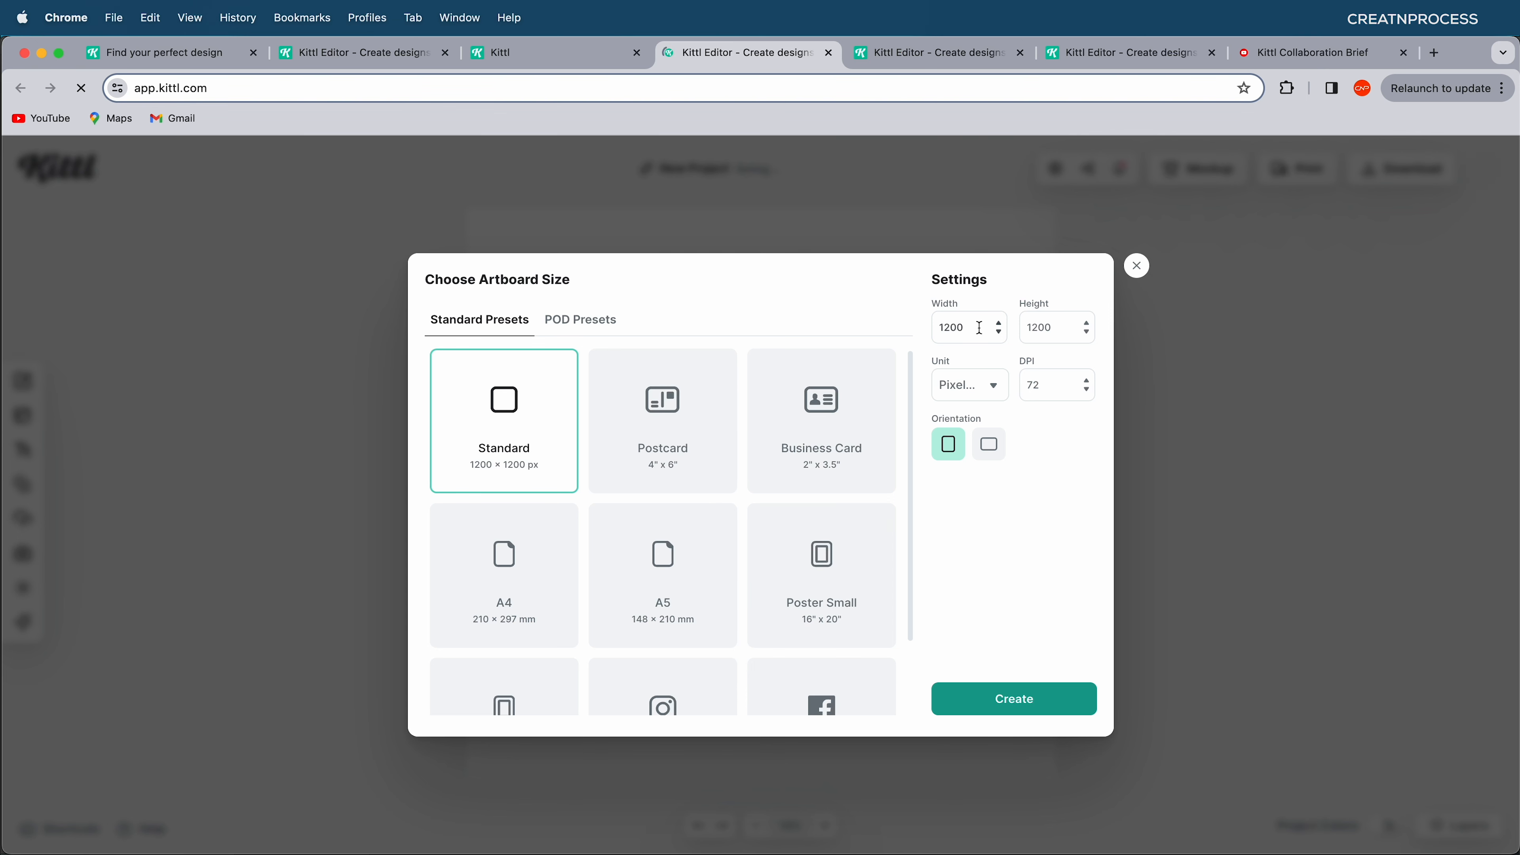
- Set the new artboard's width to 900 and its height to 1300
double_click(953, 327)
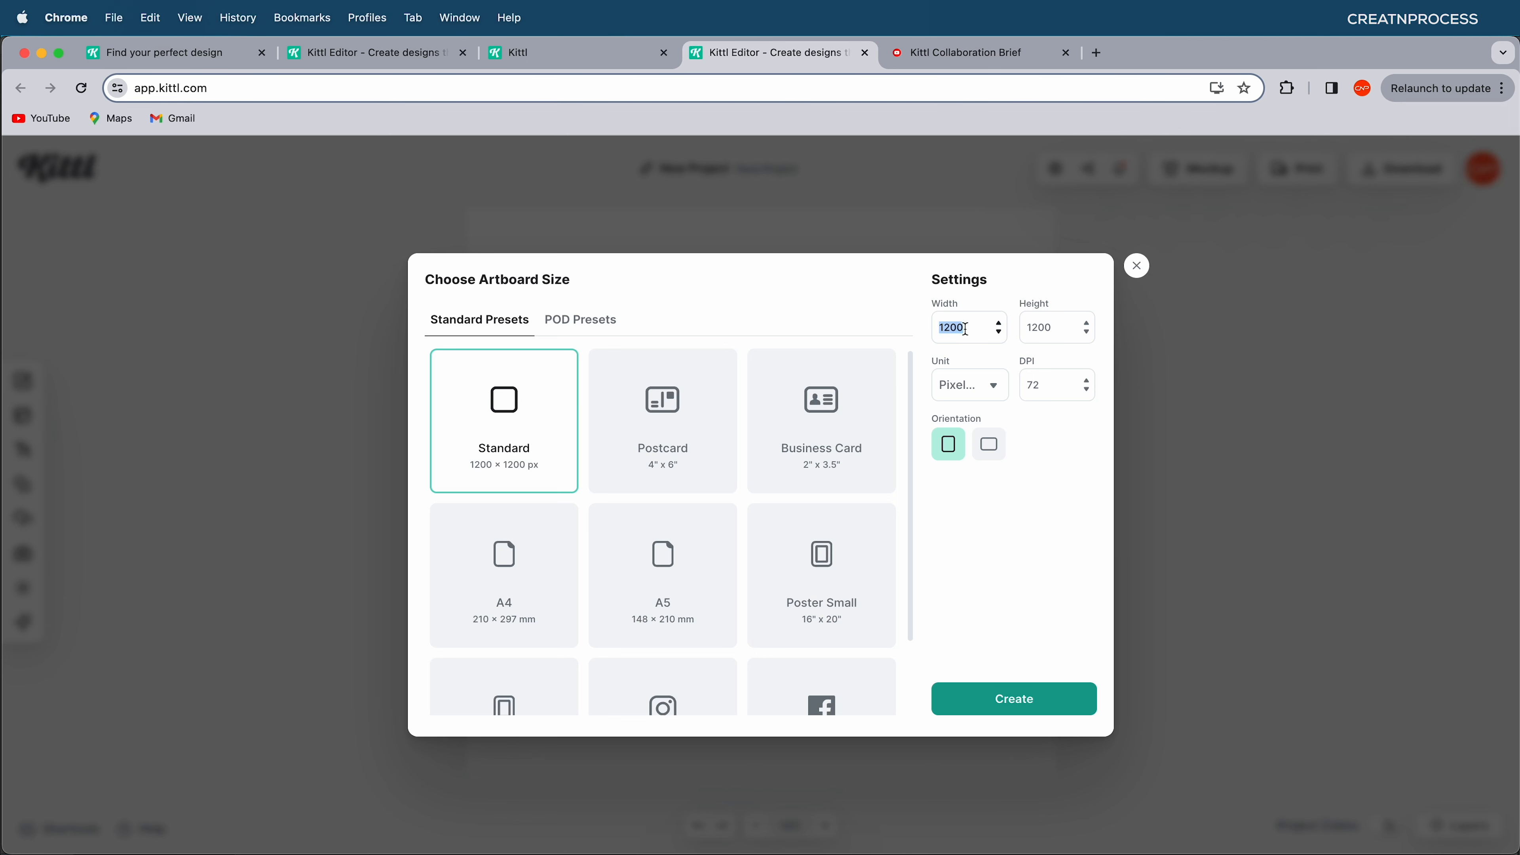
click(957, 330)
text(9)
double_click(1039, 327)
text(1300)
- Check the unit, DPI and orientation options, keep portrait orientation, and create the artboard
click(1004, 396)
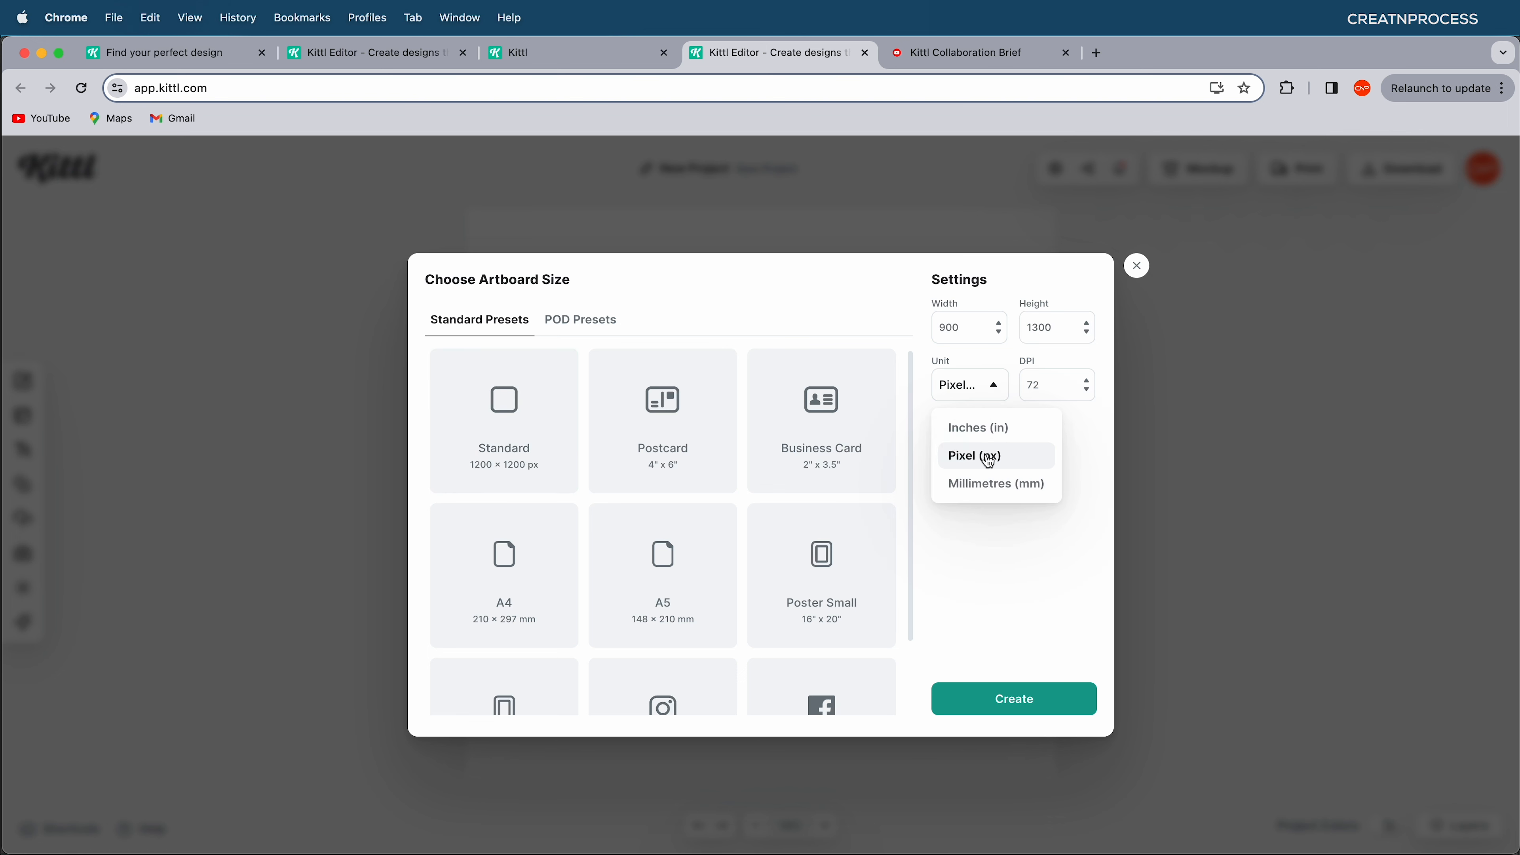
click(1079, 394)
double_click(1047, 382)
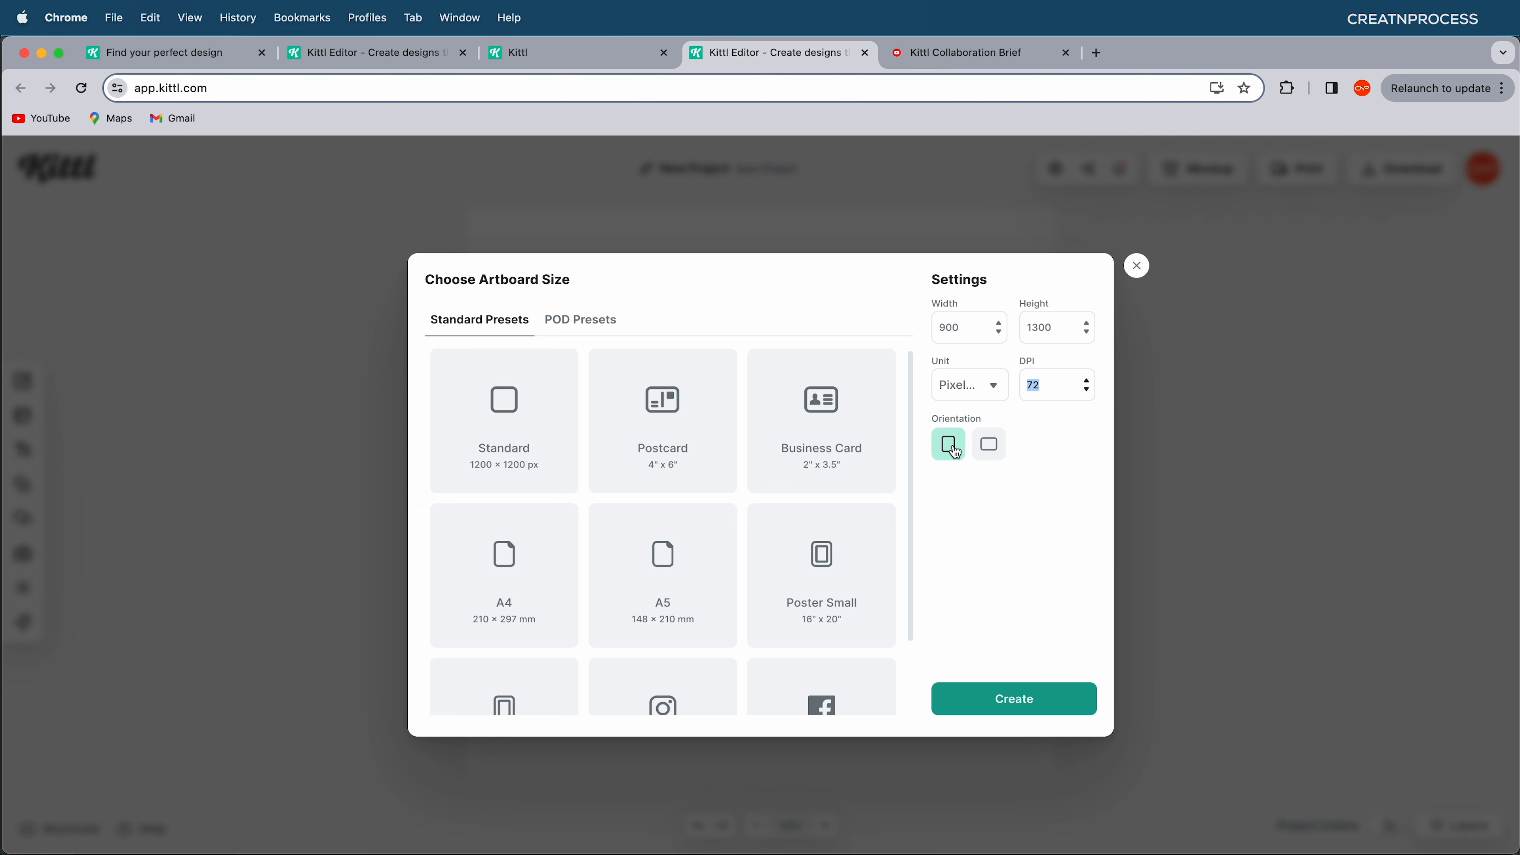
click(992, 450)
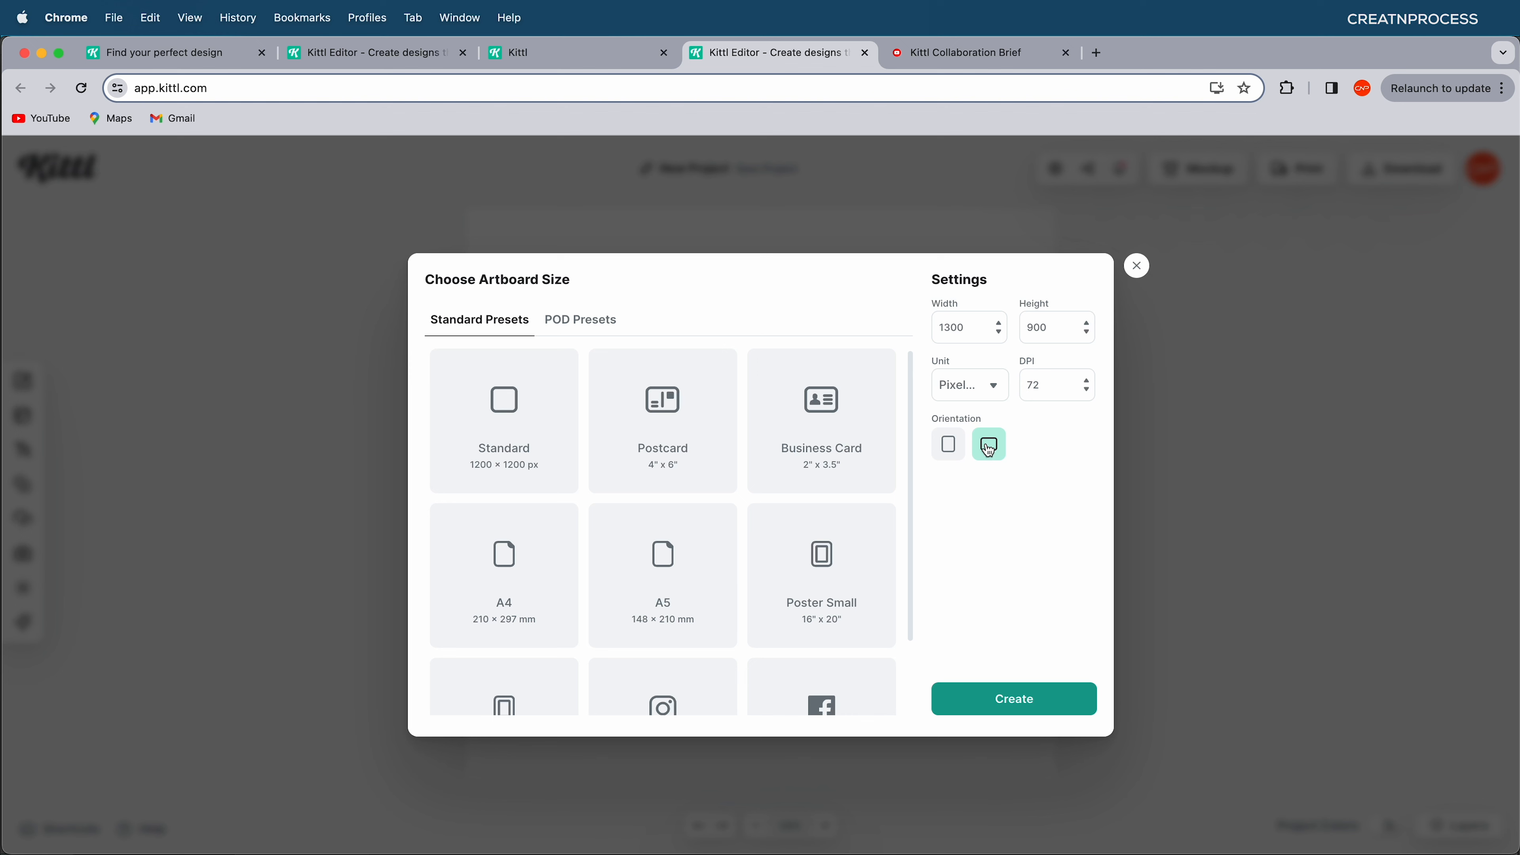
click(956, 446)
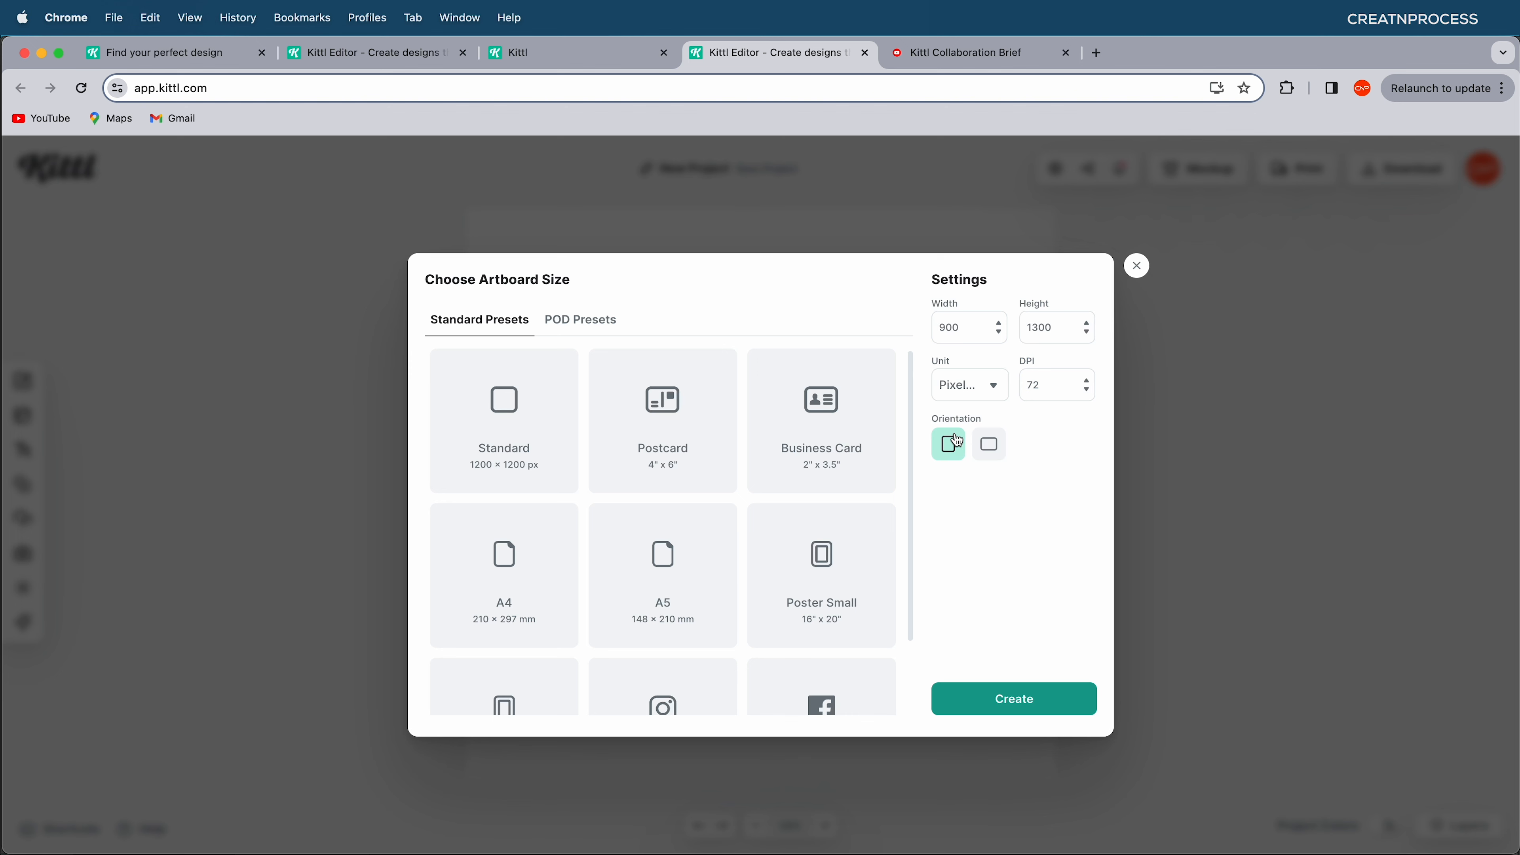
click(1033, 699)
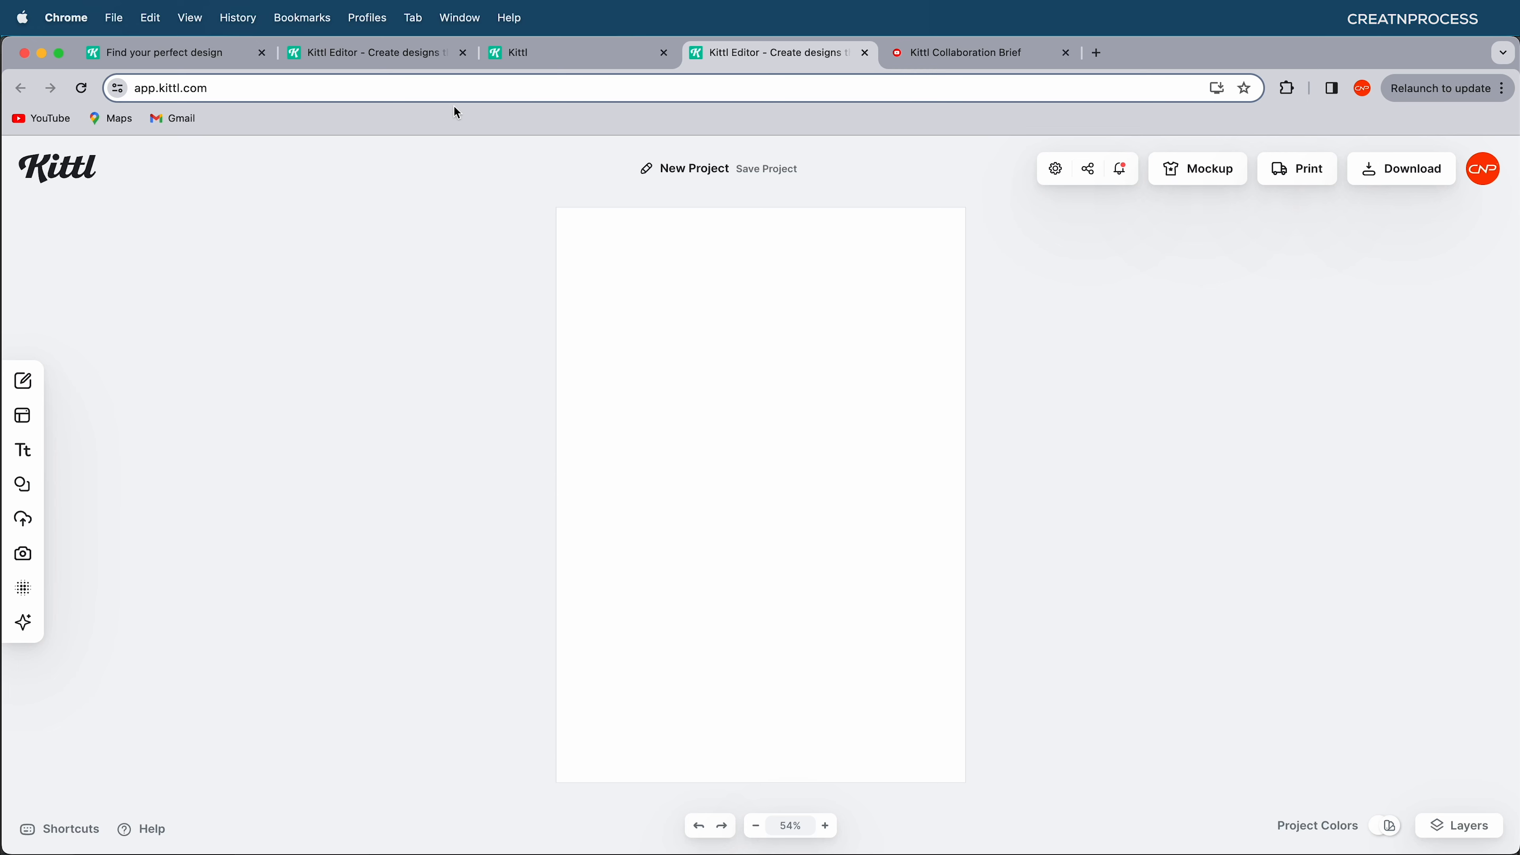
- Switch to the Wingmaster Saga cover project and nudge its soft-light background image slightly up and to the left
click(435, 56)
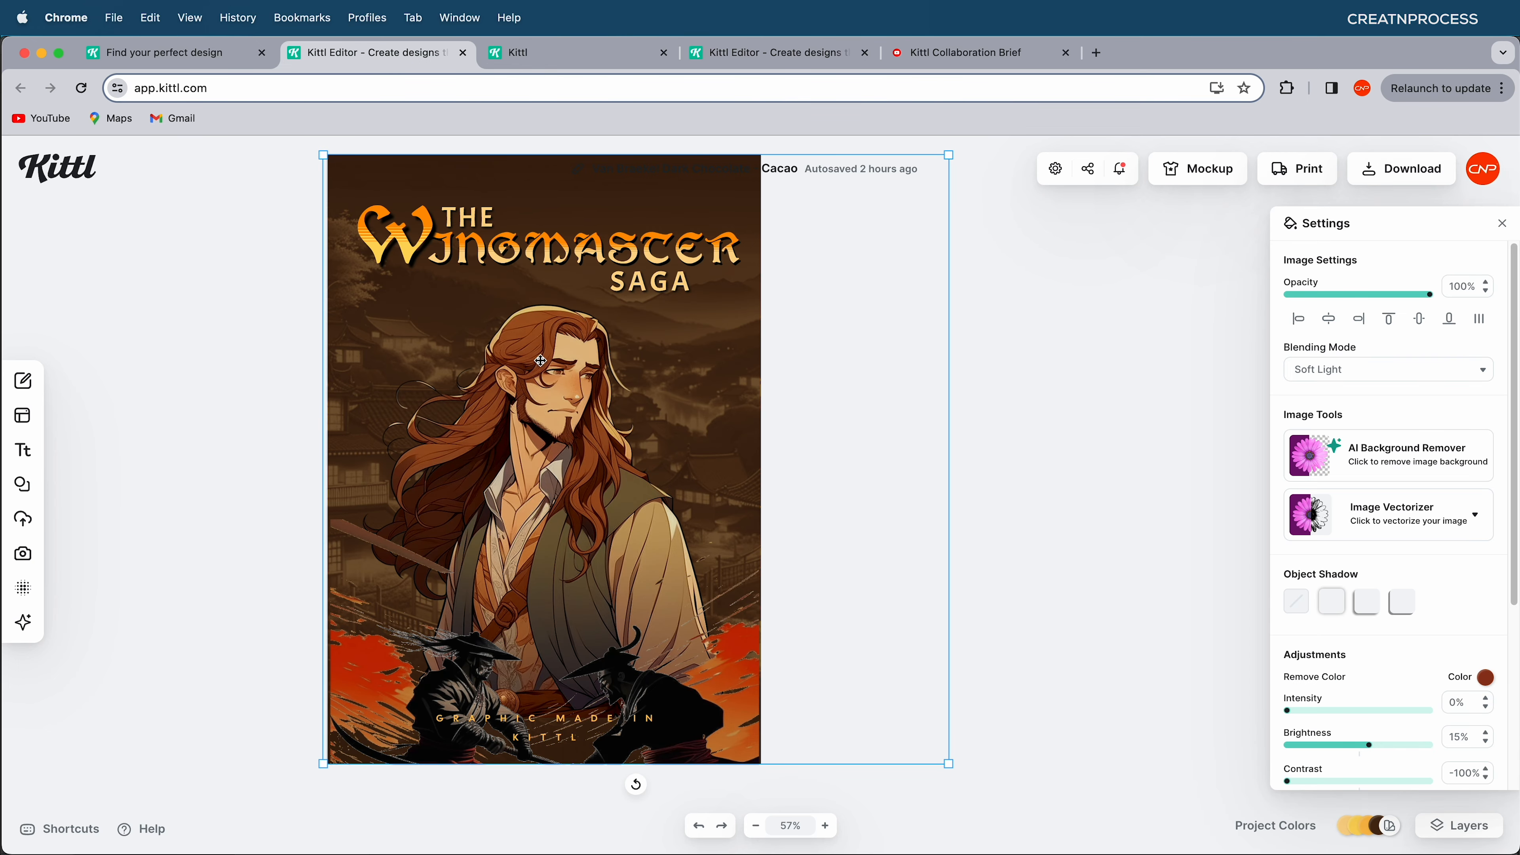
click(533, 388)
mouse_move(582, 460)
mouse_down()
mouse_move(491, 493)
mouse_move(577, 461)
mouse_up()
drag(722, 203, 712, 207)
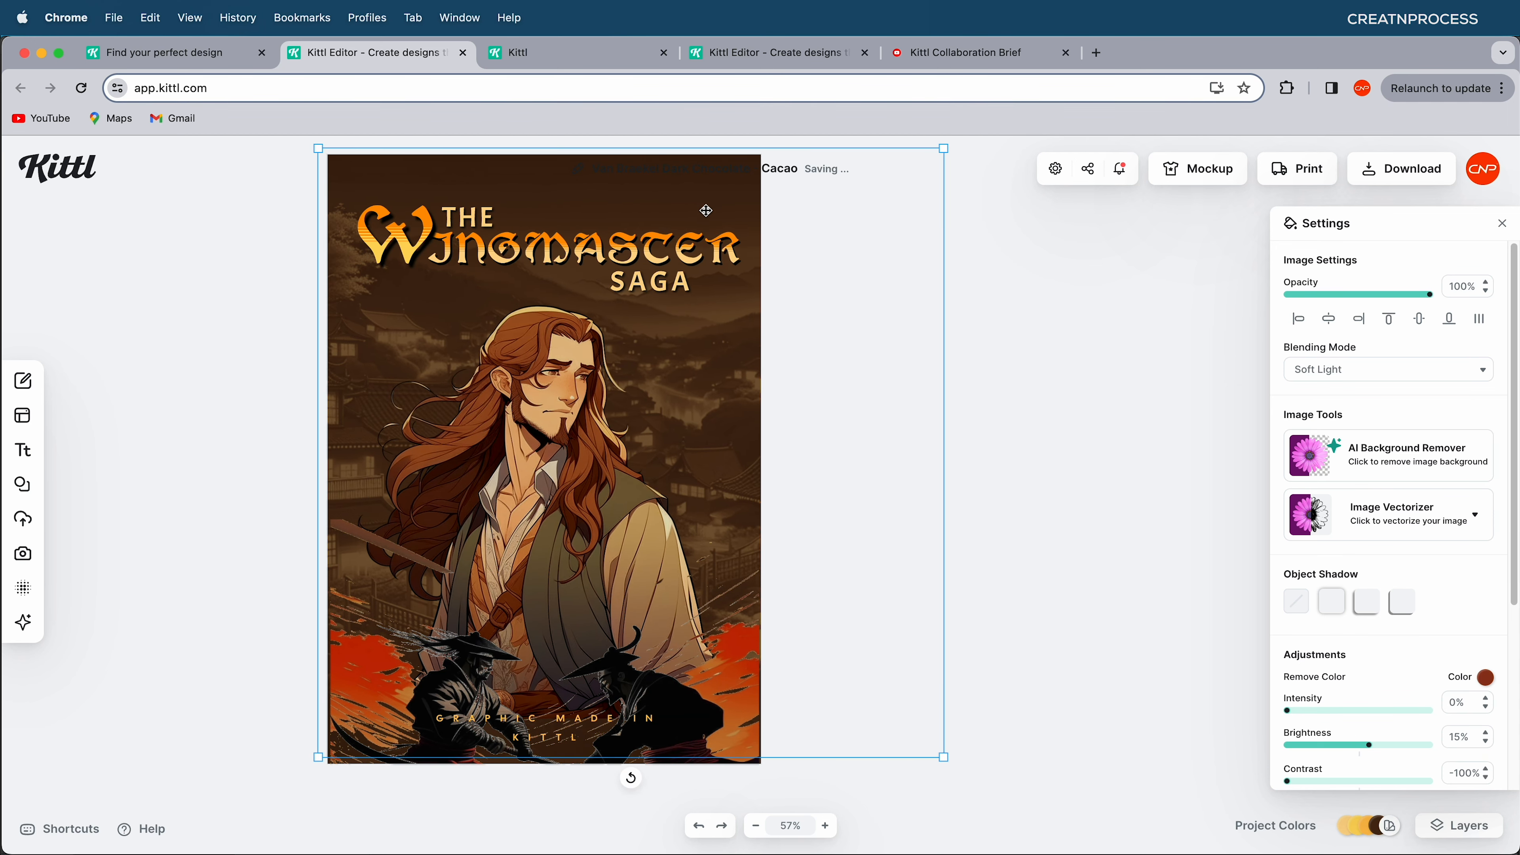
drag(413, 663, 405, 693)
click(553, 268)
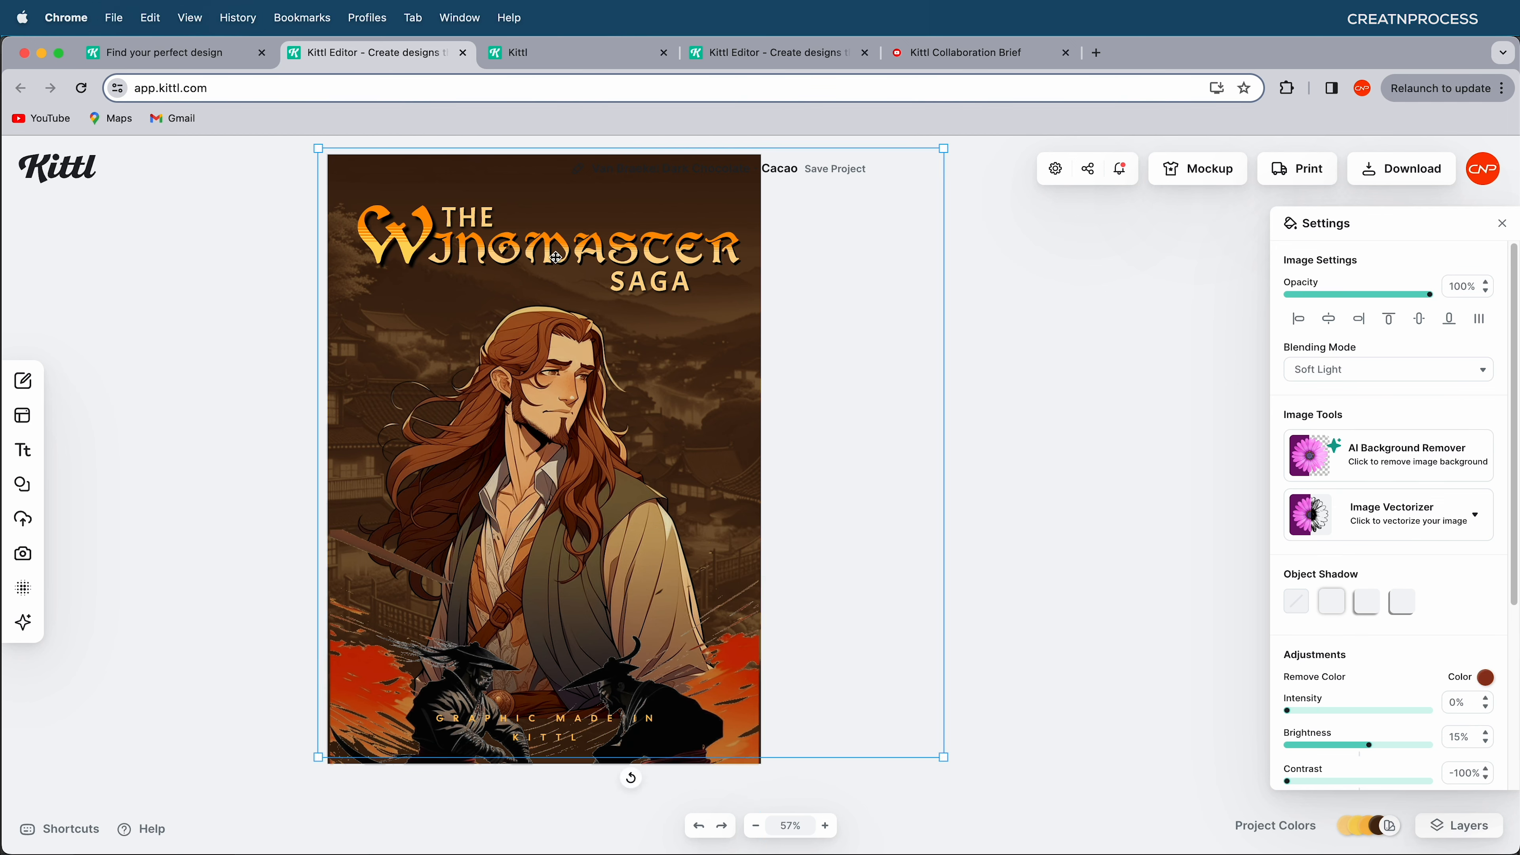
- Shift the cover's background image down, select the SAGA and WINGMASTER title texts, and move the background back up to the cover's top edge
click(470, 244)
click(556, 251)
drag(869, 287, 838, 509)
click(669, 269)
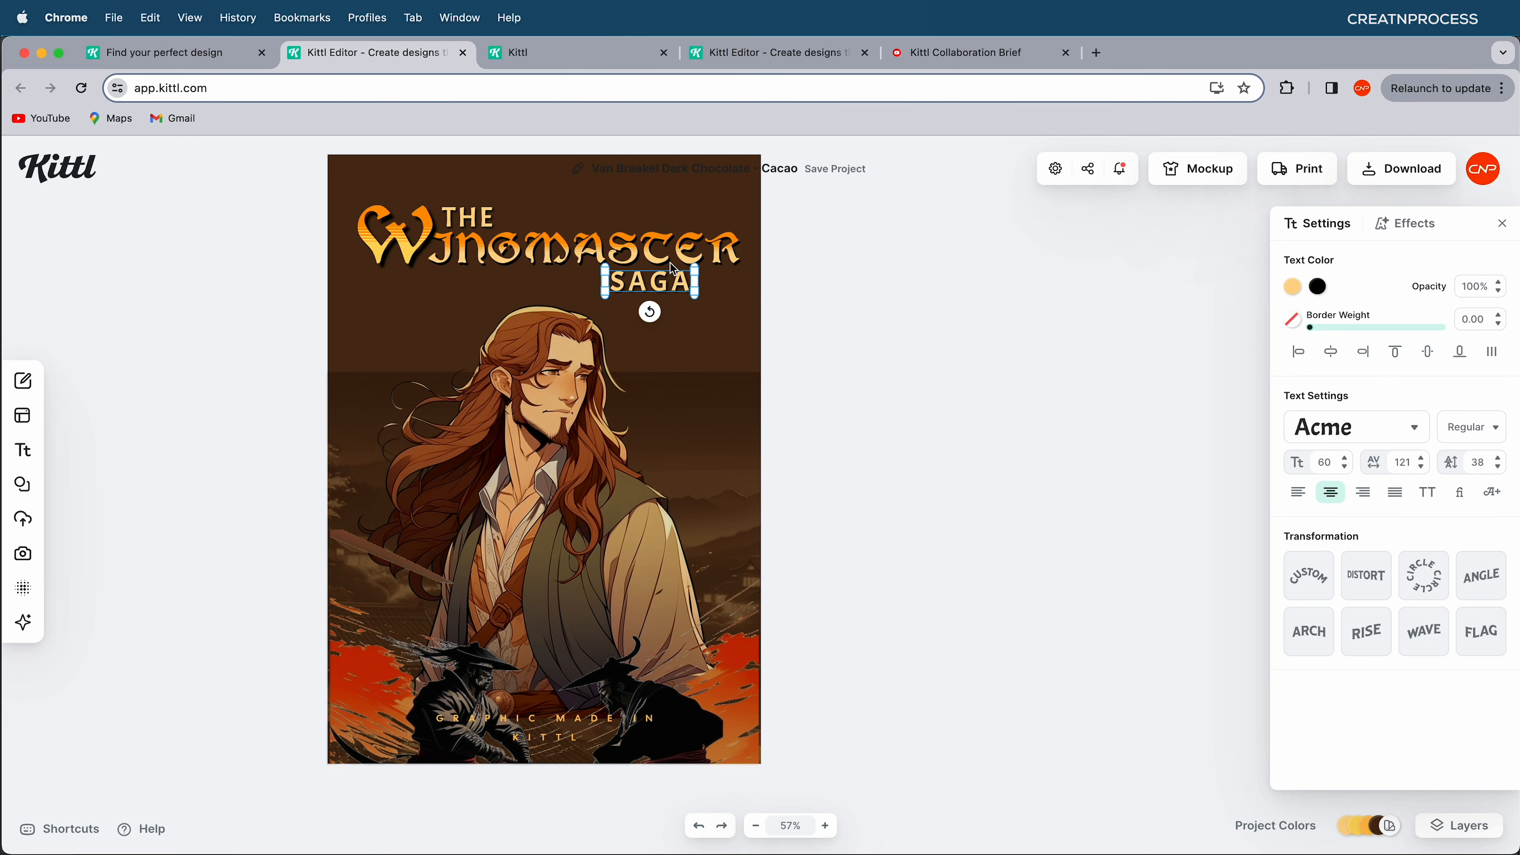
click(643, 254)
click(618, 247)
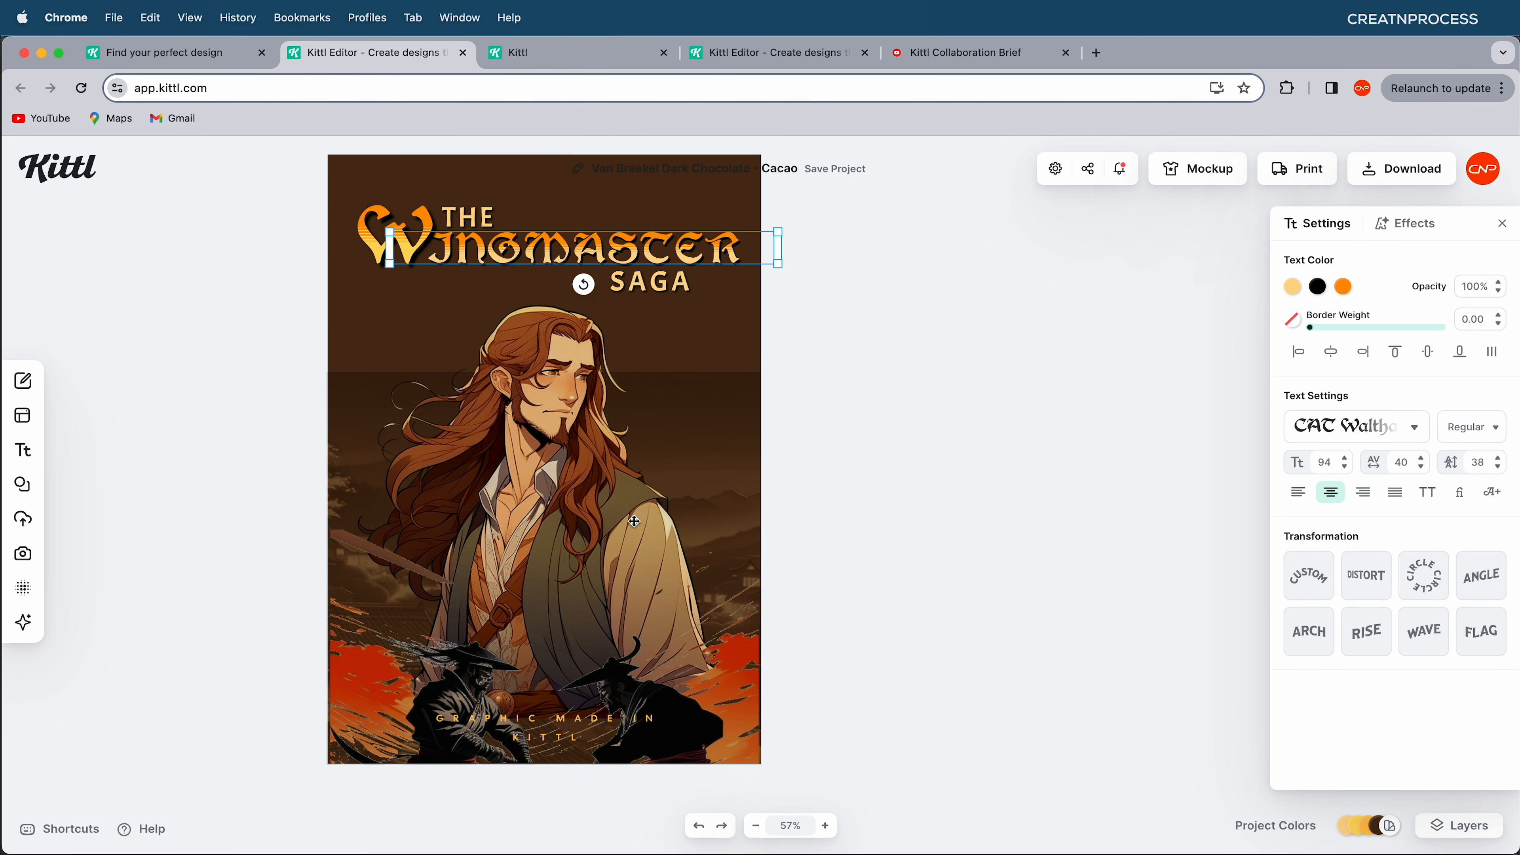
drag(701, 496, 703, 285)
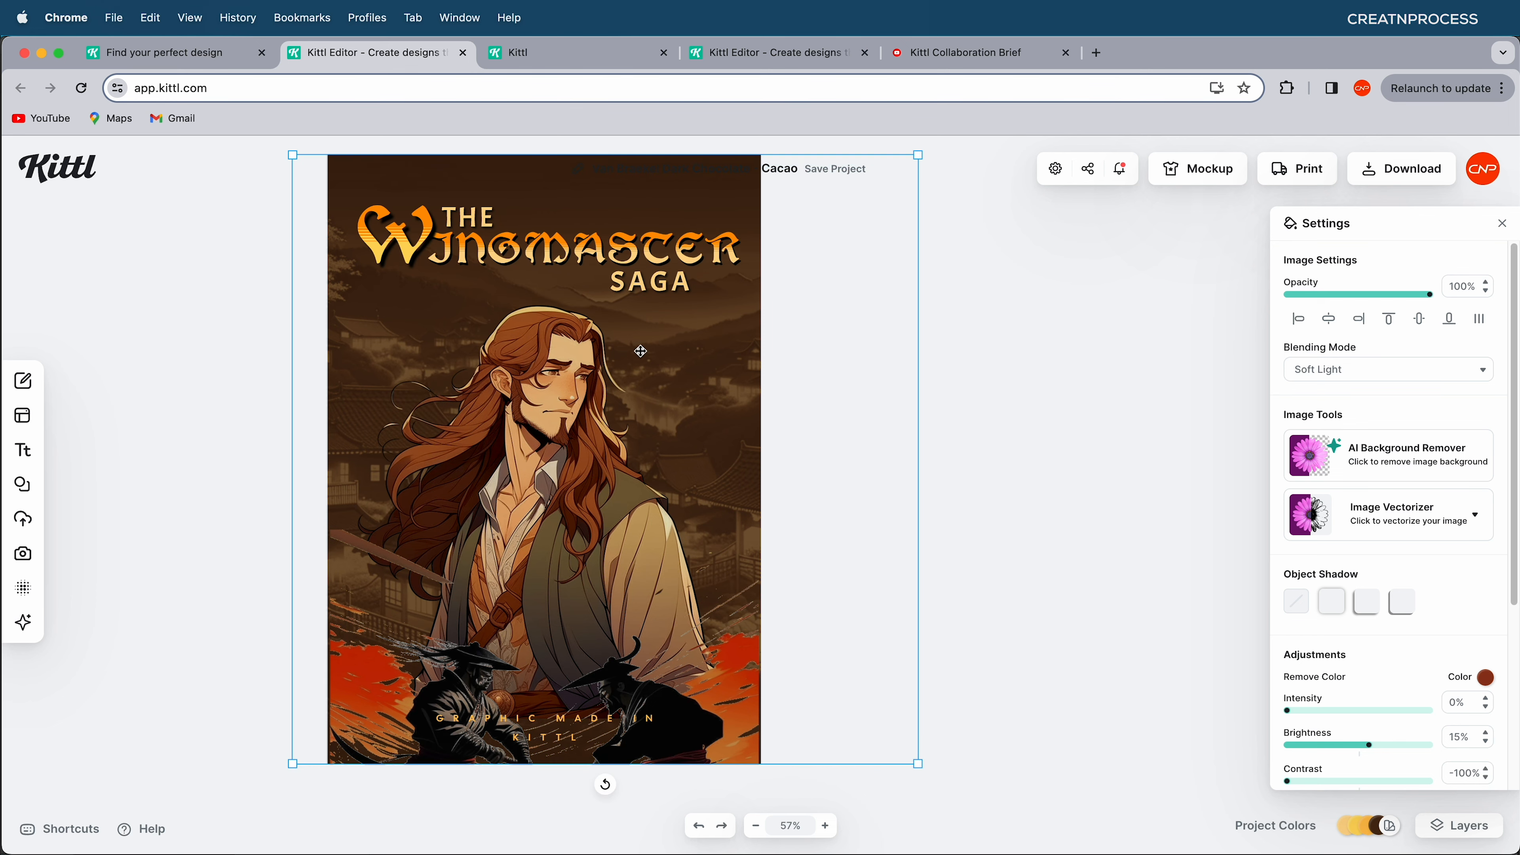
- Return to the blank new project and open the Kittl AI image generator with its empty prompt
click(724, 55)
mouse_move(24, 623)
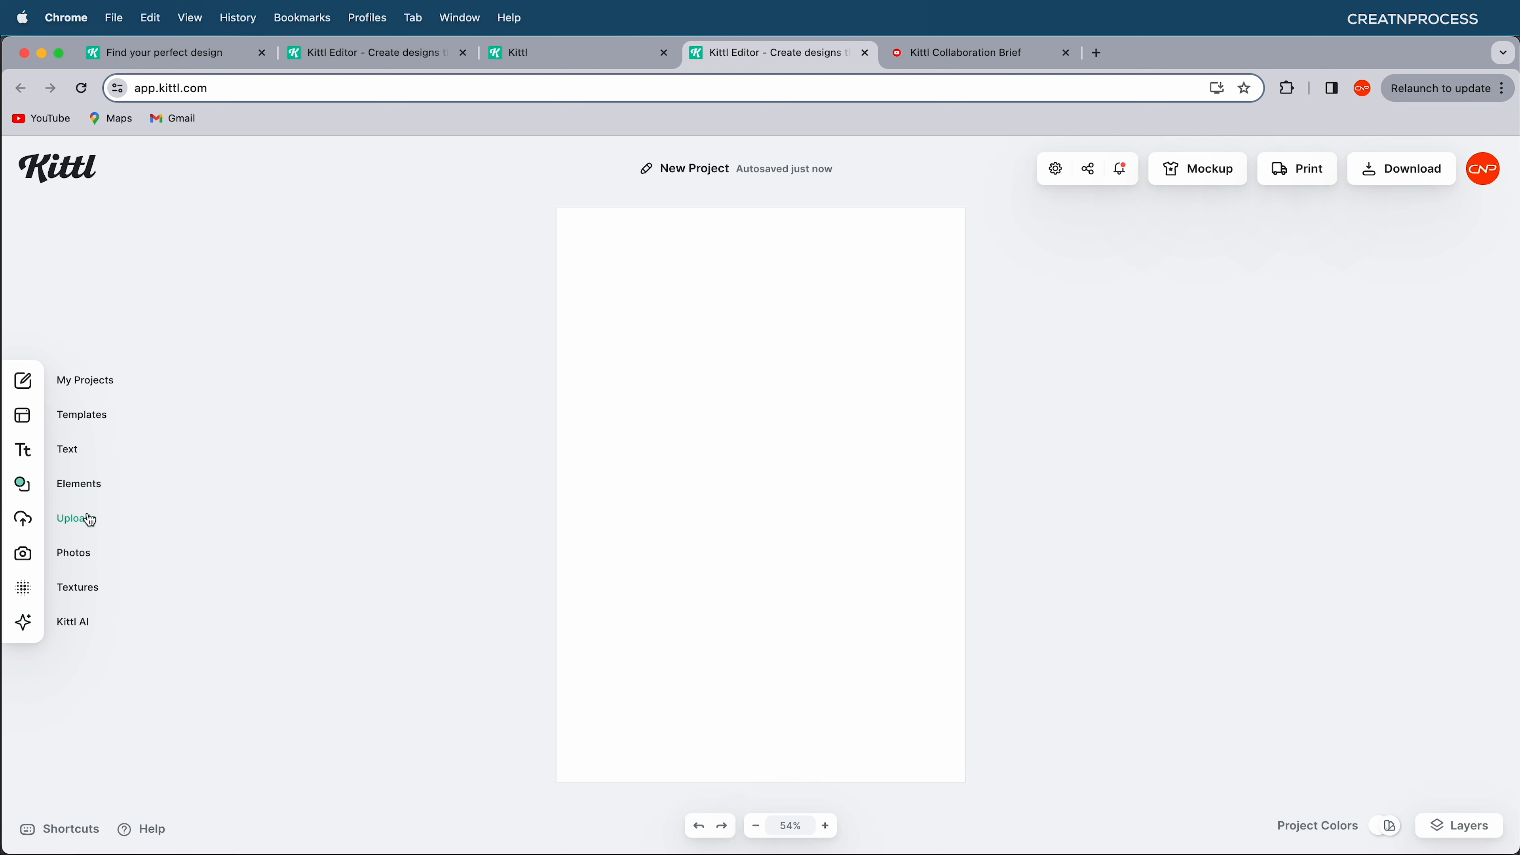
click(72, 627)
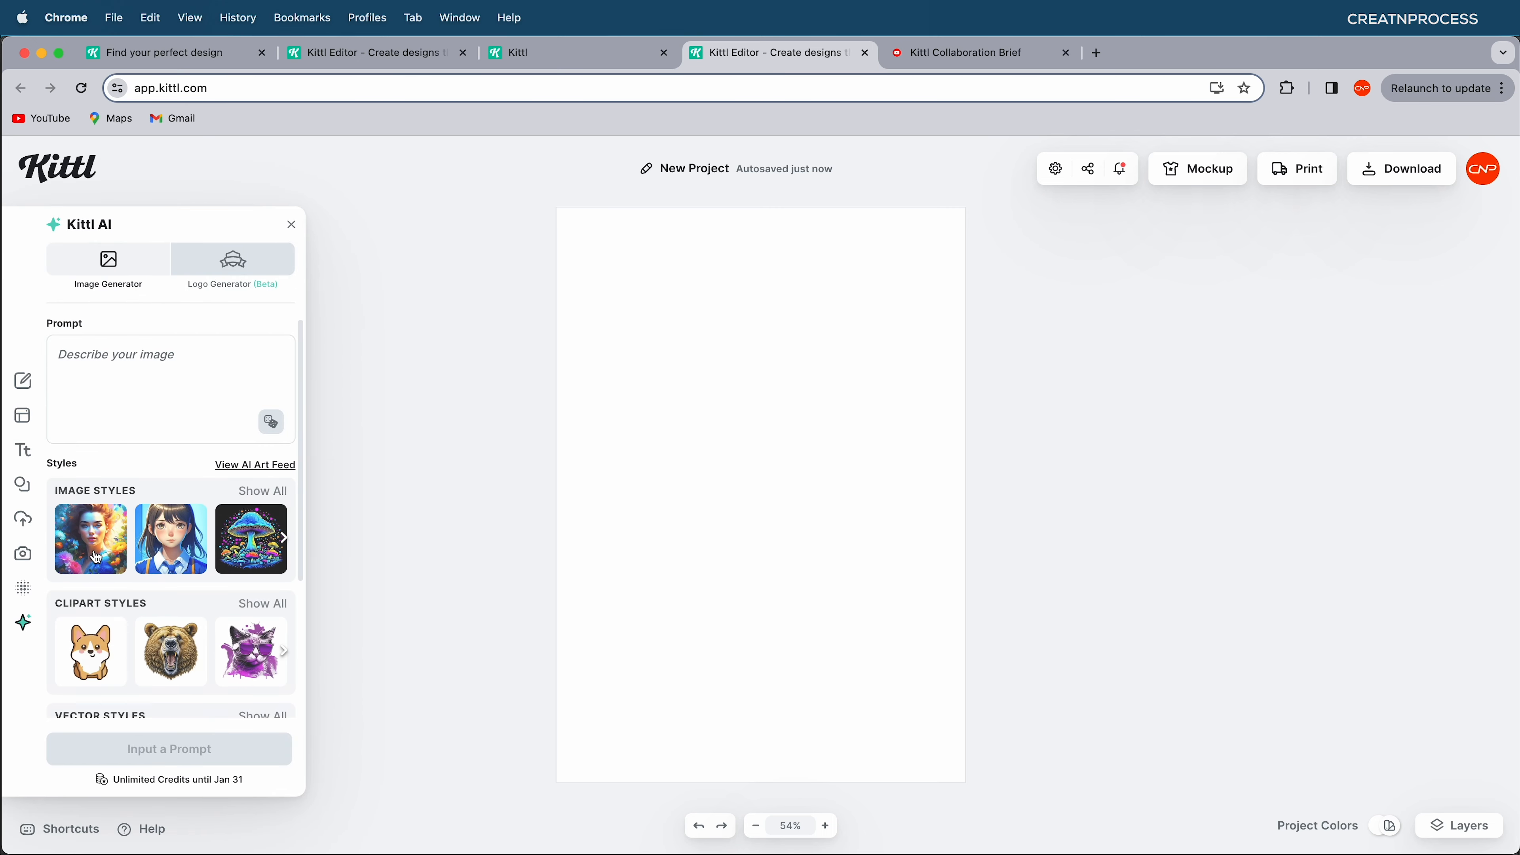
scroll(101, 509, down, 3)
scroll(117, 419, up, 3)
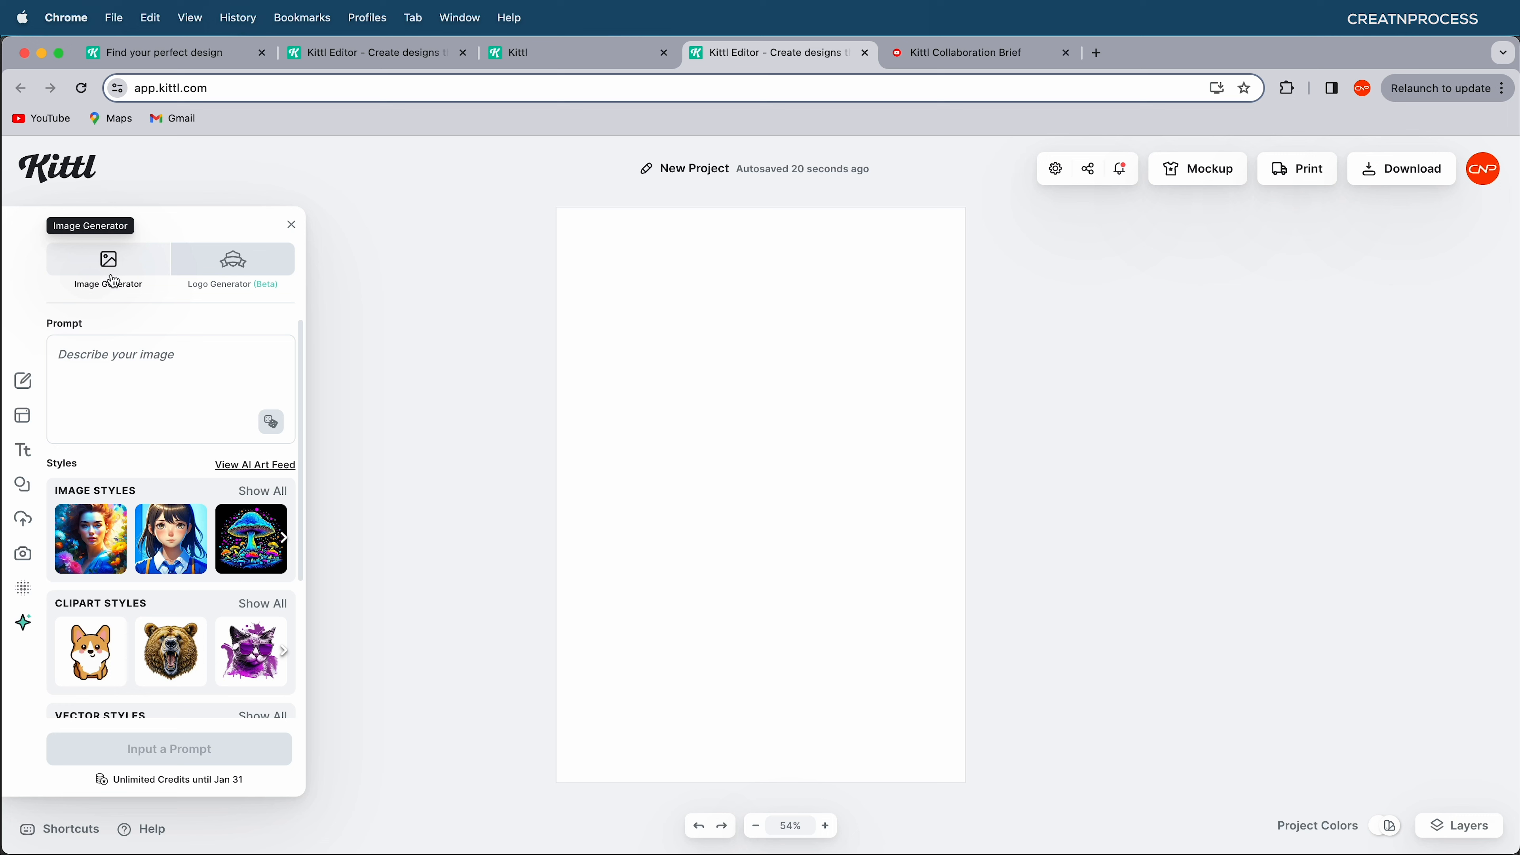
click(226, 268)
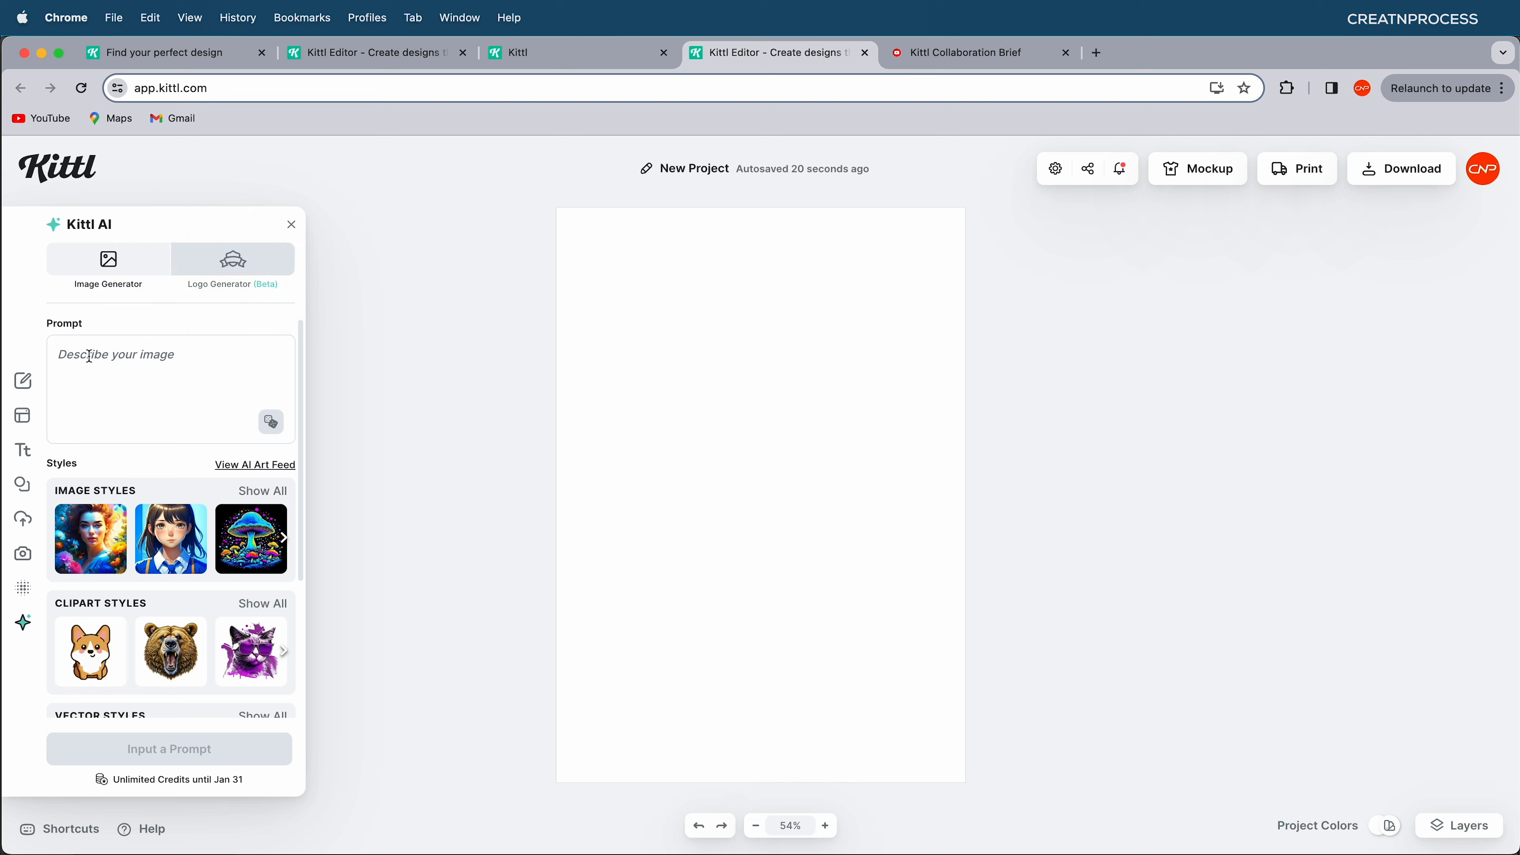
click(69, 352)
- Examine the full set of image, clipart, vector and pattern styles available for AI image generation
scroll(141, 390, down, 3)
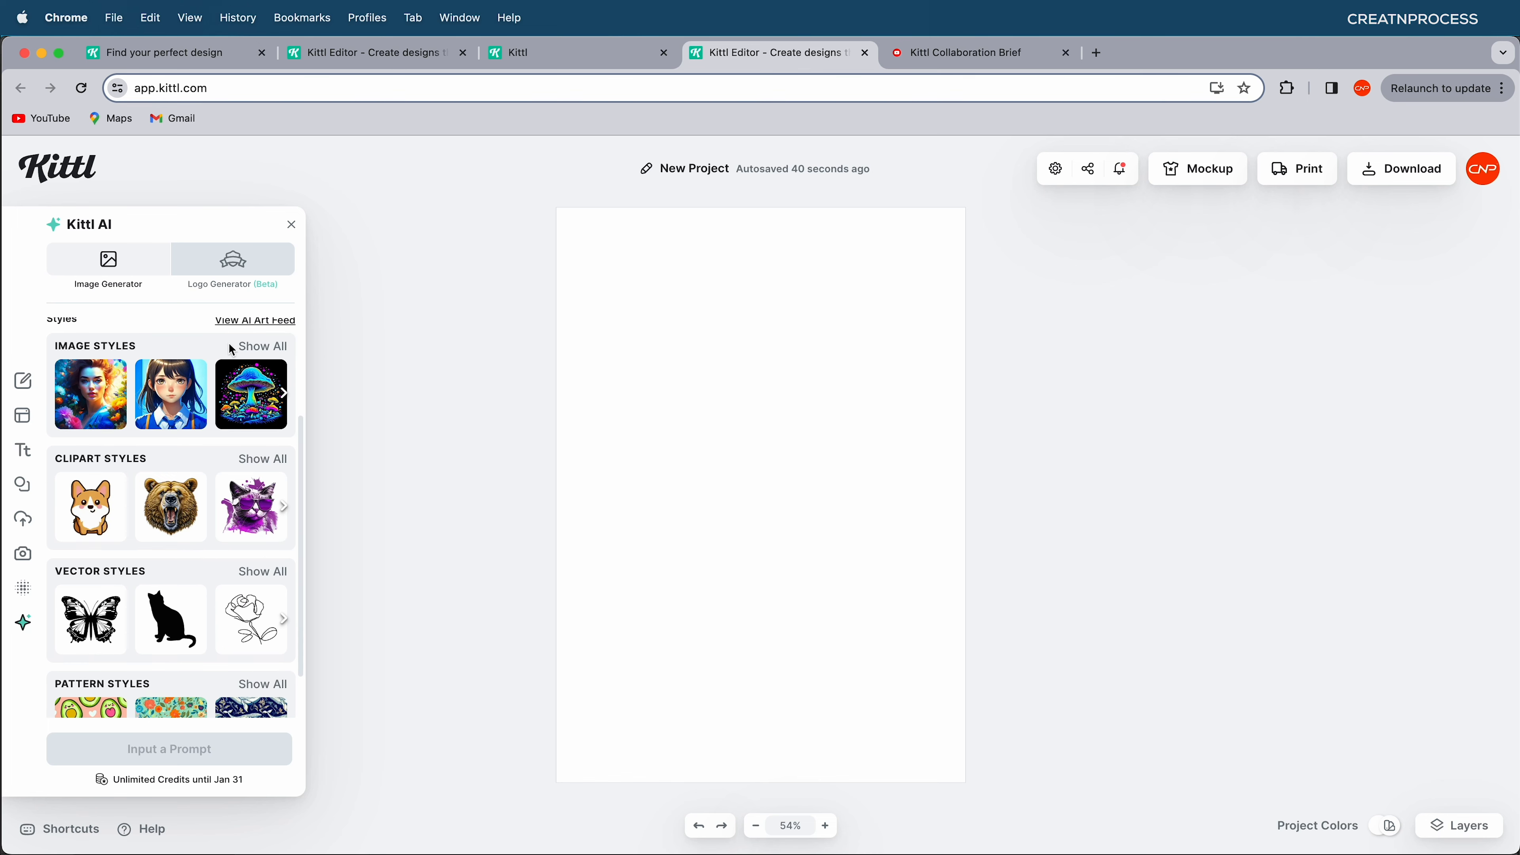
click(261, 347)
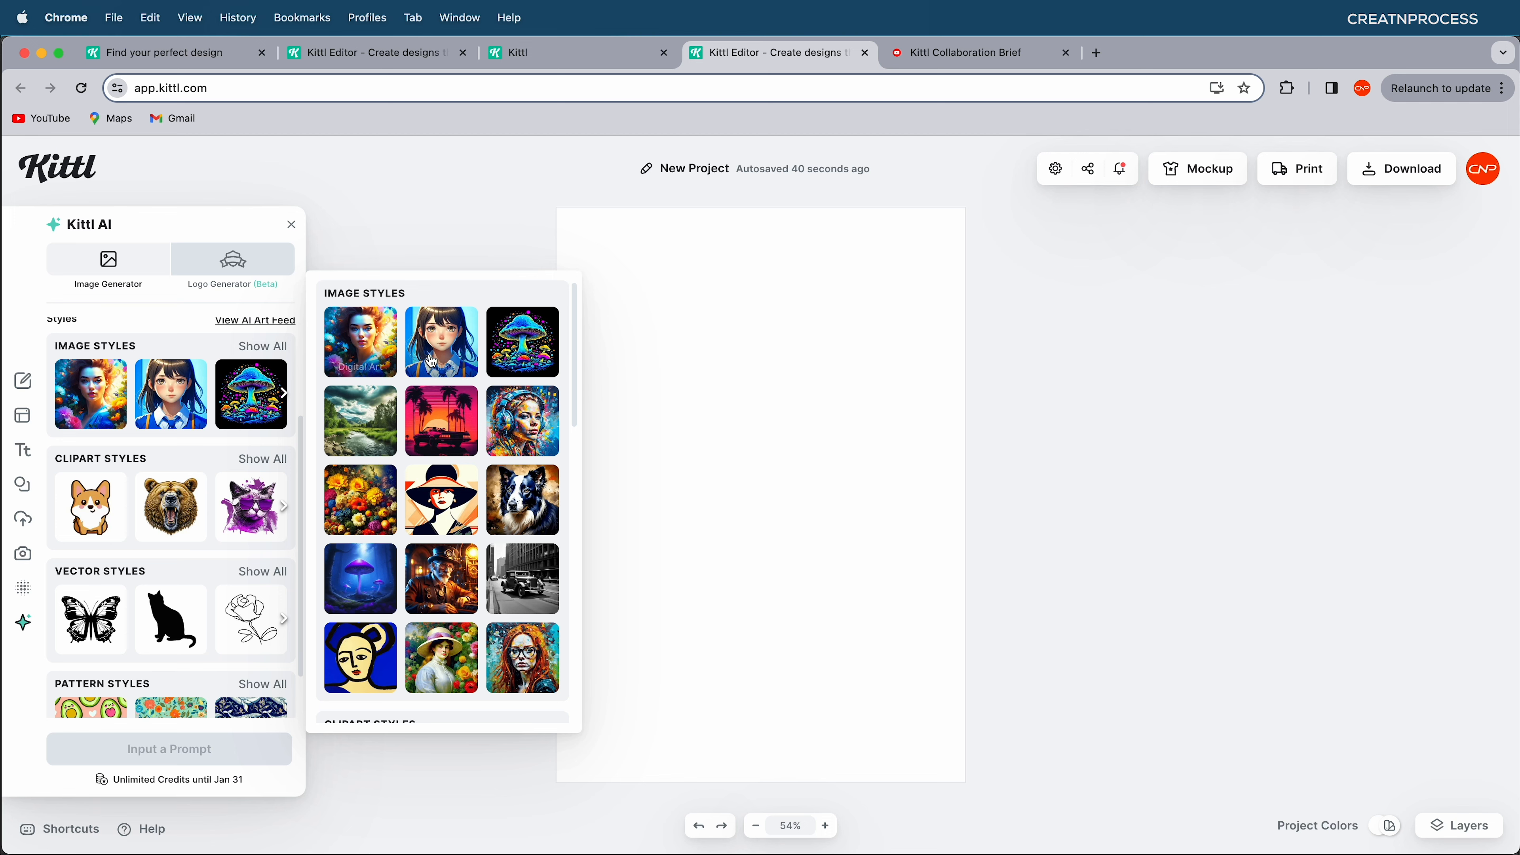
scroll(474, 372, down, 10)
scroll(455, 419, up, 8)
scroll(428, 489, down, 5)
scroll(428, 489, up, 1)
scroll(395, 467, down, 5)
scroll(396, 509, down, 4)
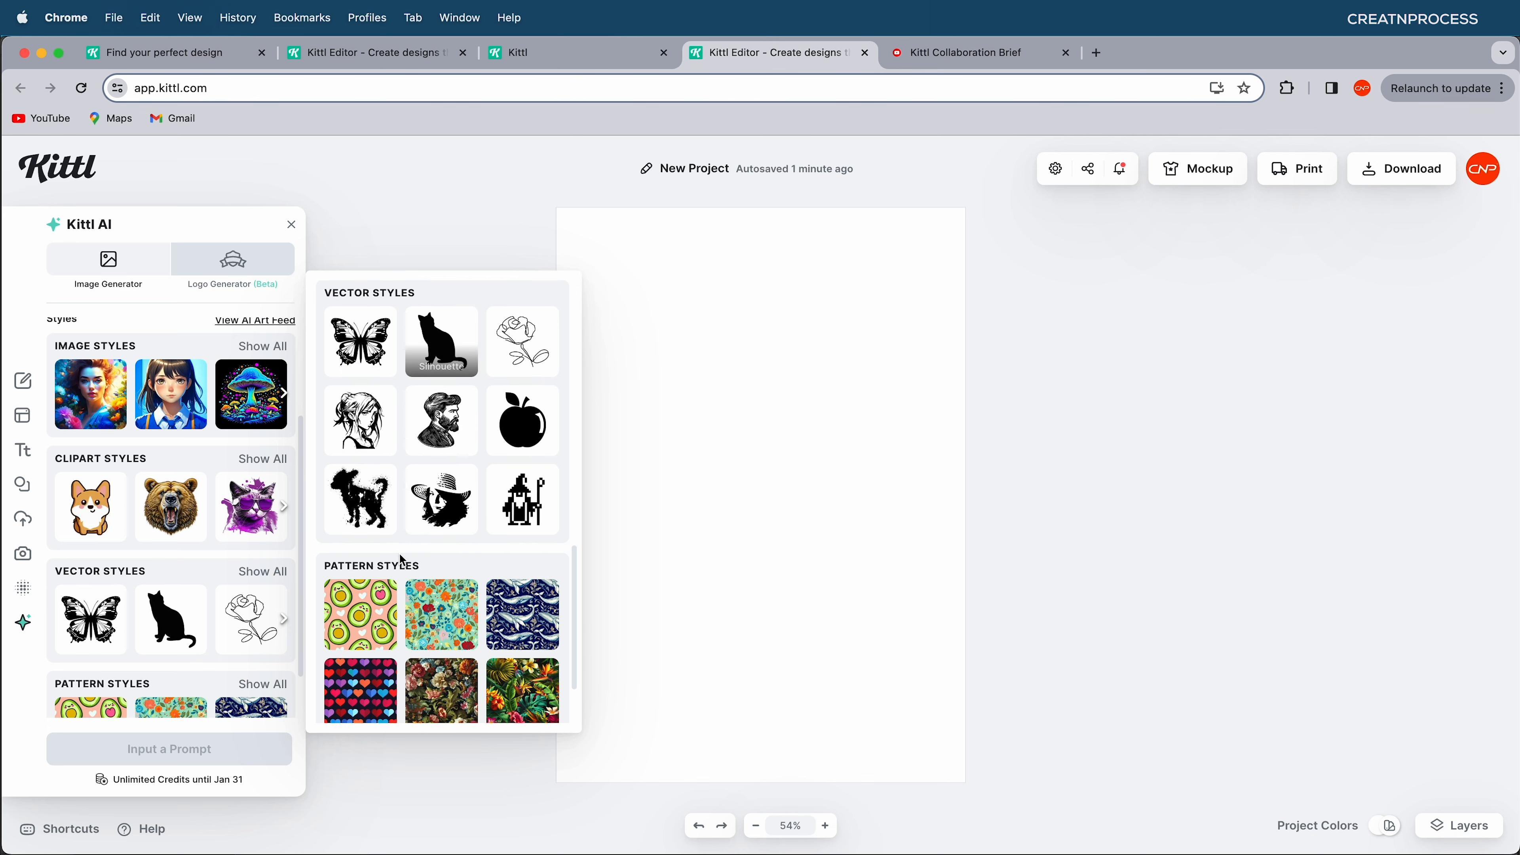
scroll(436, 478, up, 15)
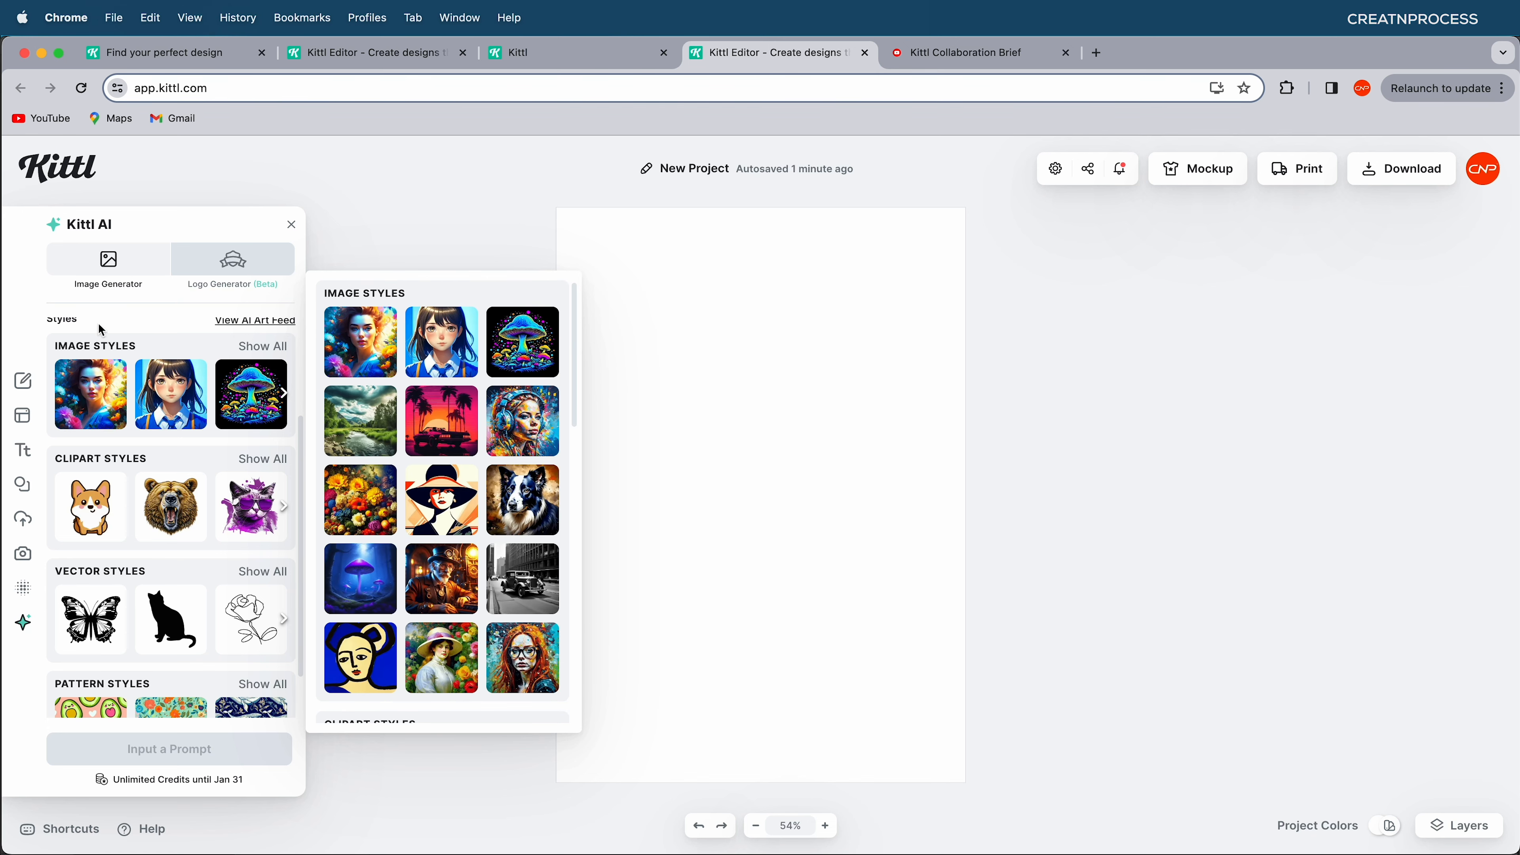
scroll(200, 330, up, 3)
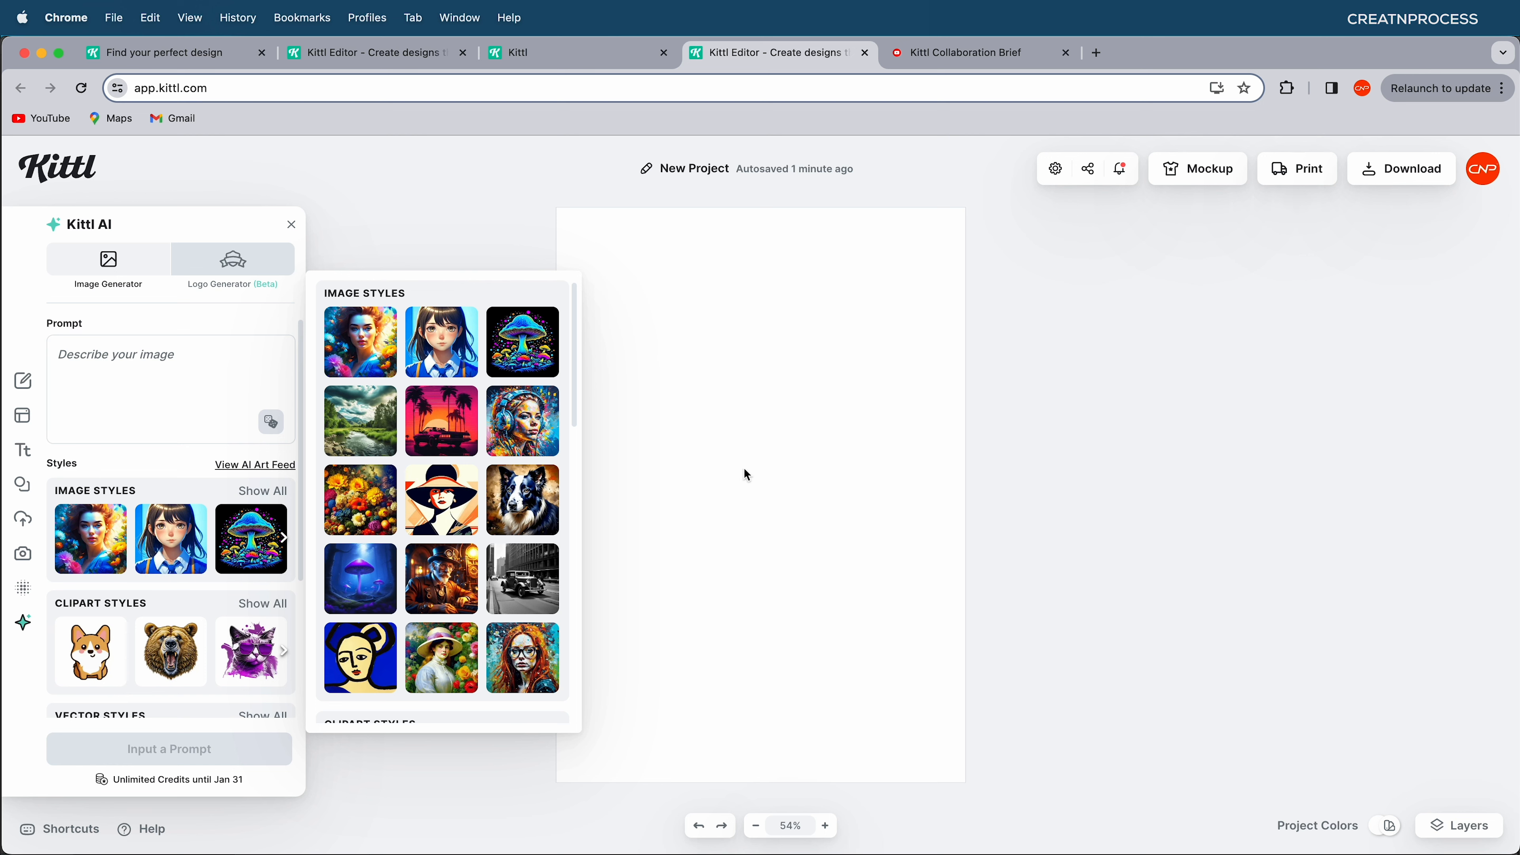
- Generate an Anime-style AI image from the prompt "historical character, man with long hair"
click(105, 360)
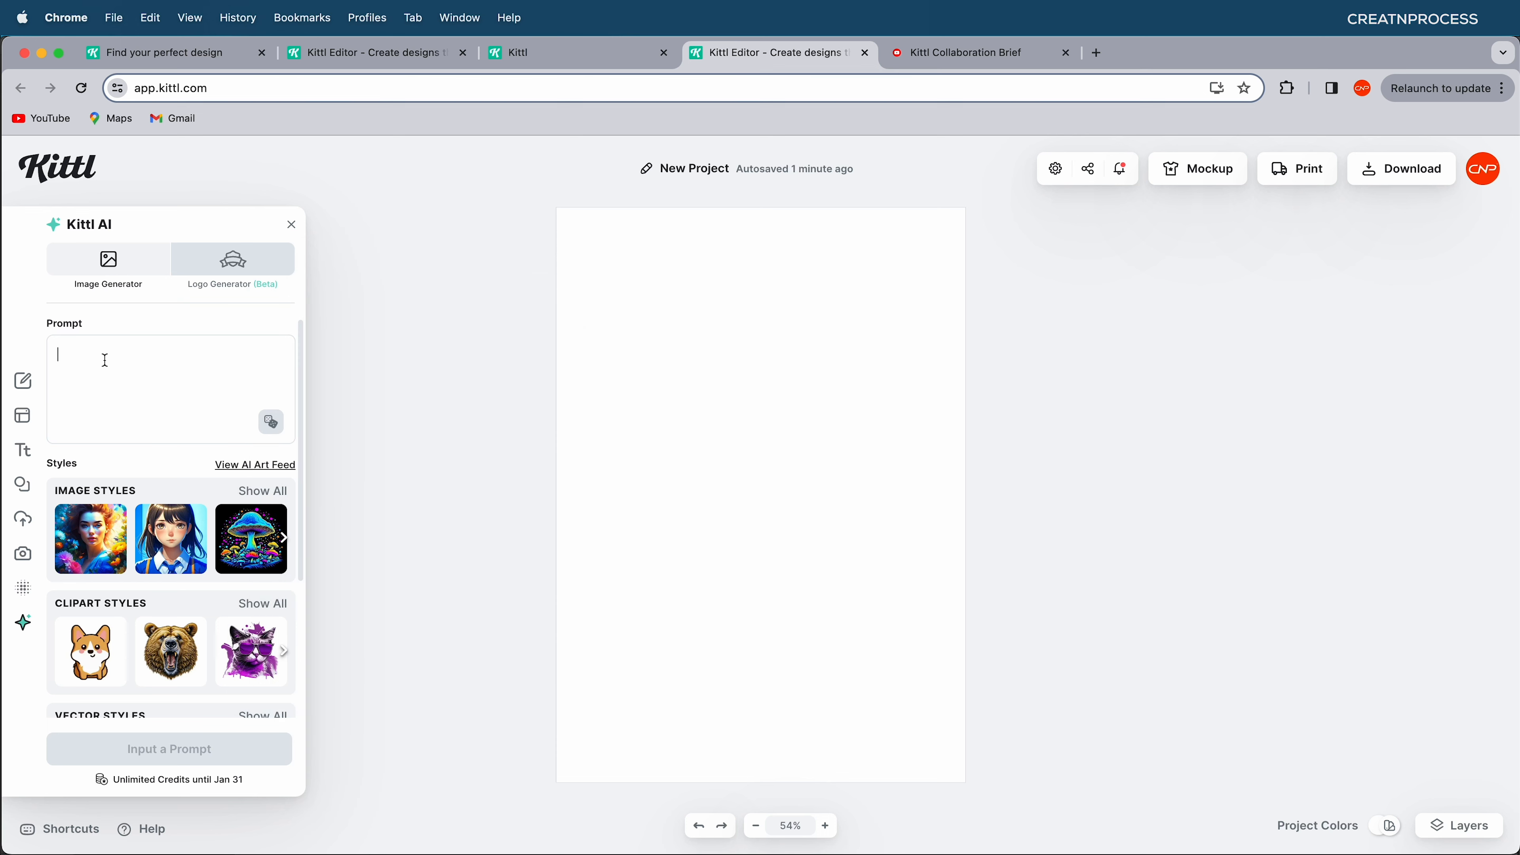
text(h)
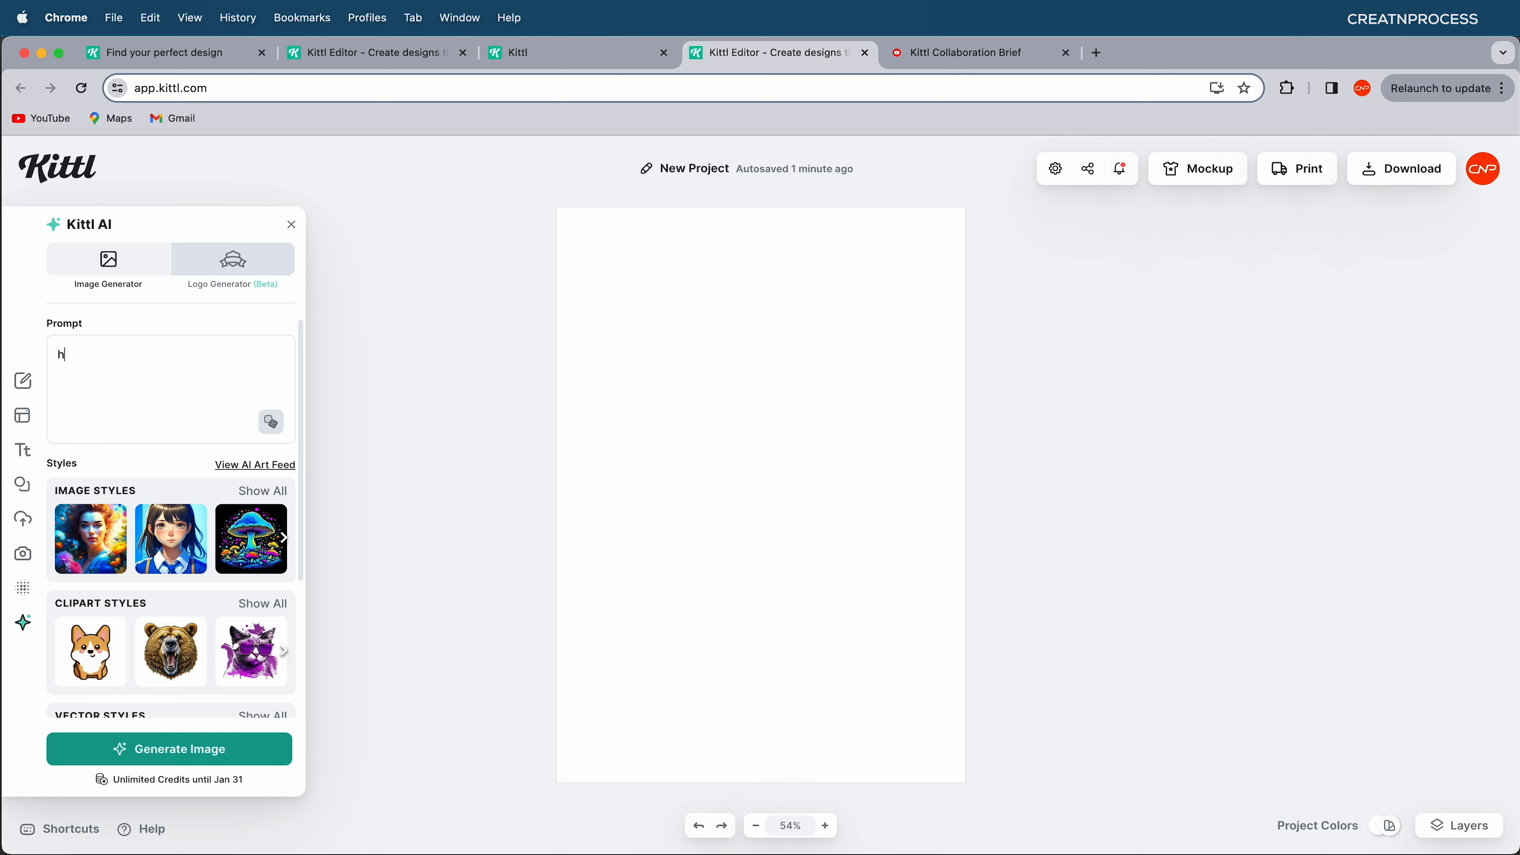
text(istorical character, man with long hair)
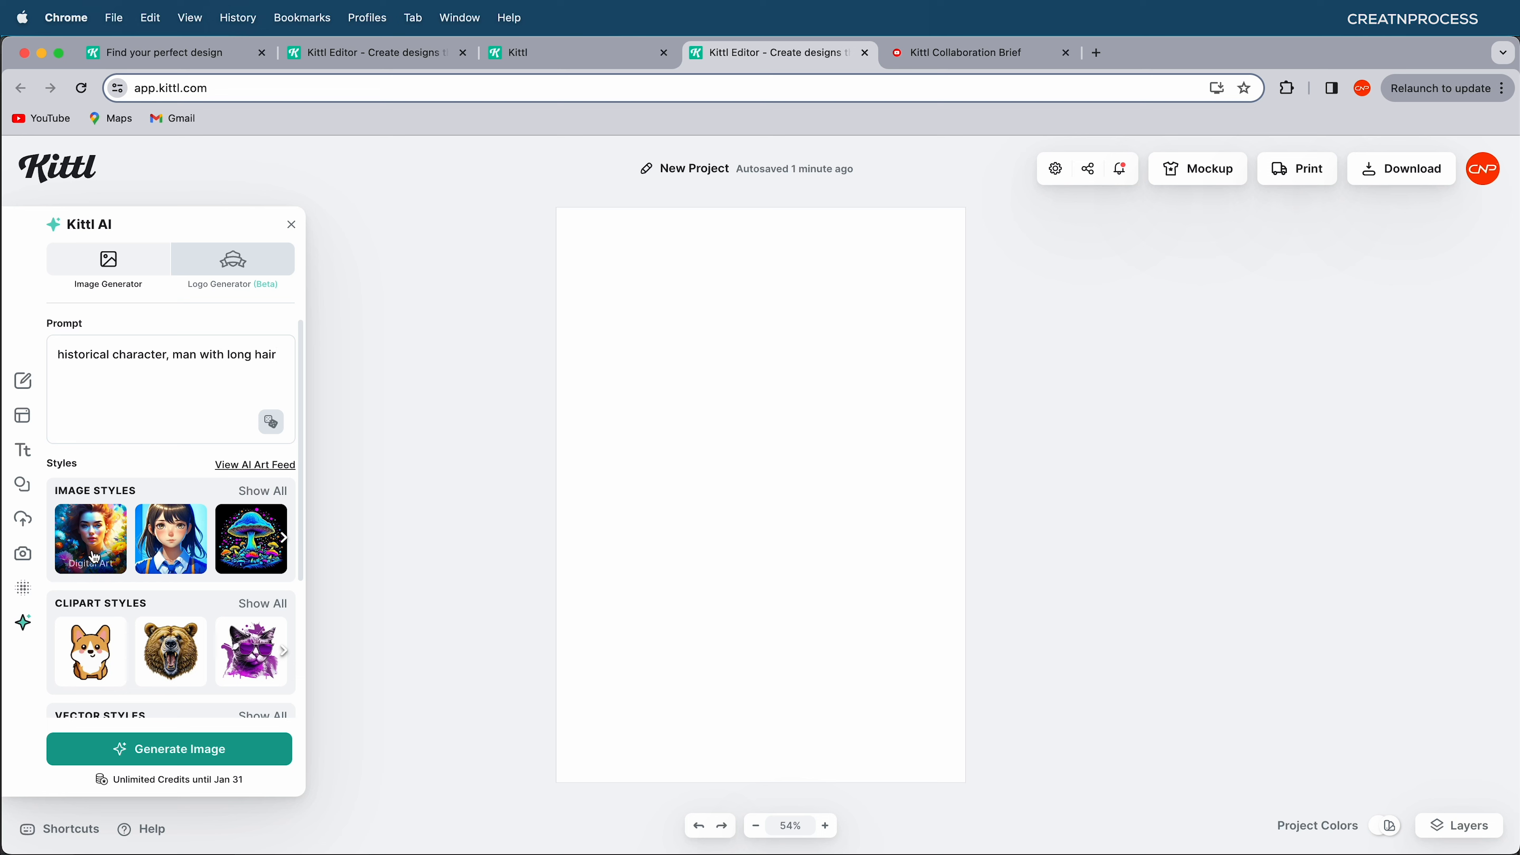
click(181, 554)
scroll(181, 554, down, 3)
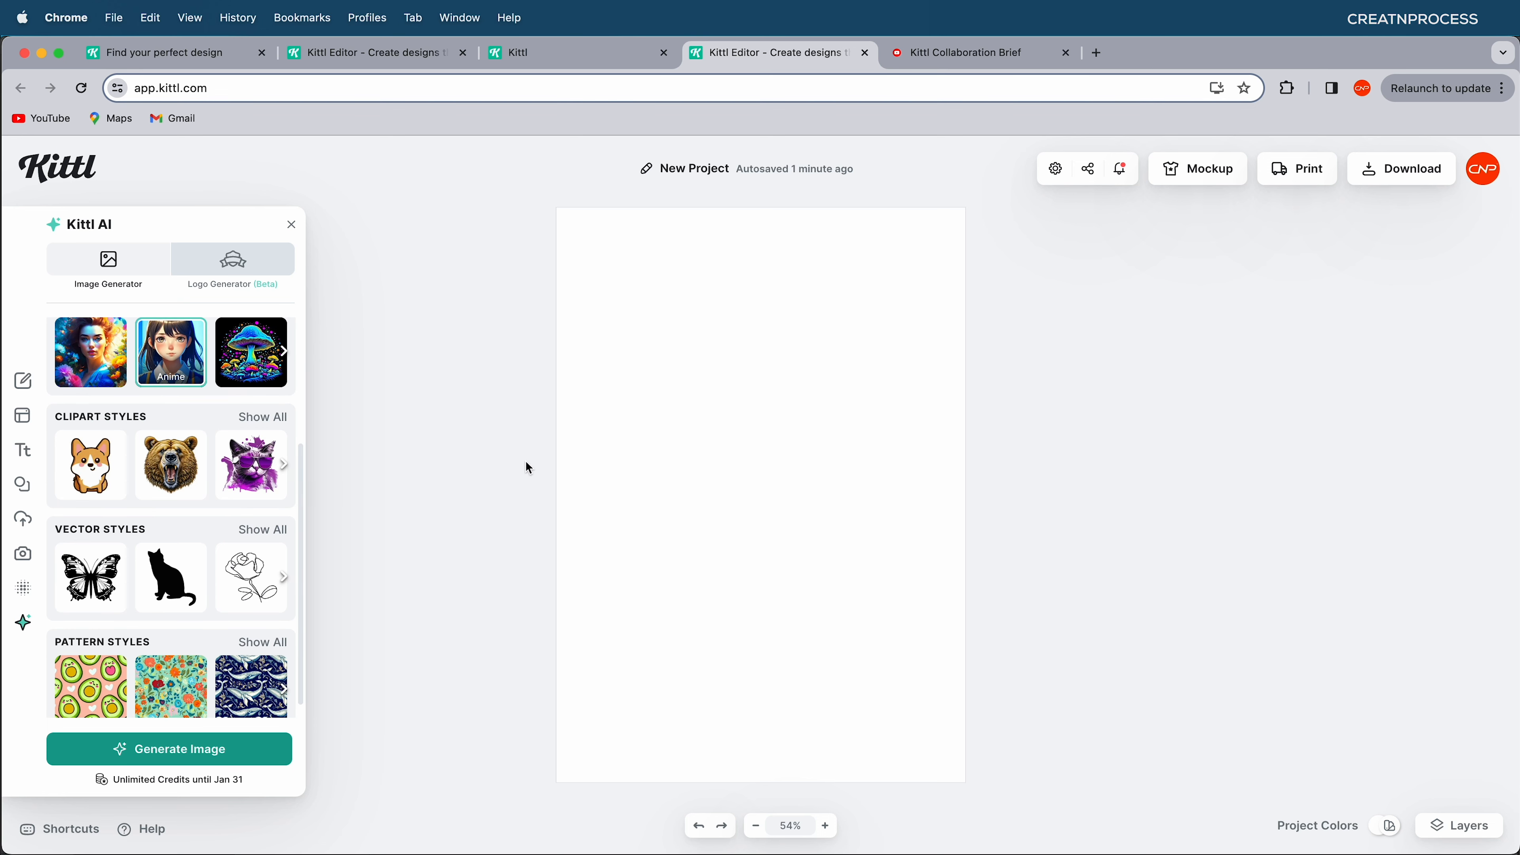
click(195, 748)
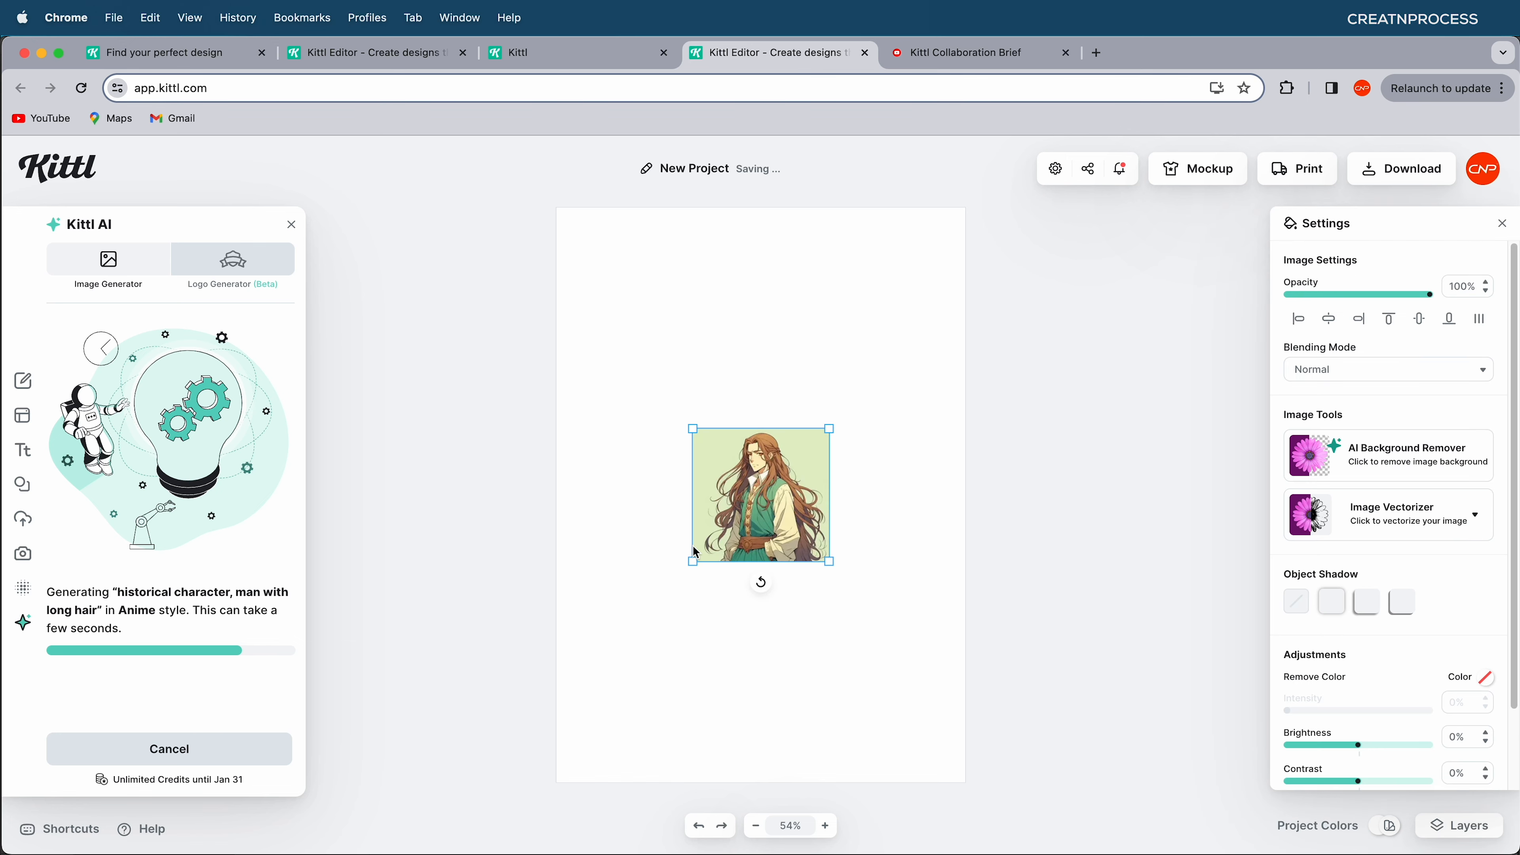
- Enlarge the generated character image to nearly the artboard's width and position it around the middle of the page
drag(829, 429, 1021, 231)
drag(738, 441, 632, 519)
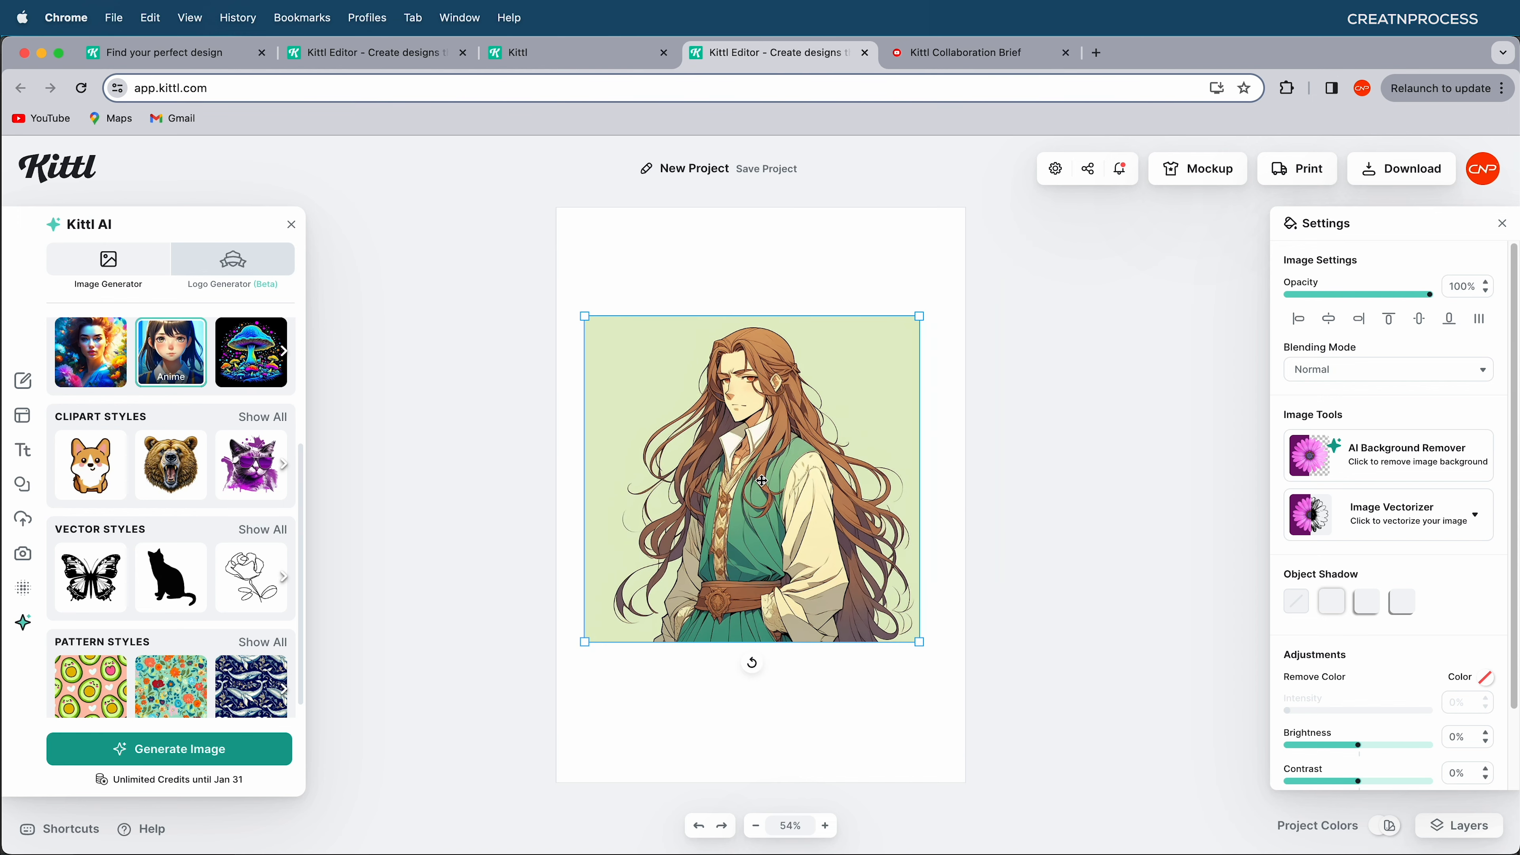
scroll(762, 480, up, 5)
scroll(762, 480, down, 2)
scroll(762, 481, up, 5)
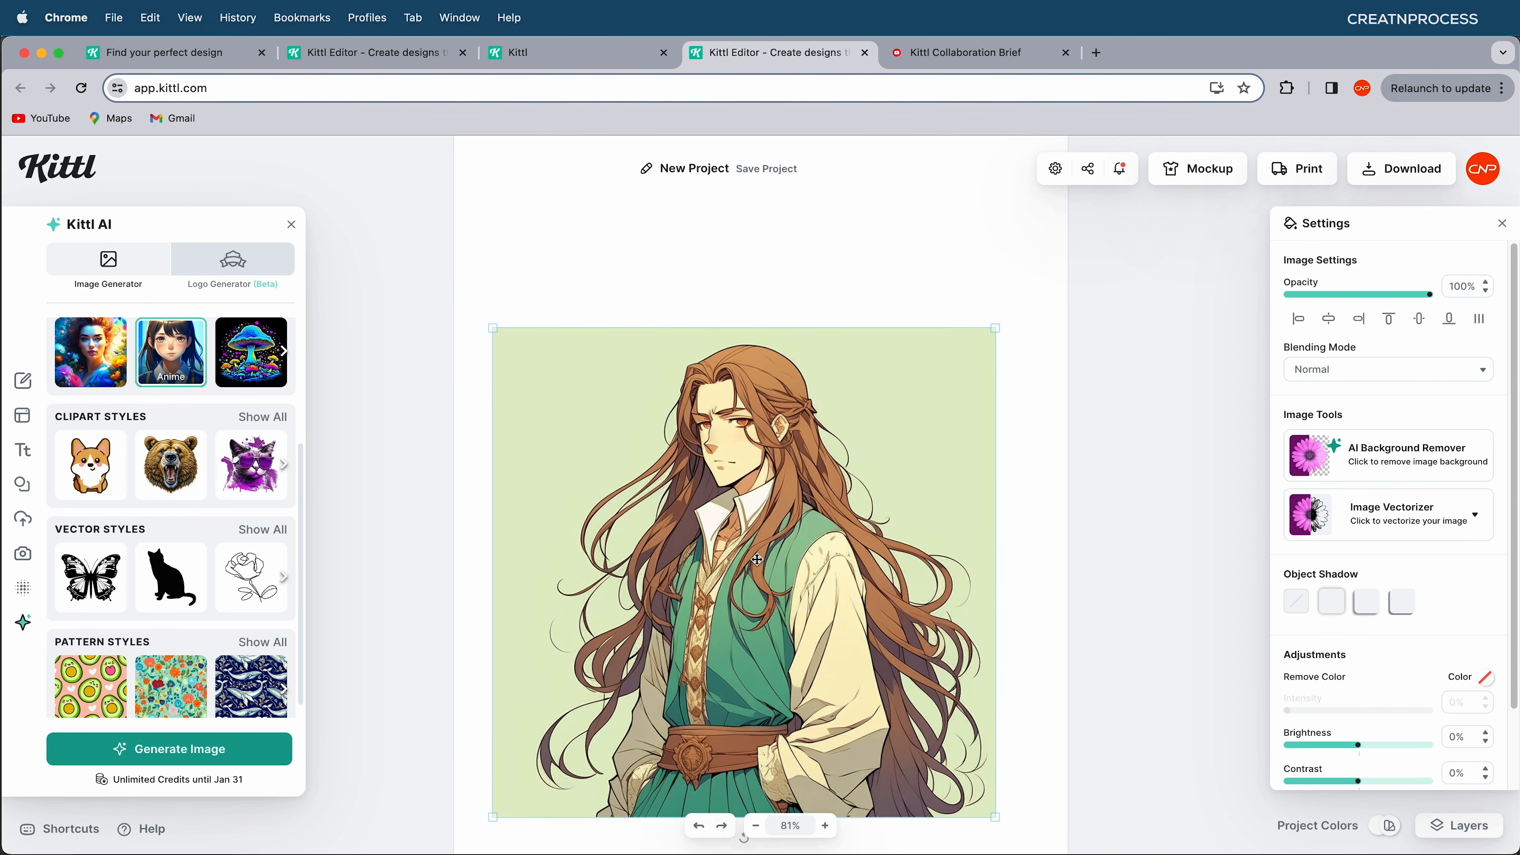
- Try a Digital Art version of the same character prompt alongside the anime character, and delete the Digital Art portrait
click(90, 381)
click(167, 750)
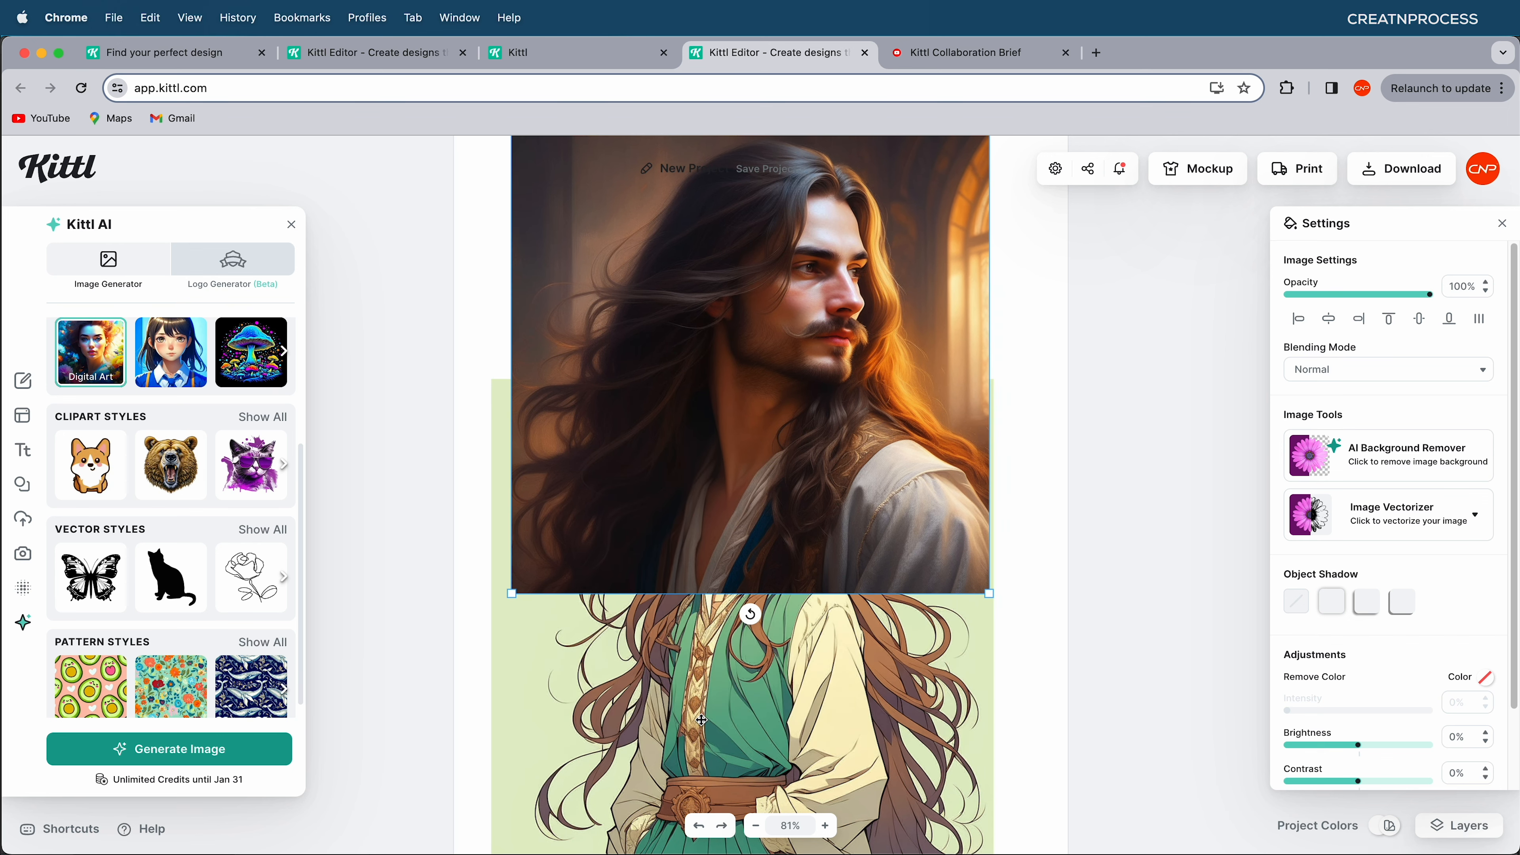
click(710, 696)
drag(678, 672, 614, 851)
drag(726, 407, 667, 465)
key(Delete)
drag(675, 682, 745, 352)
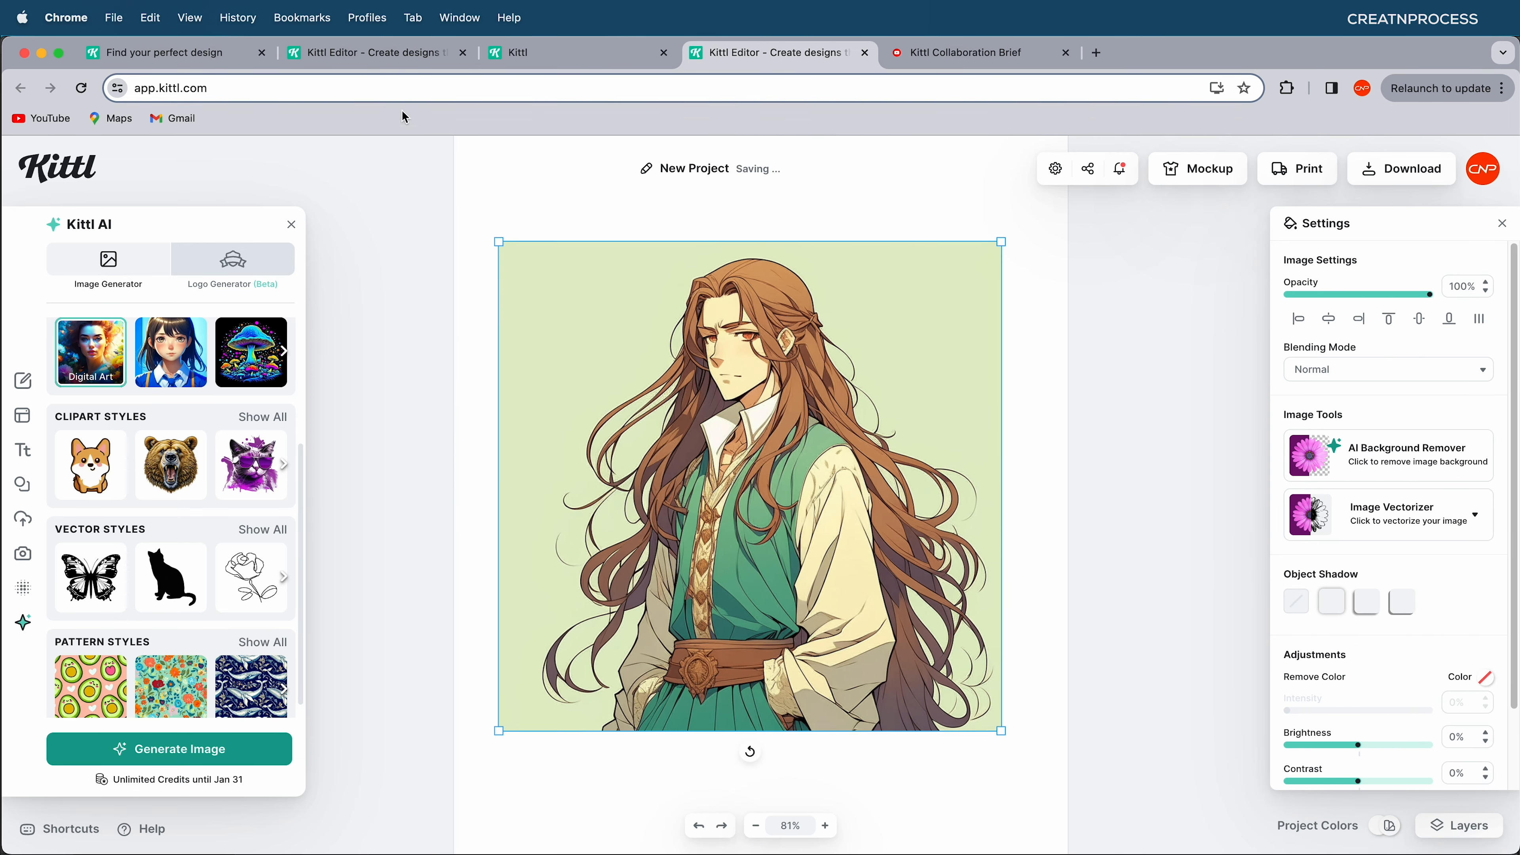
click(410, 52)
click(772, 55)
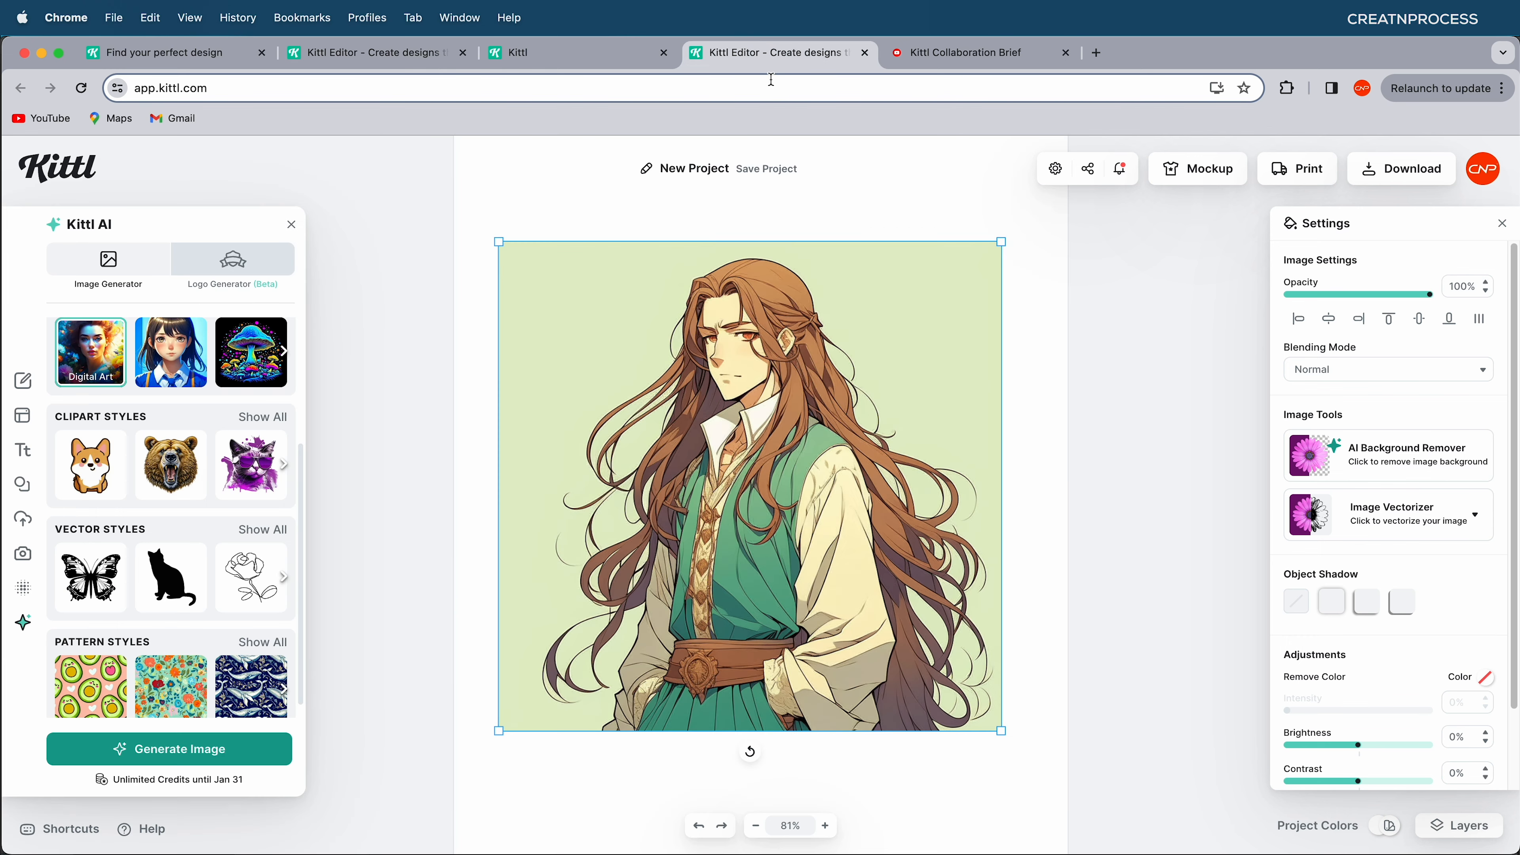
- Replace the AI image prompt with "a japanese village, wide scene from top of the mountain, night, lamp on each of the houses"
click(162, 377)
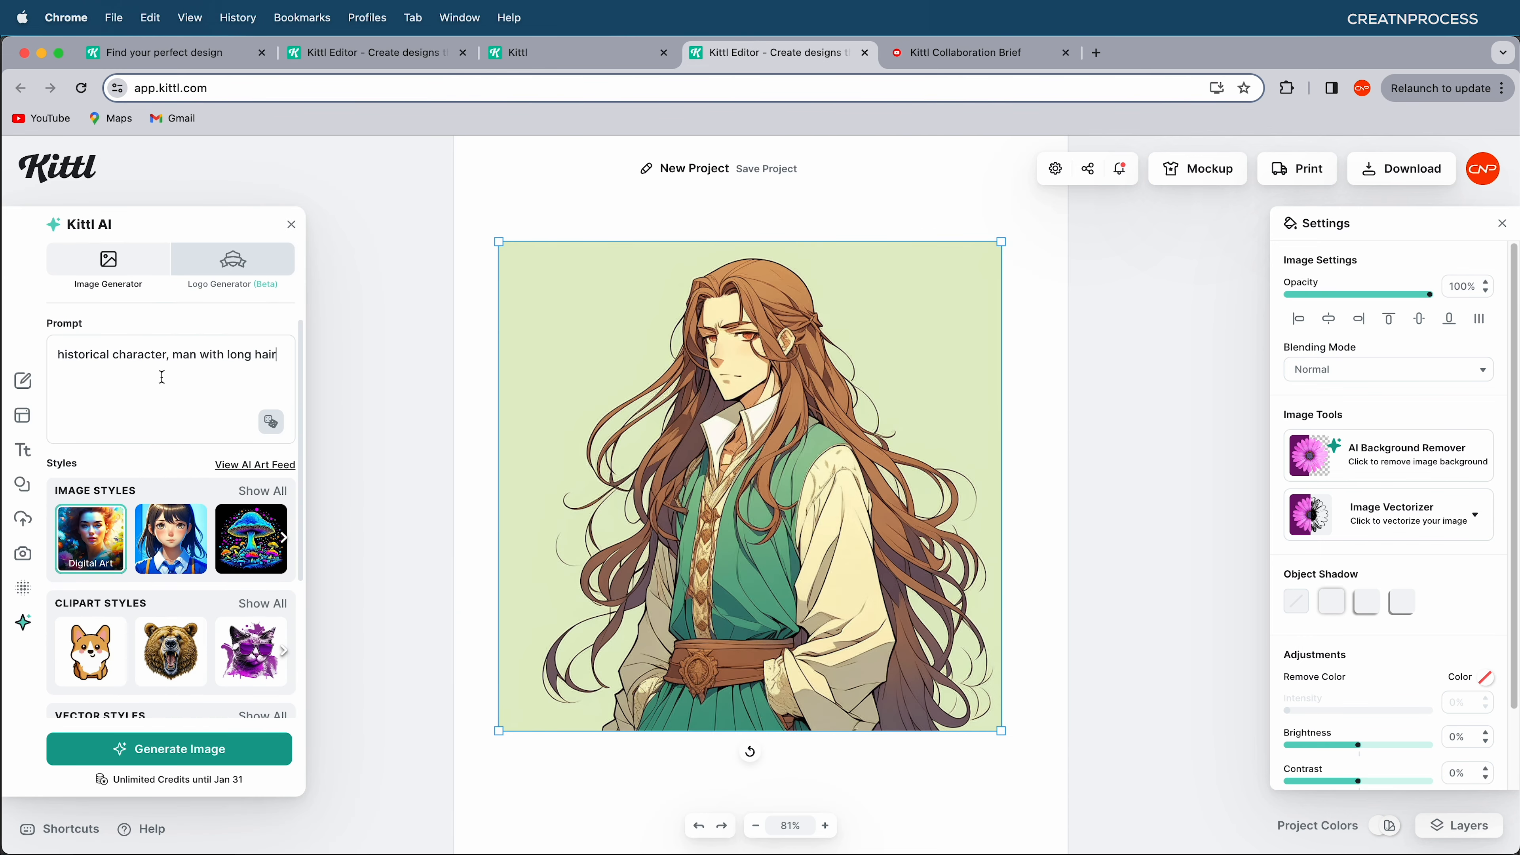
drag(272, 361, 108, 338)
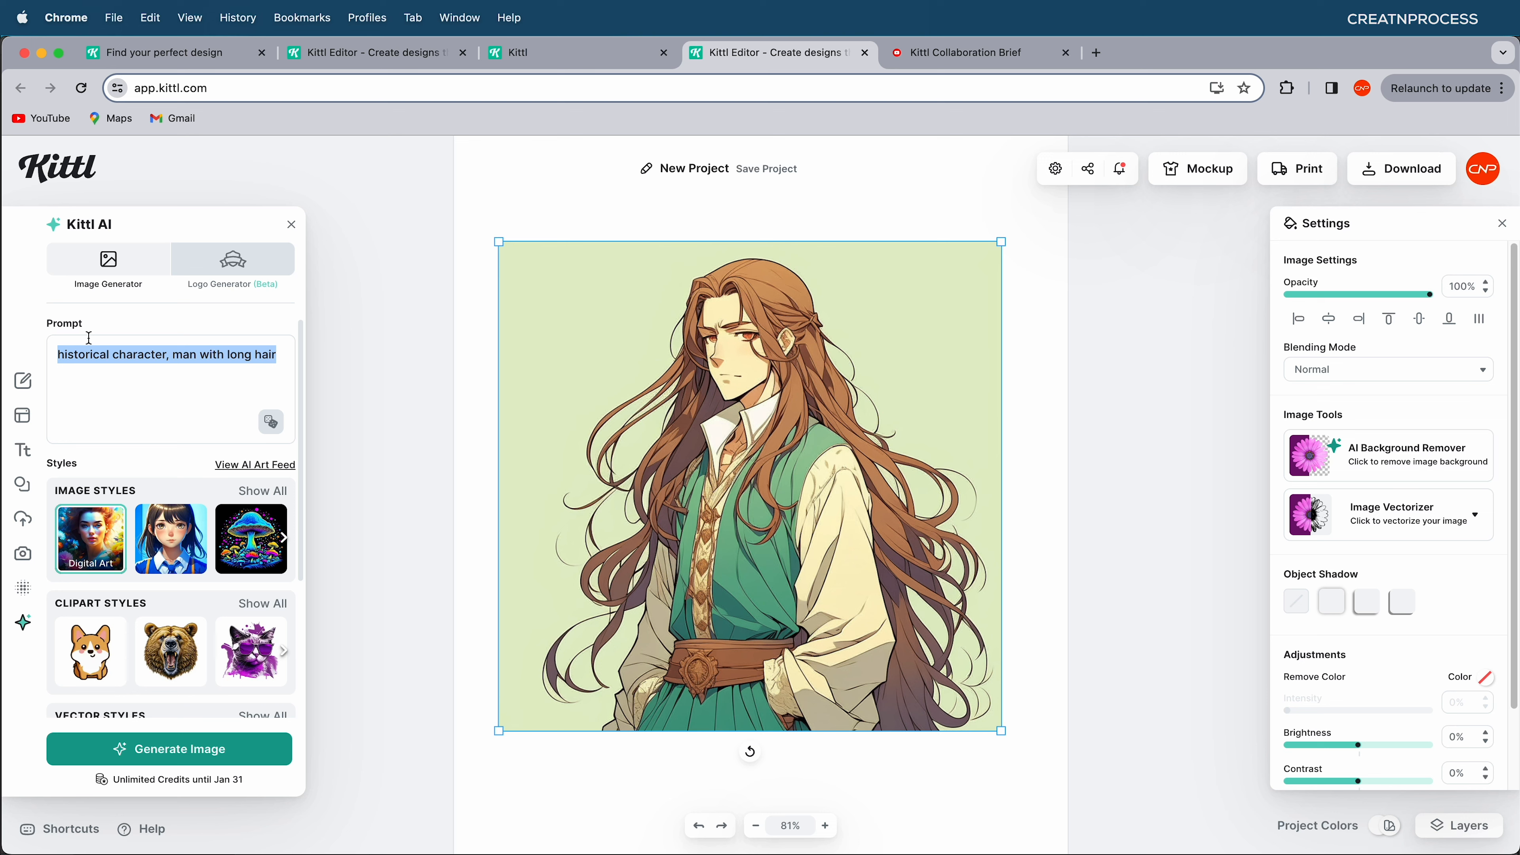
text(a japanese village,)
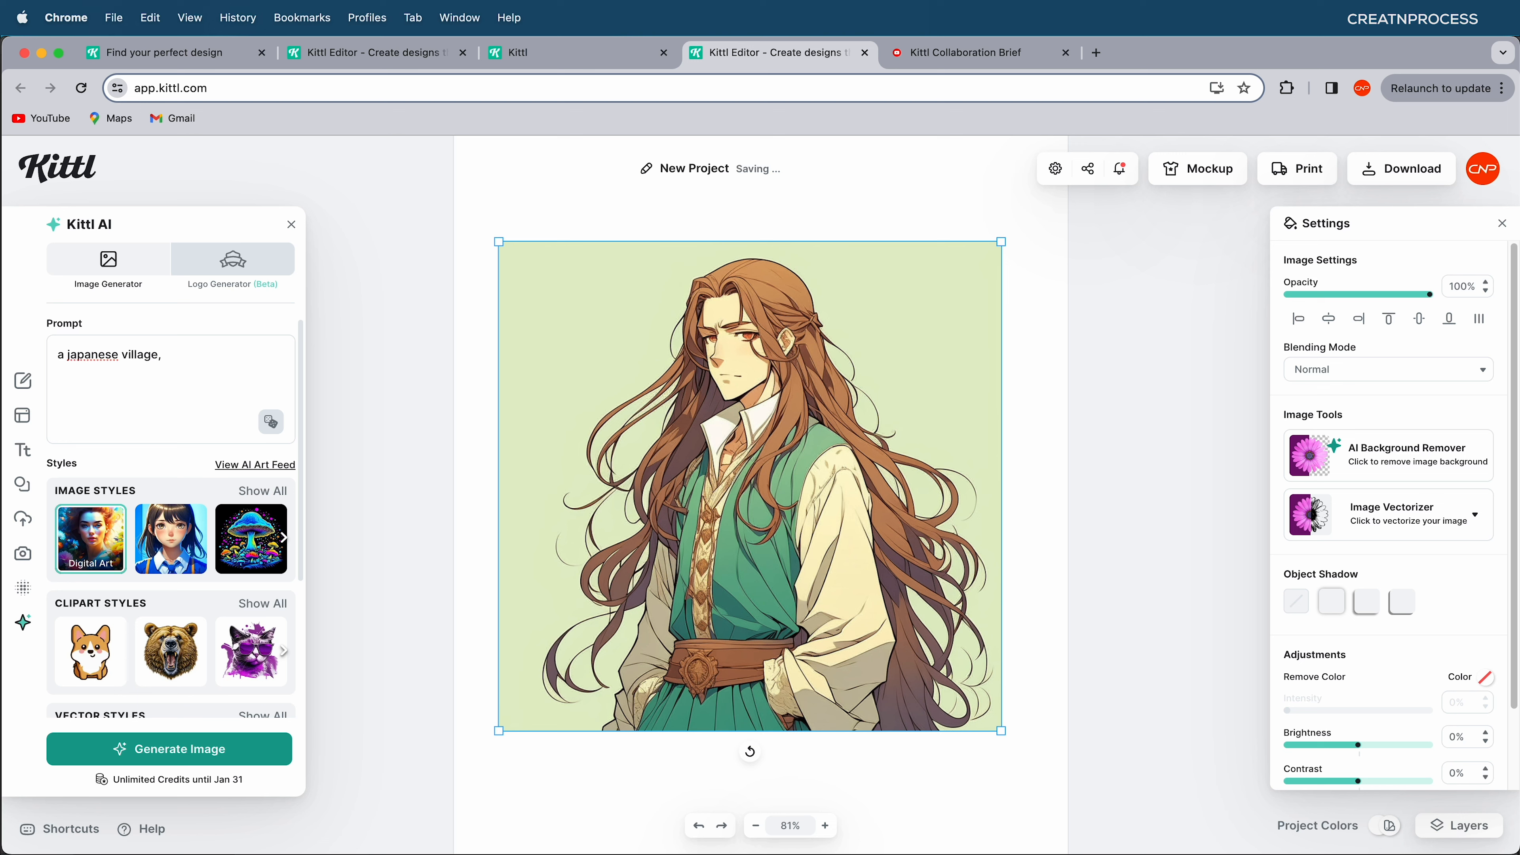
text(wide scene from top of the mountain, night,)
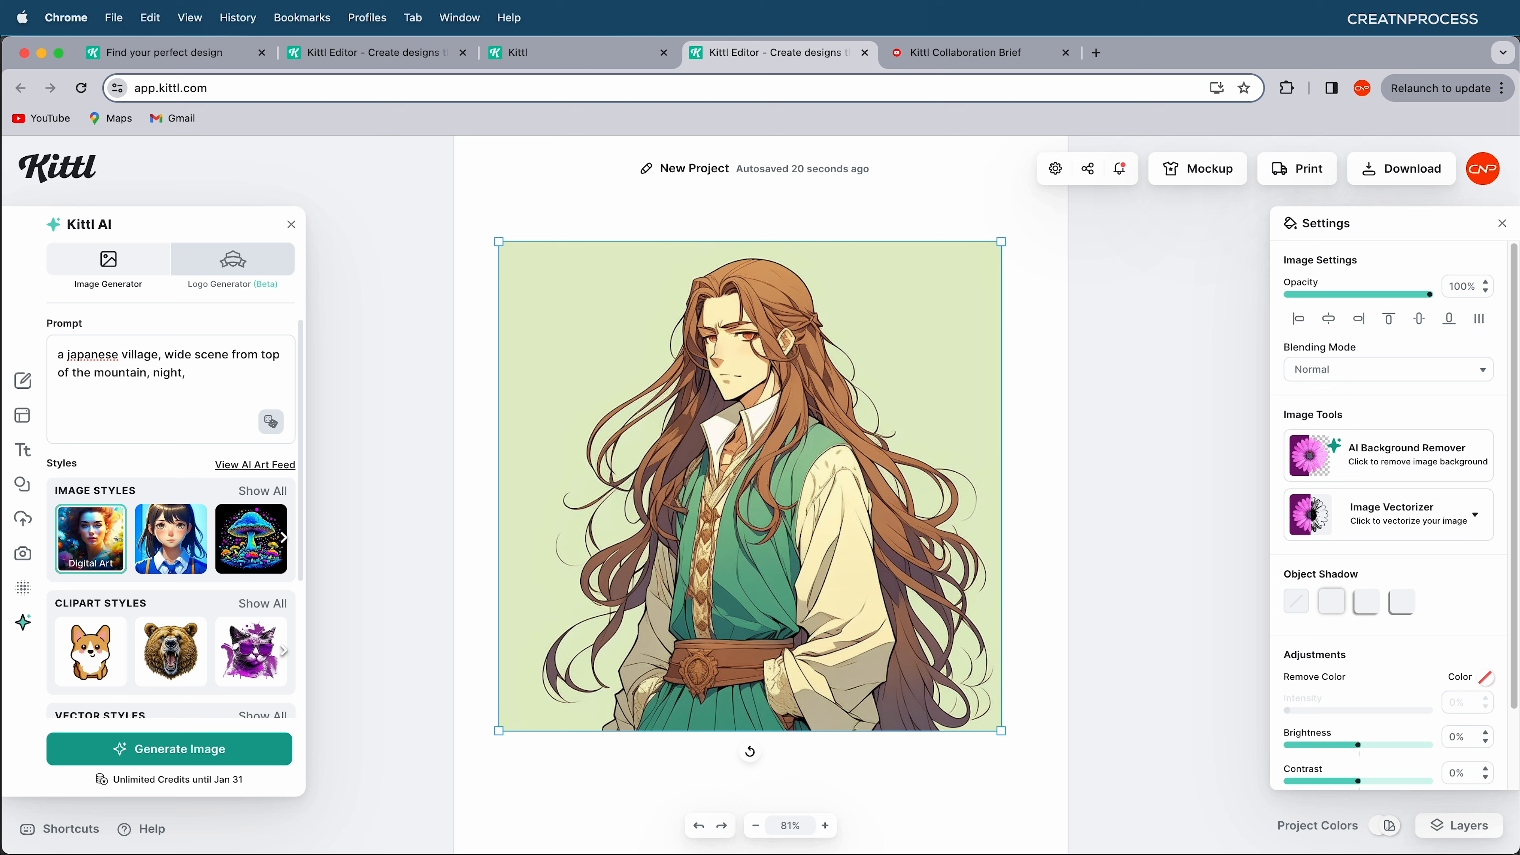
text(lamp on each of the houses)
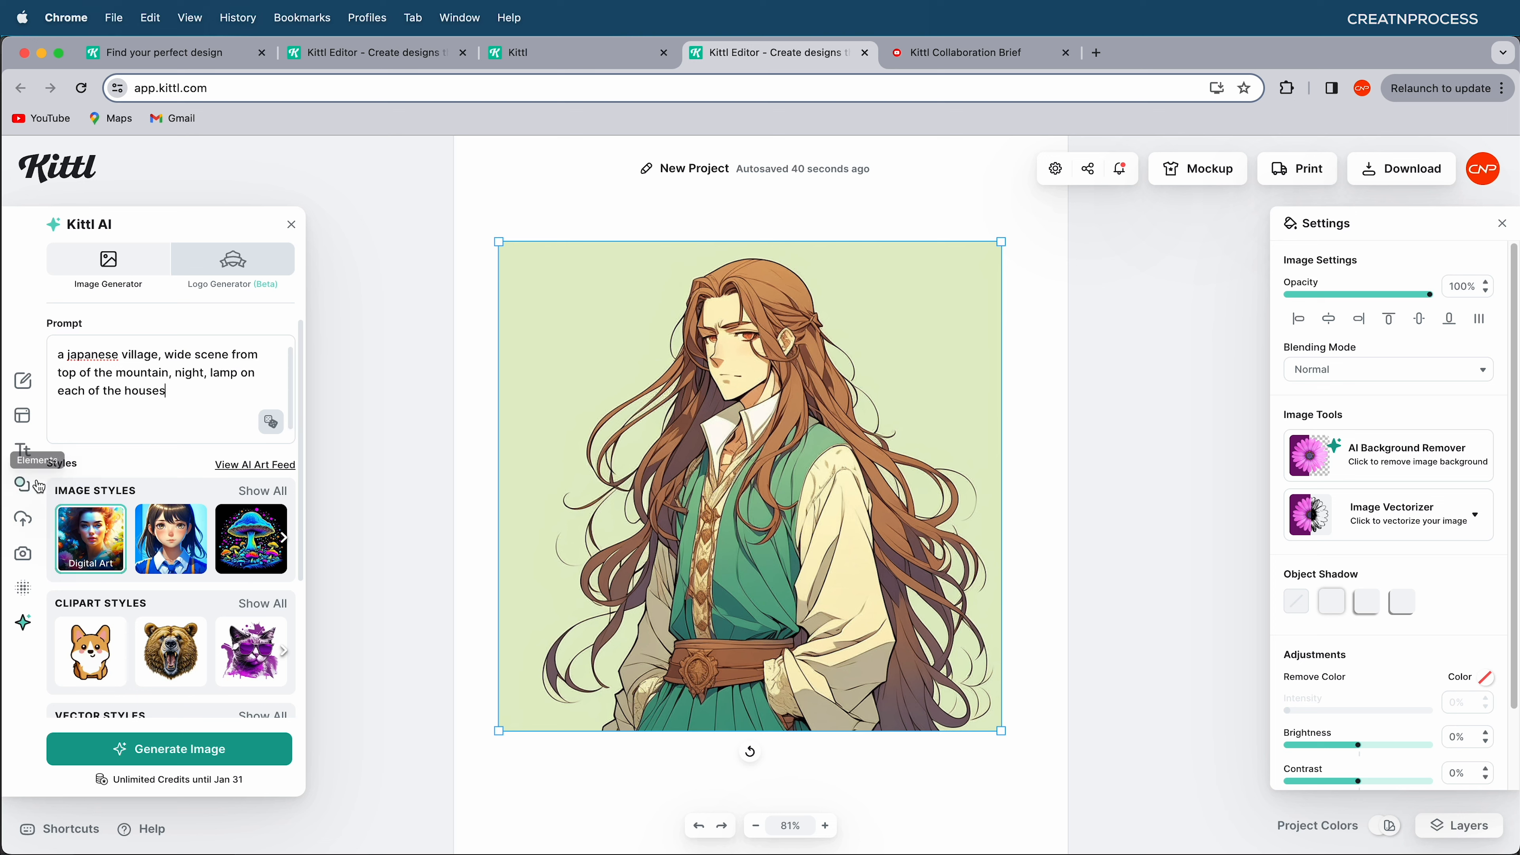
- Generate the village image with no style selected and enlarge it over the character to nearly the artboard's width
scroll(122, 537, down, 1)
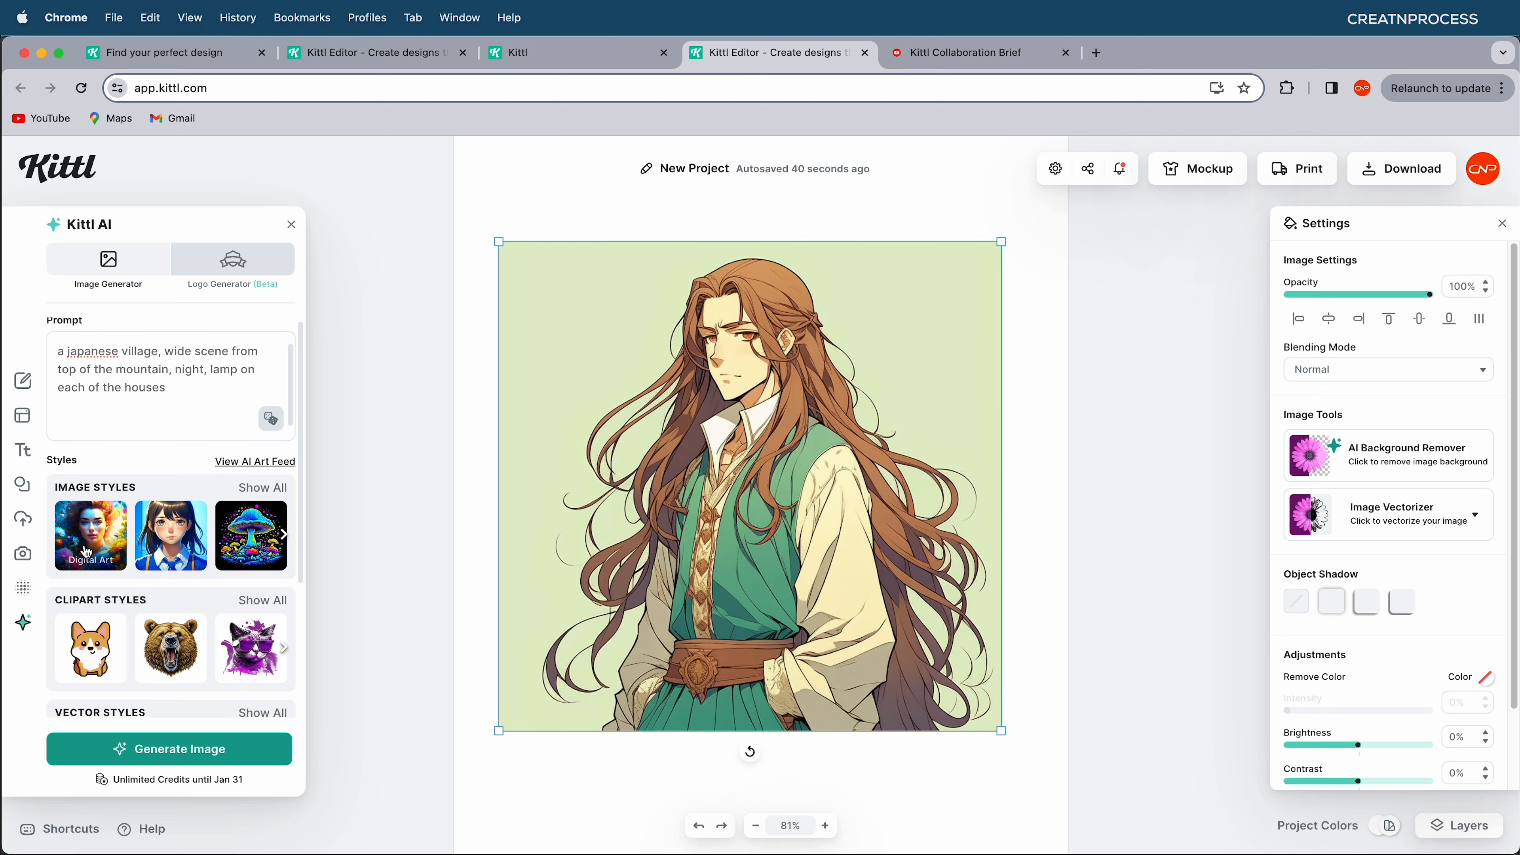
click(183, 755)
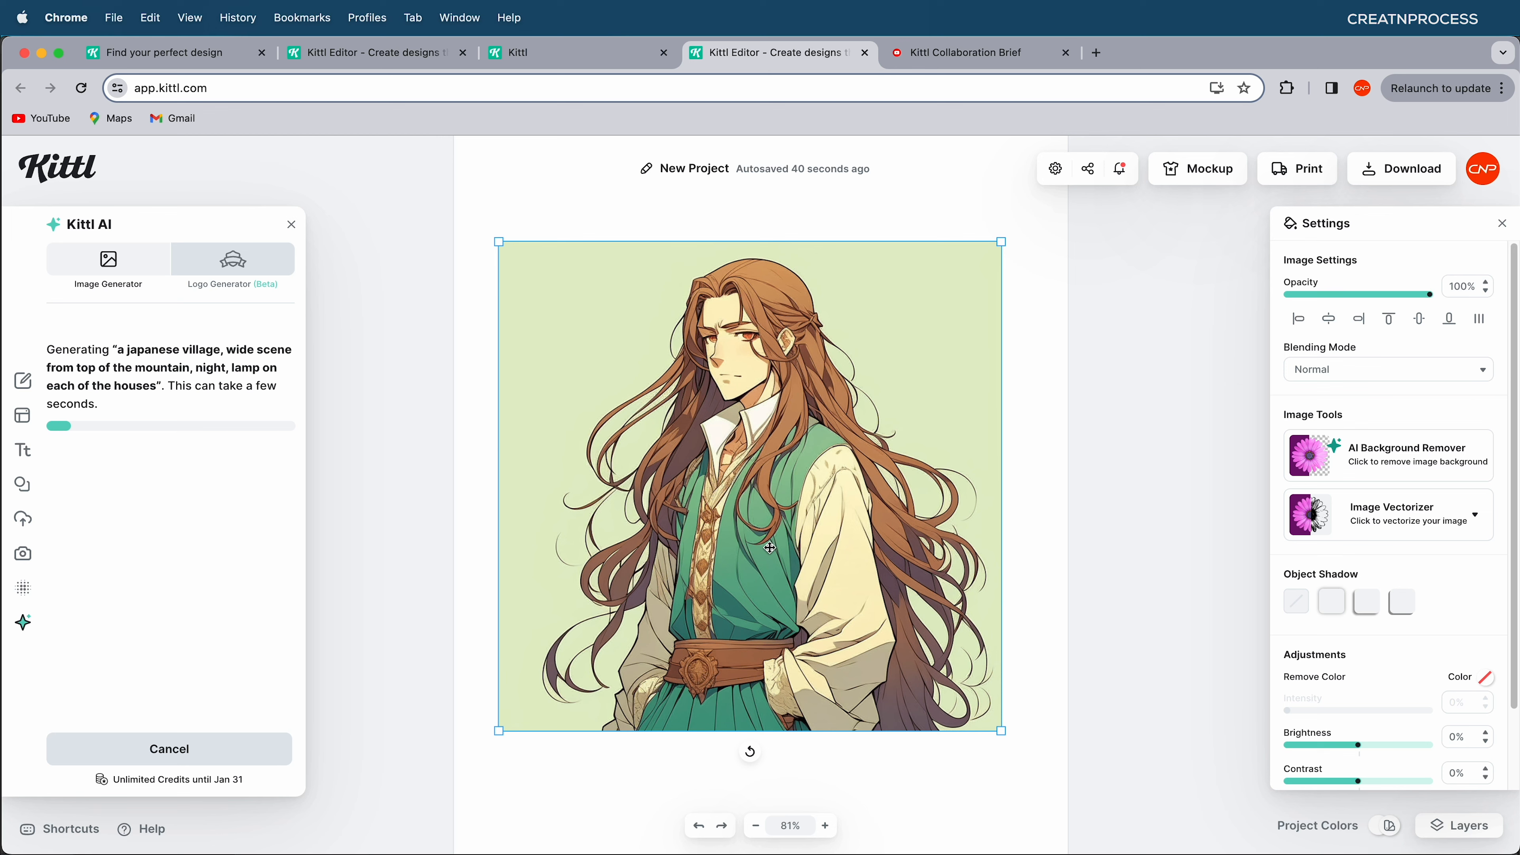
drag(813, 581, 1056, 816)
drag(944, 634, 864, 550)
drag(976, 244, 1063, 160)
drag(843, 446, 815, 515)
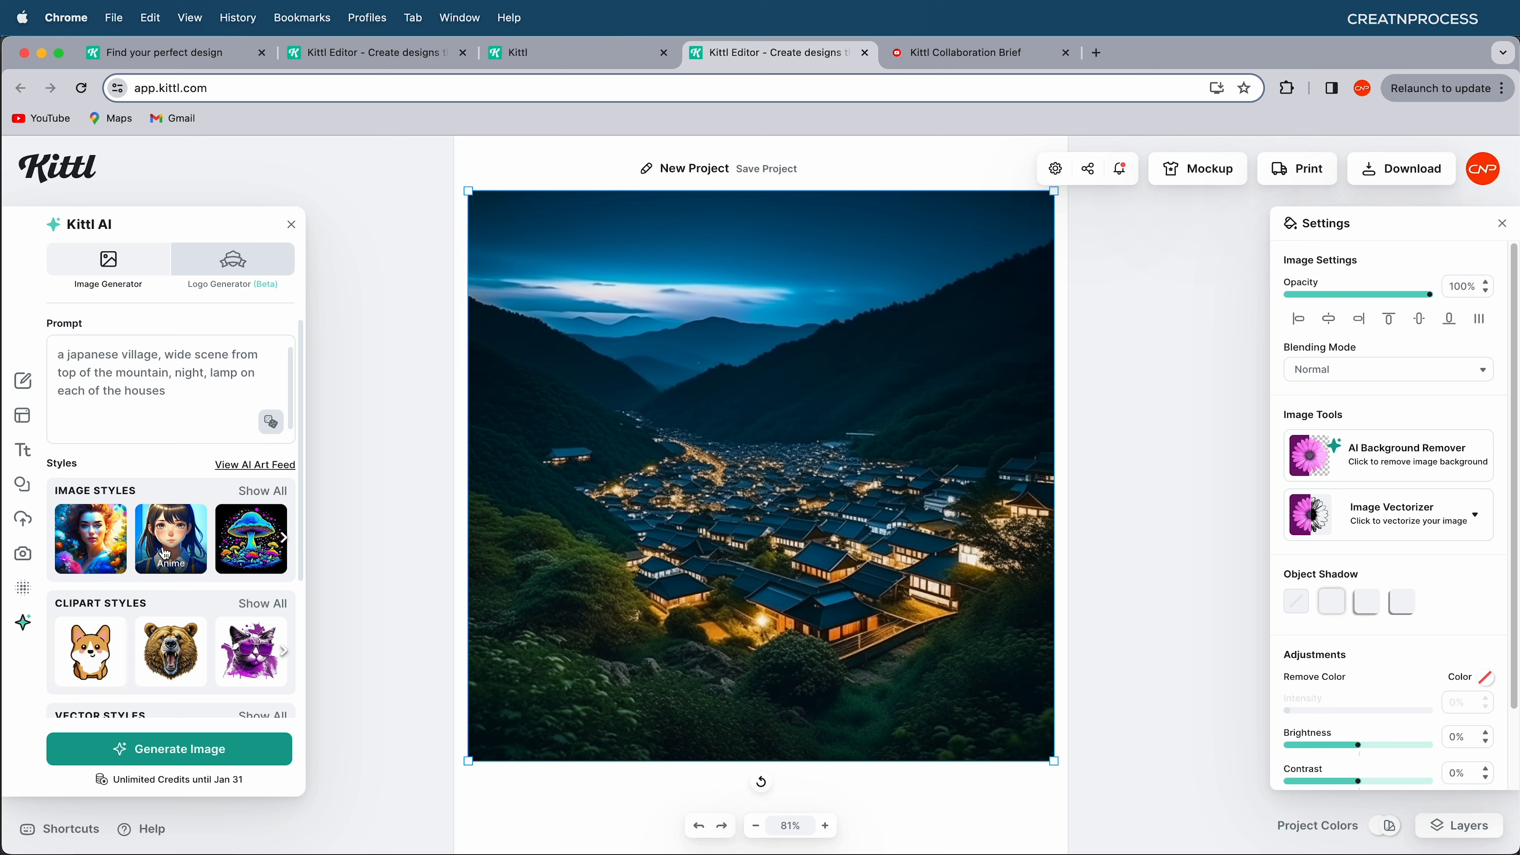
- Generate another image from the village prompt in the Foggy Scenery image style
click(173, 550)
scroll(180, 479, down, 3)
scroll(206, 385, up, 1)
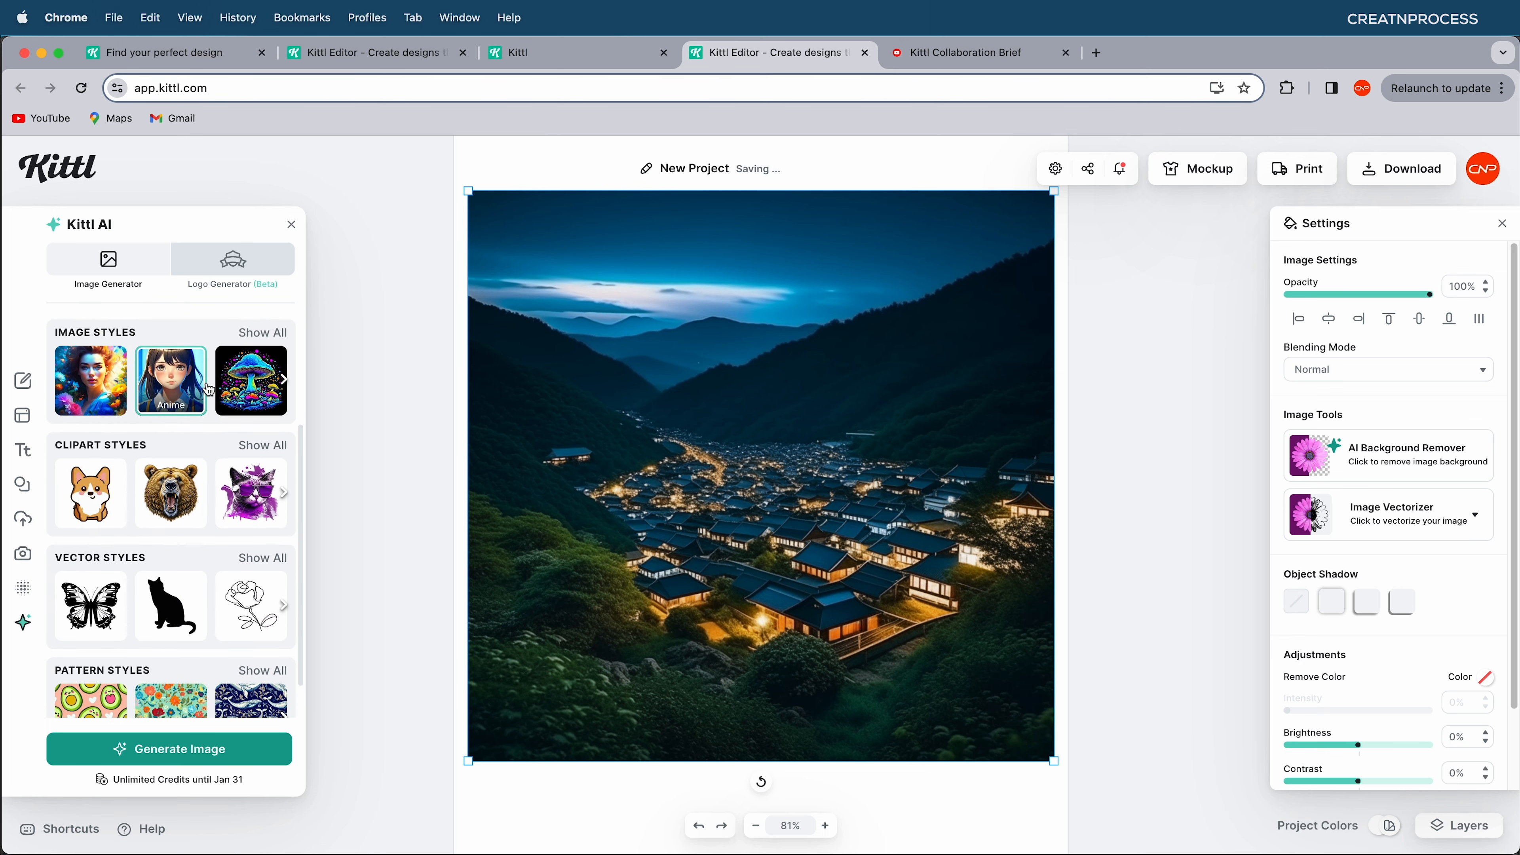
click(266, 339)
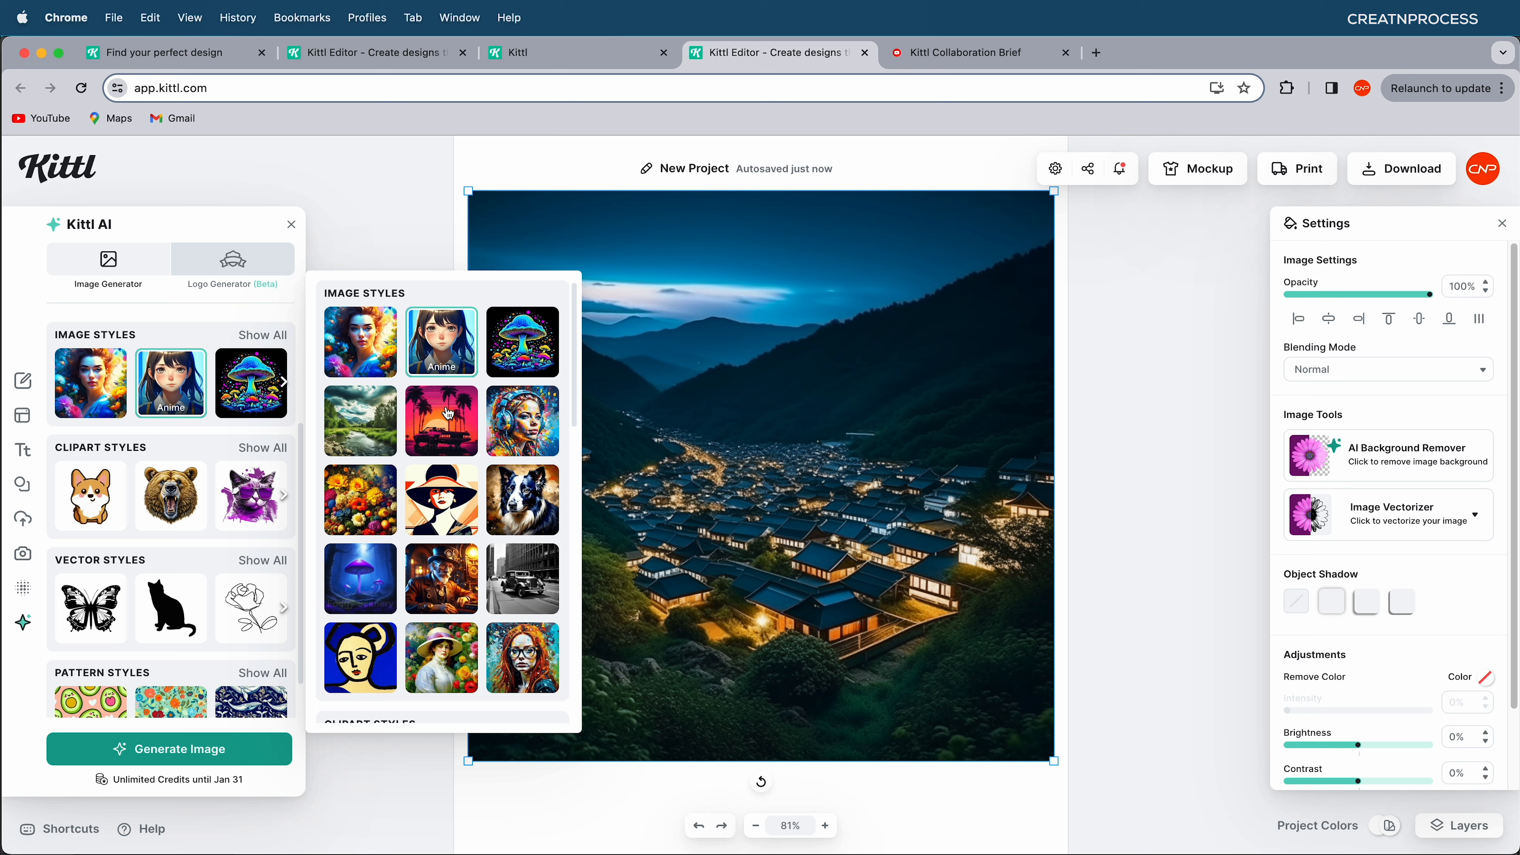
click(360, 585)
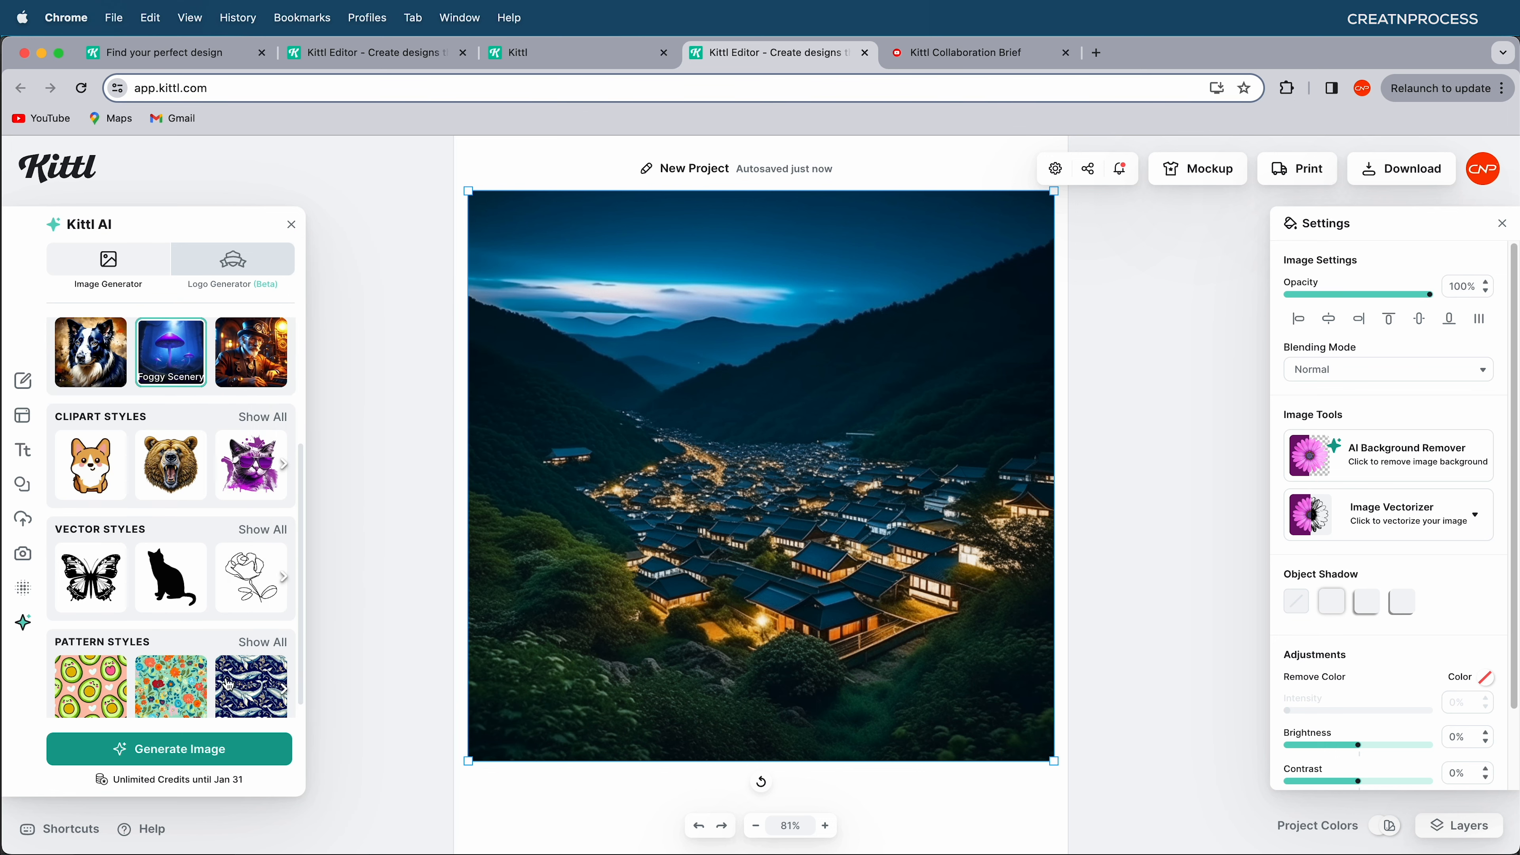
click(193, 758)
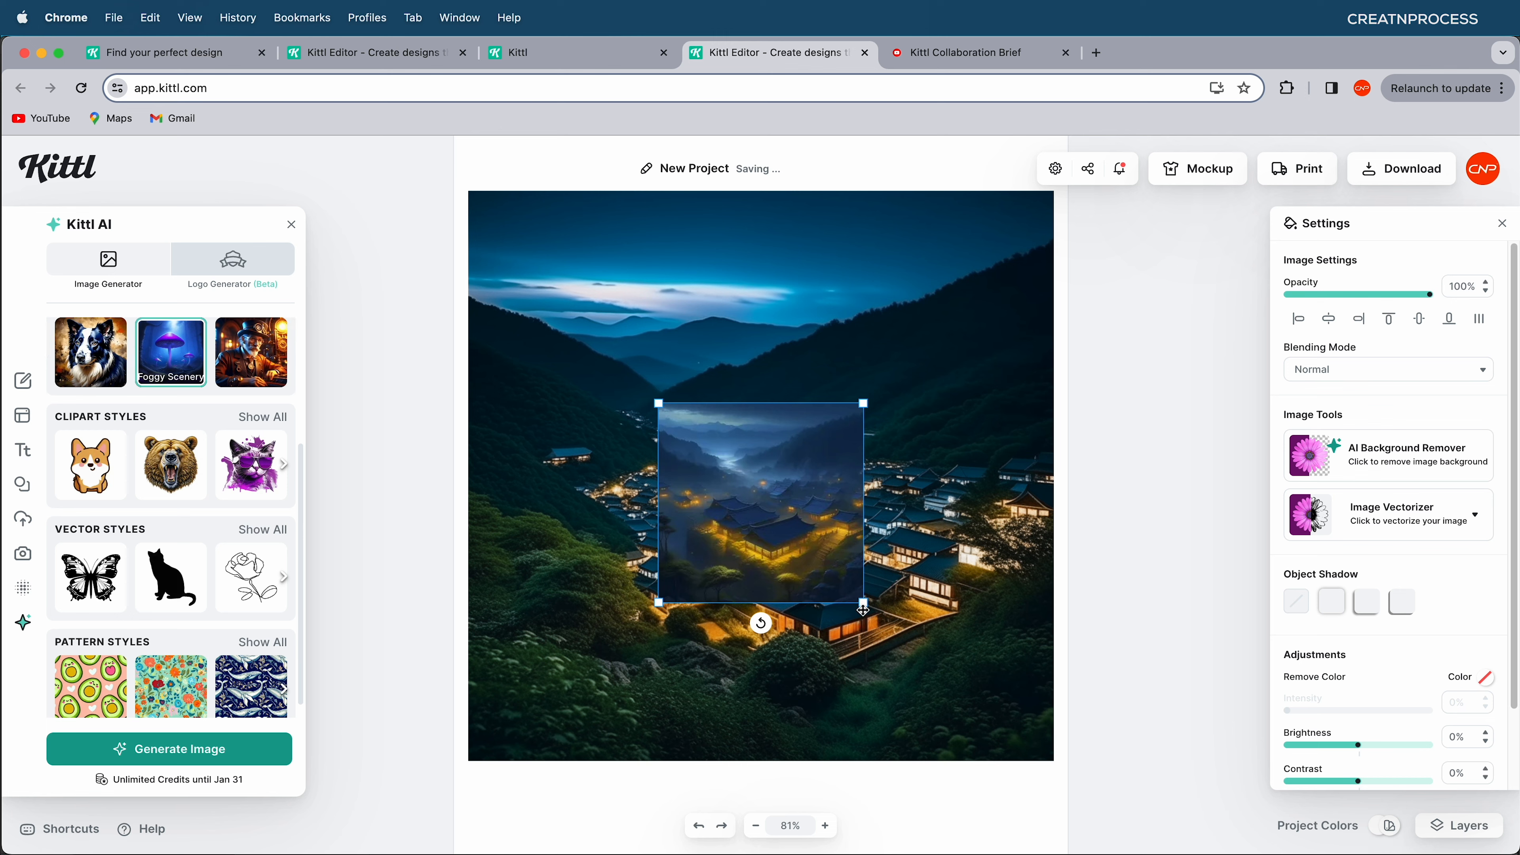
- Enlarge the foggy village image over the first village image to compare the two, and delete the foggy one
drag(864, 605, 1081, 816)
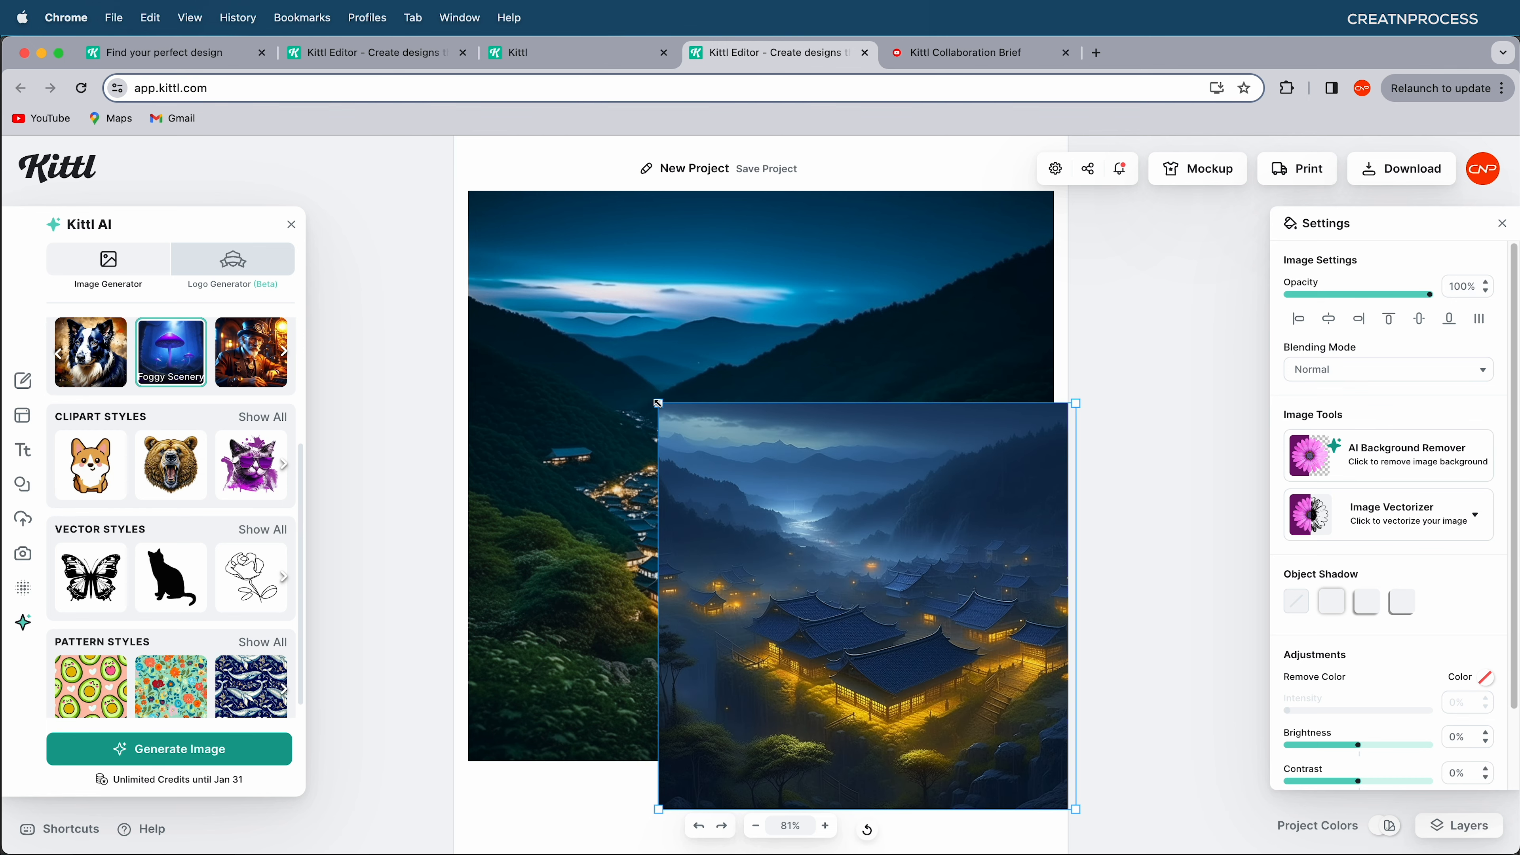
drag(659, 404, 461, 209)
drag(713, 478, 668, 423)
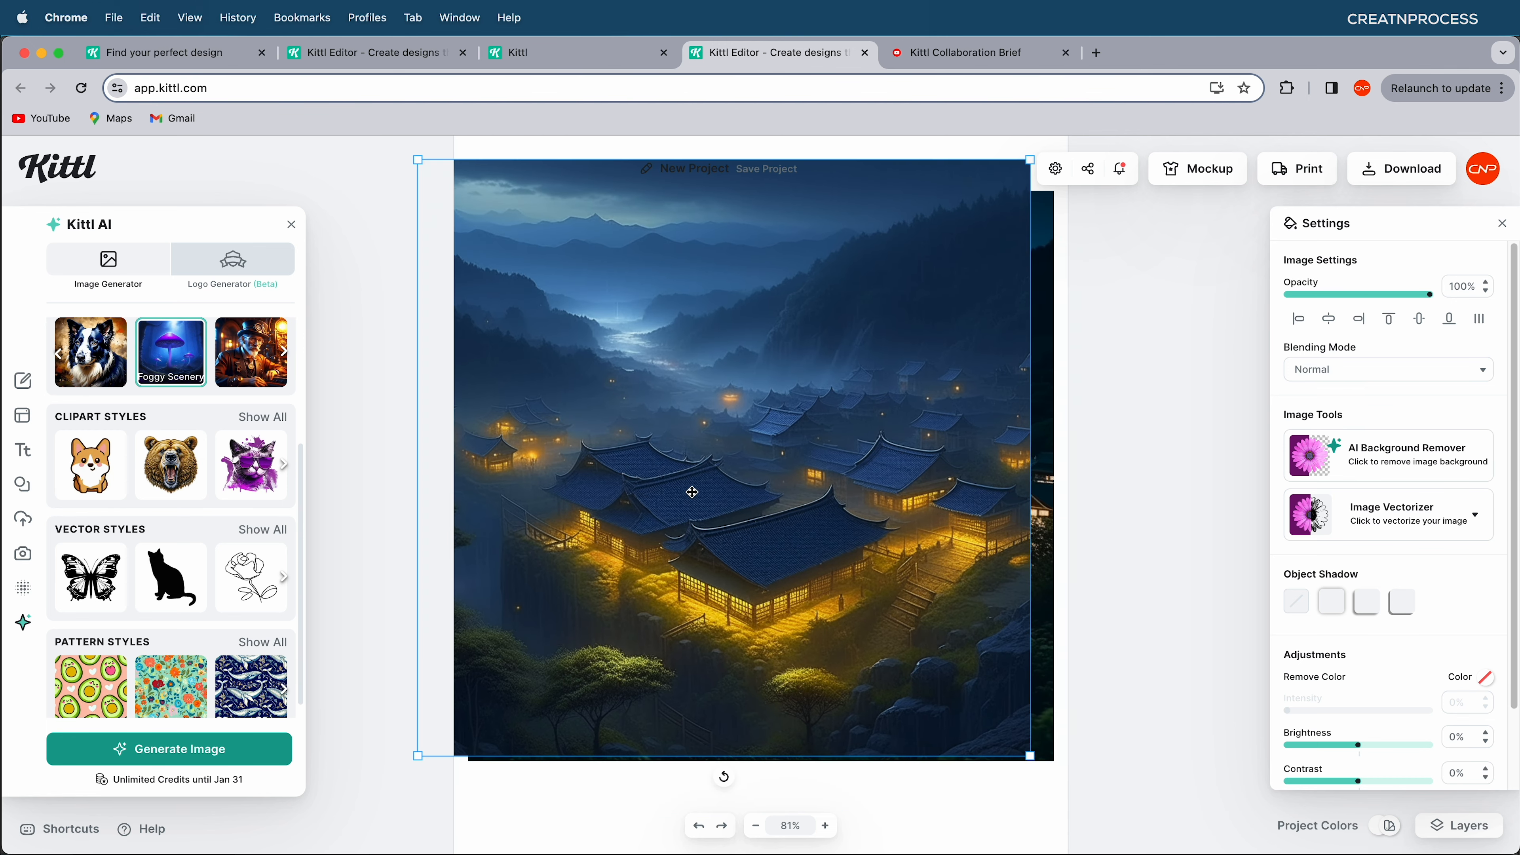
drag(695, 501, 715, 678)
drag(774, 513, 852, 348)
key(BackSpace)
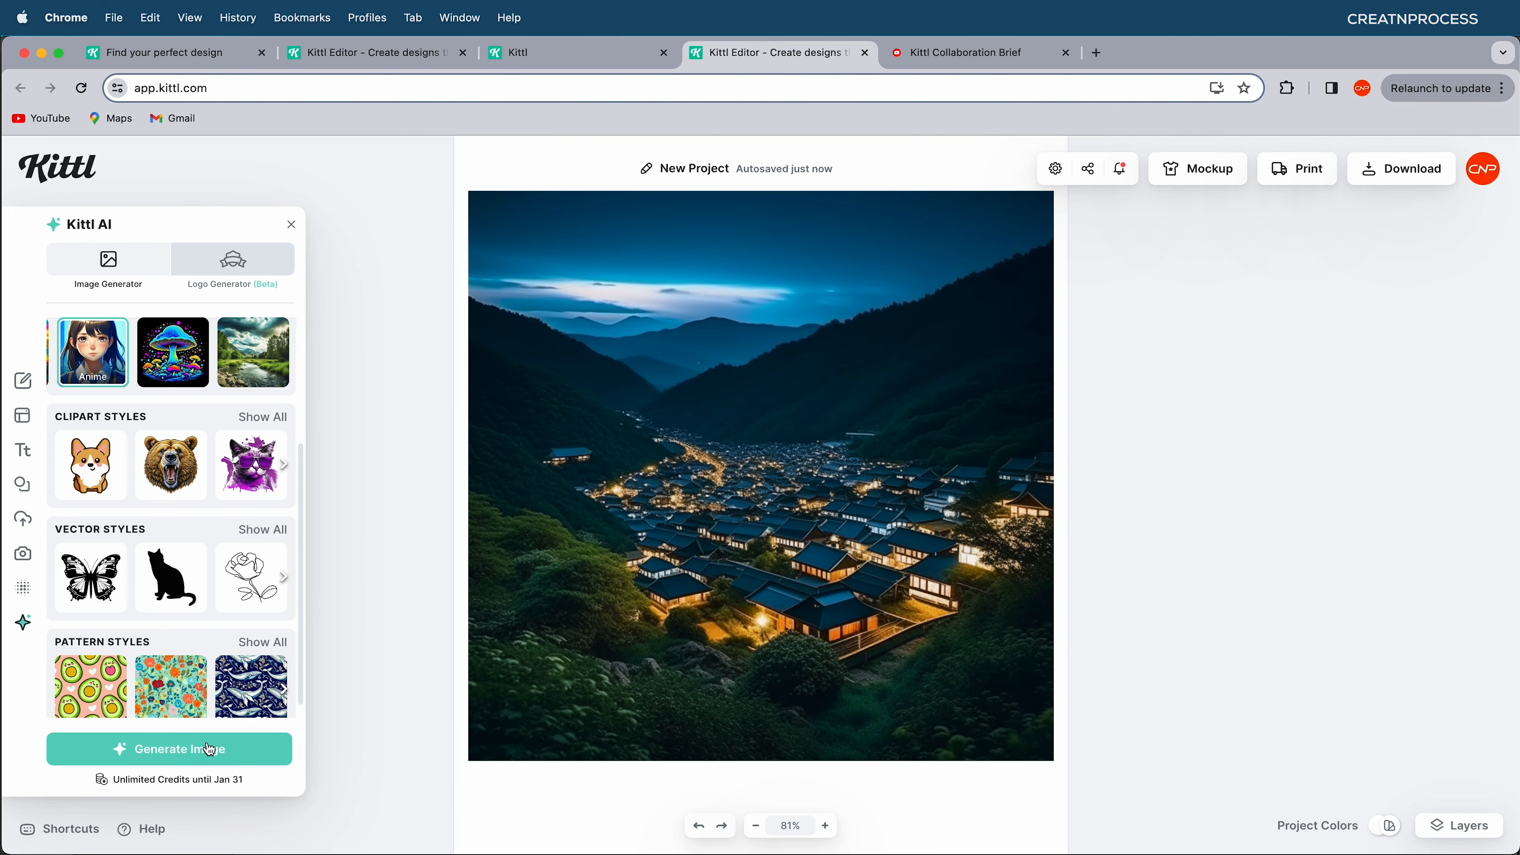
- Generate an Anime-style version of the village and enlarge it to cover most of the first village image
click(209, 750)
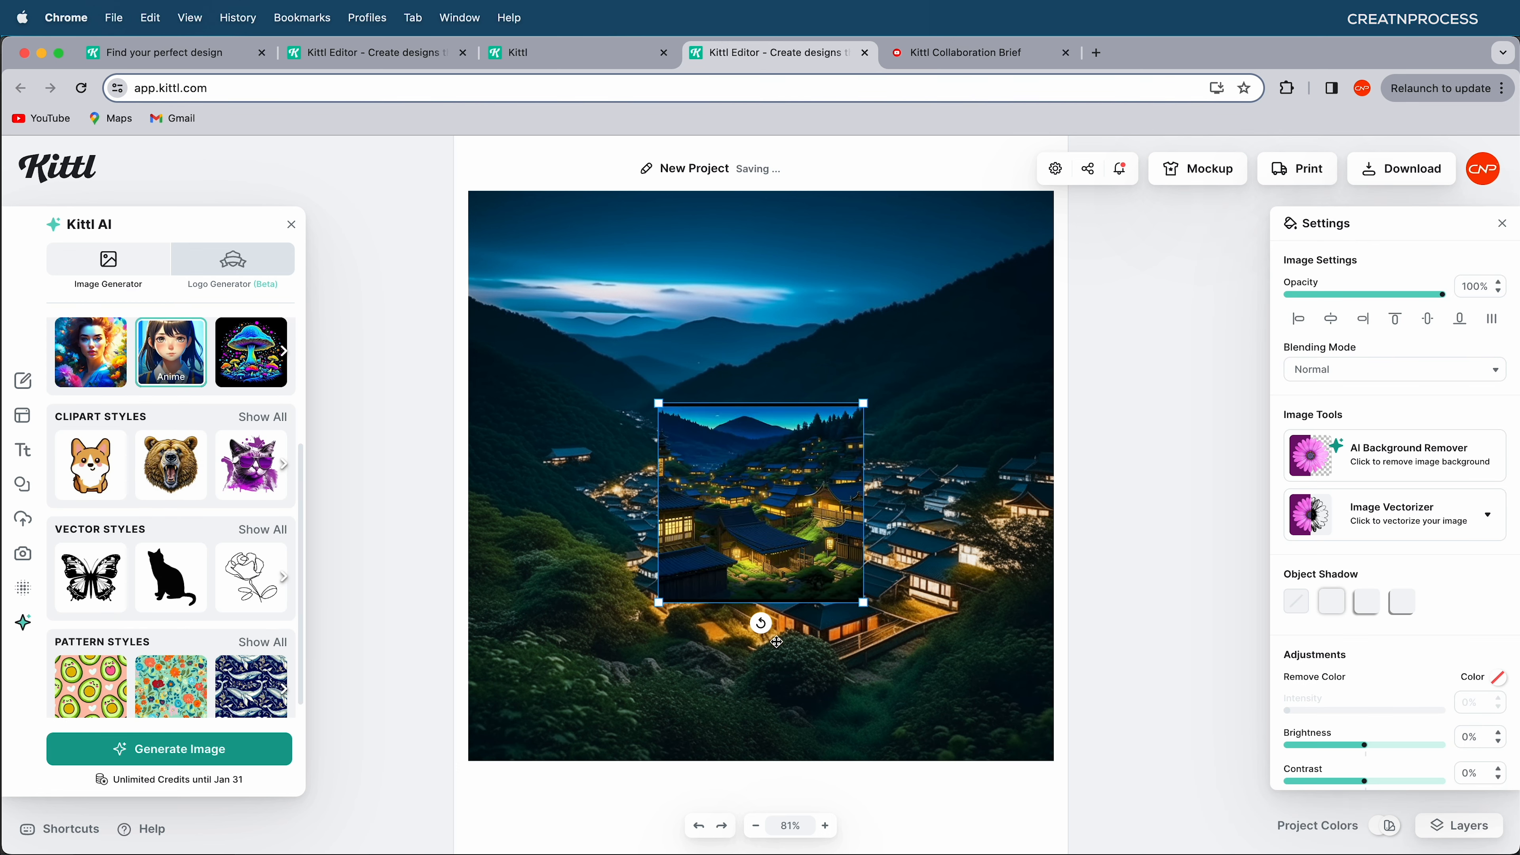
drag(813, 508, 812, 500)
drag(864, 397, 1033, 232)
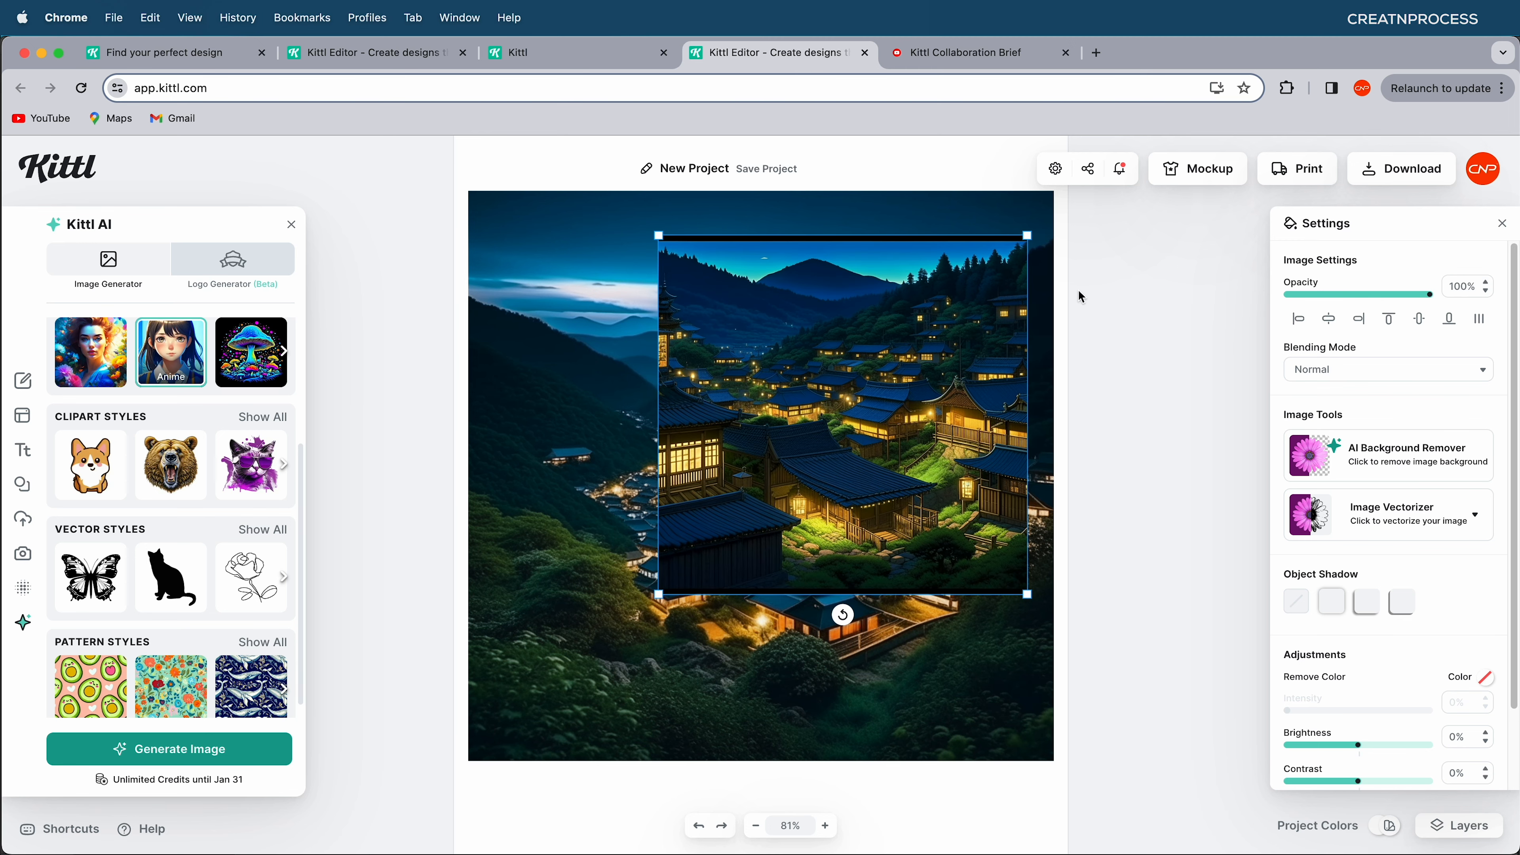
drag(658, 596, 525, 725)
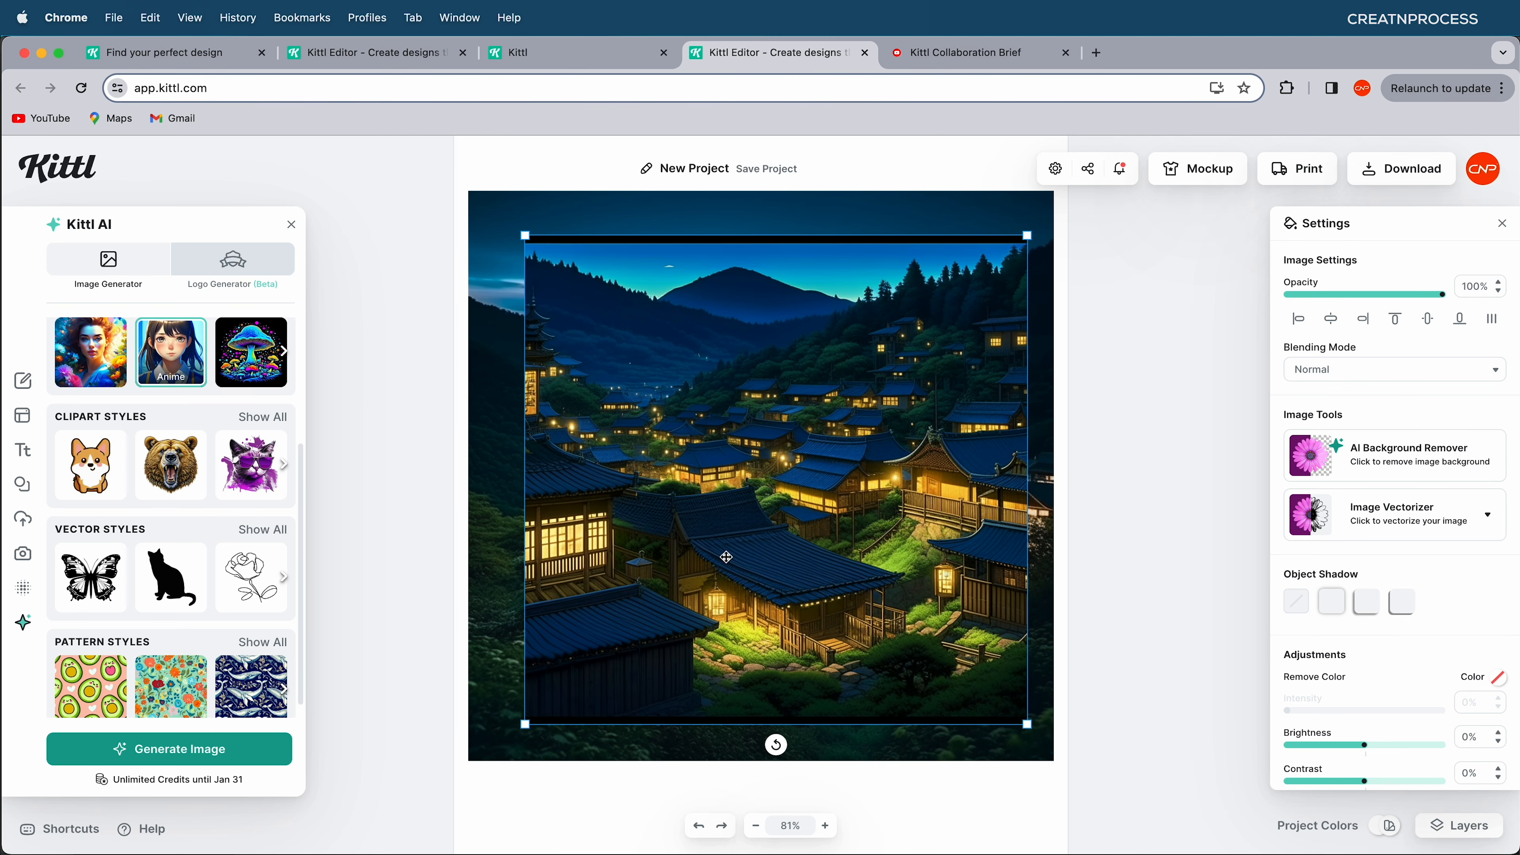
- Shift the unstyled and Anime-style village images apart and back over each other to compare them
scroll(192, 367, up, 3)
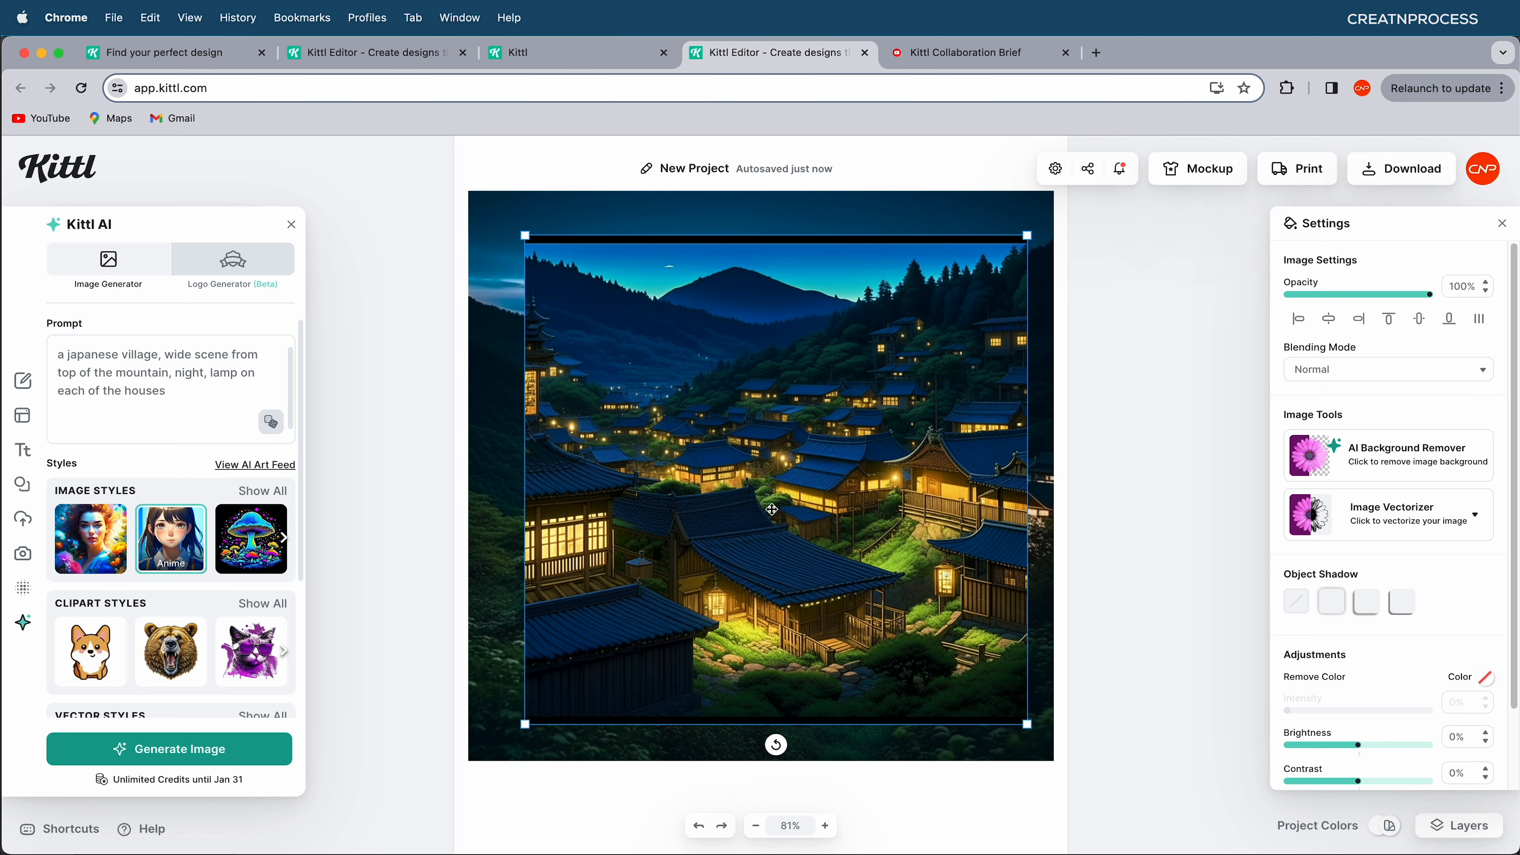
drag(771, 509, 756, 487)
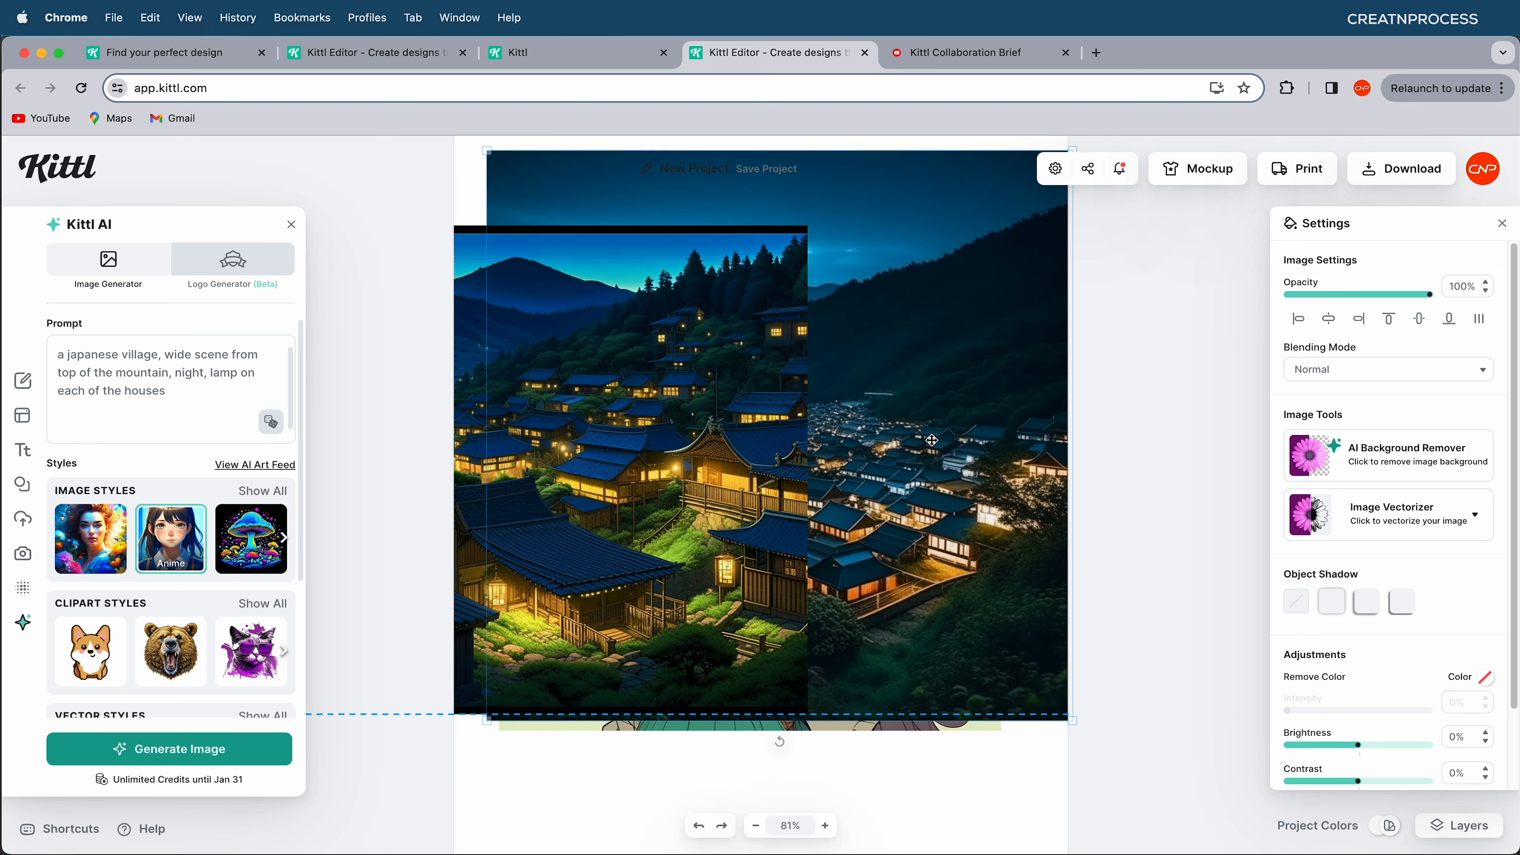
drag(931, 434, 932, 444)
drag(745, 475, 995, 584)
drag(849, 328, 761, 313)
drag(738, 479, 923, 483)
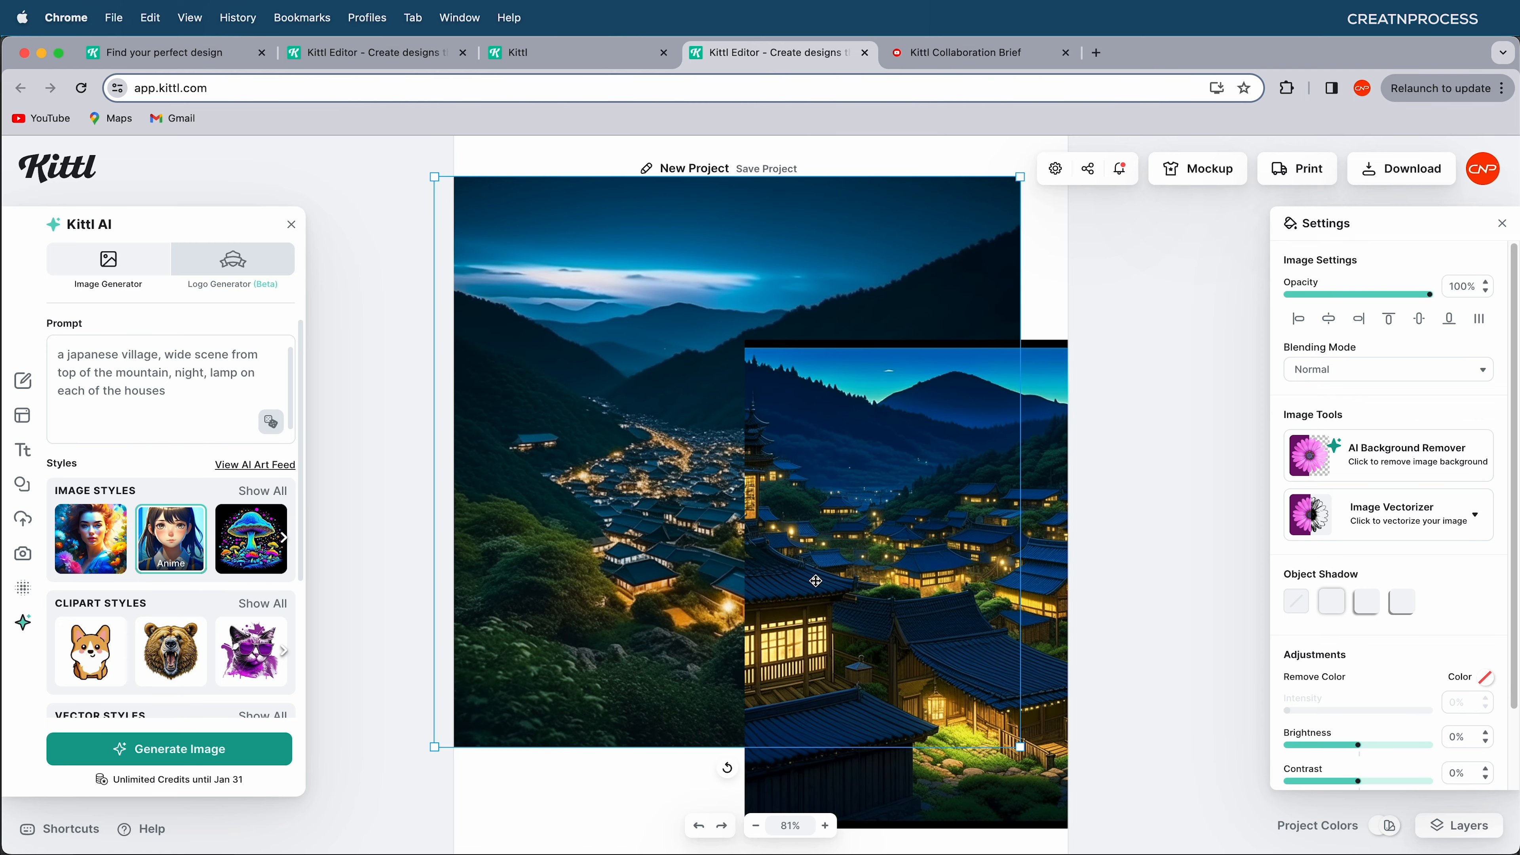
drag(832, 600, 601, 471)
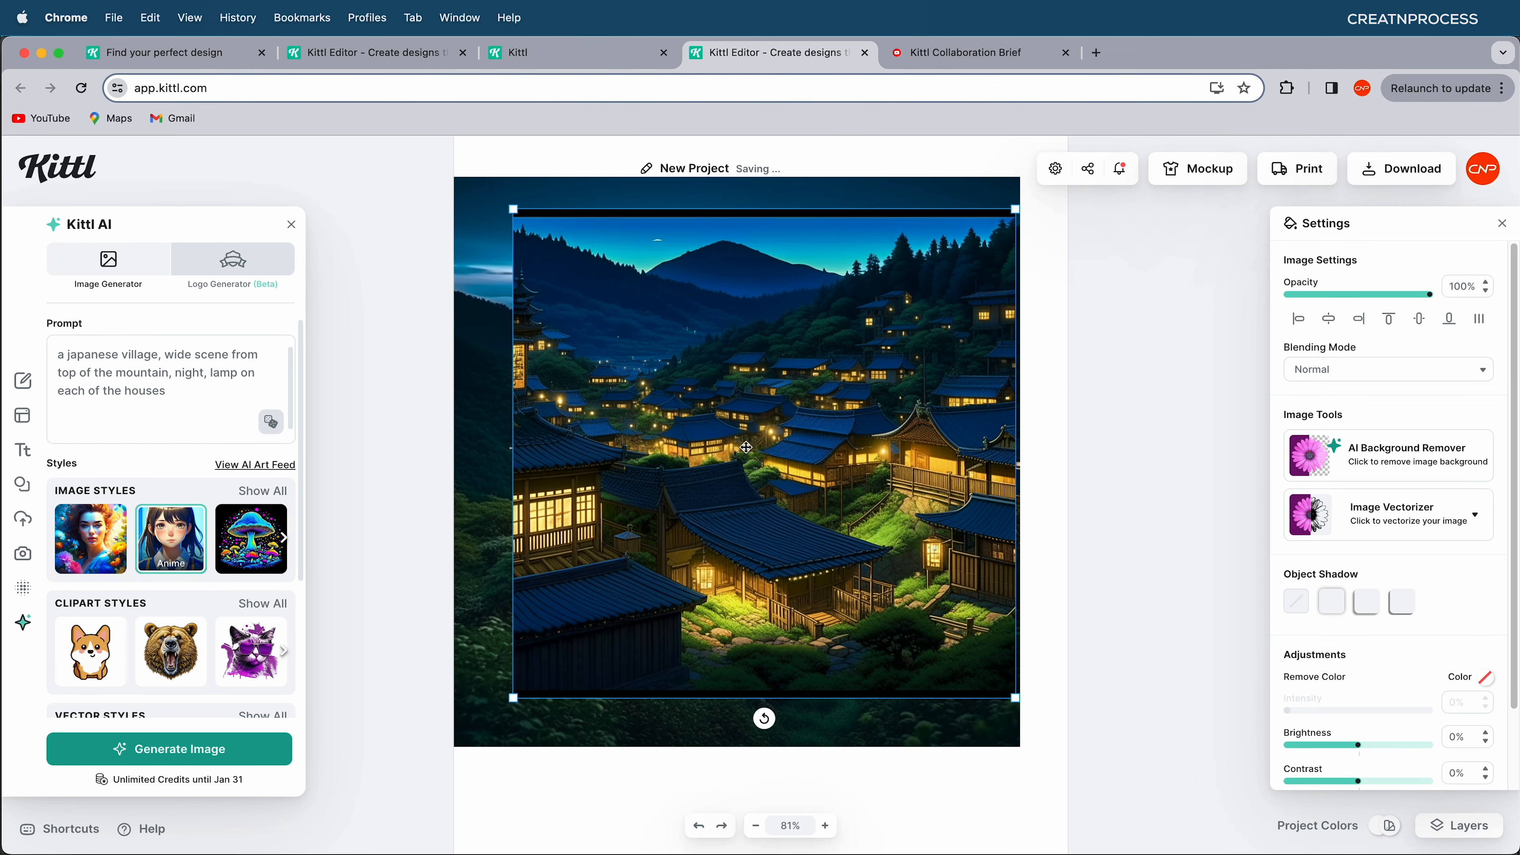
- Add ", wider shot" to the end of the village prompt and generate another Anime-style image
click(187, 388)
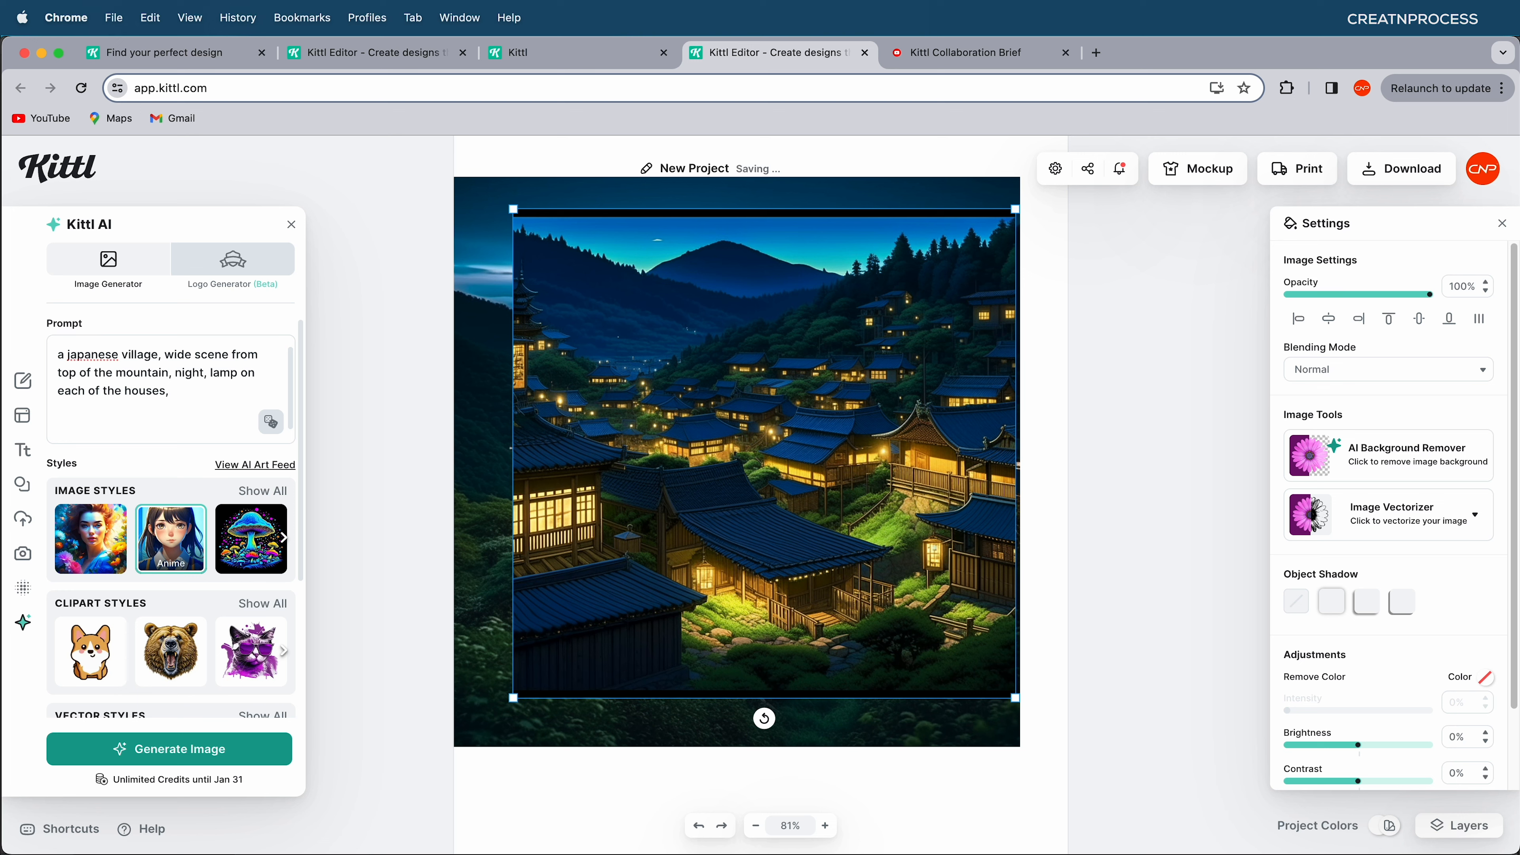
text(wider shot)
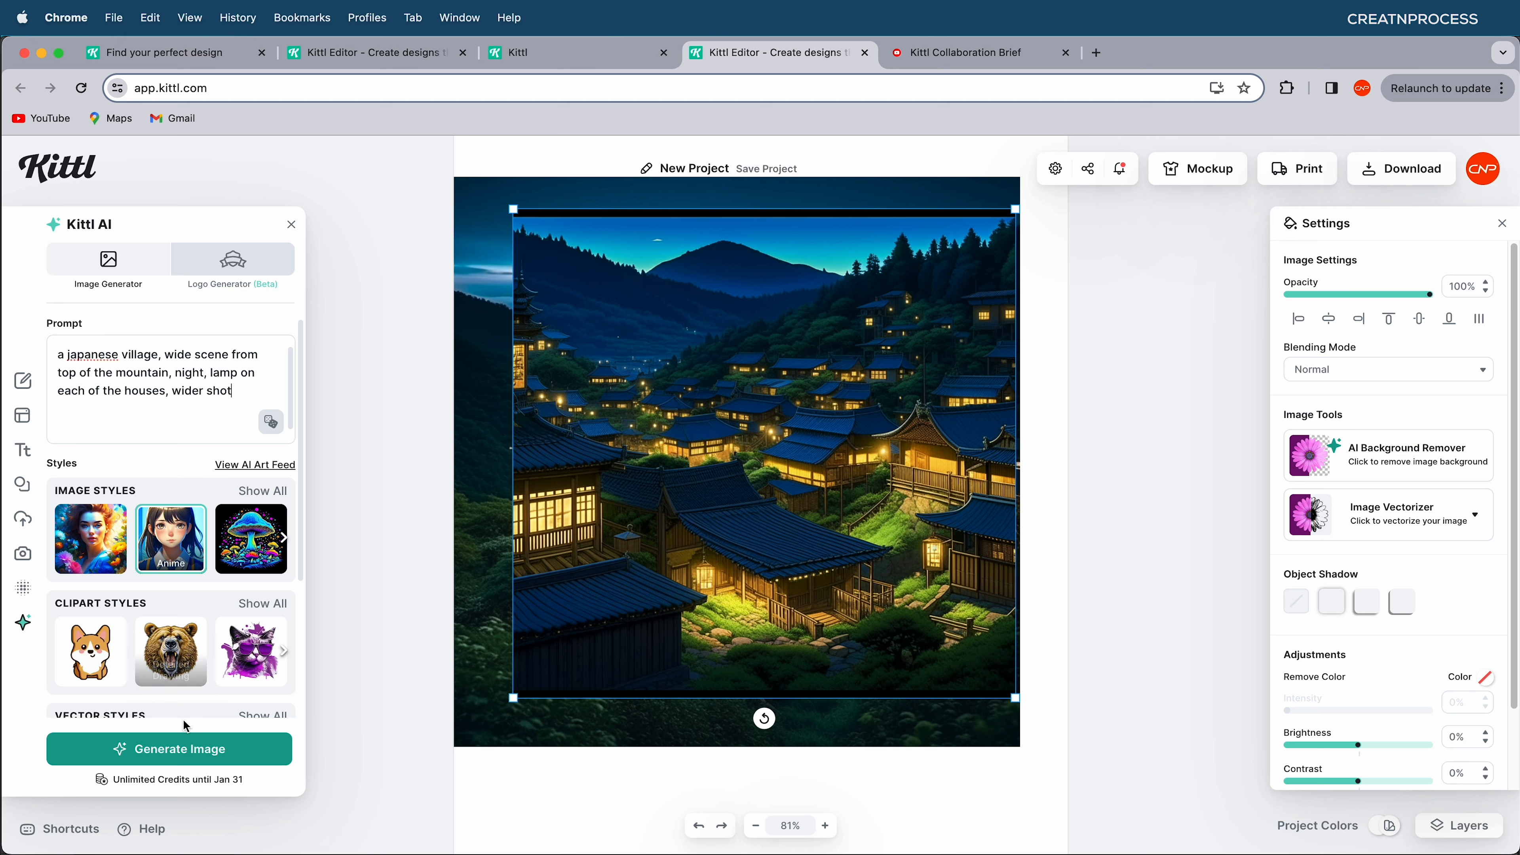
click(186, 758)
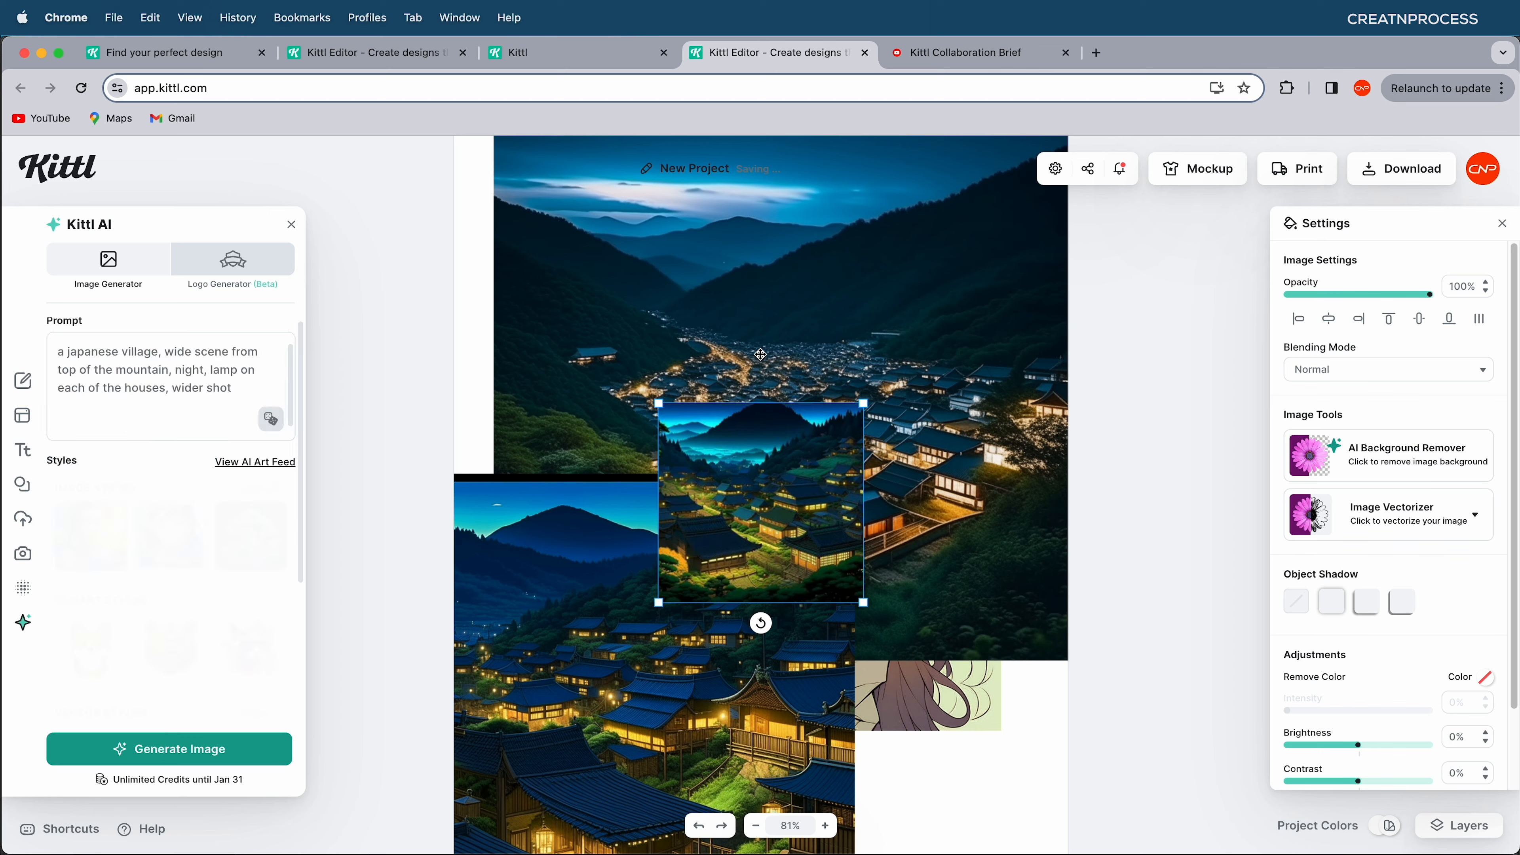
- Enlarge the wider-shot village image to about the artboard's width and move it down over the other images
drag(863, 403, 1164, 135)
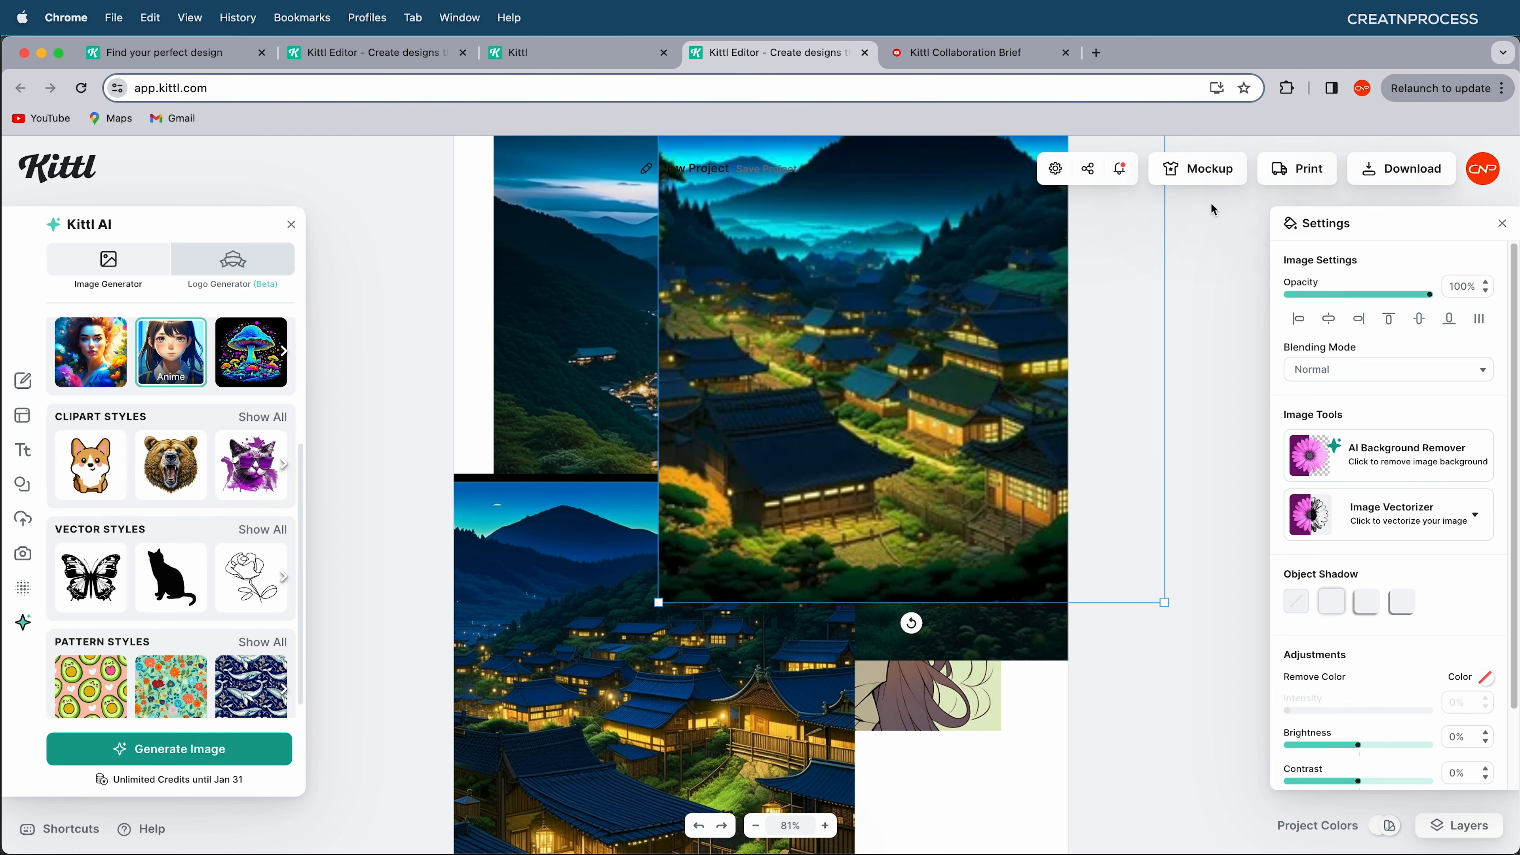
drag(871, 498, 780, 531)
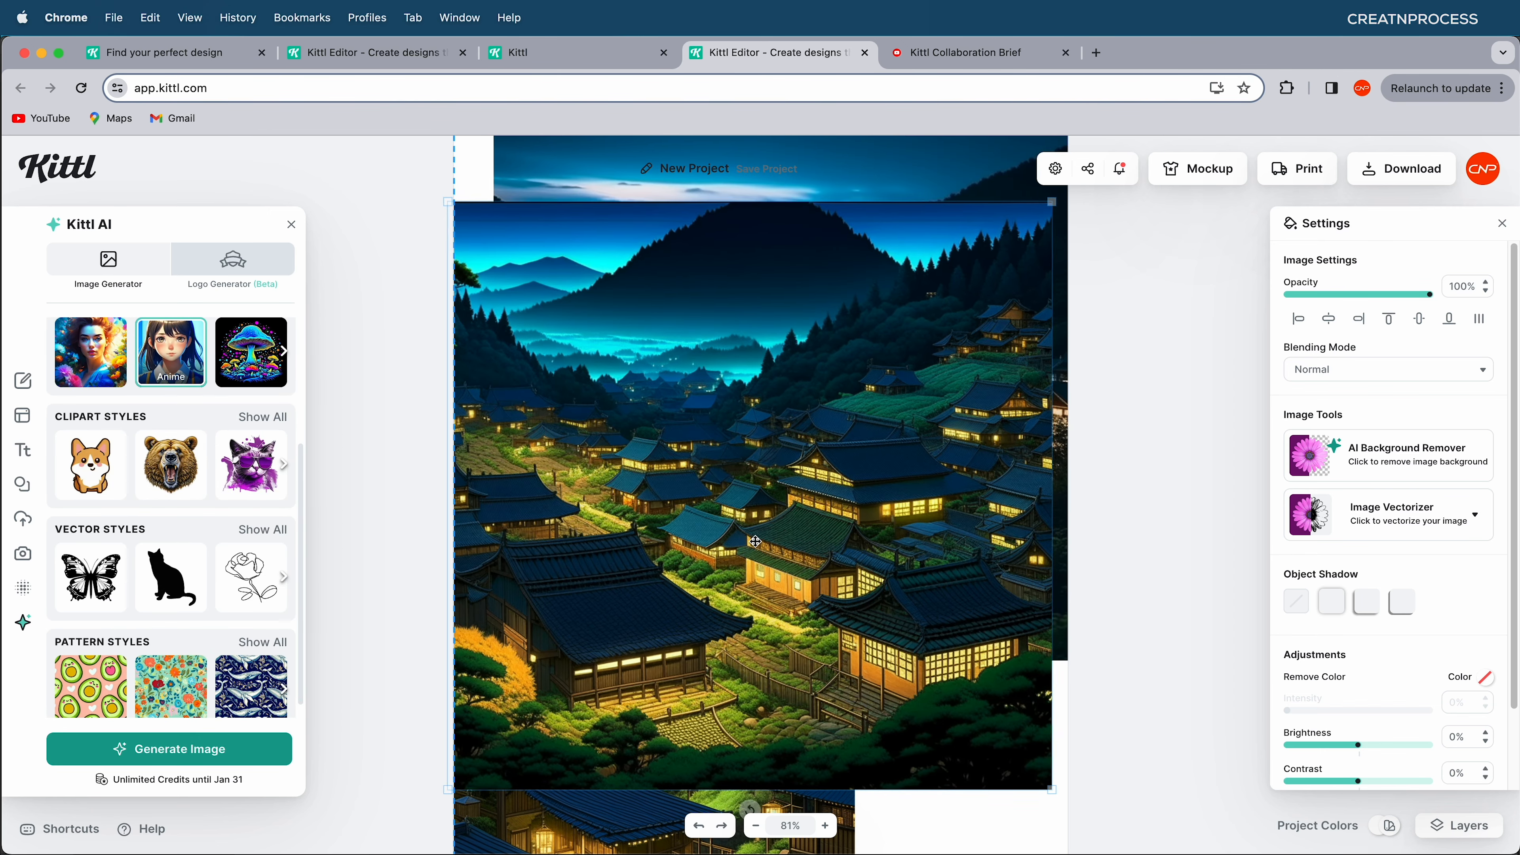
drag(758, 537, 790, 532)
drag(806, 418, 839, 532)
- Delete the unstyled village image and the earlier Anime-style village image, keeping the wider-shot version
click(869, 197)
key(BackSpace)
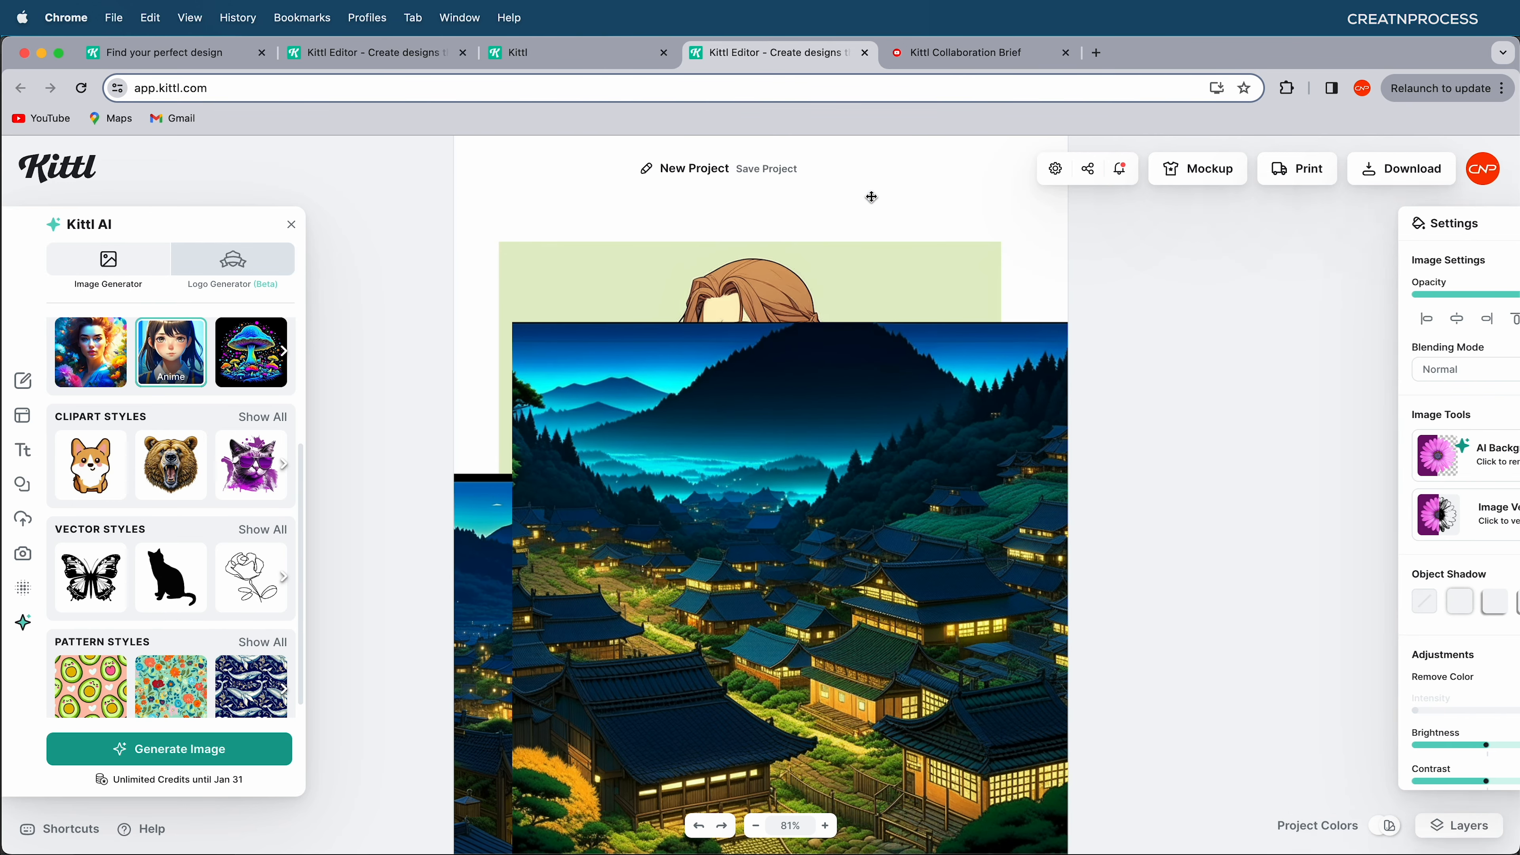
click(488, 557)
key(BackSpace)
- Move the remaining village image up to the middle of the artboard and send it behind the character image
drag(673, 457, 641, 312)
right_click(641, 312)
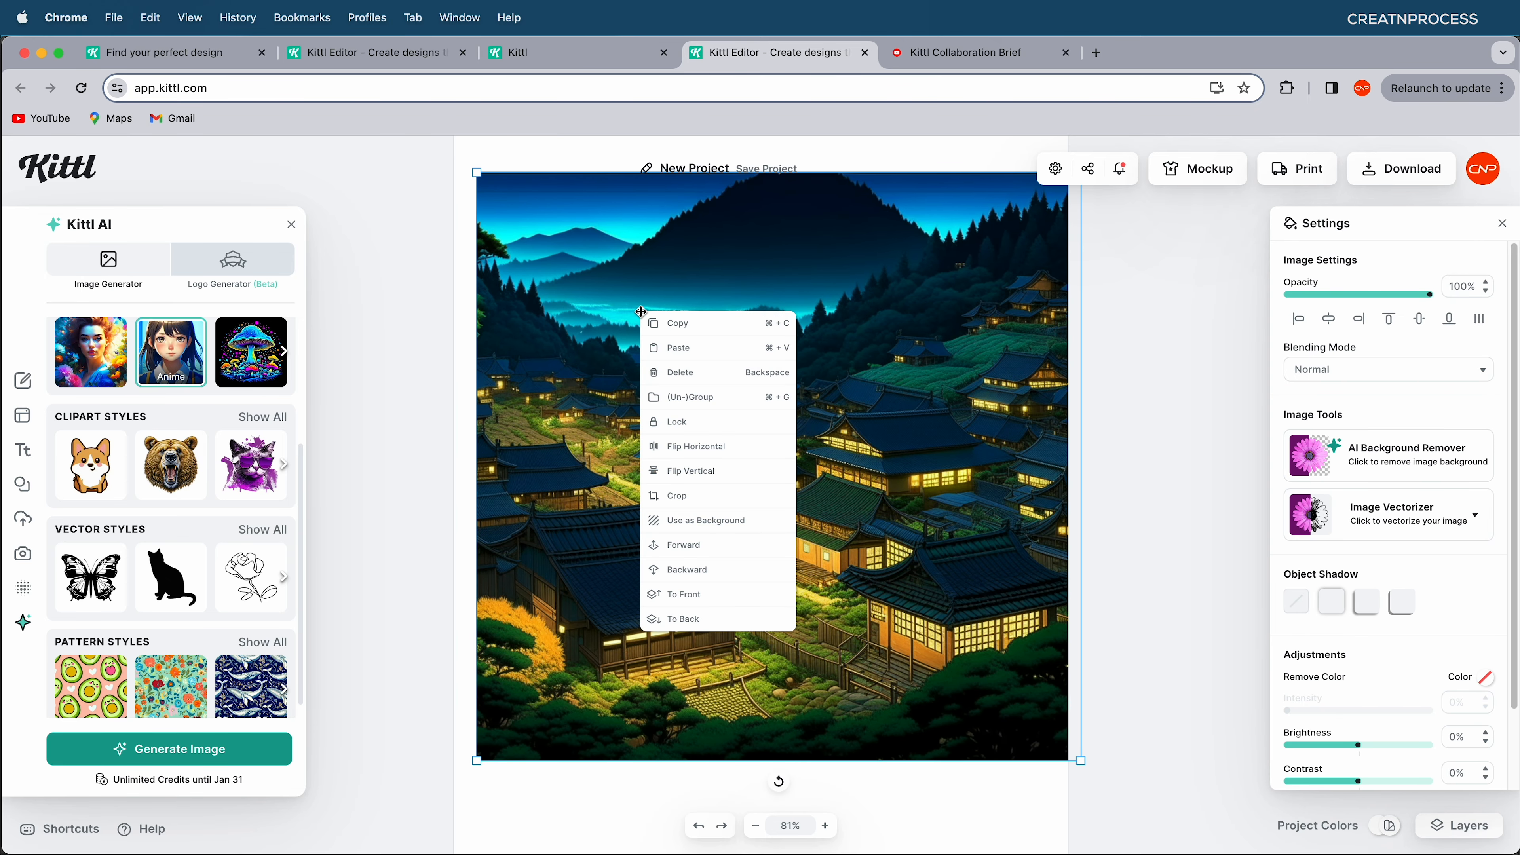
click(595, 286)
right_click(595, 286)
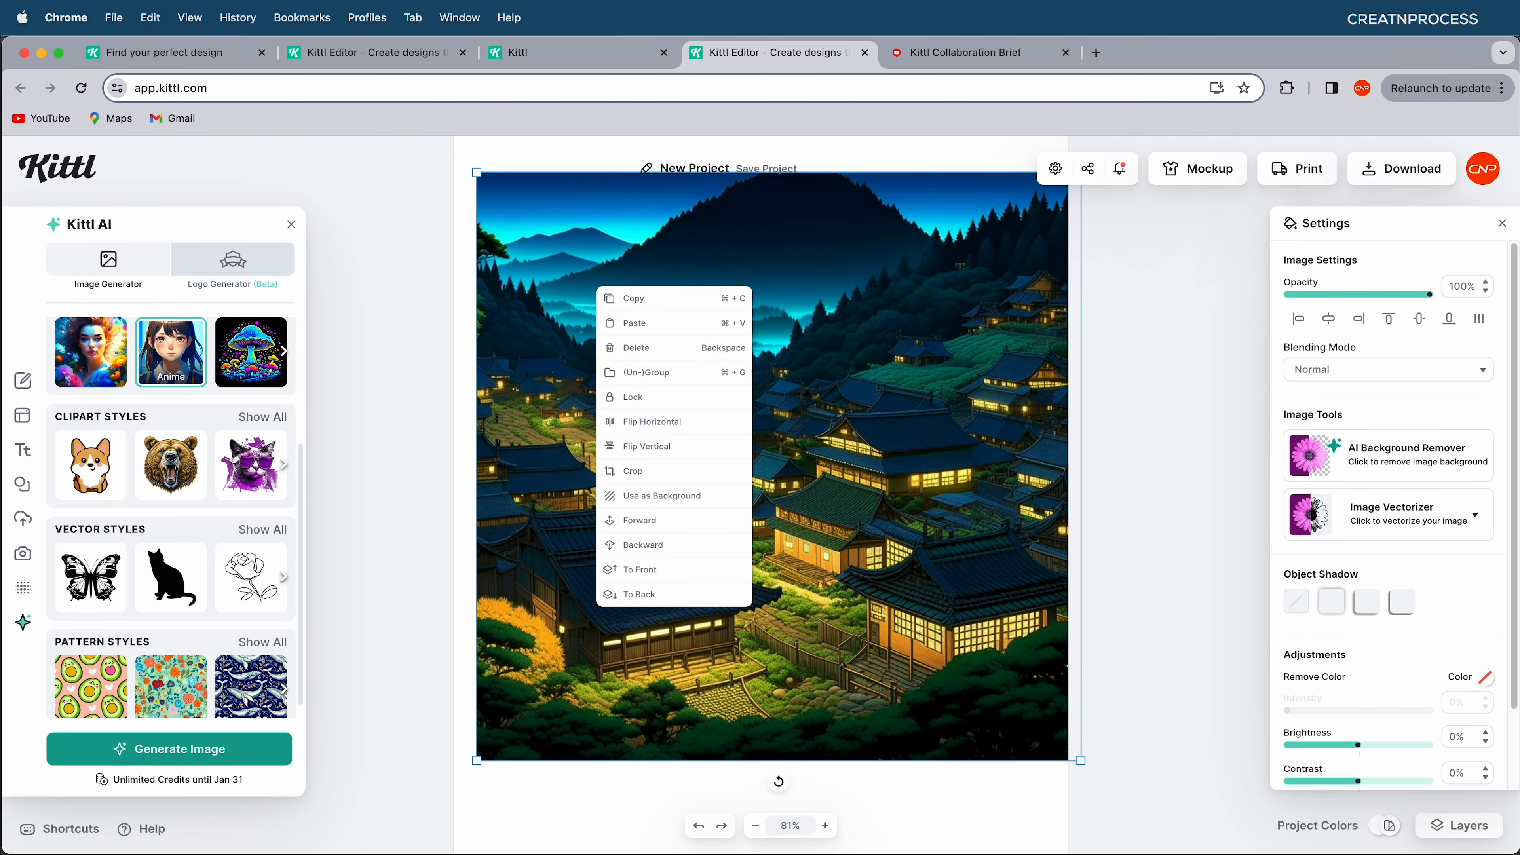
click(670, 593)
- Move the character image down so that it overlaps the lower part of the village scene
drag(761, 470, 768, 528)
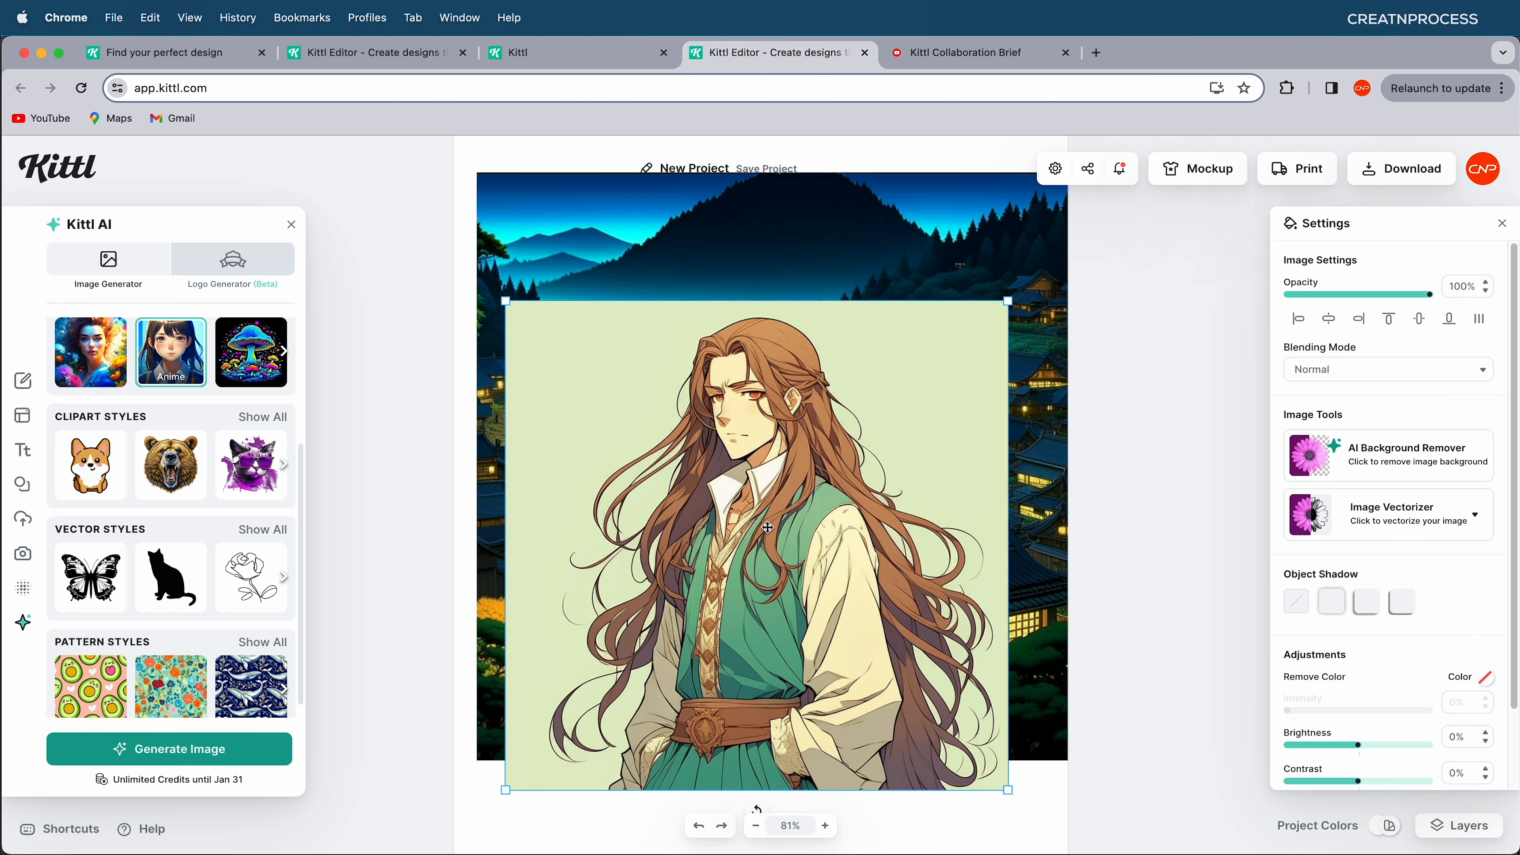
scroll(768, 528, down, 2)
scroll(768, 527, down, 3)
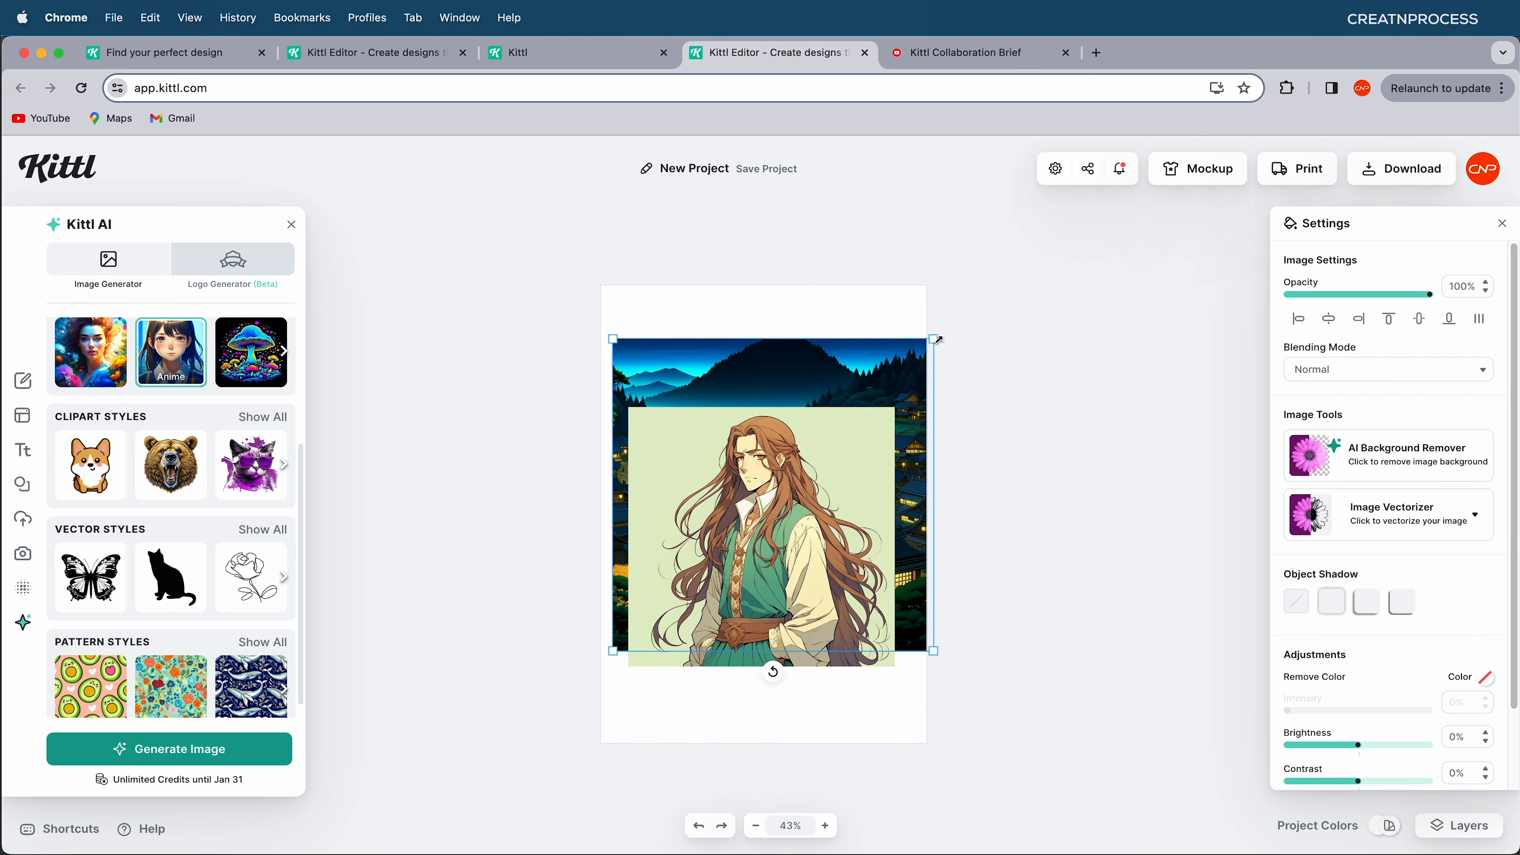
- Enlarge the village image to fill the whole artboard and scale the character image up to slightly more than the artboard's width
drag(934, 336, 995, 287)
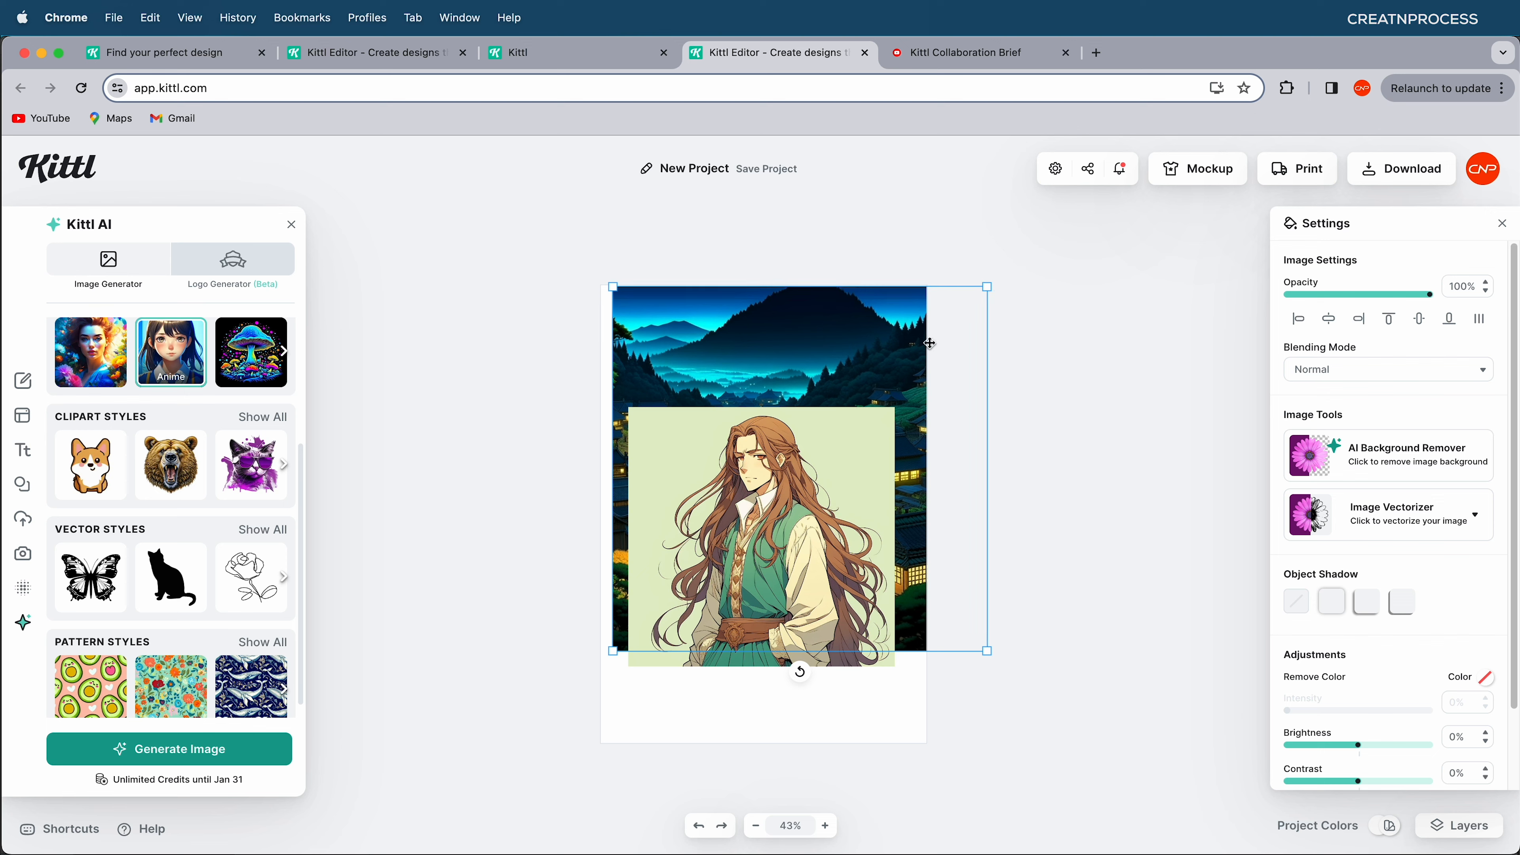
click(780, 514)
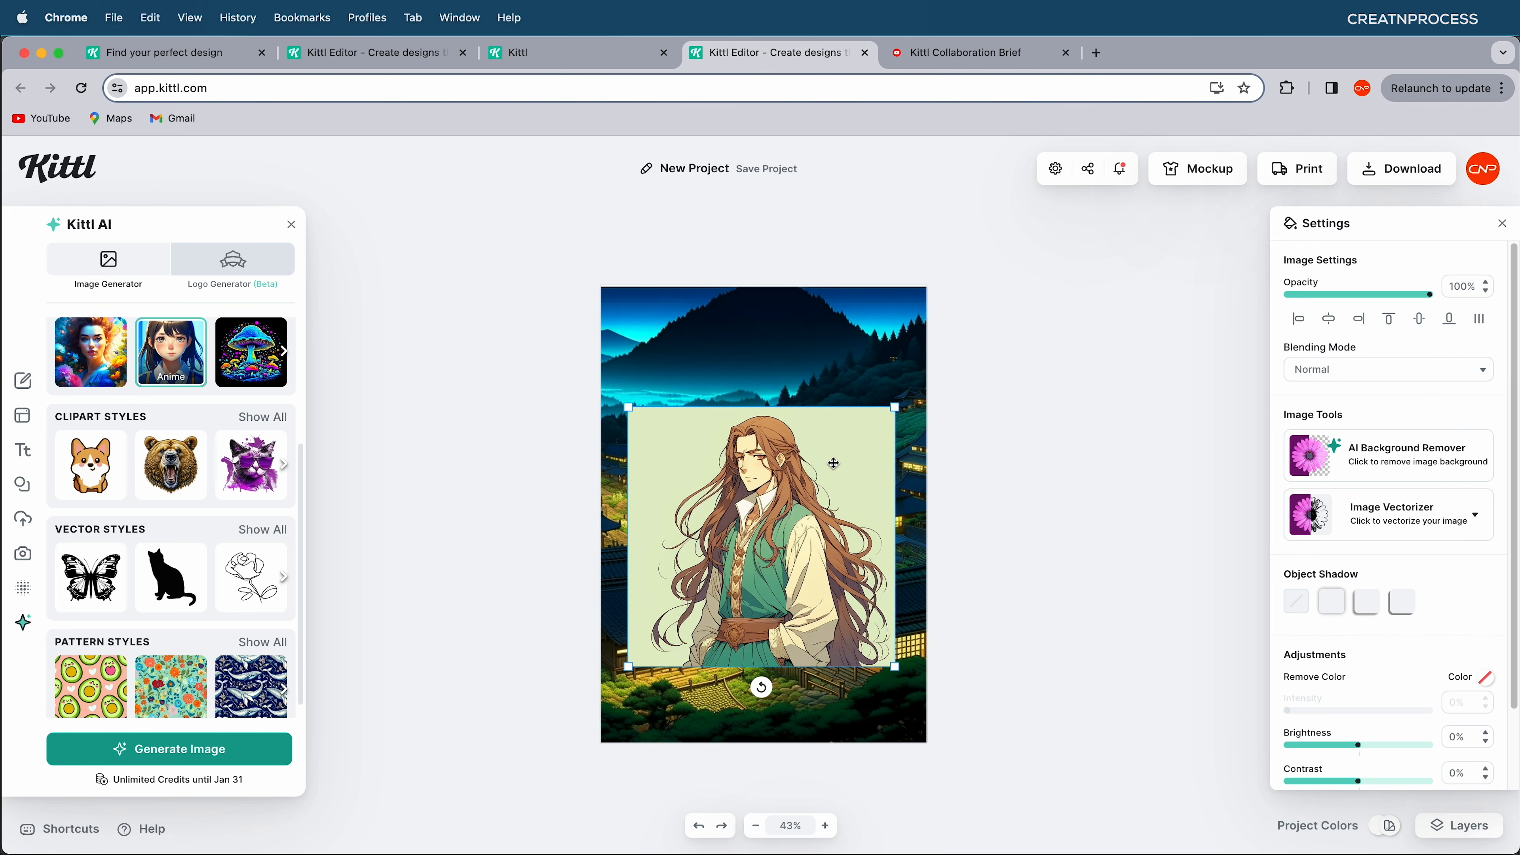
drag(898, 408, 952, 353)
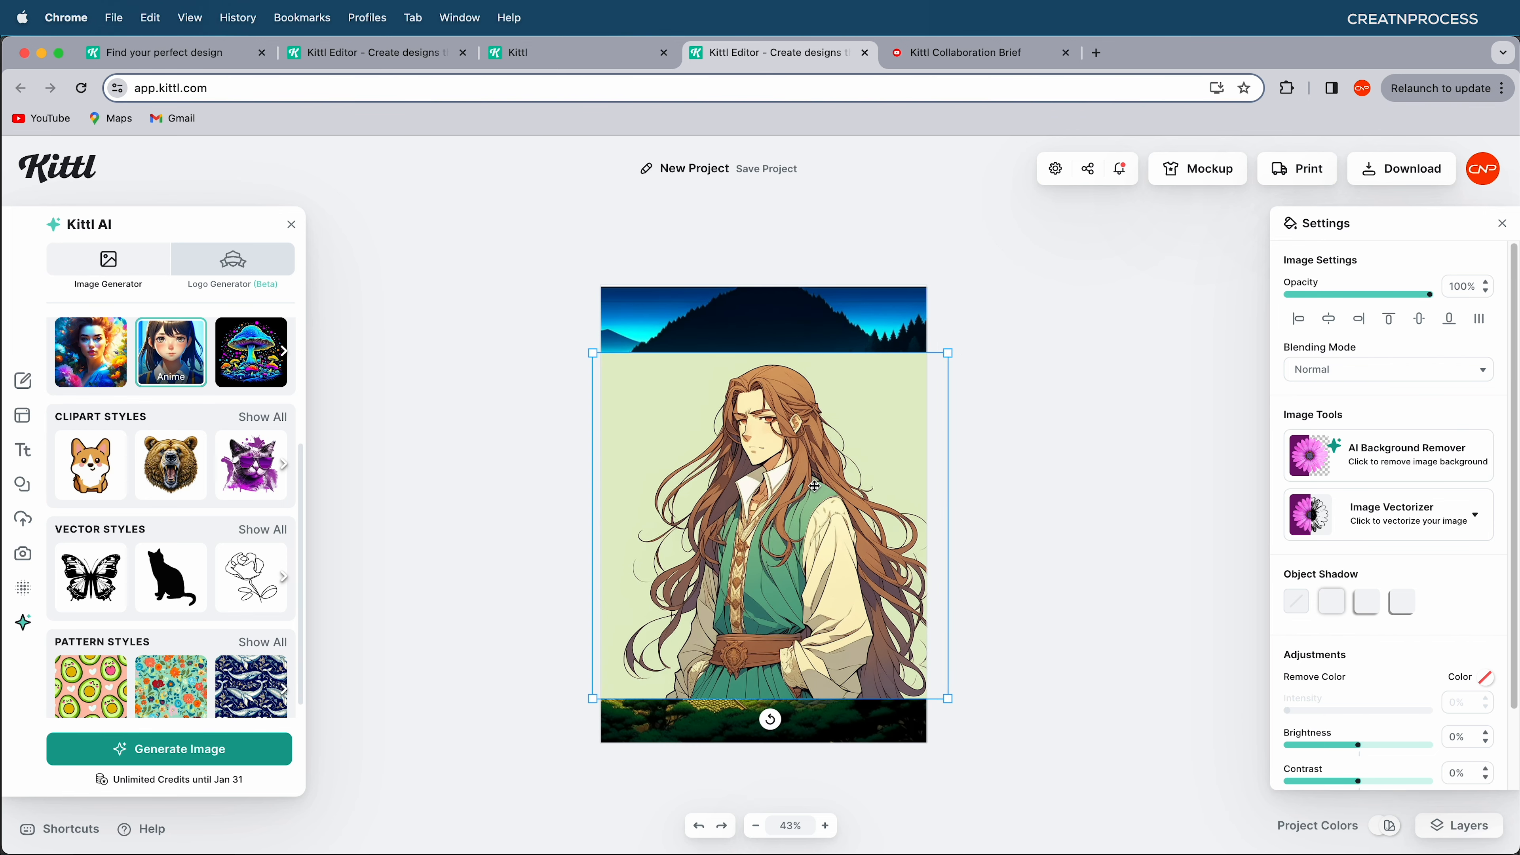
- Remove the green background from the character image with the AI Background Remover
scroll(814, 485, down, 3)
scroll(814, 486, up, 5)
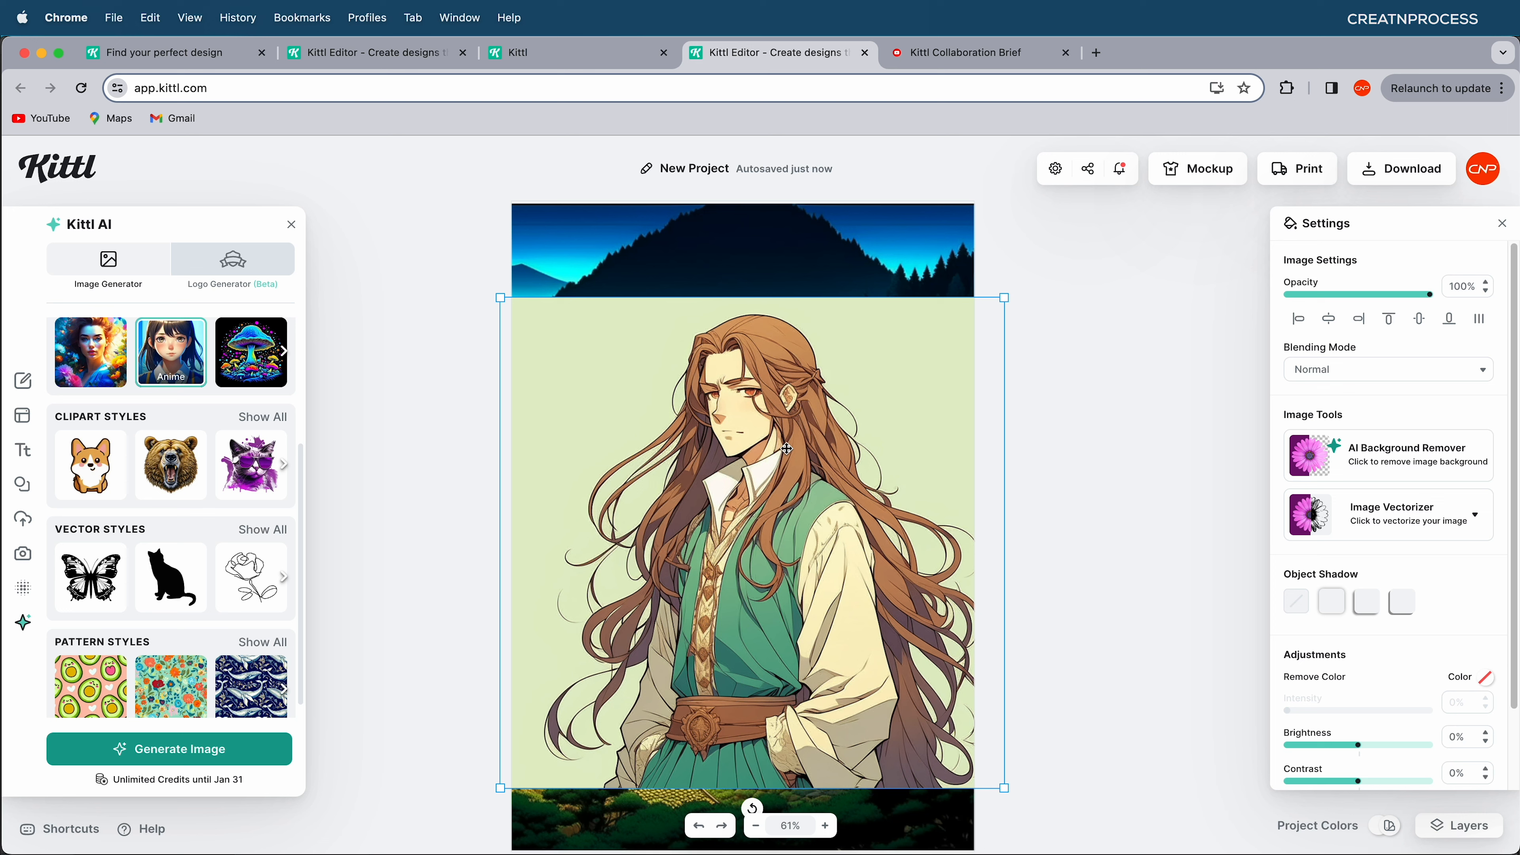
click(1388, 455)
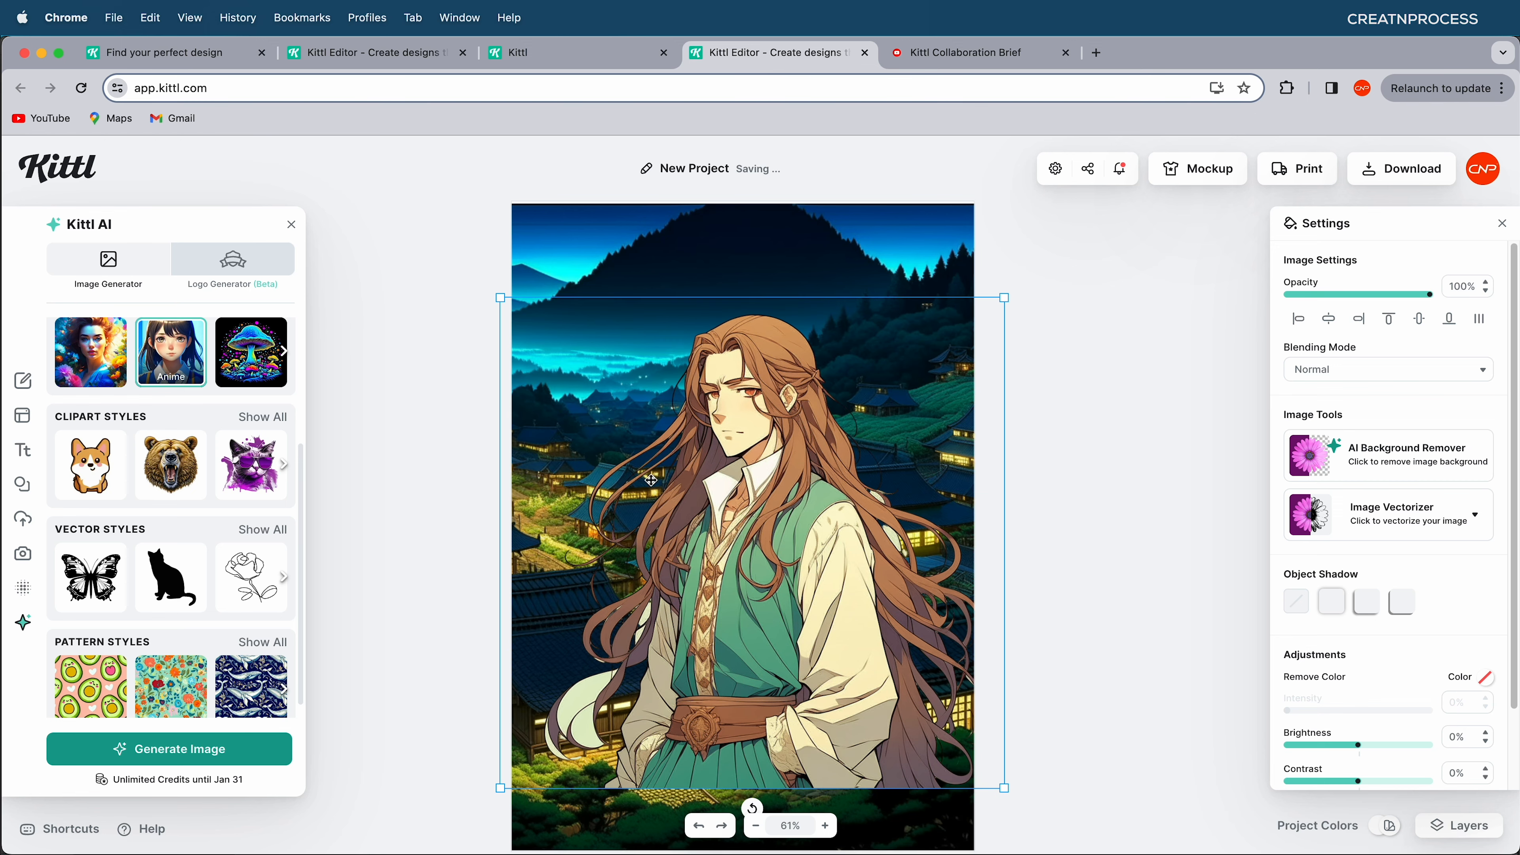
scroll(765, 554, up, 3)
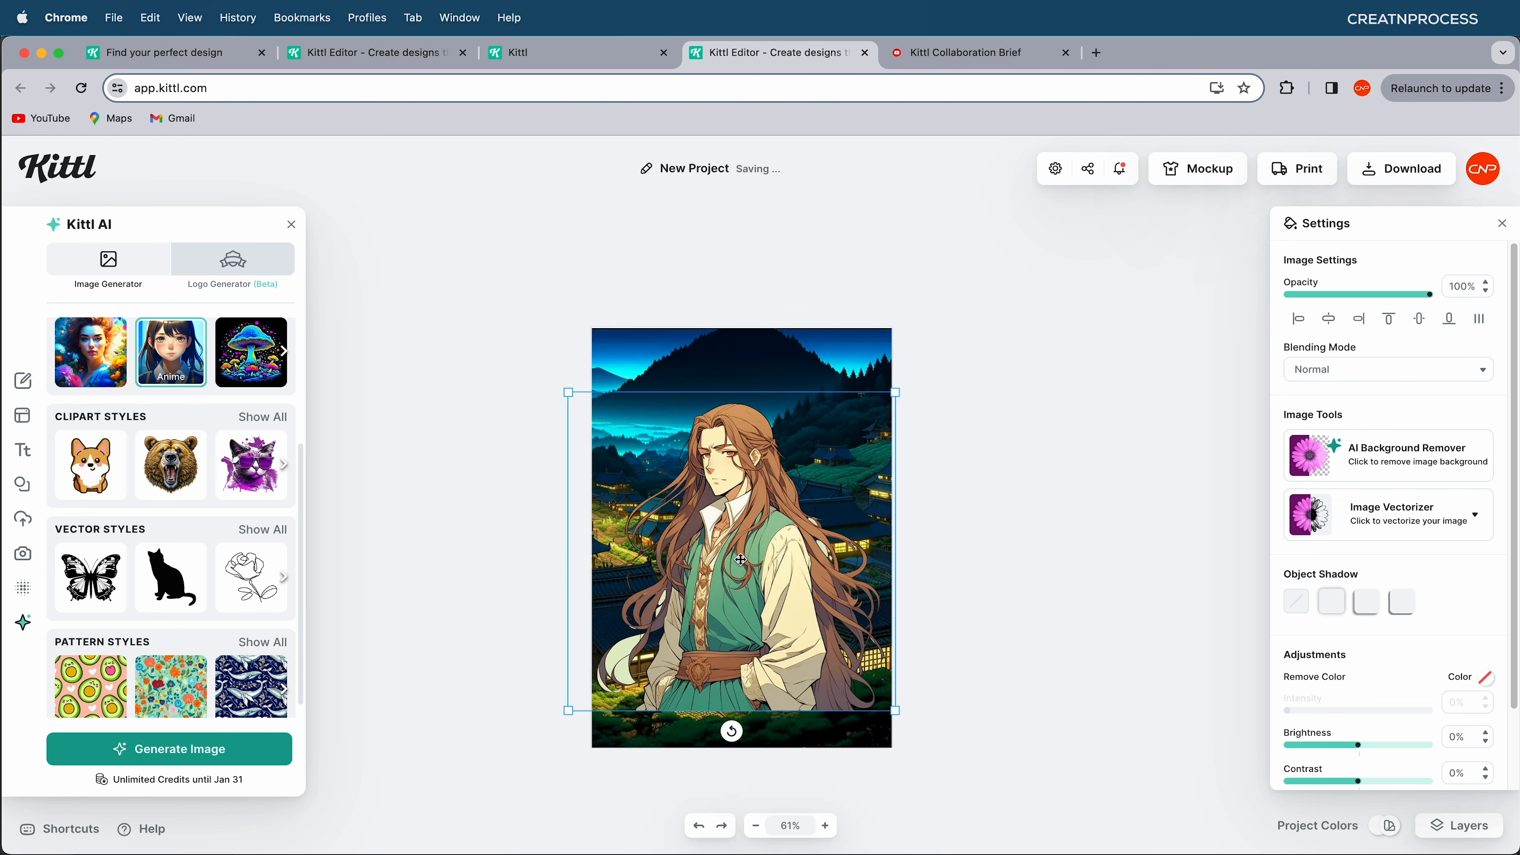
scroll(768, 529, down, 2)
scroll(771, 544, down, 3)
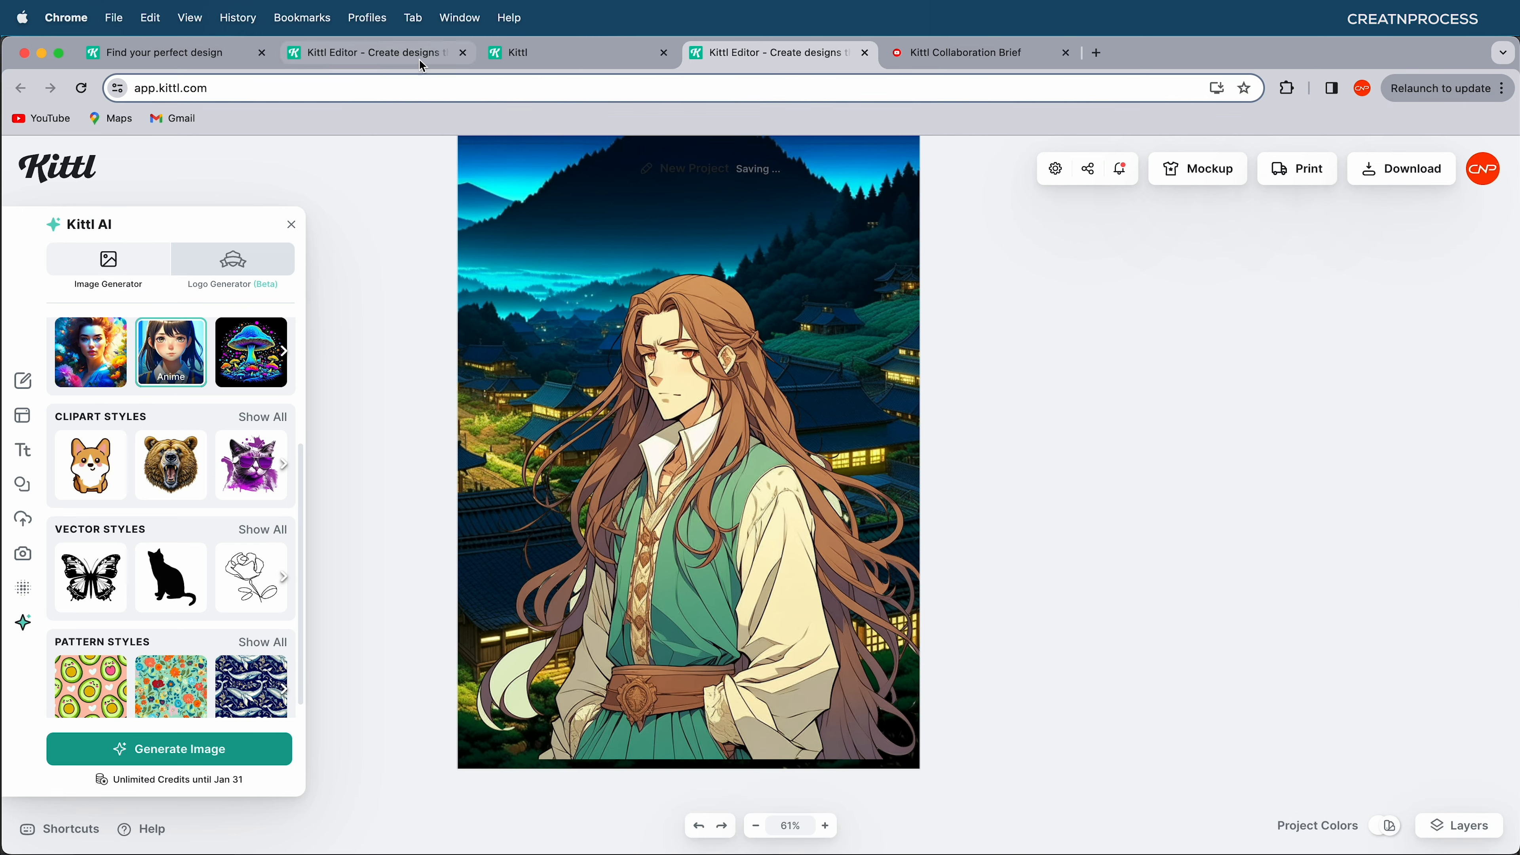
- Switch to the finished Wingmaster Saga design and move its samurai fighting image slightly up
click(418, 57)
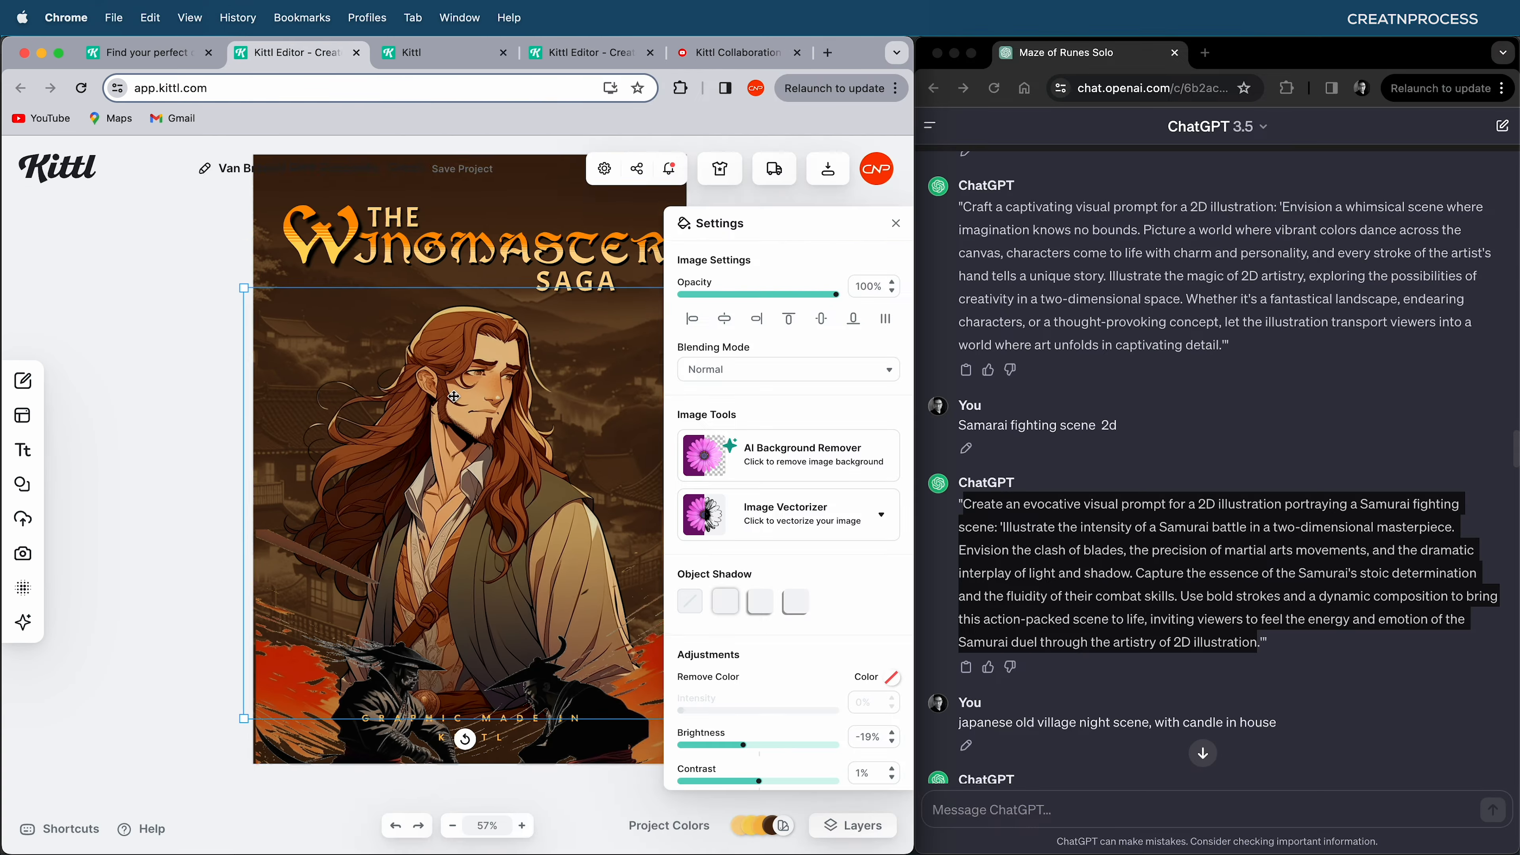
scroll(454, 397, down, 2)
click(373, 691)
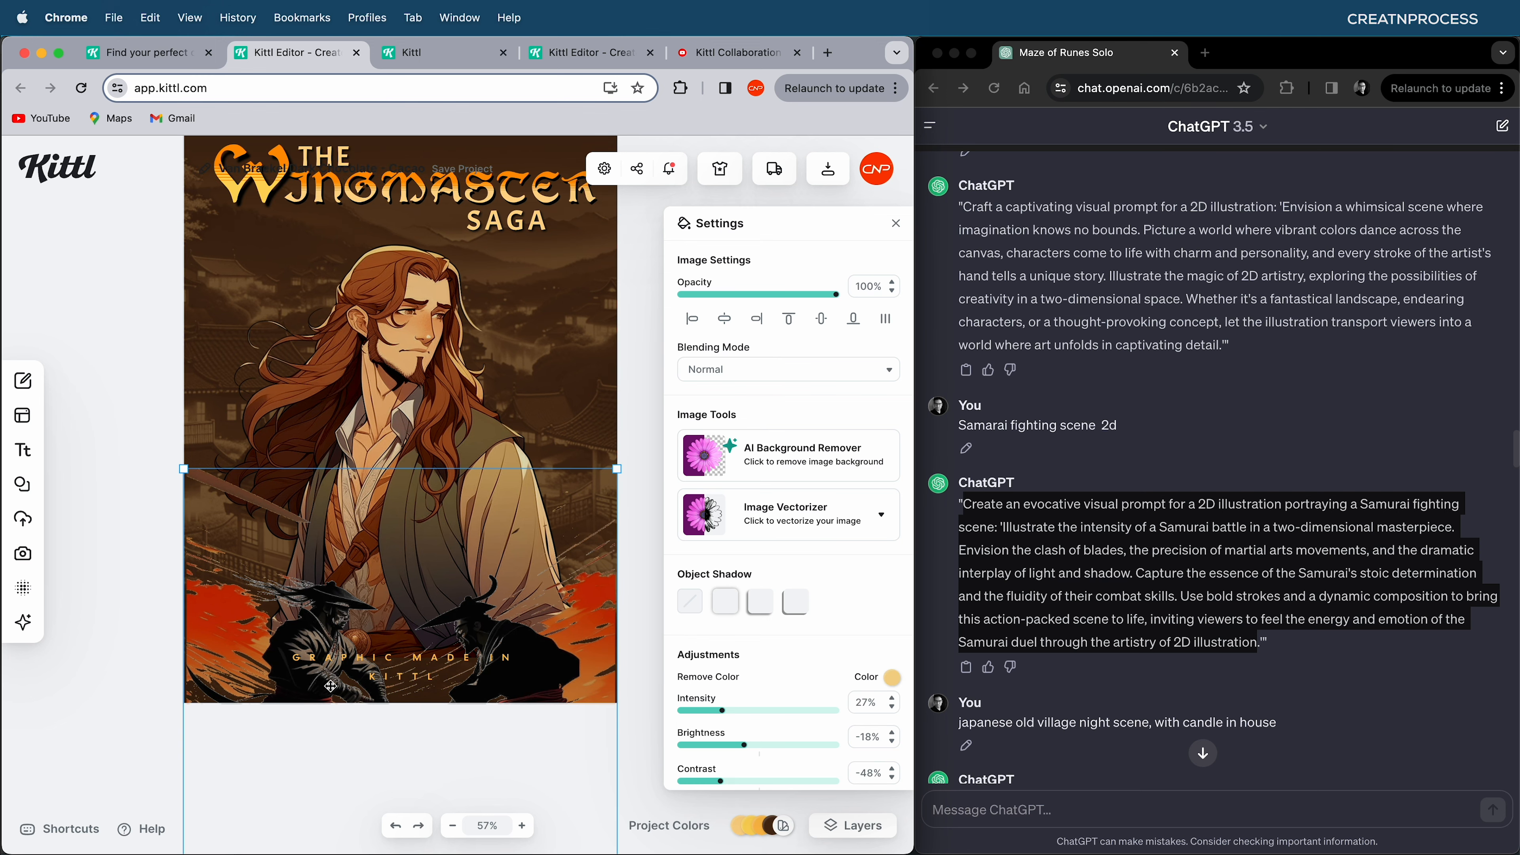
drag(330, 685, 336, 644)
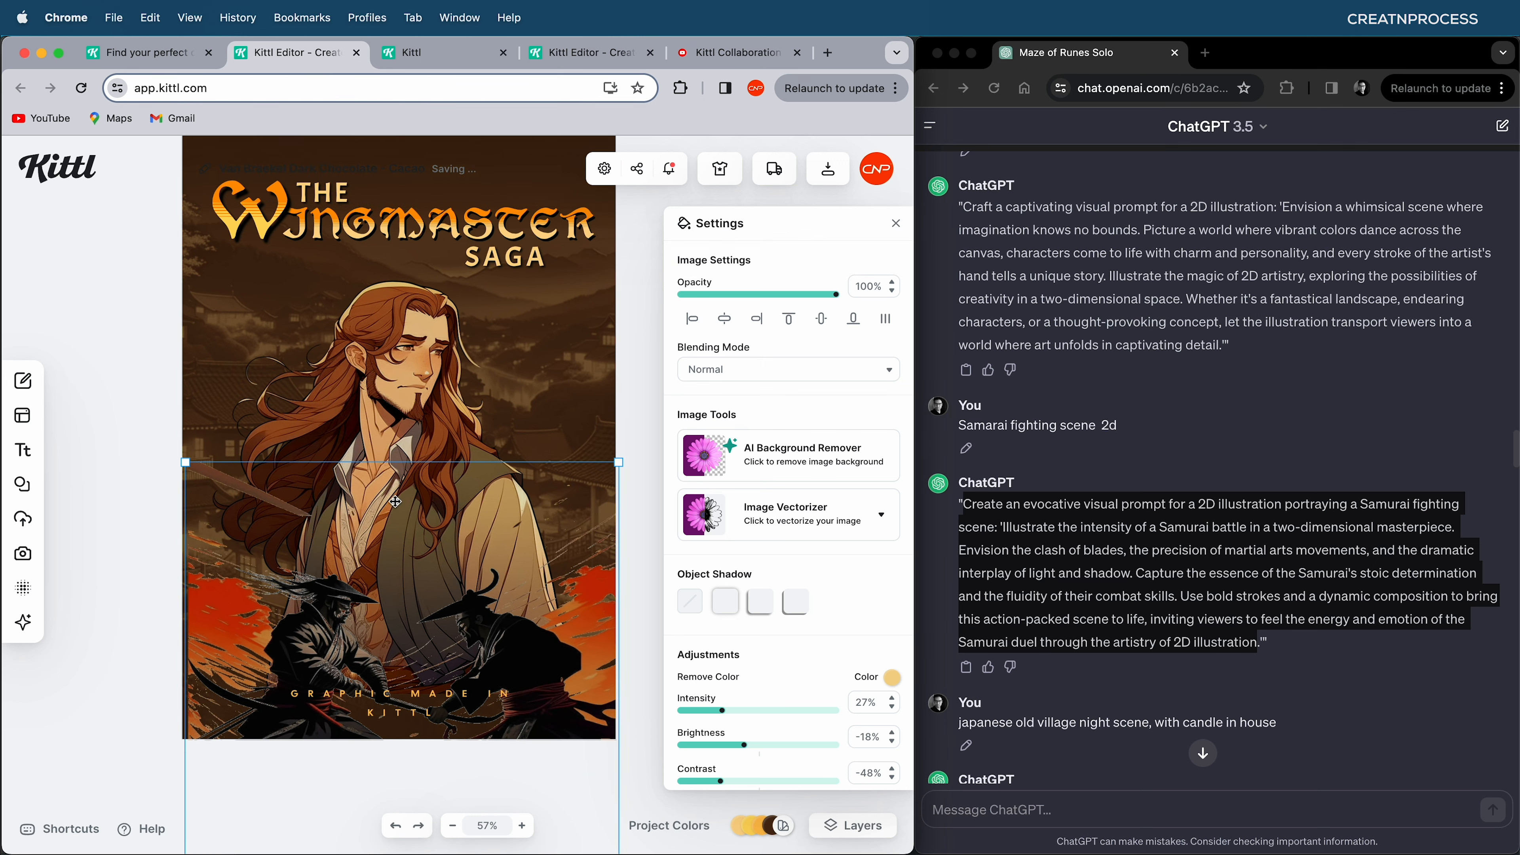
- Return to the new cover project and copy ChatGPT's prompt for the 2D Samurai fighting scene
click(594, 53)
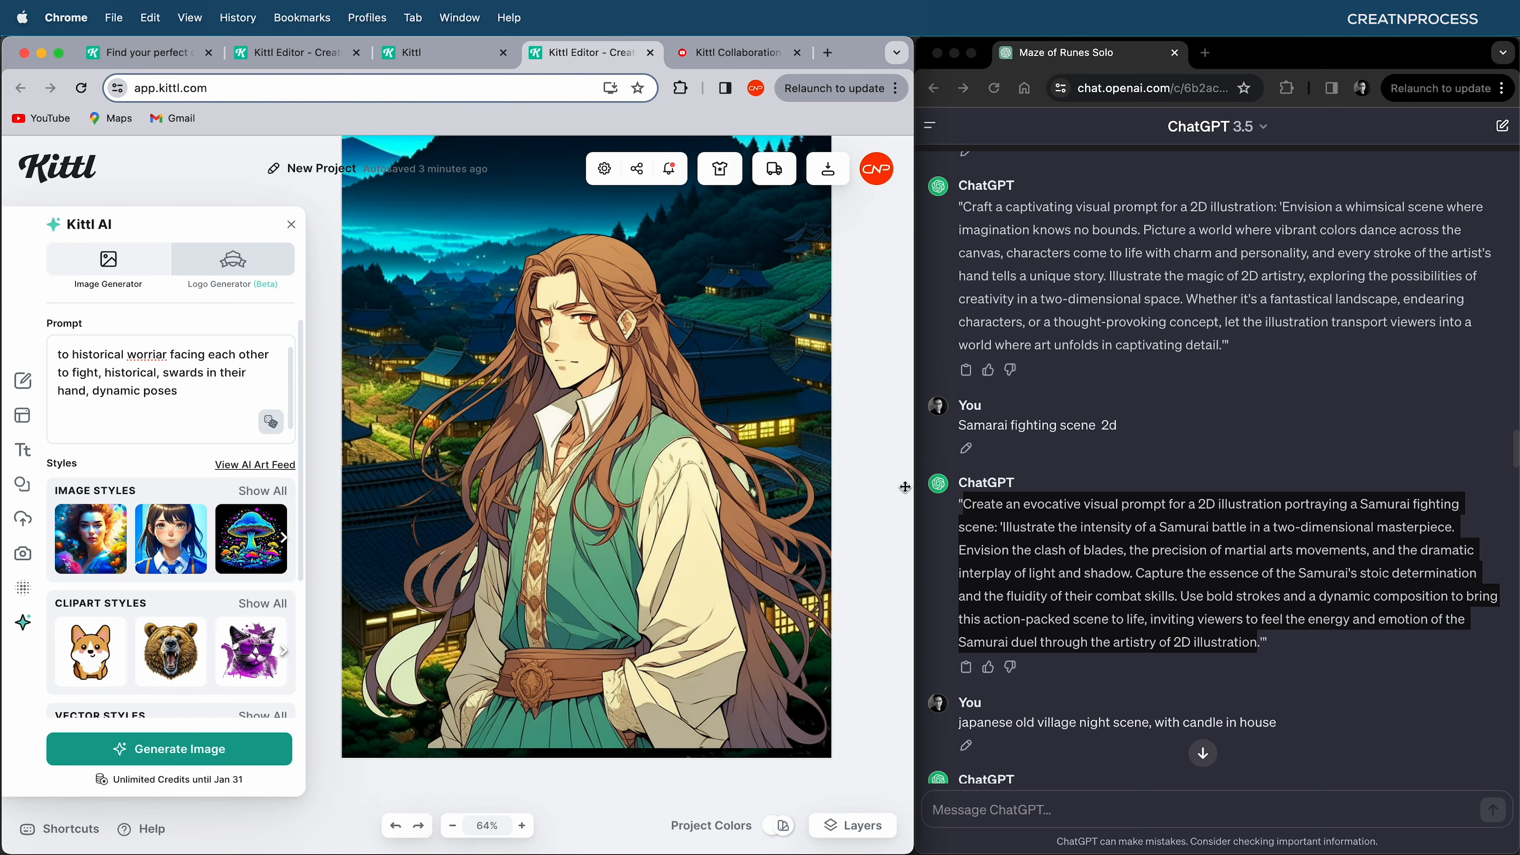
click(1217, 483)
click(1057, 461)
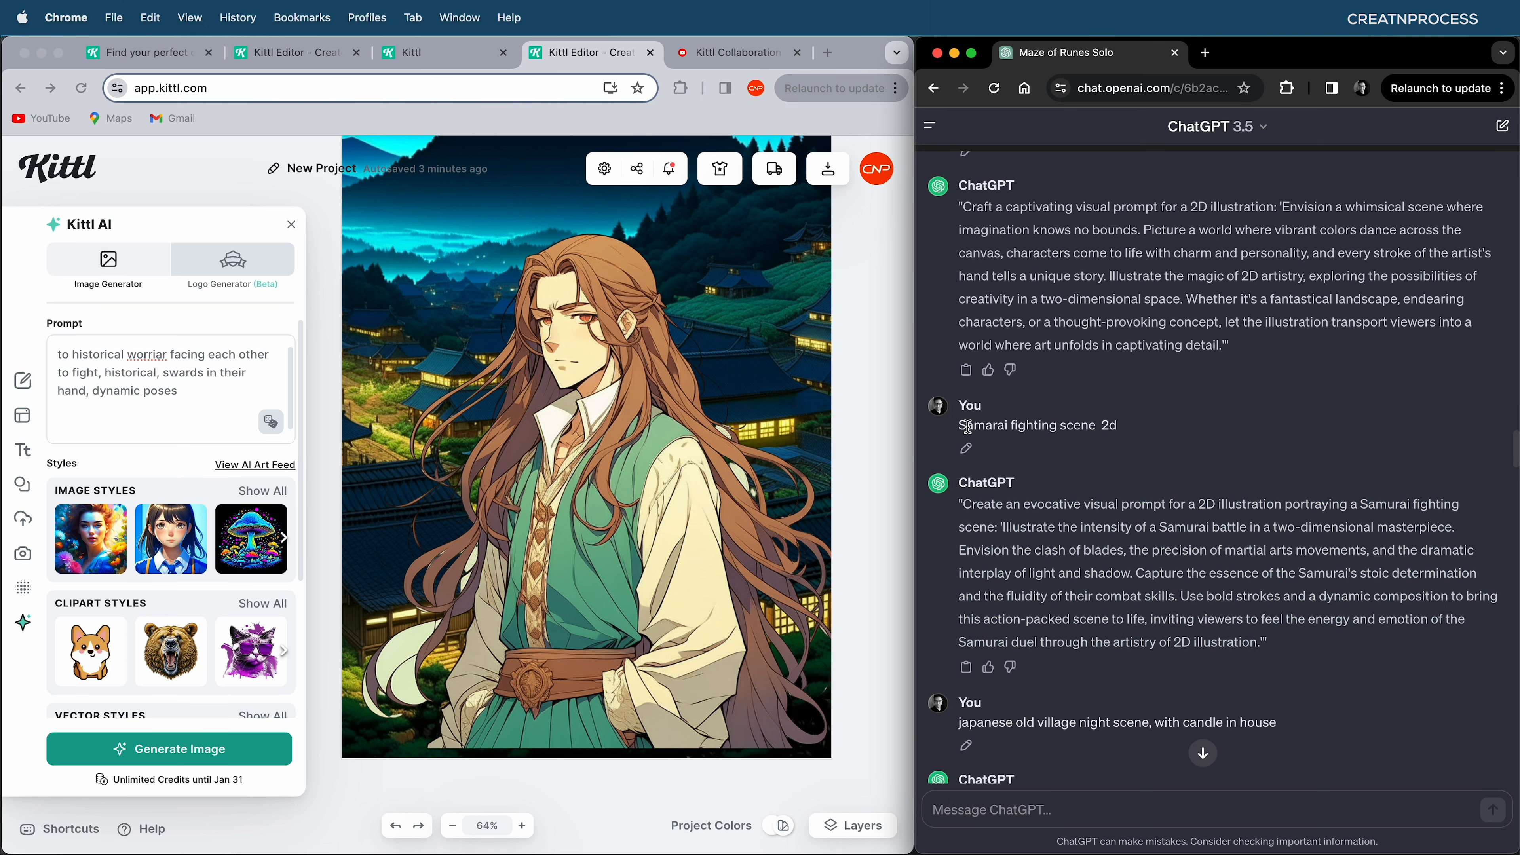
drag(965, 419, 1002, 445)
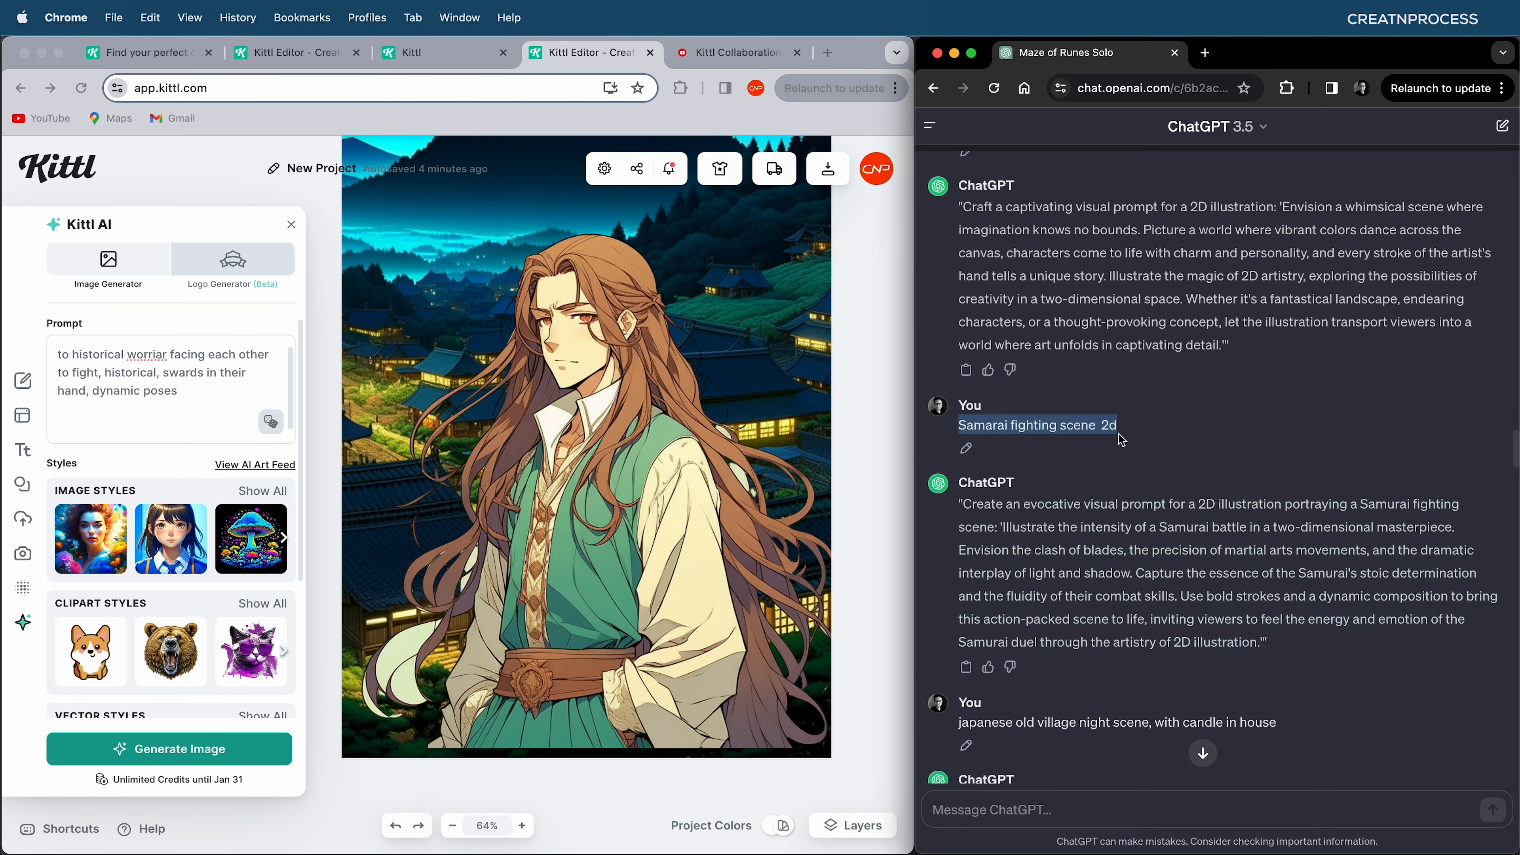
drag(961, 505, 1260, 647)
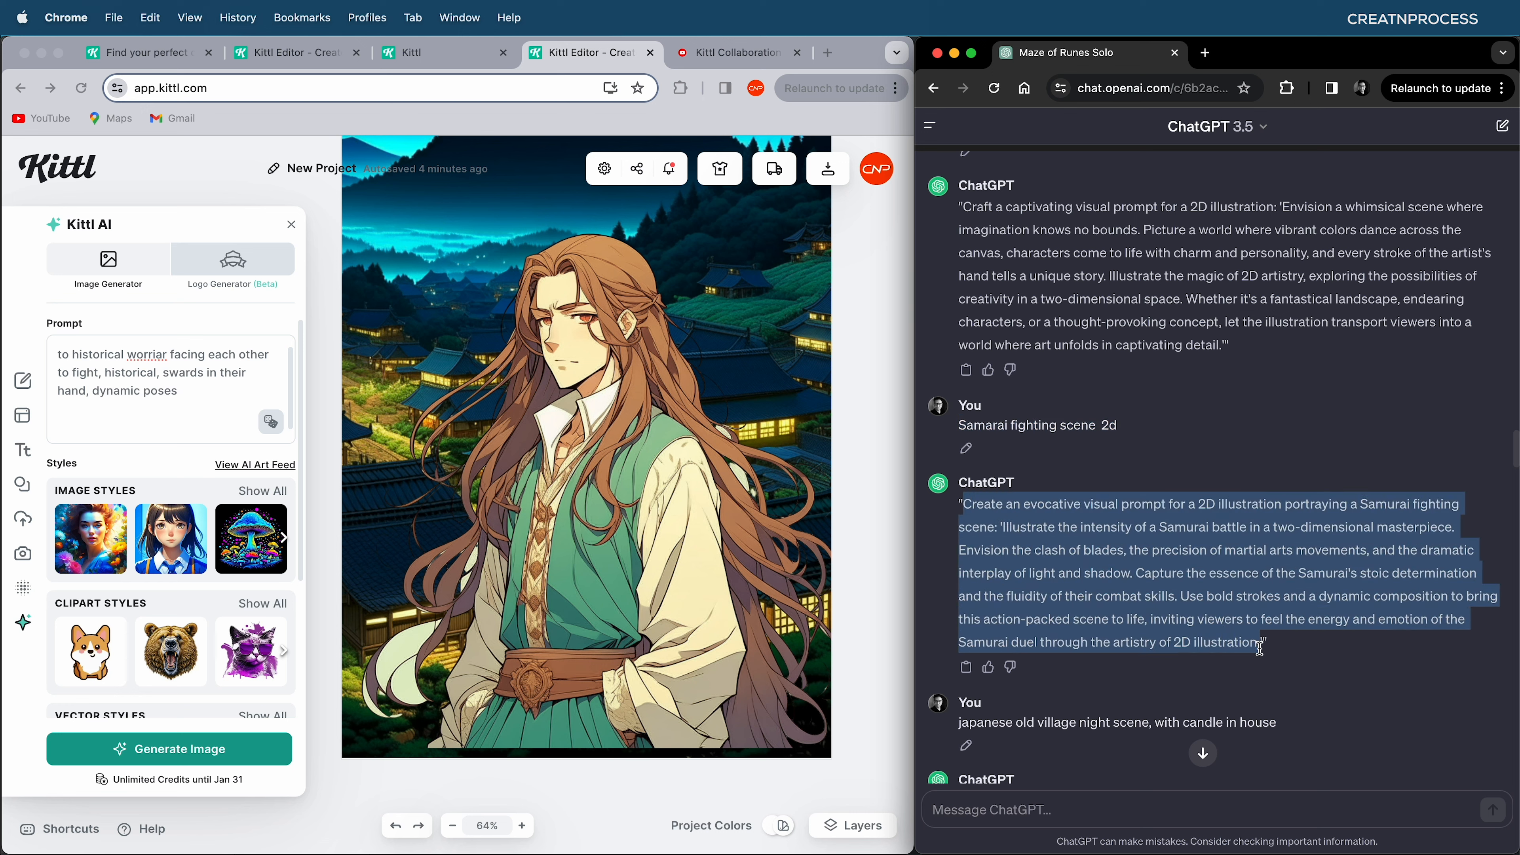
key(super+c)
- Replace the image generator prompt with the copied samurai prompt and generate an image without a style
click(214, 399)
key(super+a)
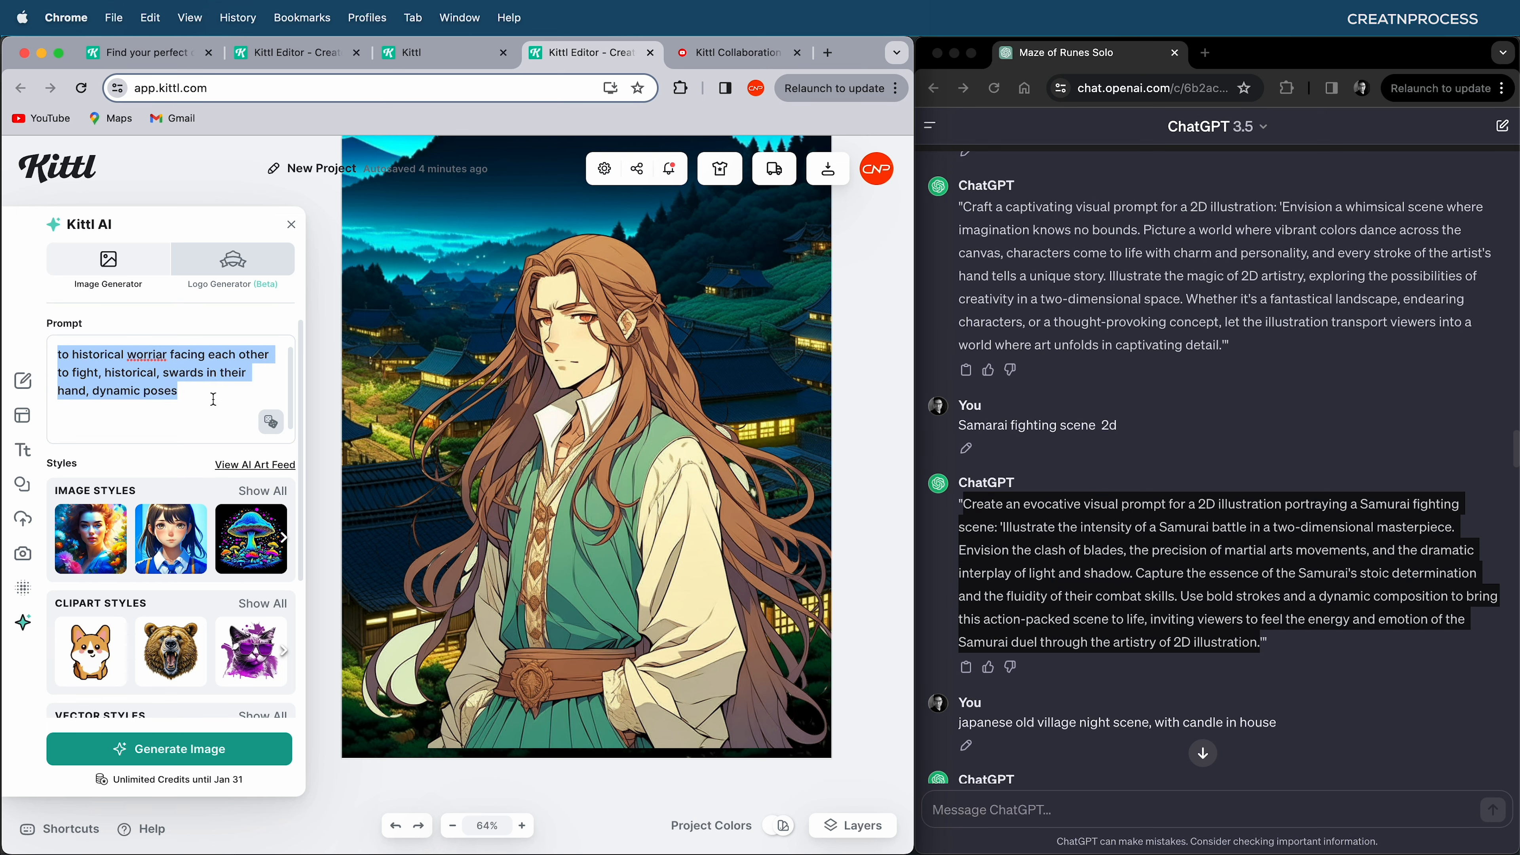
key(super+v)
click(269, 749)
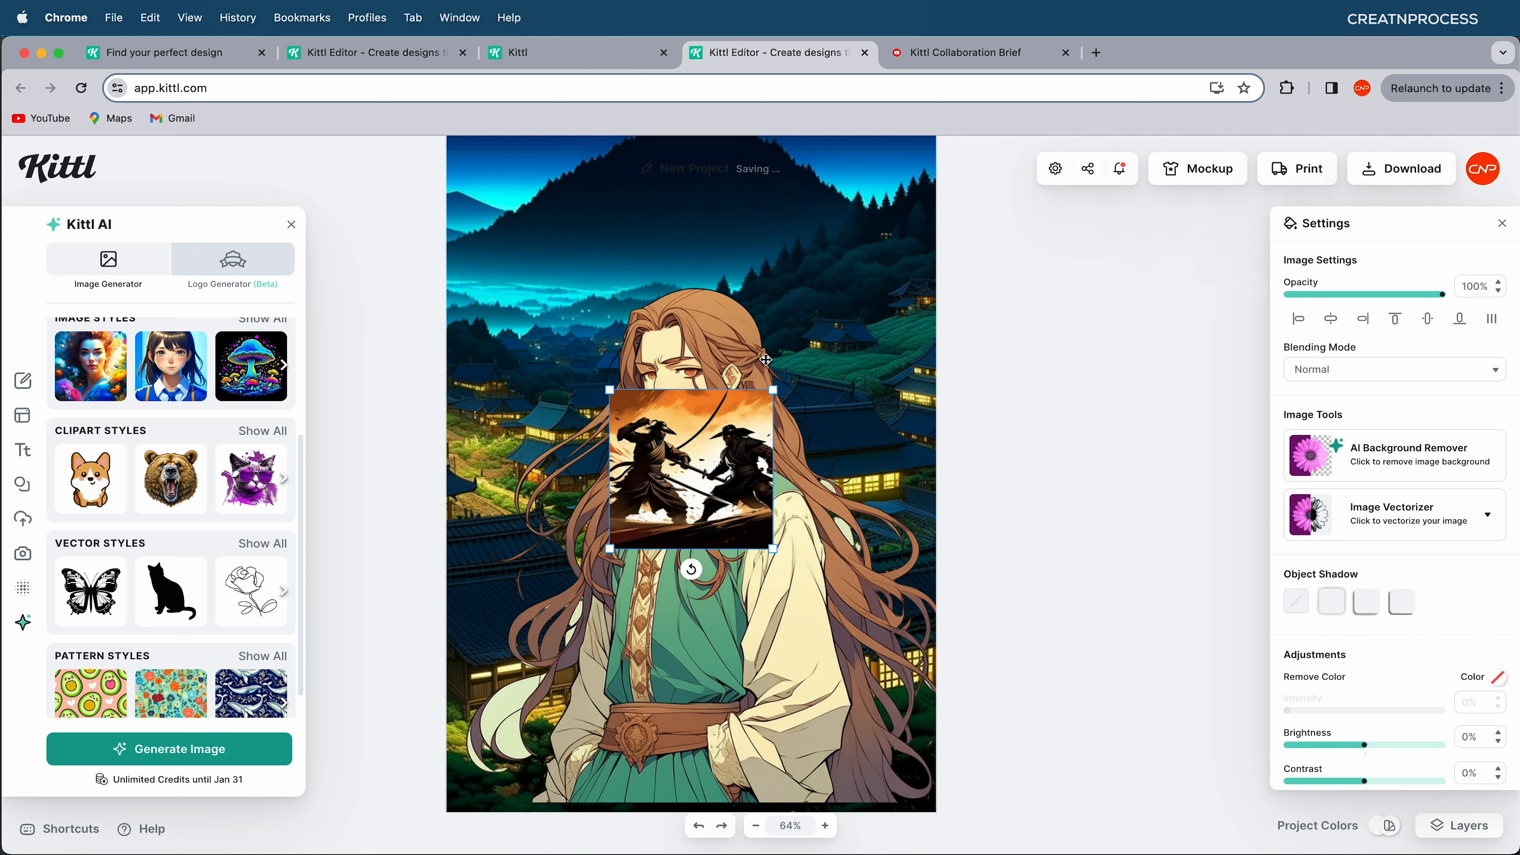
- Enlarge the generated samurai image to nearly the artboard's width and move it up over the character
drag(772, 390, 878, 288)
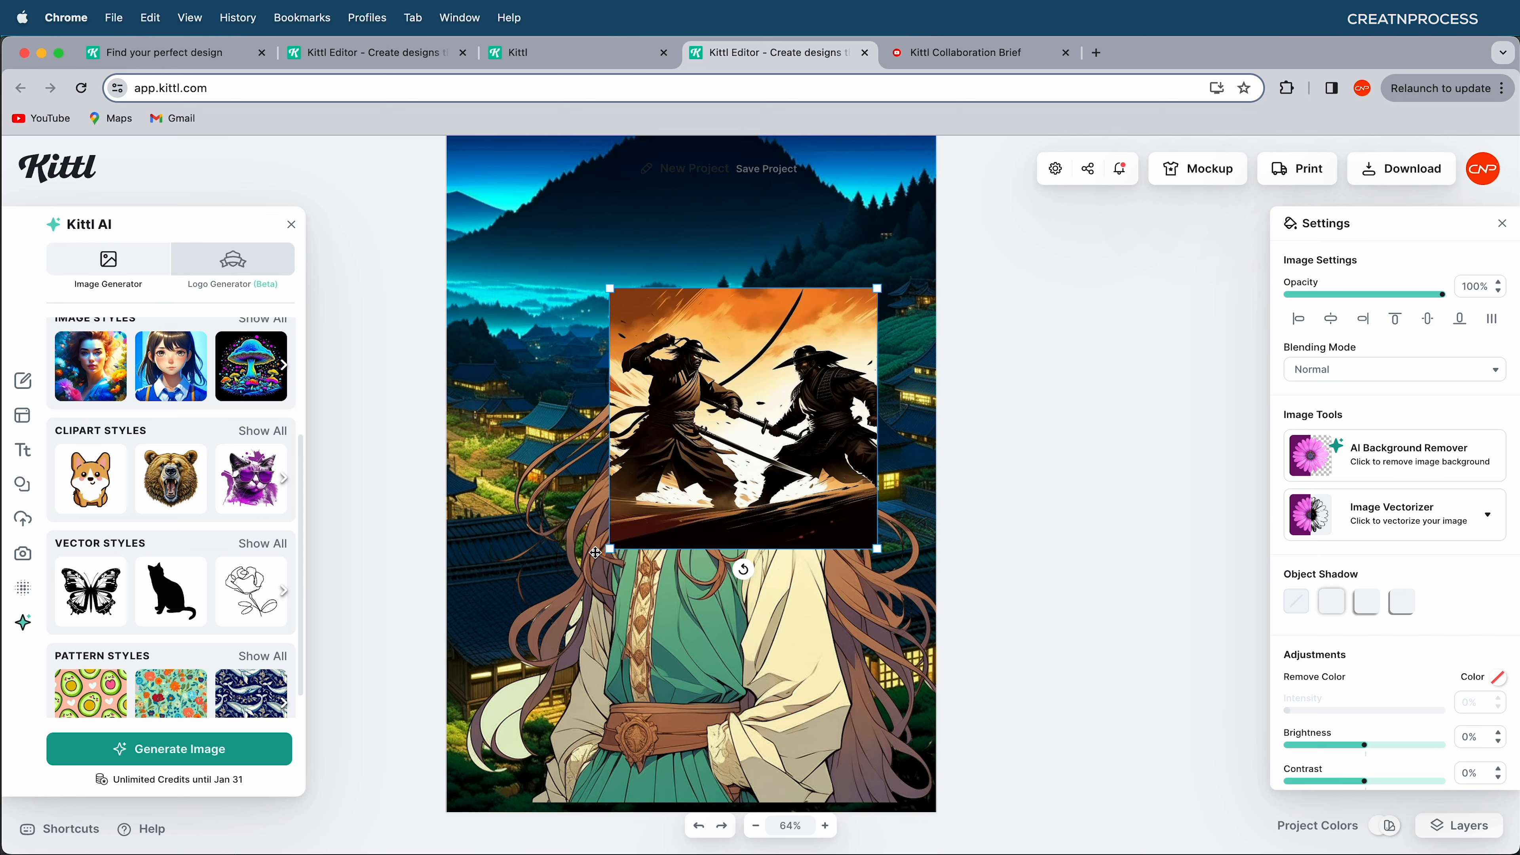
drag(596, 552, 426, 716)
drag(644, 529, 671, 450)
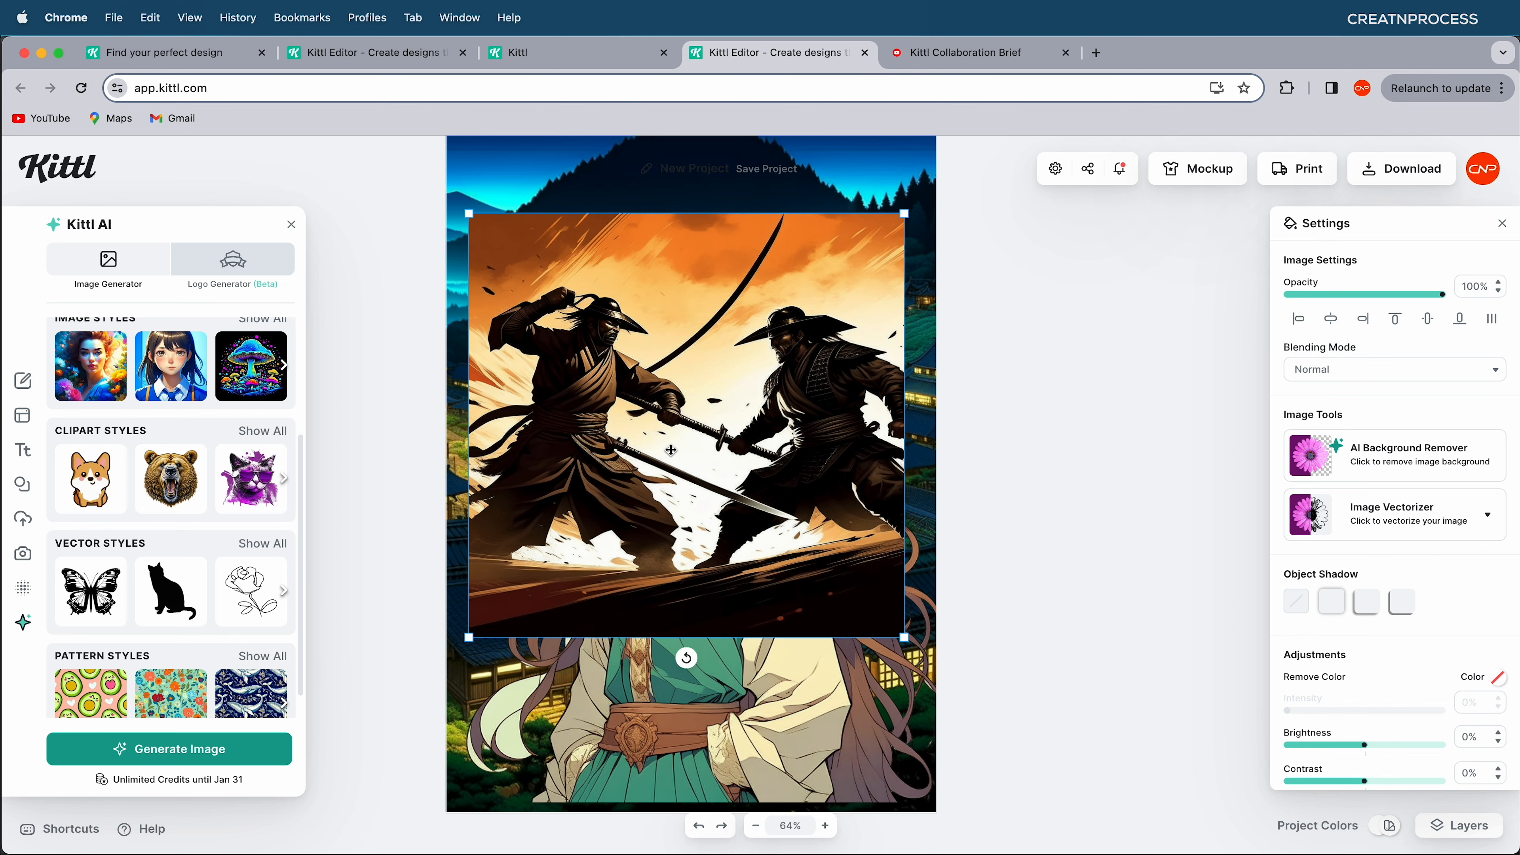
- Generate an Anime-style version of the samurai scene, enlarge it and place it over the lower part of the artboard
click(171, 366)
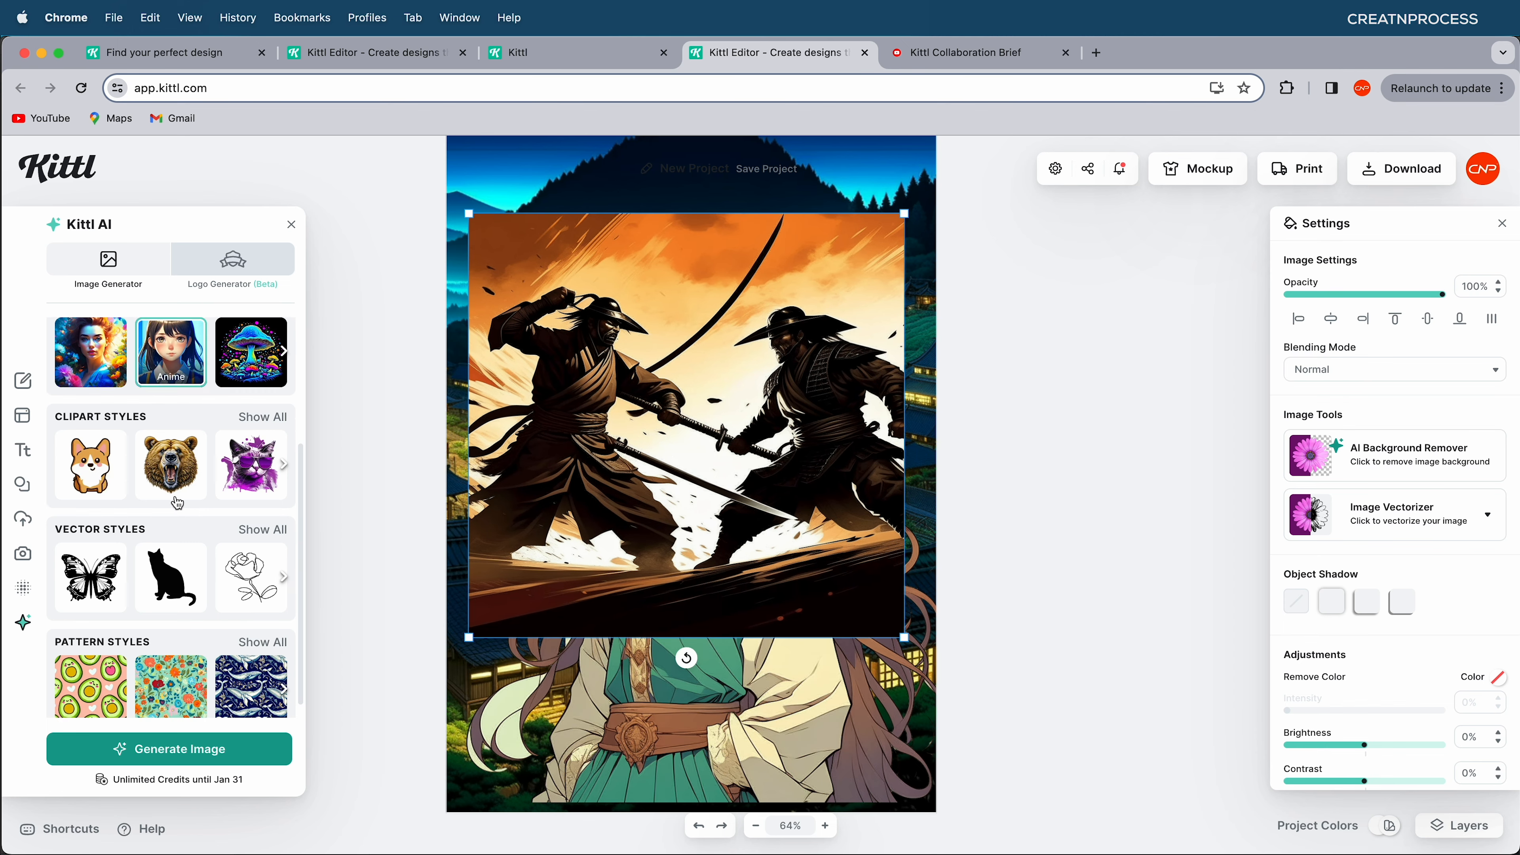
click(196, 764)
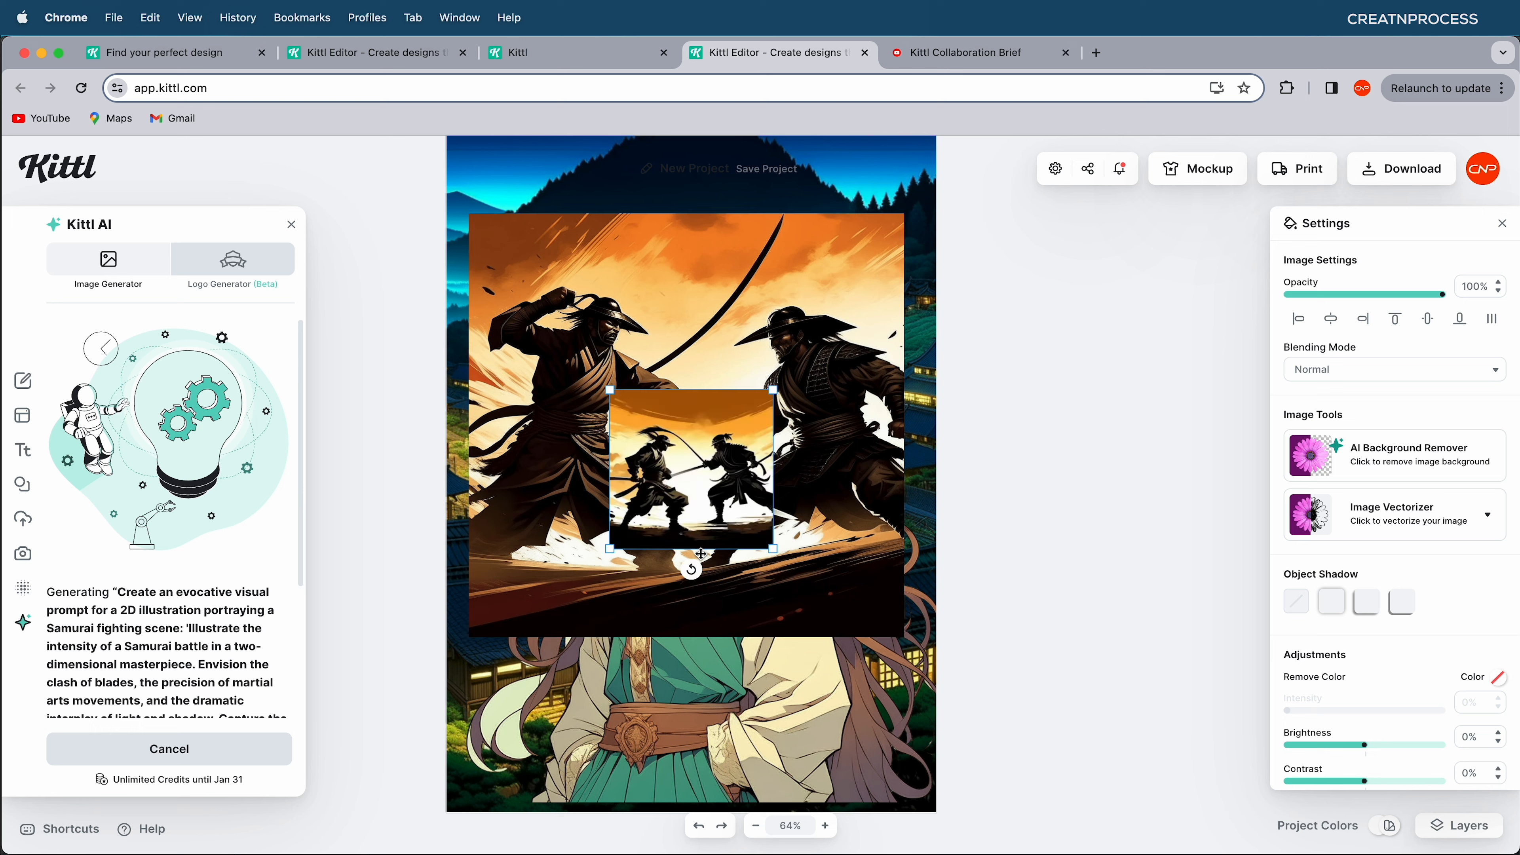
drag(701, 554, 702, 742)
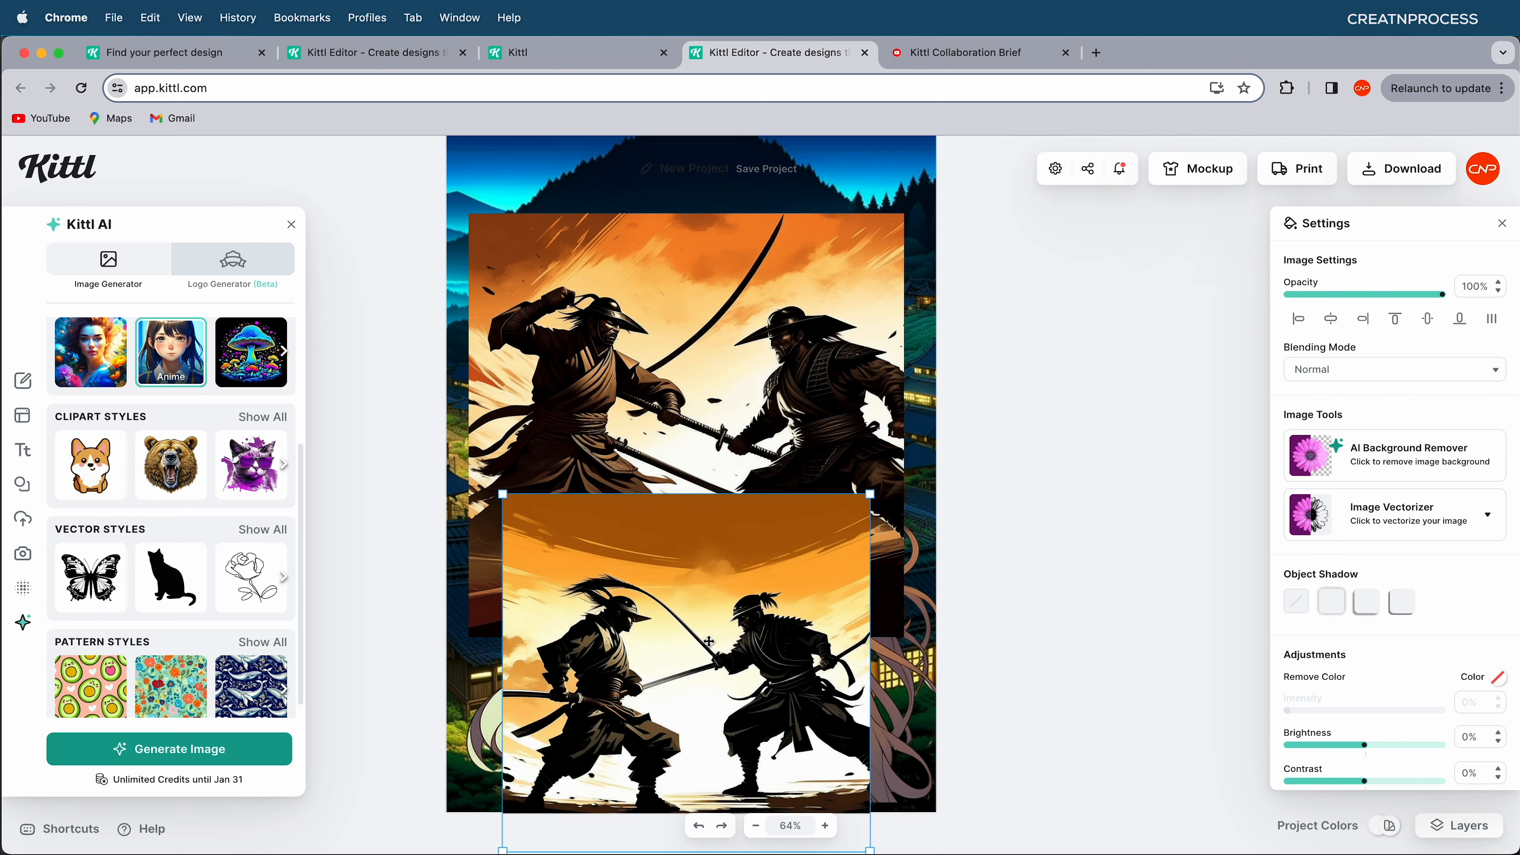
- Delete the first samurai image and fit the Anime-style one to the artboard's width, with its top just below the character's shoulders
click(769, 397)
key(Delete)
drag(870, 495, 967, 461)
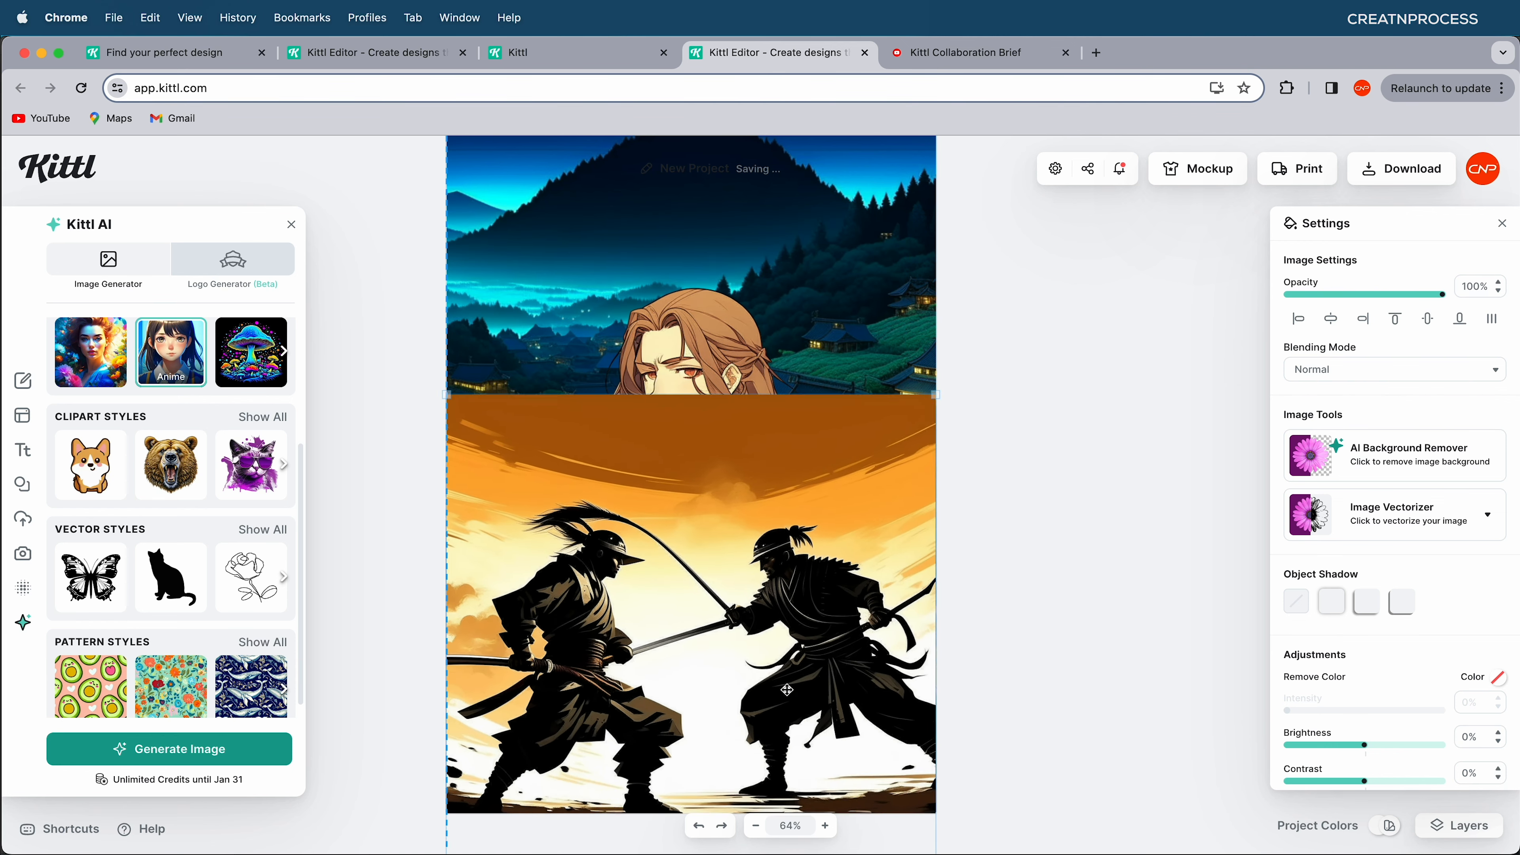
drag(786, 690, 782, 806)
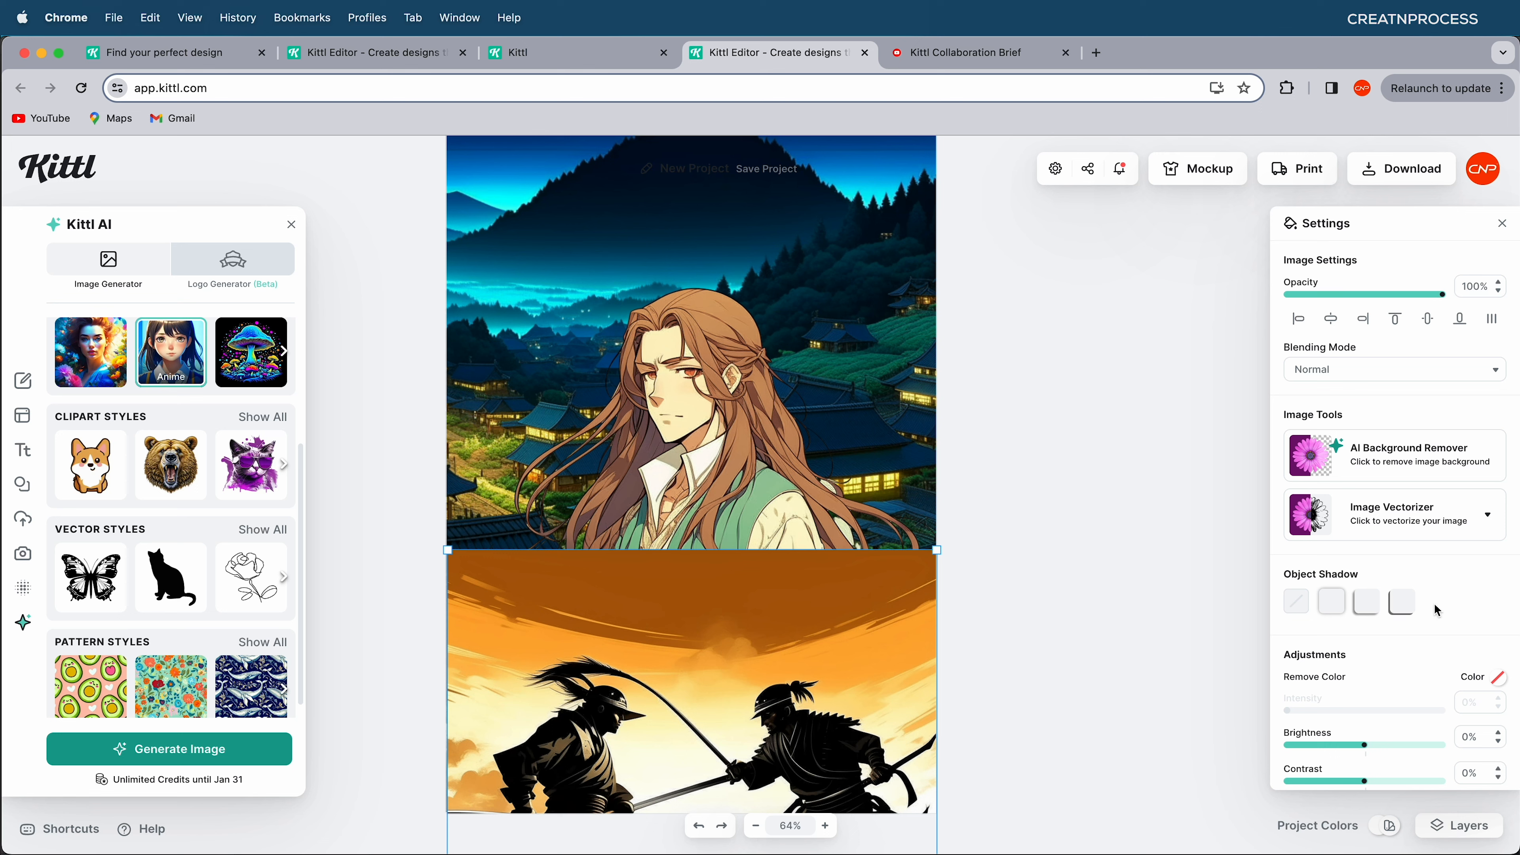
- Apply Remove Color to the samurai image, sampling the dark orange of its sky and setting the intensity to 48%
scroll(1401, 605, down, 3)
click(1338, 764)
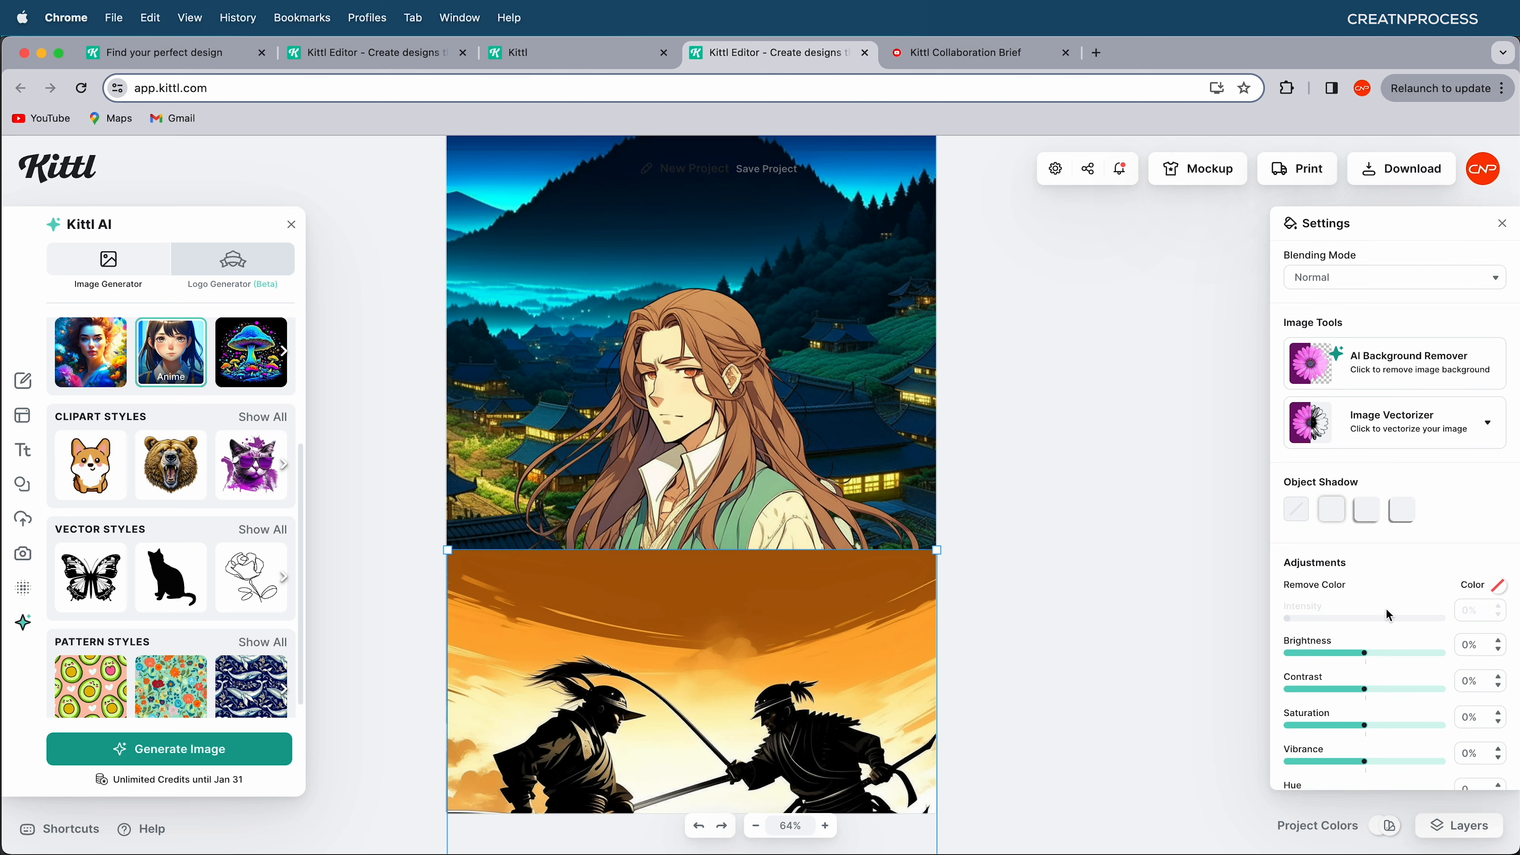
scroll(1389, 615, down, 5)
scroll(1387, 611, up, 2)
scroll(1387, 611, down, 2)
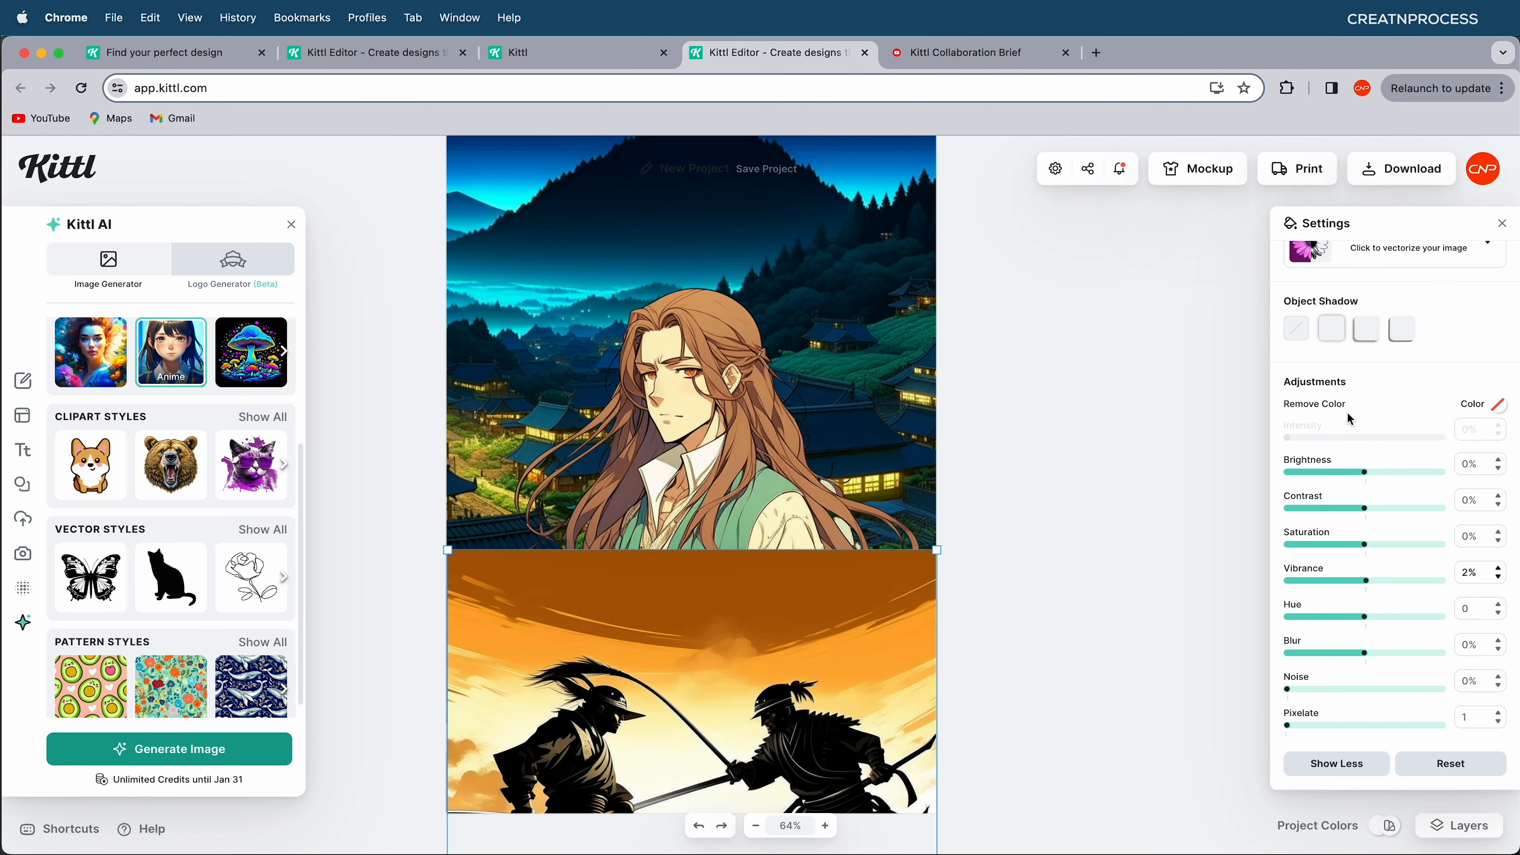
click(1499, 407)
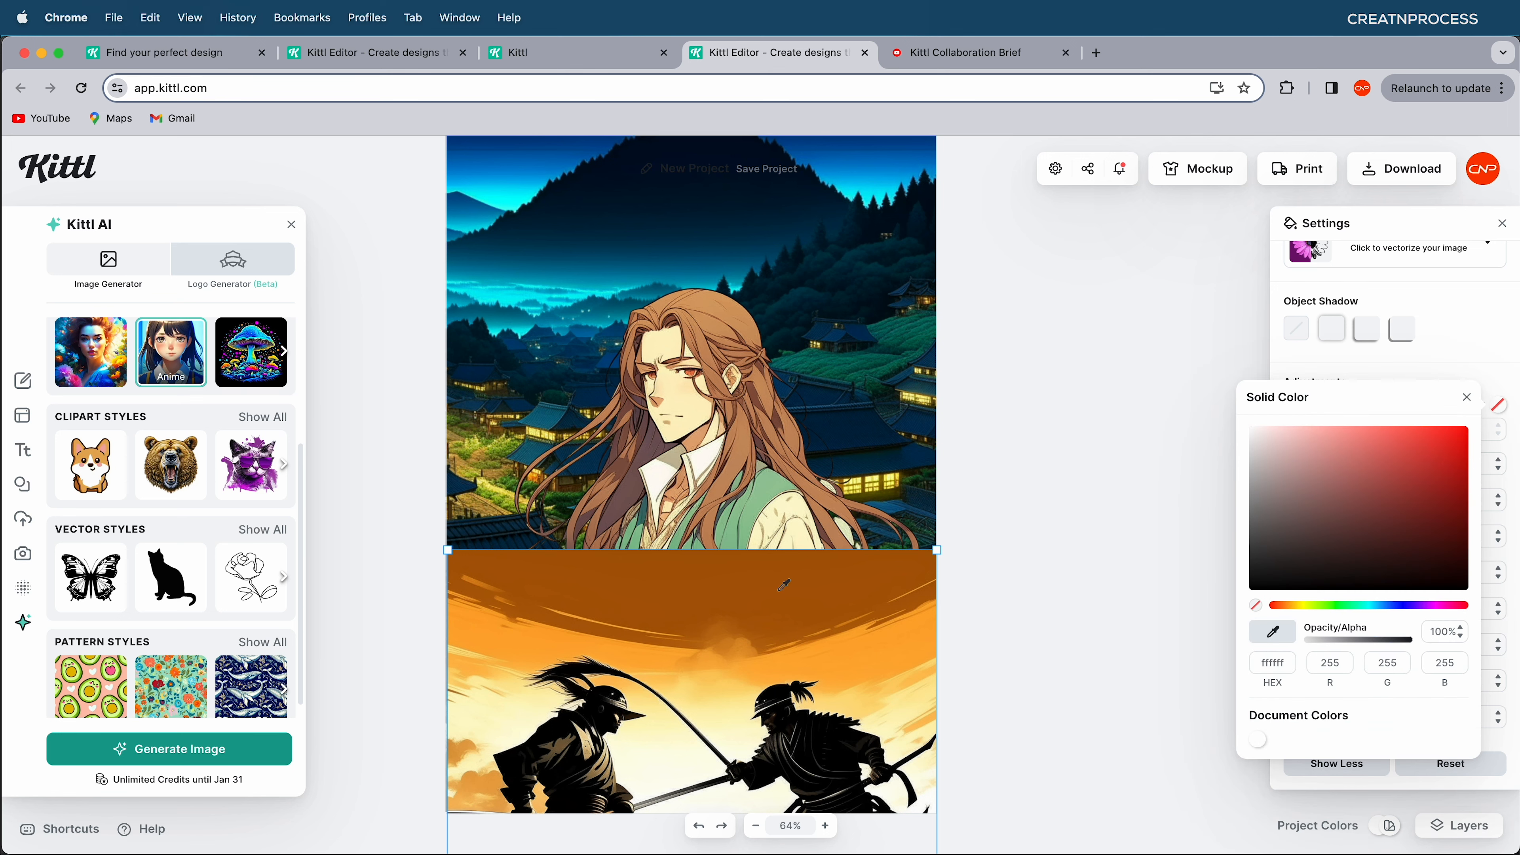
click(718, 619)
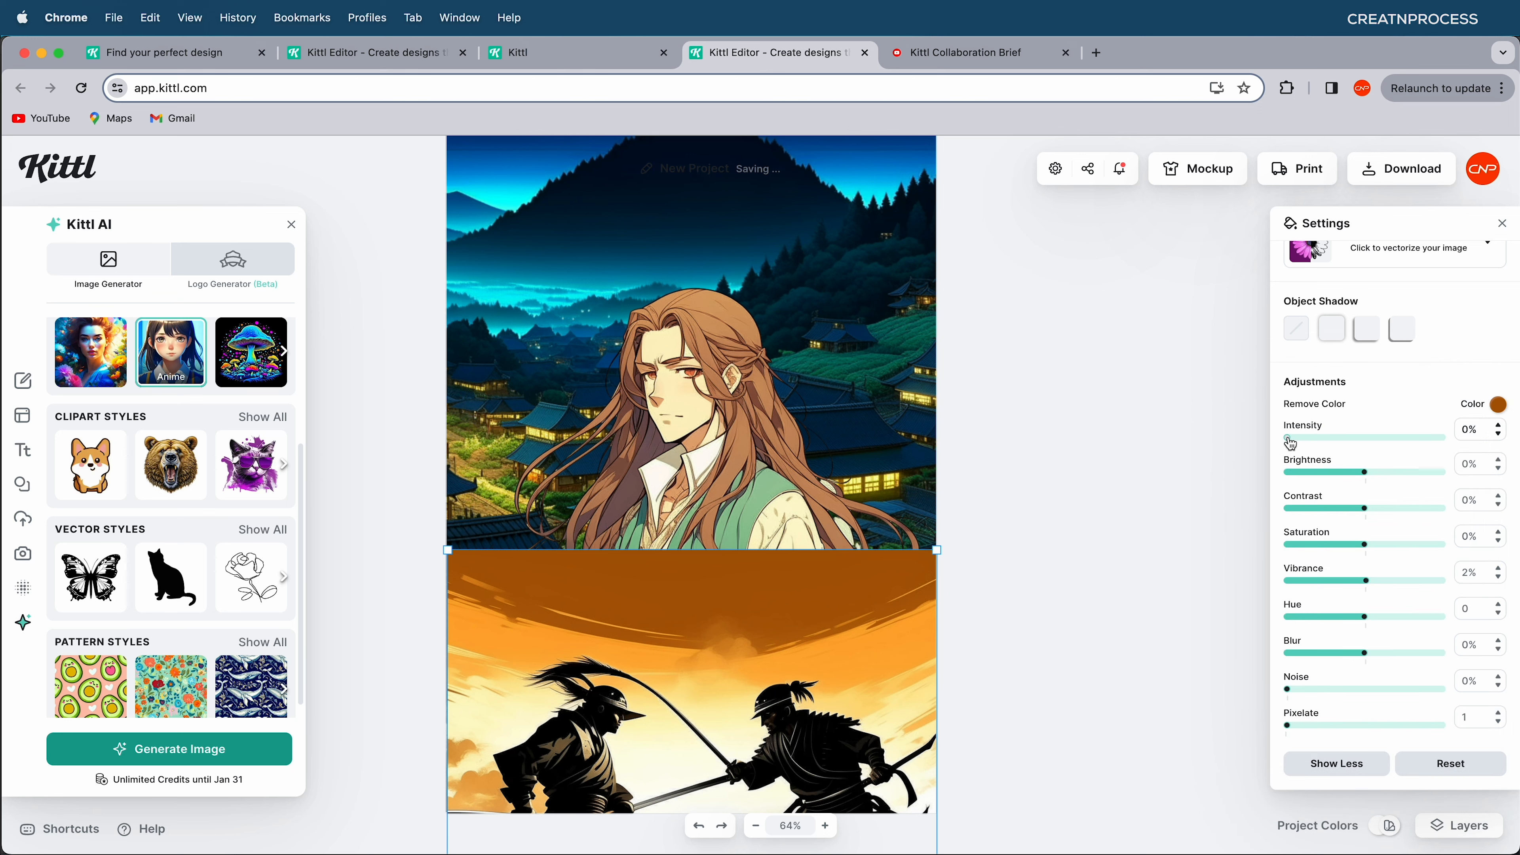
drag(1291, 443, 1365, 452)
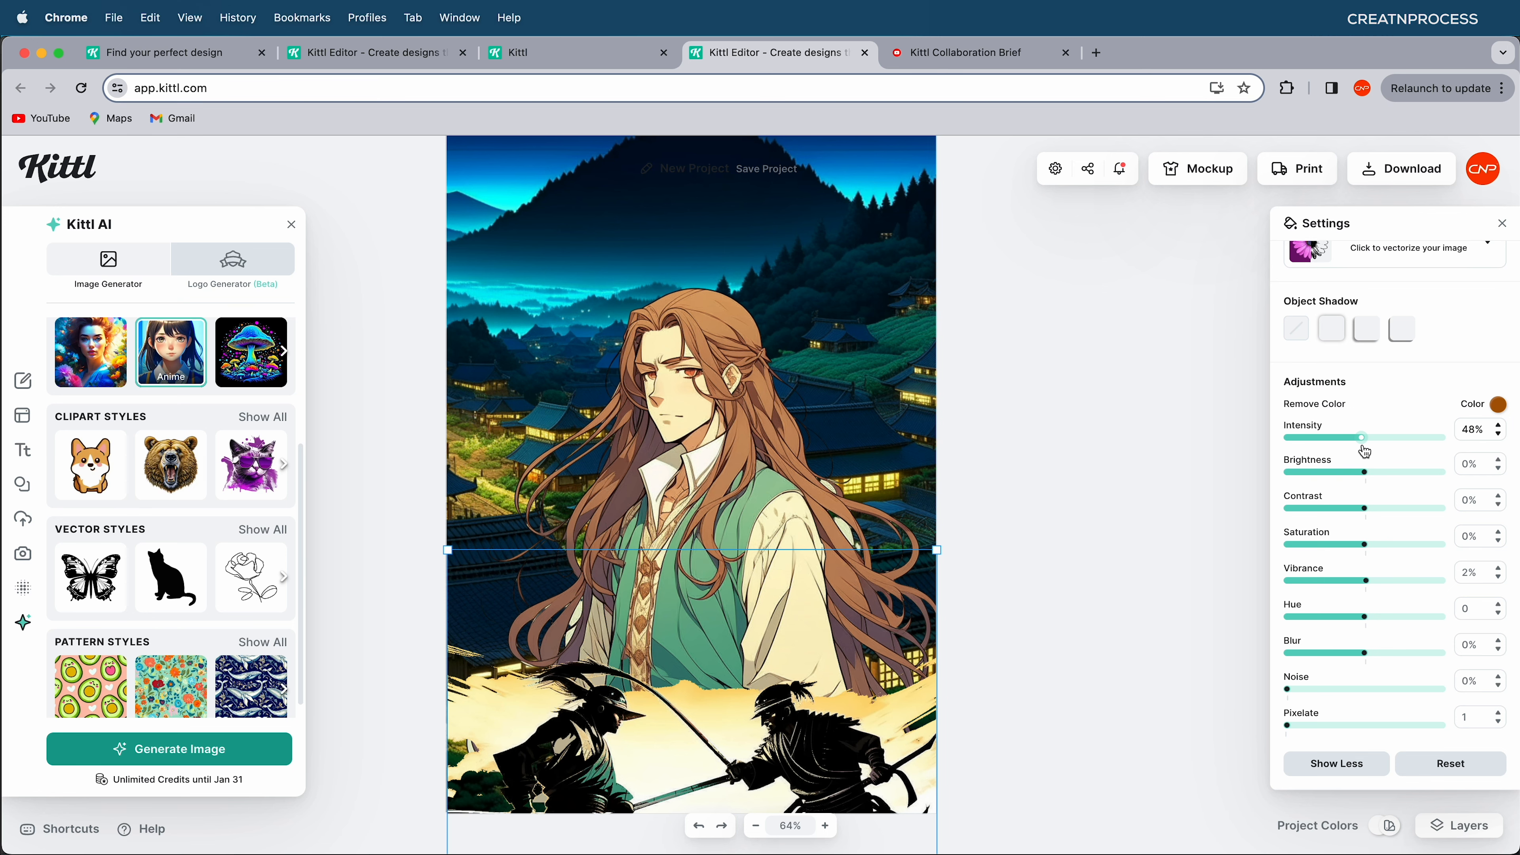
- Raise the samurai image's Remove Color intensity to 50%
scroll(908, 483, down, 5)
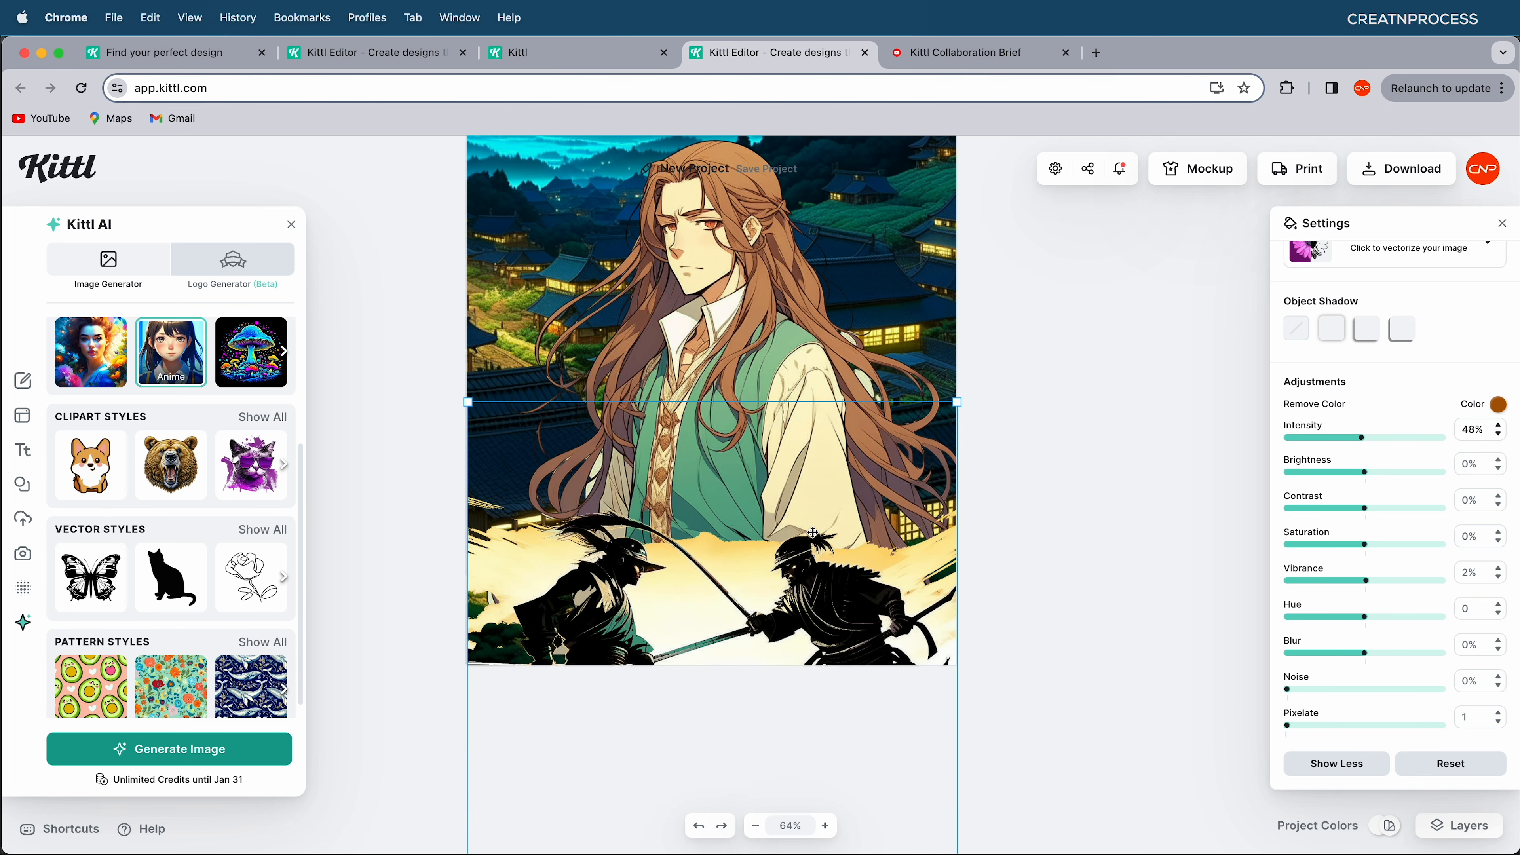
scroll(812, 533, up, 2)
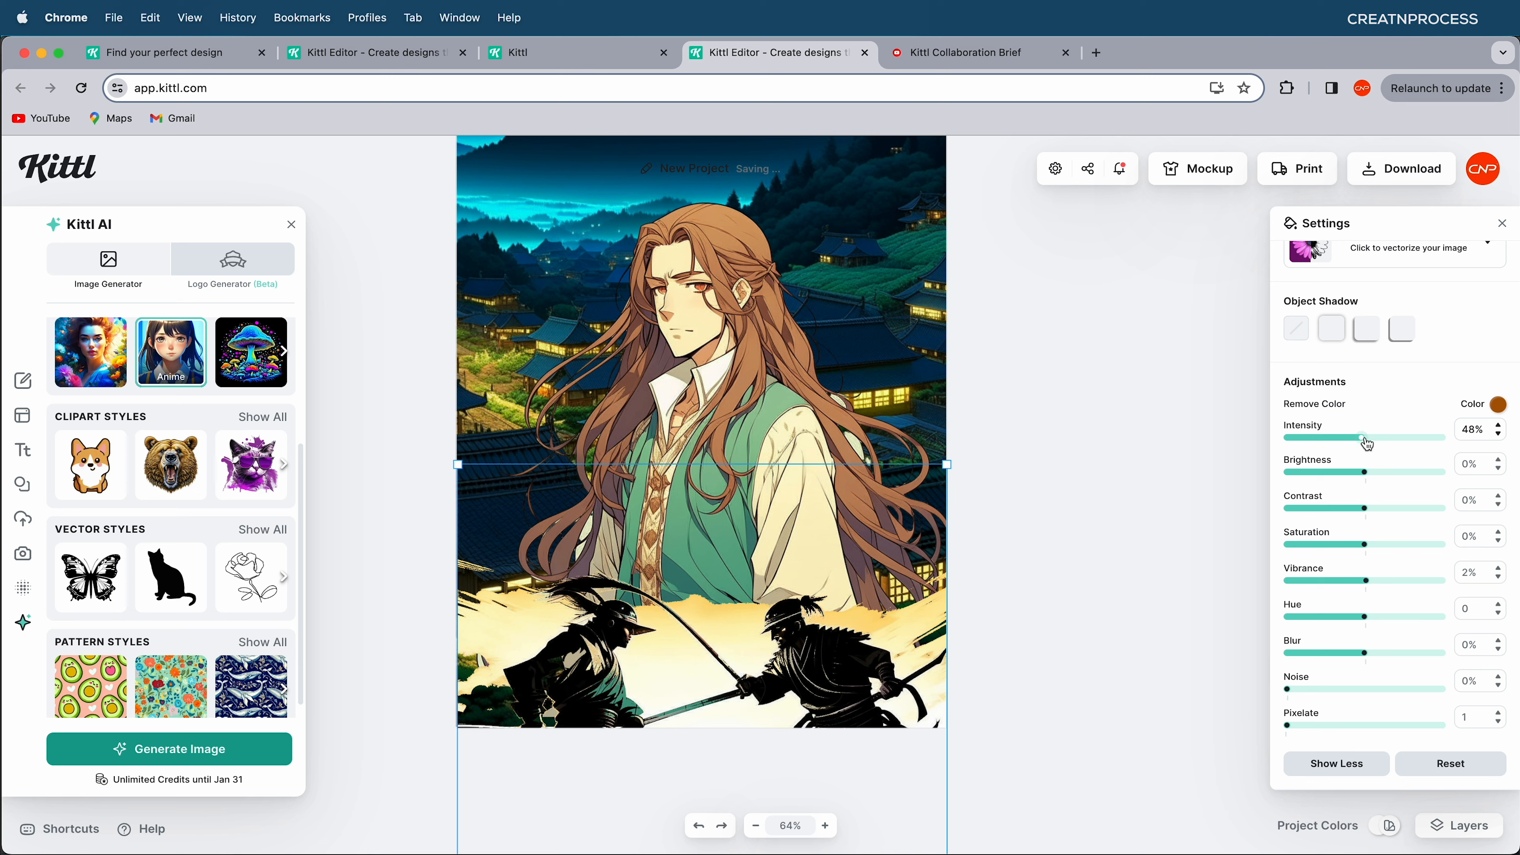
mouse_move(1366, 438)
mouse_down()
mouse_move(1401, 439)
mouse_move(1364, 437)
mouse_up()
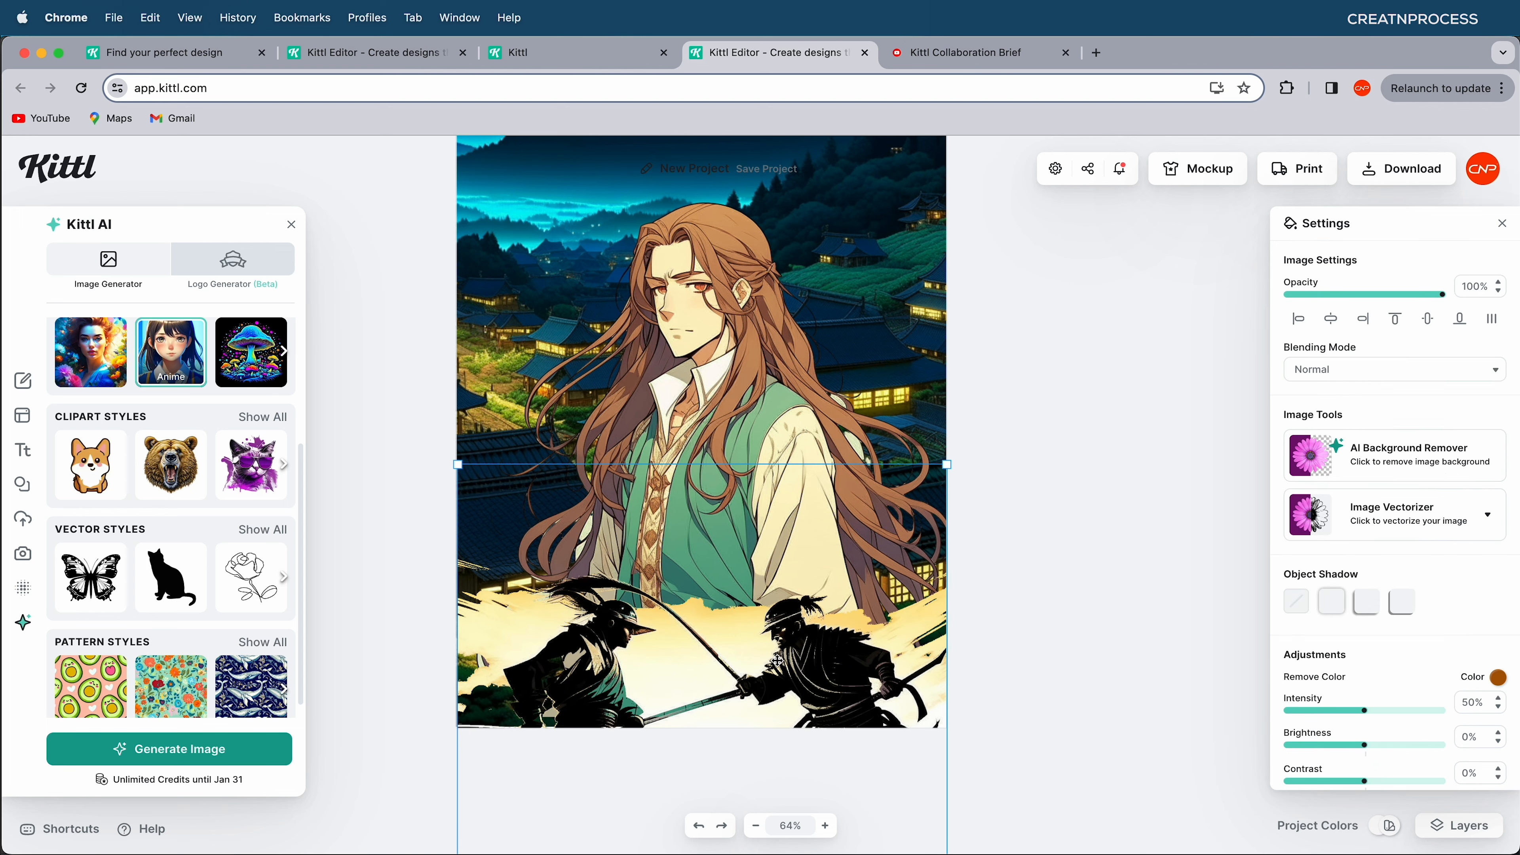
- Set the samurai image's contrast to -3%, vibrance to 0%, blur to -2% and hue to -11, and deselect it
scroll(1366, 599, down, 5)
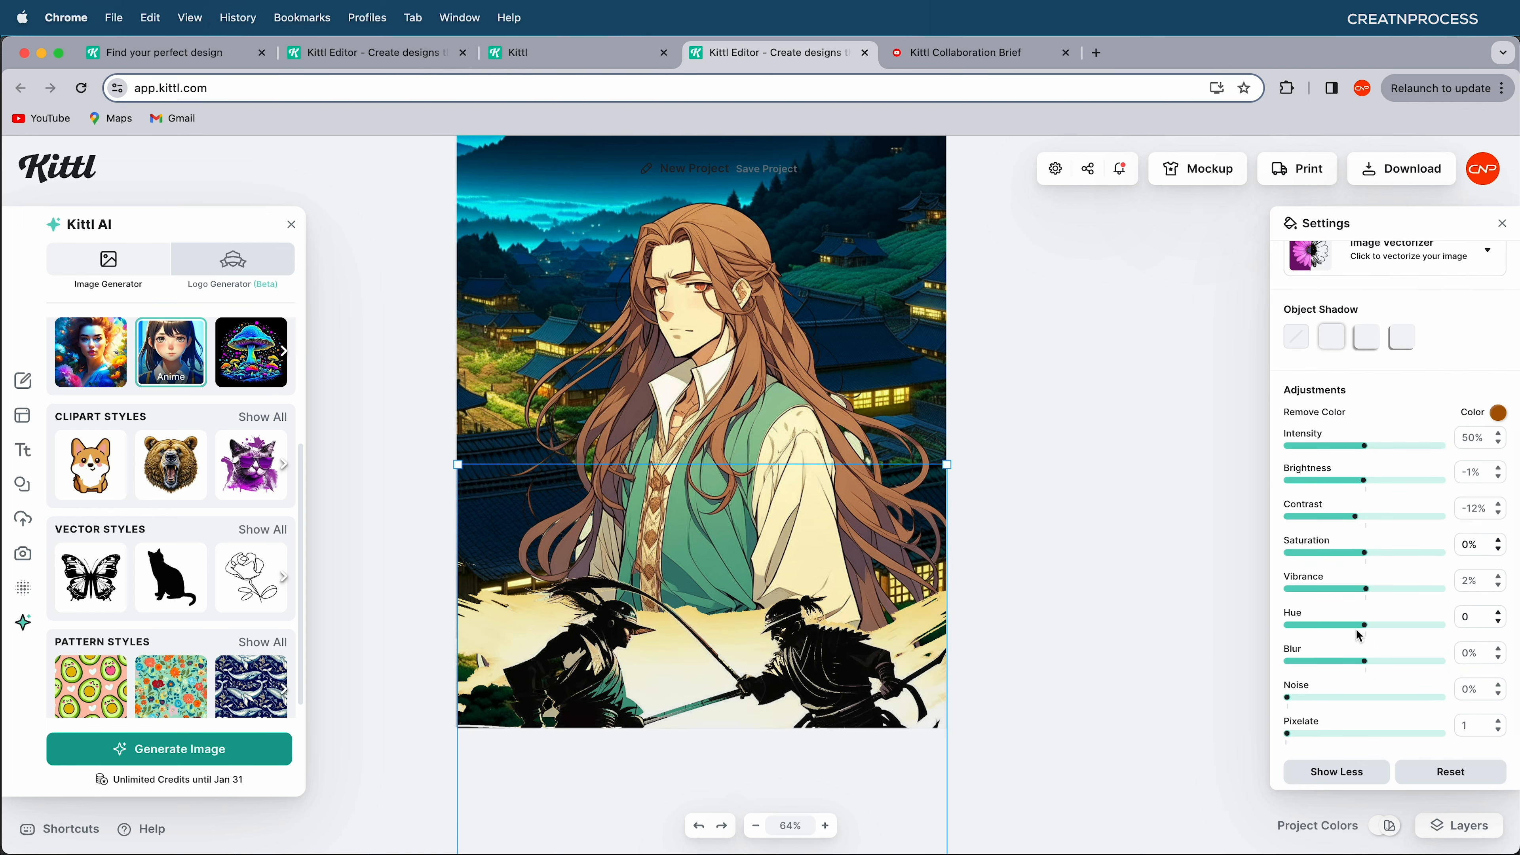
drag(1366, 631, 1330, 631)
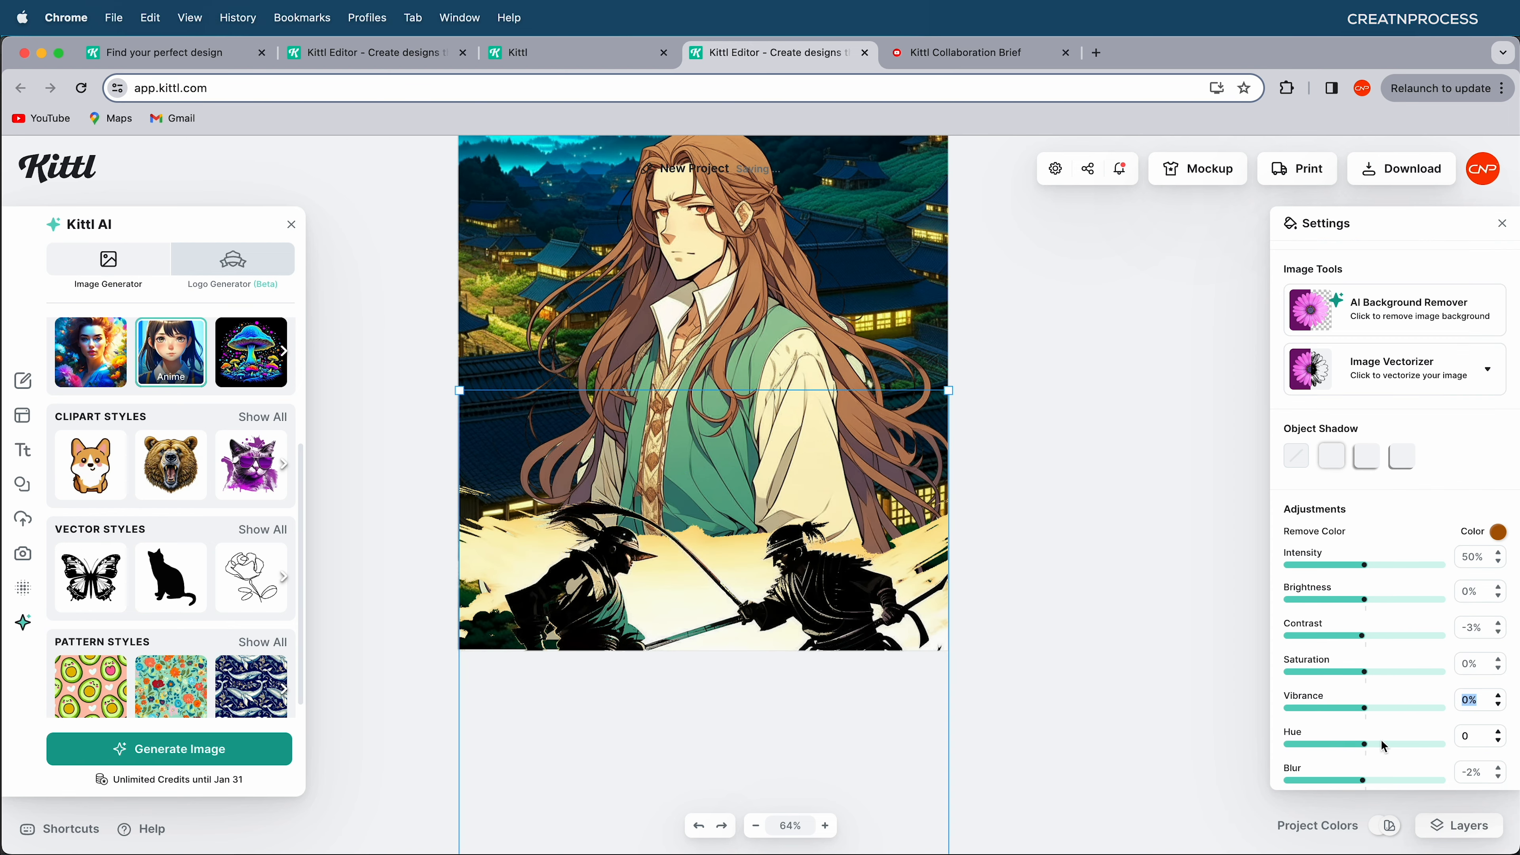
drag(1367, 751, 1354, 752)
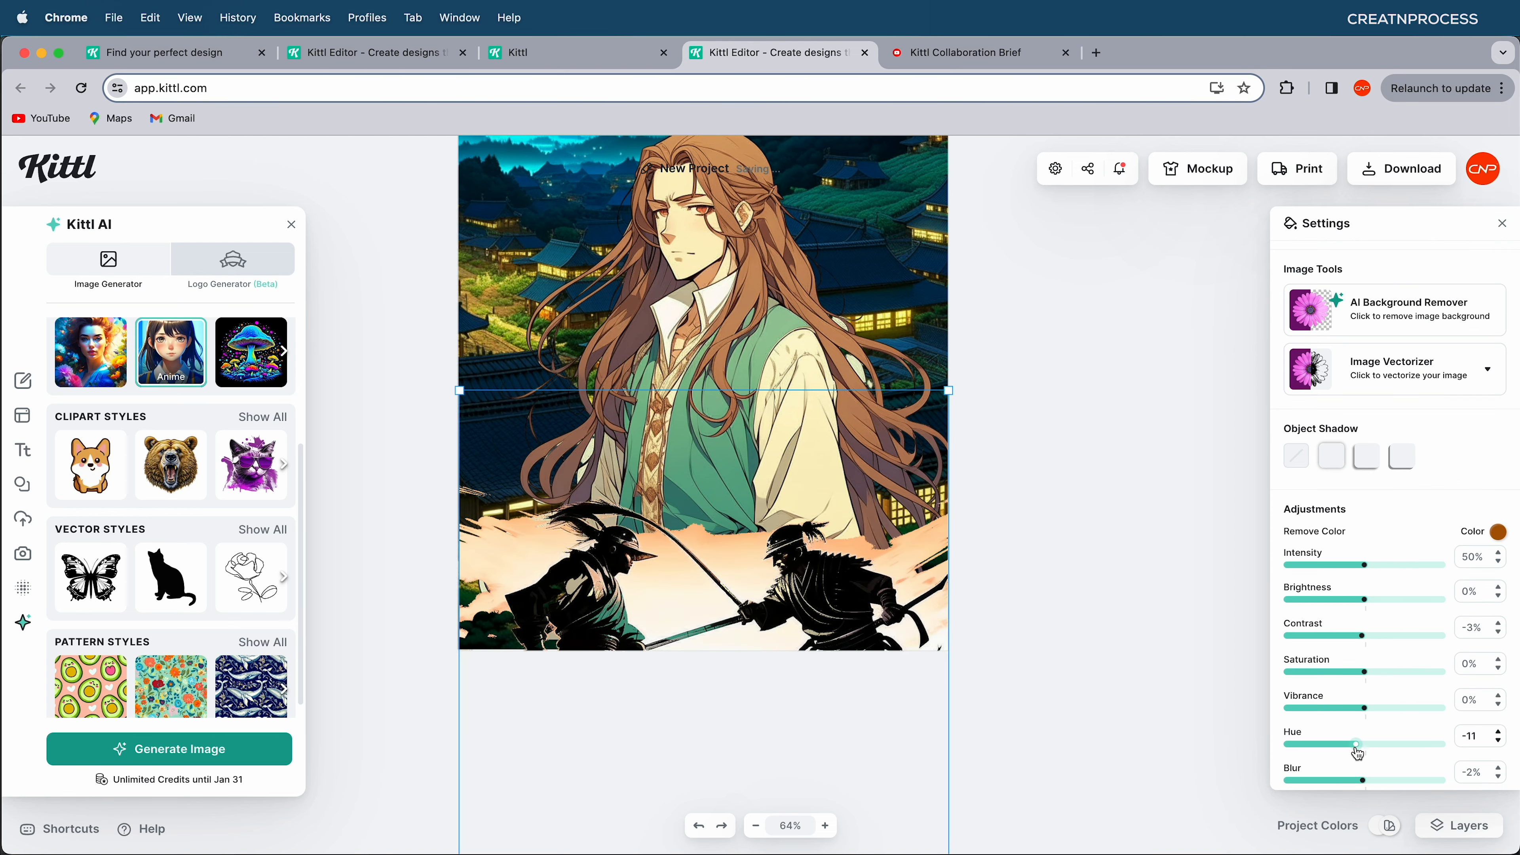
click(1112, 635)
scroll(1019, 571, down, 5)
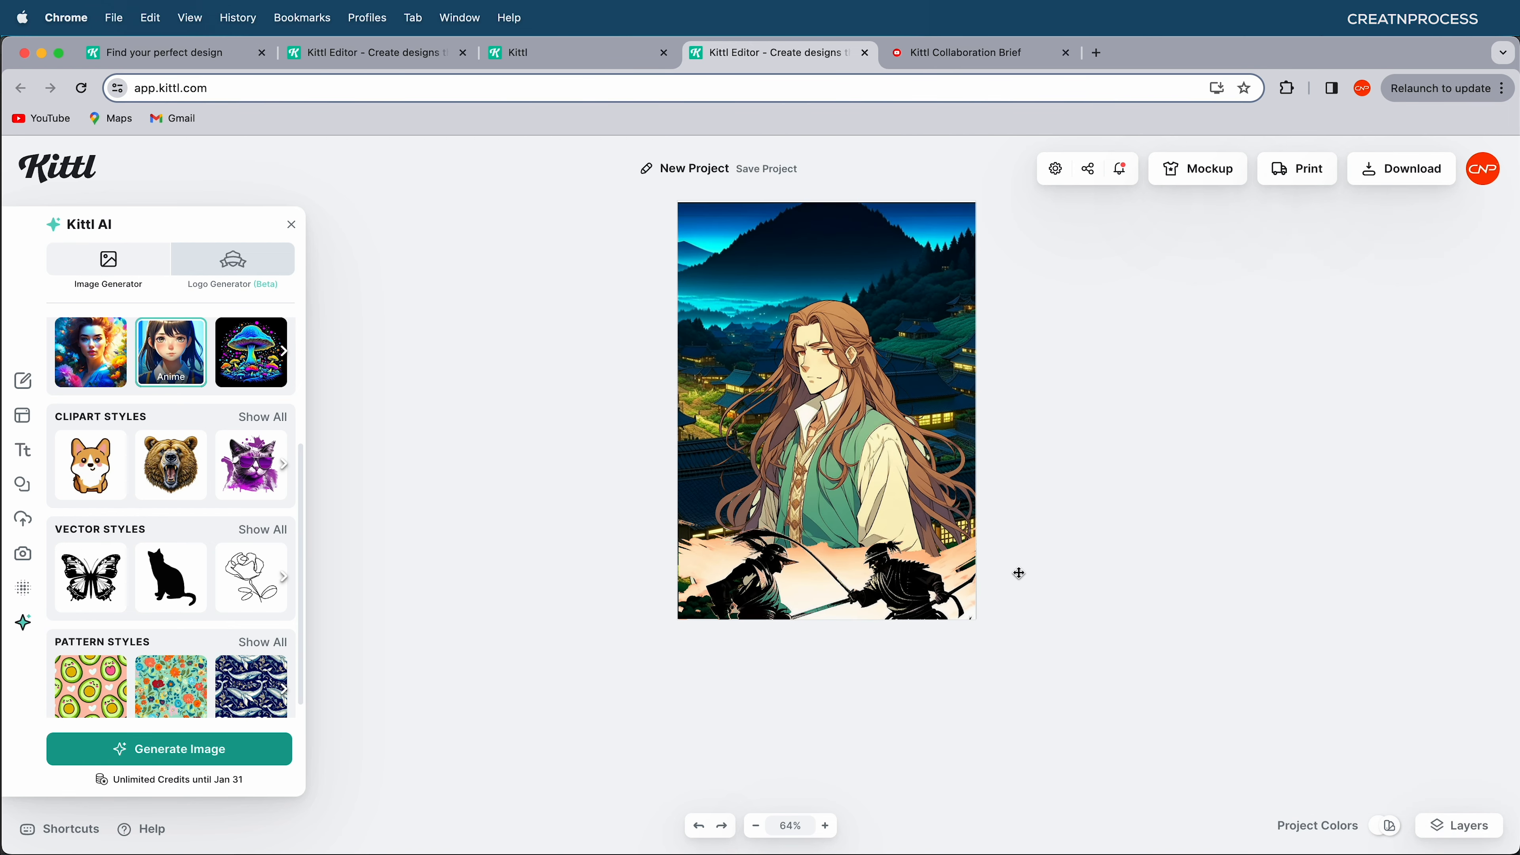
- Set the village background image's blur to 18% and its saturation to -100%, and deselect it
scroll(1019, 574, up, 10)
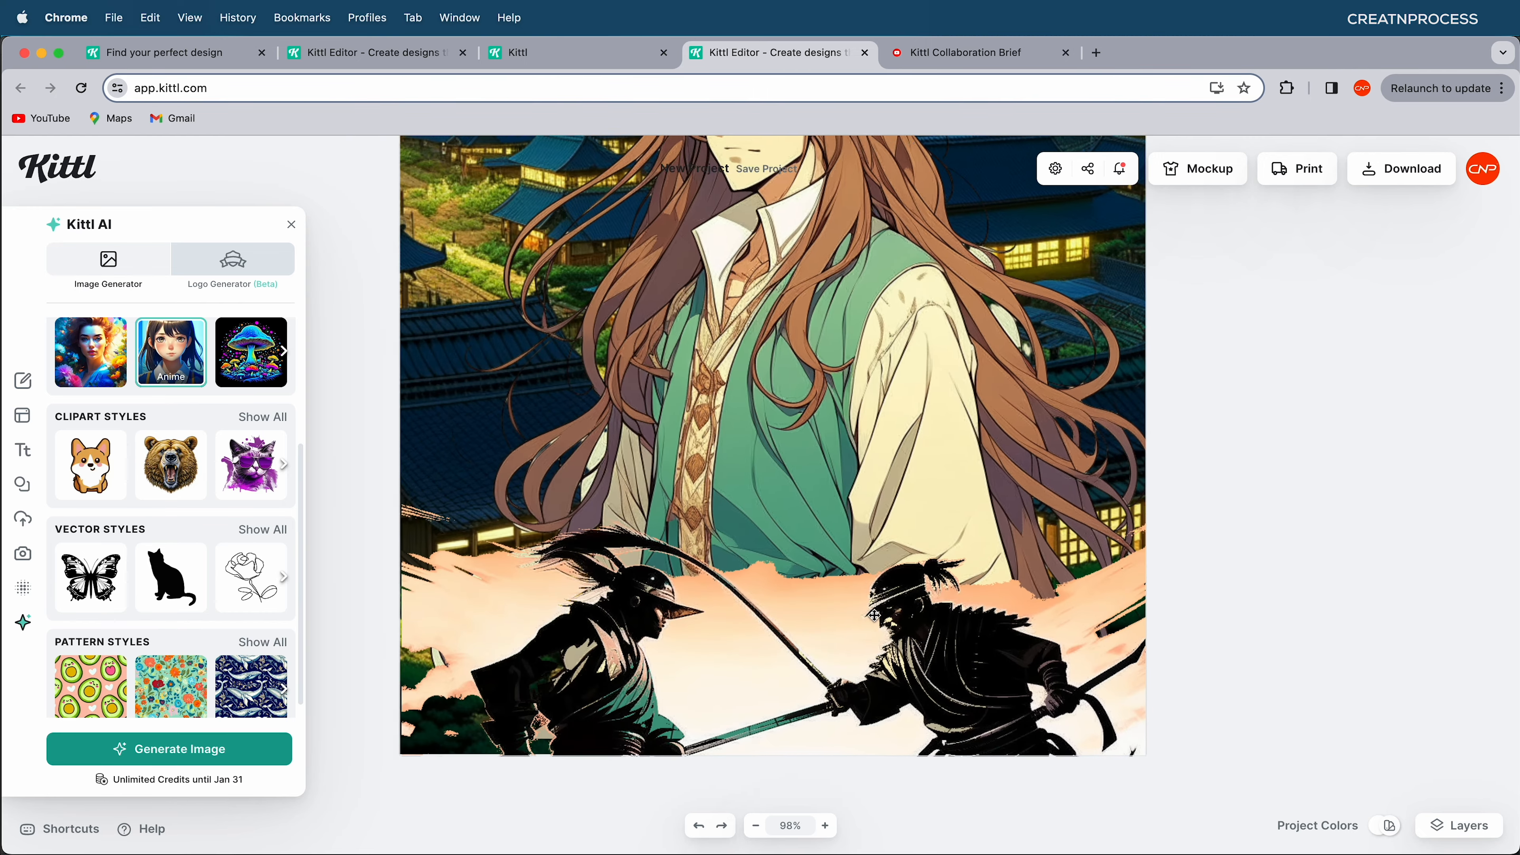
scroll(949, 591, down, 4)
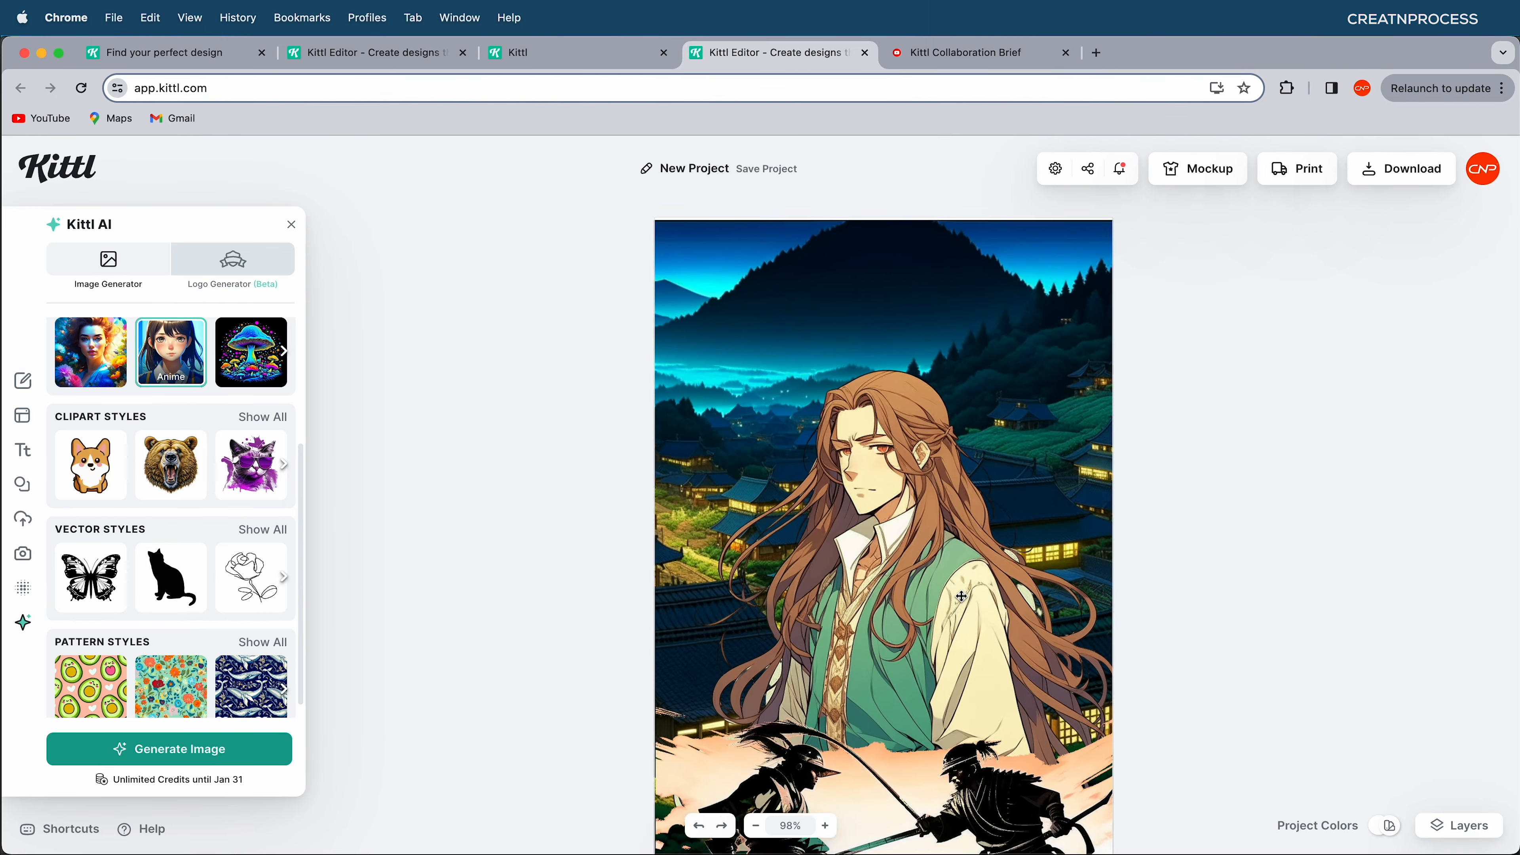
scroll(961, 596, down, 4)
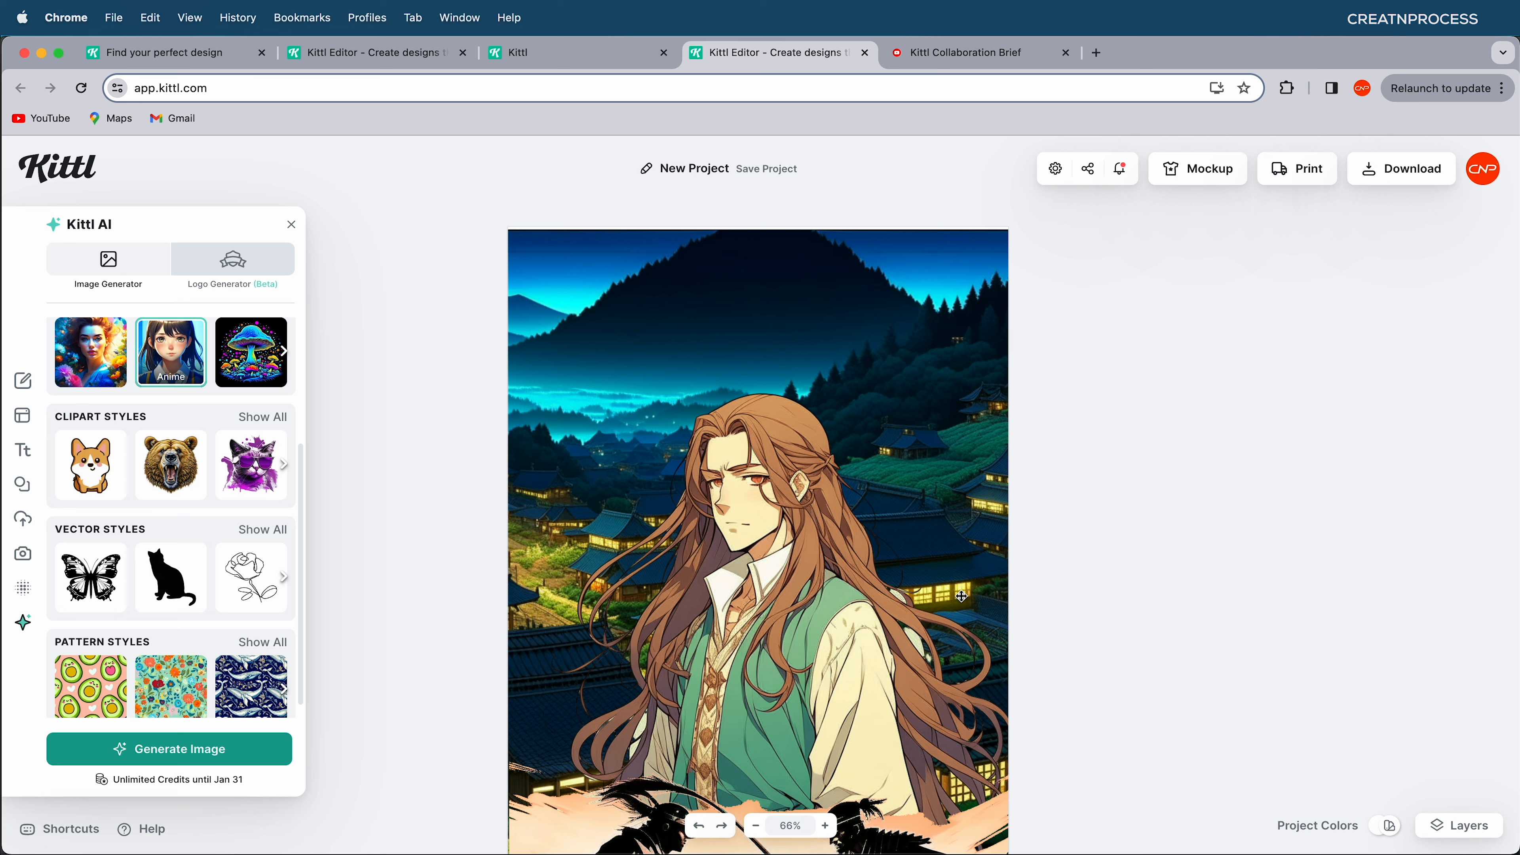
scroll(961, 595, down, 2)
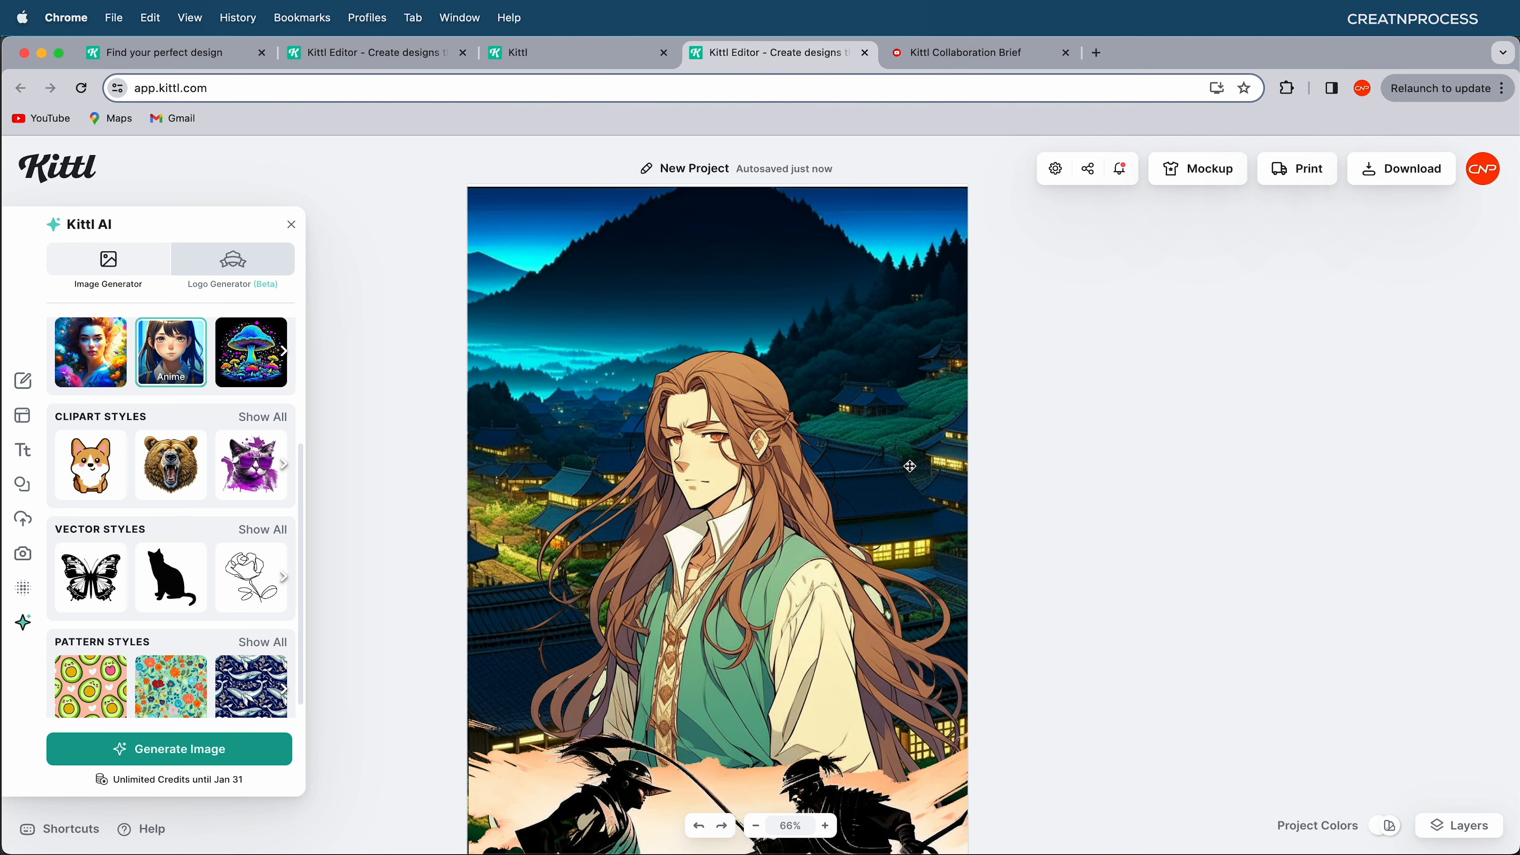
scroll(877, 432, down, 2)
click(907, 408)
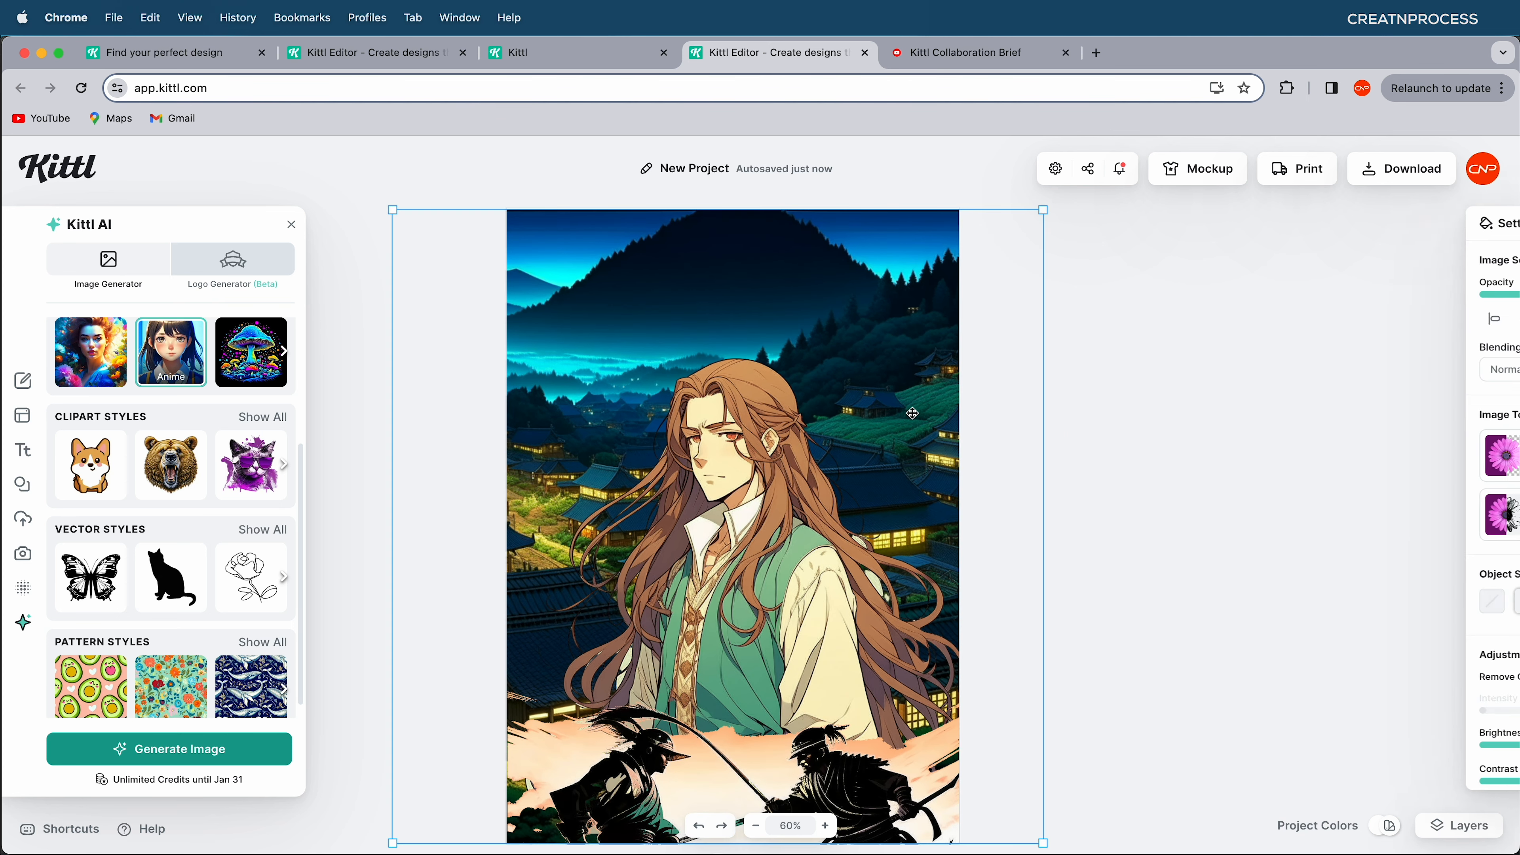
scroll(1410, 566, down, 5)
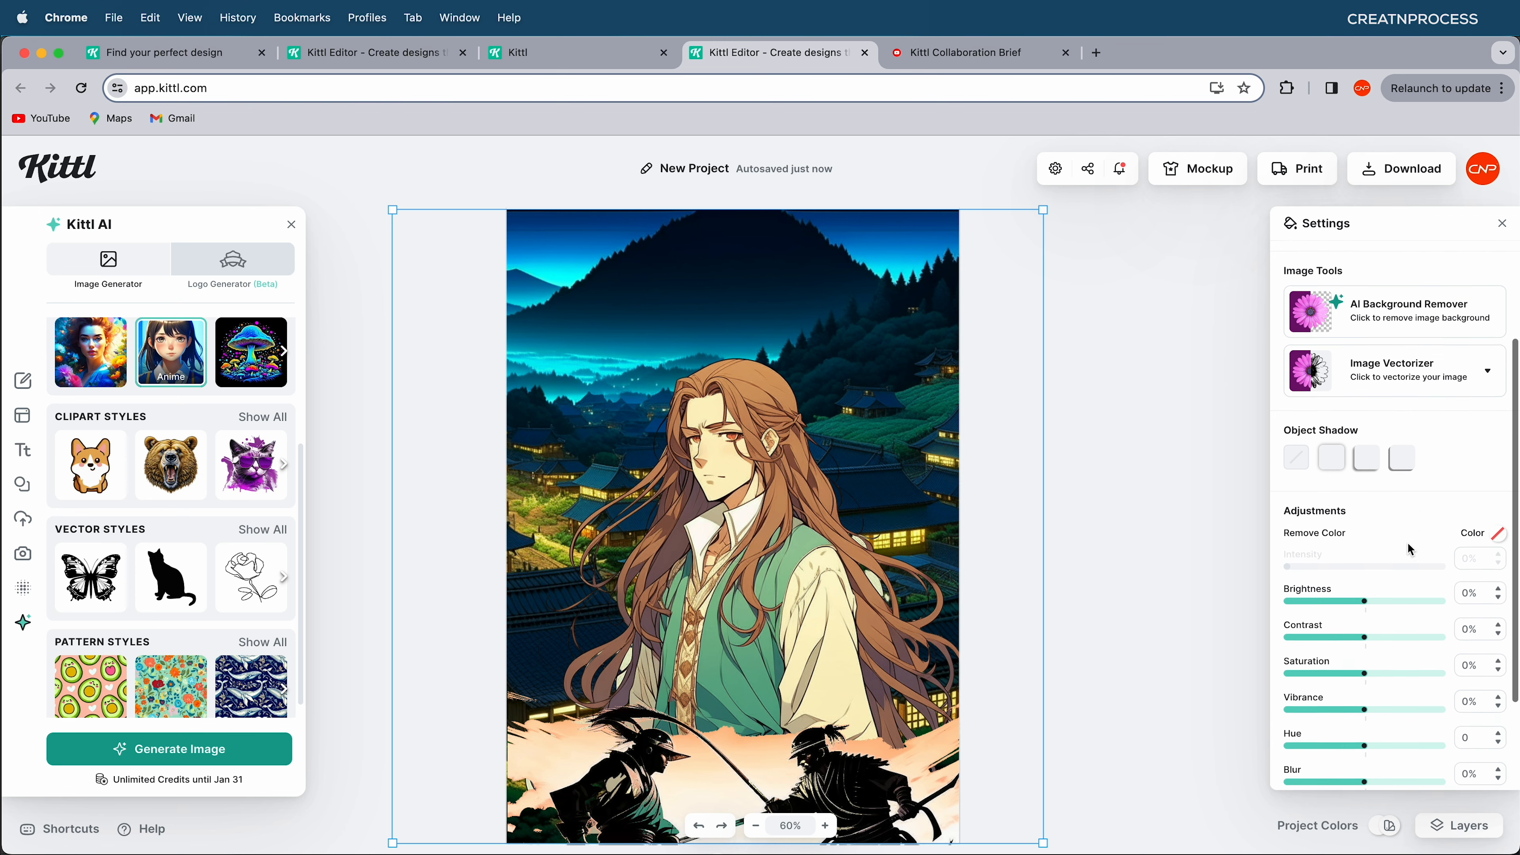
drag(1368, 680, 1381, 684)
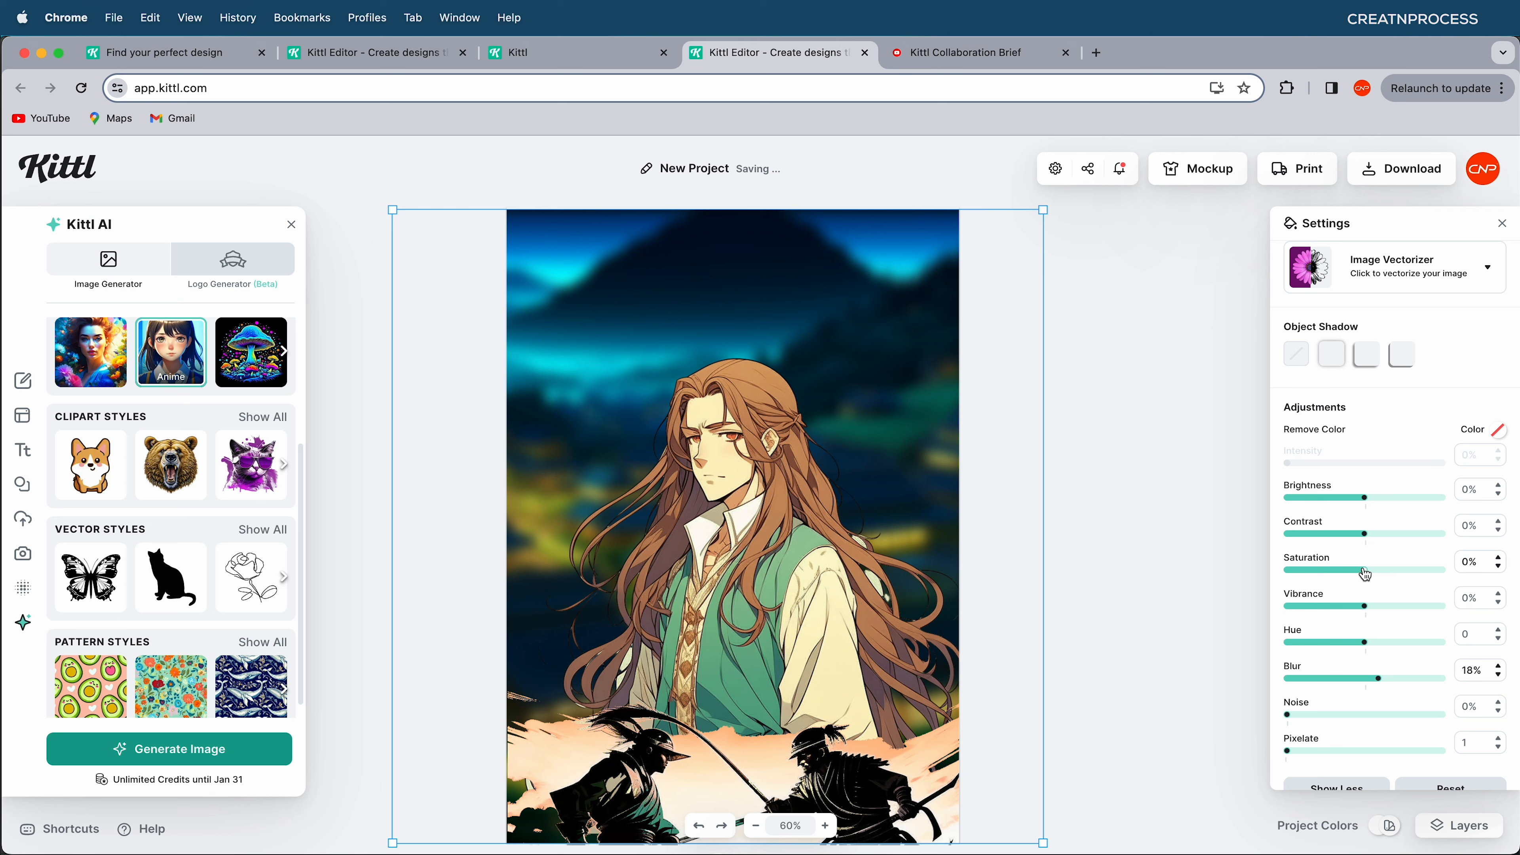
drag(1327, 572, 1278, 577)
click(1096, 506)
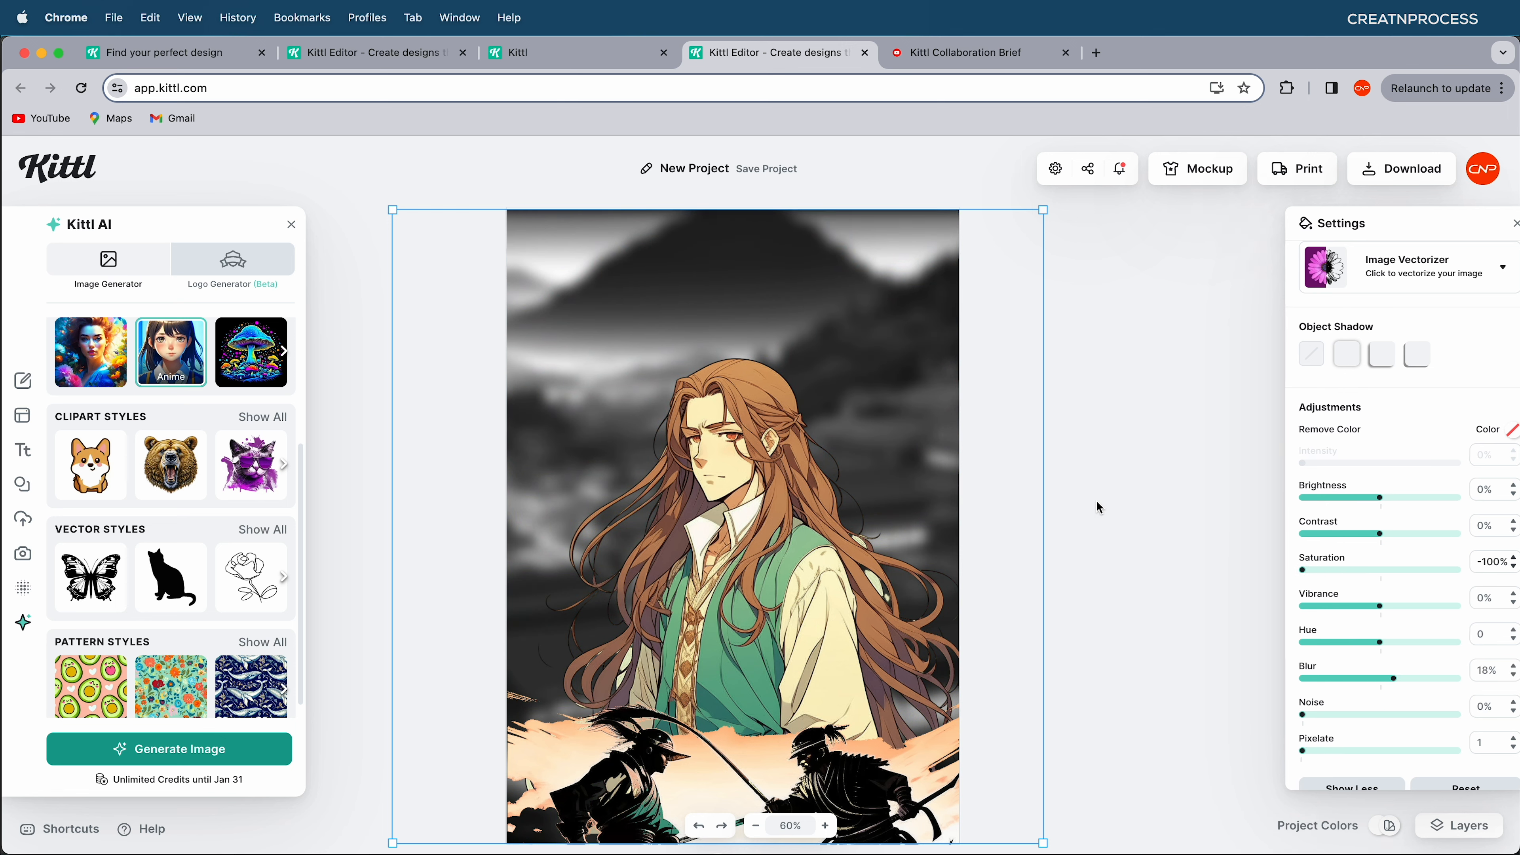
- Browse the logo template collections, from Y2K down to Badges and Typography
scroll(1096, 506, down, 3)
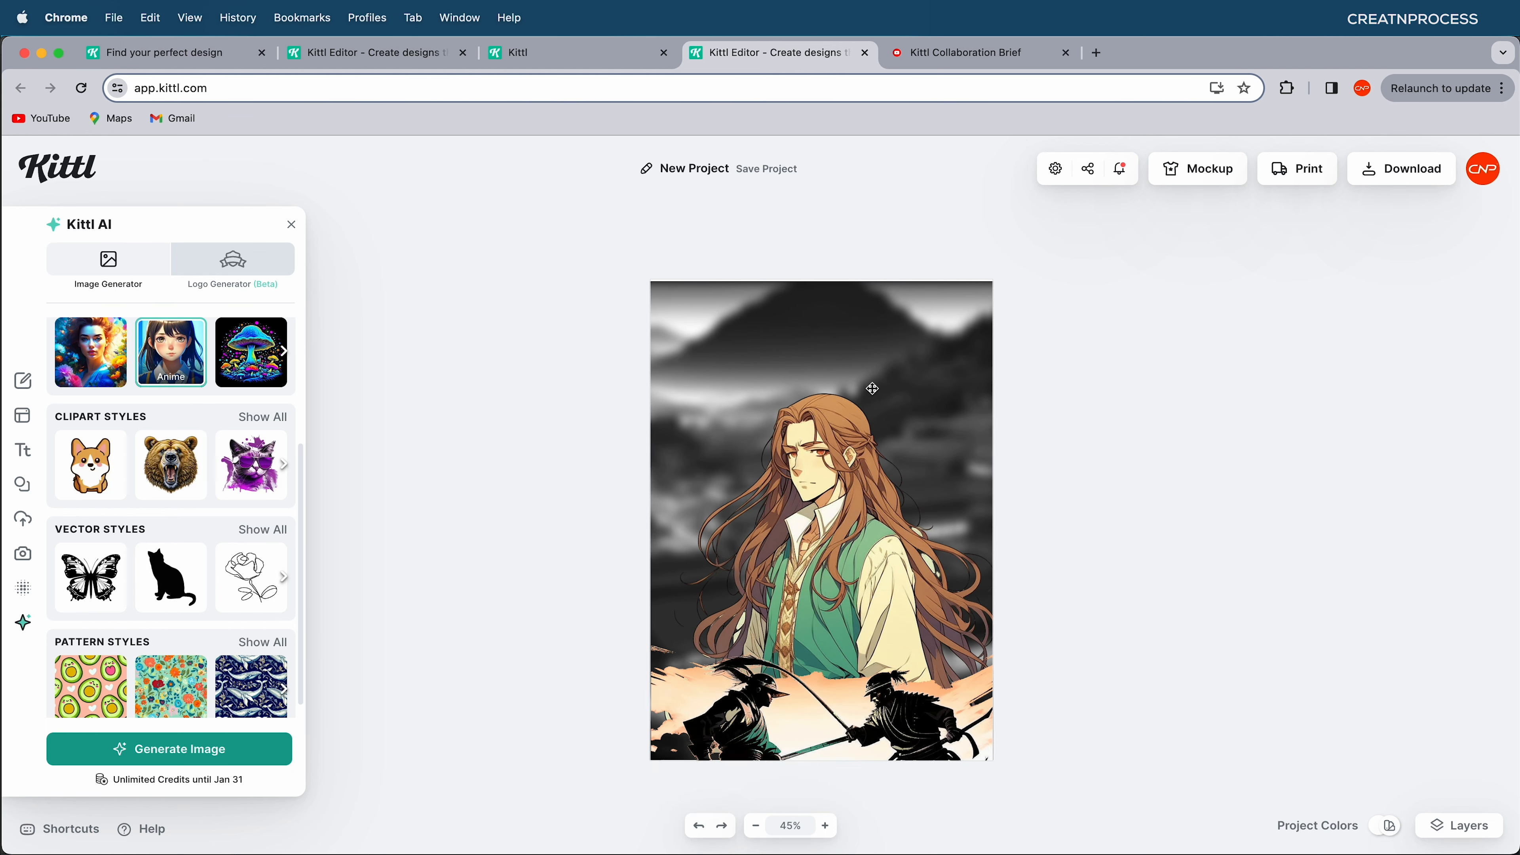
scroll(253, 427, up, 5)
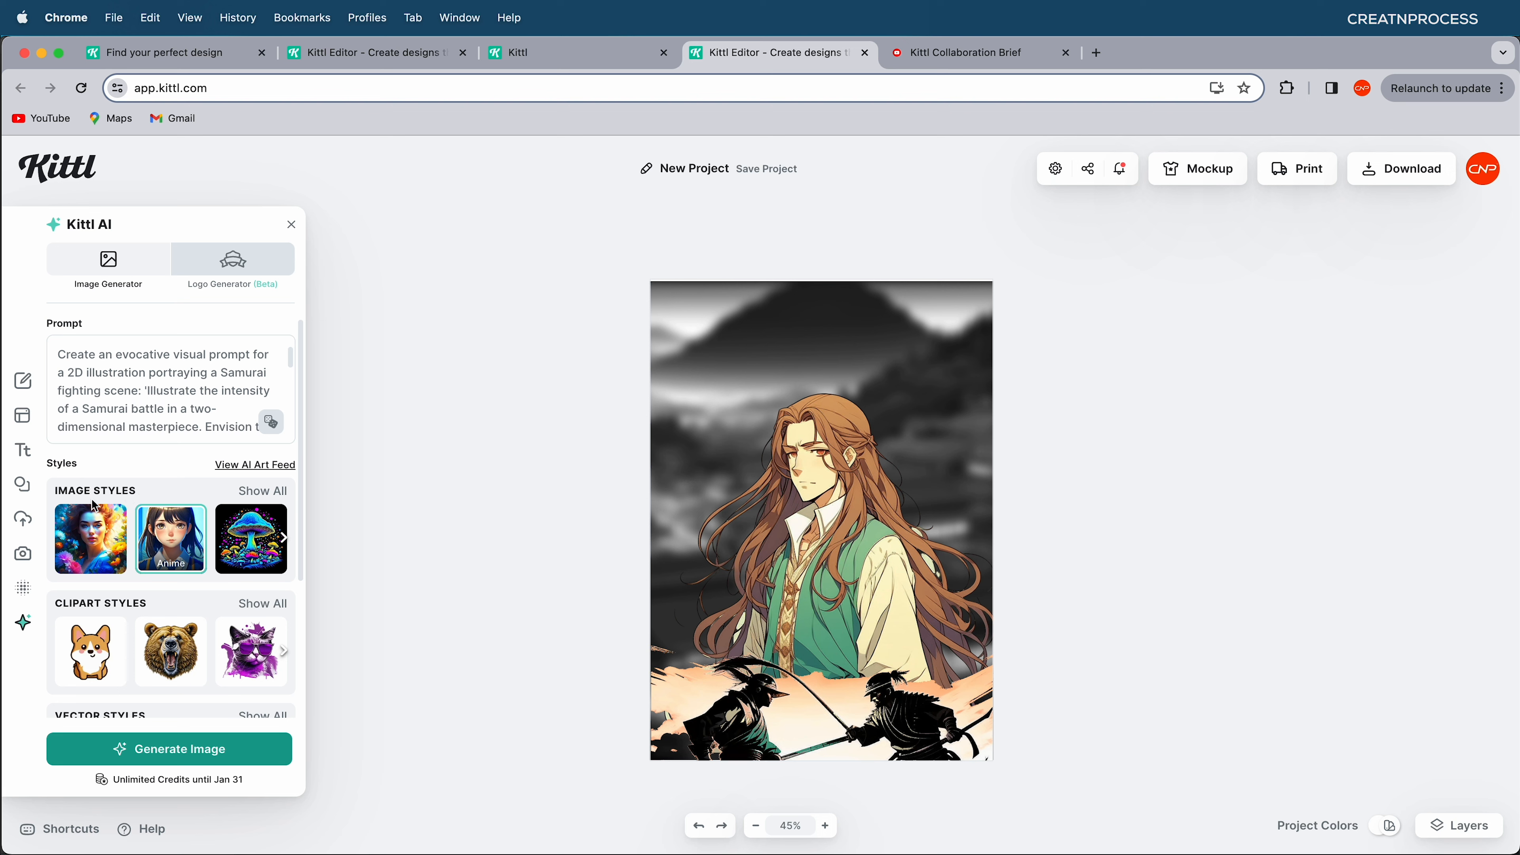
click(27, 492)
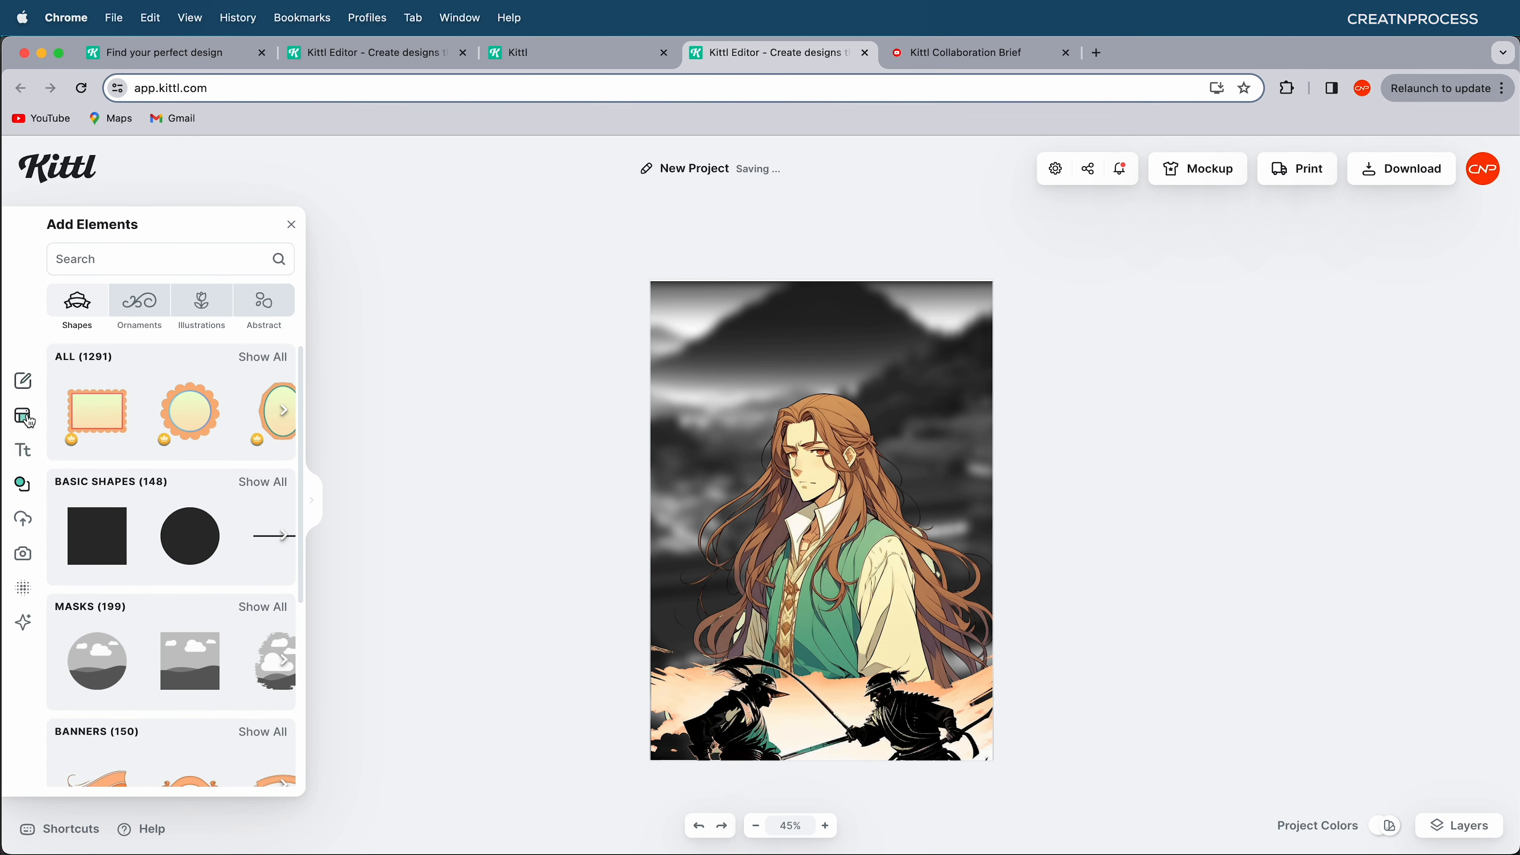
click(25, 417)
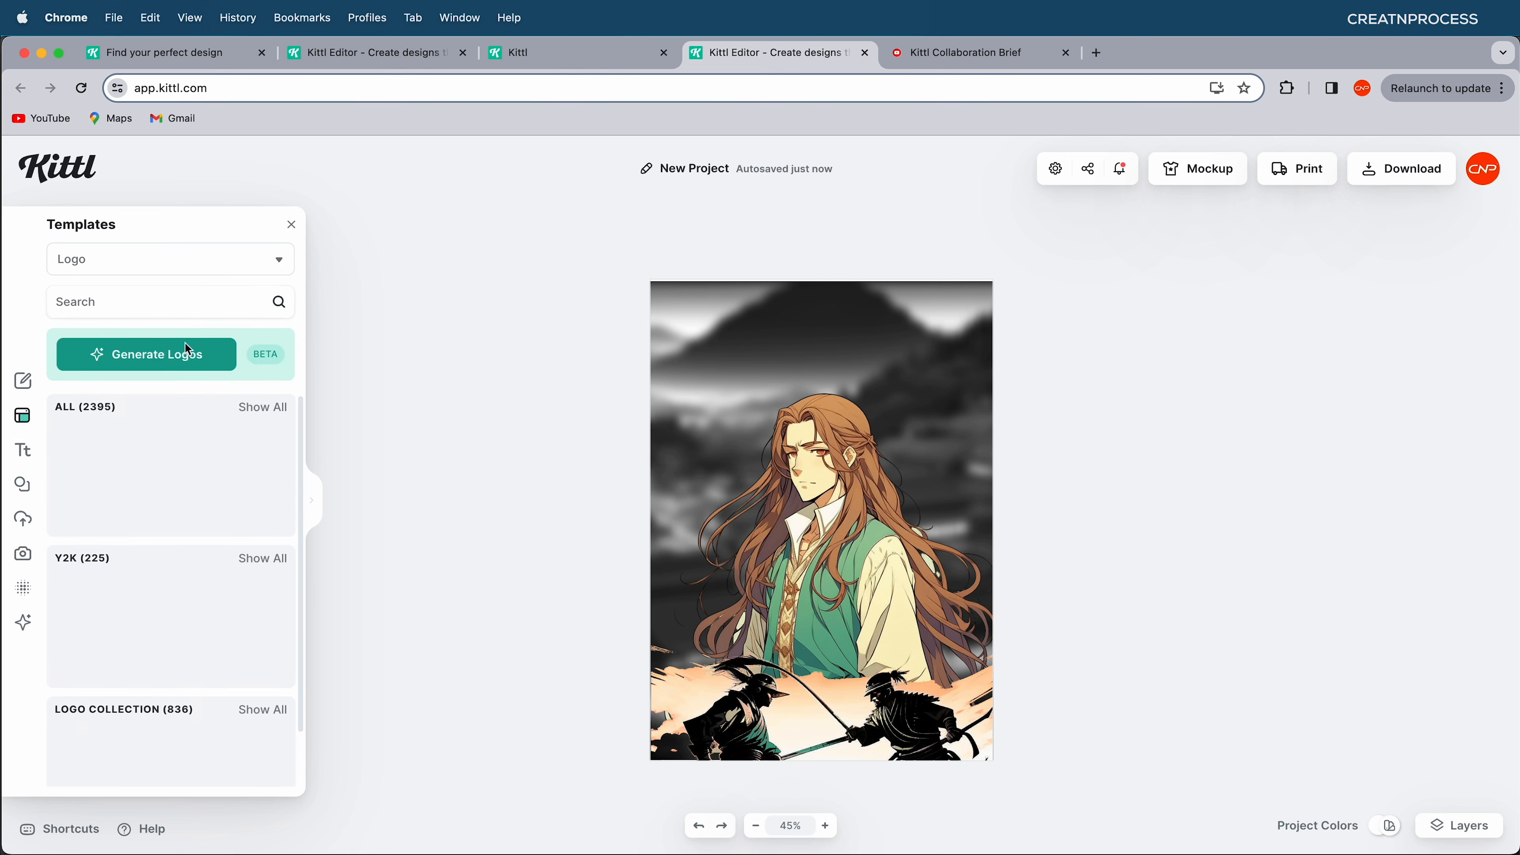
scroll(208, 612, down, 10)
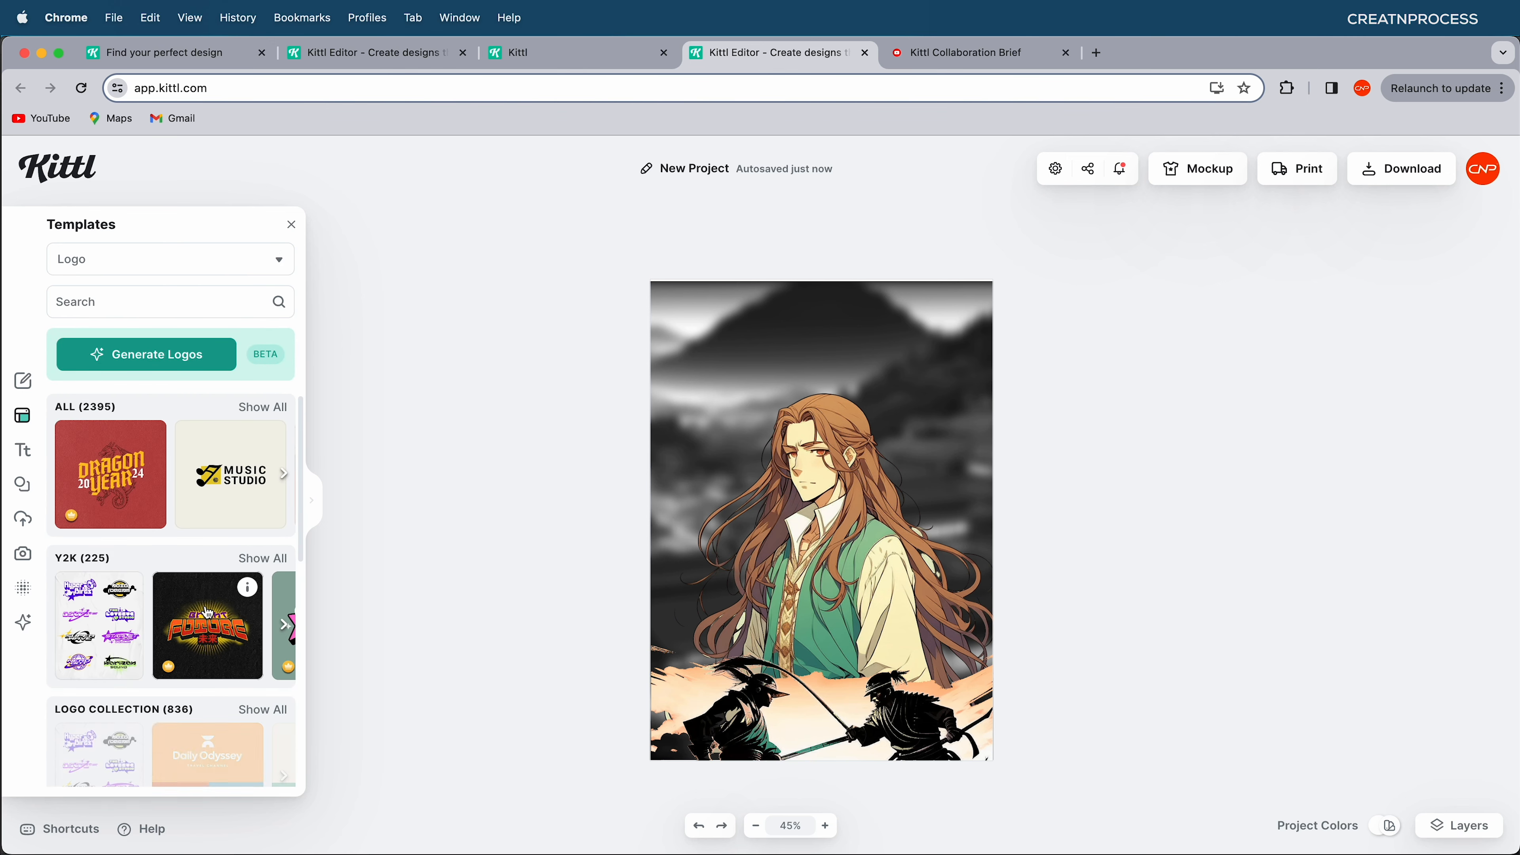
scroll(180, 592, down, 6)
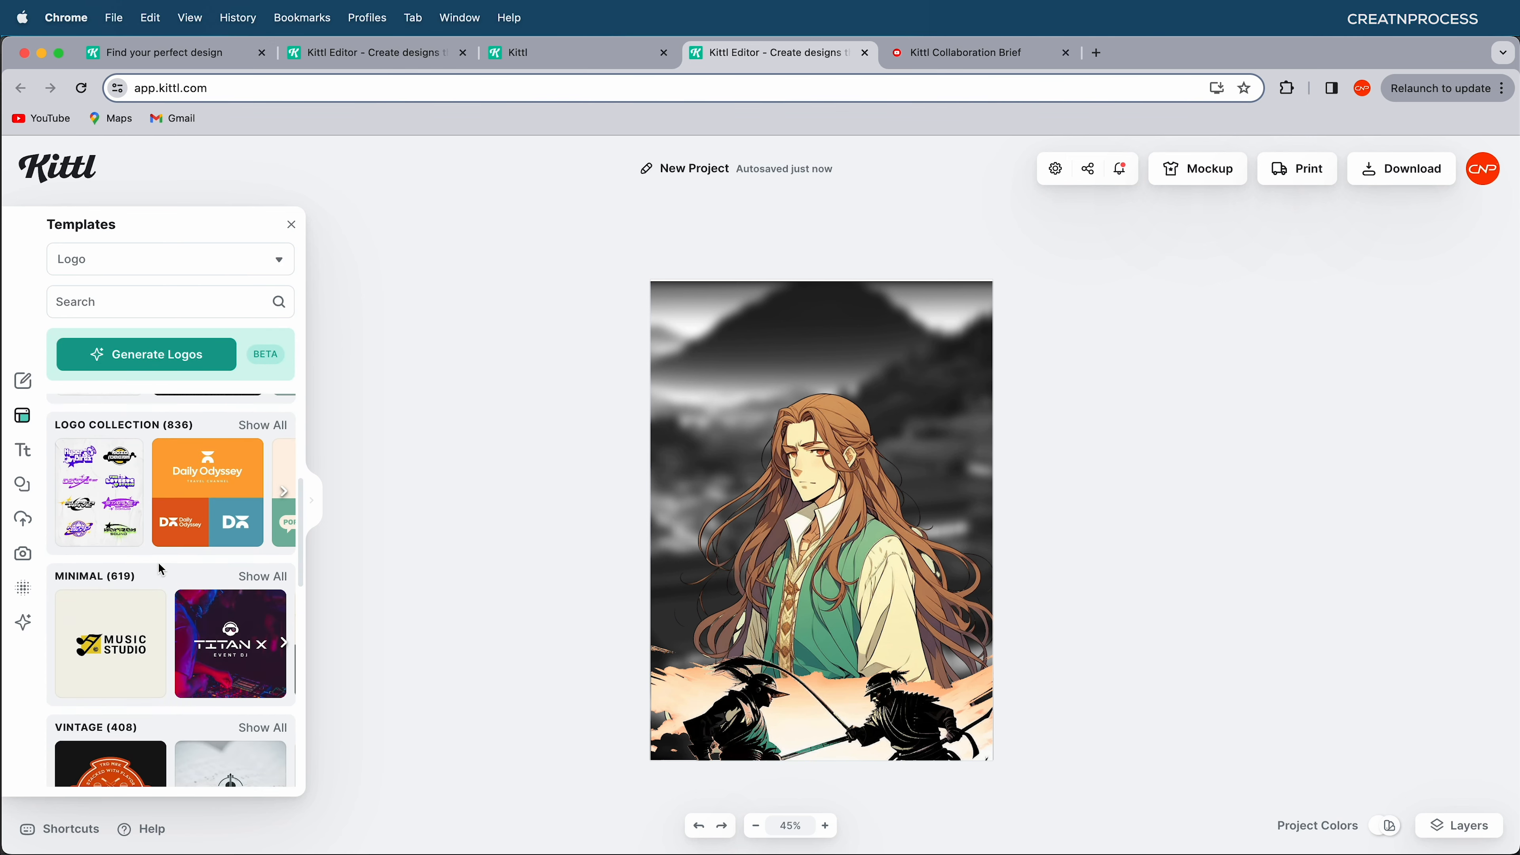
scroll(160, 570, down, 2)
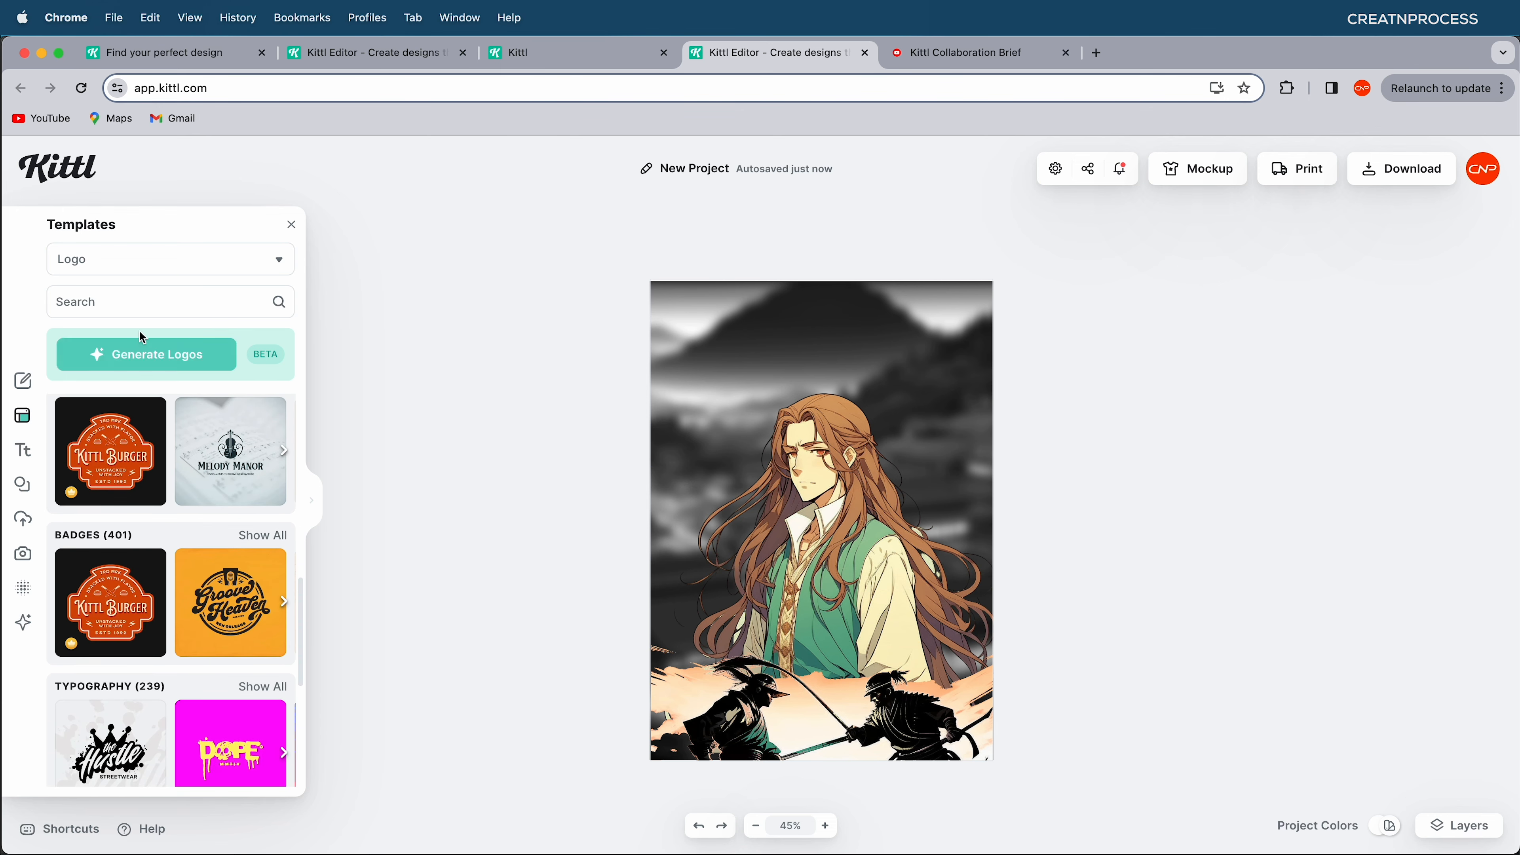
- Switch the template category to Labels, search it for "bike" and look through the designs
click(145, 301)
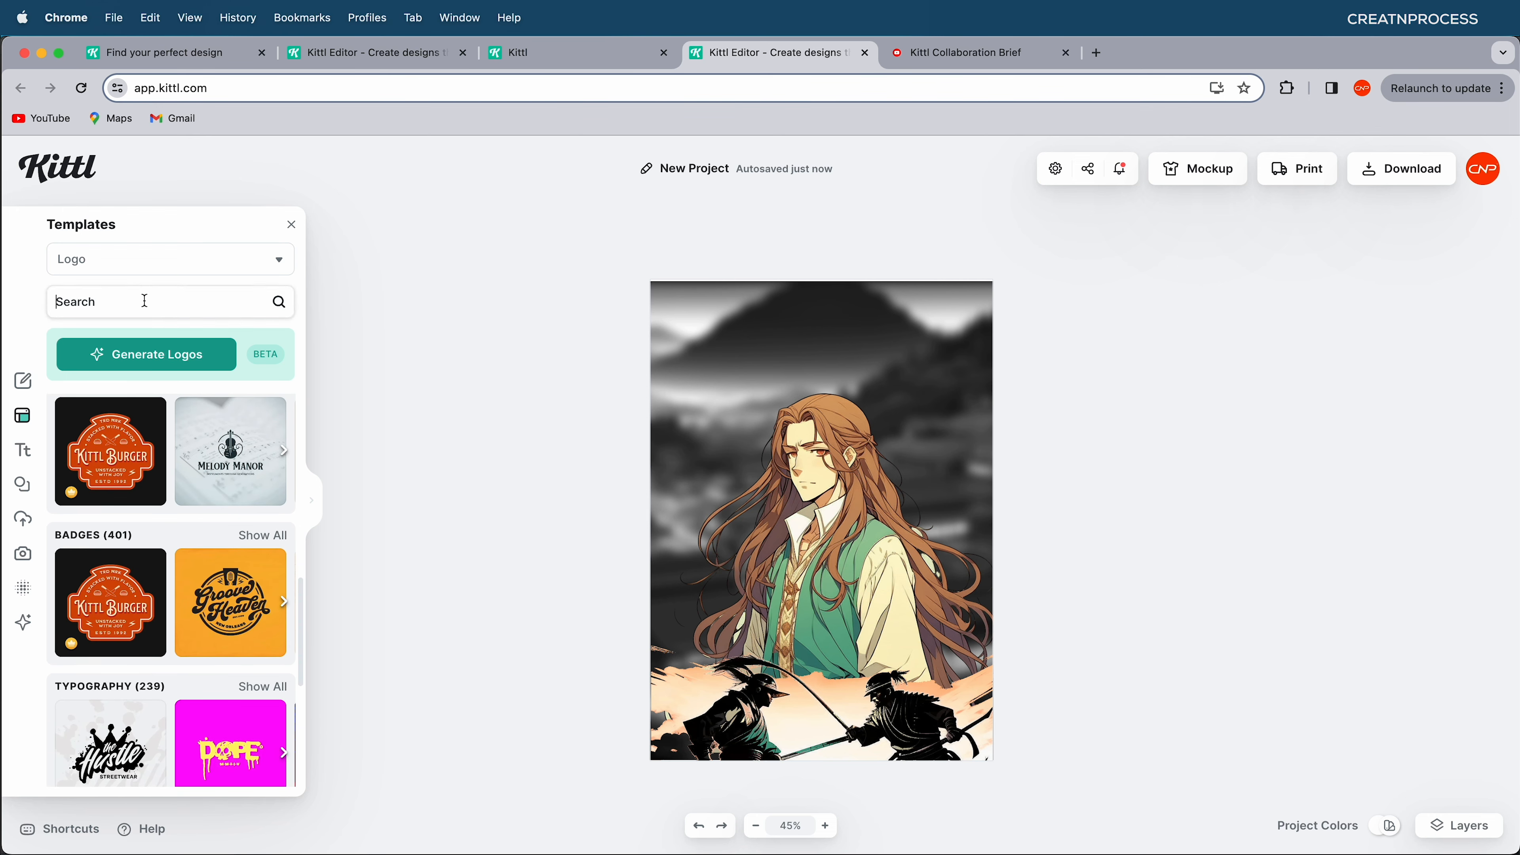
click(155, 266)
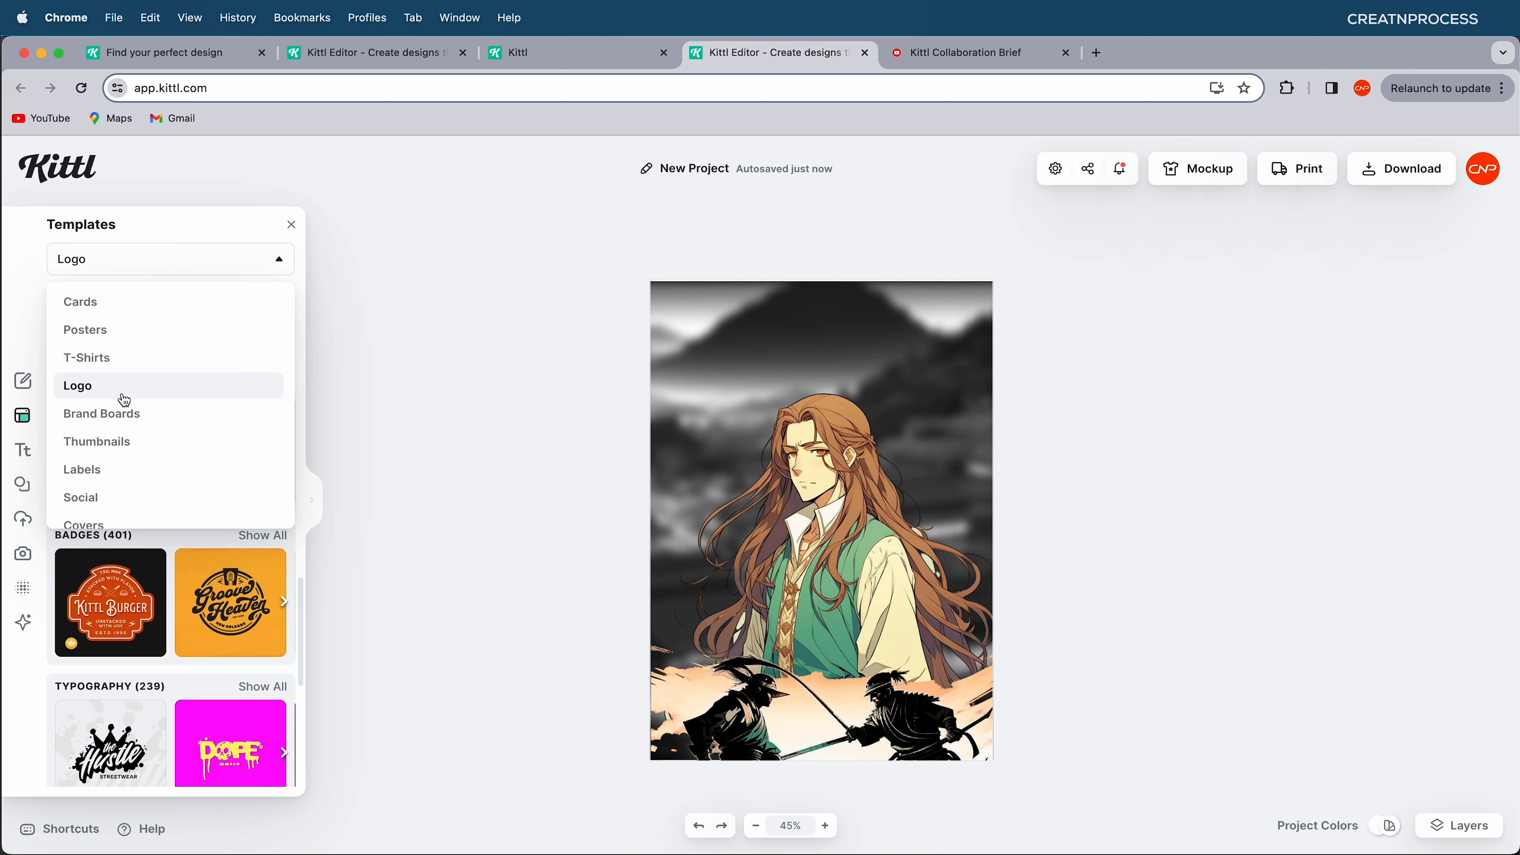
click(120, 470)
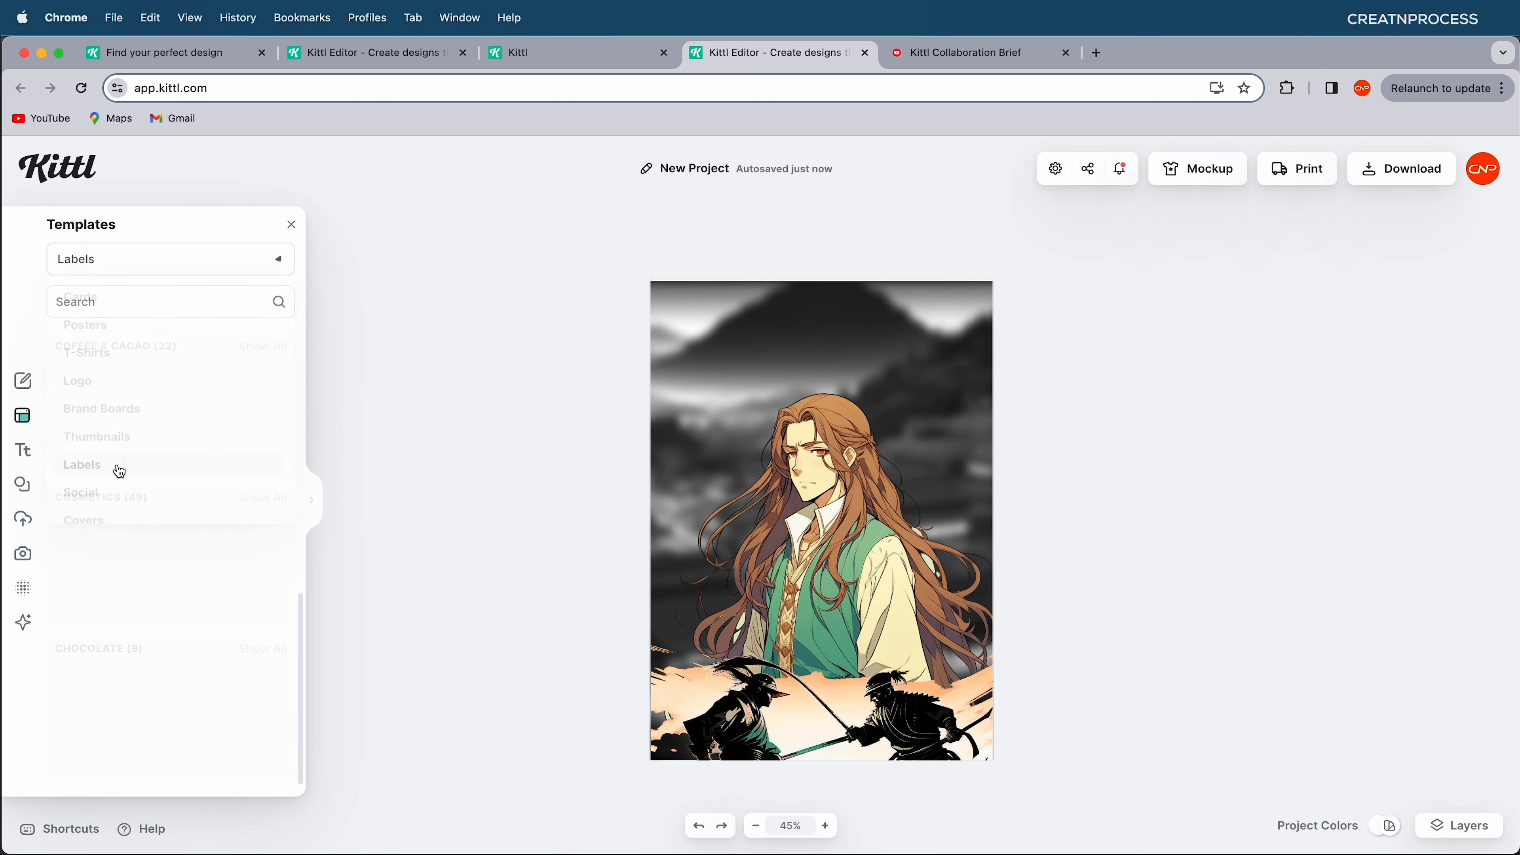
click(128, 313)
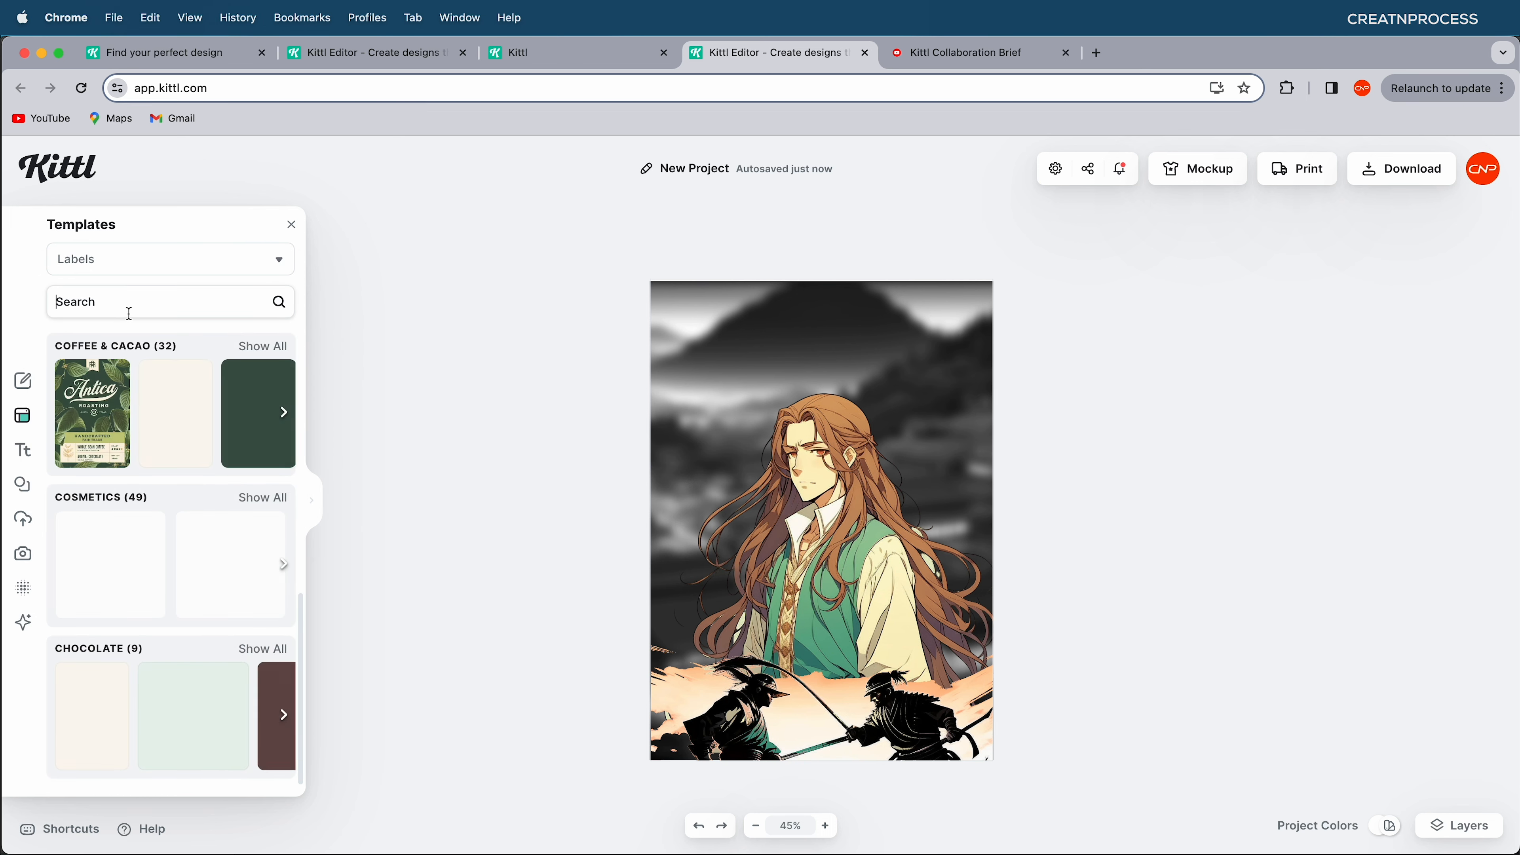
text(bike)
click(279, 302)
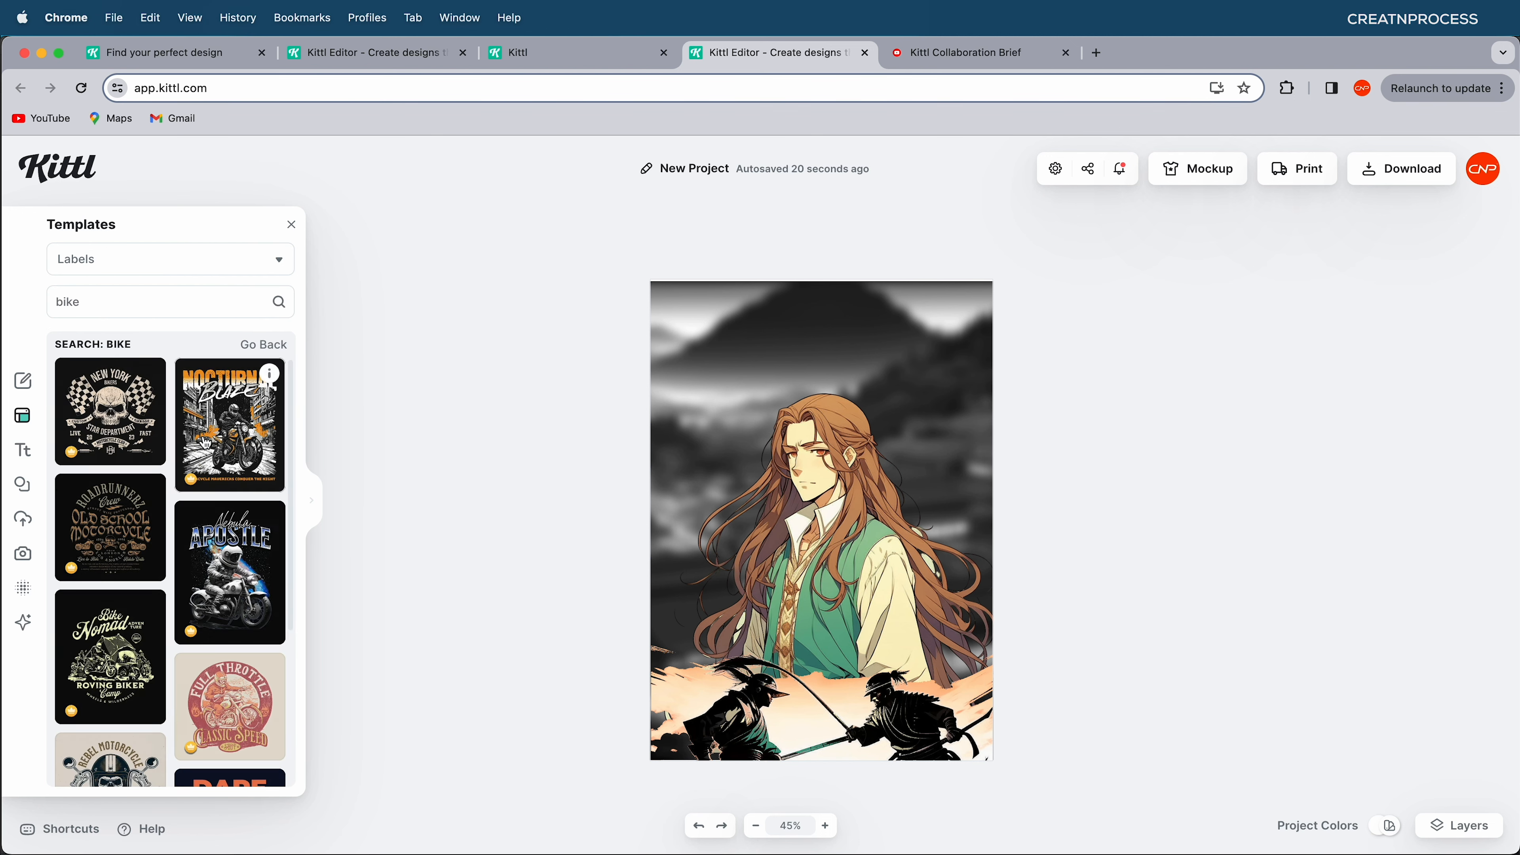
scroll(234, 598, down, 5)
scroll(234, 598, up, 4)
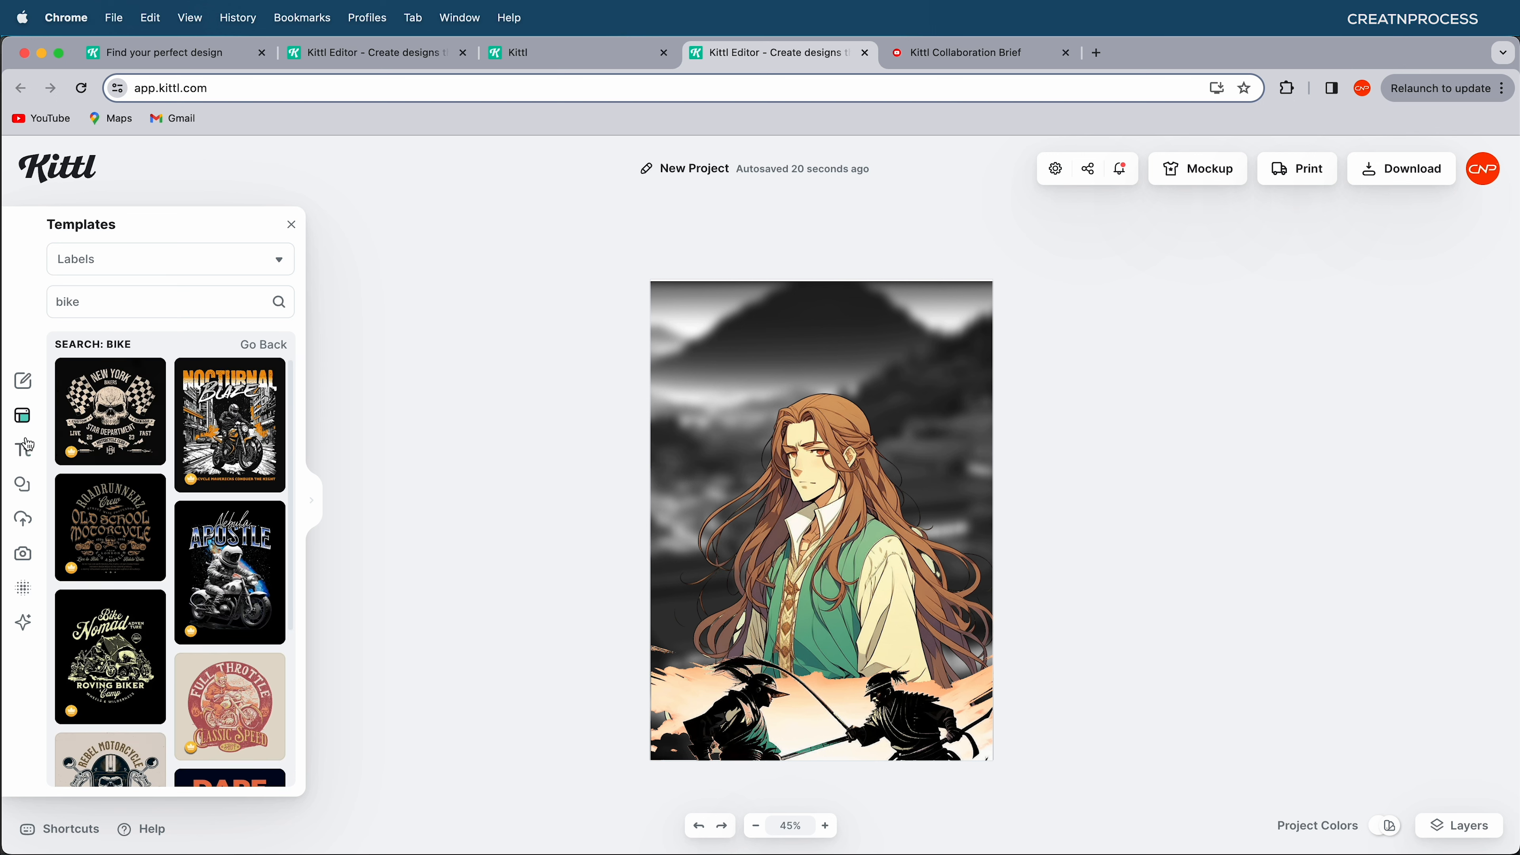
- Browse the ready-made text designs, including the Paragraphs, Titles, Decorated and Badges groups
click(25, 461)
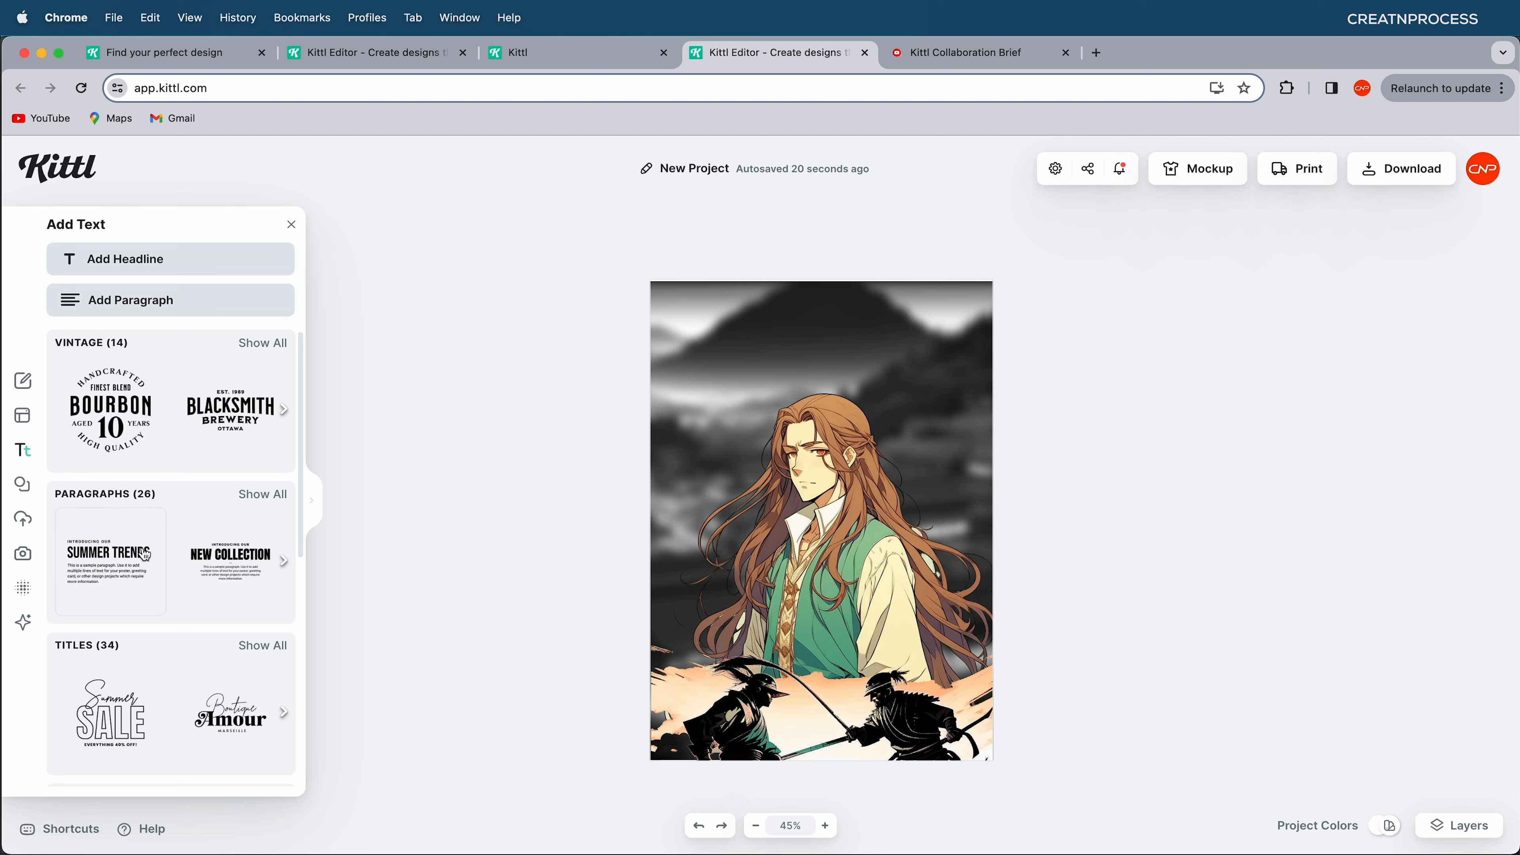
scroll(152, 566, down, 6)
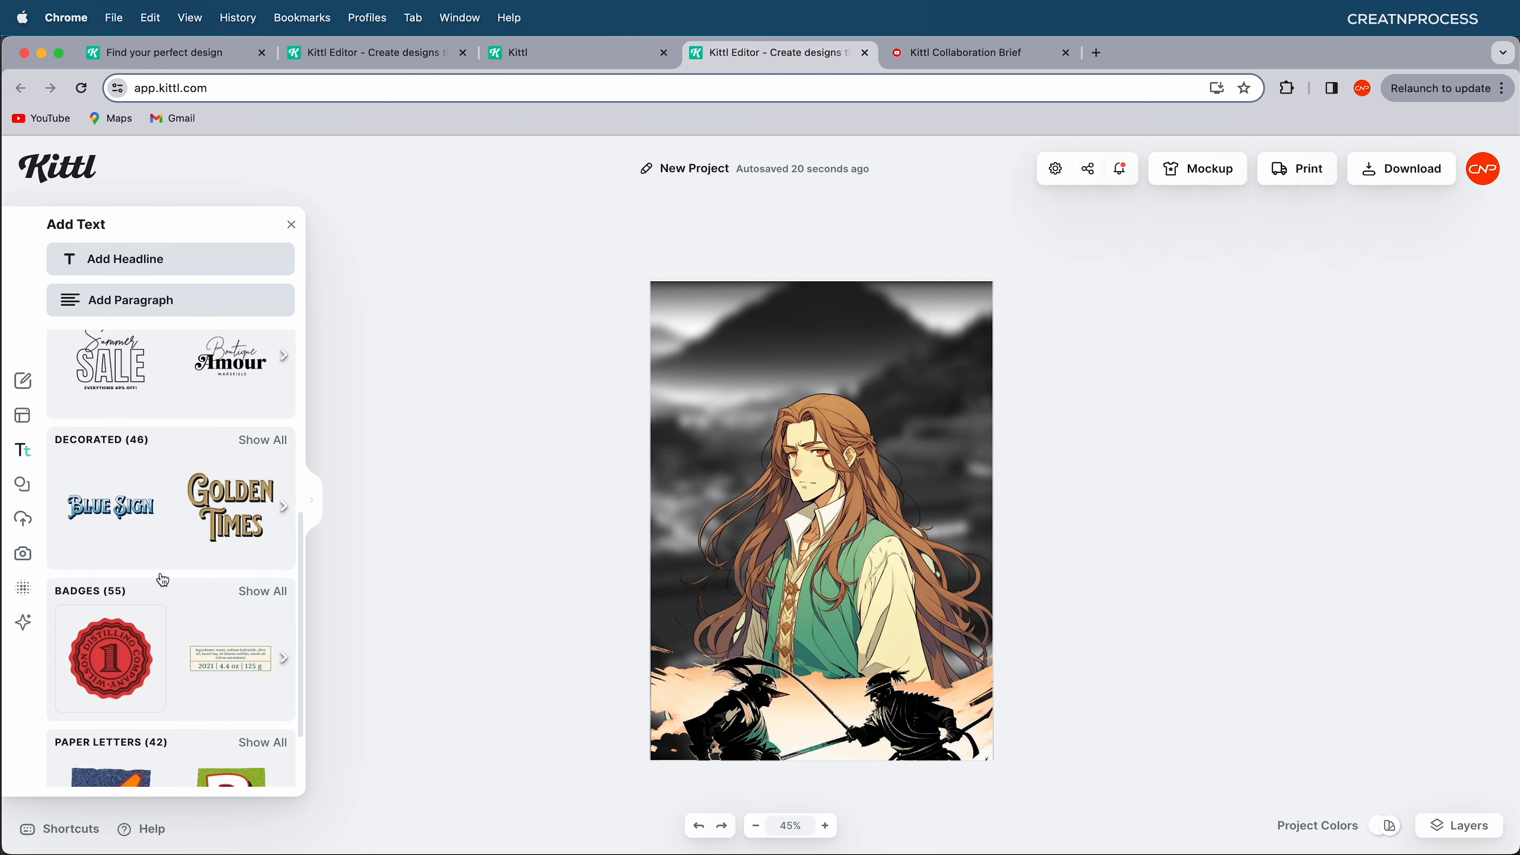
scroll(163, 579, up, 5)
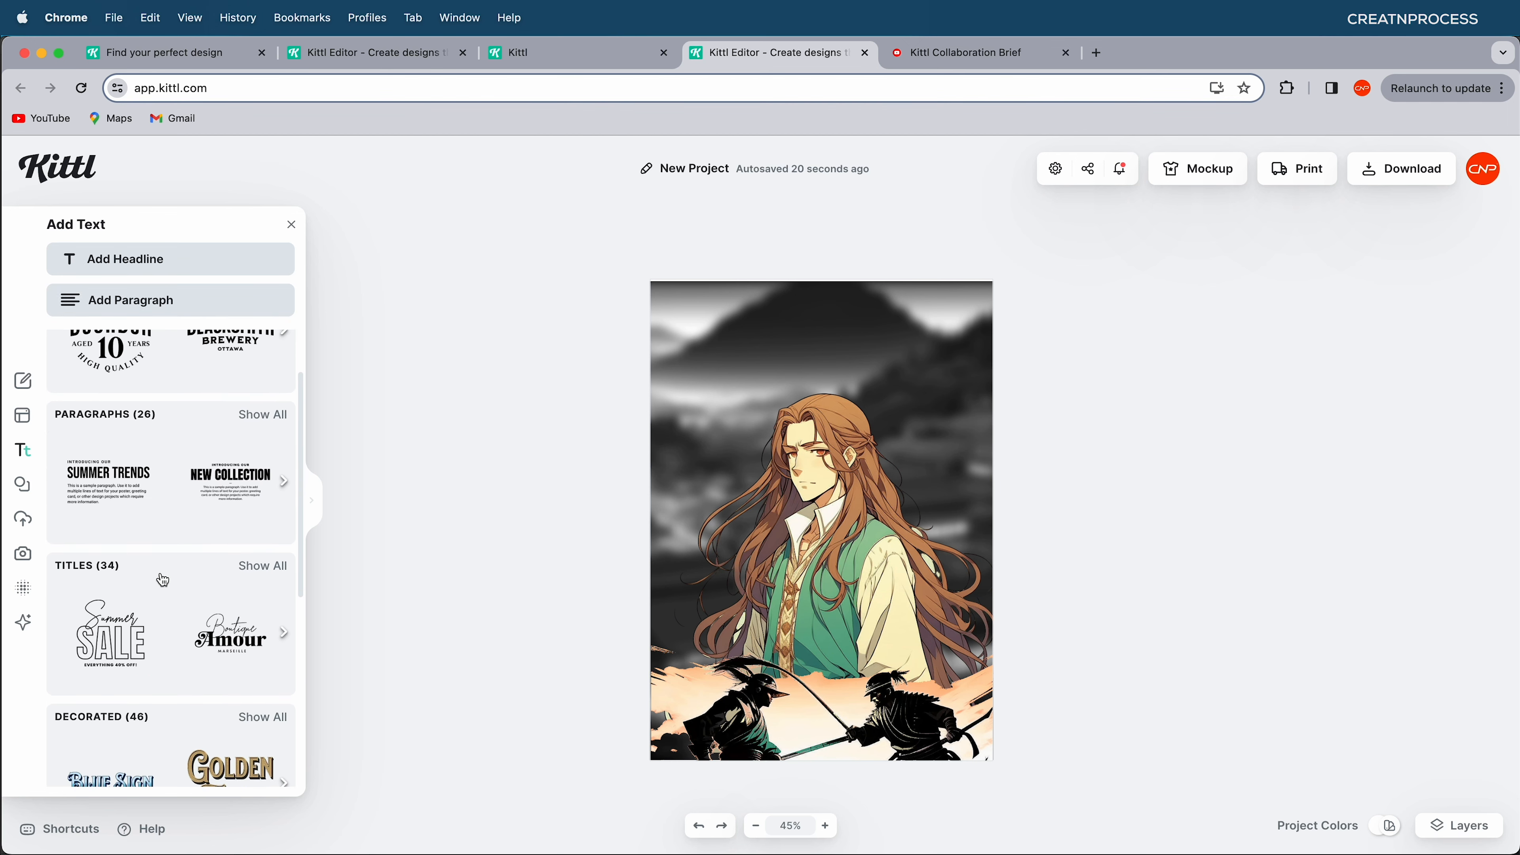
- Add a square from the basic shapes and stretch it to cover the whole artboard
click(29, 494)
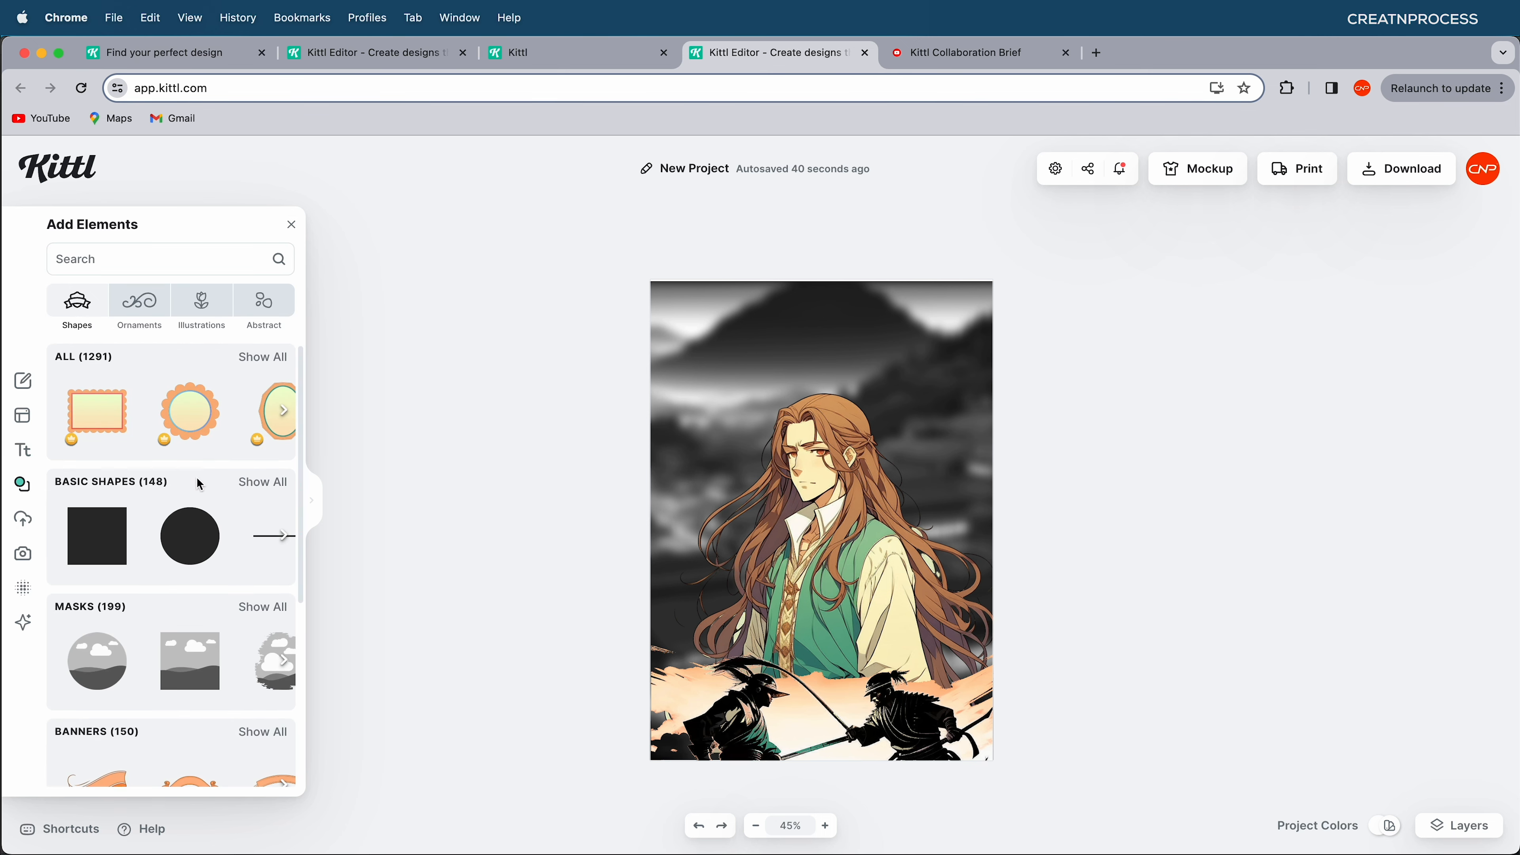
scroll(197, 477, down, 4)
scroll(196, 477, down, 2)
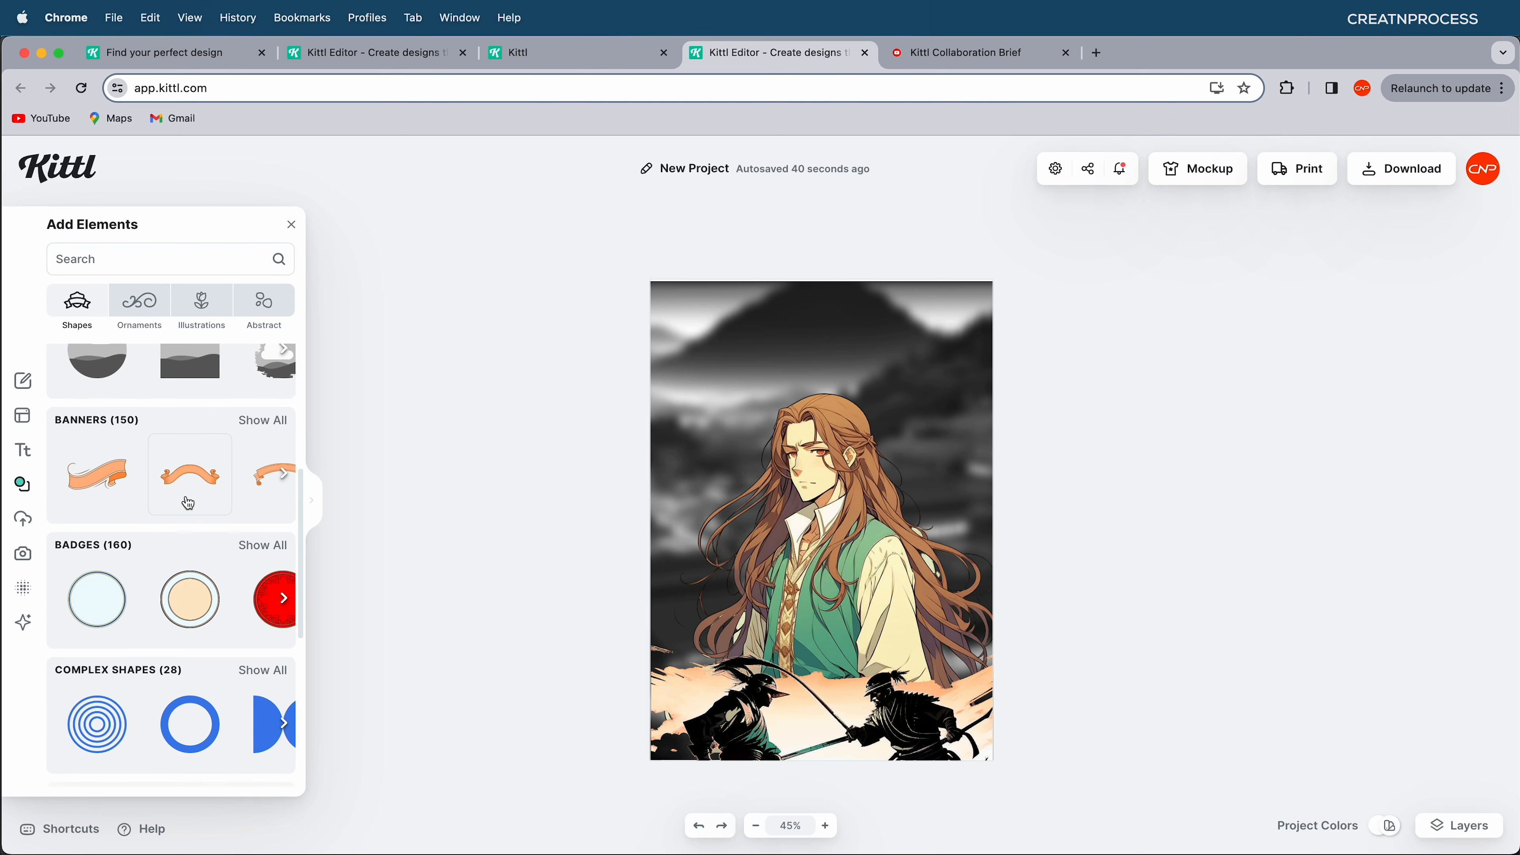
scroll(184, 547, up, 5)
scroll(184, 547, up, 2)
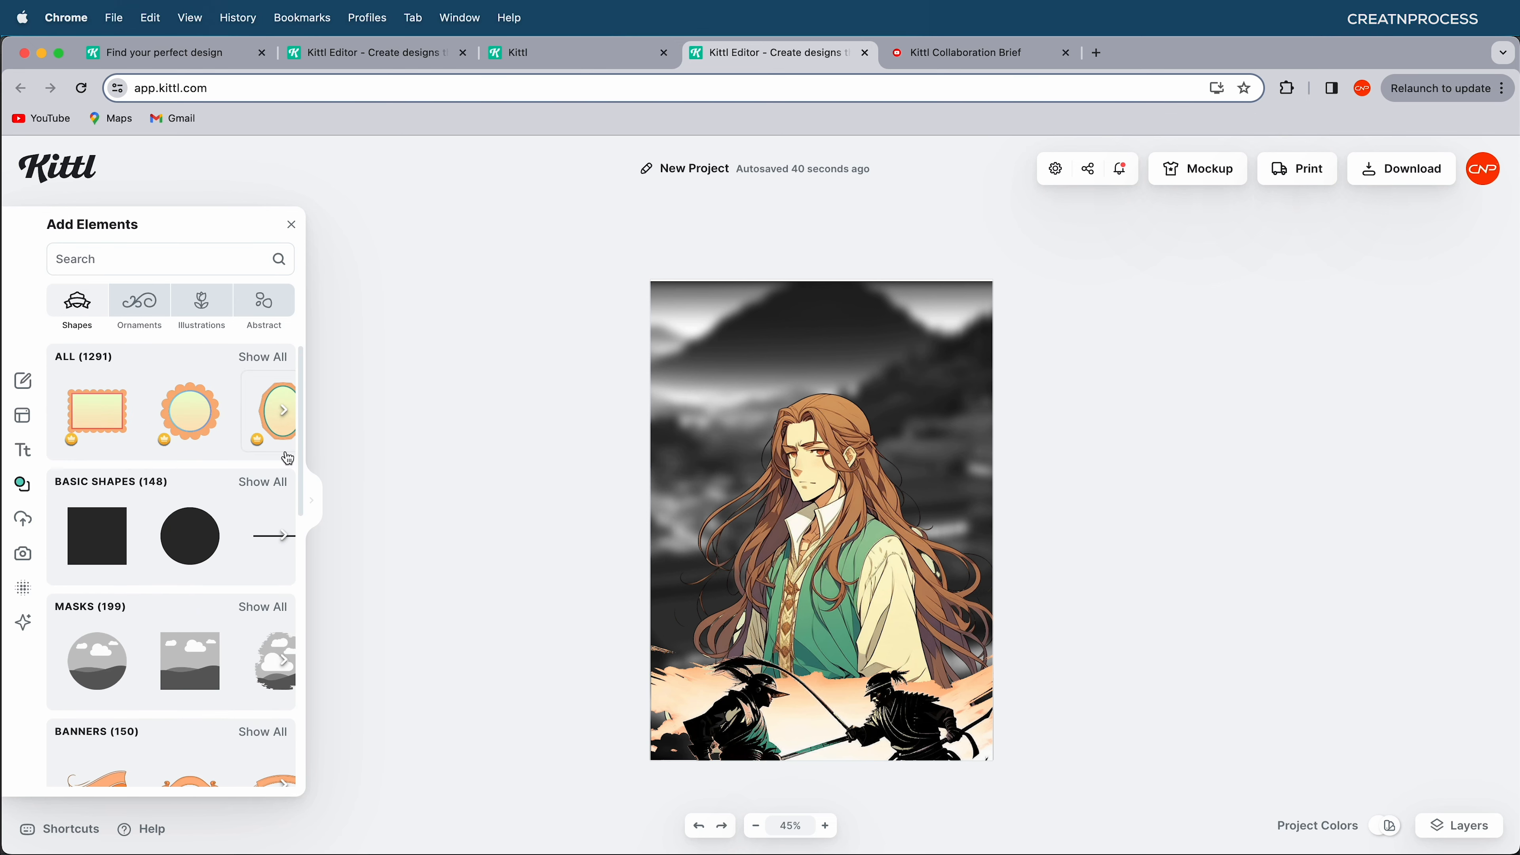
click(94, 550)
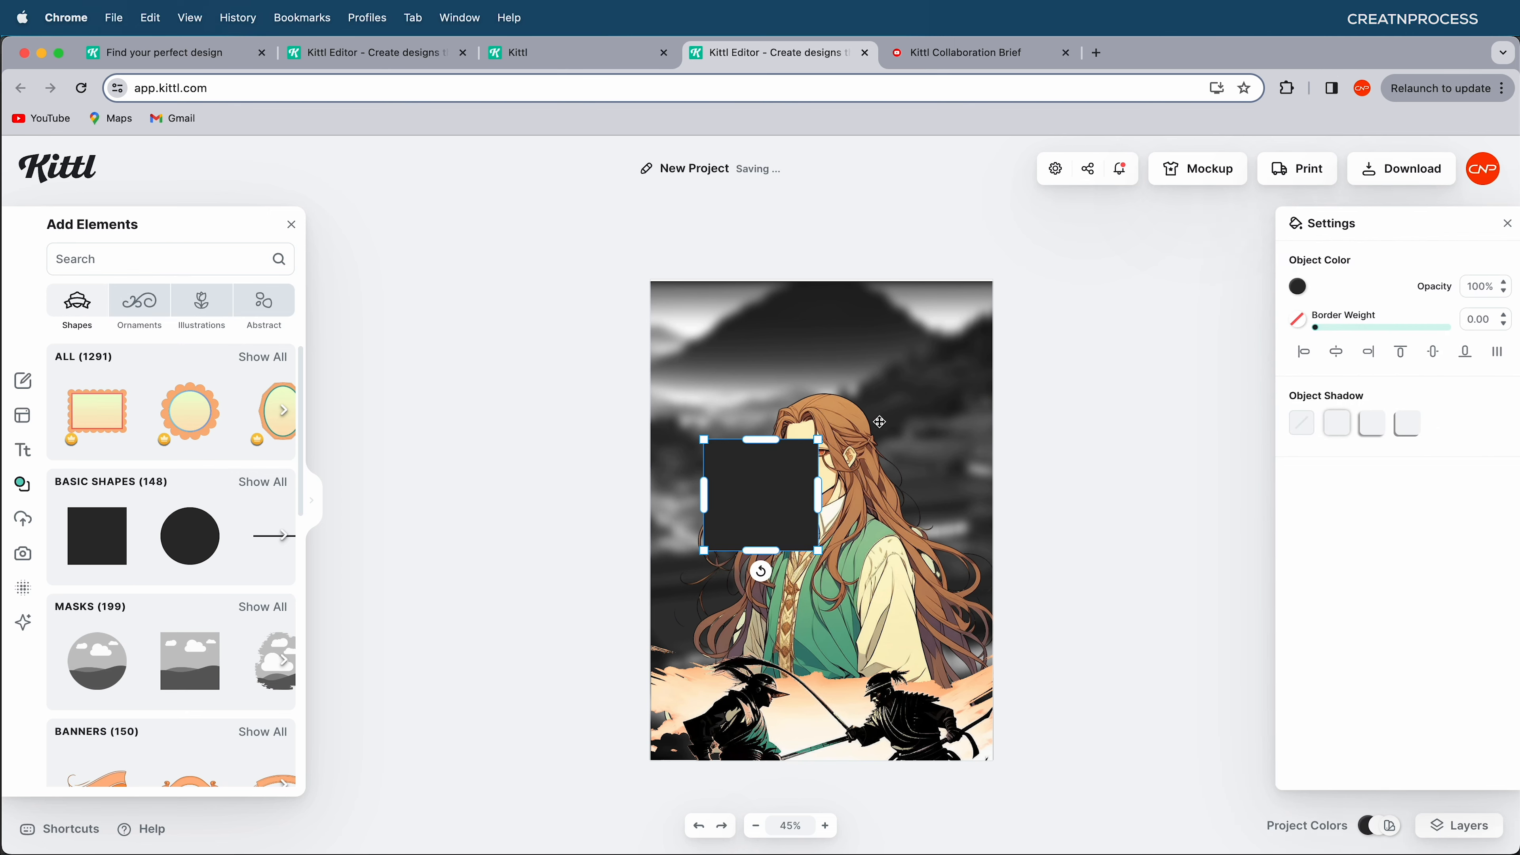
drag(773, 441, 773, 282)
drag(770, 551, 767, 761)
drag(704, 520, 648, 520)
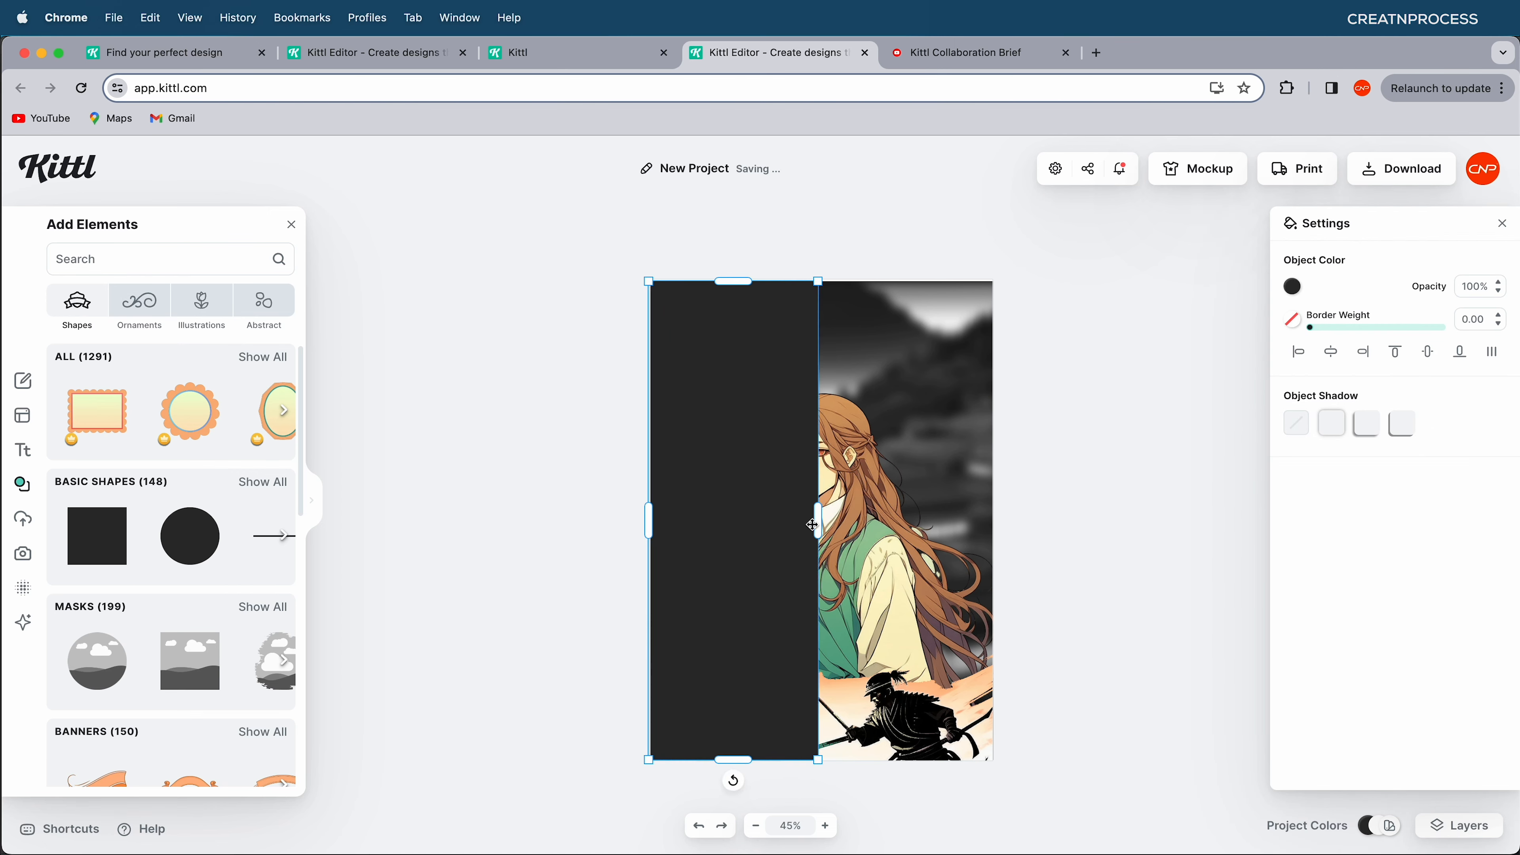
drag(817, 521, 1001, 525)
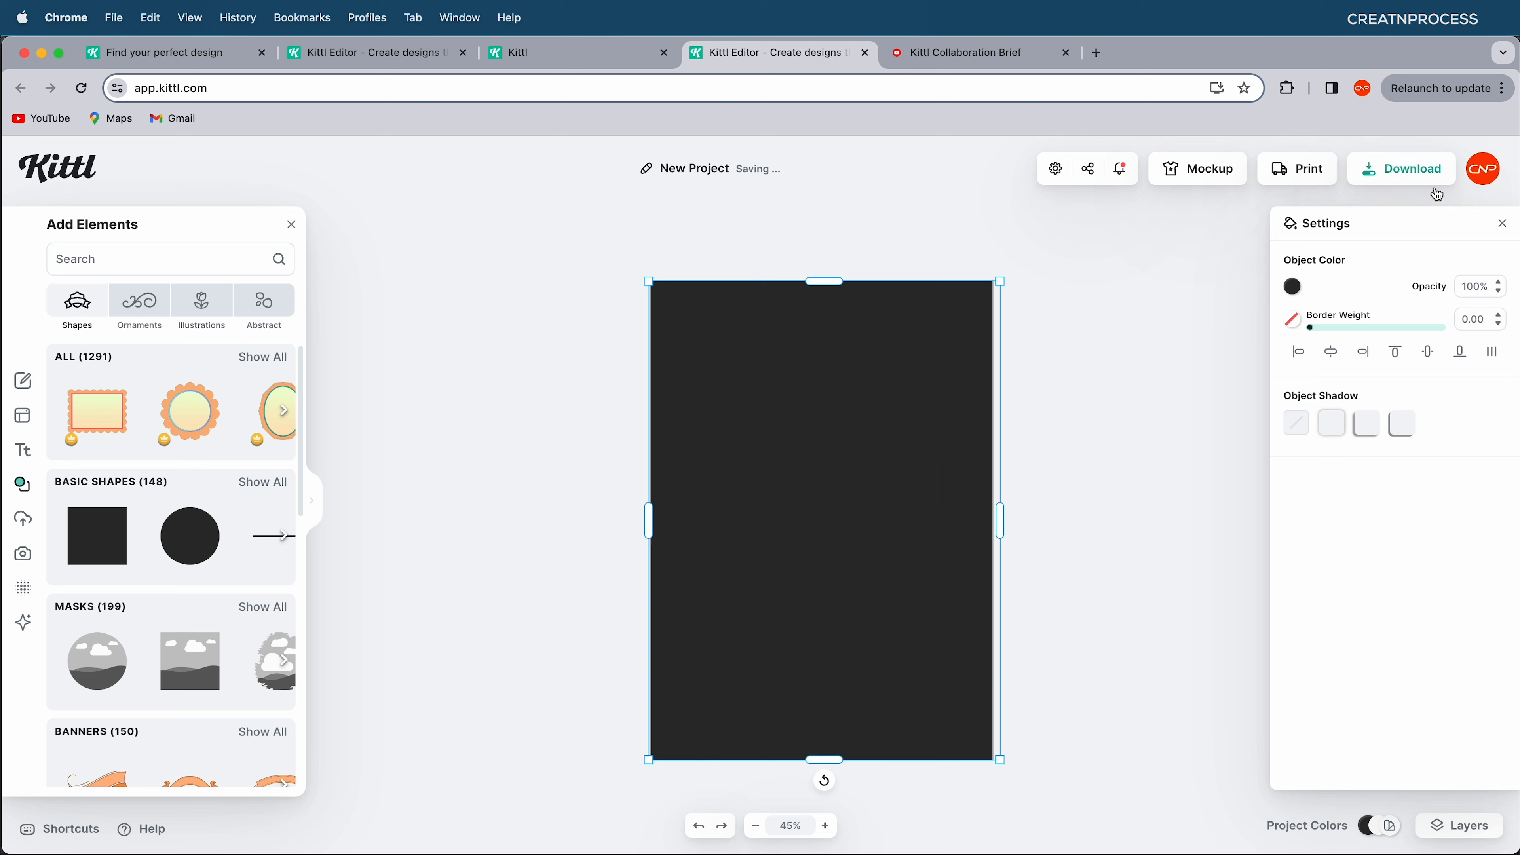
- Change the artboard-sized rectangle's solid color to a dark reddish brown
click(1293, 286)
click(1198, 415)
click(1077, 487)
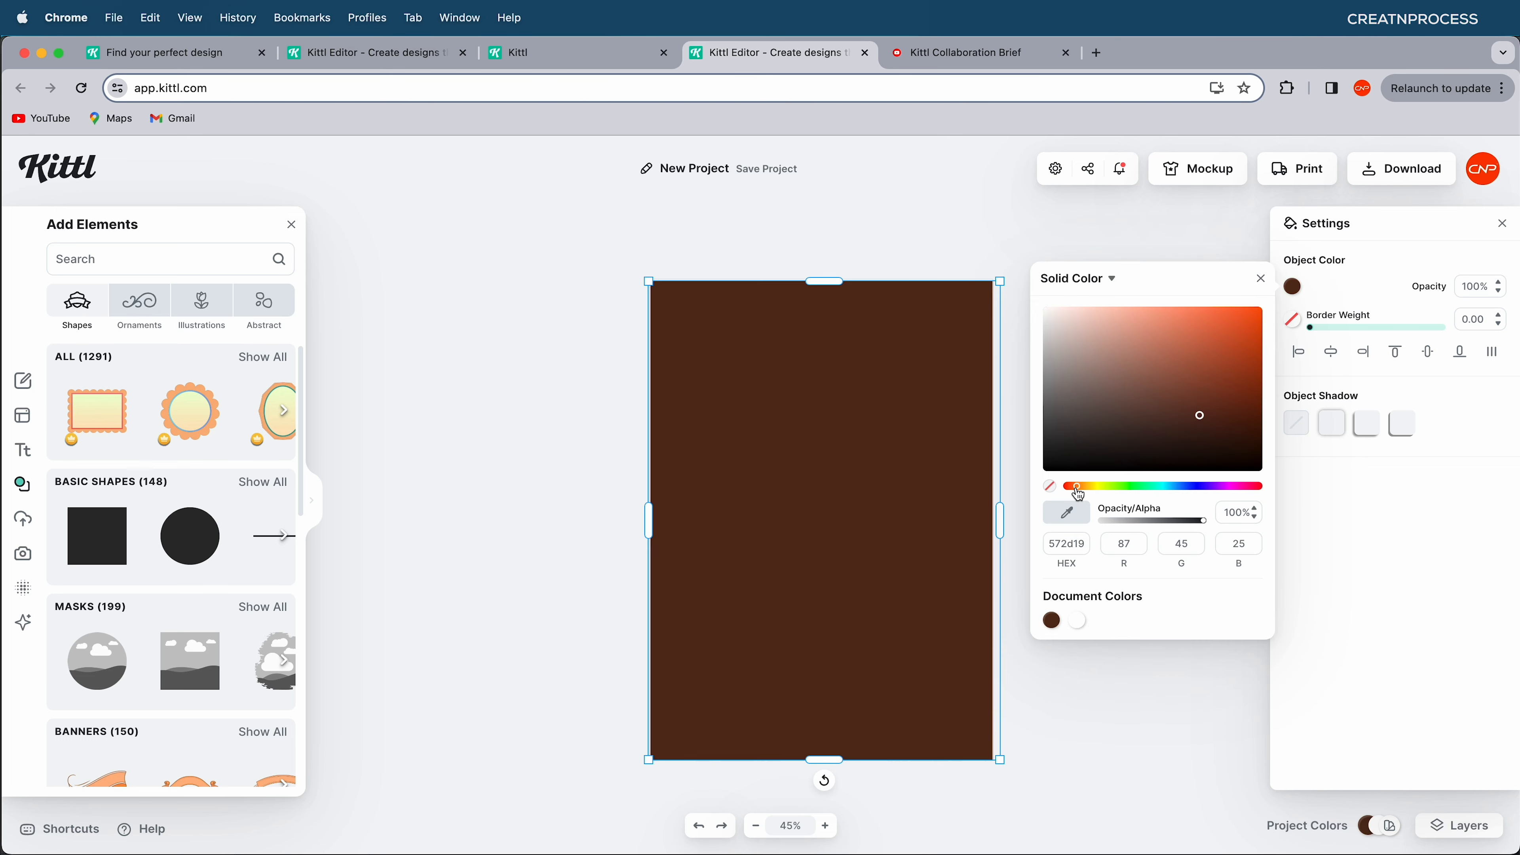
click(1182, 410)
drag(1180, 406, 1195, 418)
click(1402, 233)
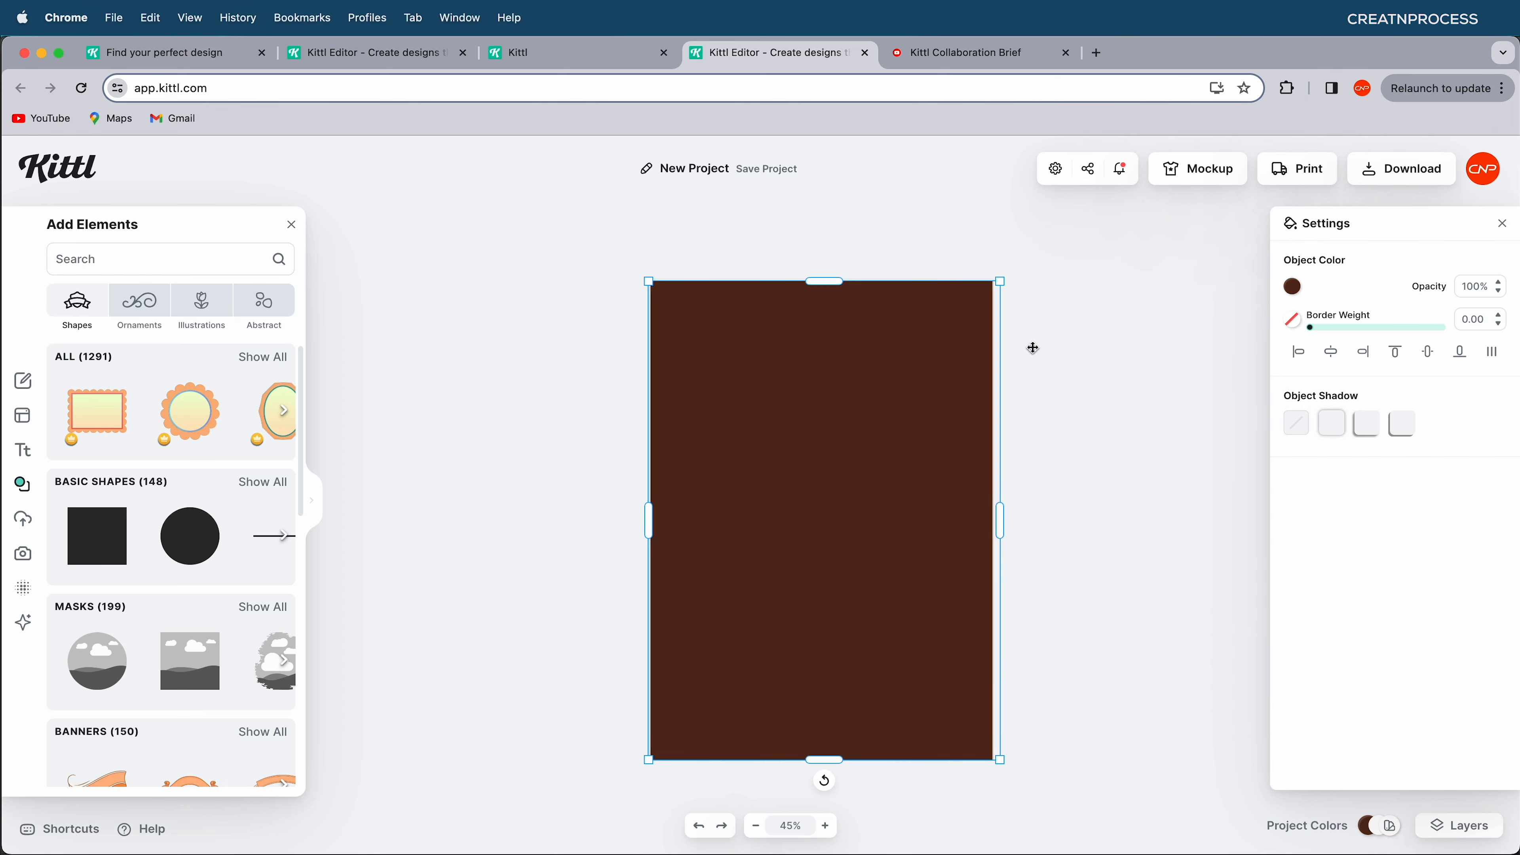
- Send the brown rectangle to the back and set the blurred village image's blending mode to Soft Light
right_click(969, 362)
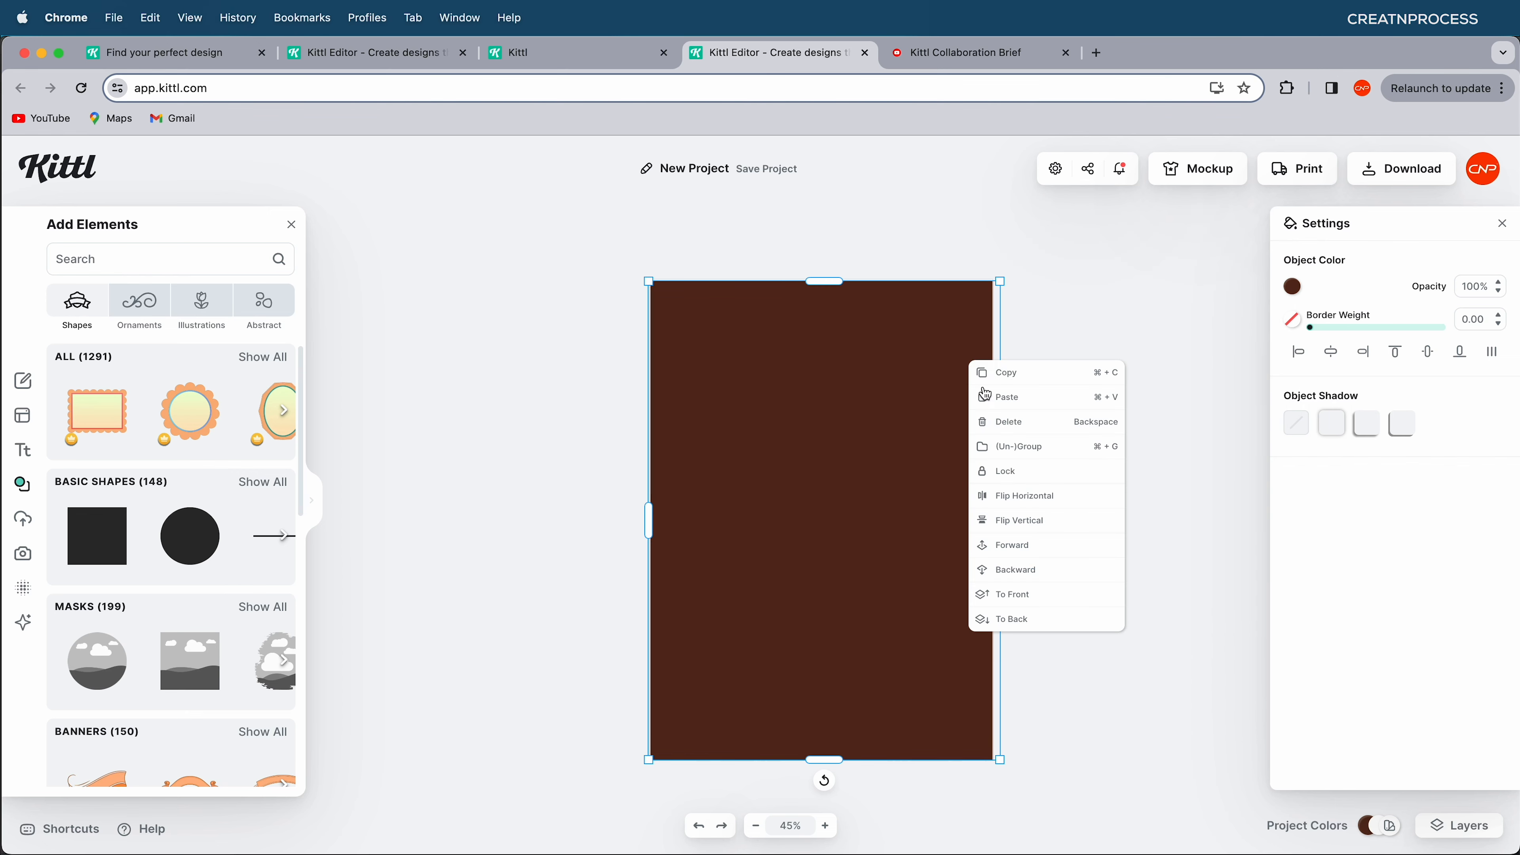
click(1024, 620)
double_click(932, 438)
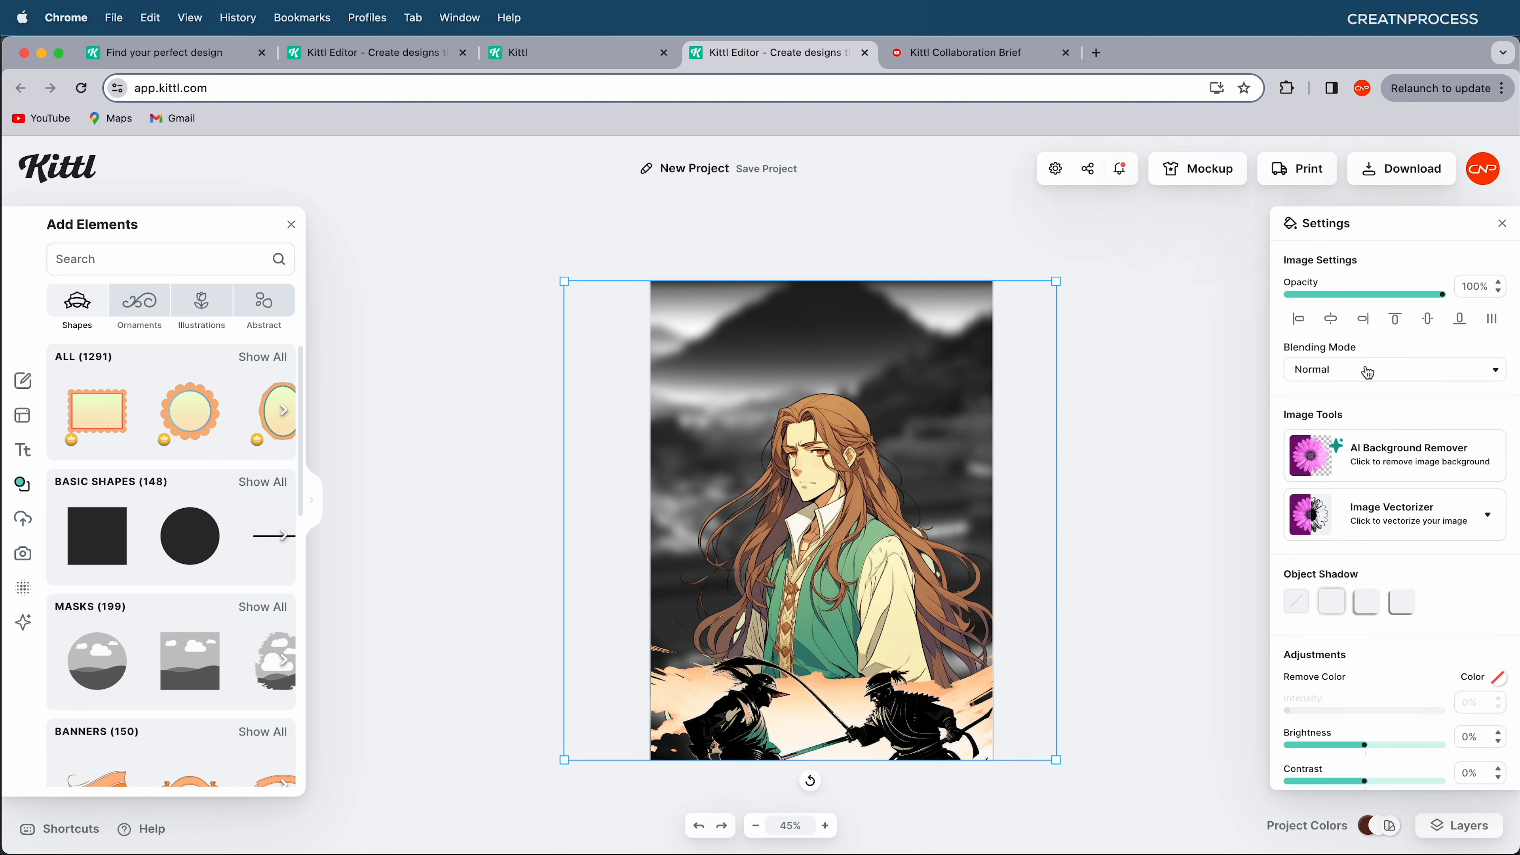
click(1377, 368)
click(1338, 519)
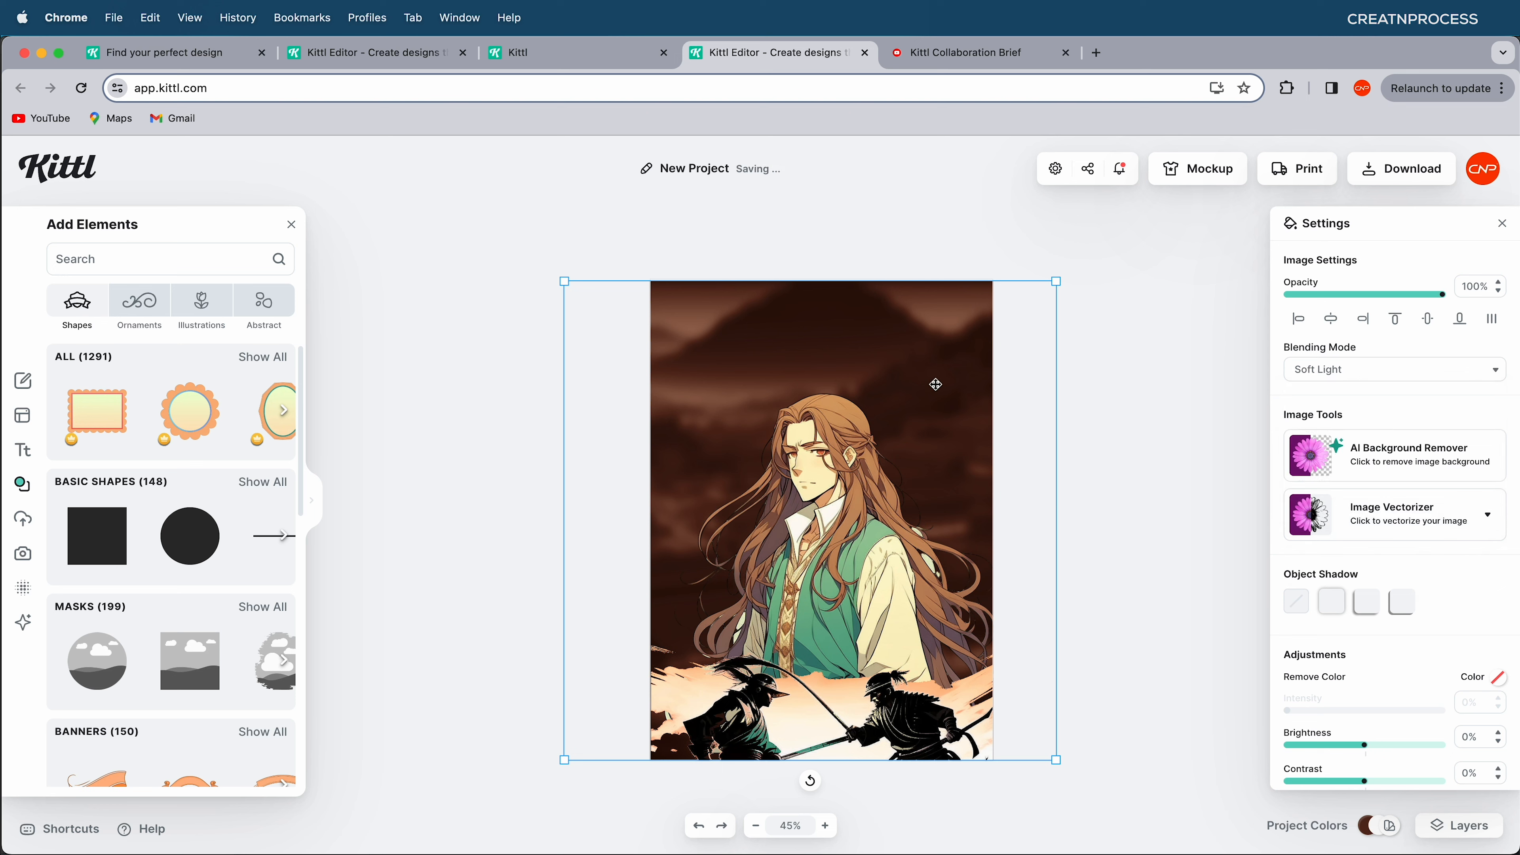
- Nudge the blurred village image slightly and shift the rectangle behind it to a duller, less red dark brown solid color
drag(929, 356, 929, 366)
click(940, 285)
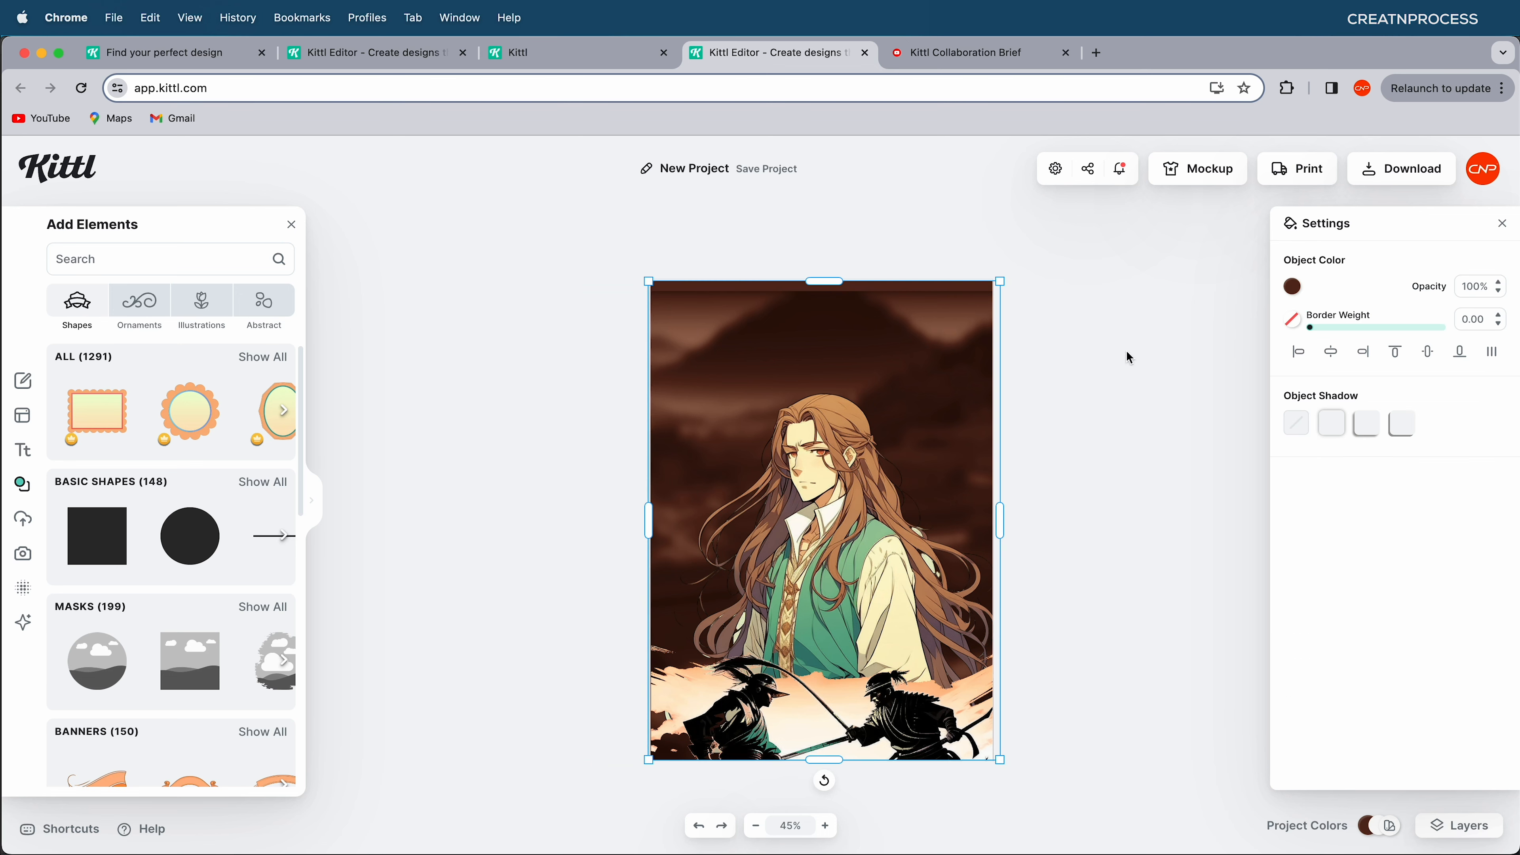
click(1295, 292)
drag(1188, 405, 1163, 426)
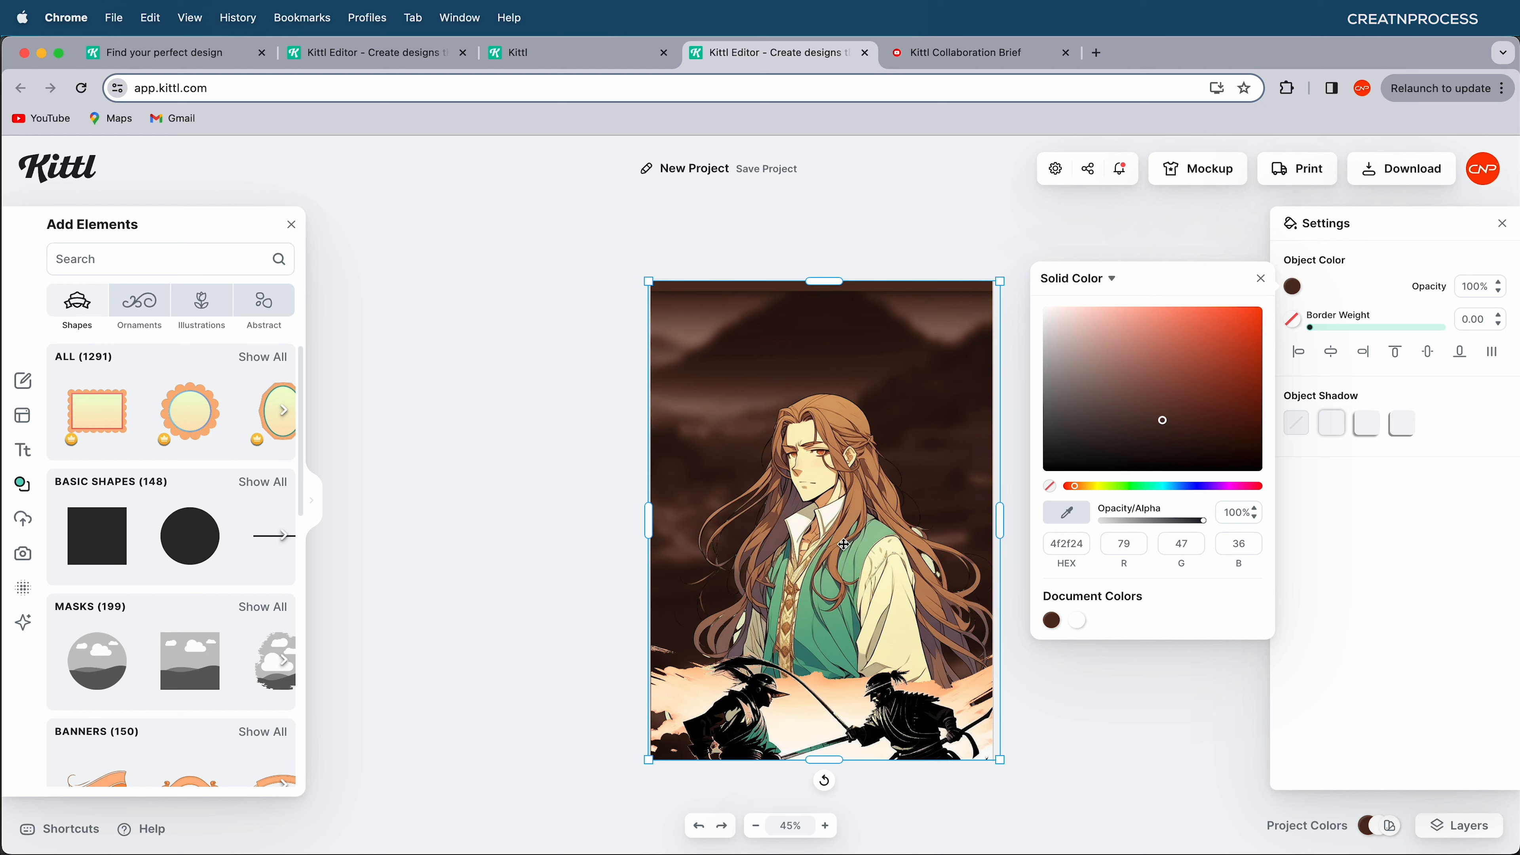
drag(1166, 423, 1162, 425)
click(1052, 203)
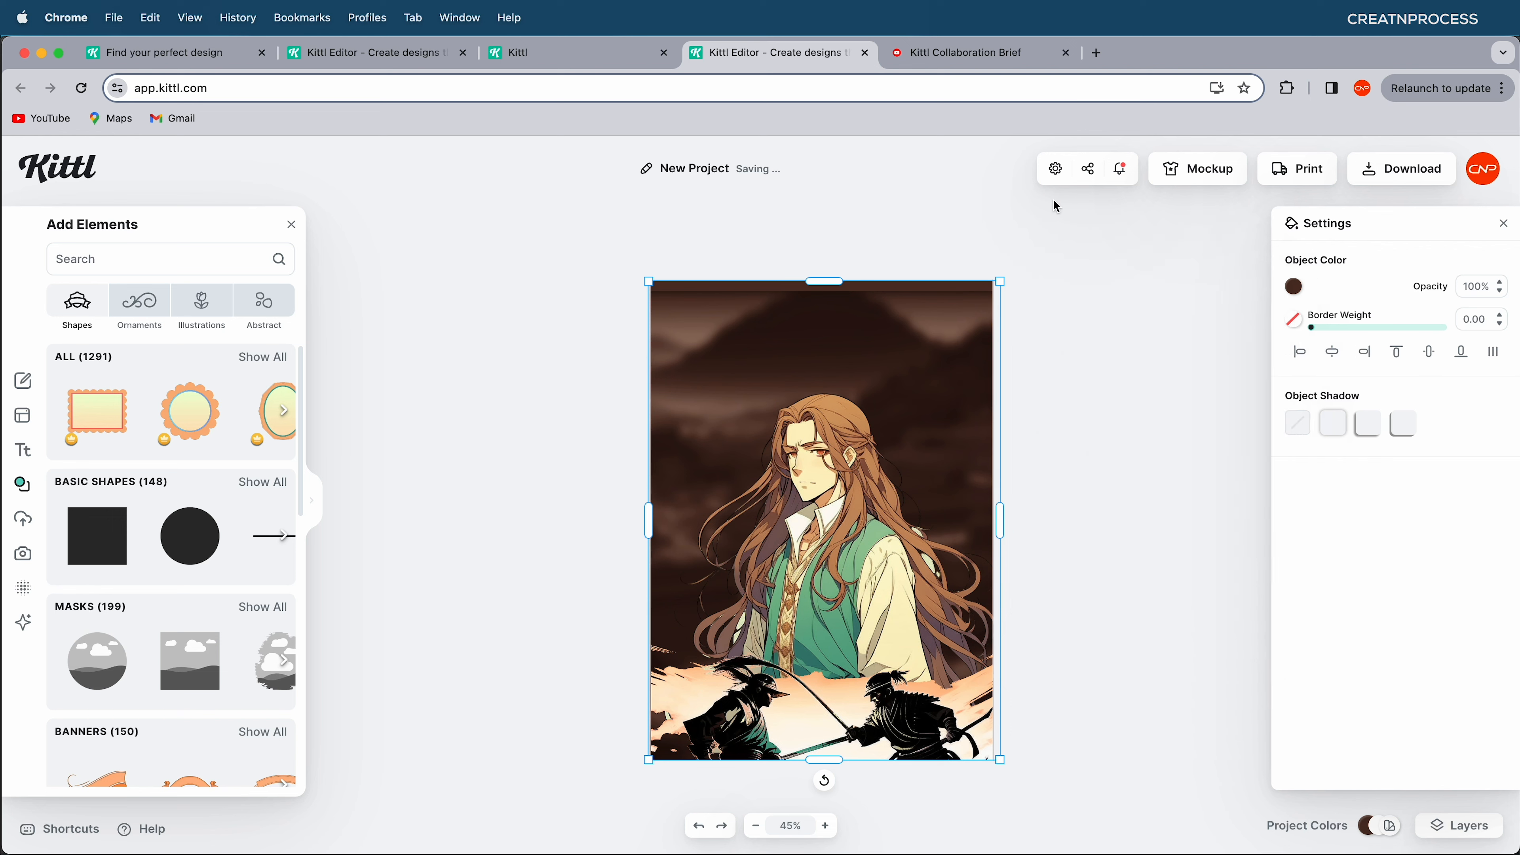
- Open the layer list and hide and show each shape and image layer to check what it holds
click(939, 361)
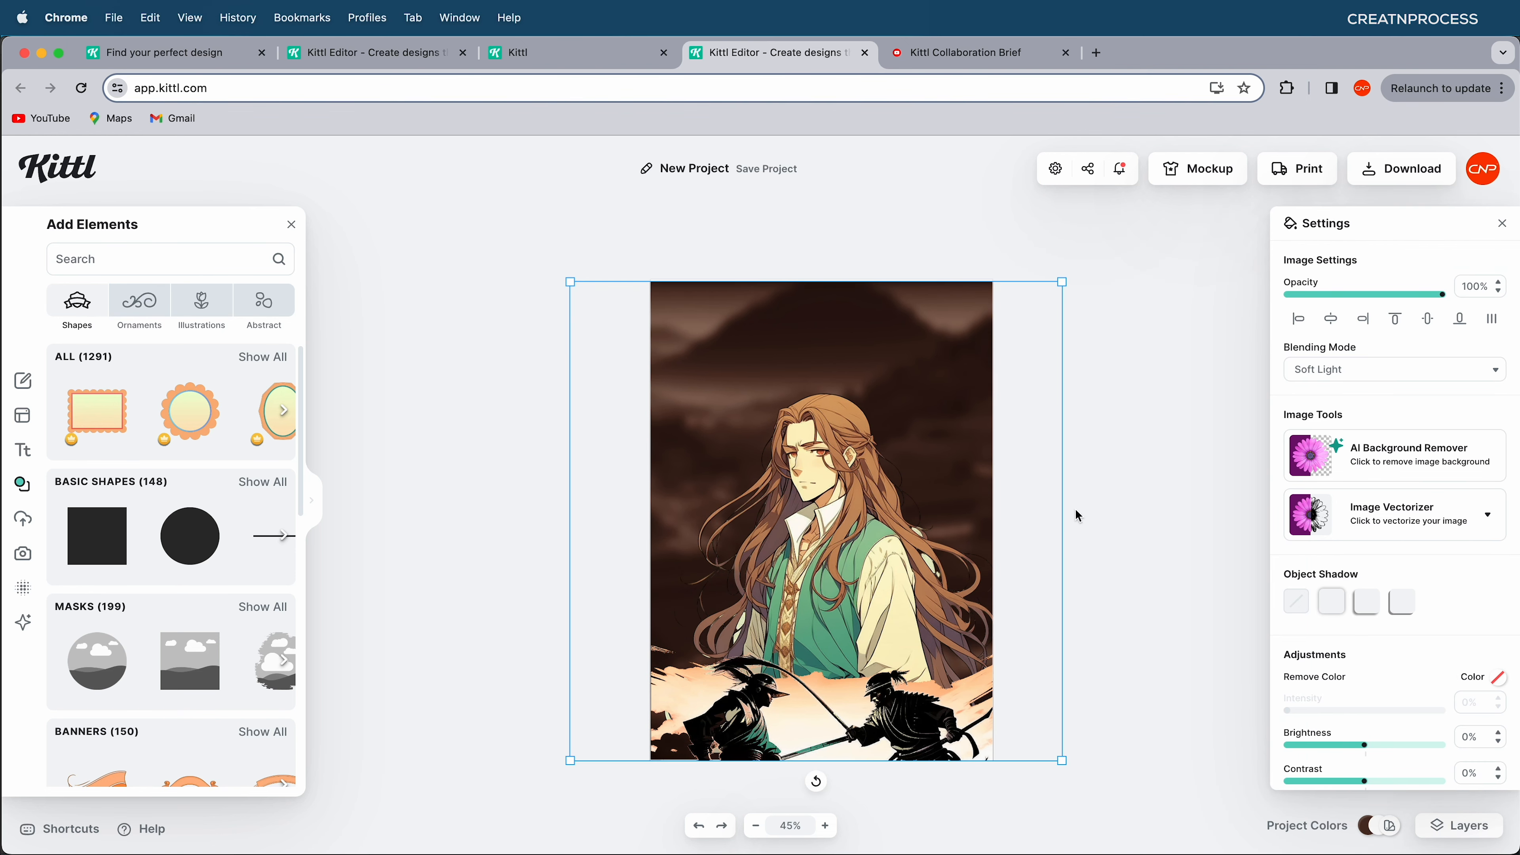
click(1451, 826)
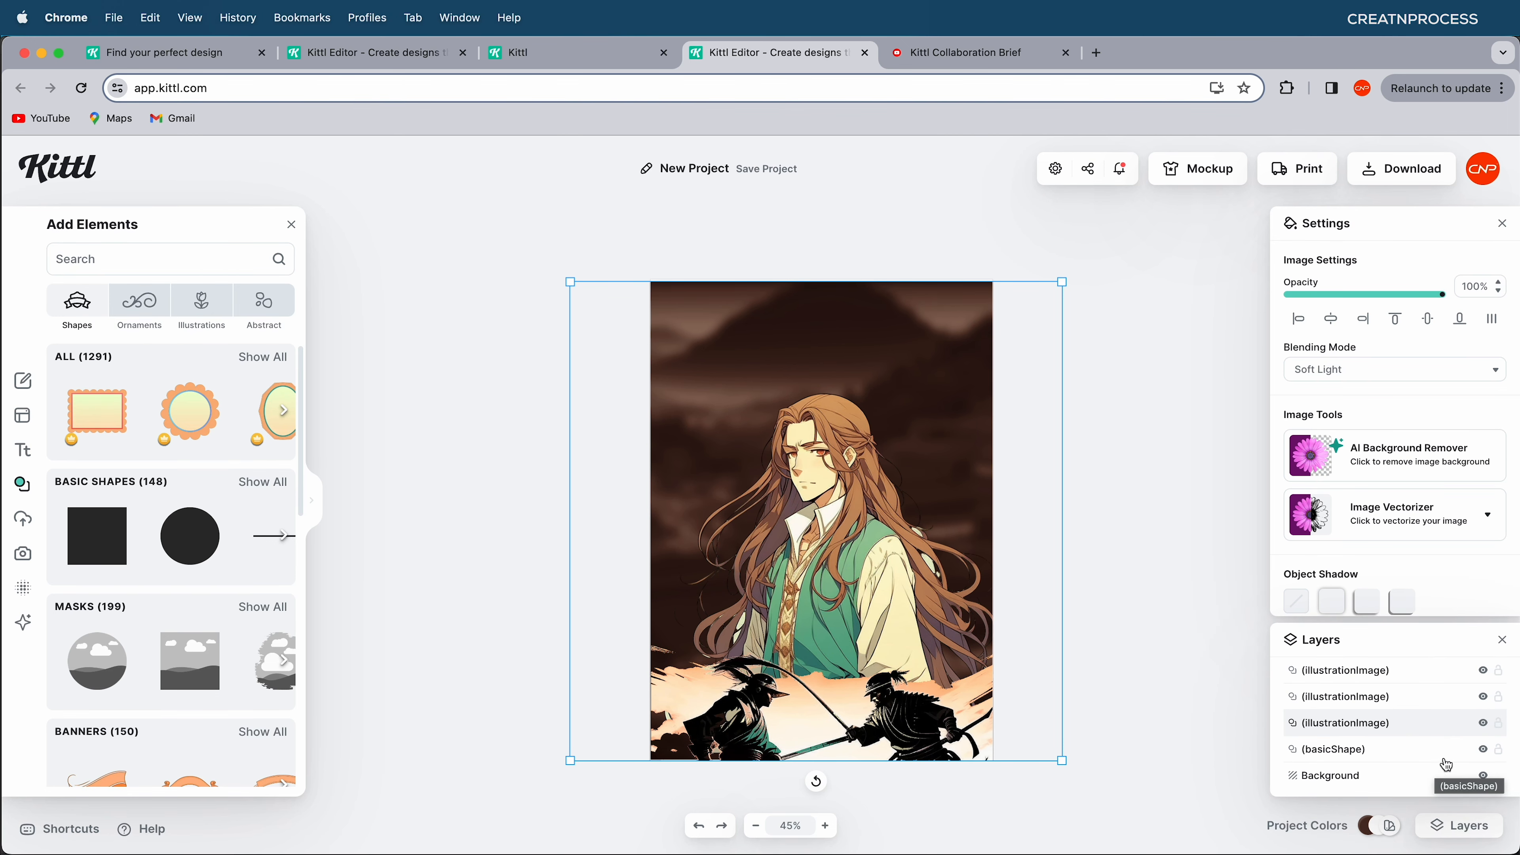
click(1484, 751)
click(1485, 752)
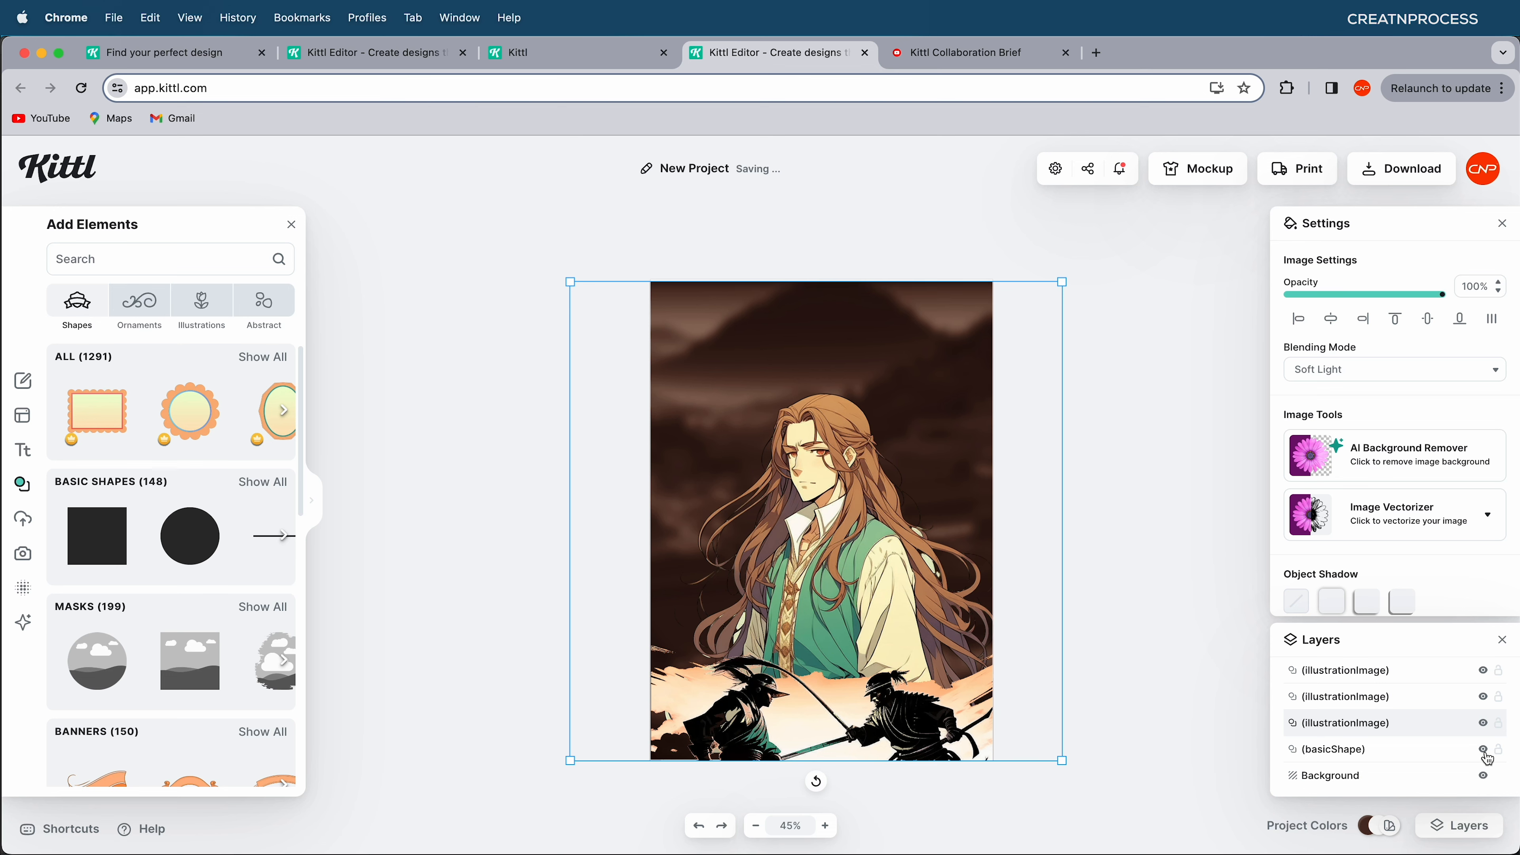
click(1483, 725)
click(1483, 725)
click(1483, 699)
click(1484, 698)
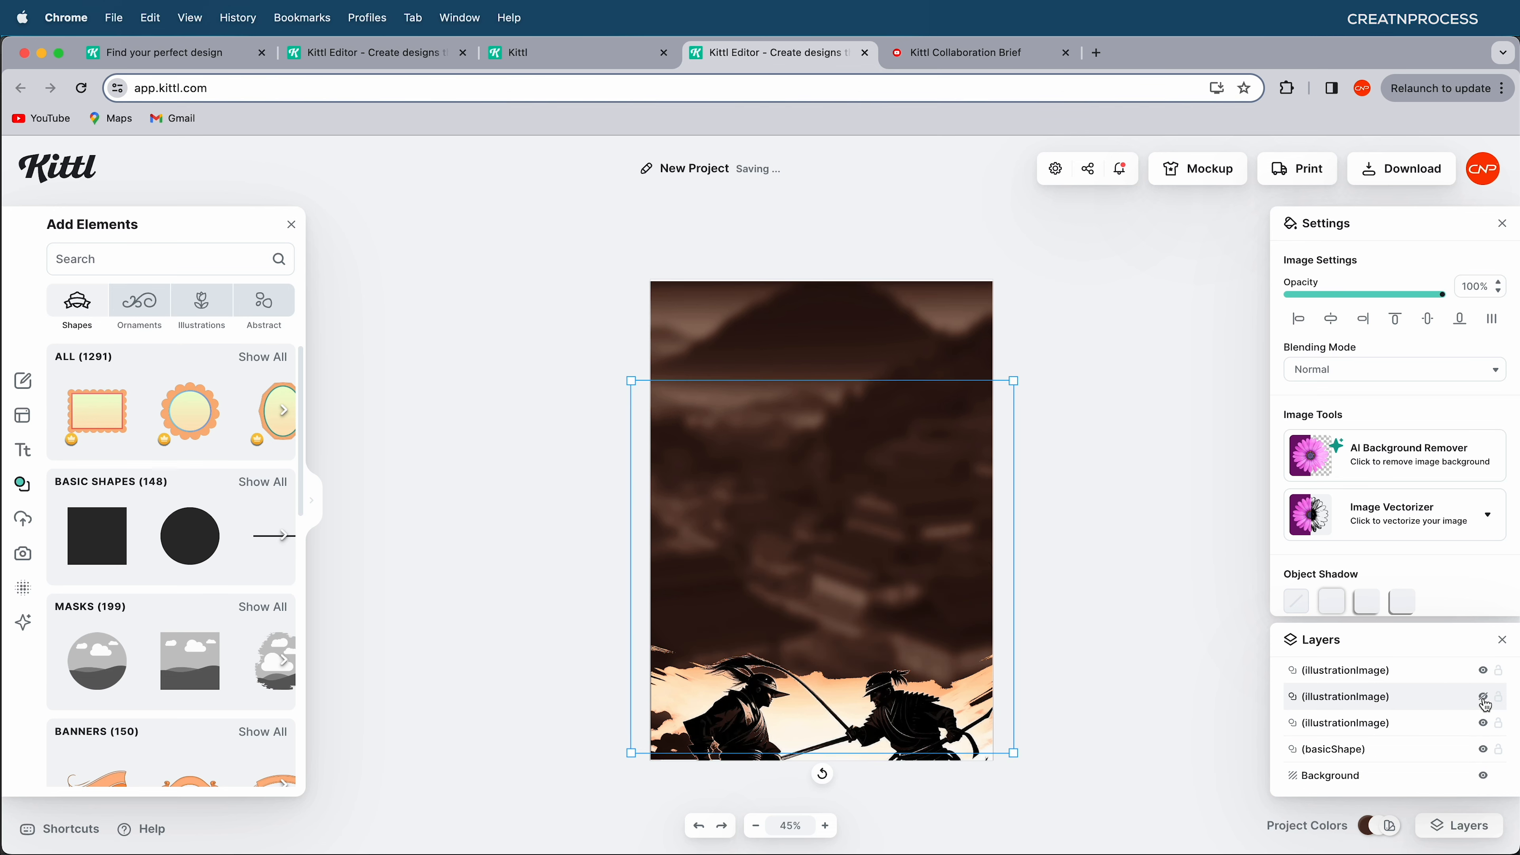
click(1483, 698)
click(1483, 671)
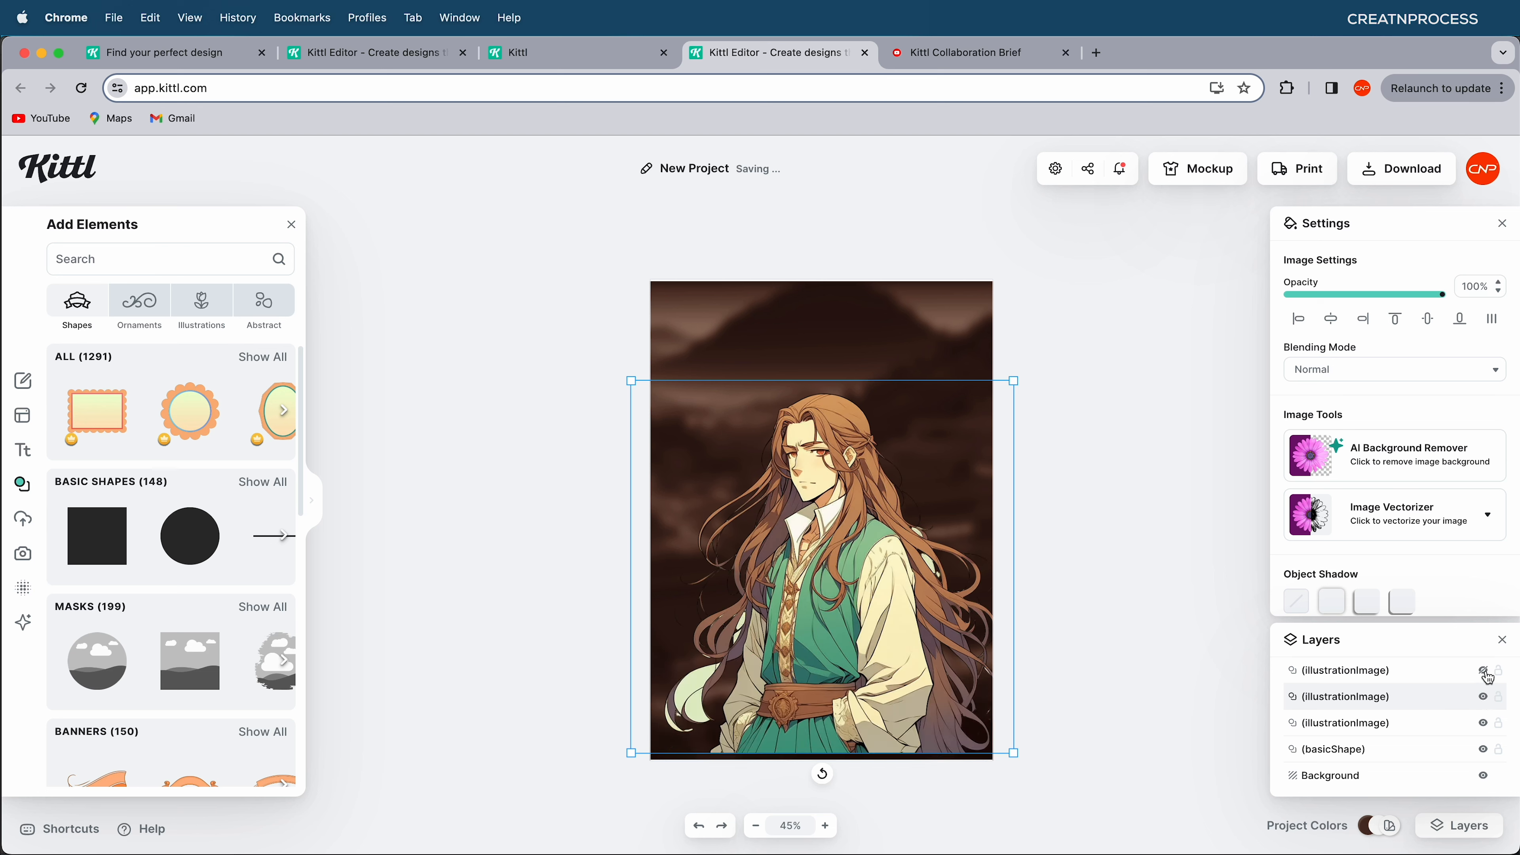
click(1483, 671)
- Select the rectangle and the three image layers one after another to see where each sits in the stack
click(616, 687)
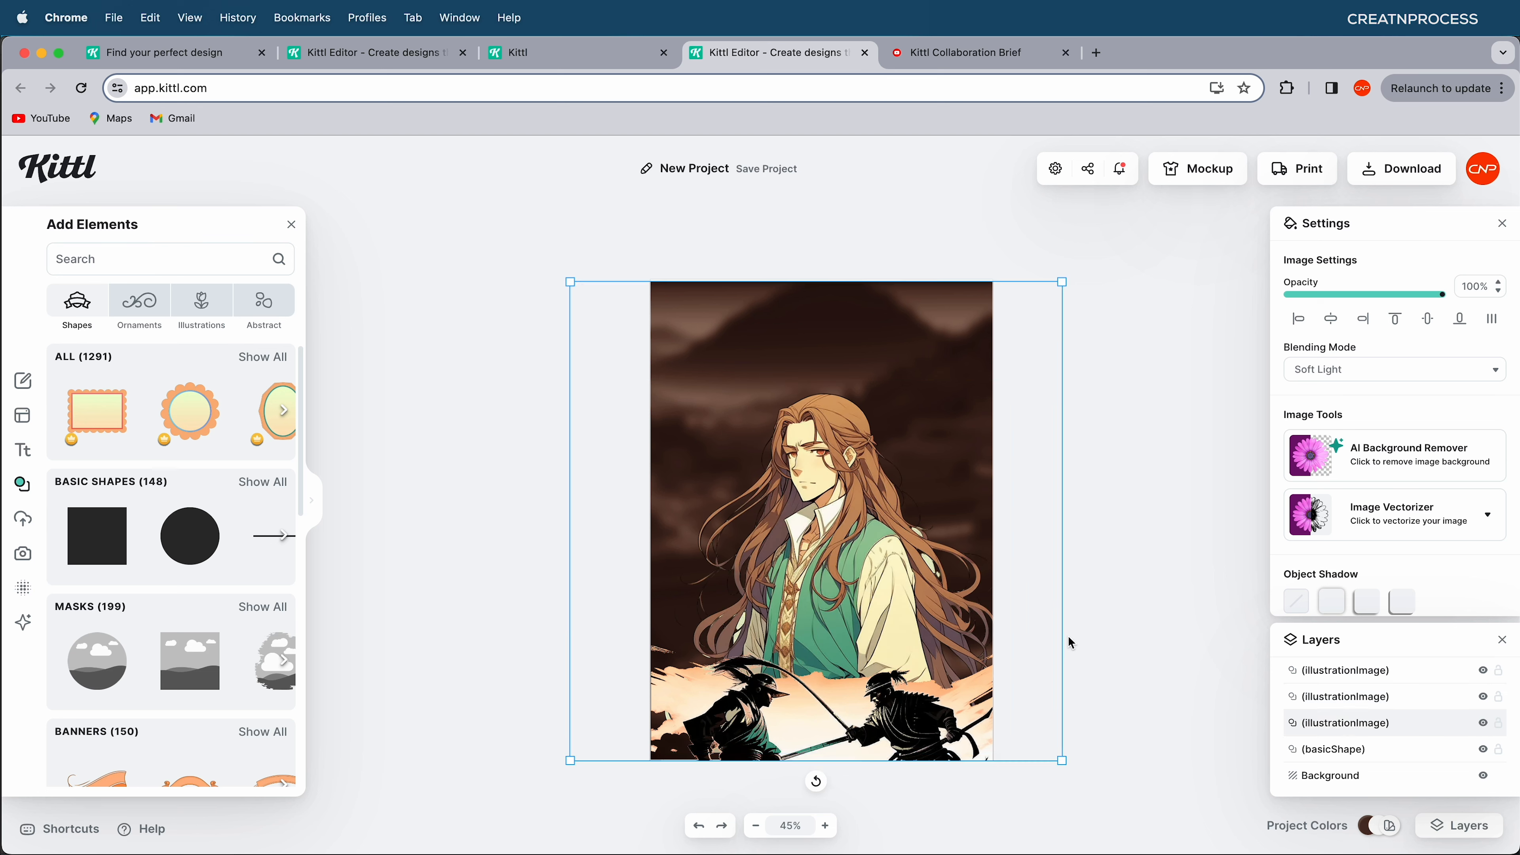
click(1425, 751)
click(1431, 723)
click(1433, 696)
click(1435, 681)
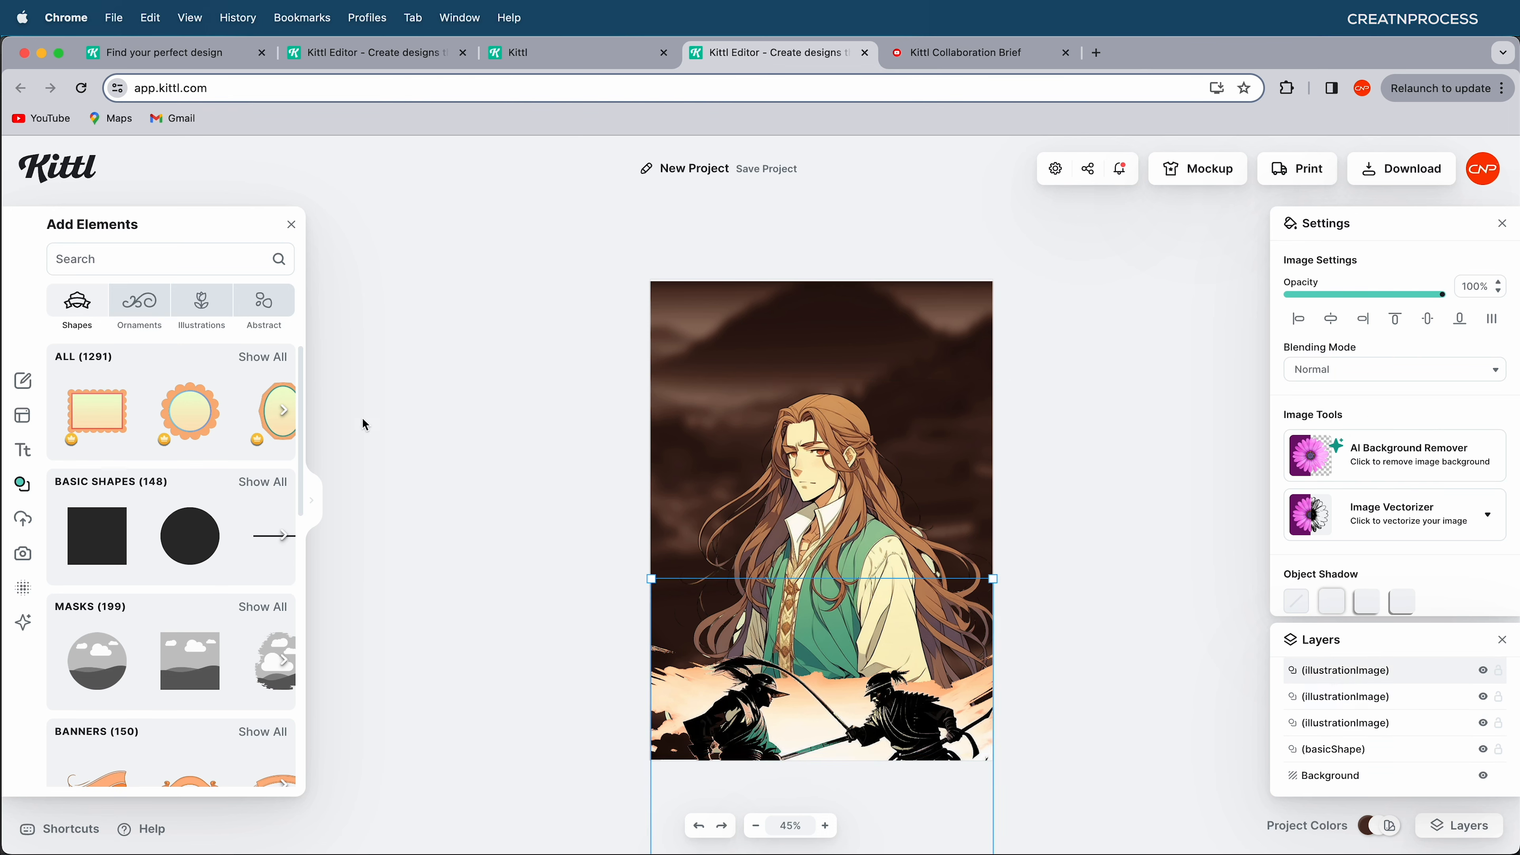
- Apply the first paper texture over the whole cover and lower the texture's opacity to 15.7
click(22, 588)
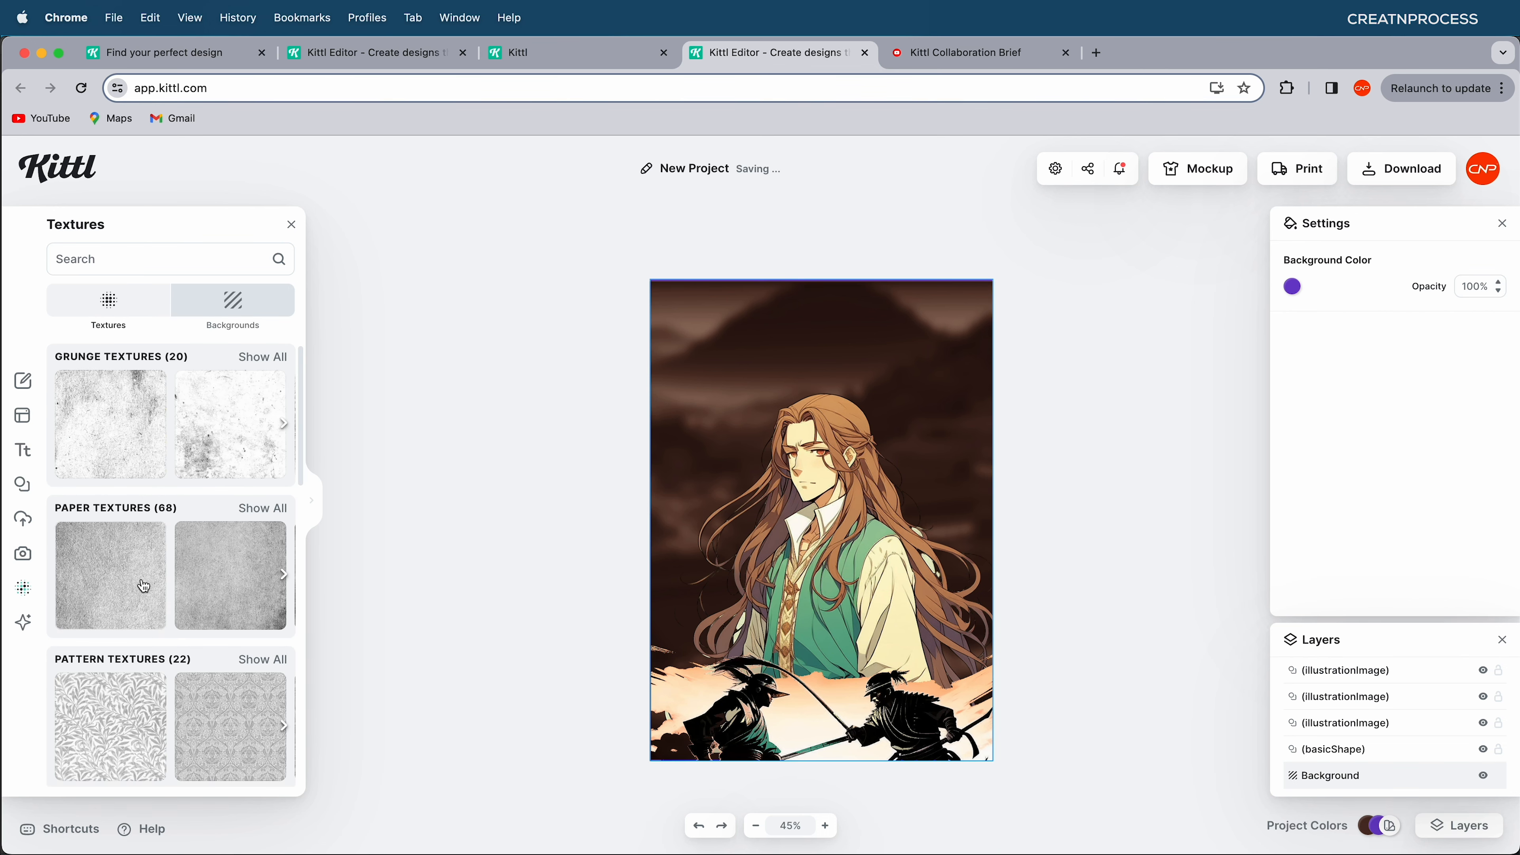
click(144, 585)
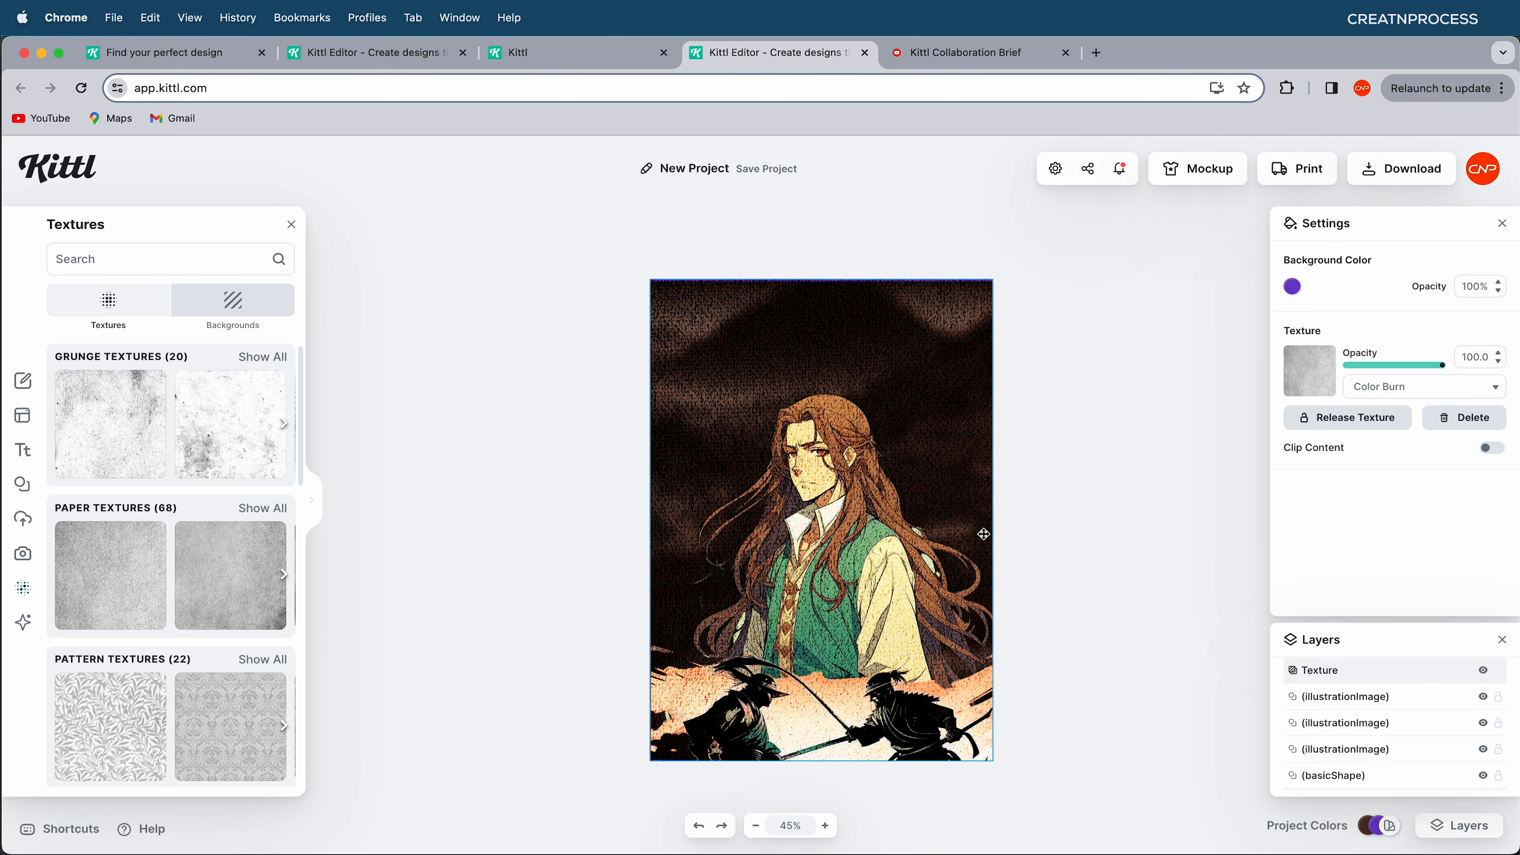
drag(1412, 373, 1362, 373)
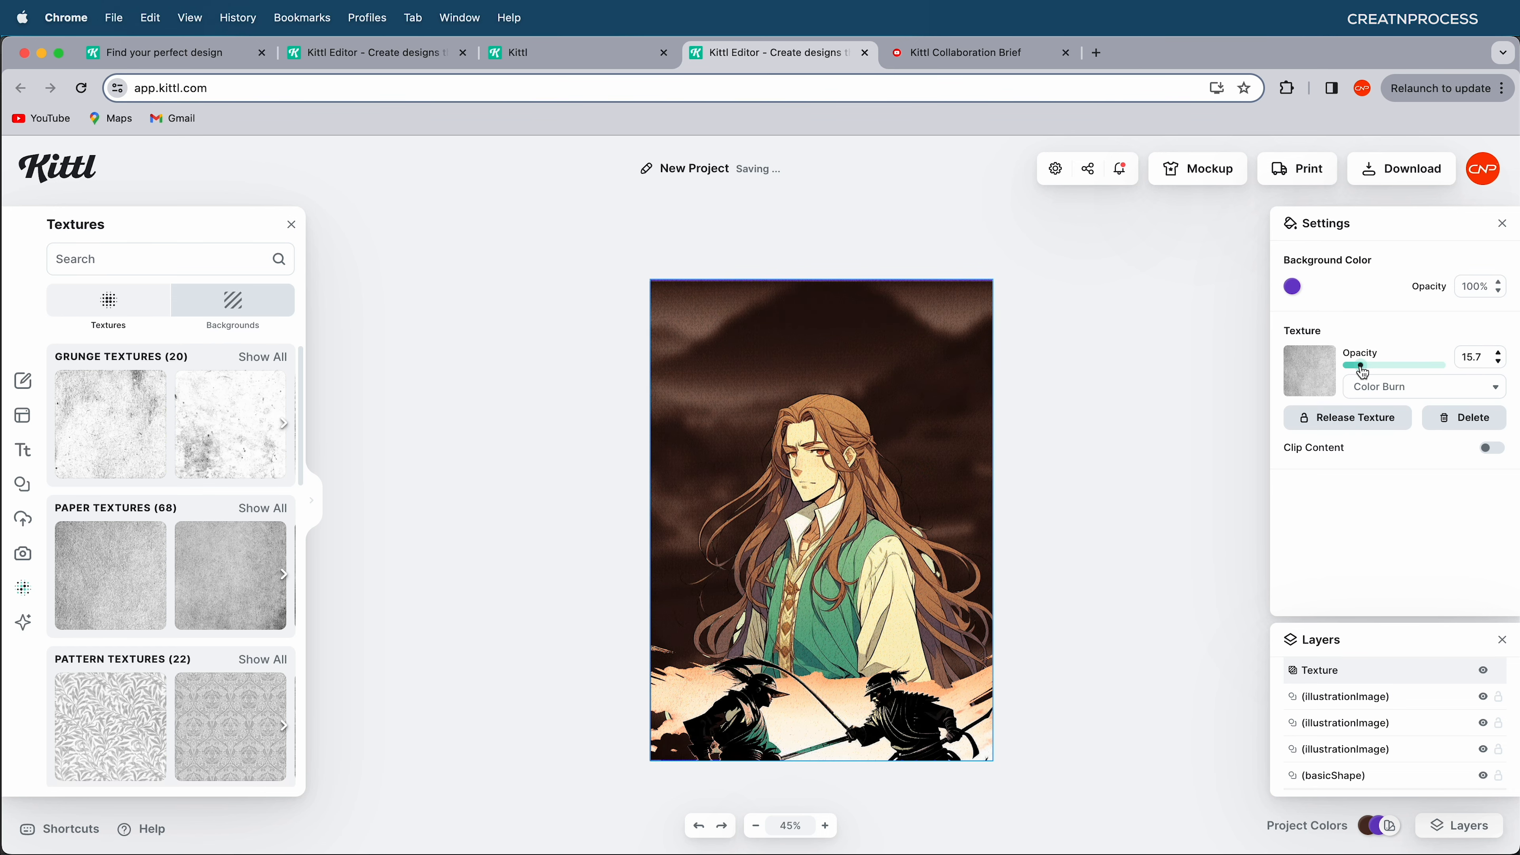
- Darken the village image behind the character by setting its brightness to -13%
scroll(1042, 434, up, 5)
scroll(1042, 435, down, 4)
click(1021, 434)
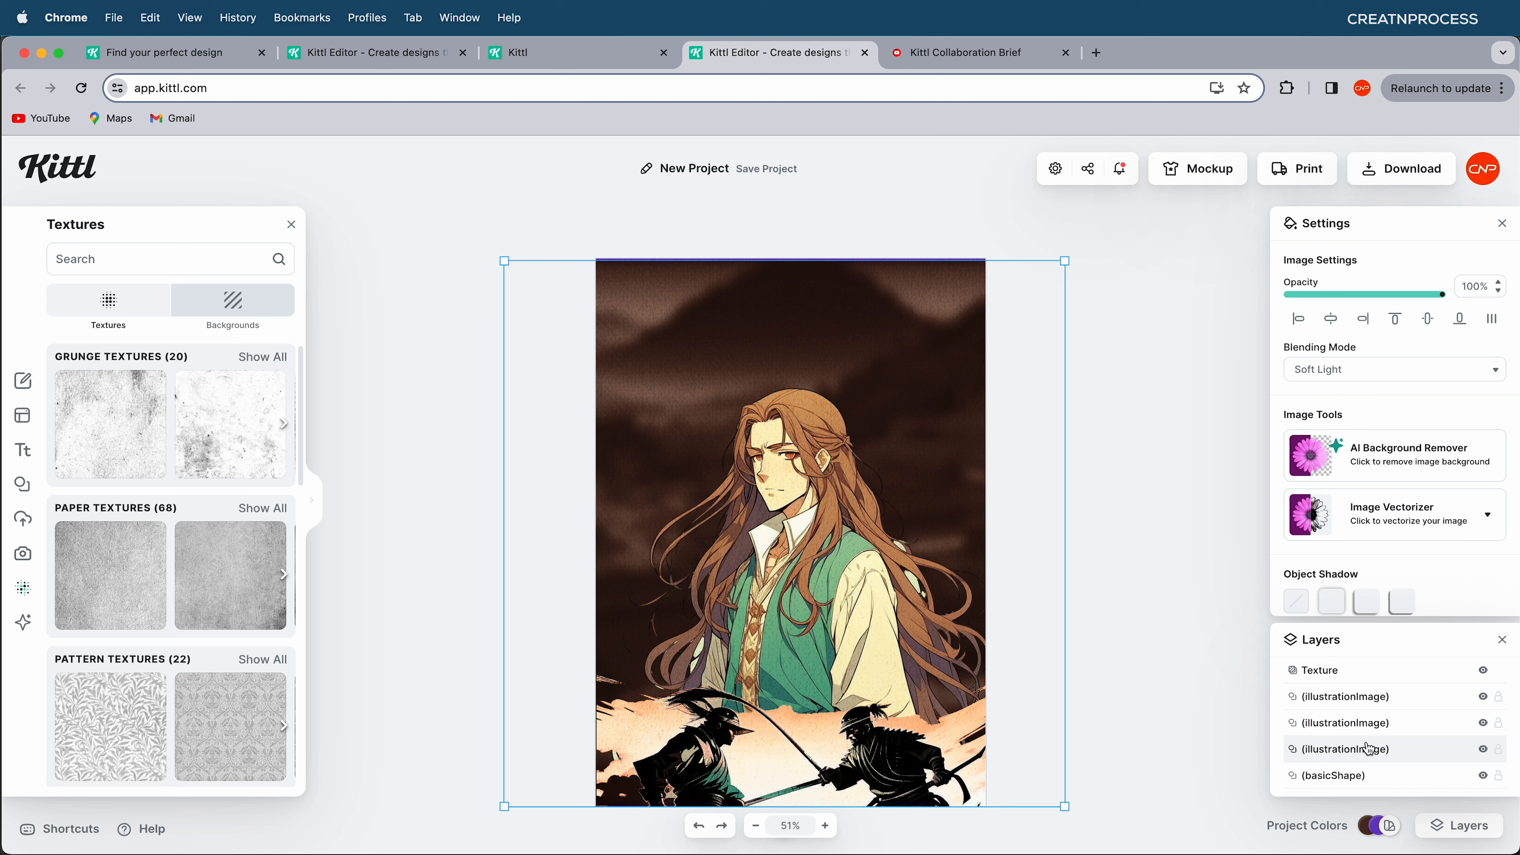
scroll(1296, 456, down, 5)
scroll(1359, 359, up, 1)
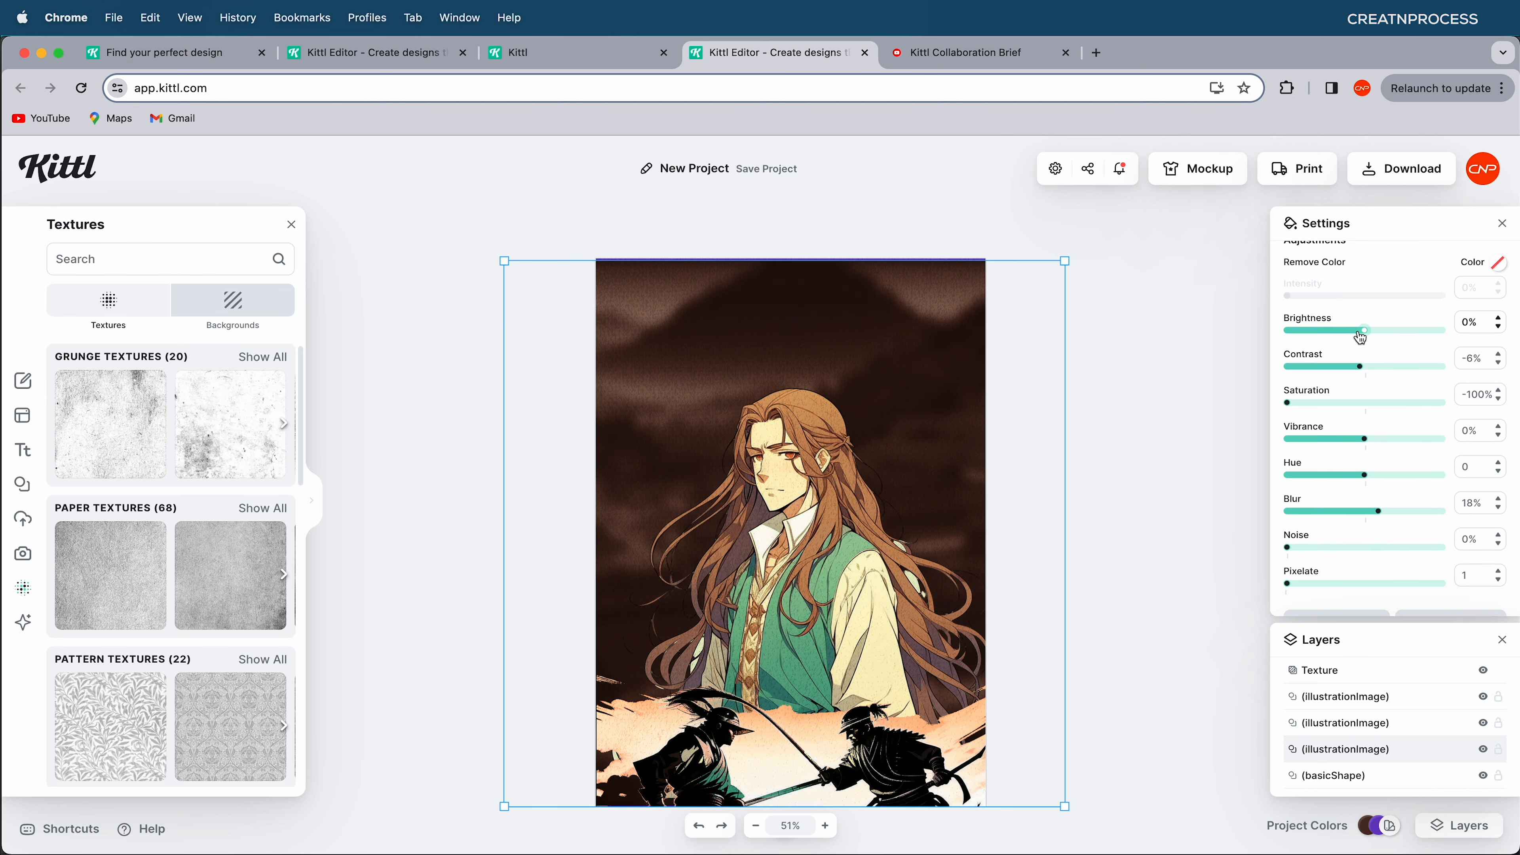
drag(1361, 338, 1353, 338)
click(1126, 411)
- Reduce the village image's blur until the mountains and houses look sharp
click(933, 472)
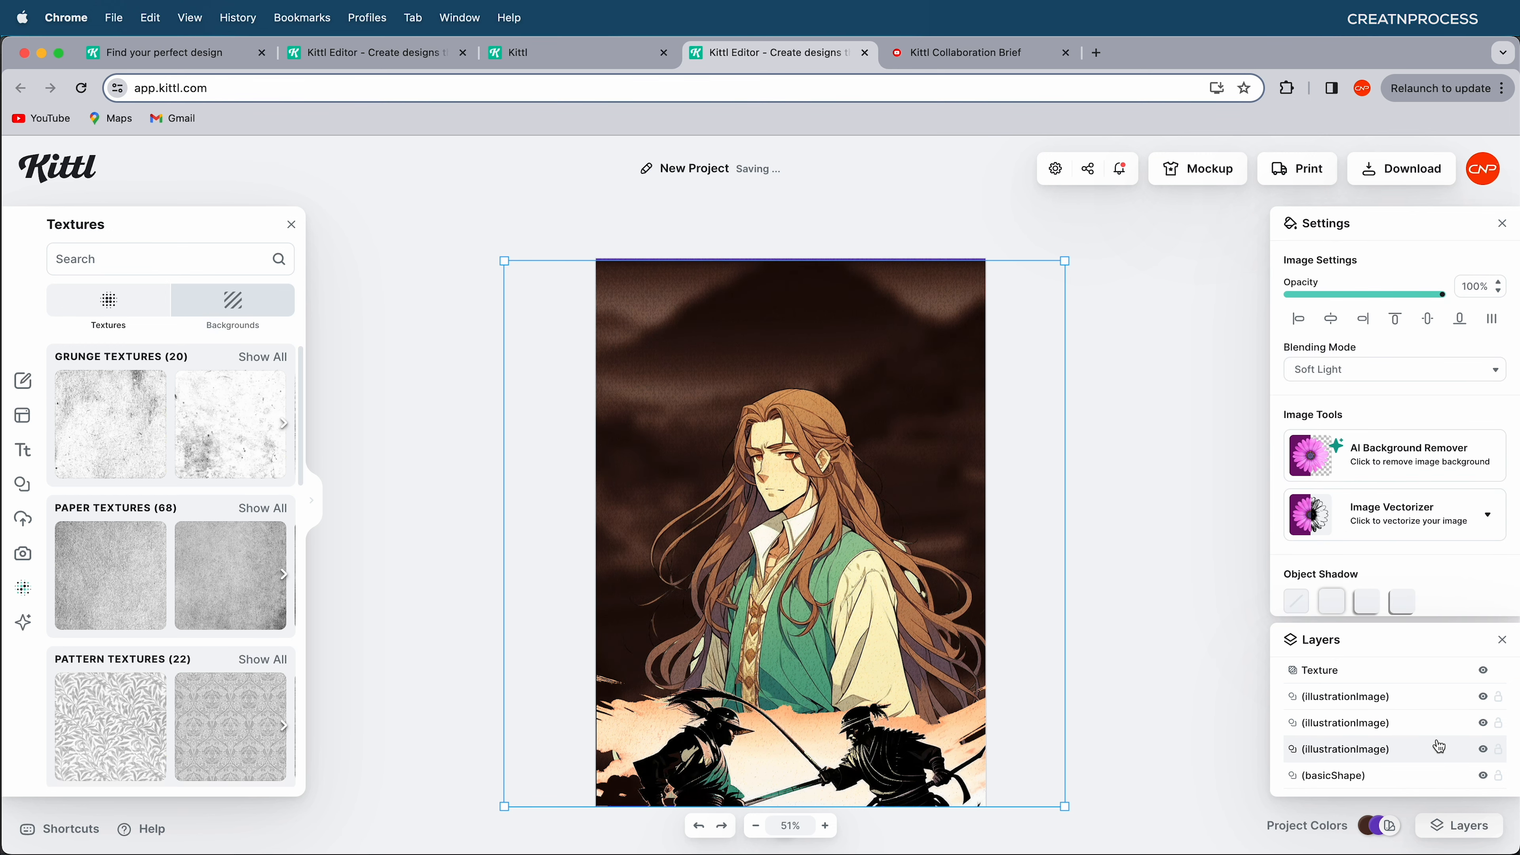
scroll(1420, 460, down, 10)
drag(1373, 486, 1380, 490)
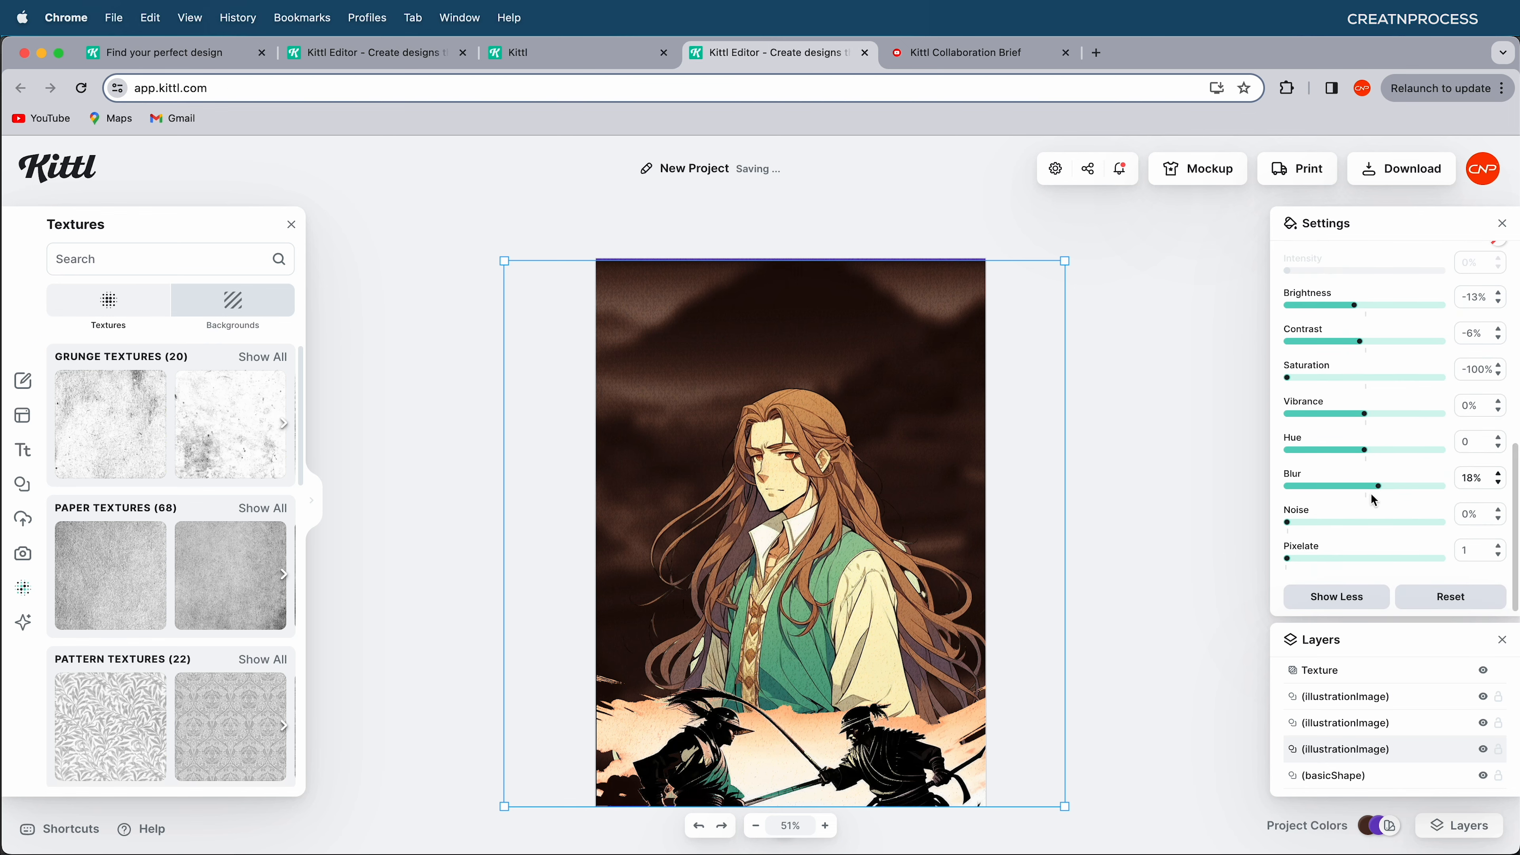
click(1074, 469)
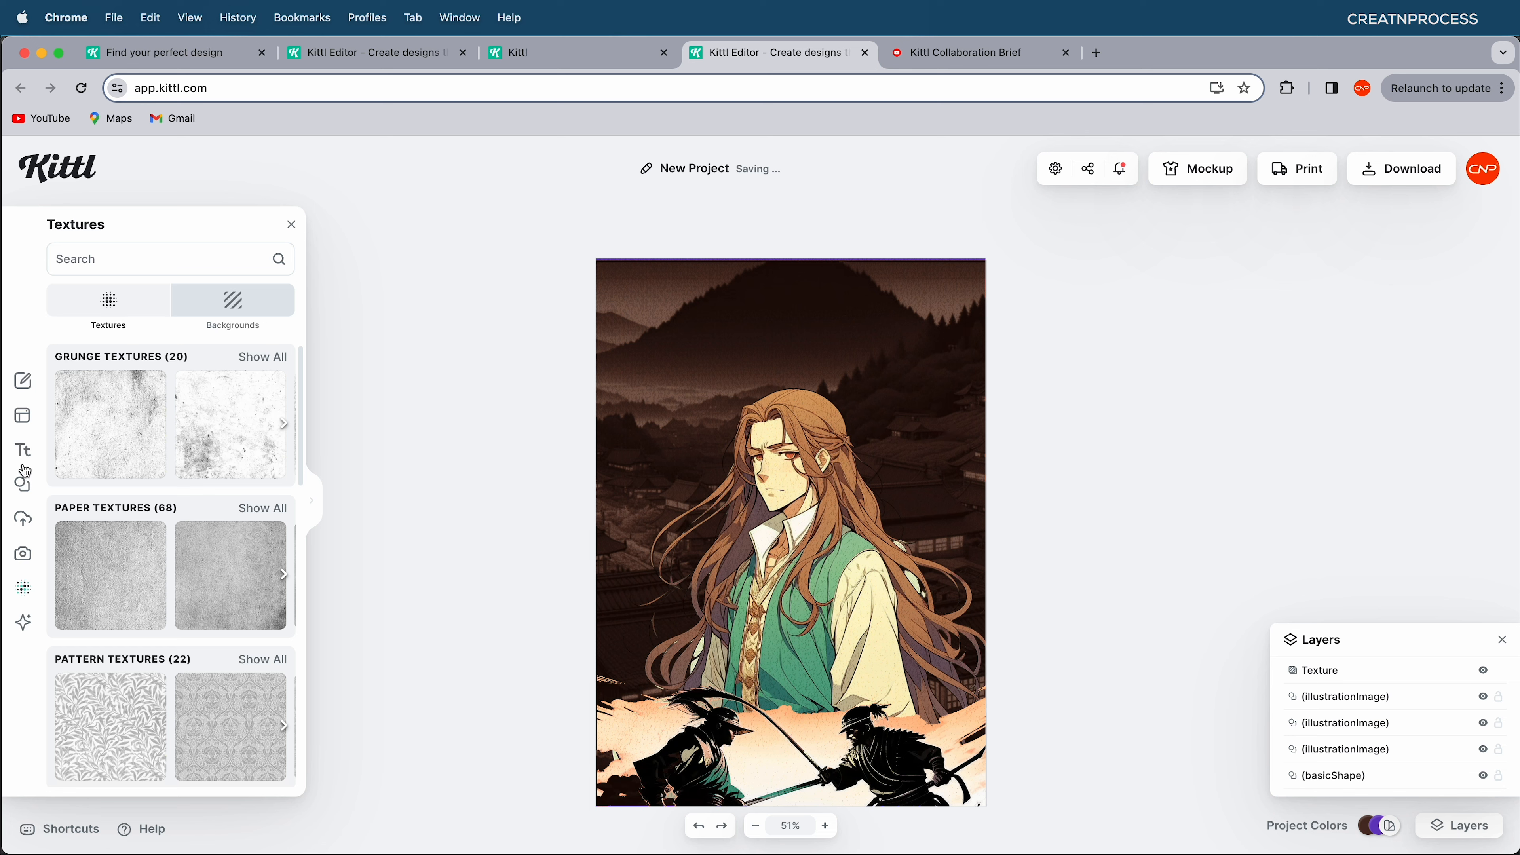
- Add a headline reading W, enlarge it to font size 125 and place it in the cover's upper area
click(23, 450)
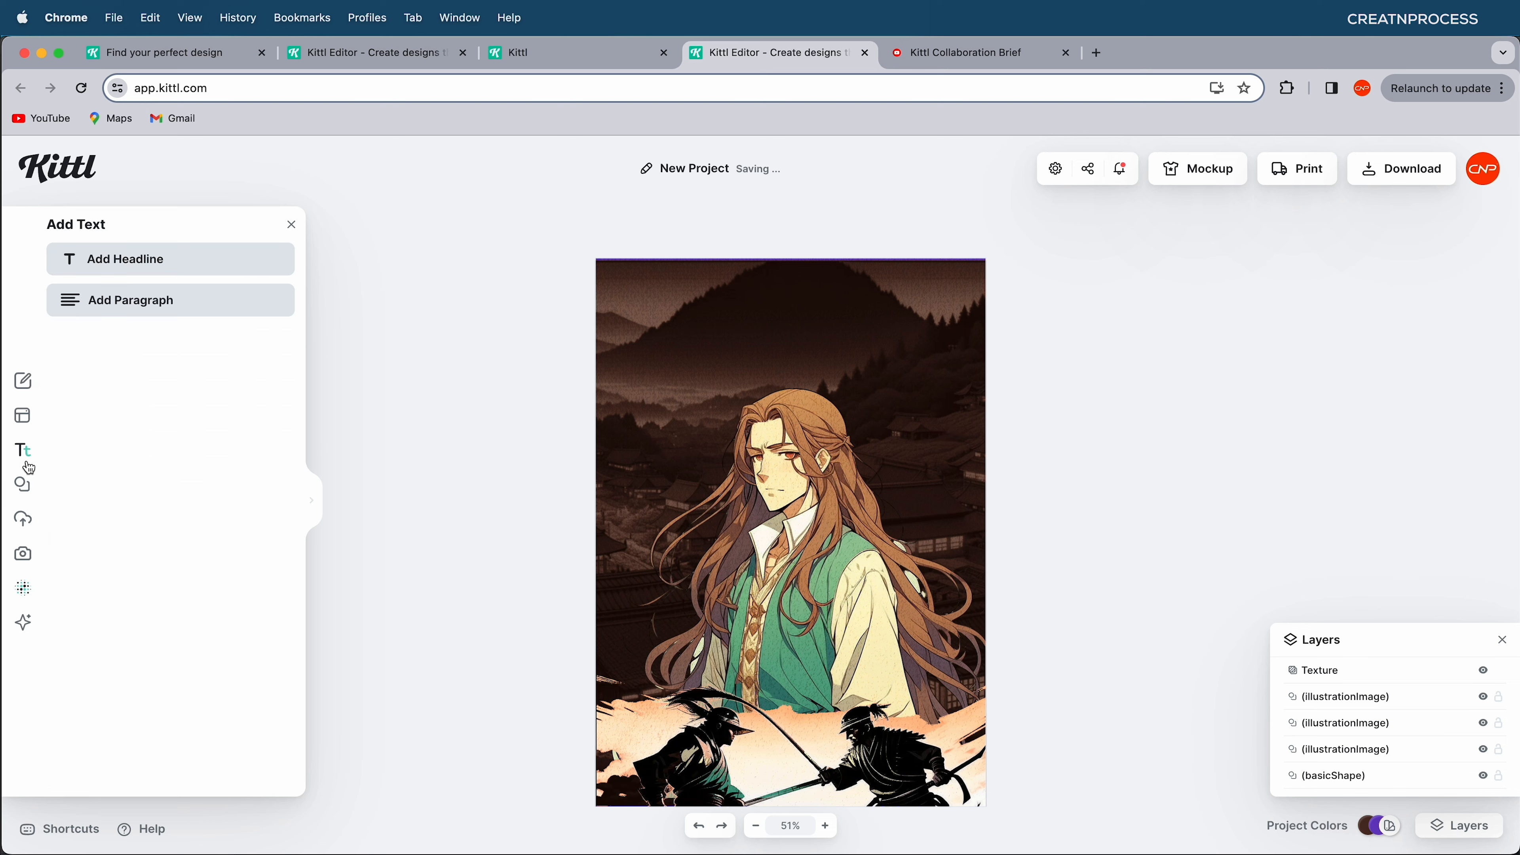
click(151, 262)
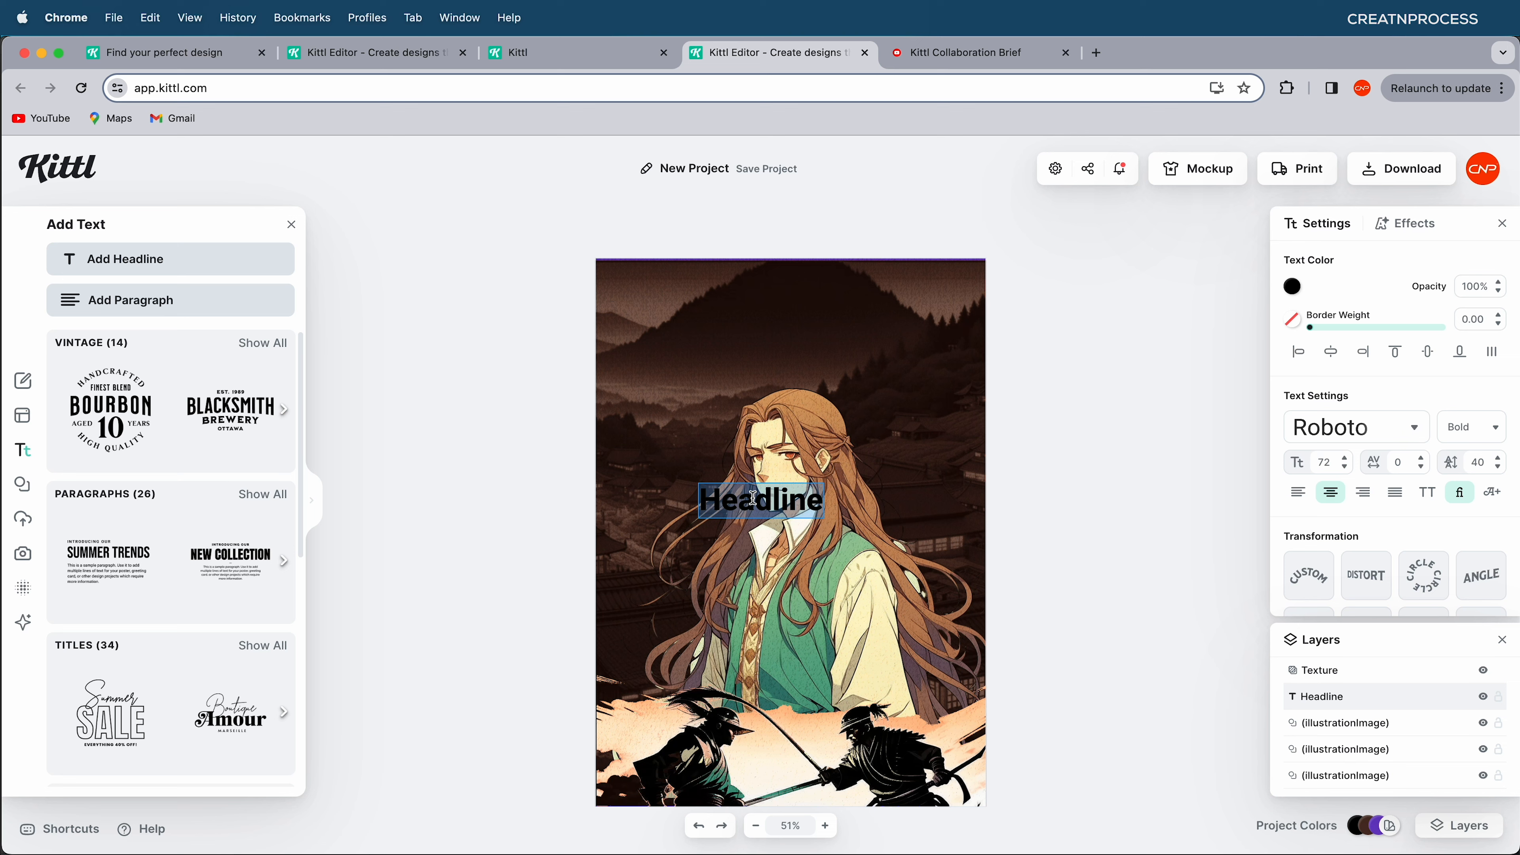
text(W)
drag(818, 488, 864, 279)
scroll(705, 299, up, 3)
scroll(706, 299, up, 3)
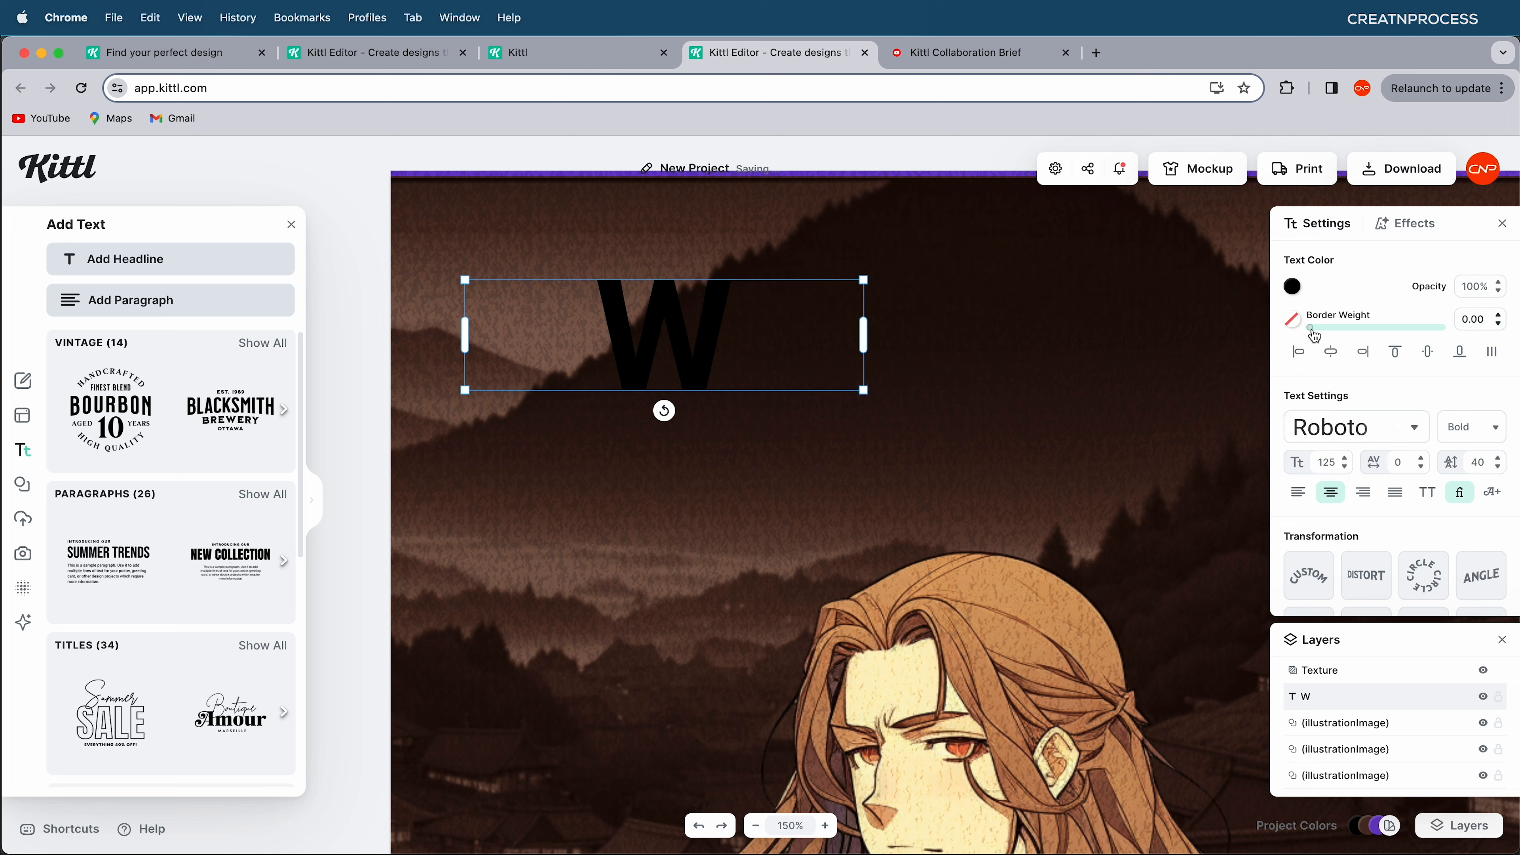
- Color the W headline white and set its typeface to CAT Walthari
click(1293, 286)
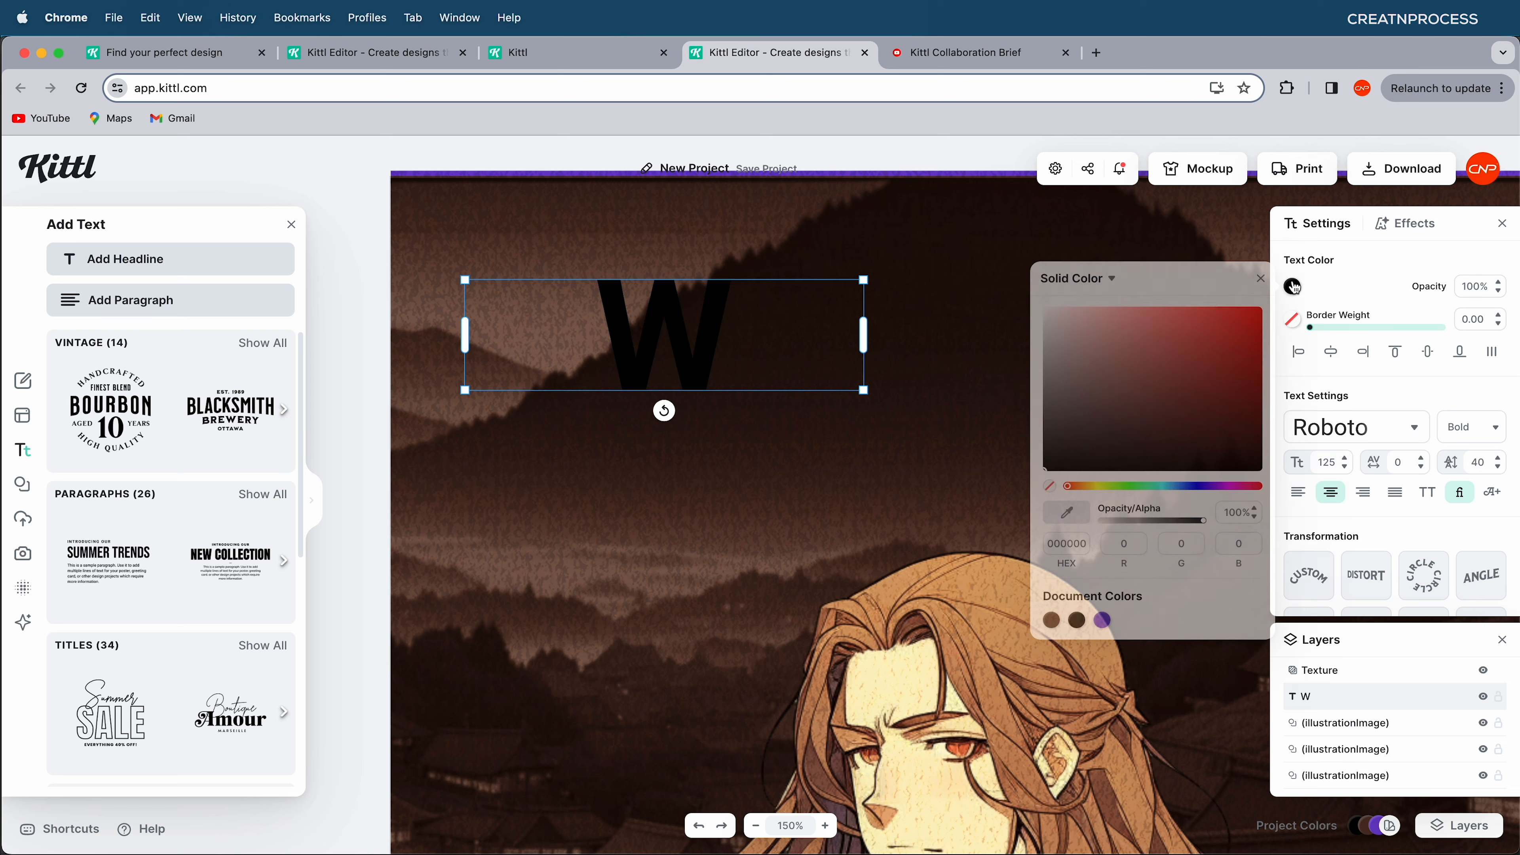
drag(1109, 399, 1044, 308)
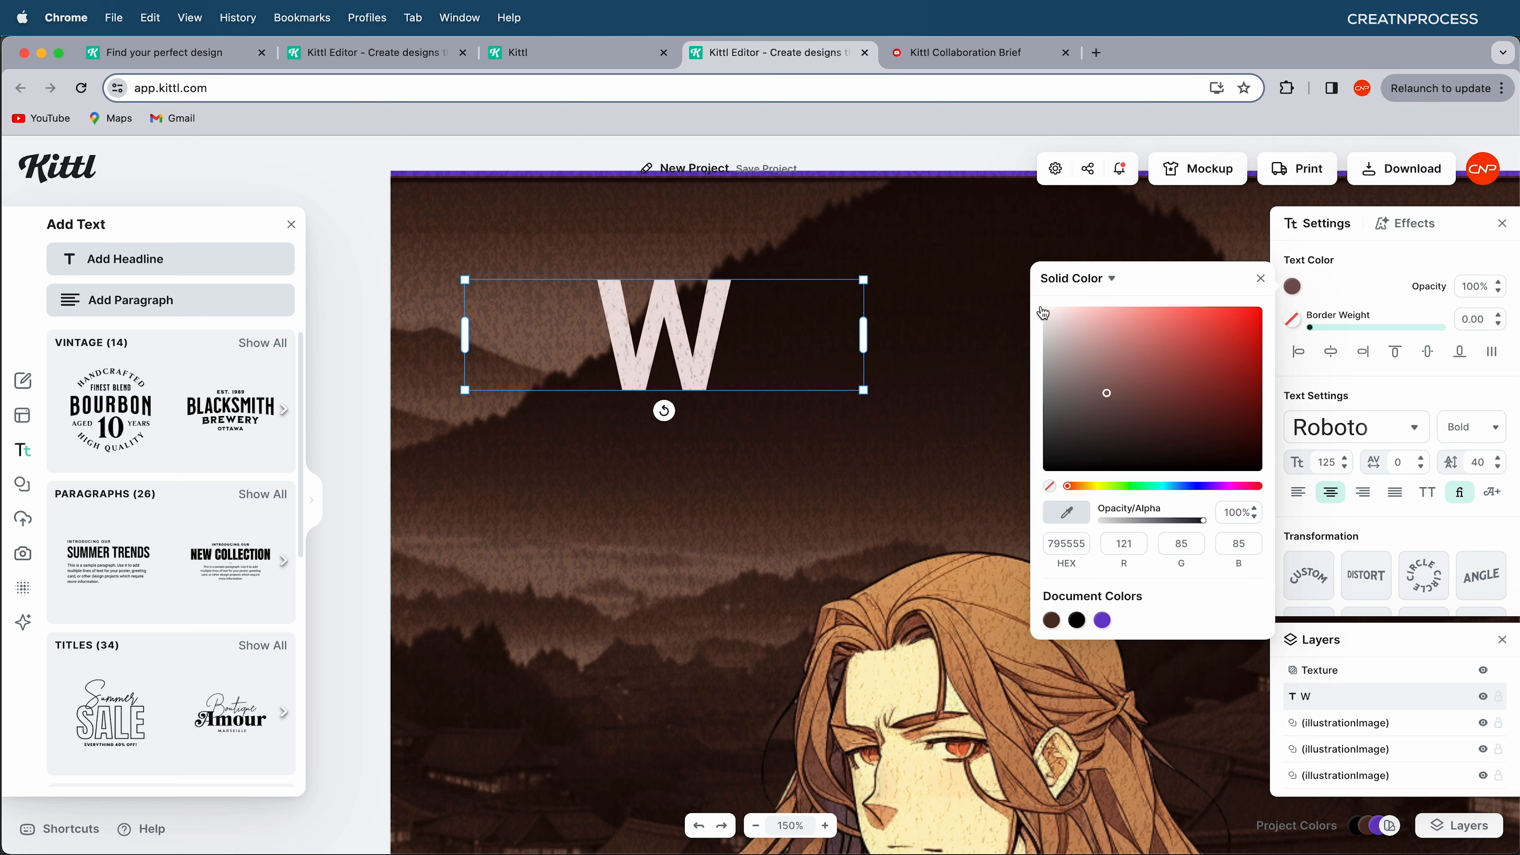
click(1359, 287)
click(1340, 426)
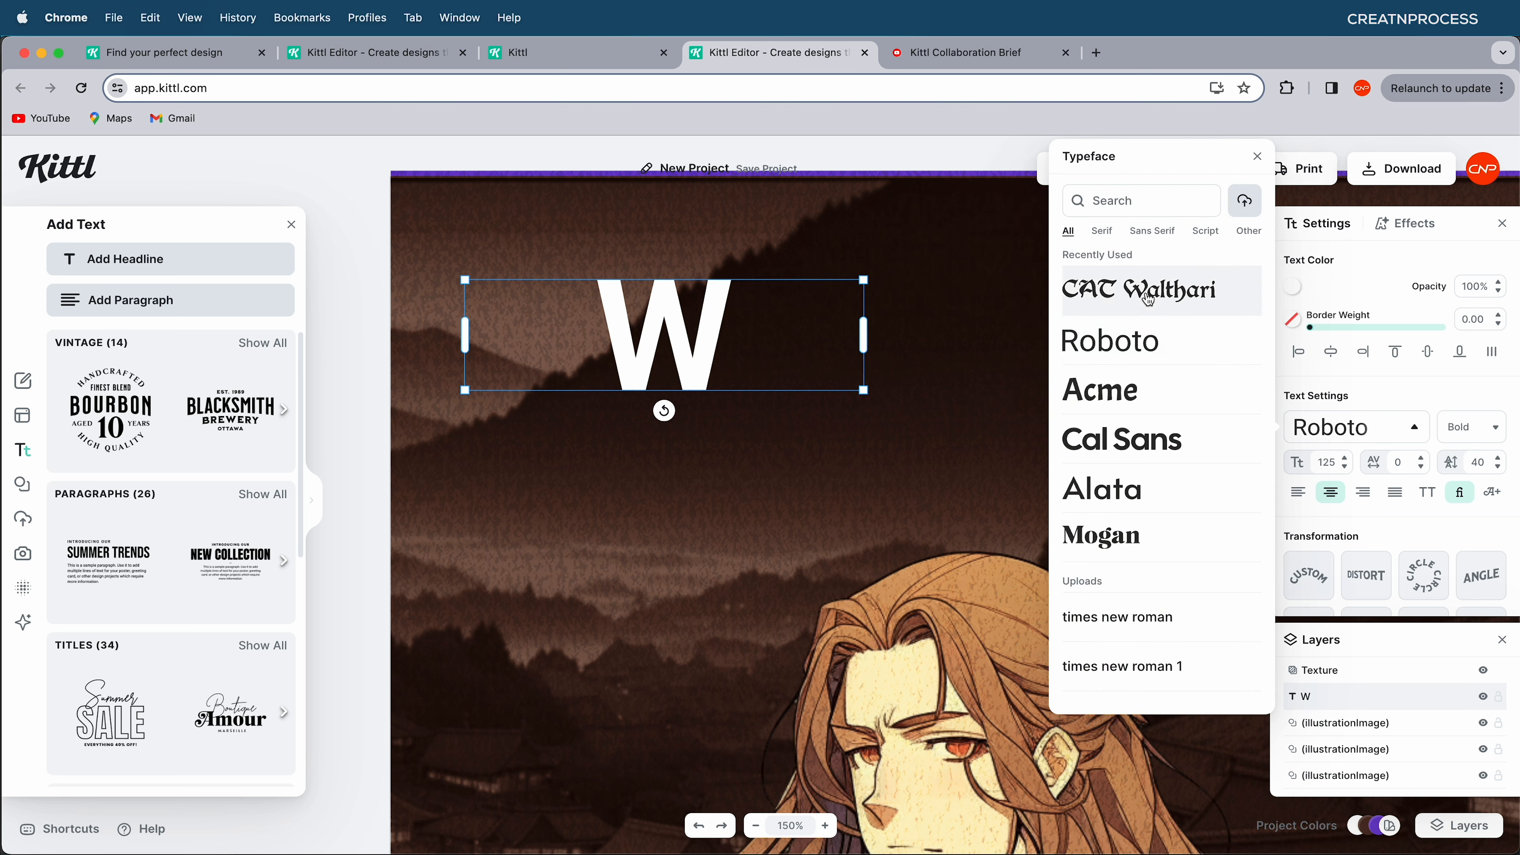
click(1148, 299)
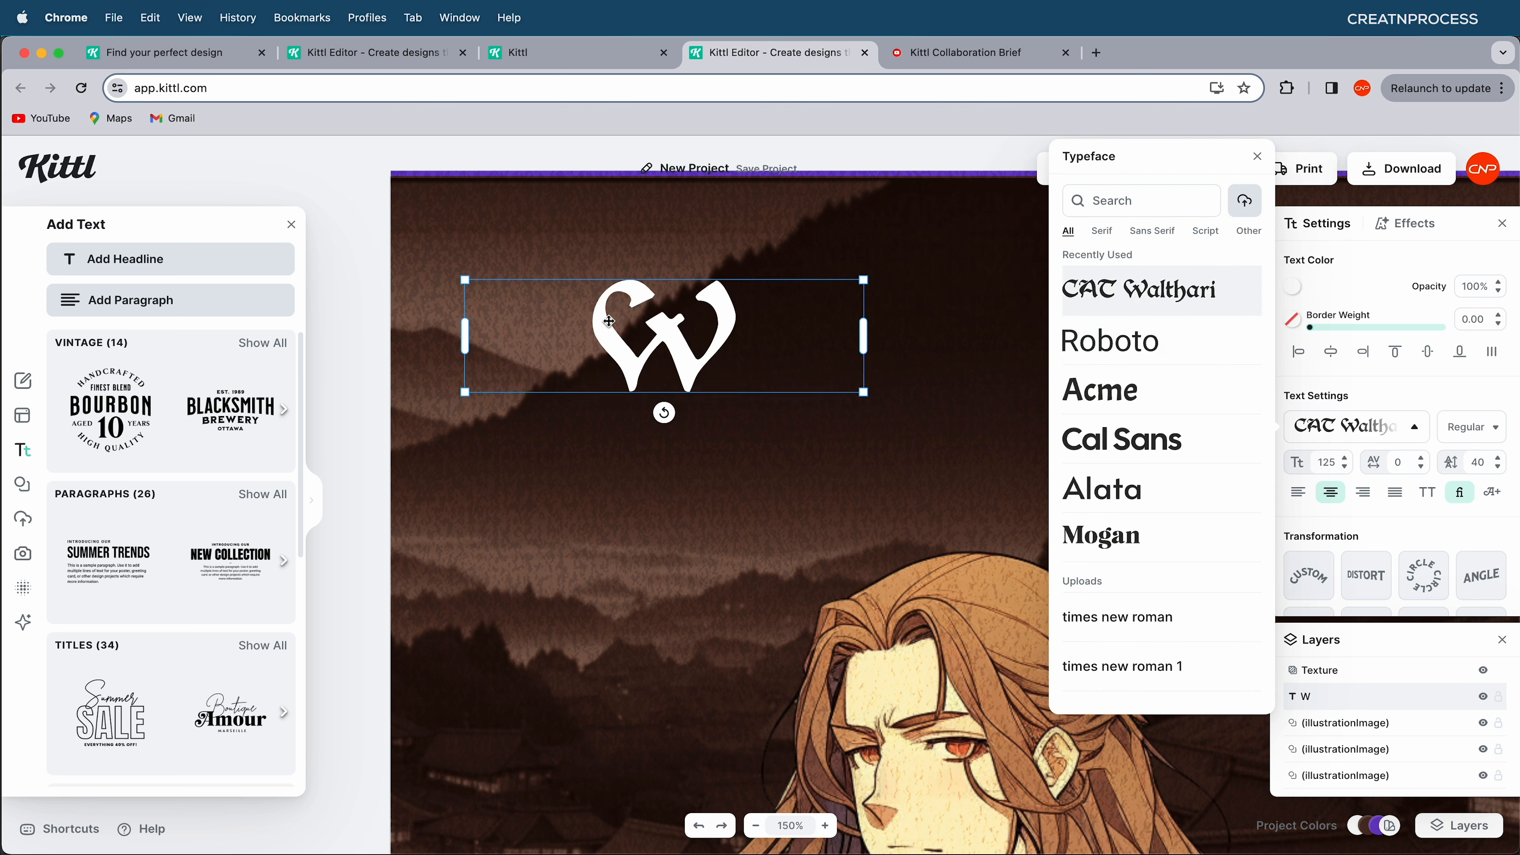
- Move the W slightly toward the cover's left edge and set its font size to 136
click(660, 359)
drag(660, 359, 640, 359)
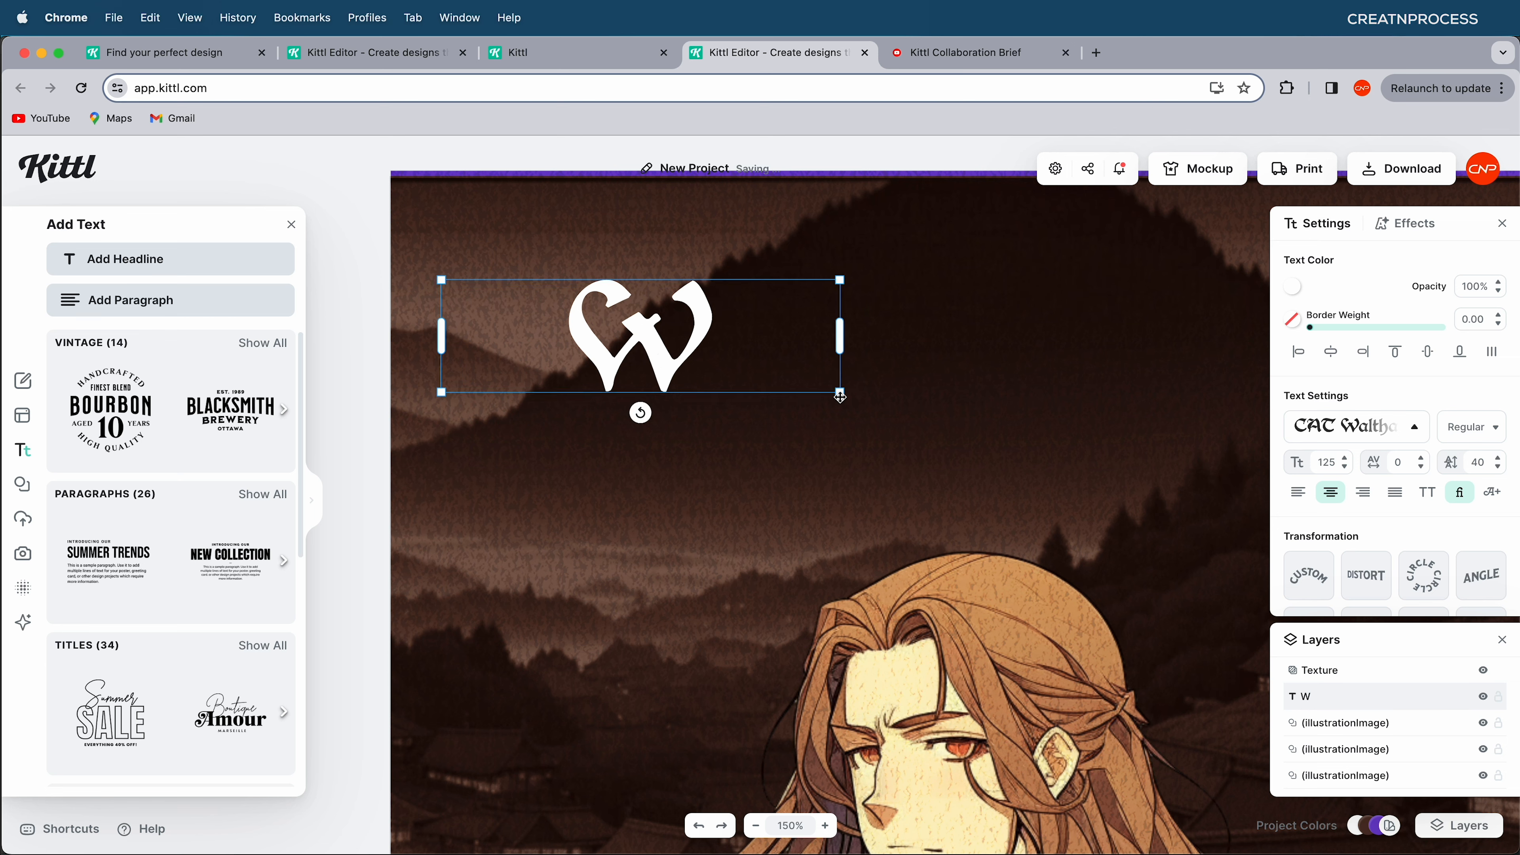
click(841, 399)
click(658, 353)
click(1329, 462)
key(Down)
key(Down)
key(Down)
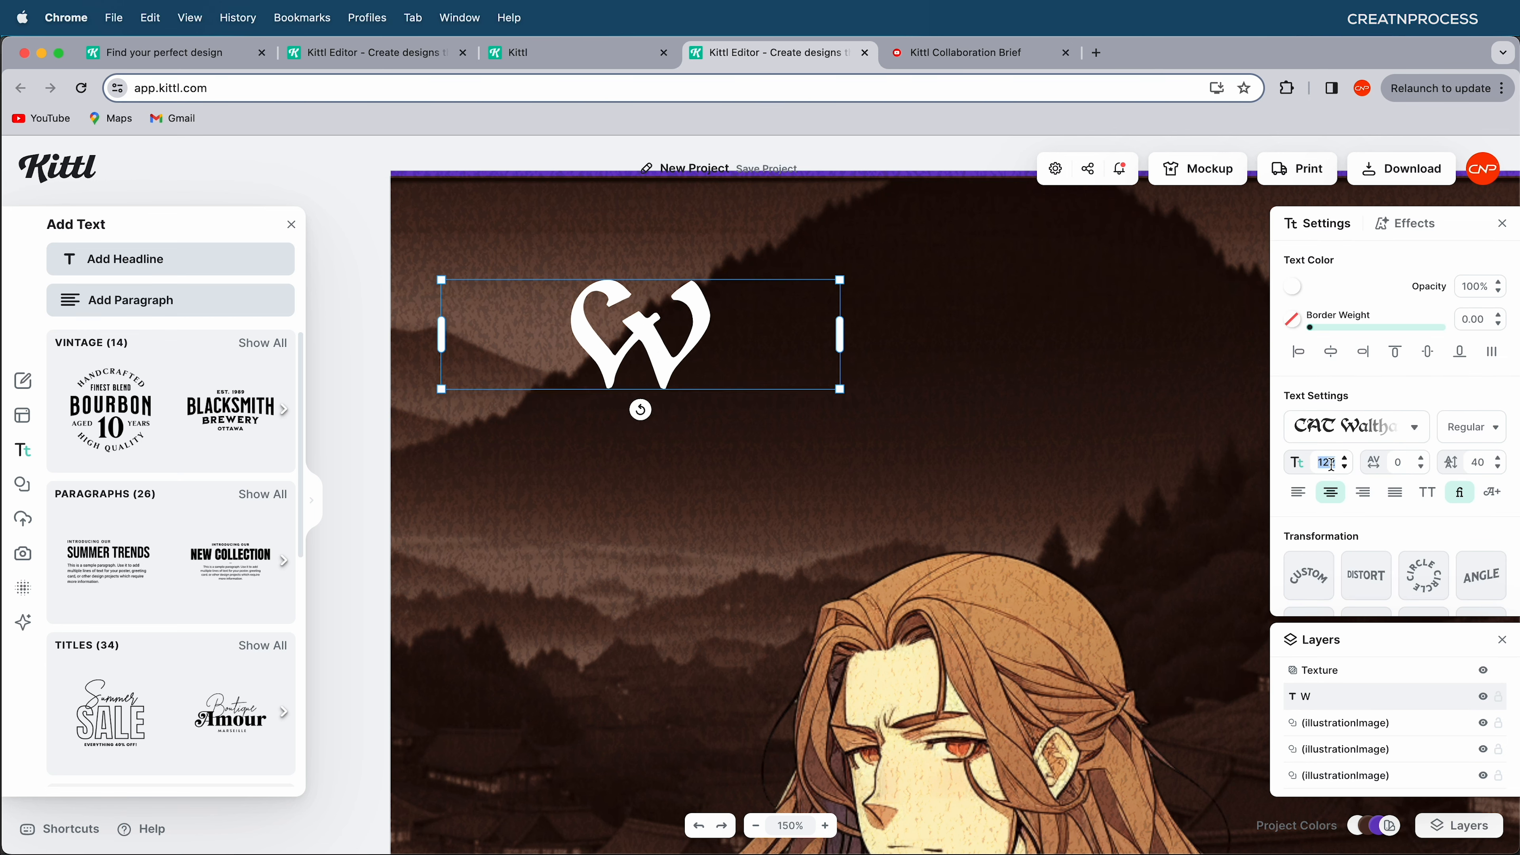
key(Down)
key(Down)
key(Down)
key(Up)
key(Up)
key(Up)
key(Up)
key(Up)
key(Up)
key(Up)
key(Up)
key(Up)
key(Up)
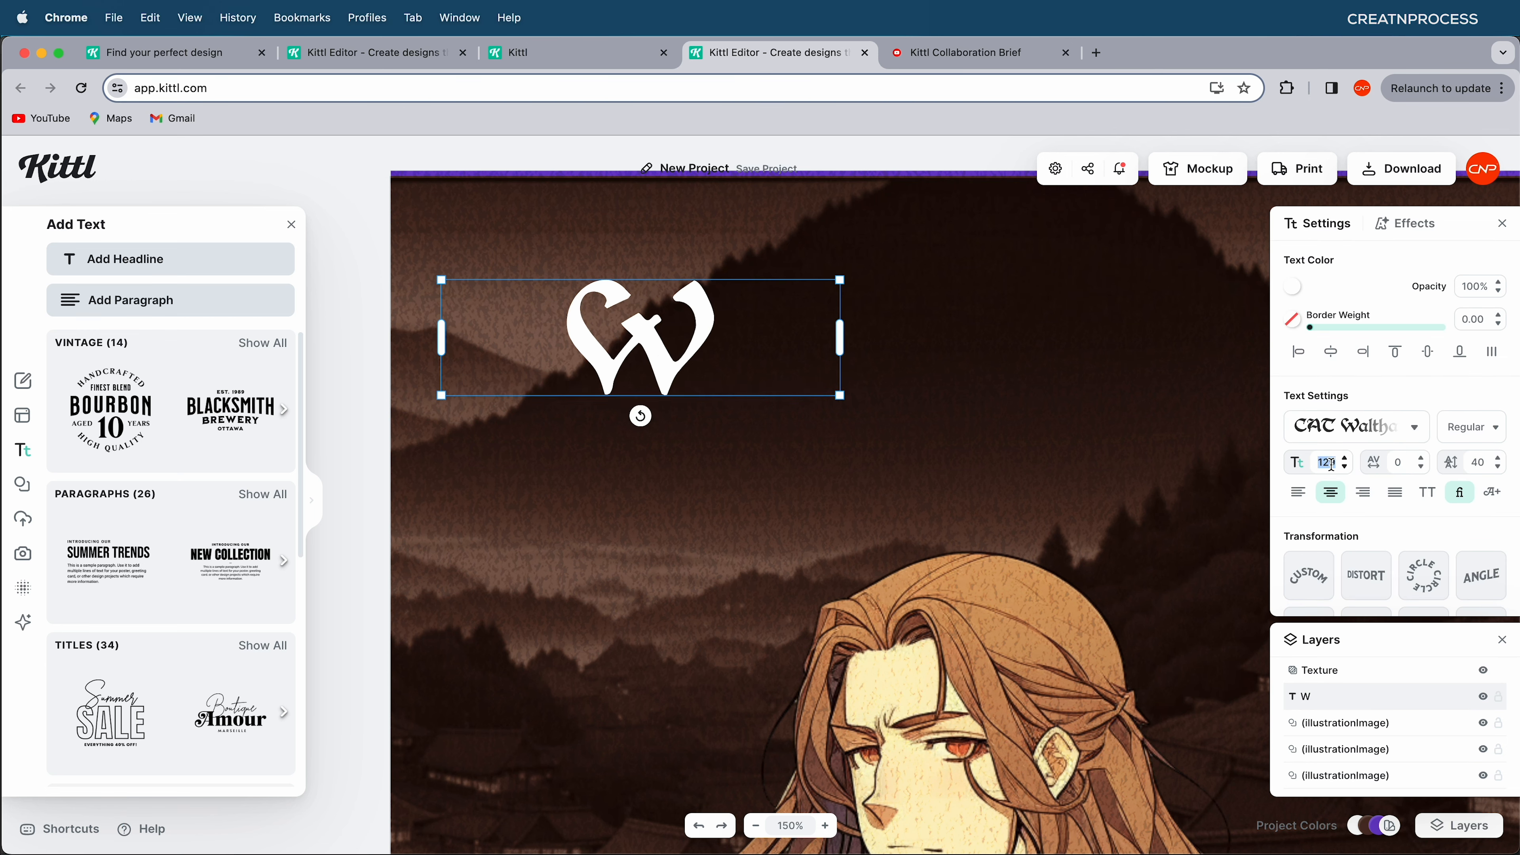
key(Up)
key(Up)
key(Up)
key(Up)
key(Up)
key(Up)
key(Up)
- Duplicate the W below the original, change the copy's text to INGMASTER and set its font size to 78
drag(714, 330, 639, 515)
double_click(761, 459)
text(ING)
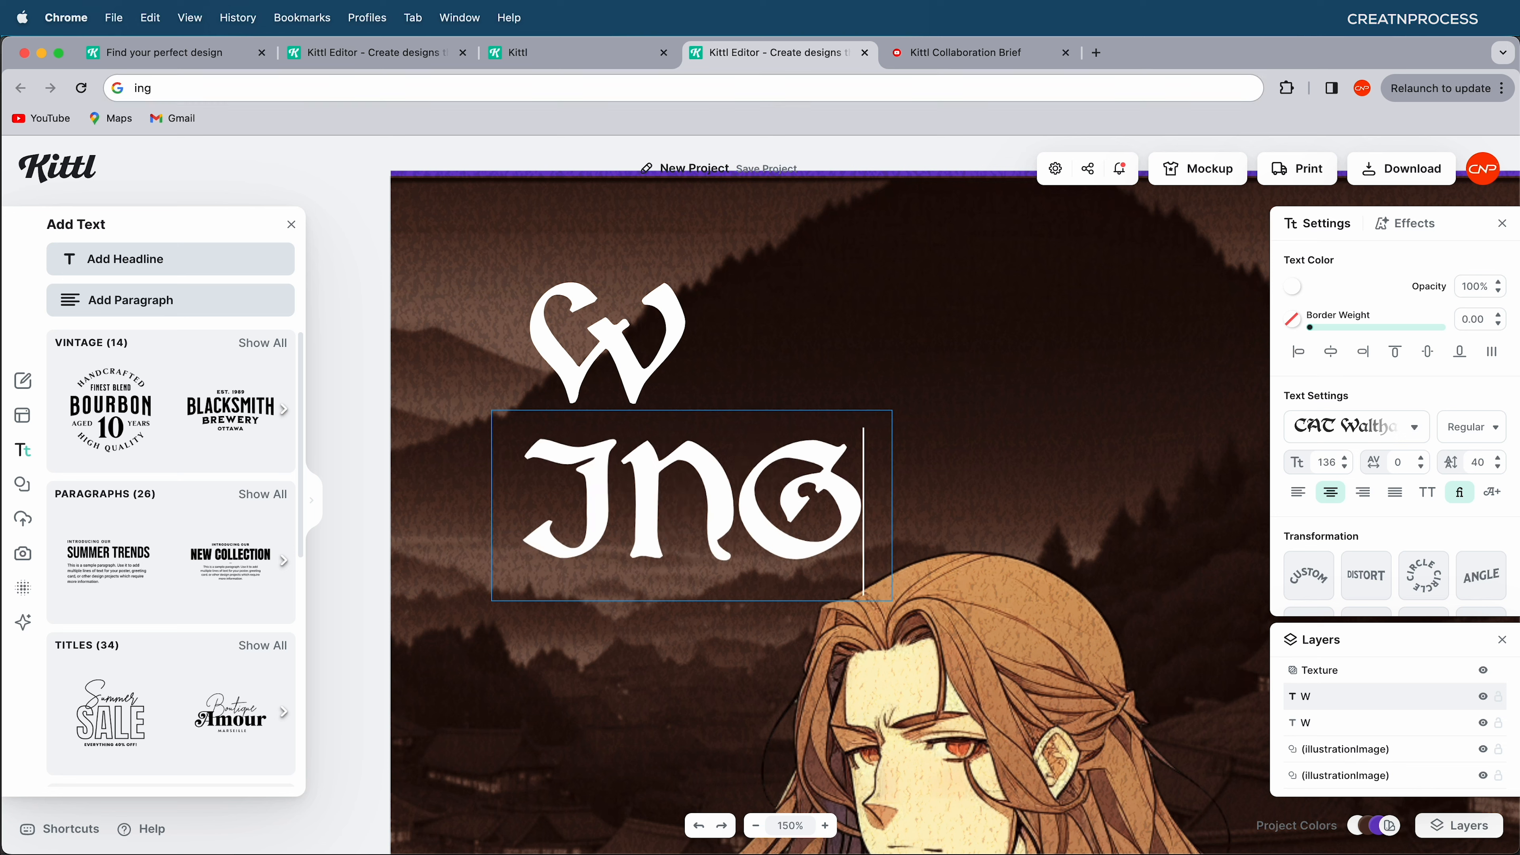
text(MAS)
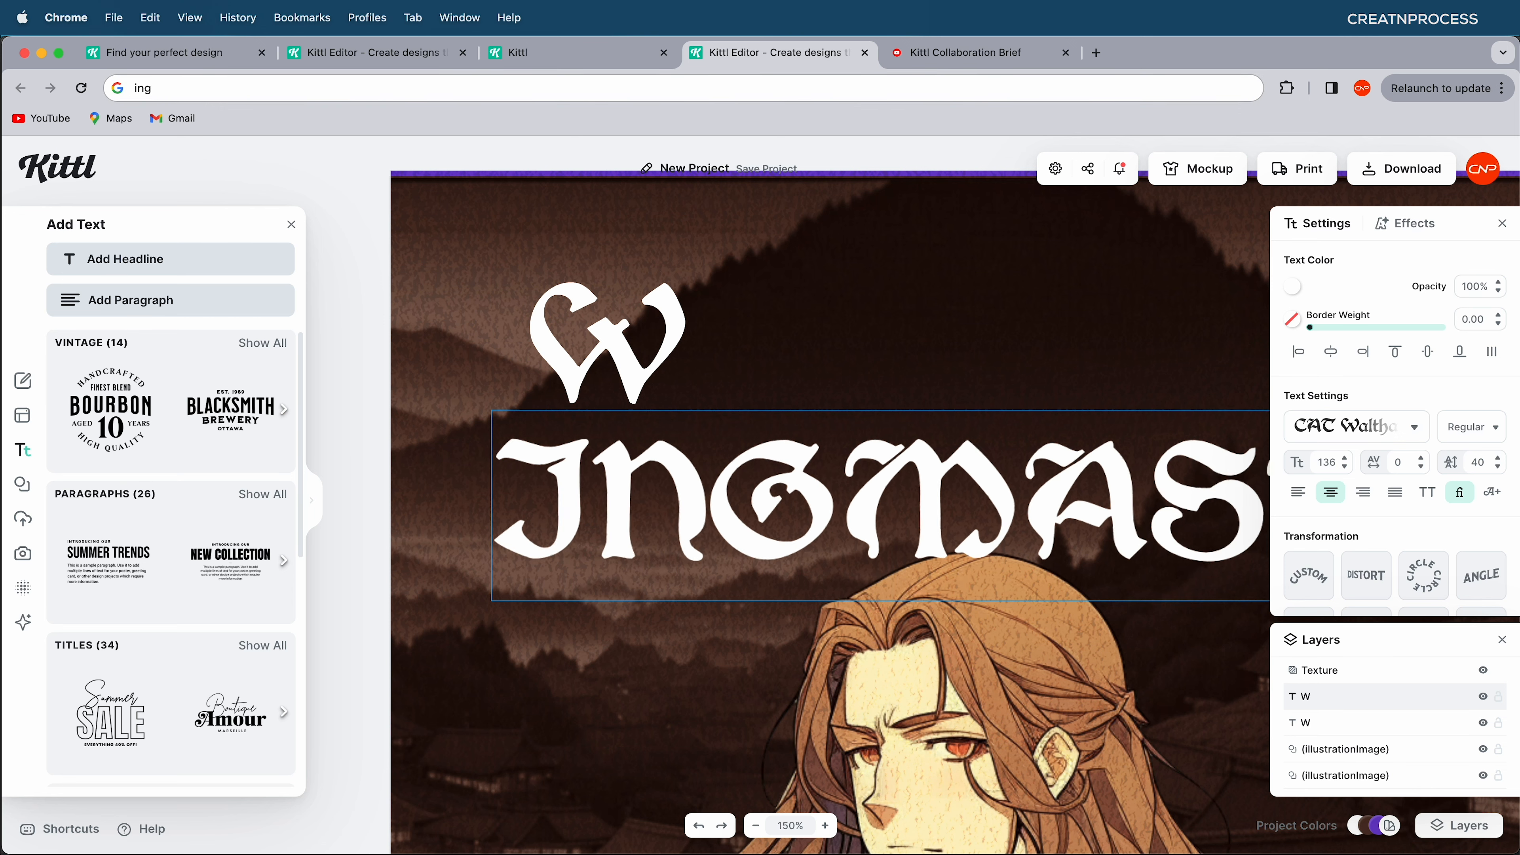
text(TER)
key(Escape)
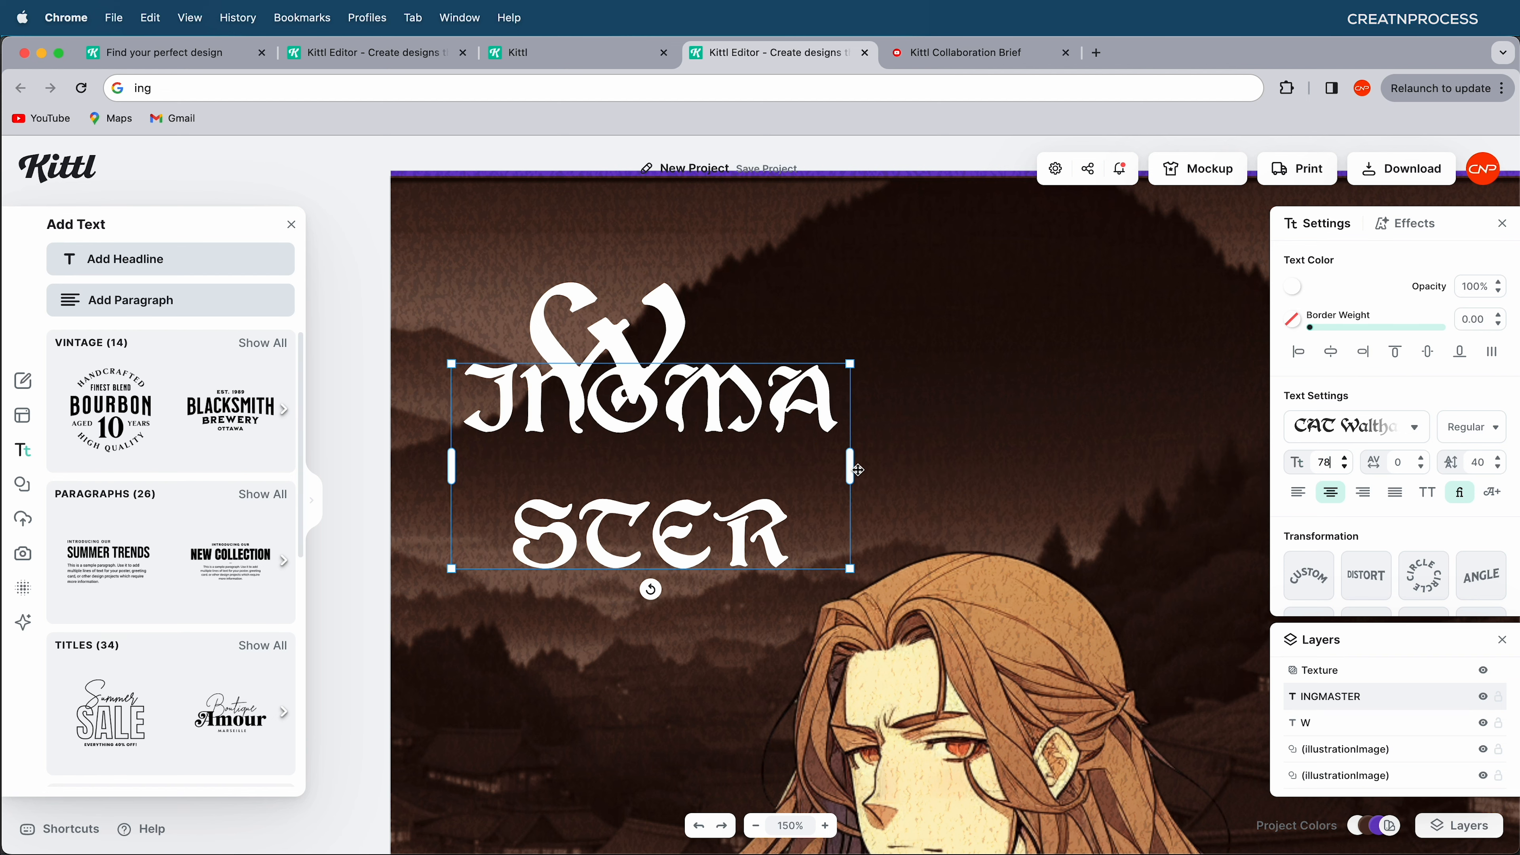
- Fit INGMASTER on one line beside the large W, and scale both texts up together until INGMASTER's font size is 87
drag(850, 466, 1202, 468)
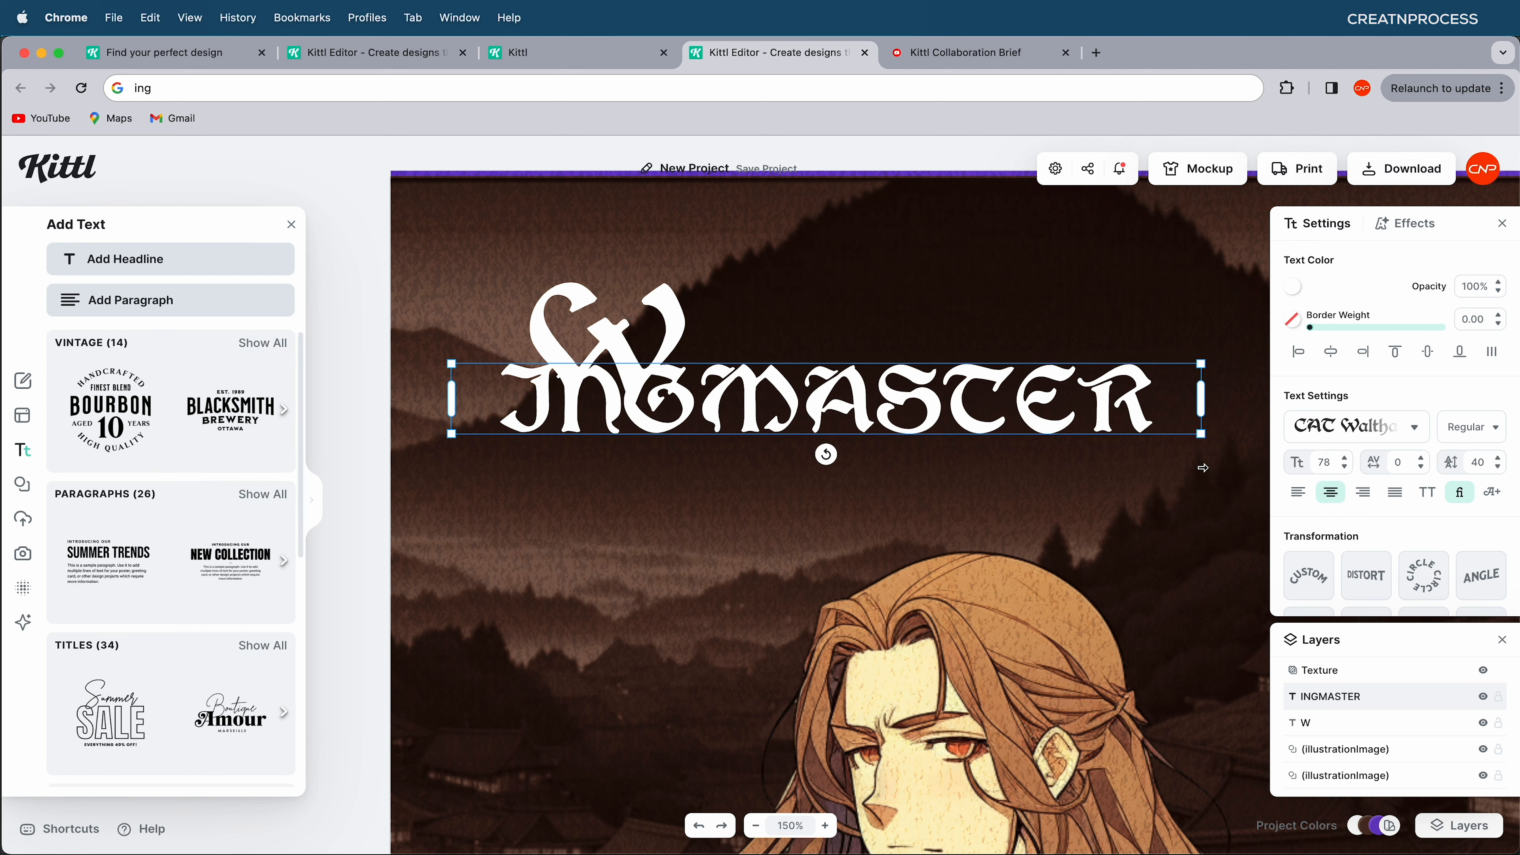
drag(746, 394, 951, 365)
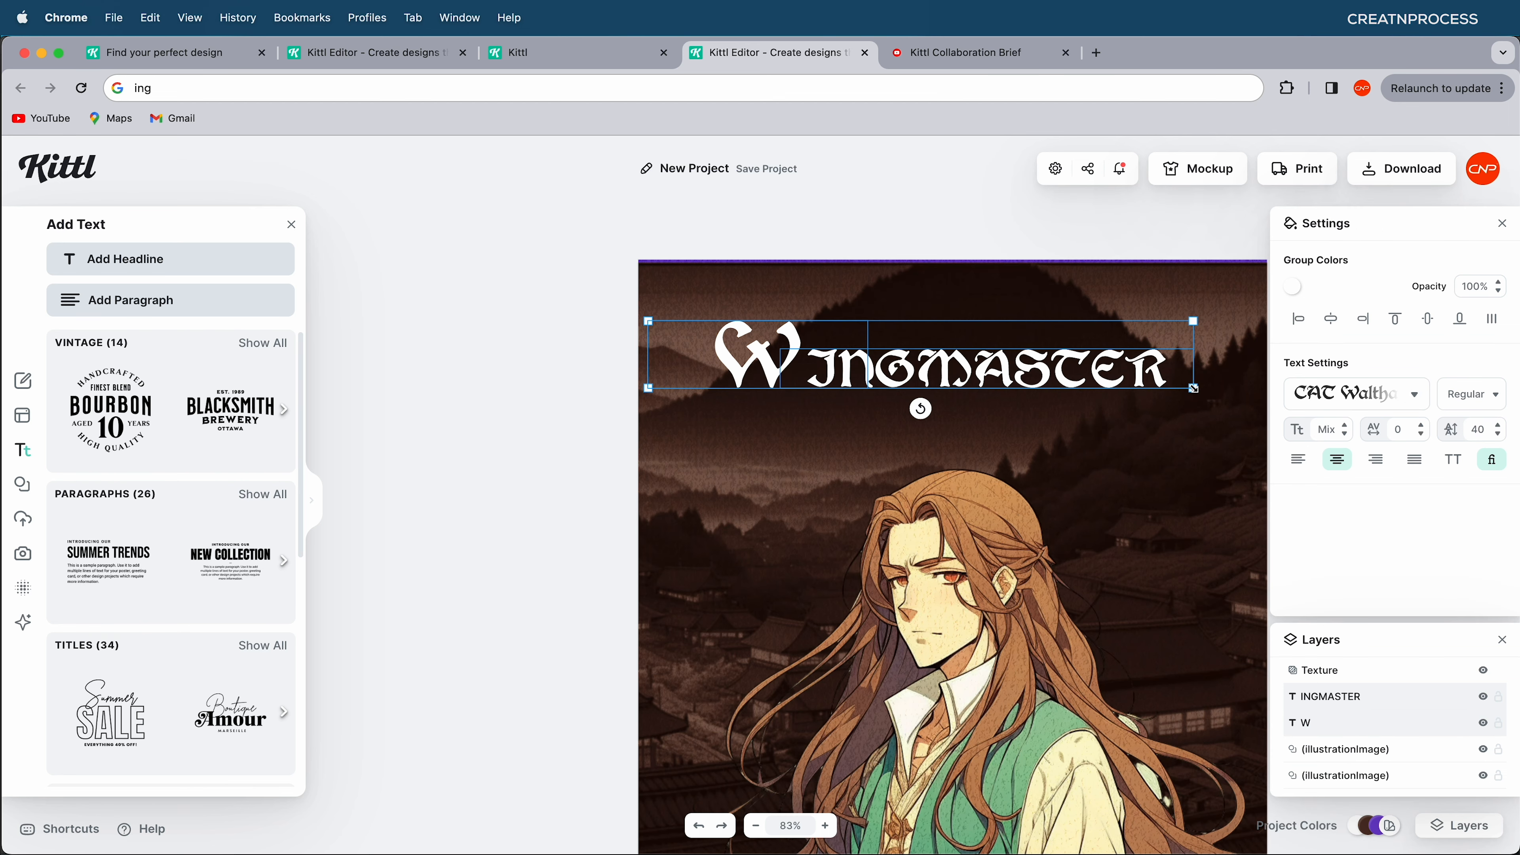
drag(1193, 388, 1239, 396)
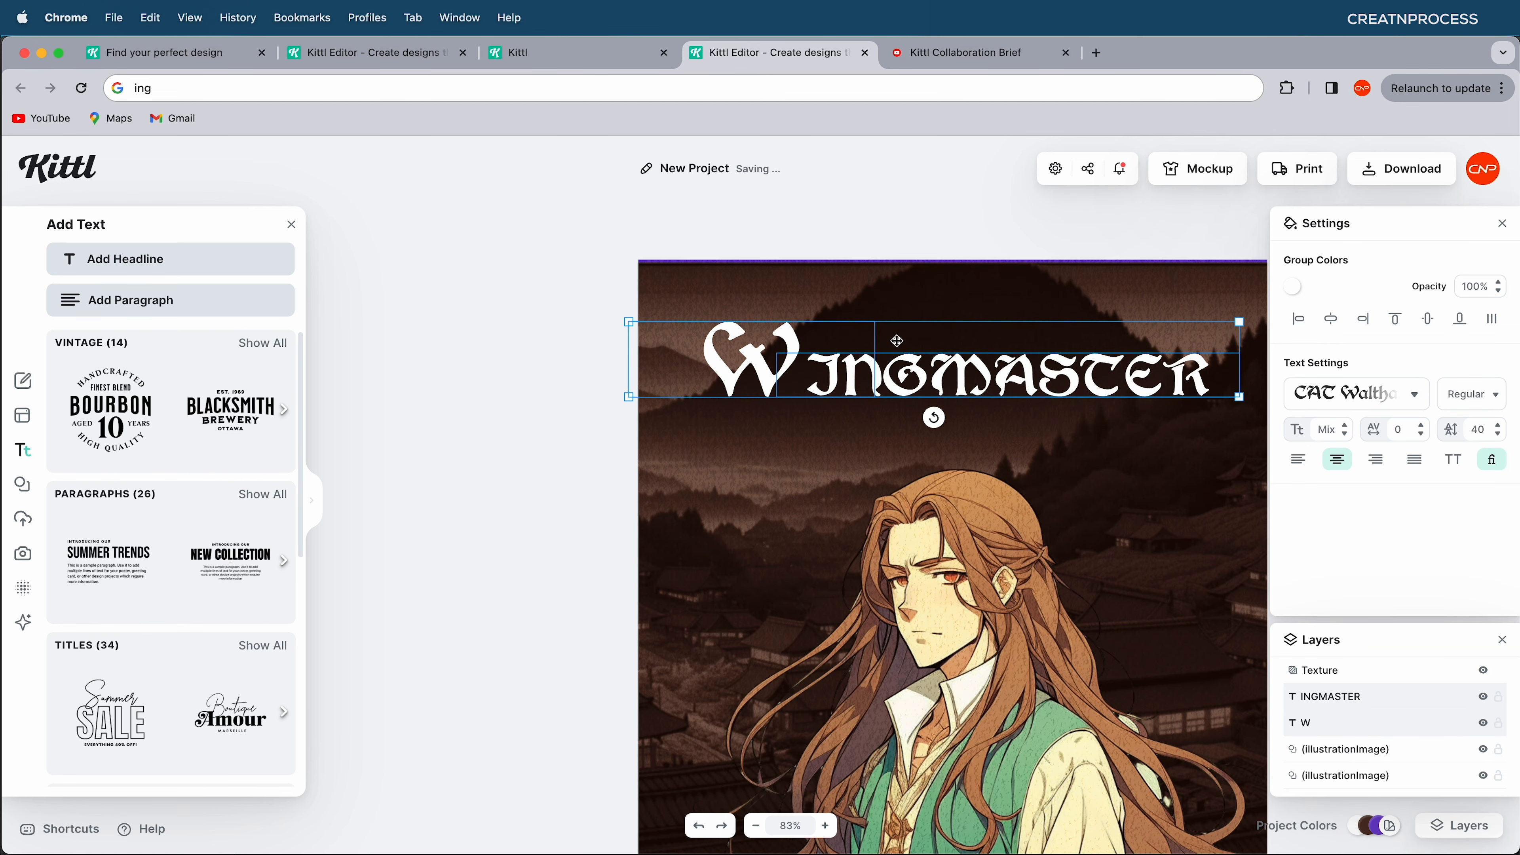
click(835, 367)
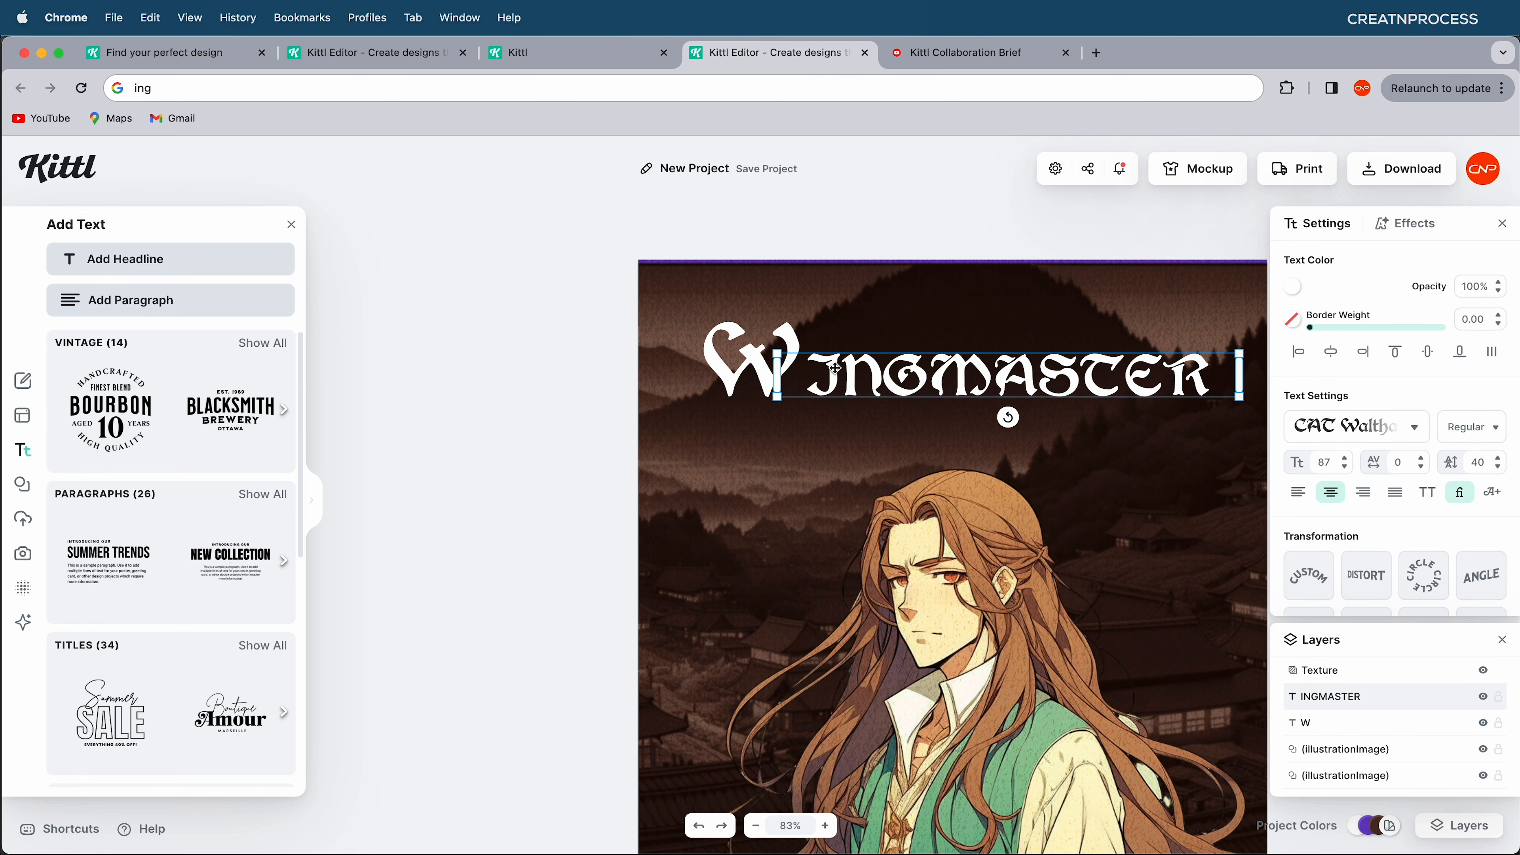
- Fill the INGMASTER text with a white-to-orange gradient
click(1293, 287)
click(1112, 280)
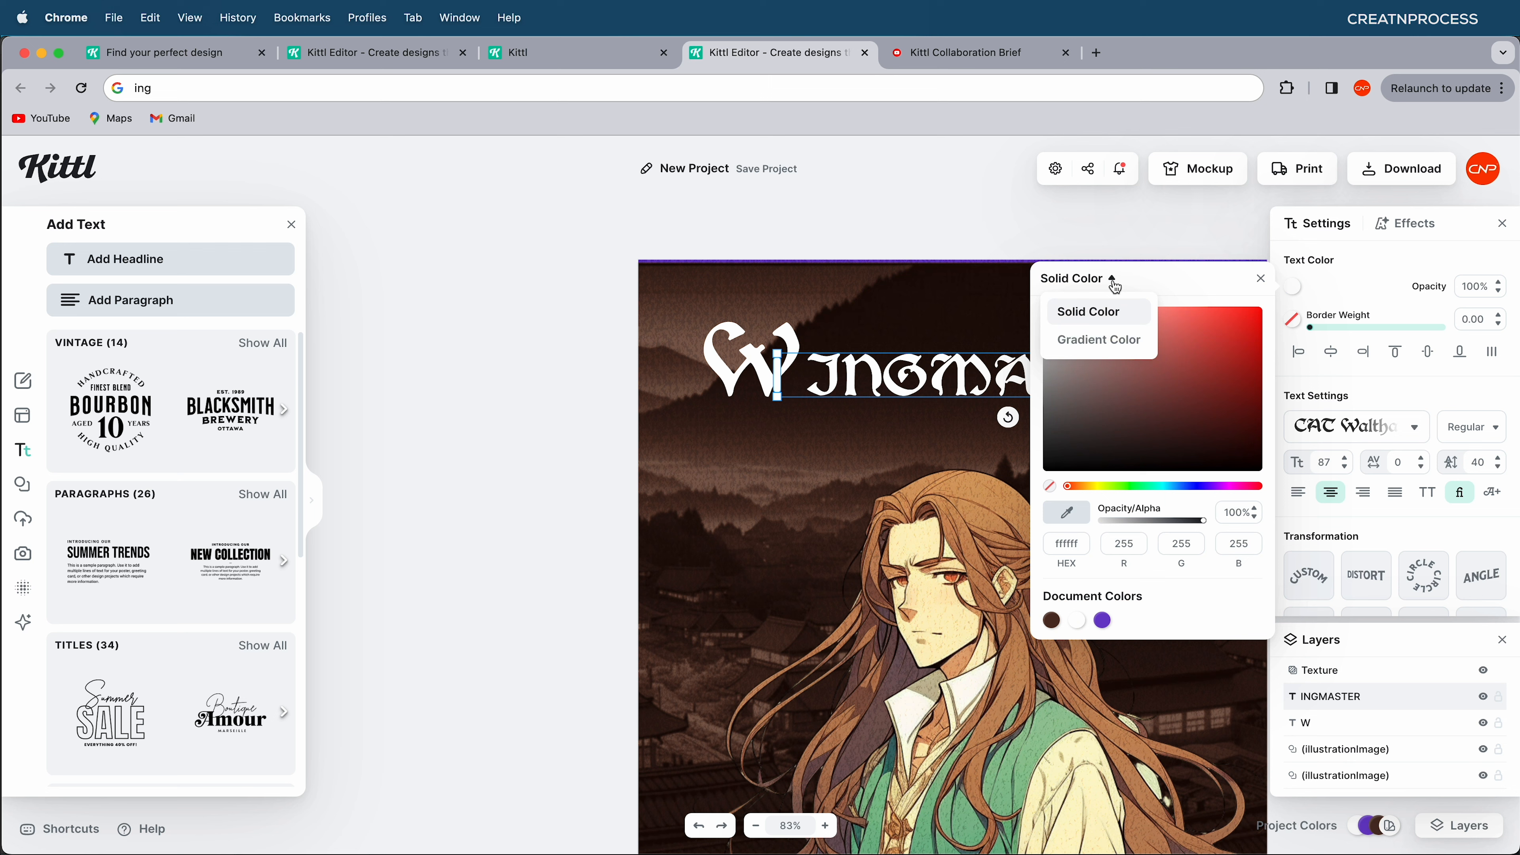
click(1099, 339)
click(1189, 315)
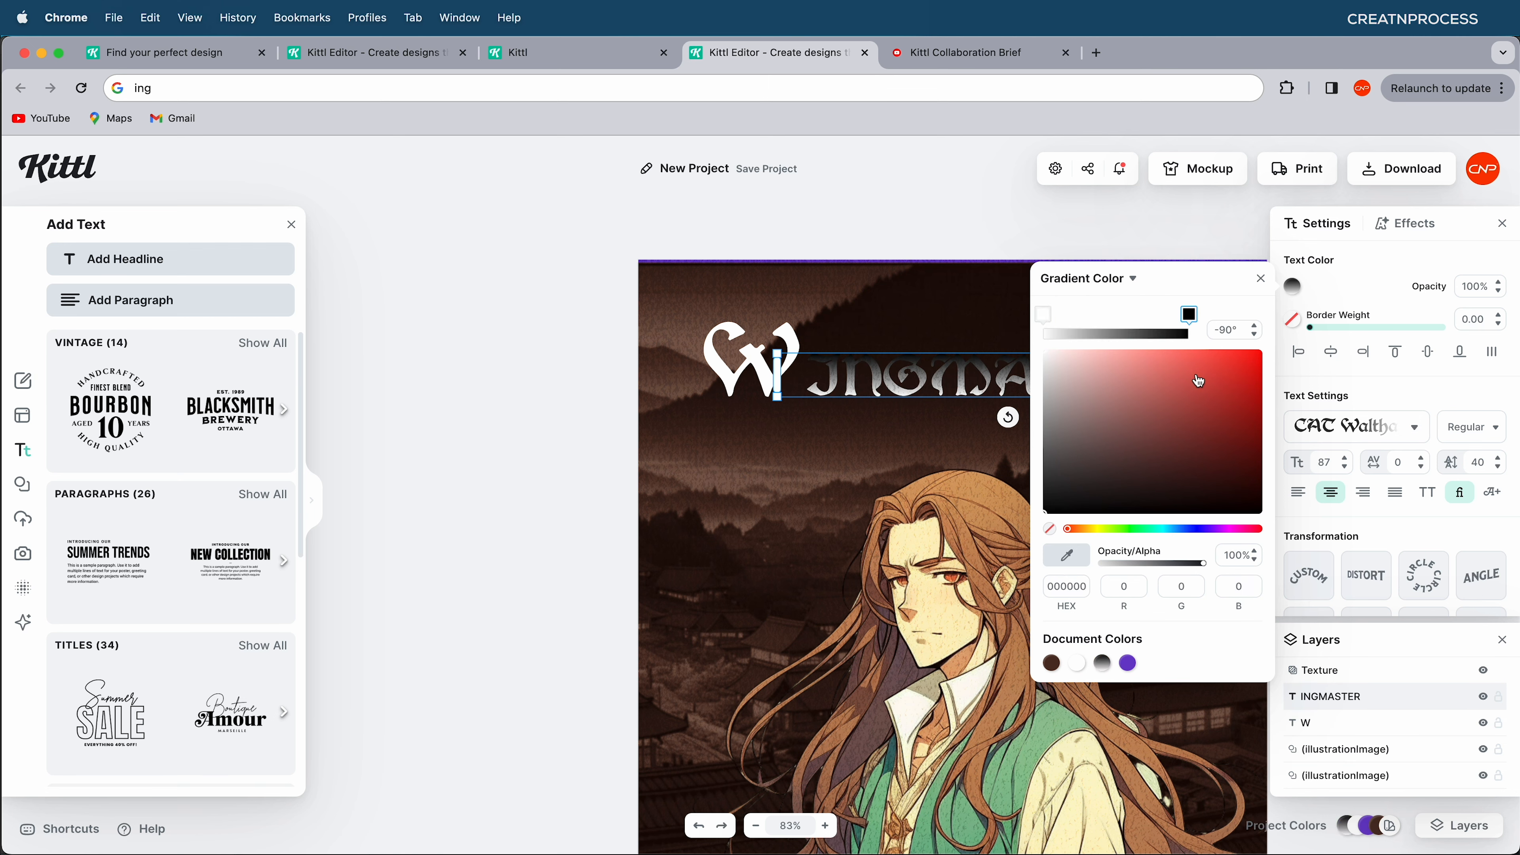
drag(1199, 381, 1221, 376)
click(1091, 529)
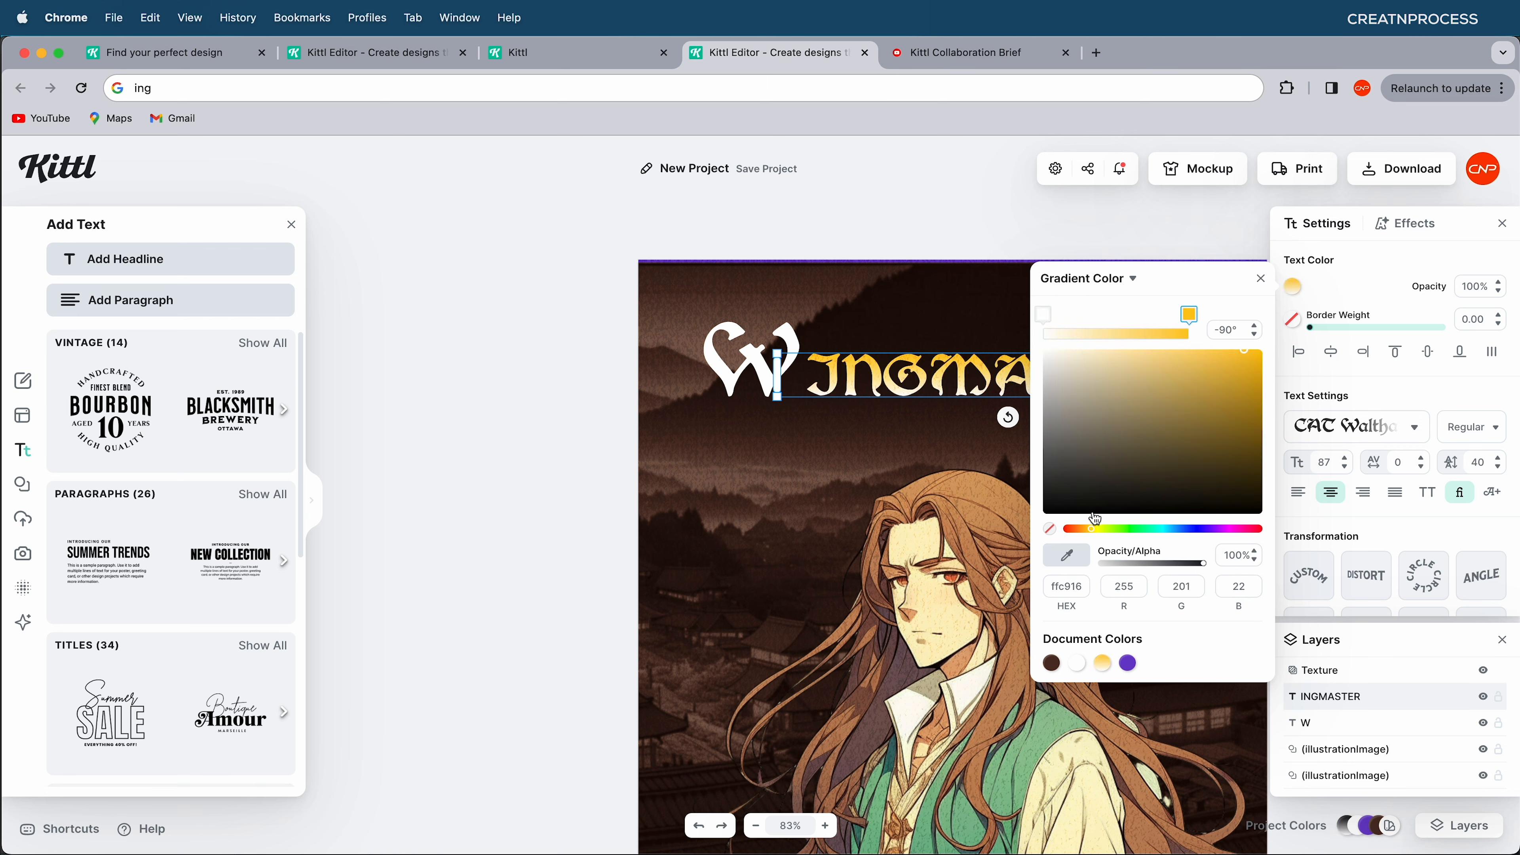
click(1081, 529)
click(797, 374)
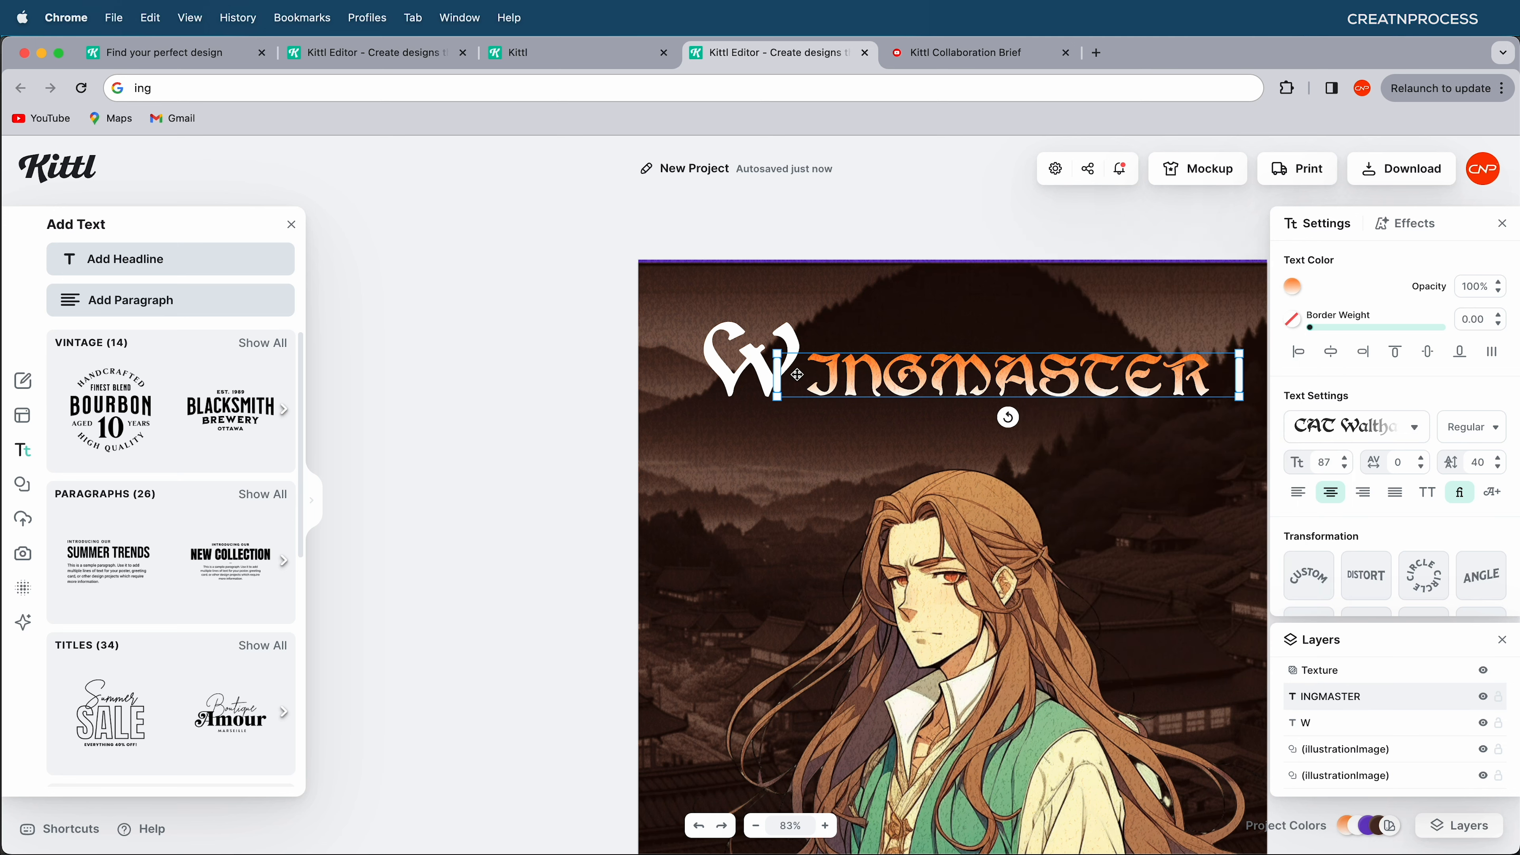
- Apply the Fading Color Cut decoration to INGMASTER and color its upper part red ff2c2c
click(1408, 234)
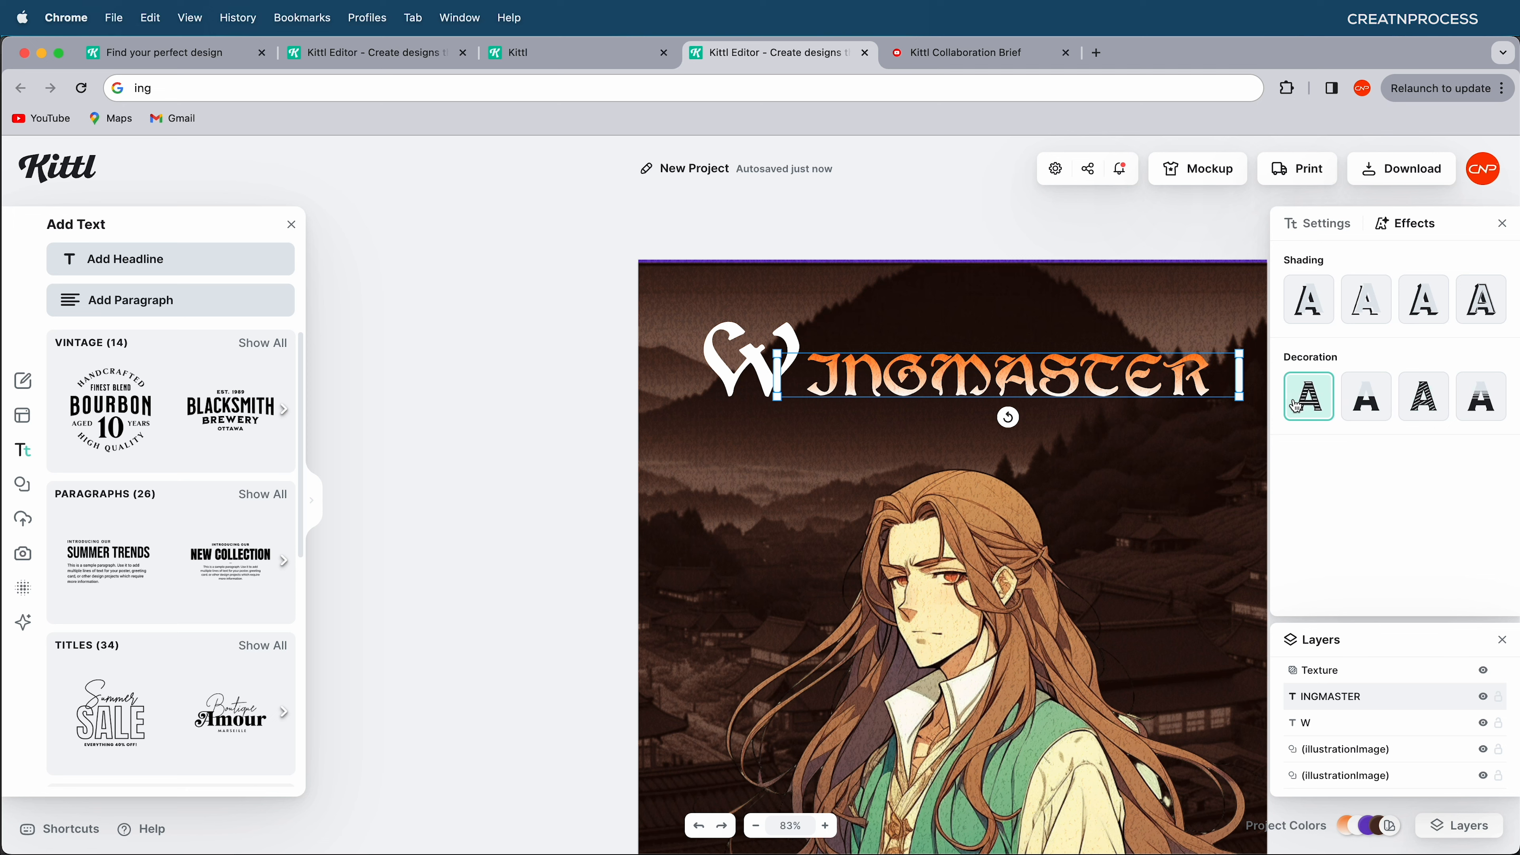
click(1367, 399)
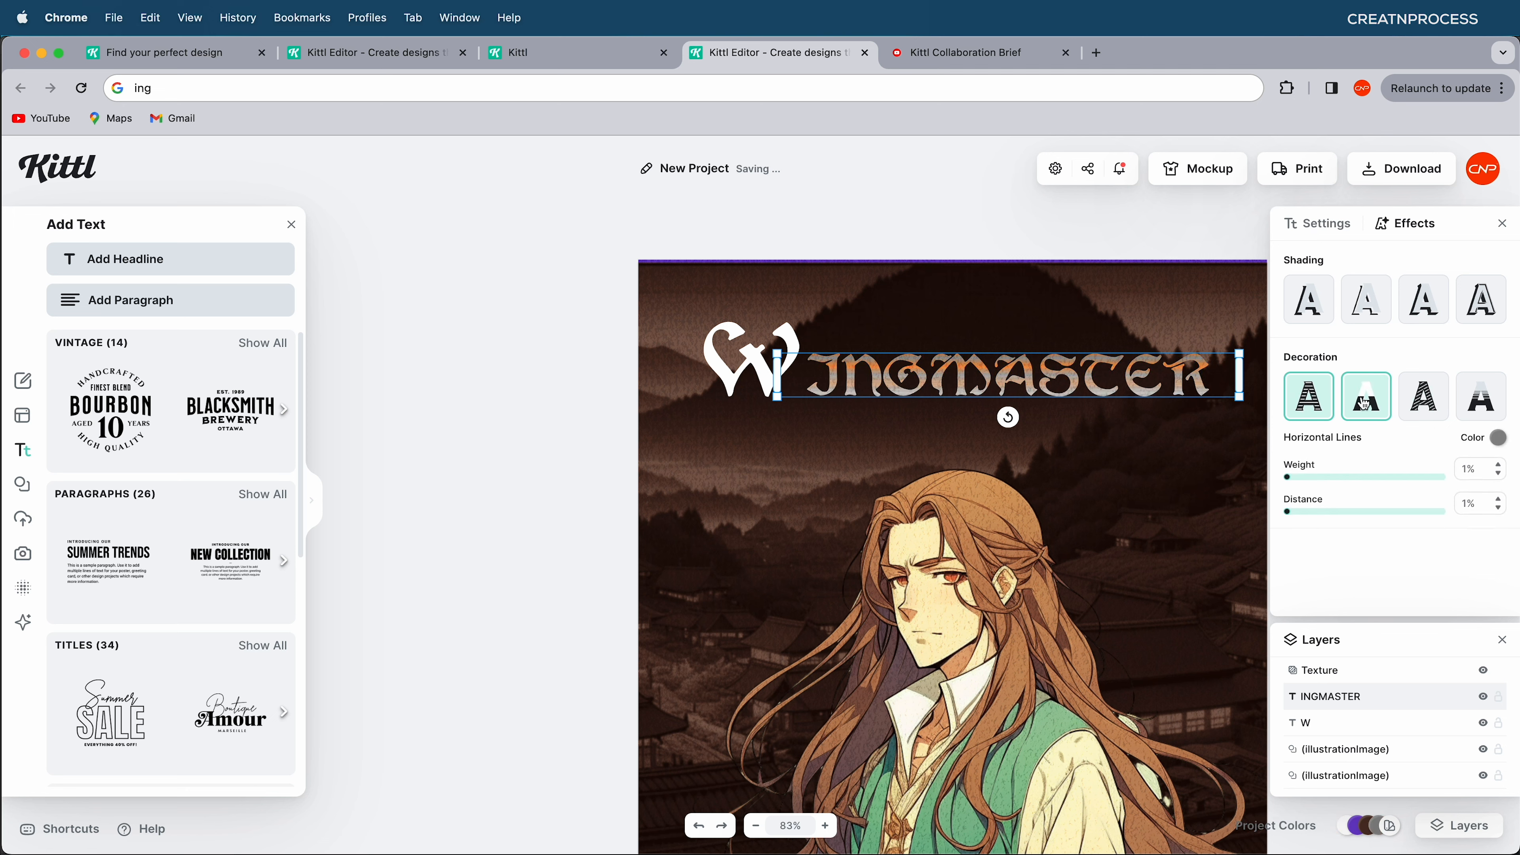
click(1440, 414)
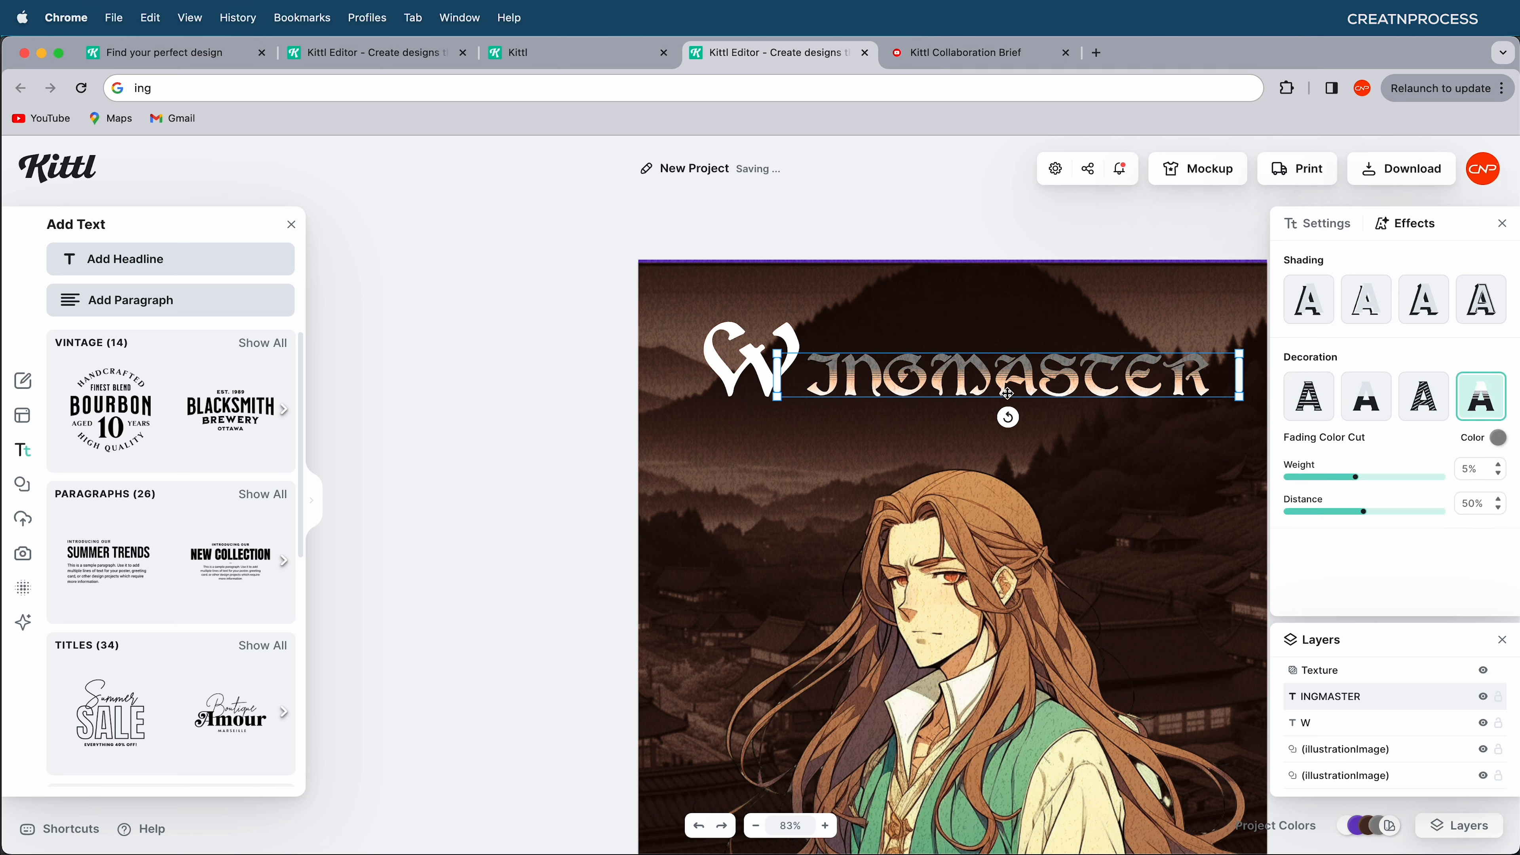
scroll(1005, 393, up, 5)
scroll(1006, 392, down, 3)
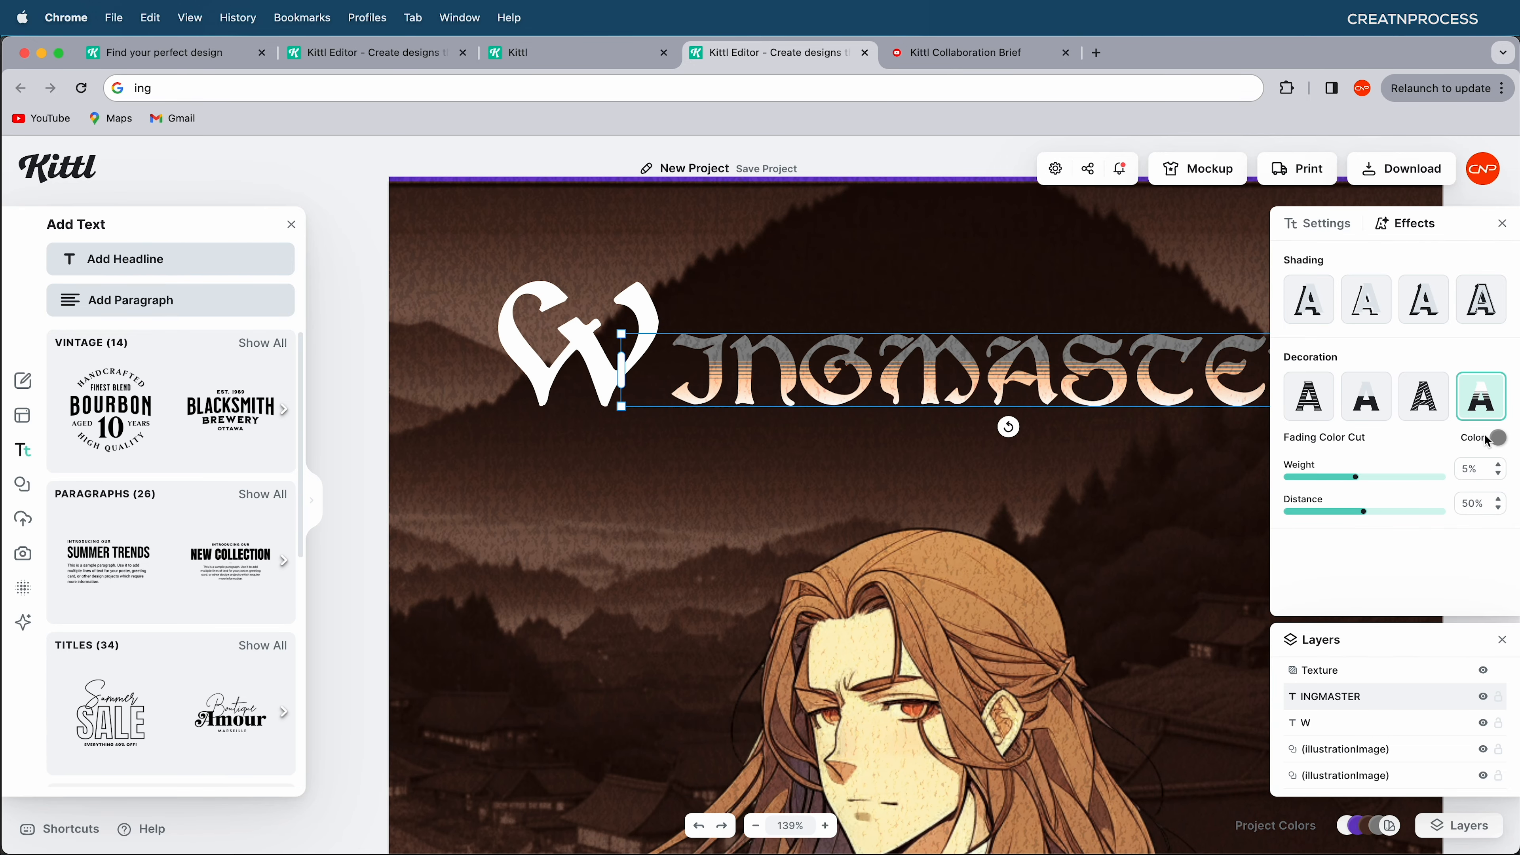
click(1498, 439)
click(1434, 460)
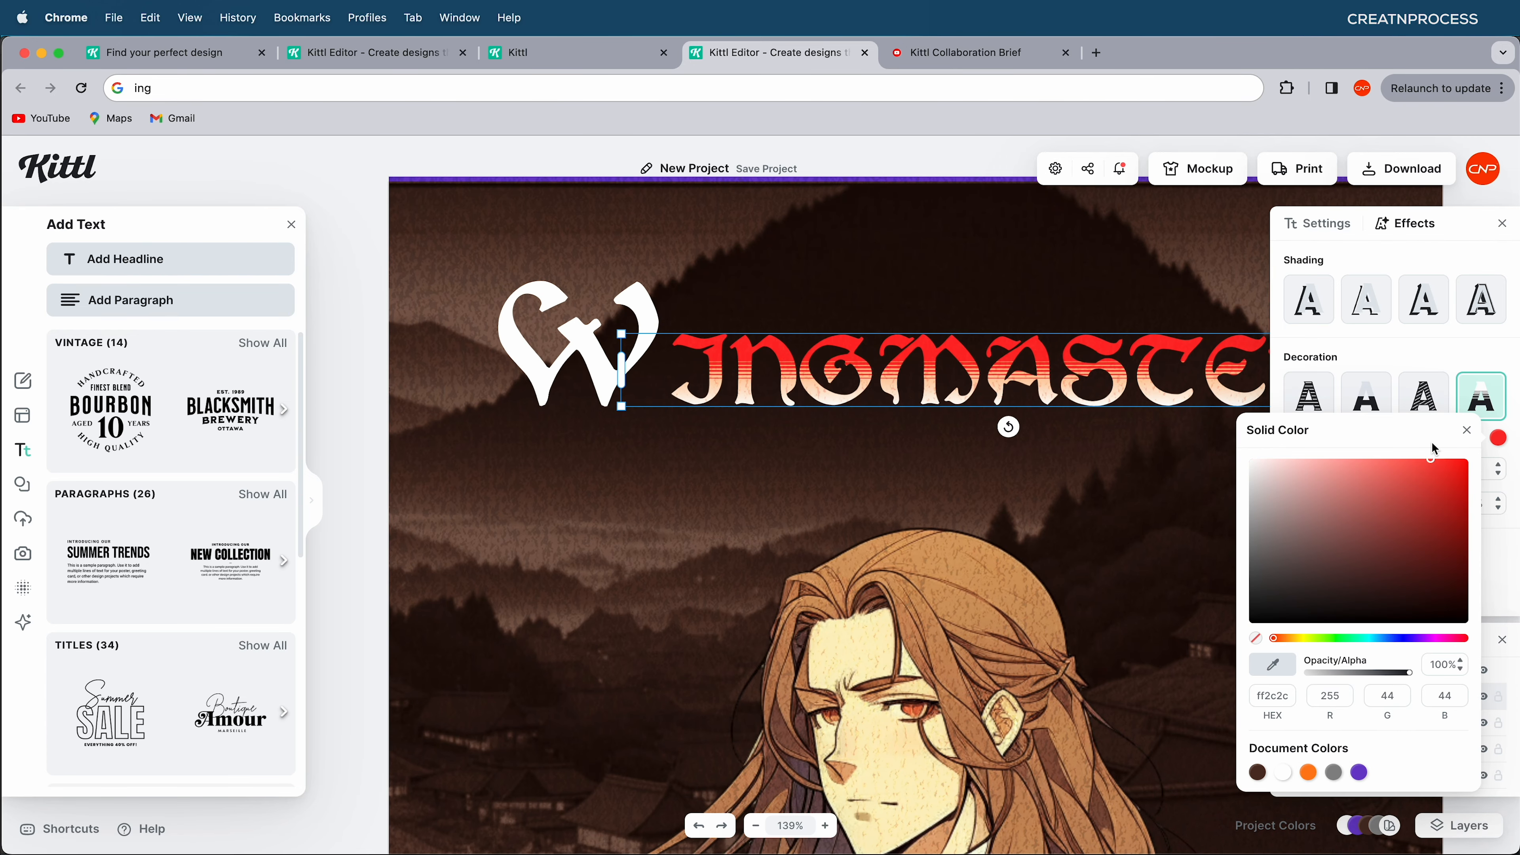
- Try the Color Cut and Horizontal Lines decorations on INGMASTER, and return to Fading Color Cut
click(1430, 398)
click(1375, 399)
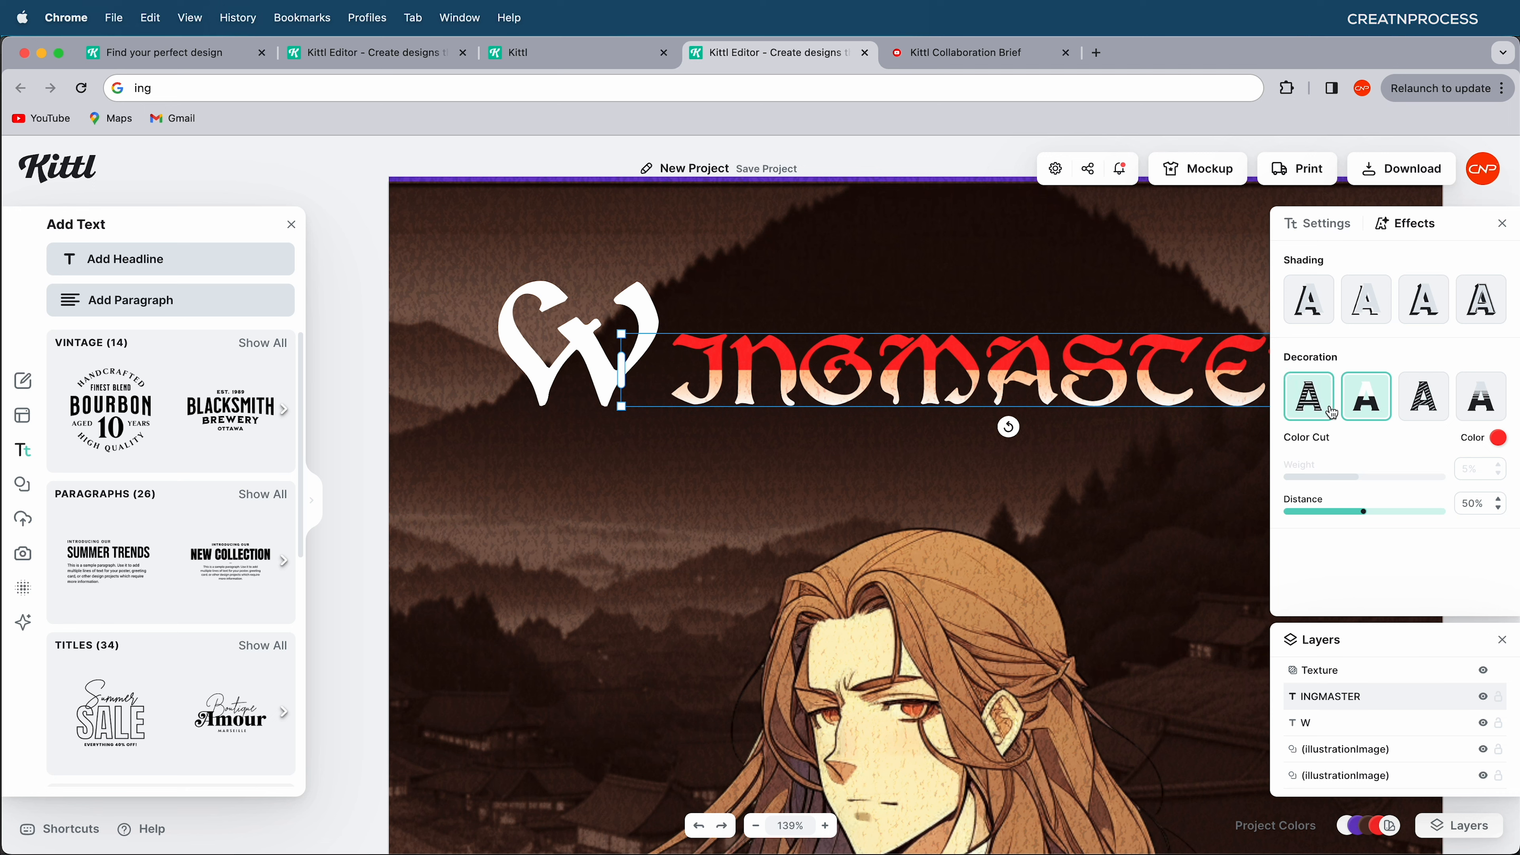
click(1310, 398)
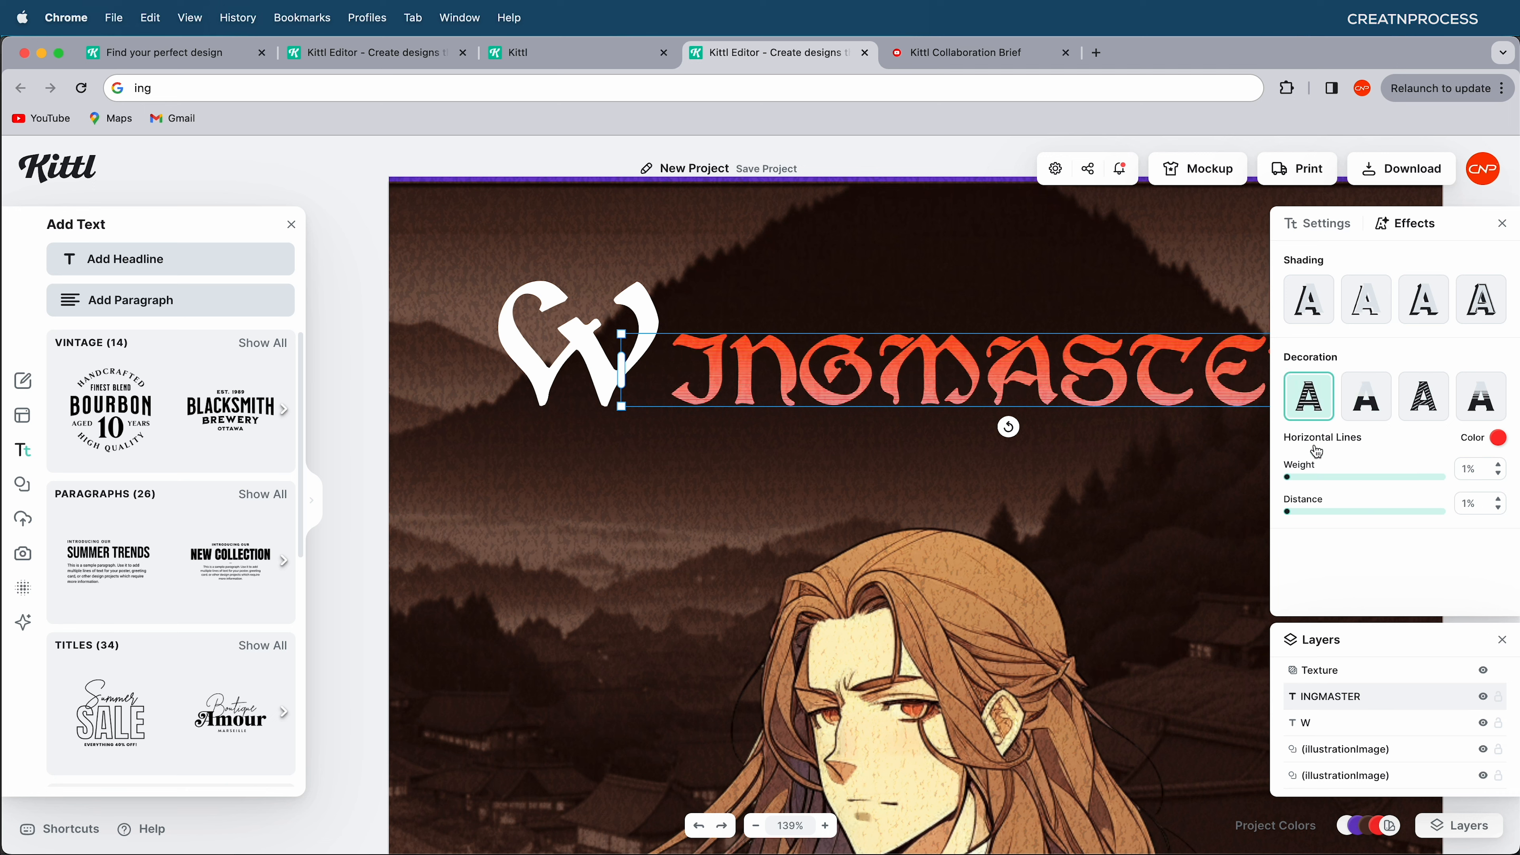
drag(1297, 513, 1338, 512)
click(1494, 398)
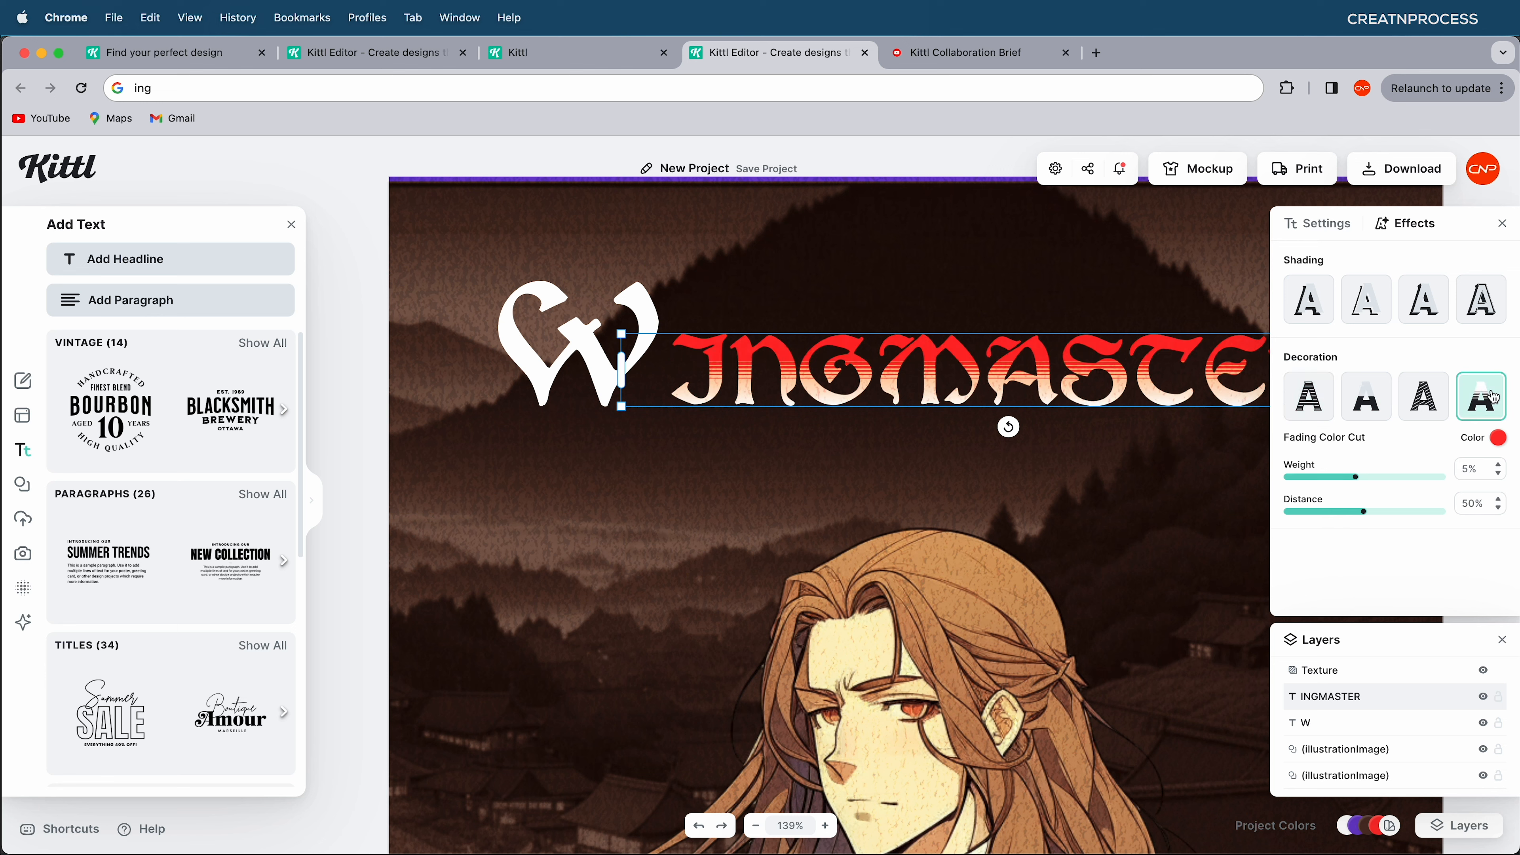
- Change INGMASTER's Fading Color Cut color to orange-red ff642c
click(1501, 441)
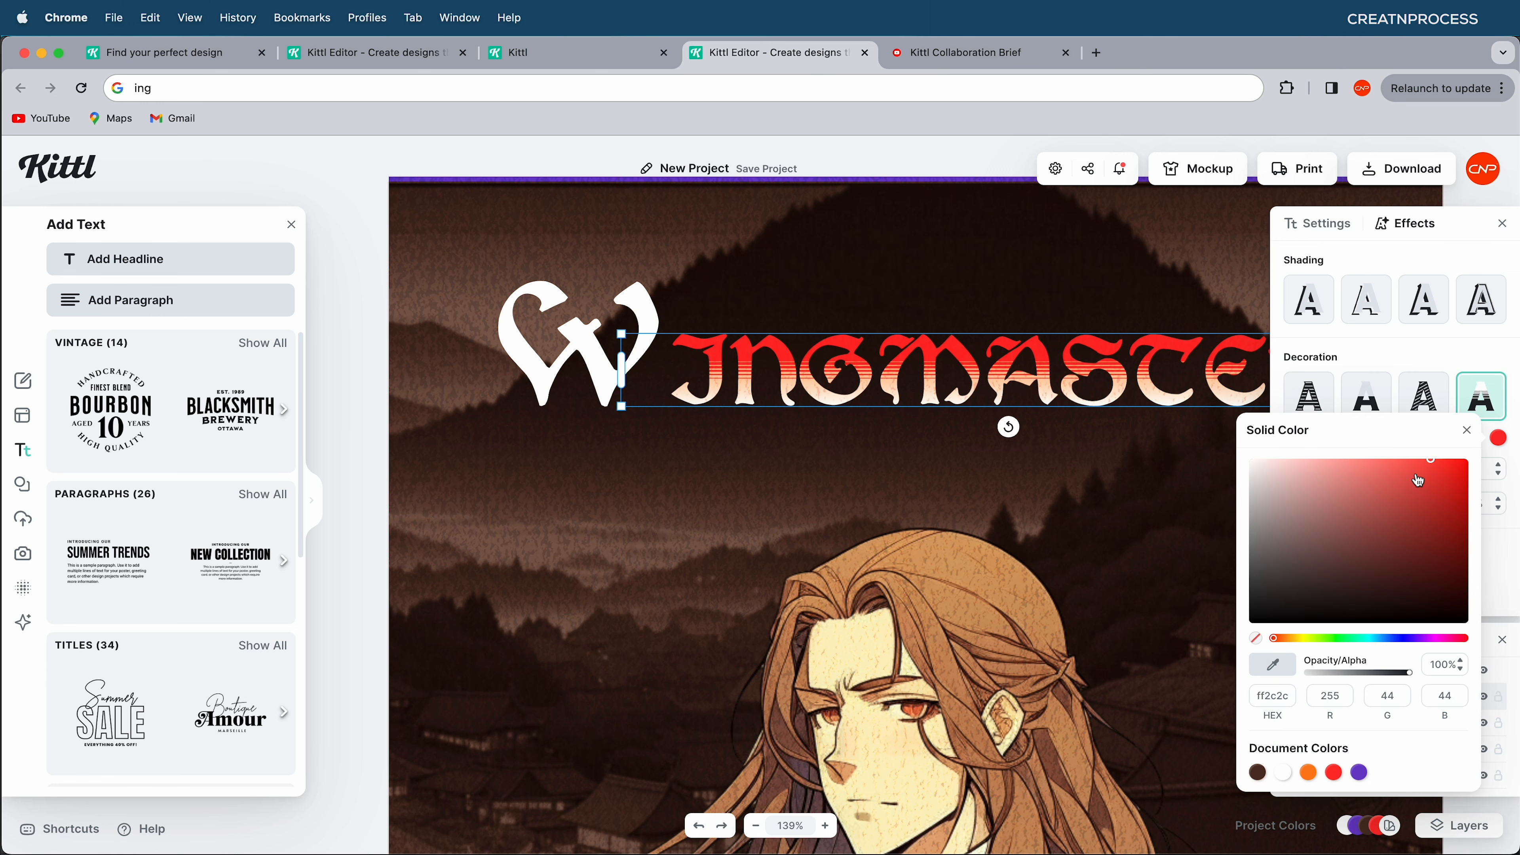
click(1289, 639)
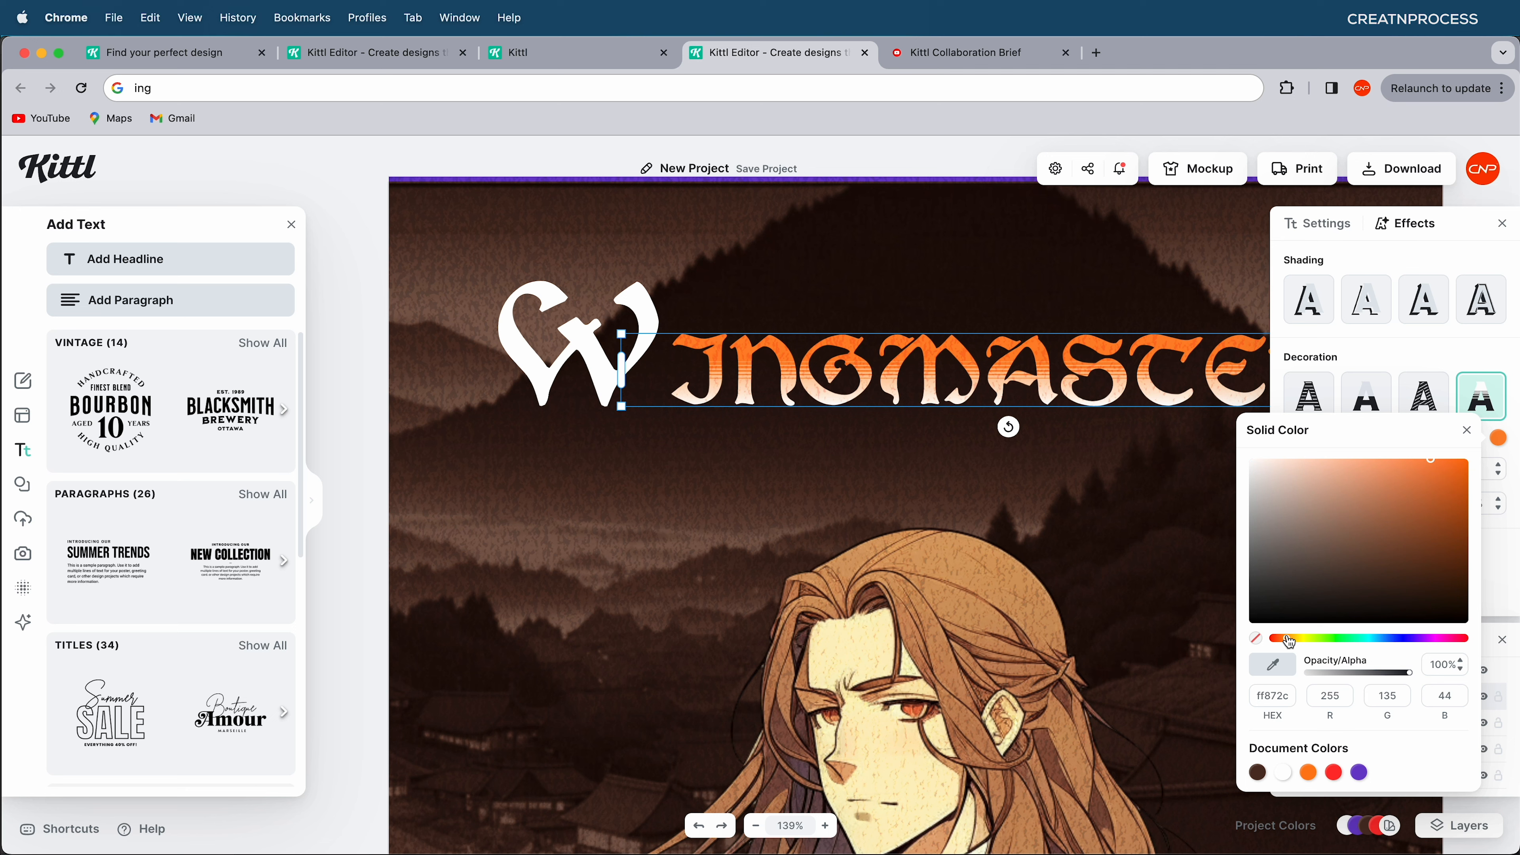
drag(1289, 640, 1284, 640)
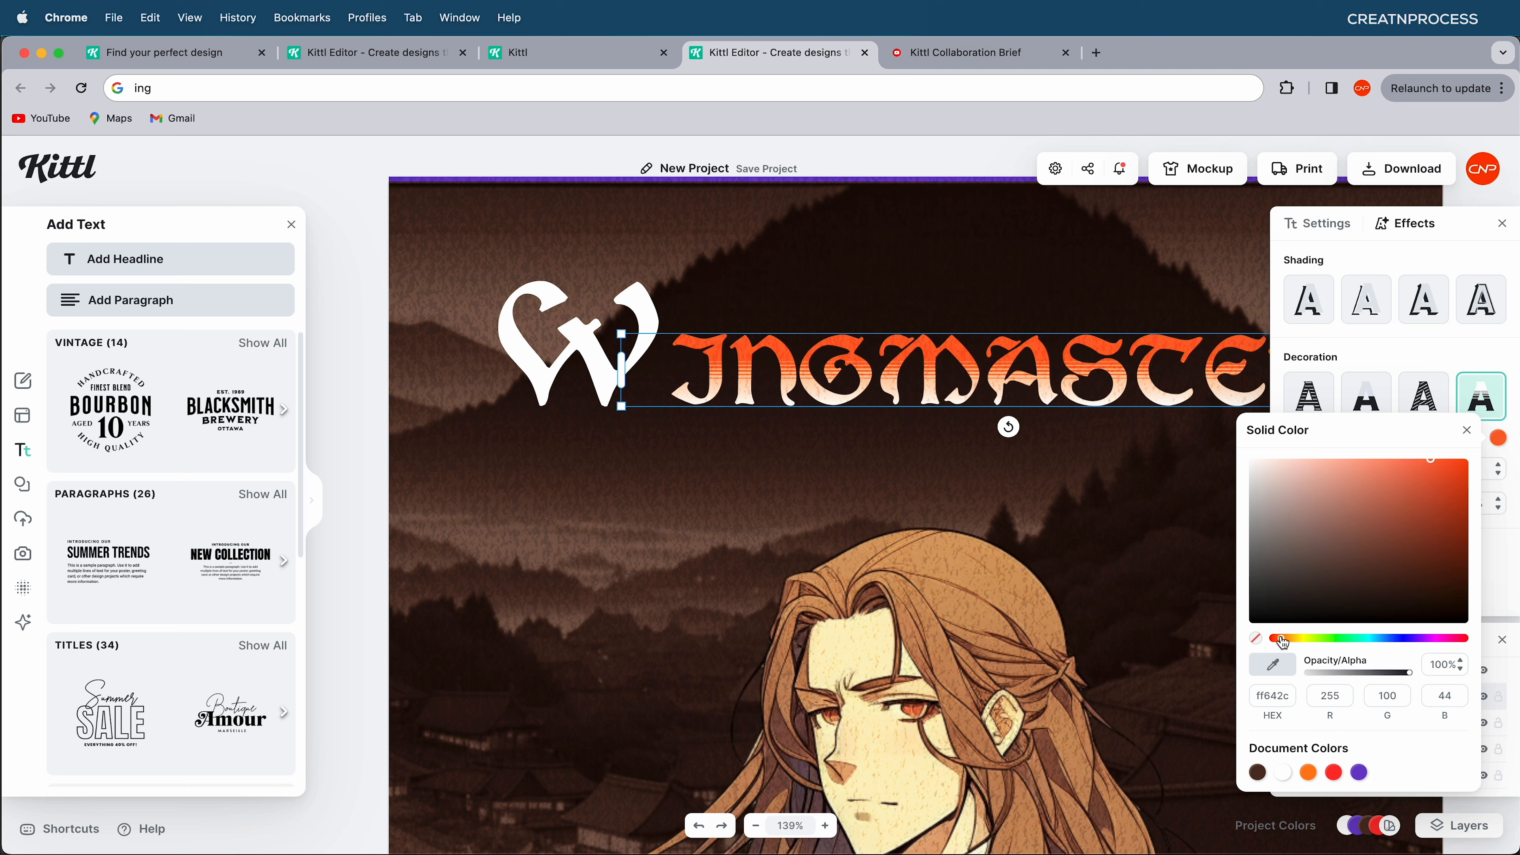
- Switch INGMASTER's text fill to a solid color and set it to pale cream ffecc3
click(1339, 236)
click(1335, 227)
click(1297, 294)
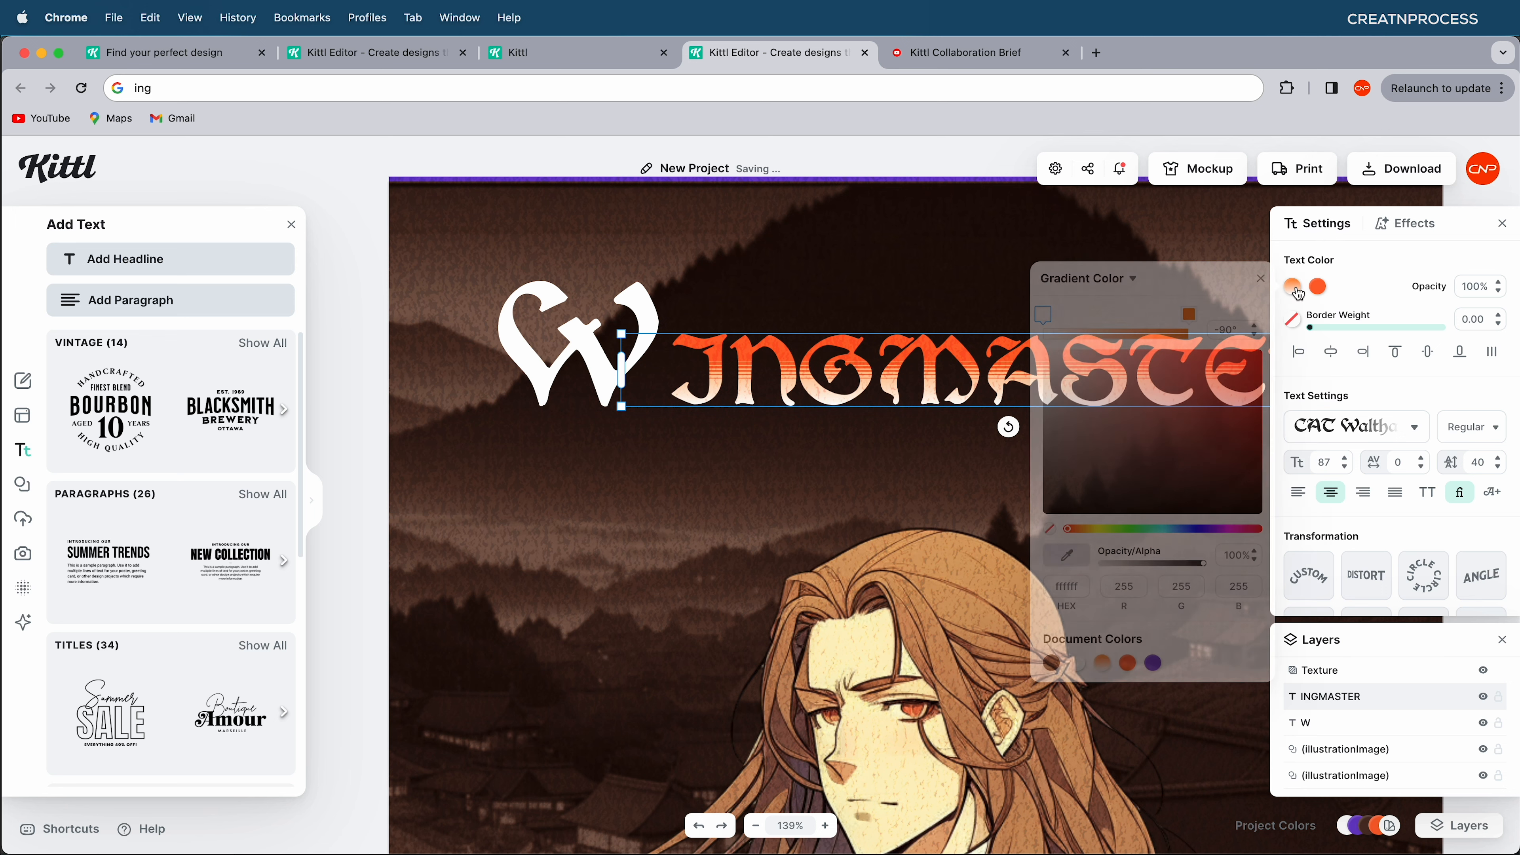
click(1089, 278)
click(1087, 312)
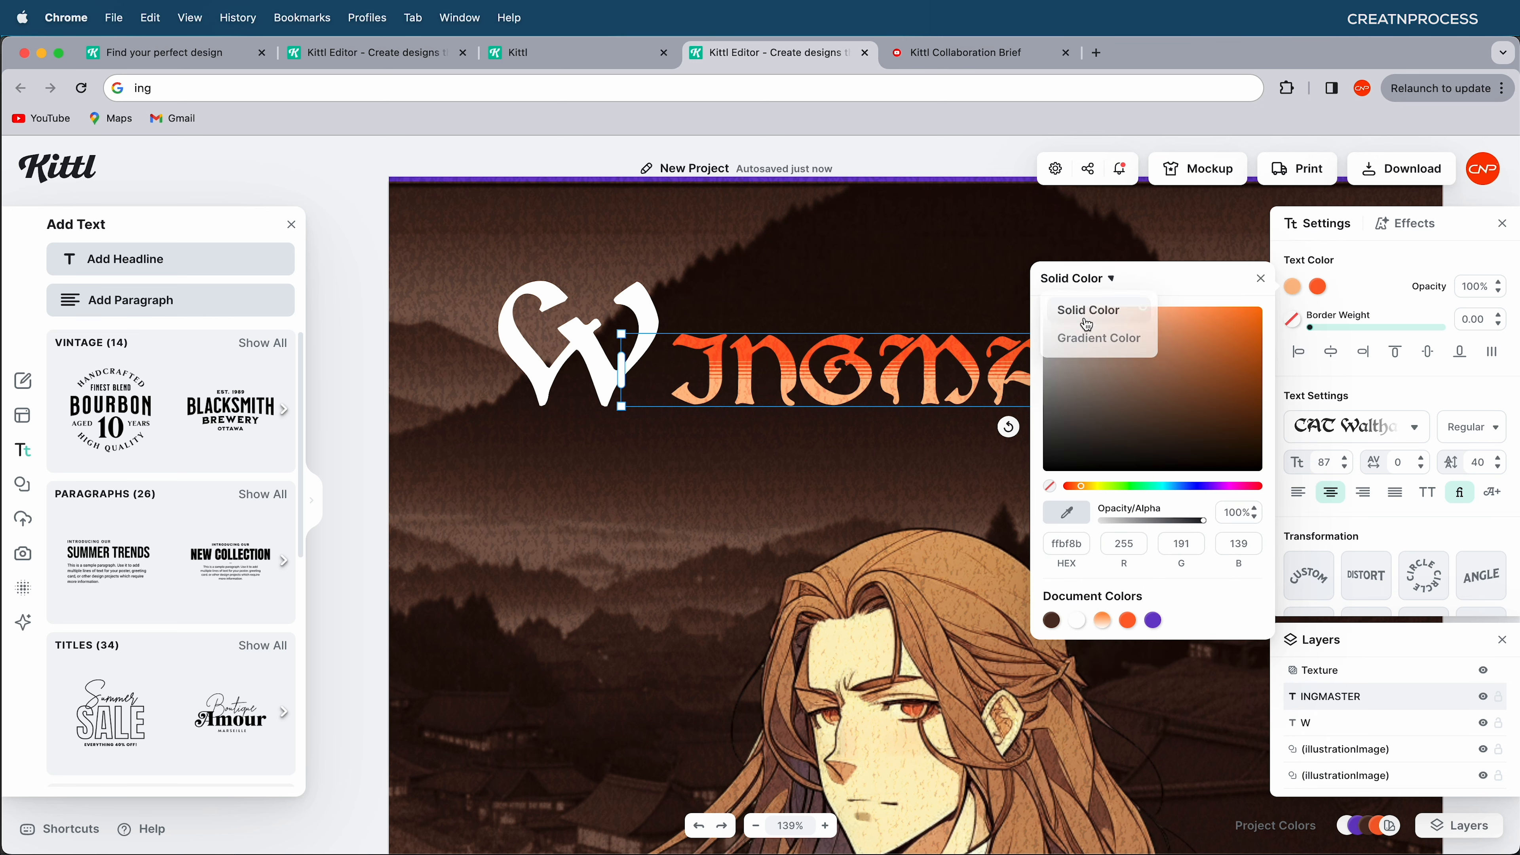
drag(1080, 487, 1084, 487)
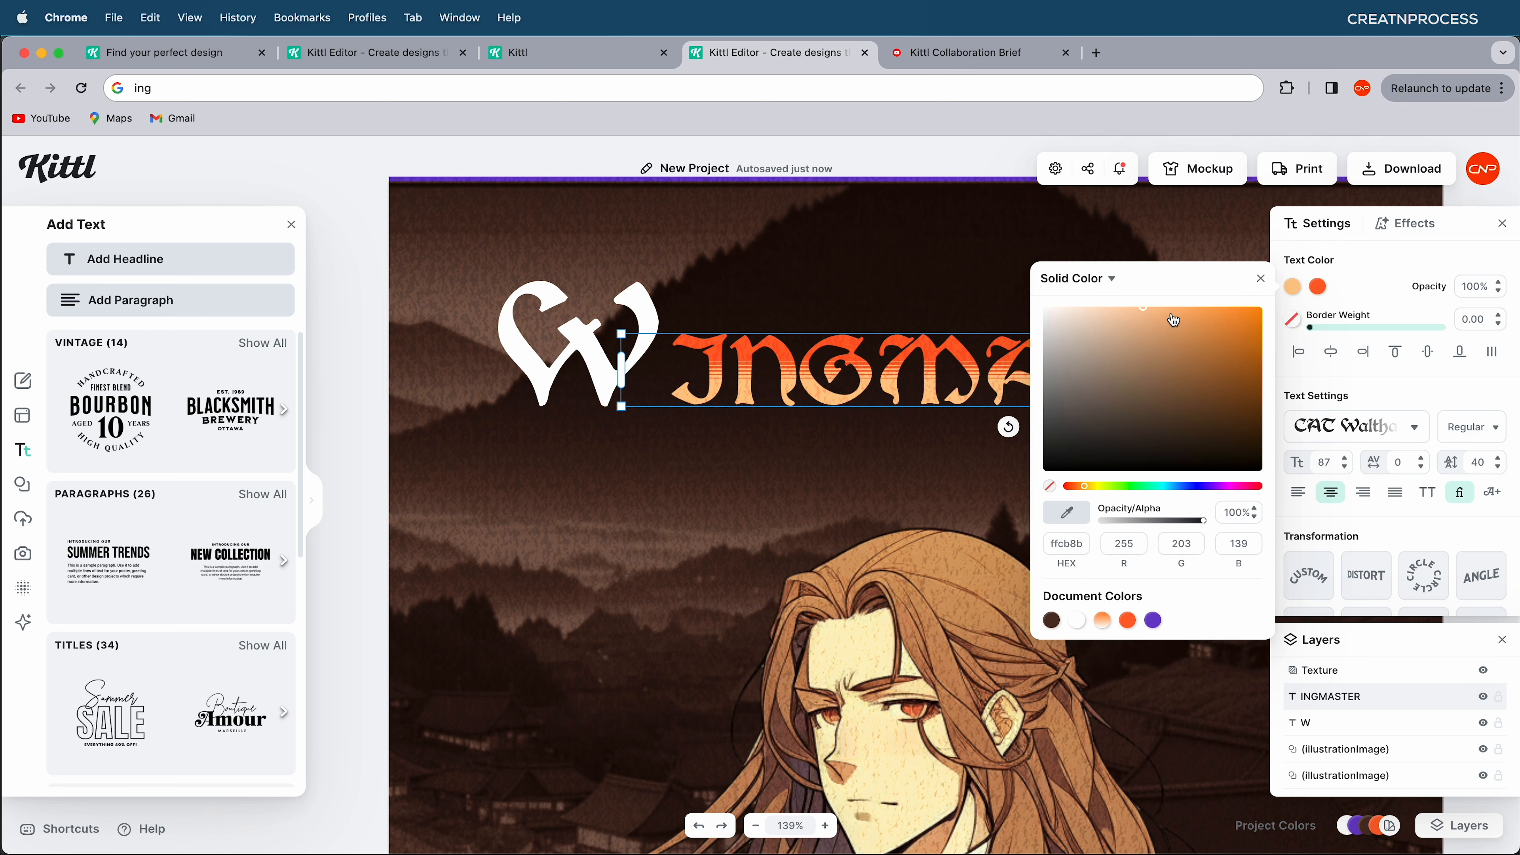
drag(1171, 319, 1111, 293)
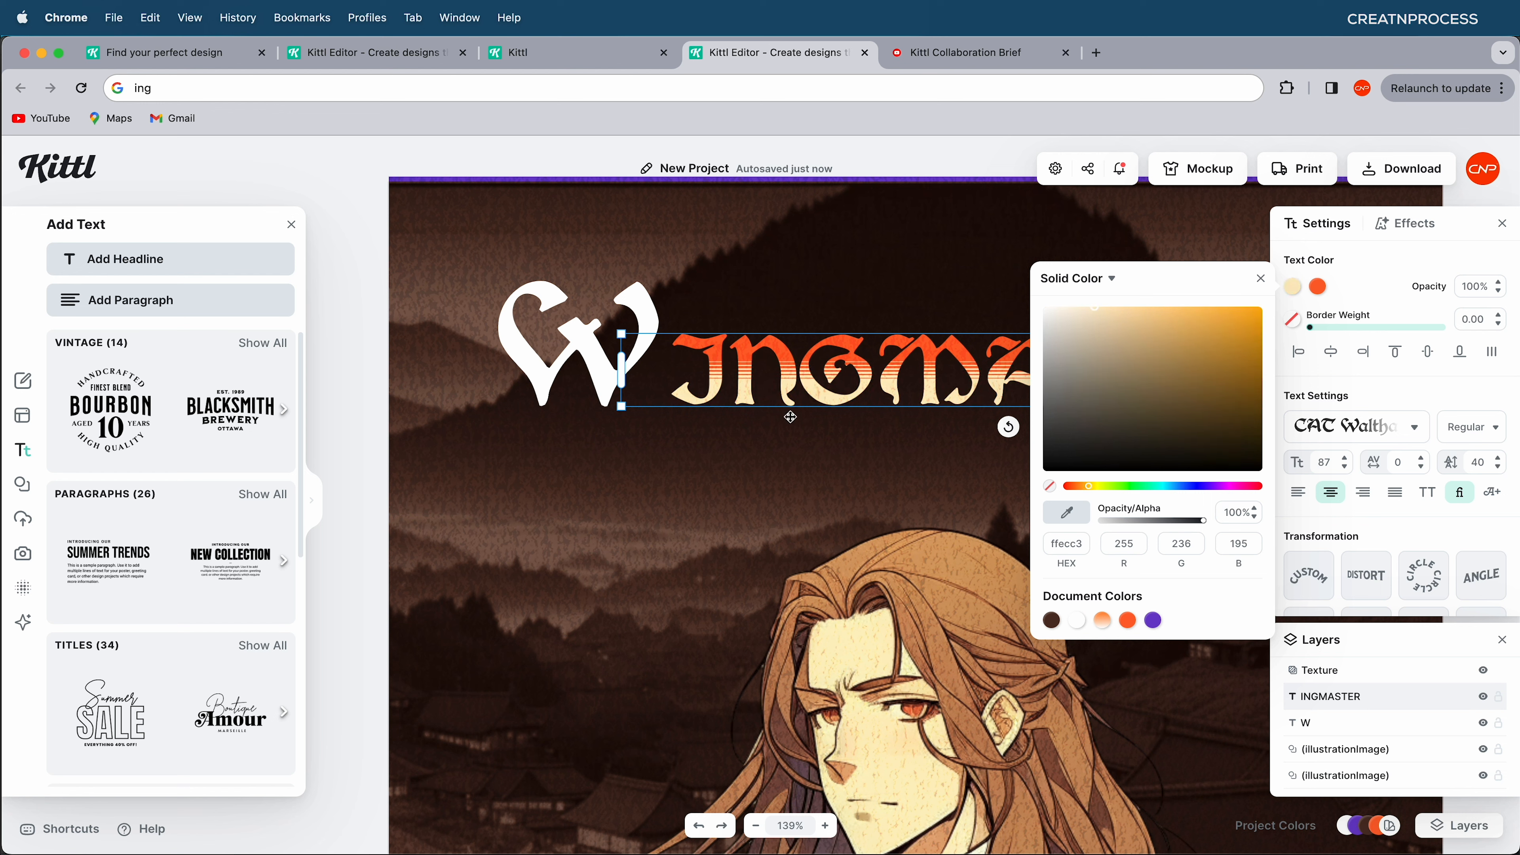
- Apply the Fading Color Cut decoration to the large W in the document's orange-red ff642c
click(598, 368)
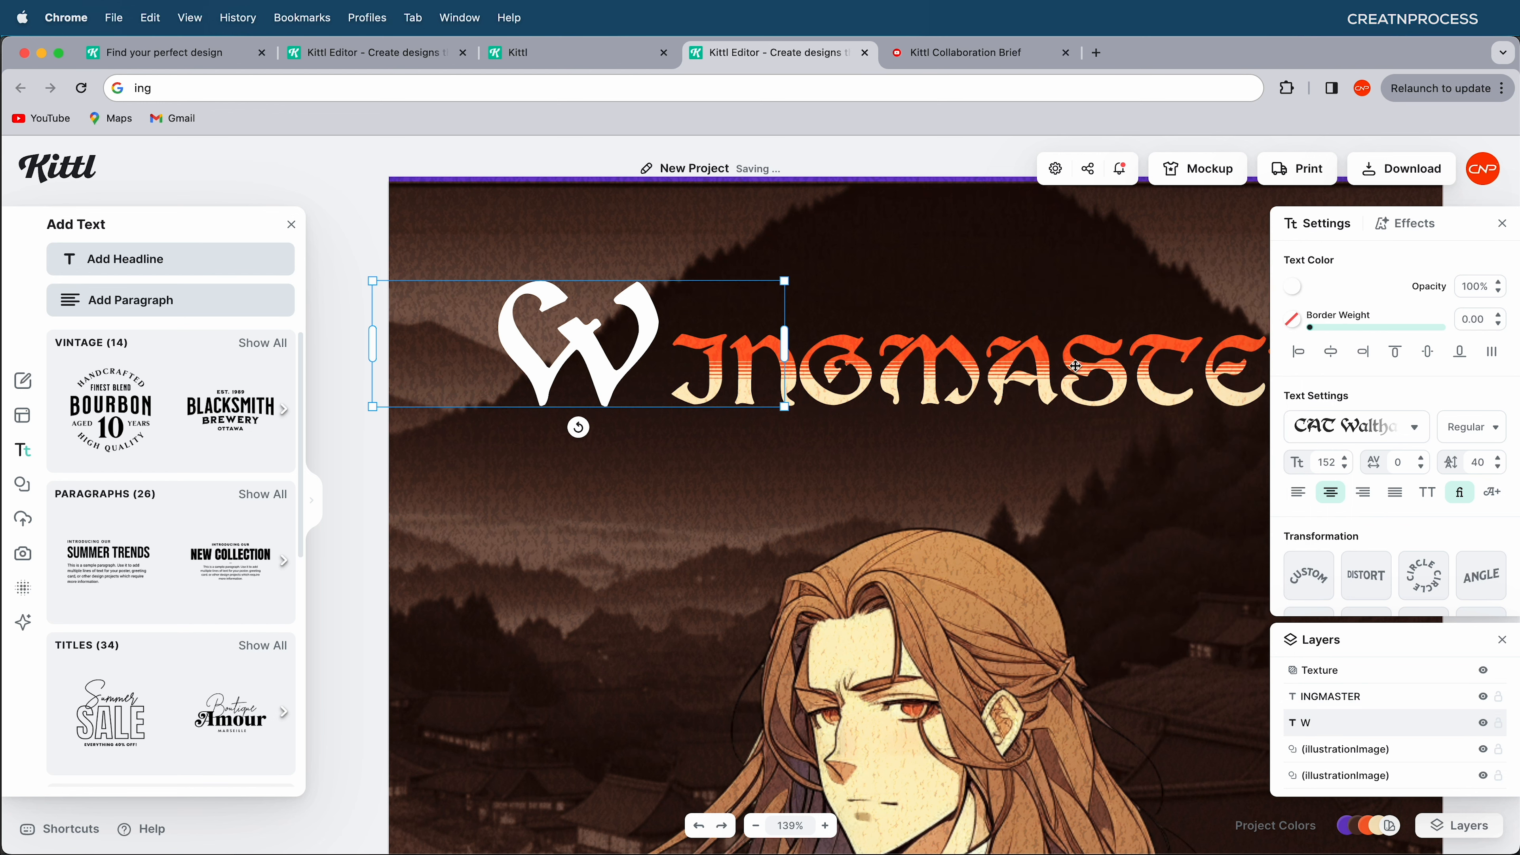
click(1405, 224)
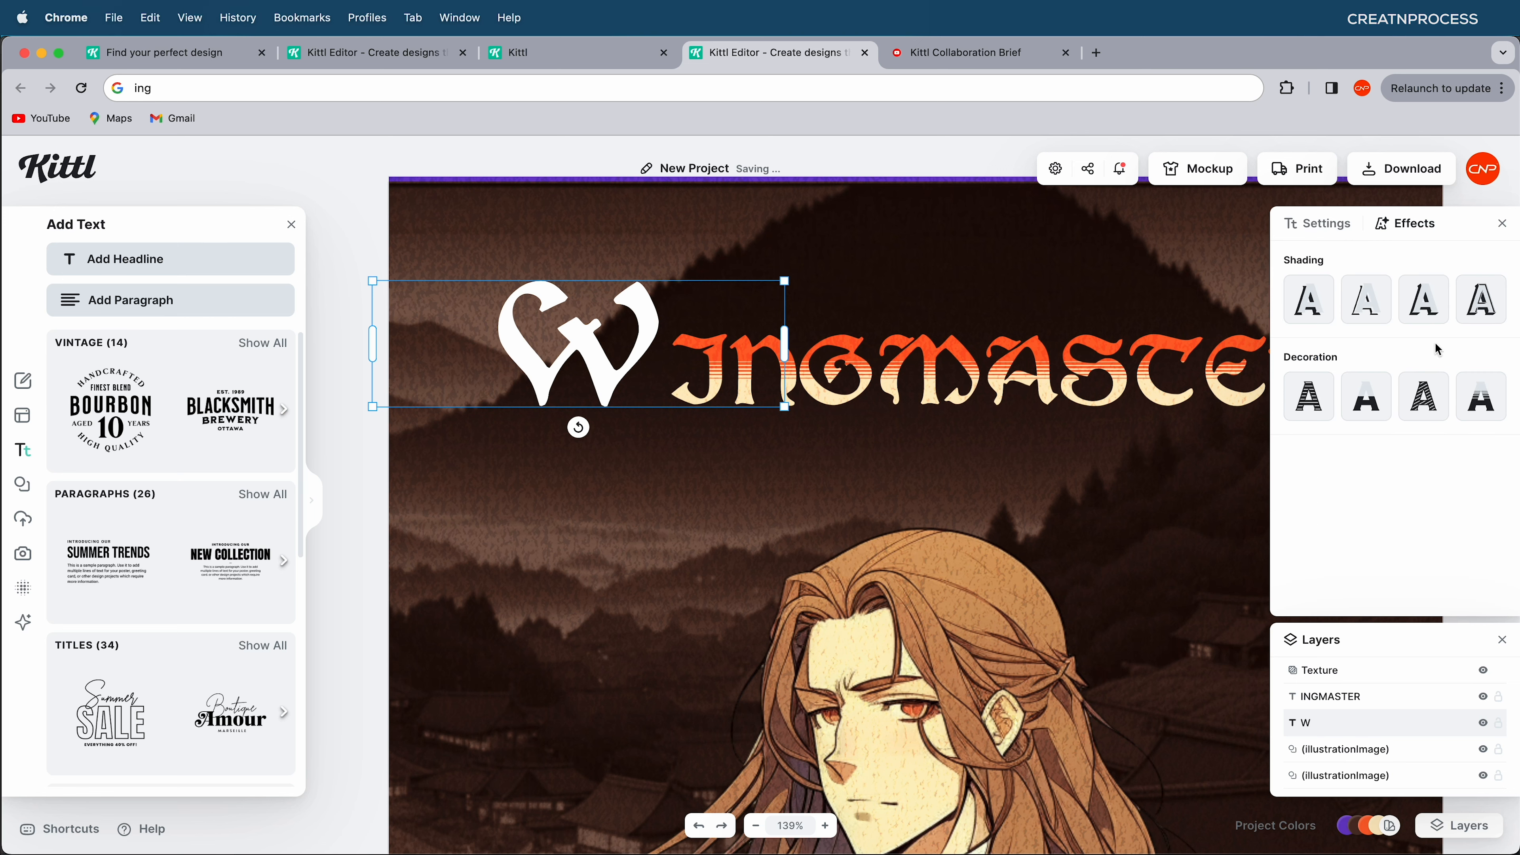
click(1479, 395)
click(1498, 437)
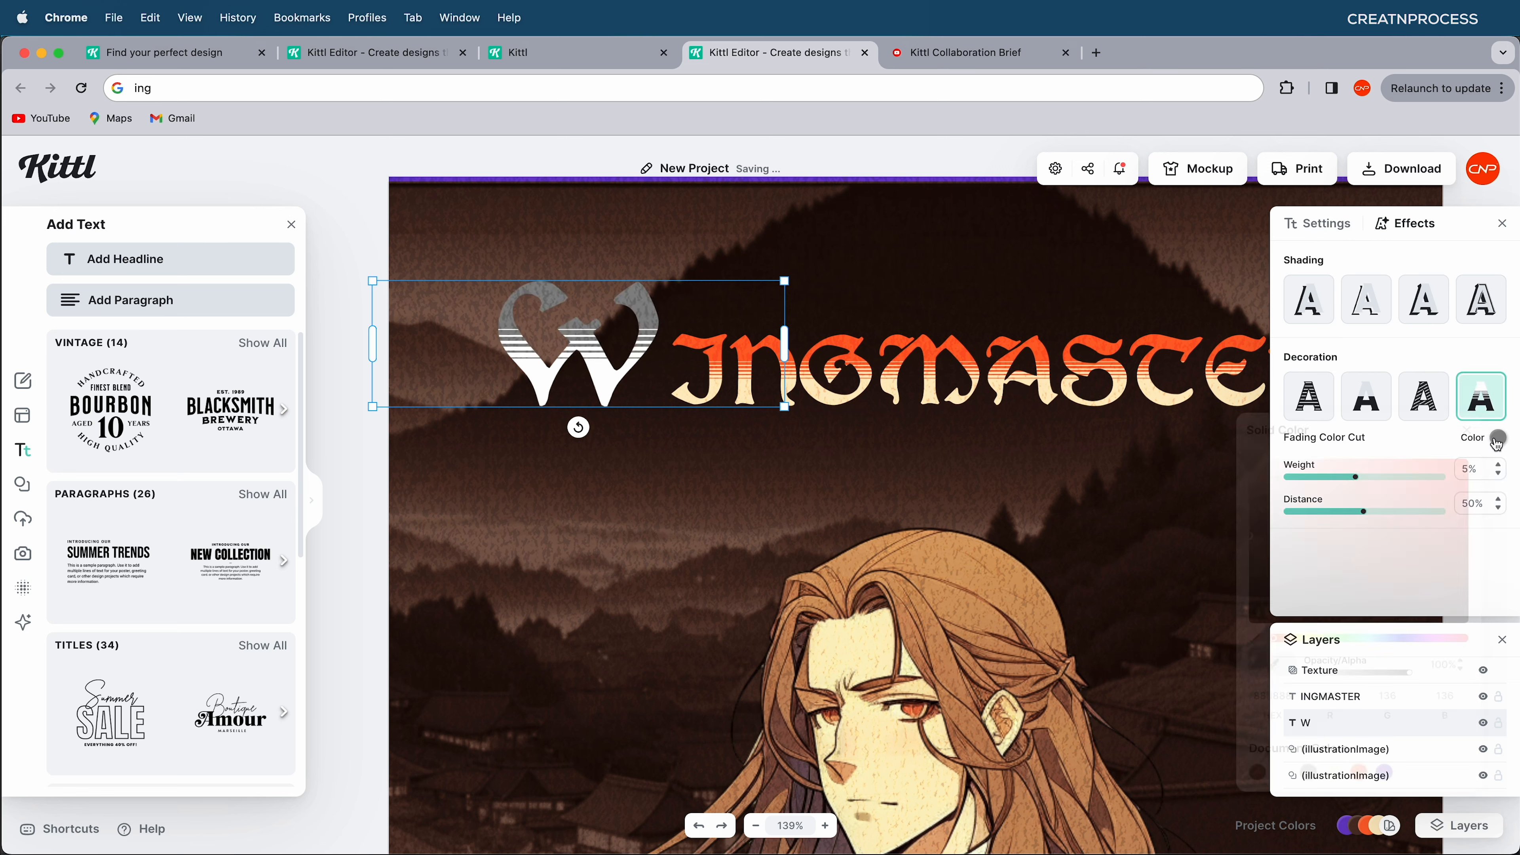
click(1360, 774)
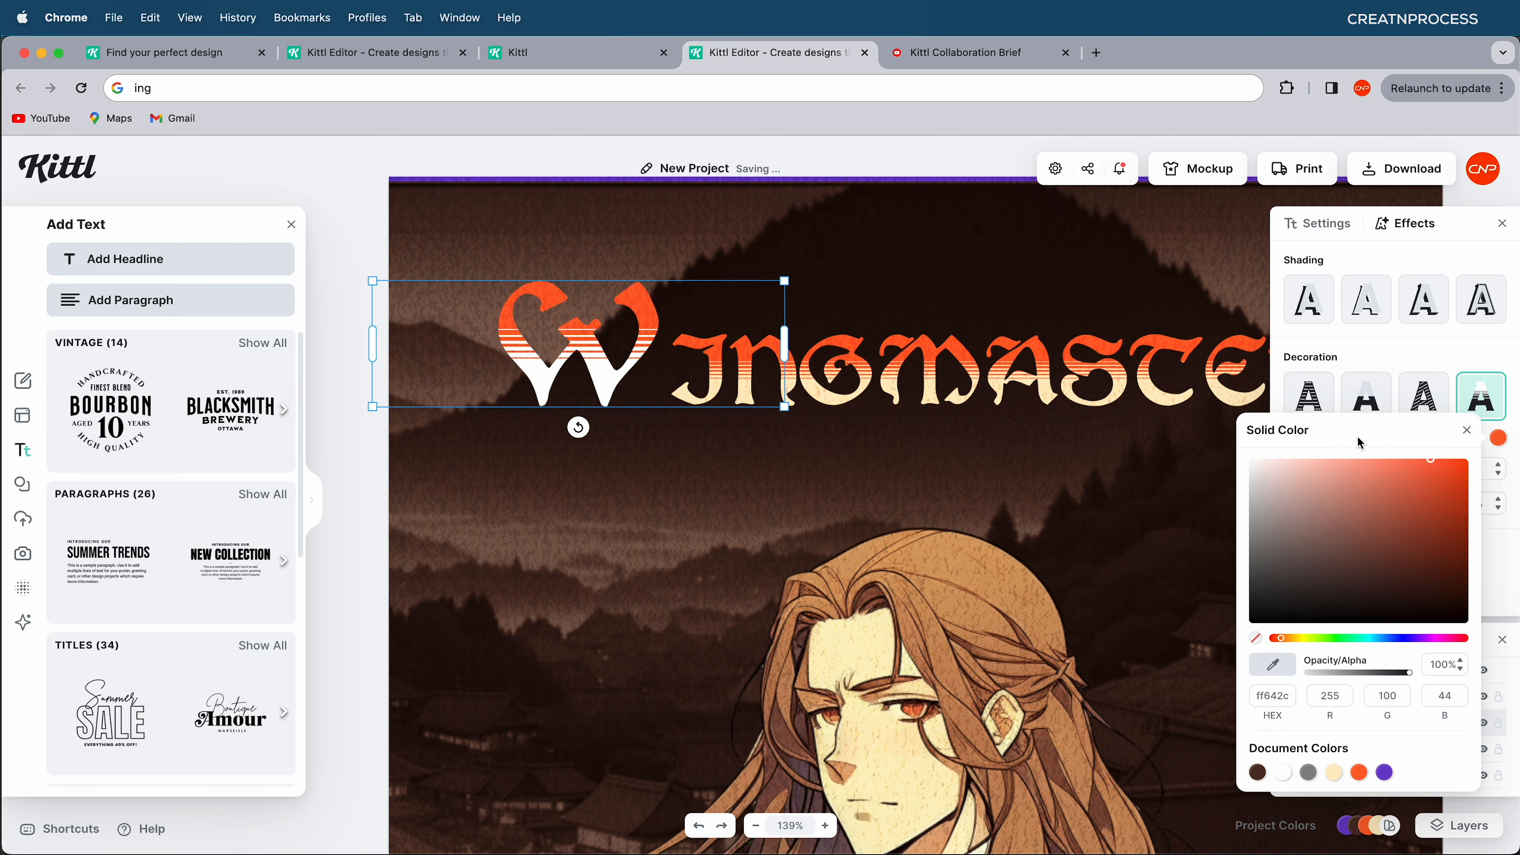
- Set the large W's text fill to the same pale cream used for INGMASTER
click(1311, 231)
click(1293, 288)
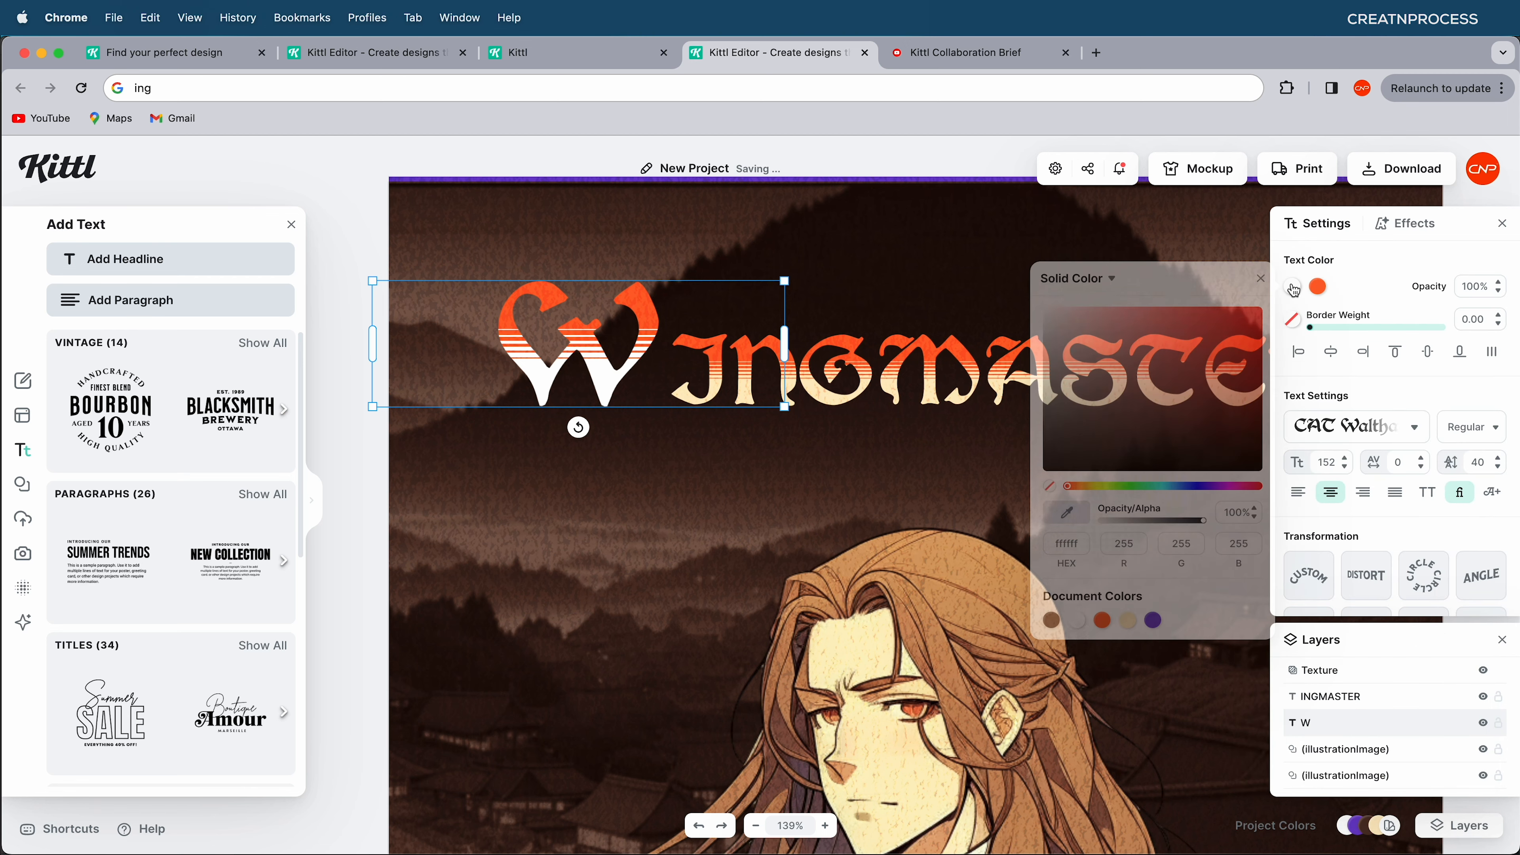
click(1128, 620)
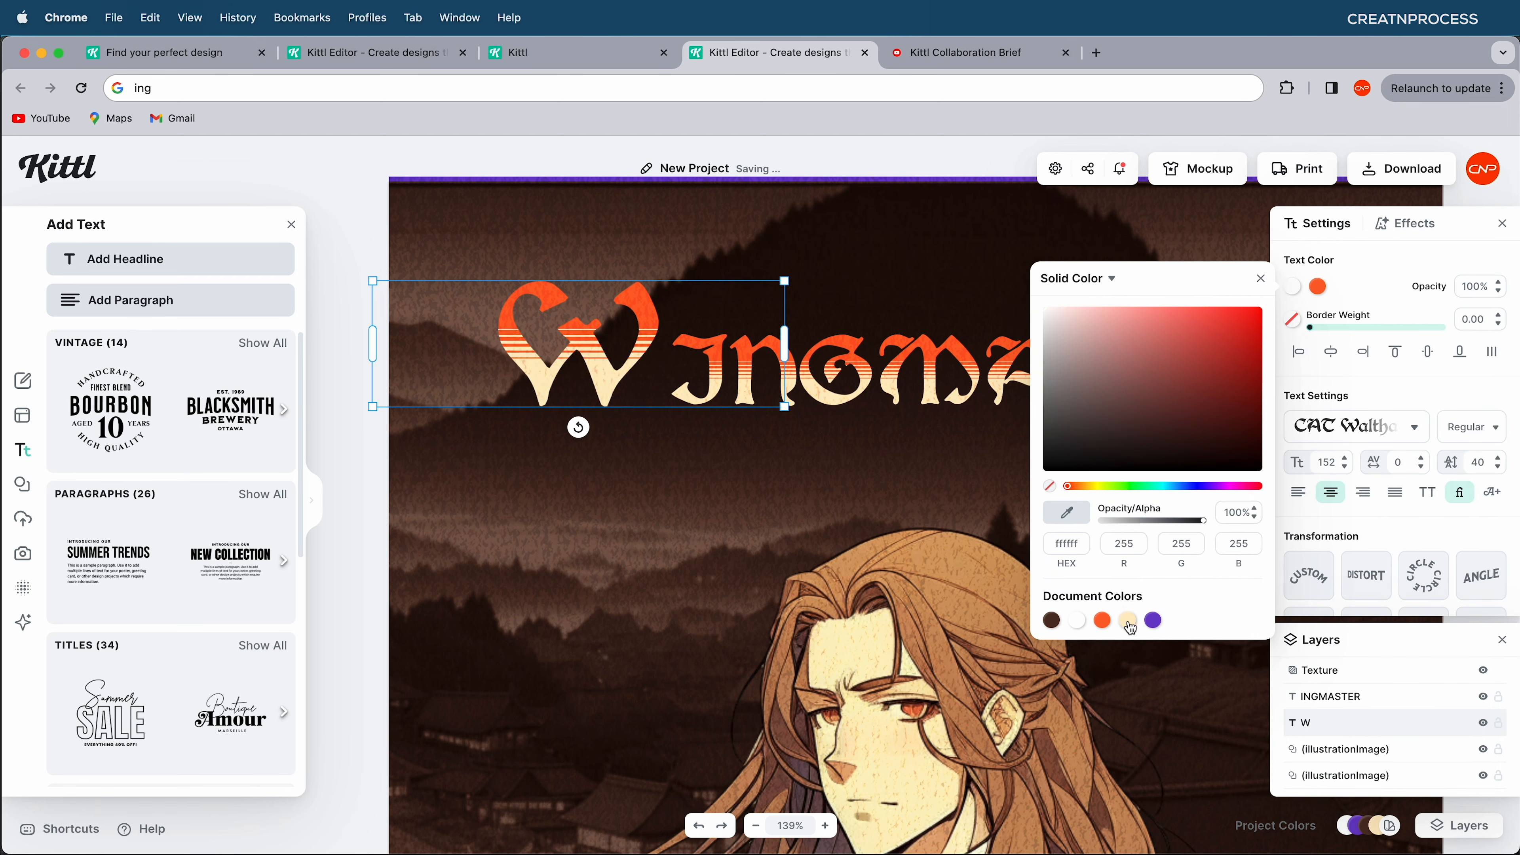
click(883, 417)
- Duplicate INGMASTER, change the copy's text to THE, and place it at font size 55 just above the beginning of INGMASTER
scroll(883, 418, down, 5)
click(829, 400)
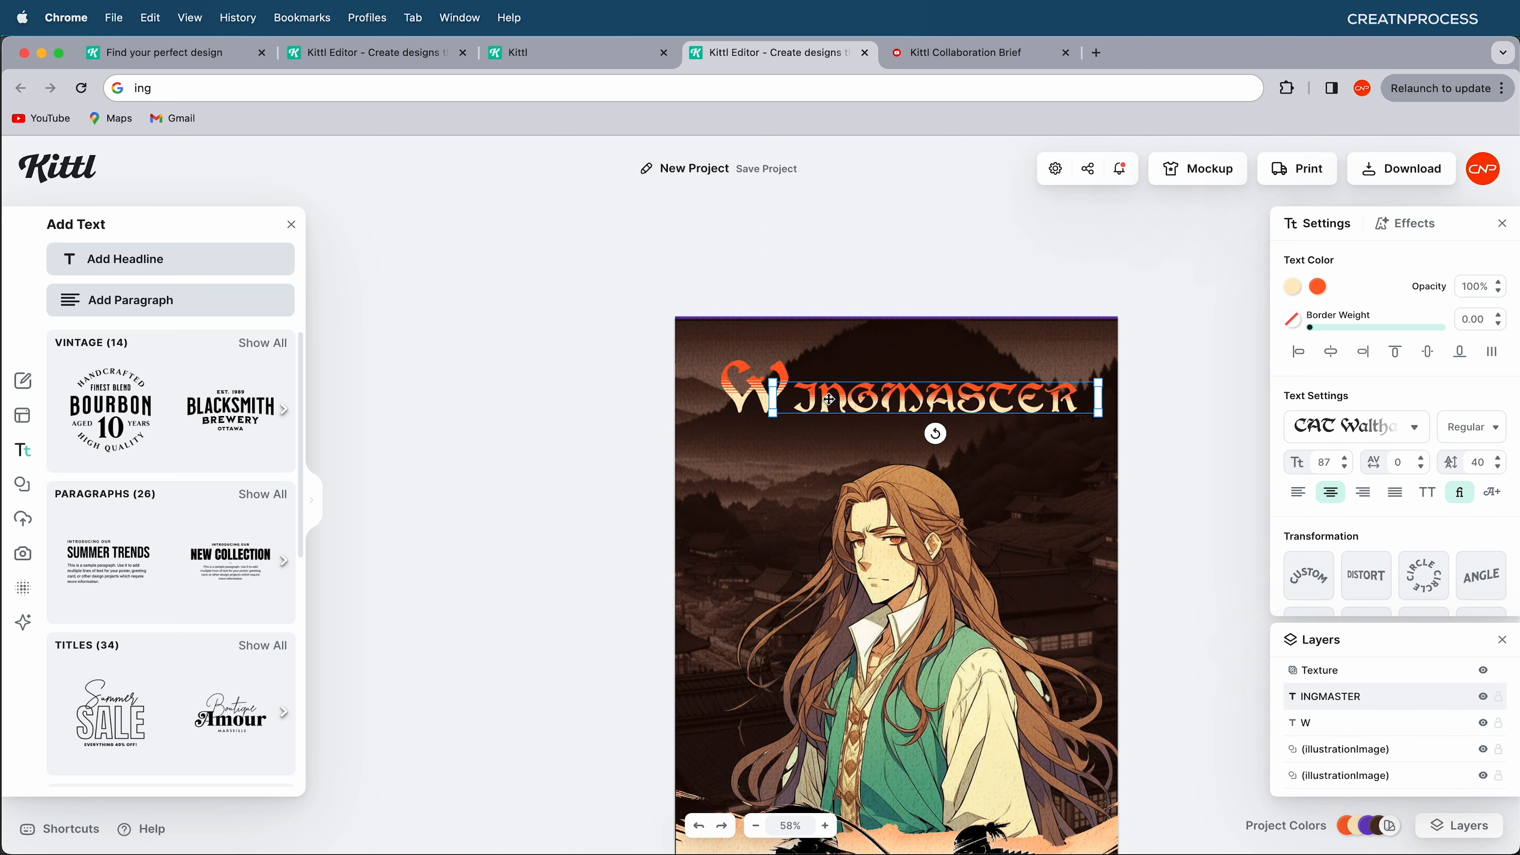
drag(830, 400, 827, 360)
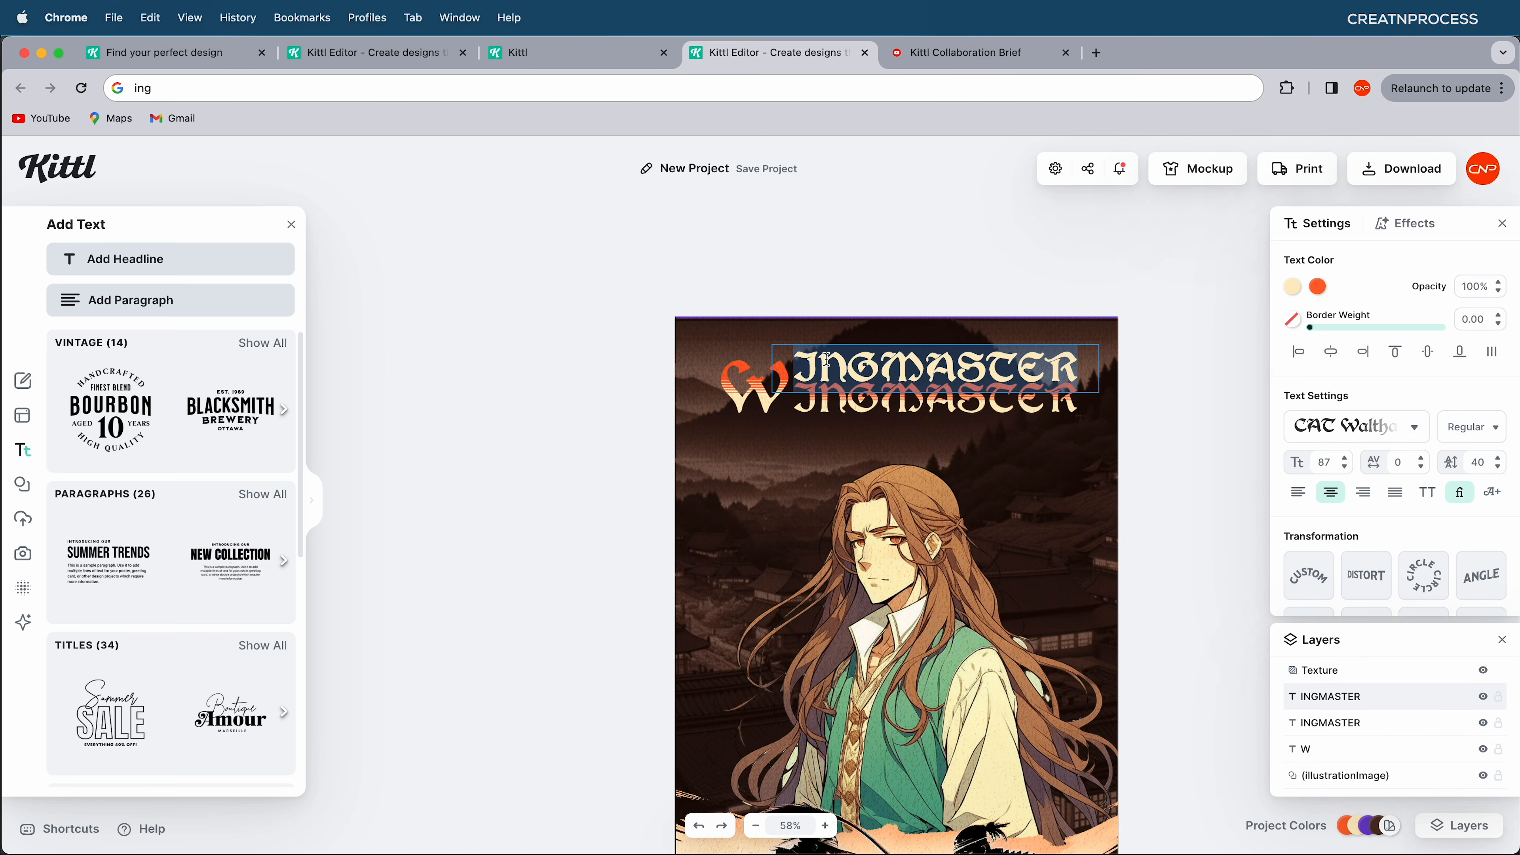
text(THE)
key(Escape)
scroll(871, 369, down, 5)
scroll(871, 369, up, 5)
drag(808, 340, 656, 359)
- Duplicate THE, change the copy's text to SAGA, and place it beneath the end of INGMASTER
drag(516, 378, 814, 458)
triple_click(799, 460)
text(SAGA)
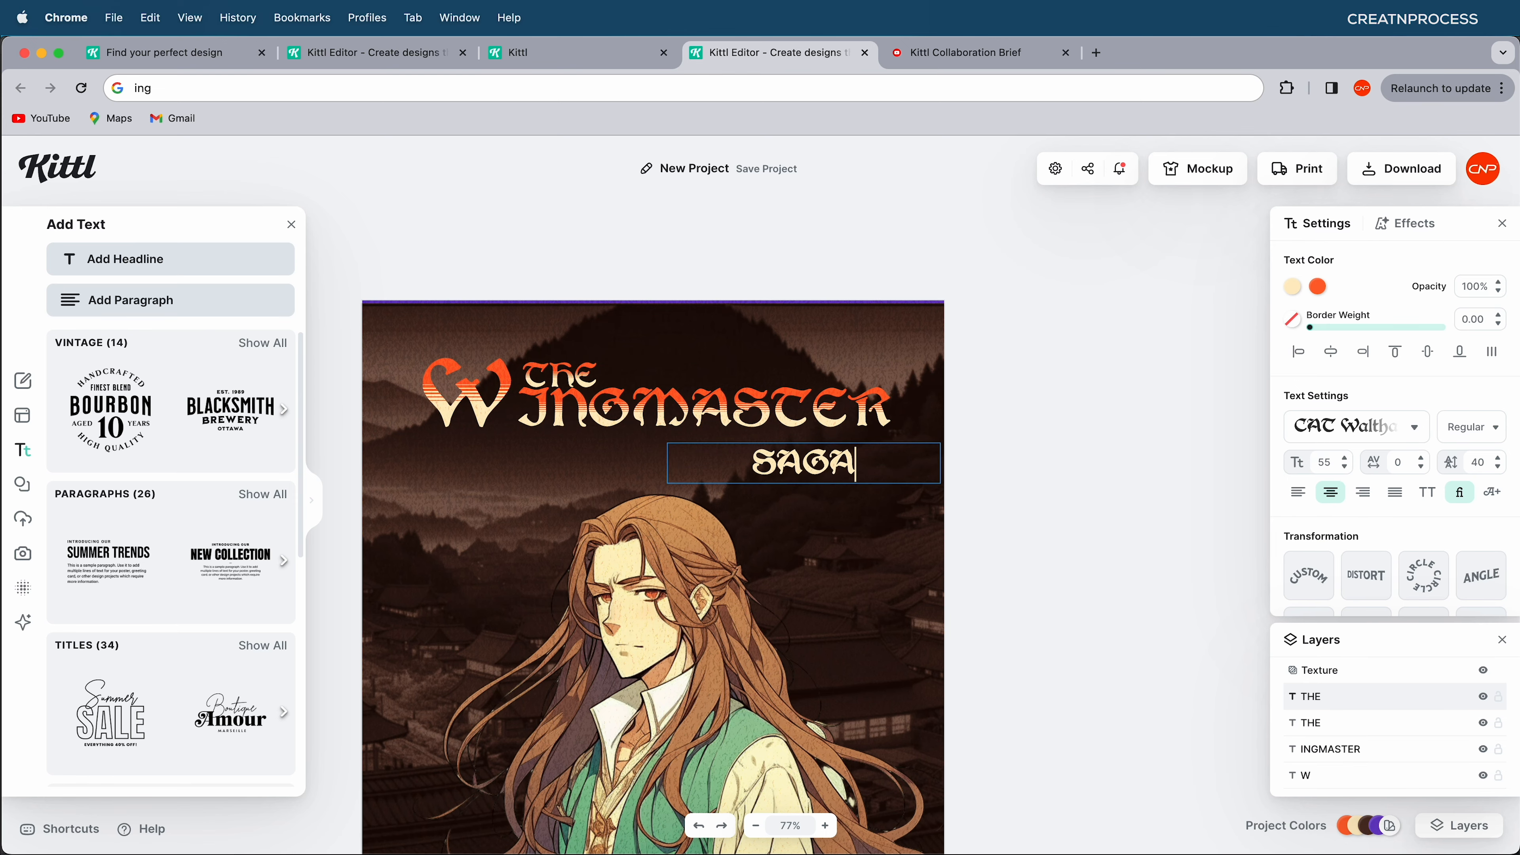
click(877, 296)
scroll(901, 332, down, 5)
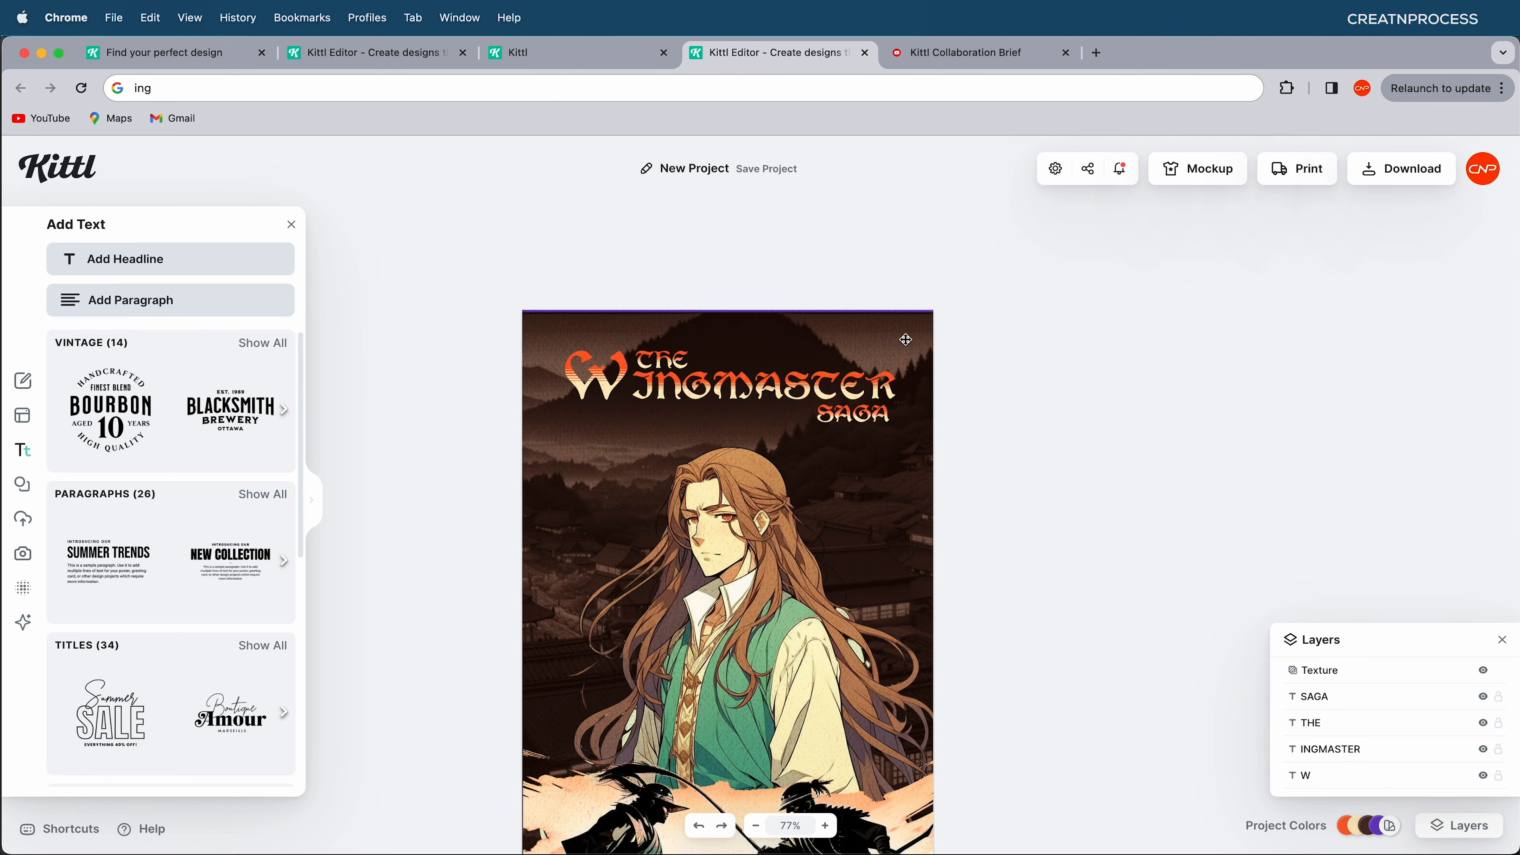
- Insert the "Nurture Your Nature" title template and place it over the samurai fight near the cover's lower edge
scroll(870, 370, up, 5)
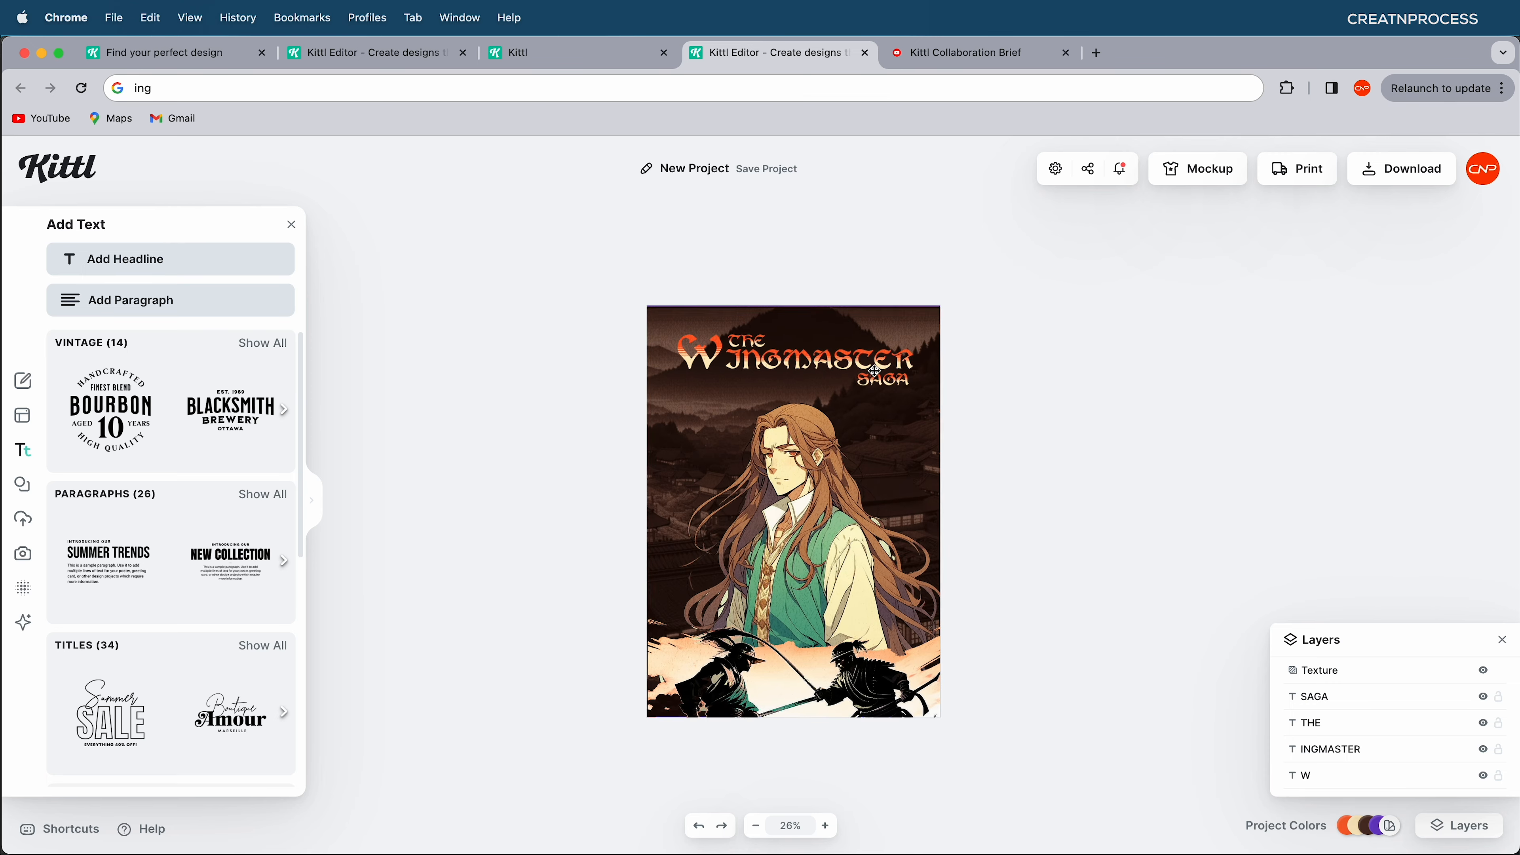
scroll(892, 529, down, 3)
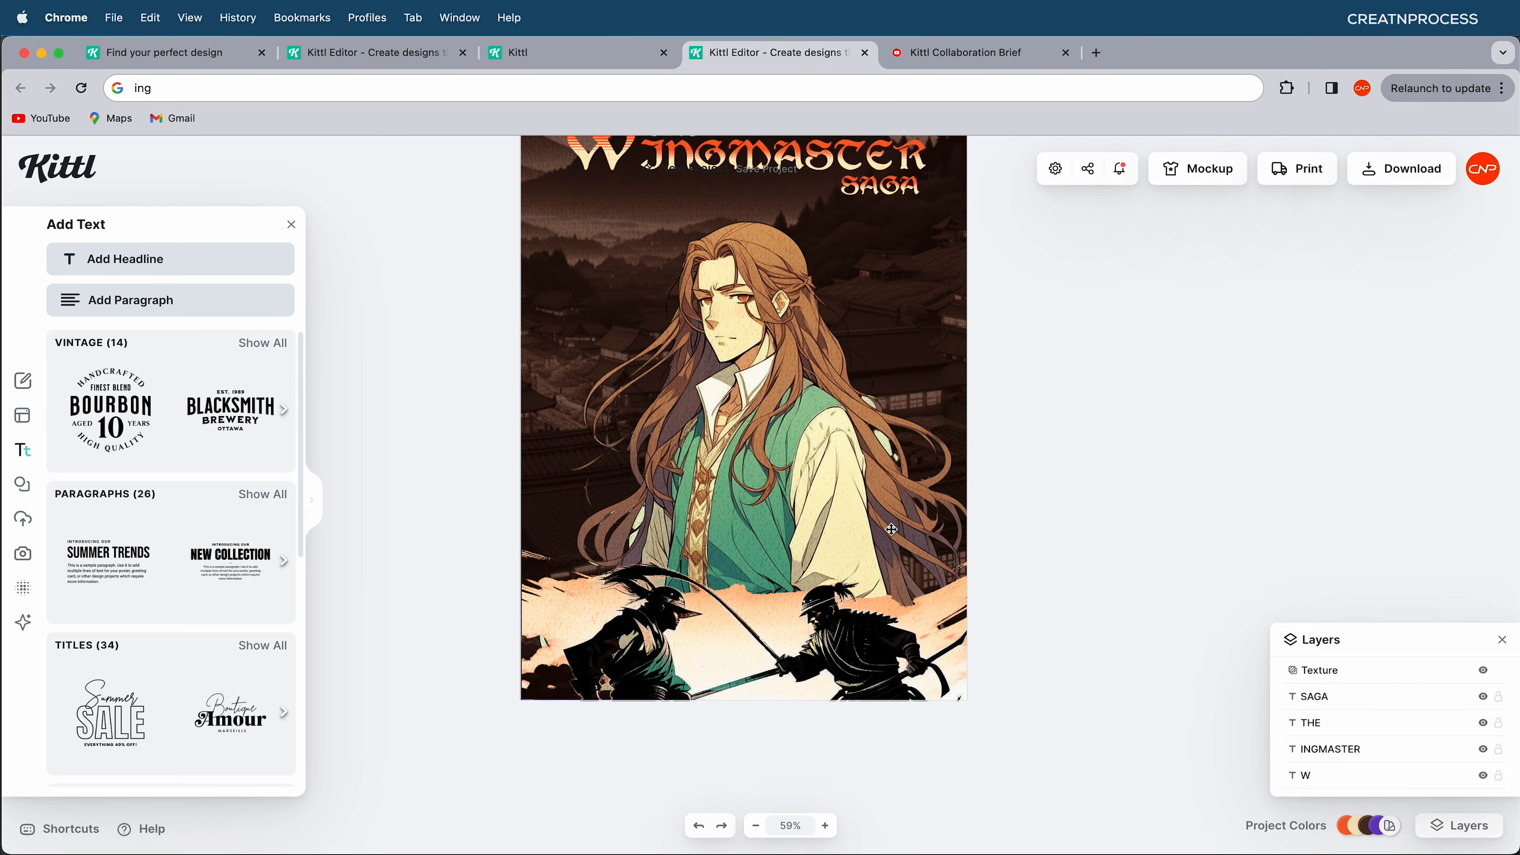
scroll(891, 551, up, 3)
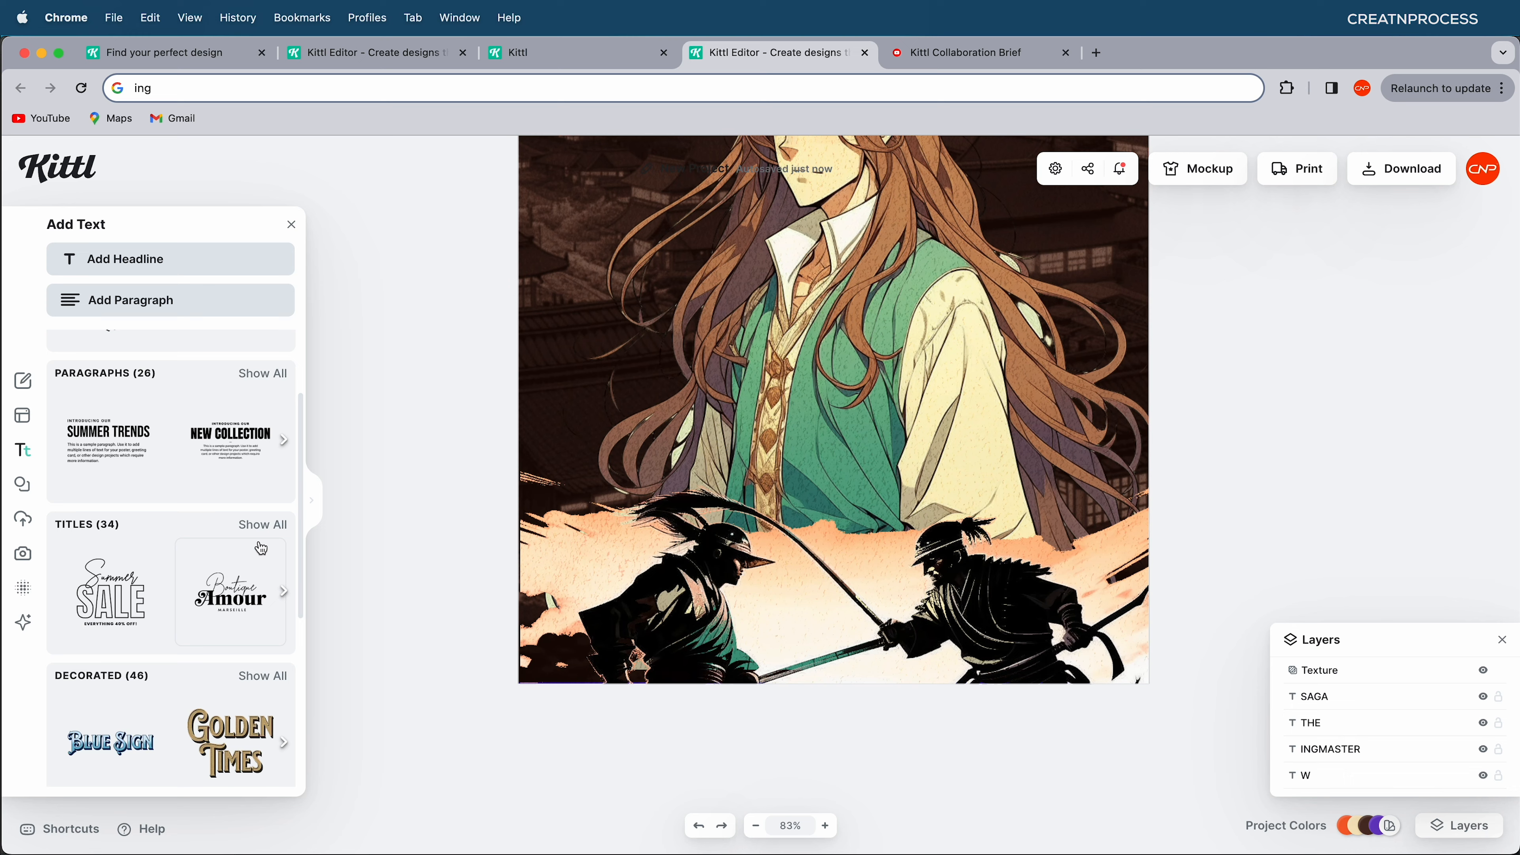
click(261, 531)
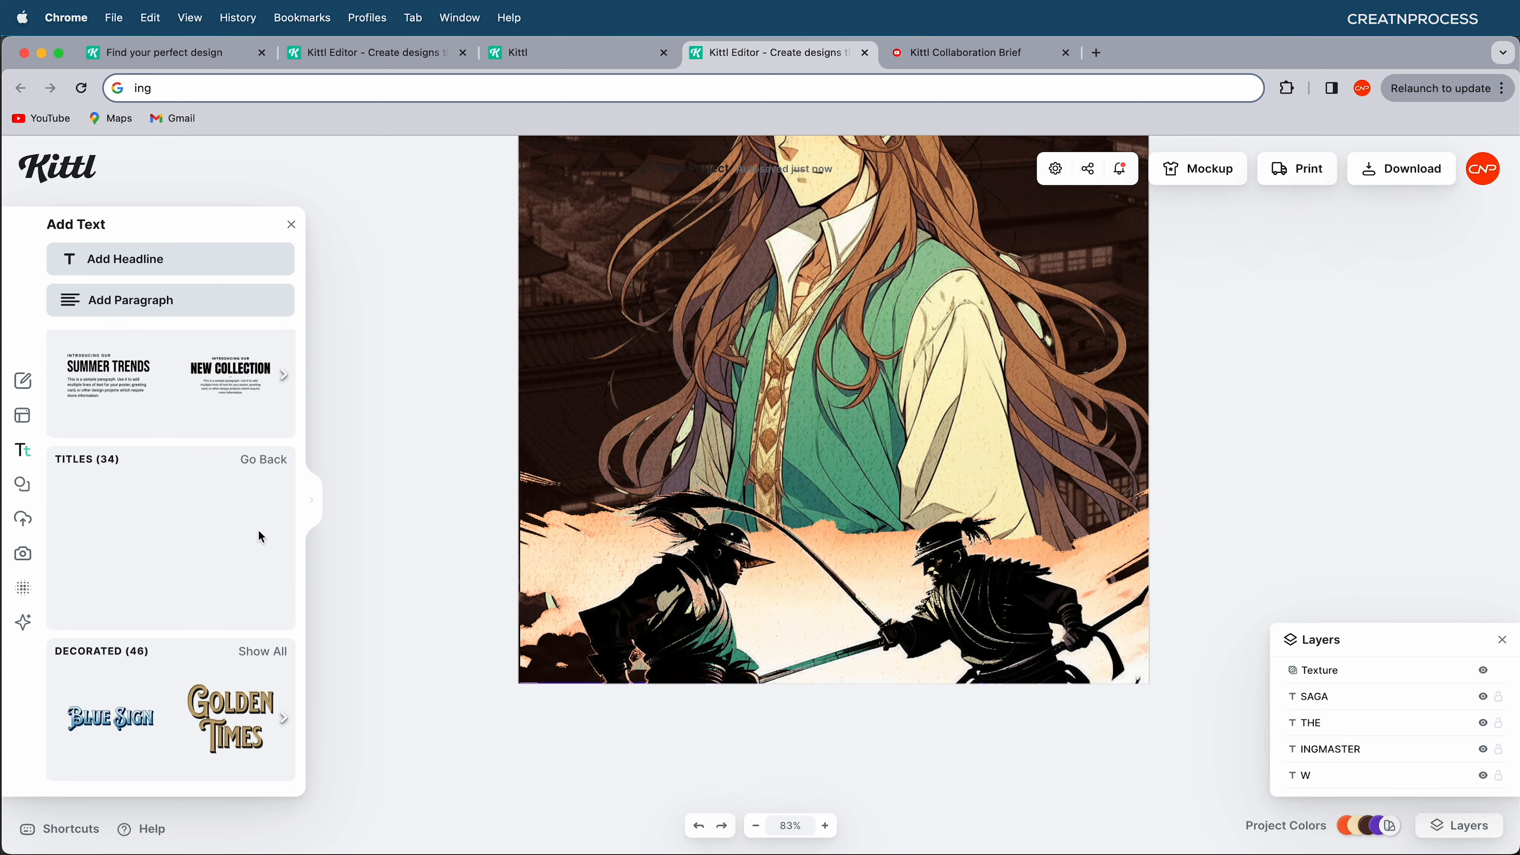
scroll(258, 590, down, 5)
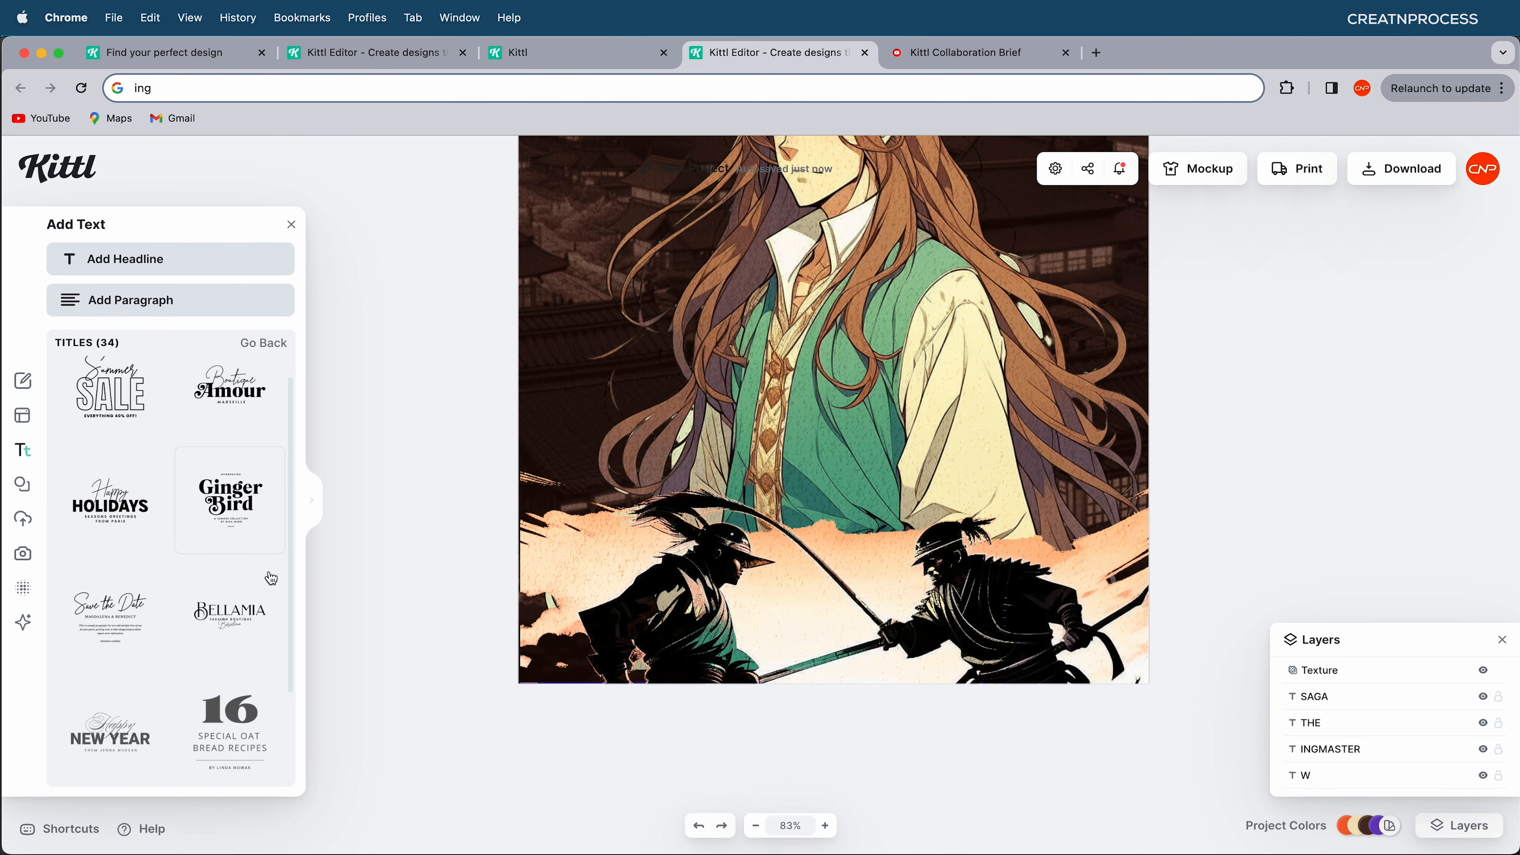
scroll(258, 617, down, 5)
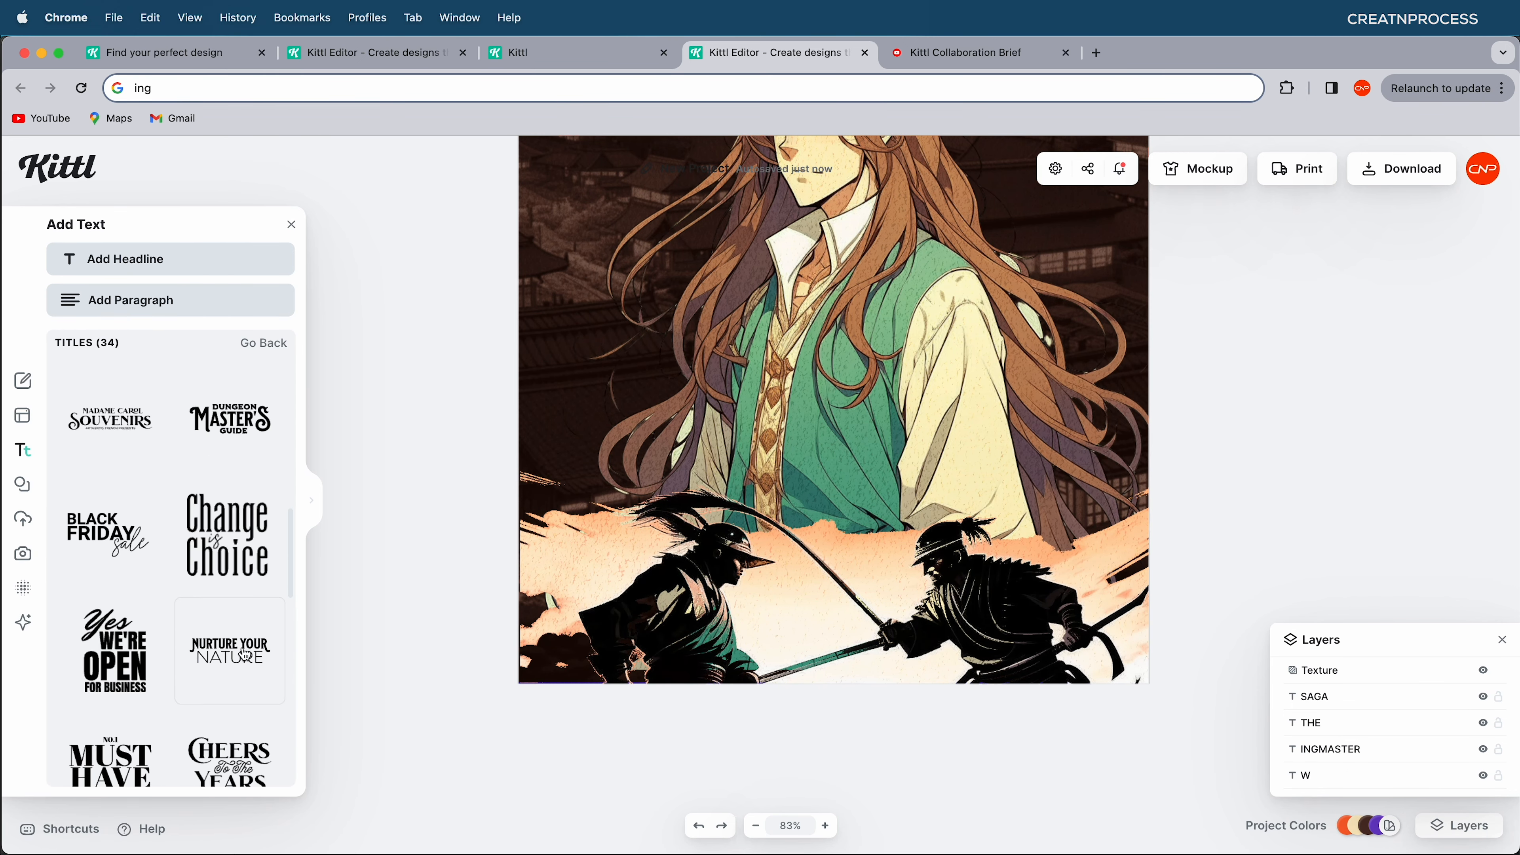
click(245, 654)
drag(869, 525, 958, 554)
- Recolor the whole "Nurture Your Nature" text group in the document's orange-red ff642c
click(1317, 286)
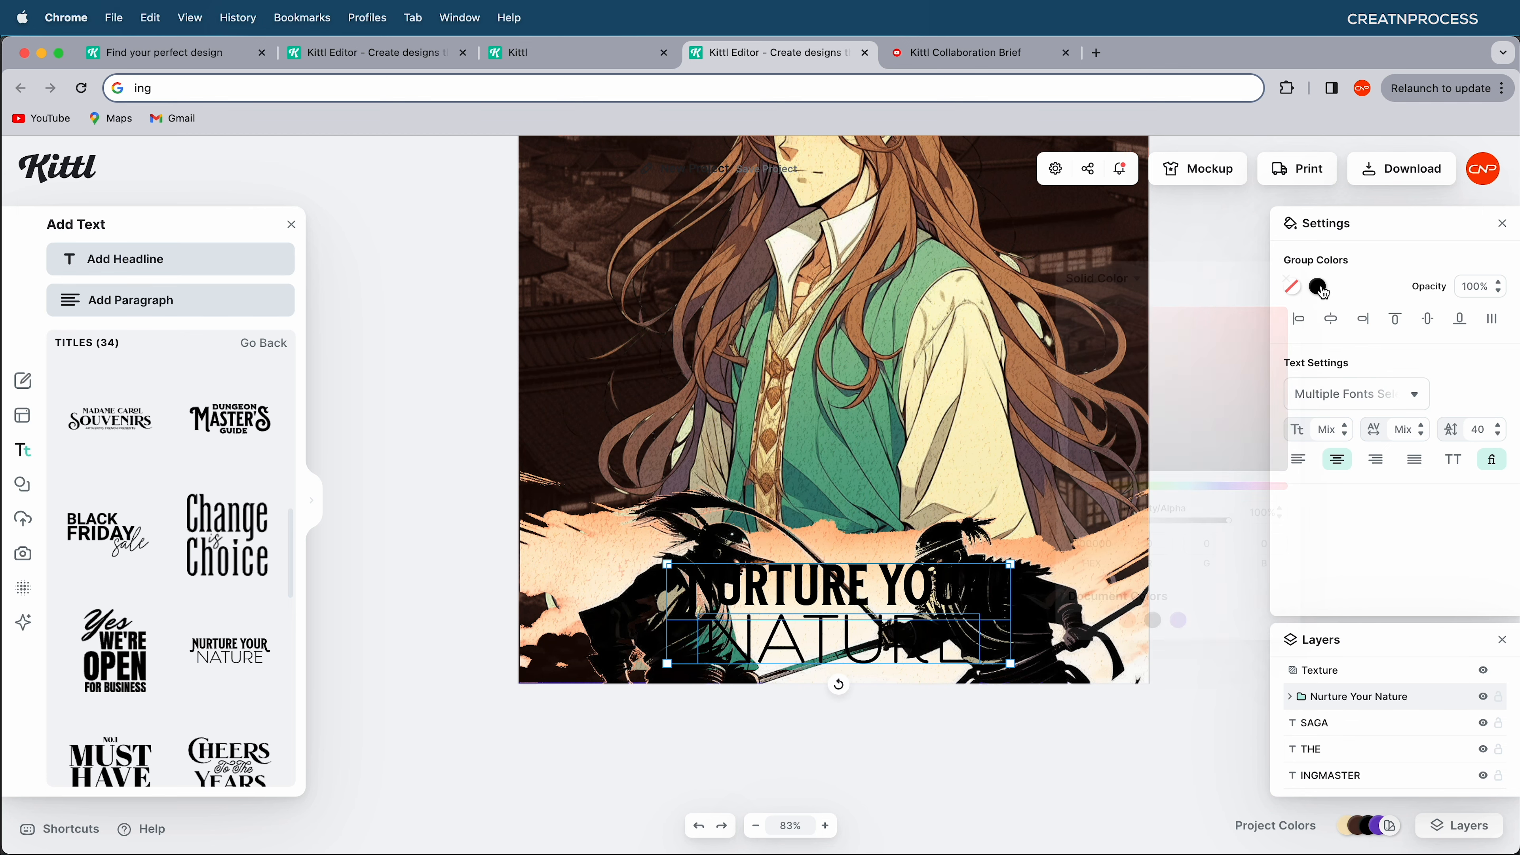
click(1102, 620)
click(1127, 623)
click(1286, 278)
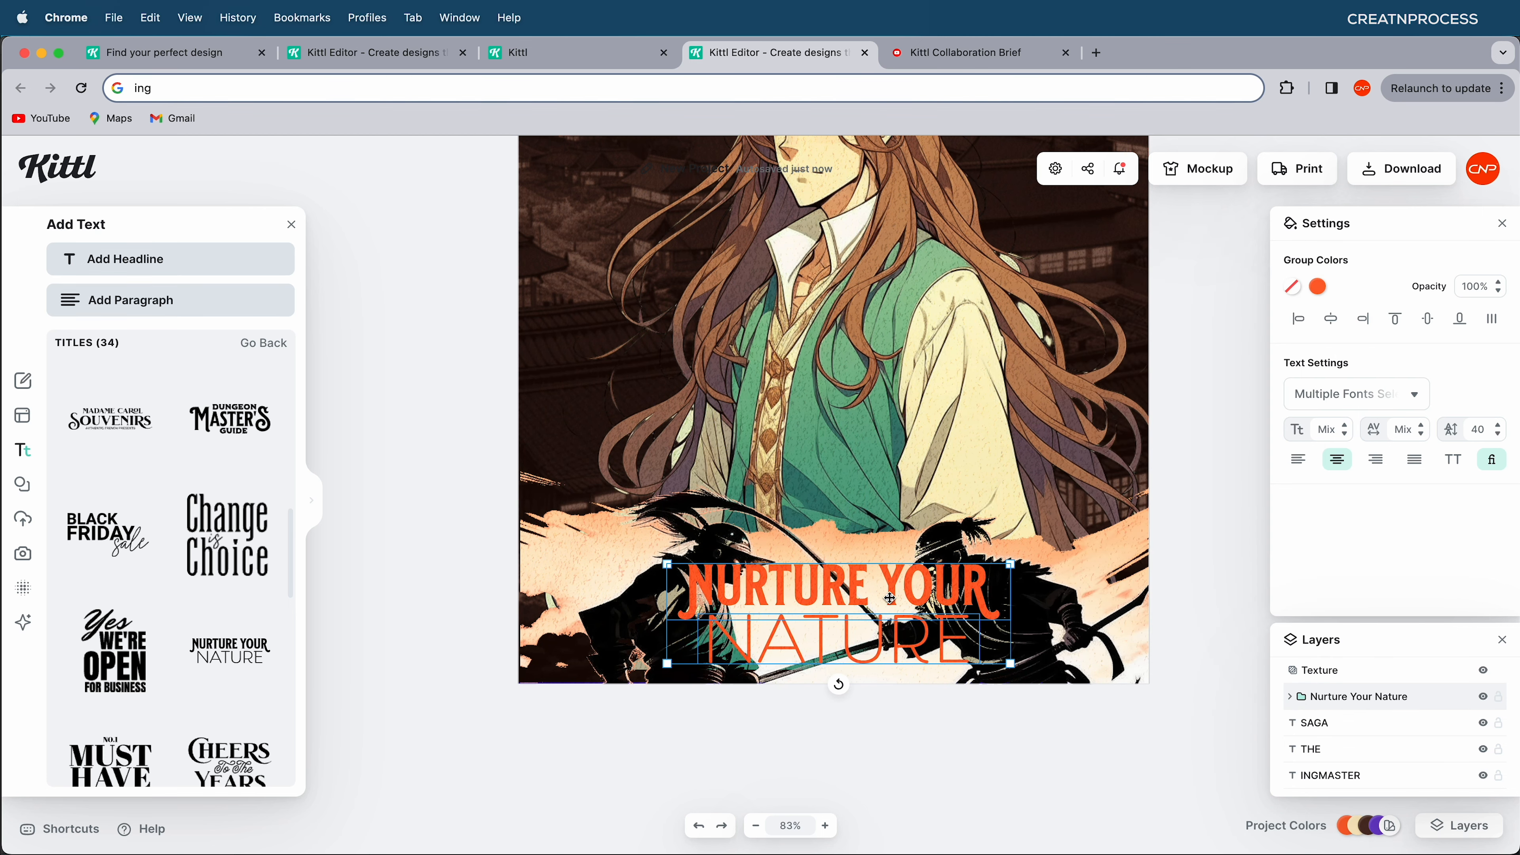
- Change the group's first line to BOOK COVER IN and widen its text box so it fits on one line
drag(889, 598, 890, 605)
double_click(832, 592)
double_click(832, 593)
key(super+a)
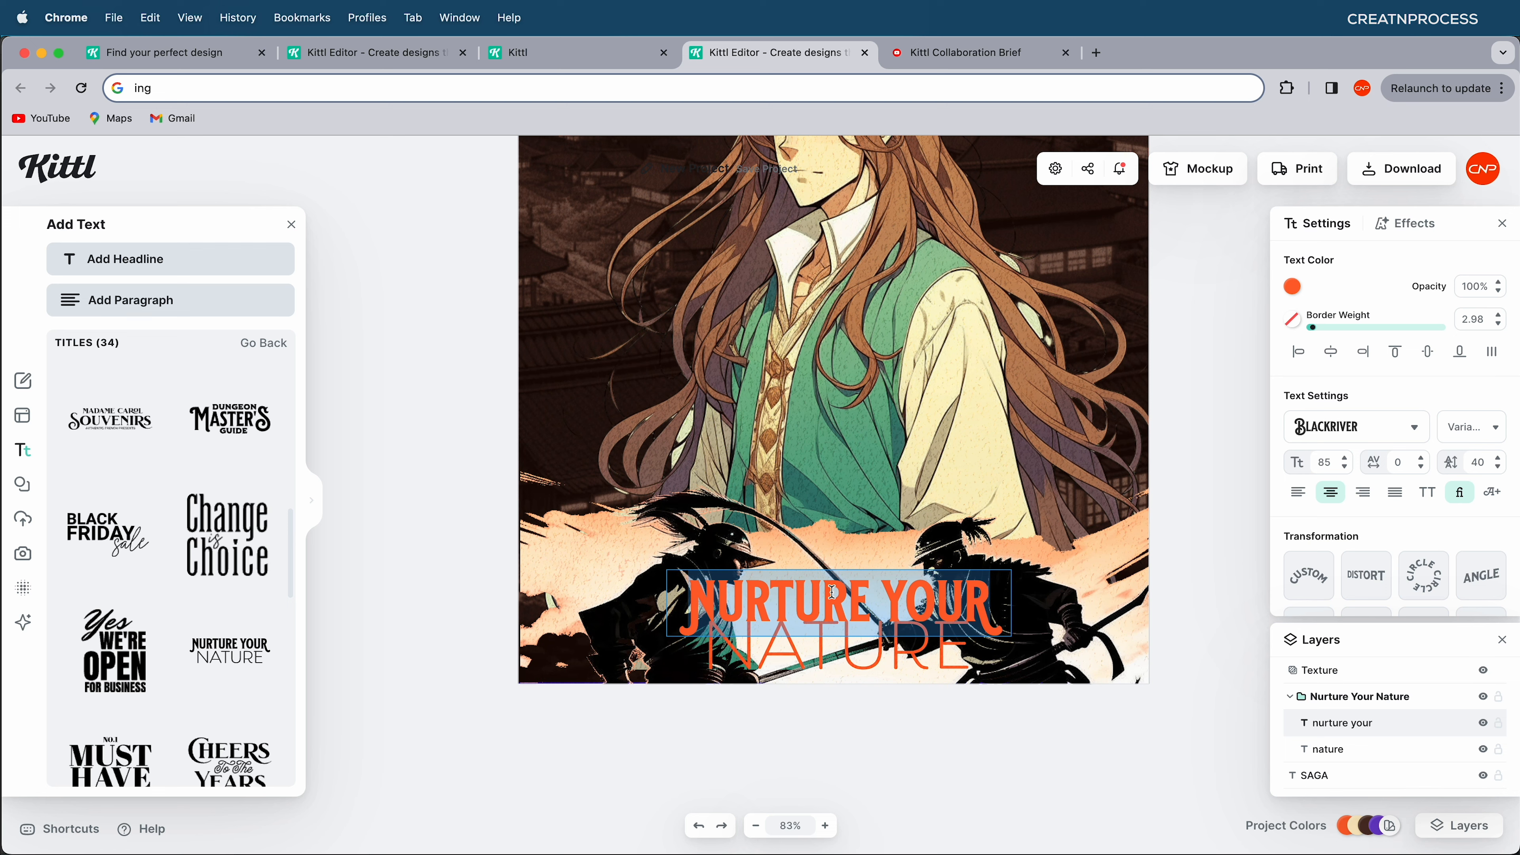
text(BOOK COVER IN)
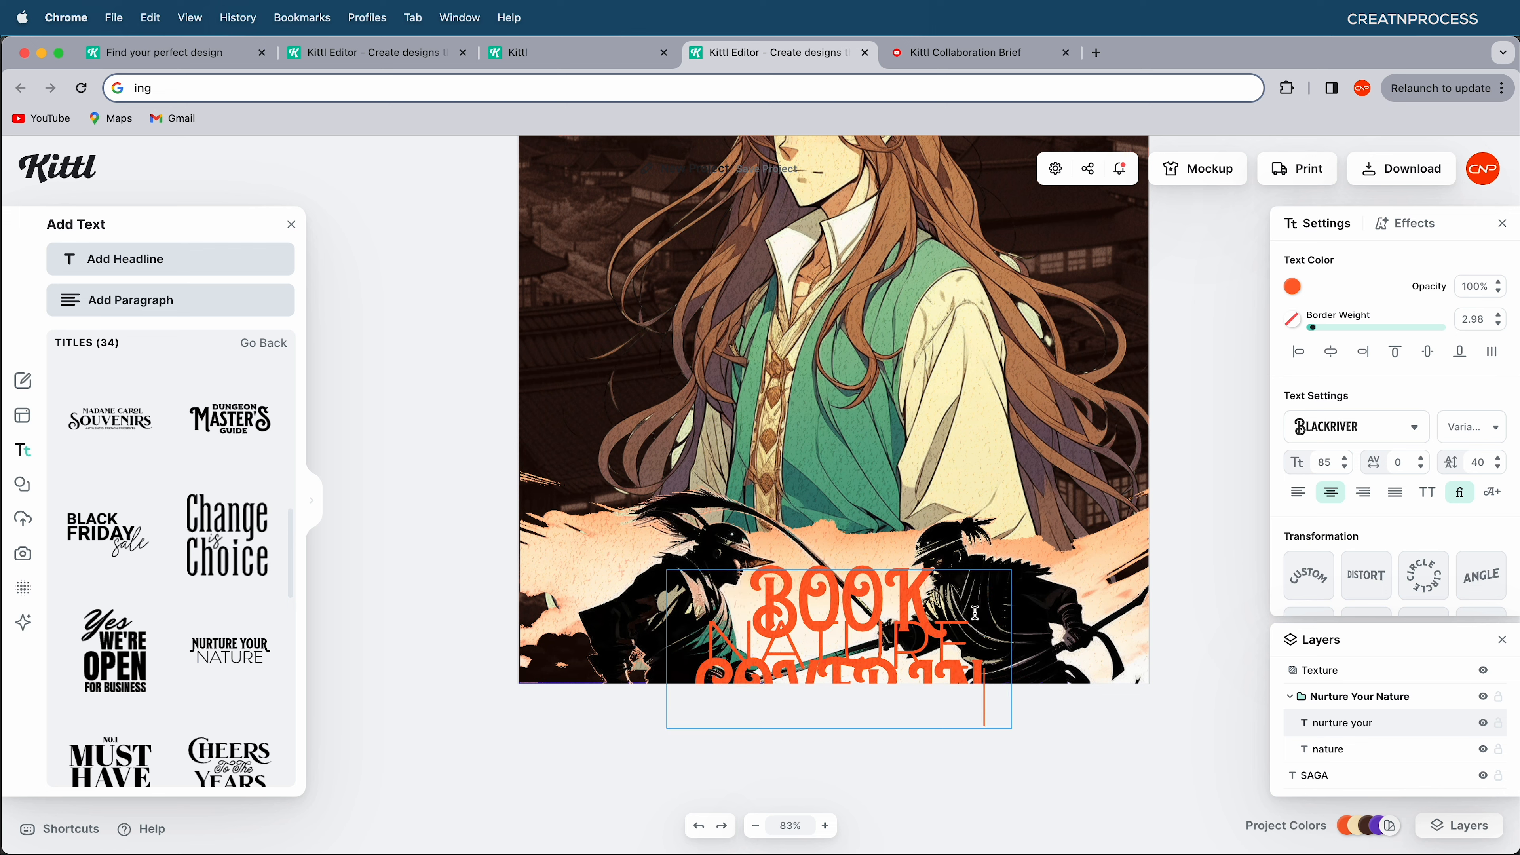
key(Escape)
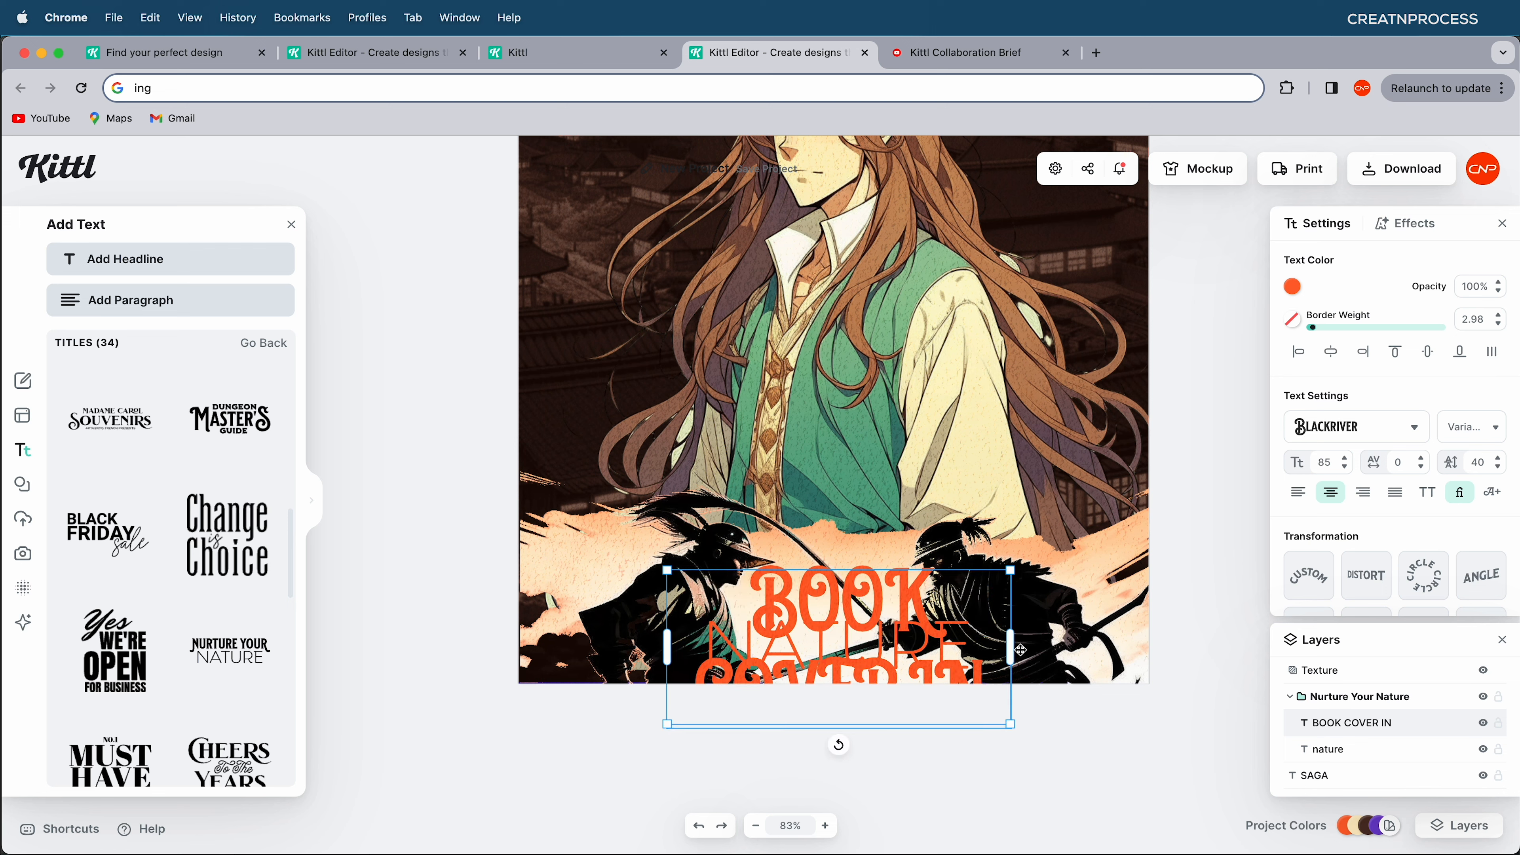
drag(1015, 650, 1173, 650)
- Change the group's second line to KITTL and arrange both lines at font size 43 between the two samurai
drag(933, 584, 852, 562)
click(748, 626)
double_click(749, 626)
text(KITTL)
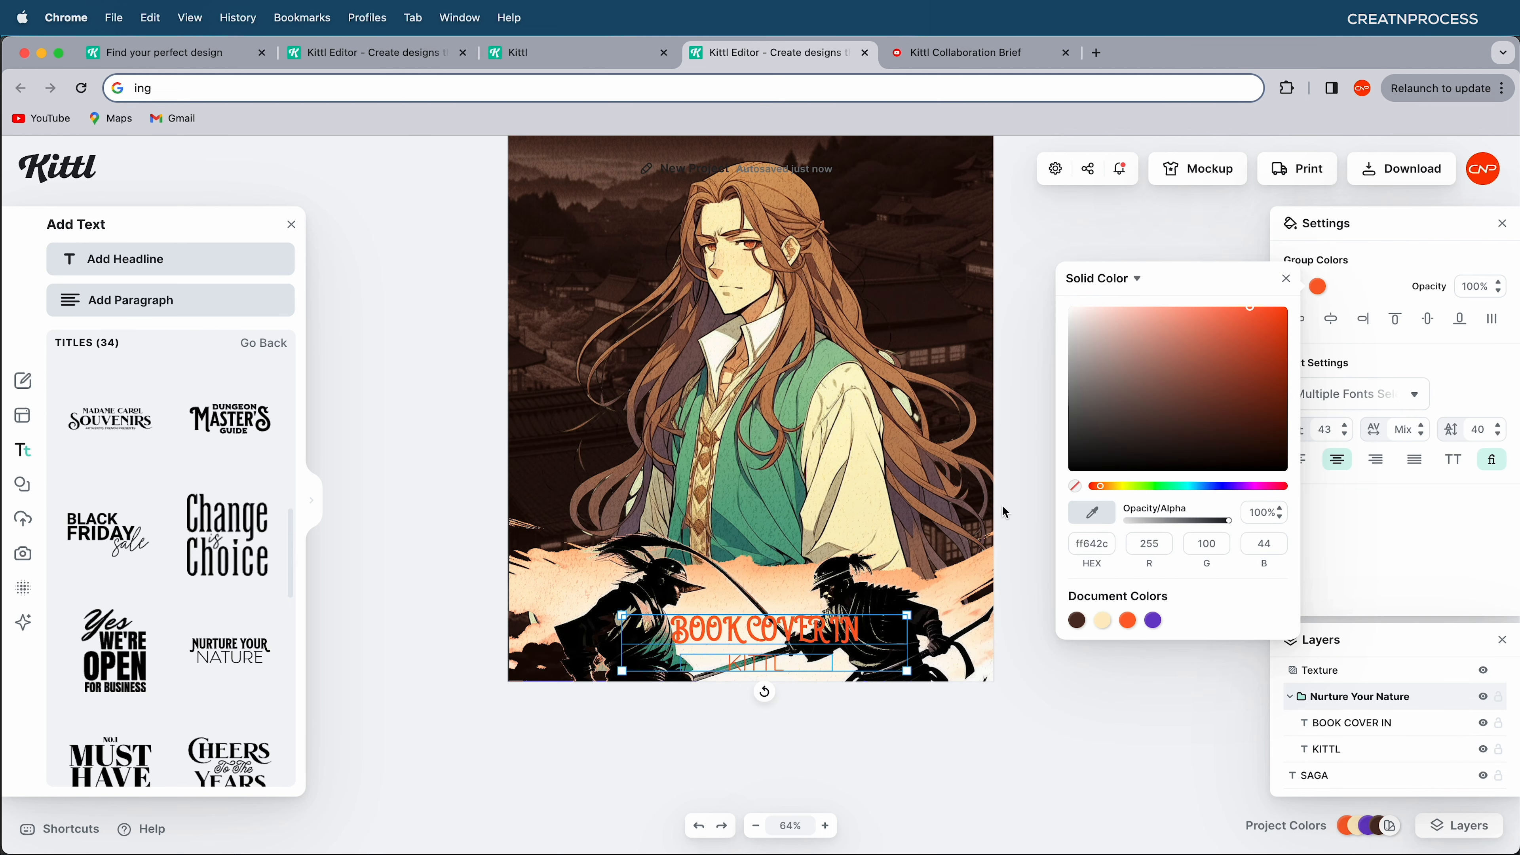
- Recolor the BOOK COVER IN KITTL group with the green sampled from the character's vest
click(755, 497)
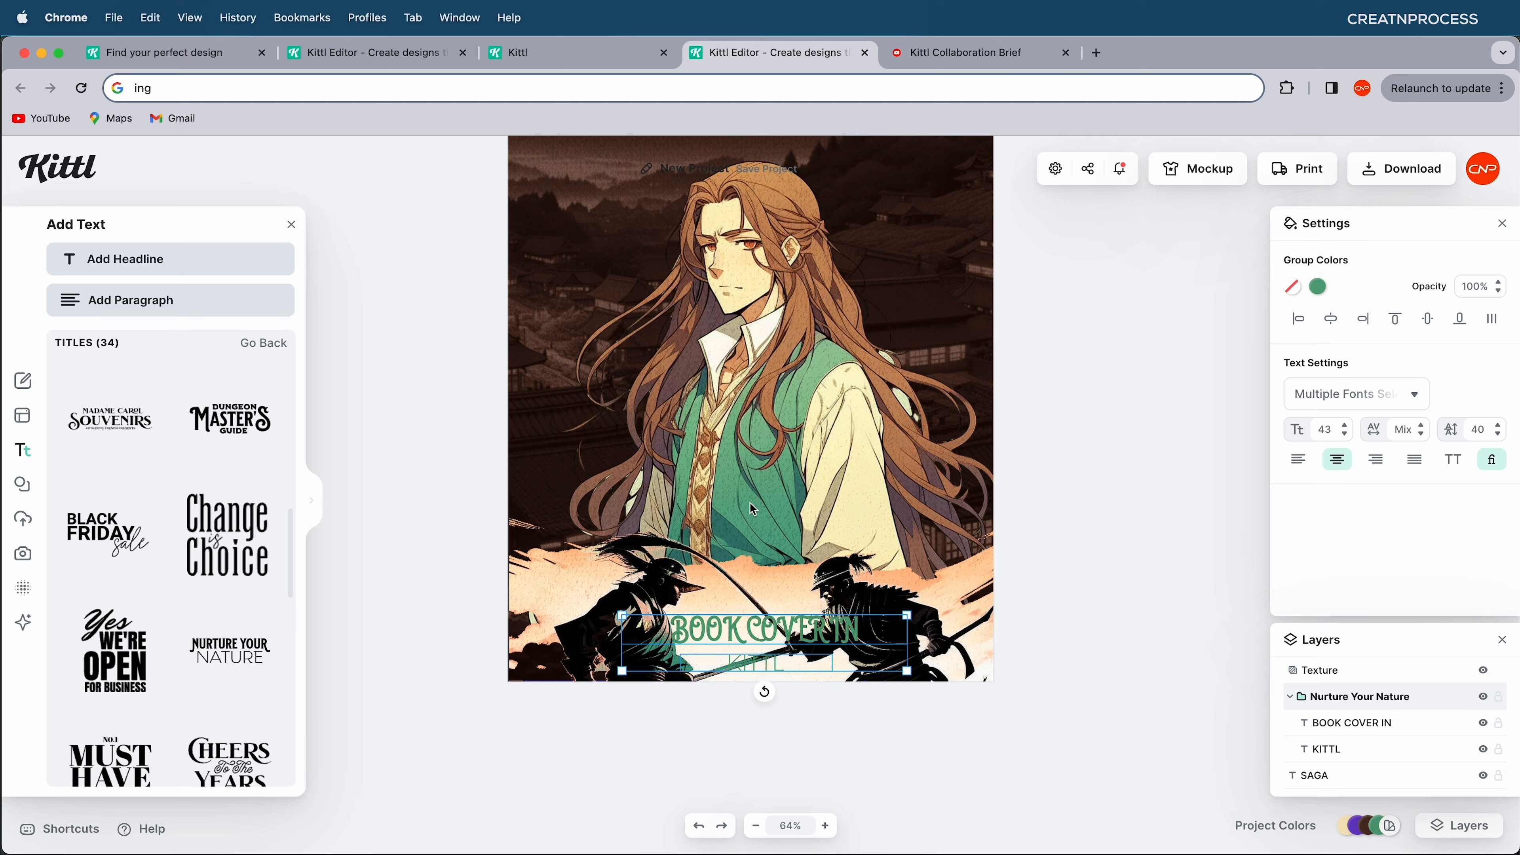
click(1103, 533)
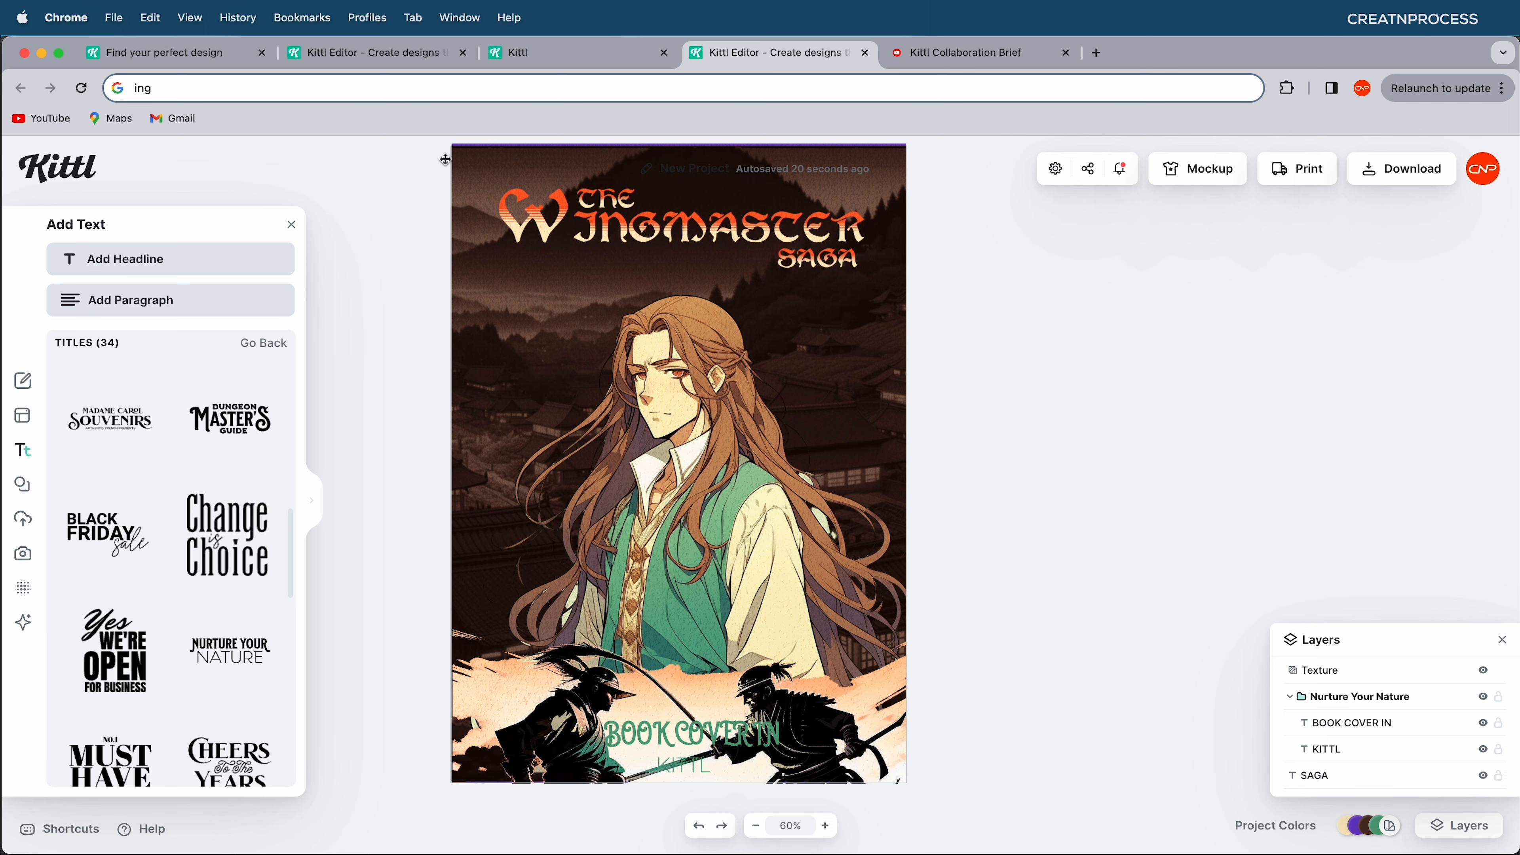
- Open the Legend Adventures project from the dashboard and examine its background image, overlay images, title group and gradient shapes
click(512, 54)
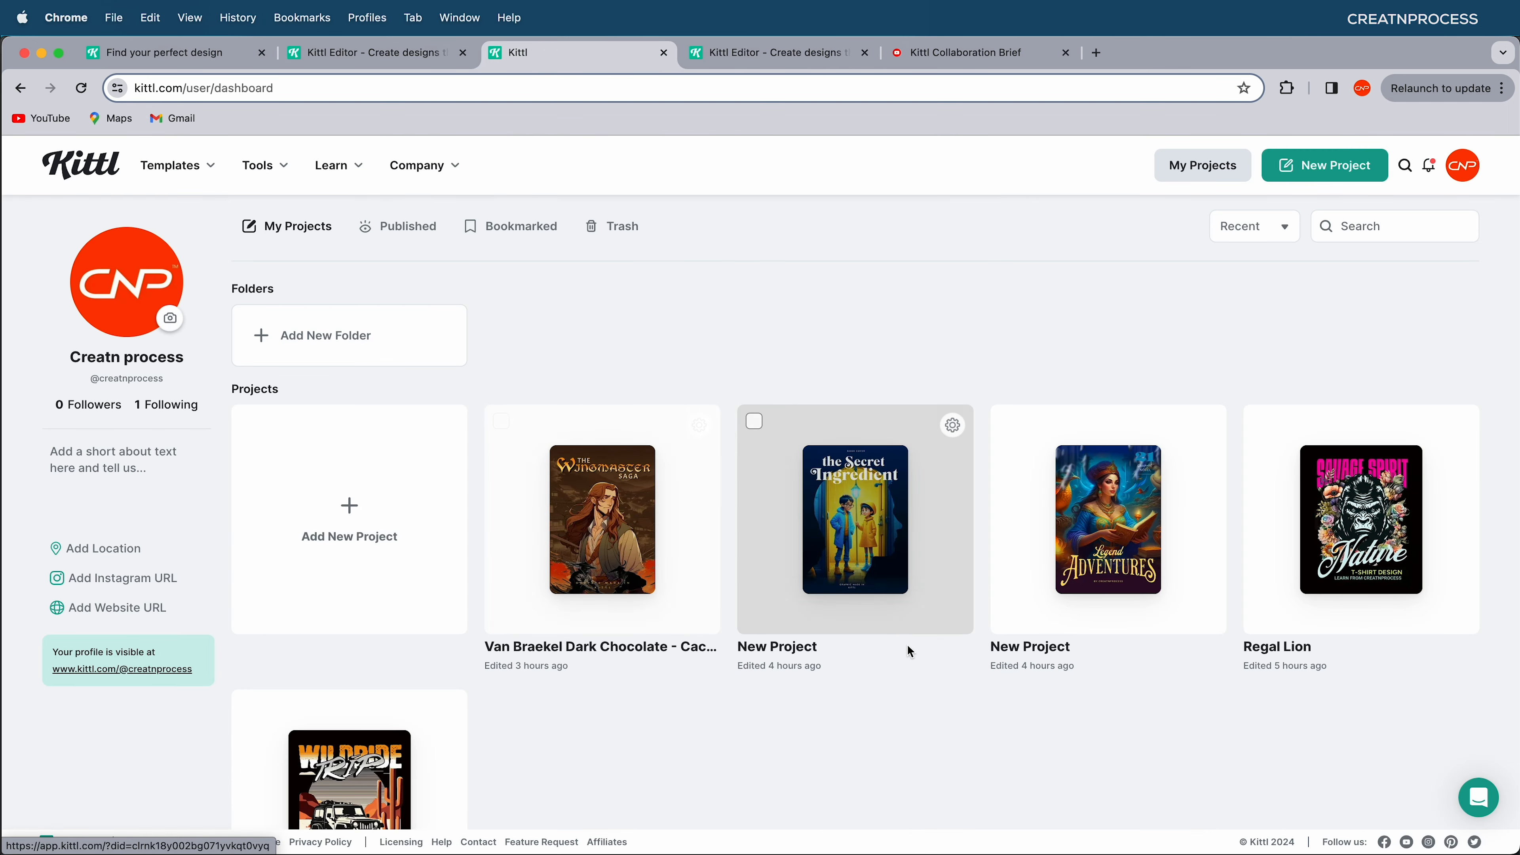
click(1103, 575)
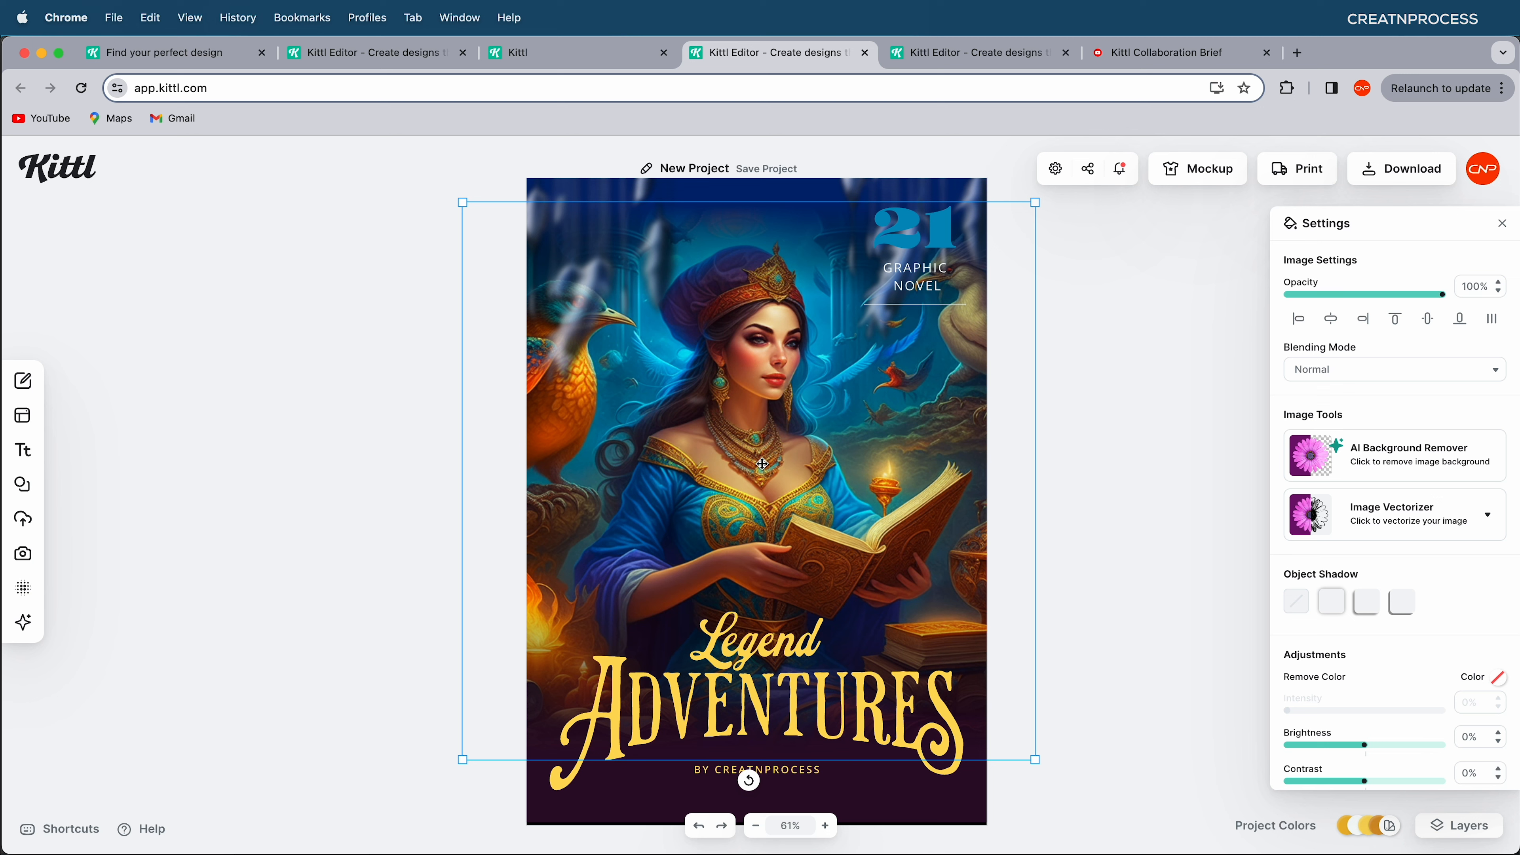
click(660, 281)
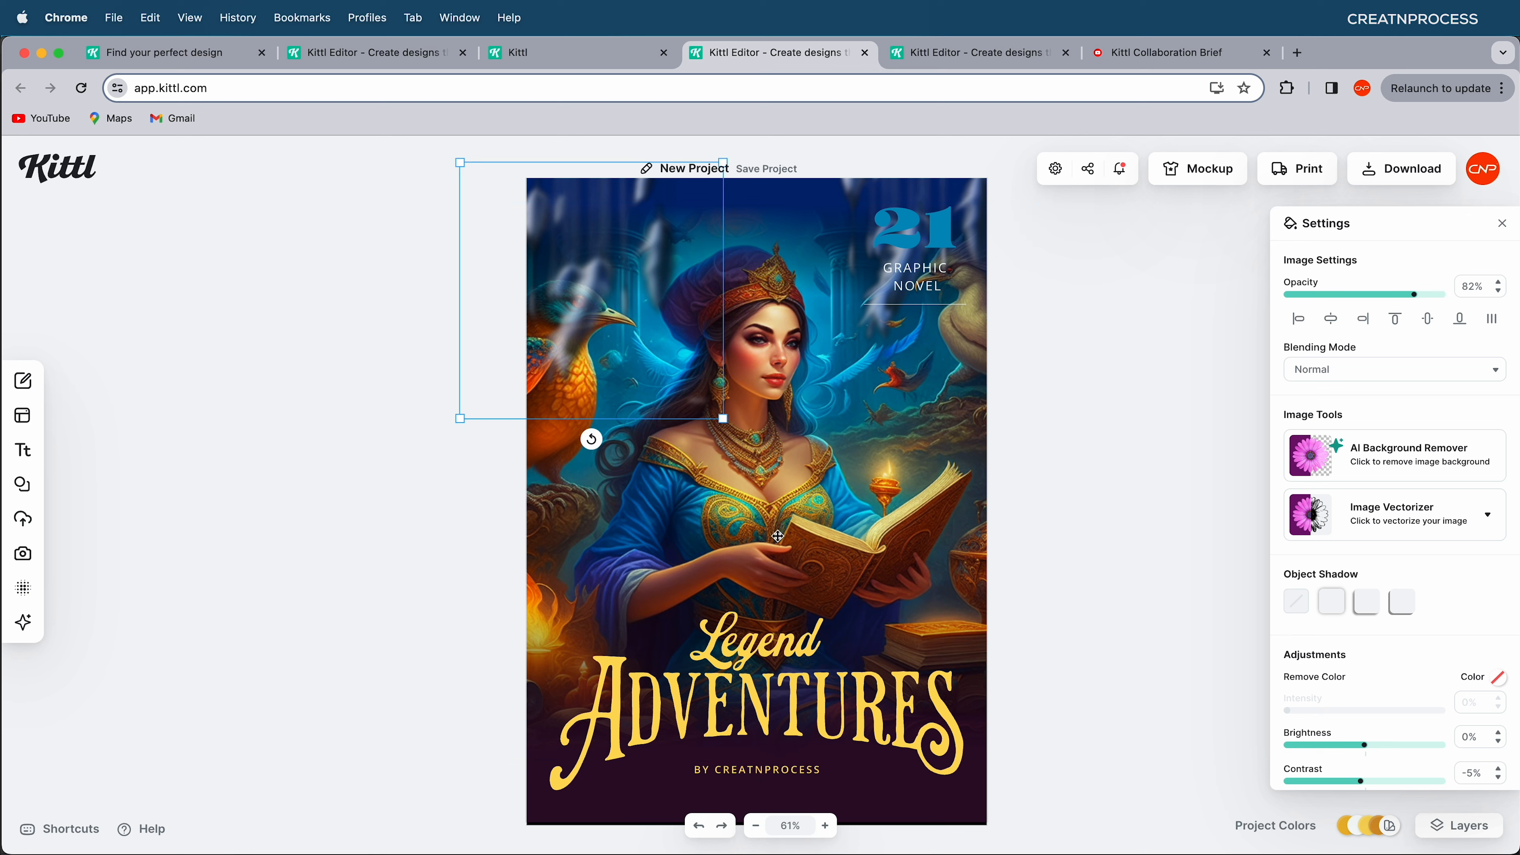
click(731, 658)
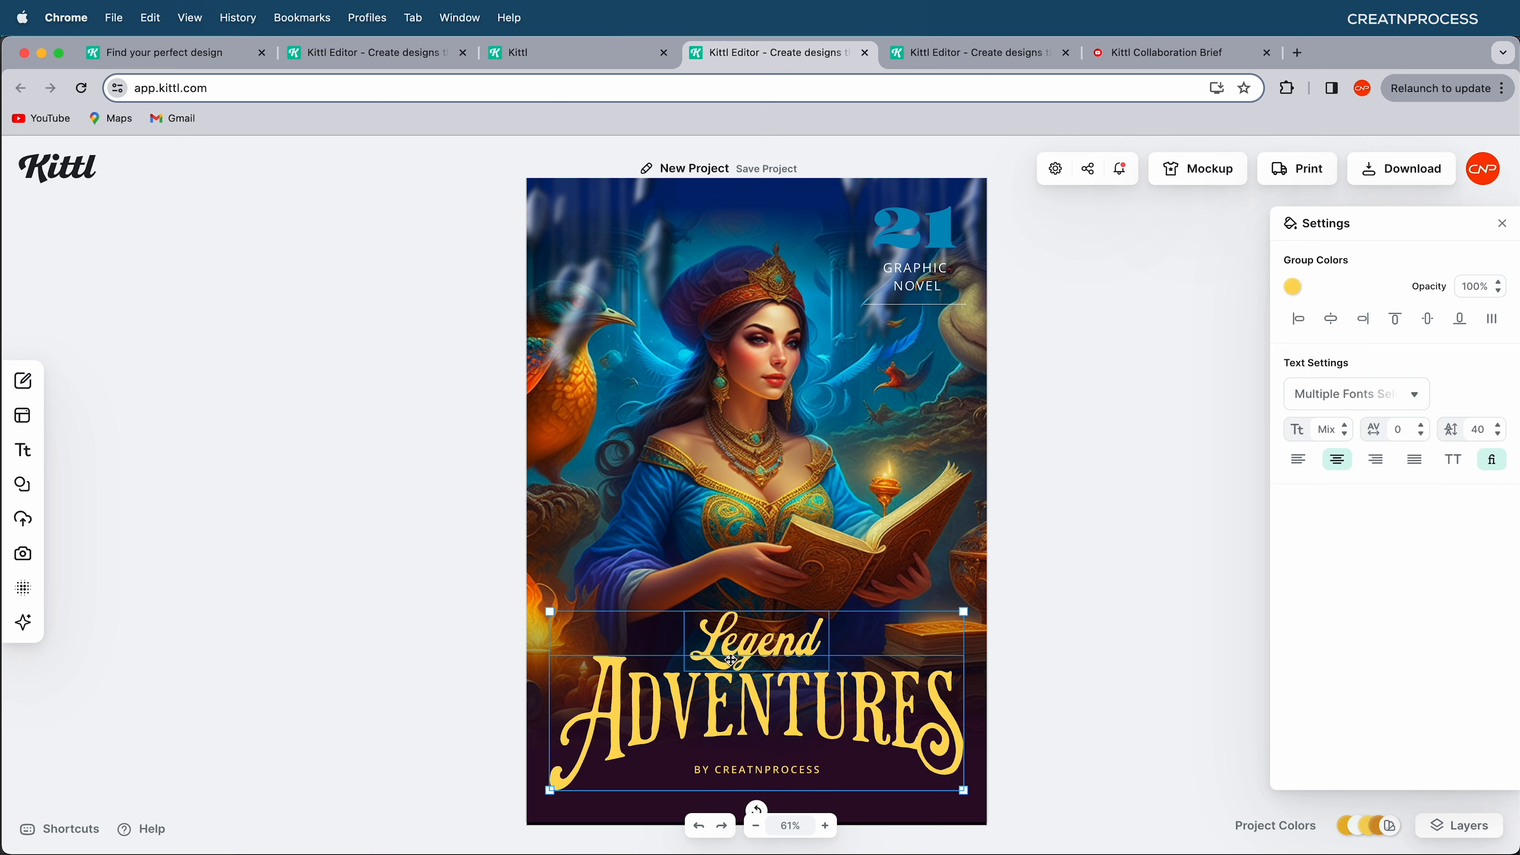
click(769, 767)
click(1170, 562)
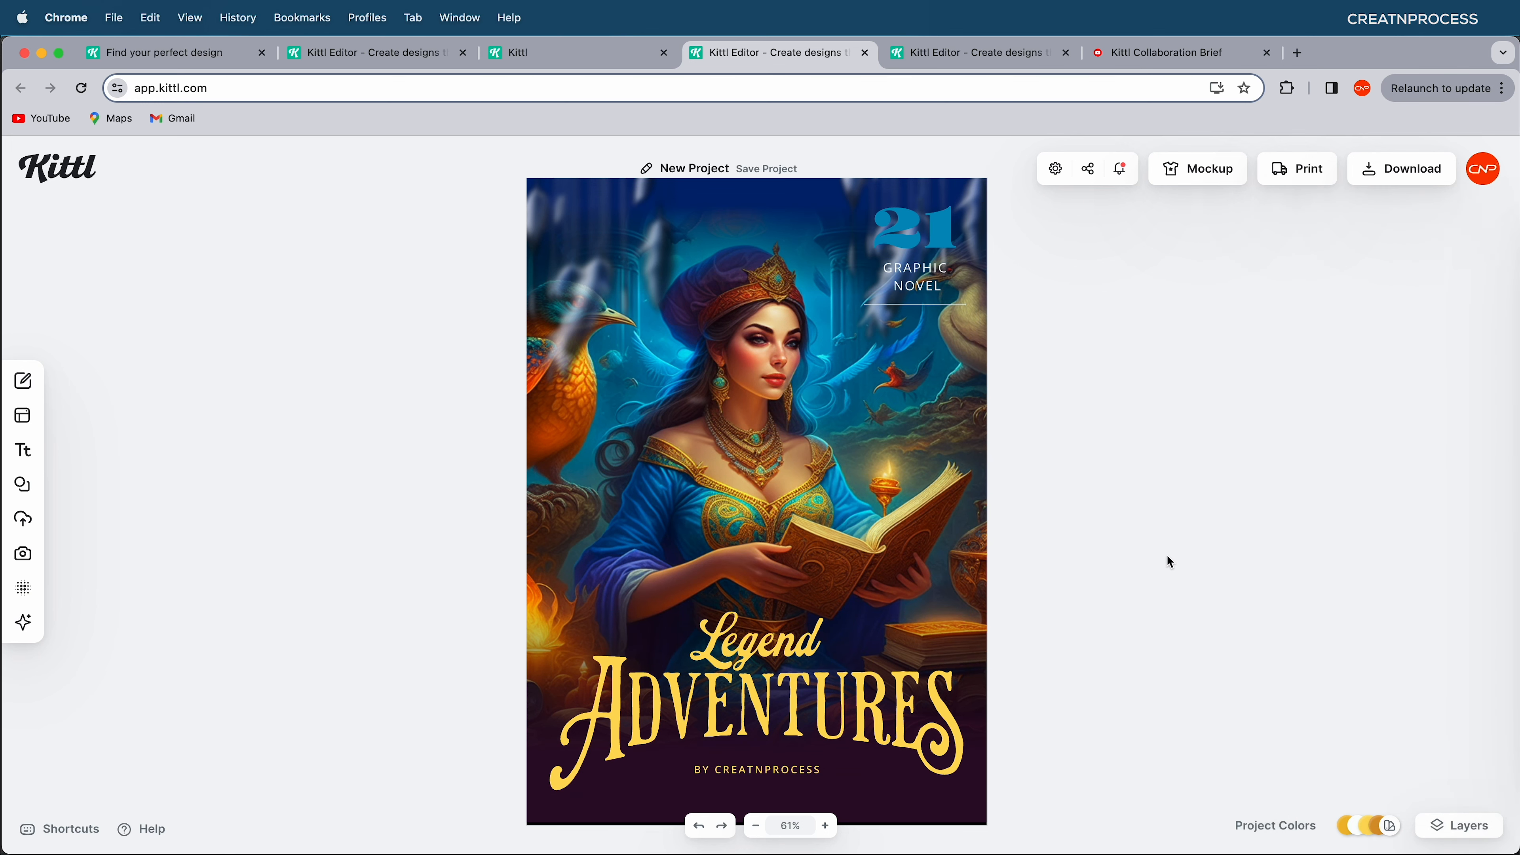
click(883, 616)
click(846, 225)
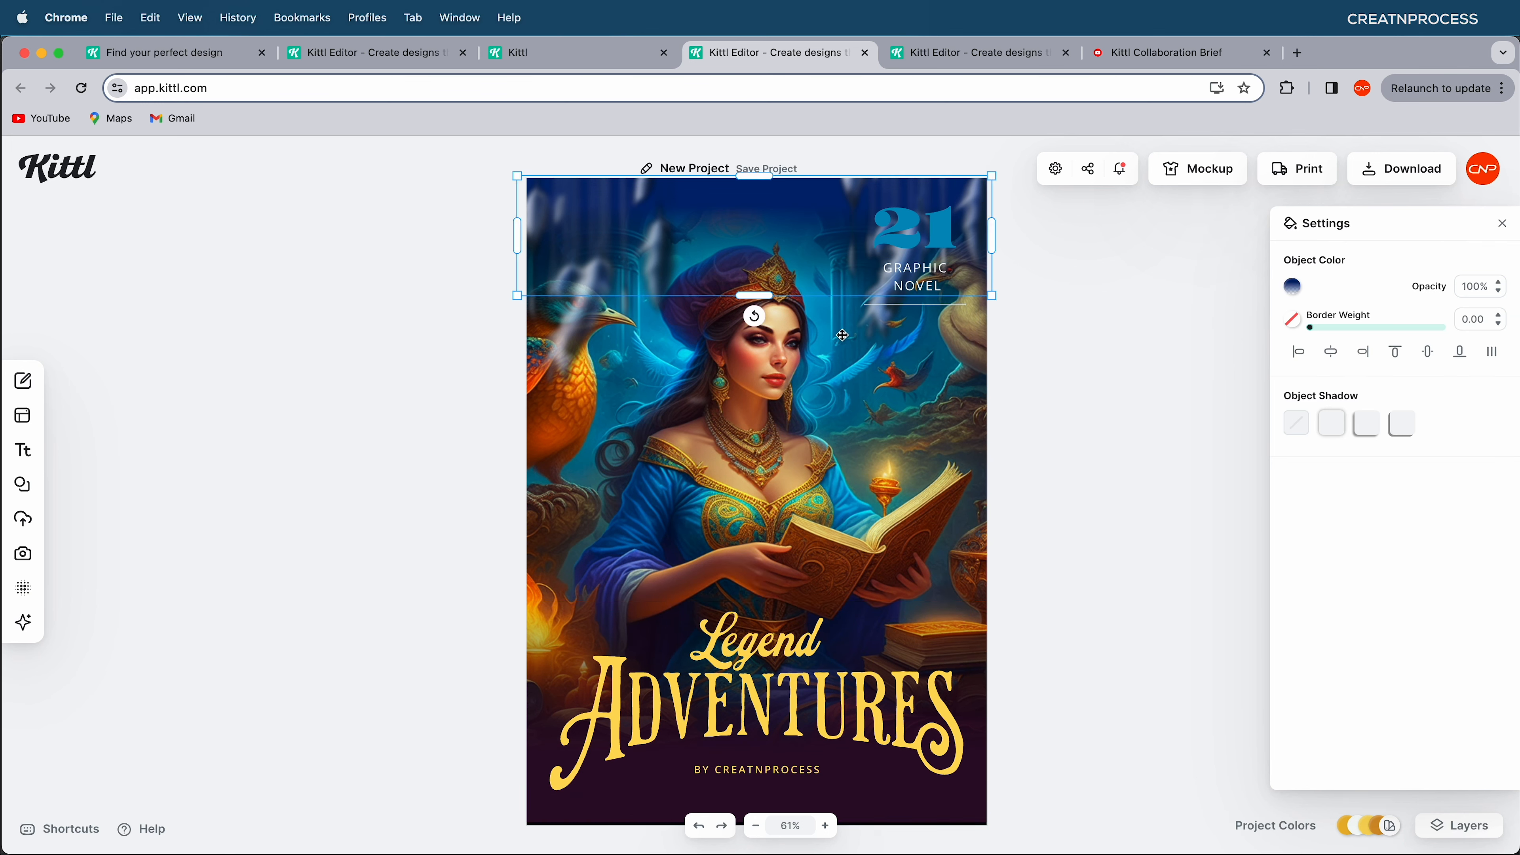
click(858, 799)
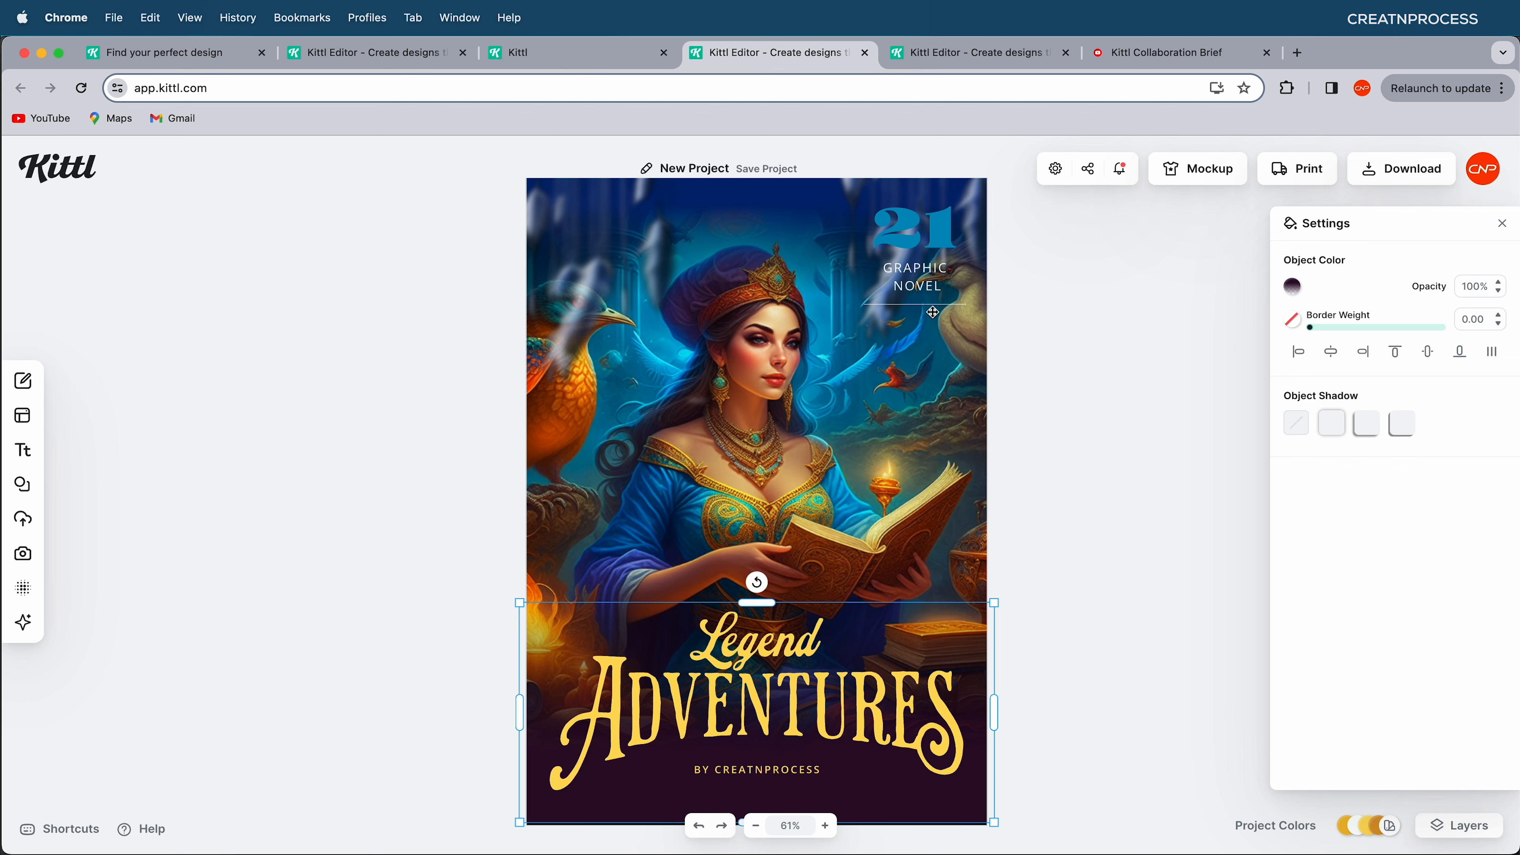
- Create a new project from the dashboard with a custom portrait artboard 900 pixels wide
click(559, 55)
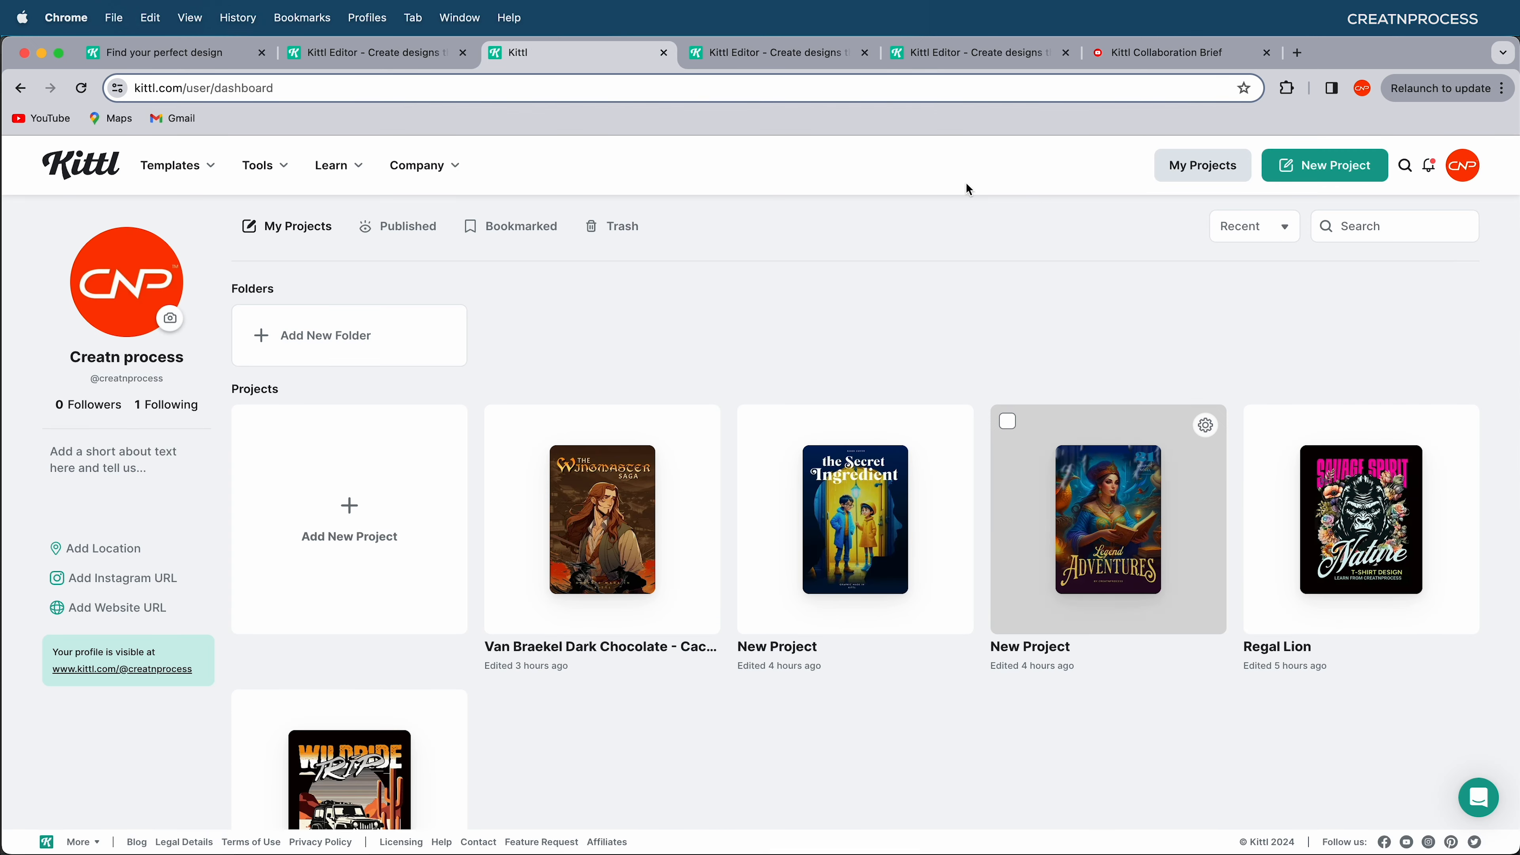
click(1280, 174)
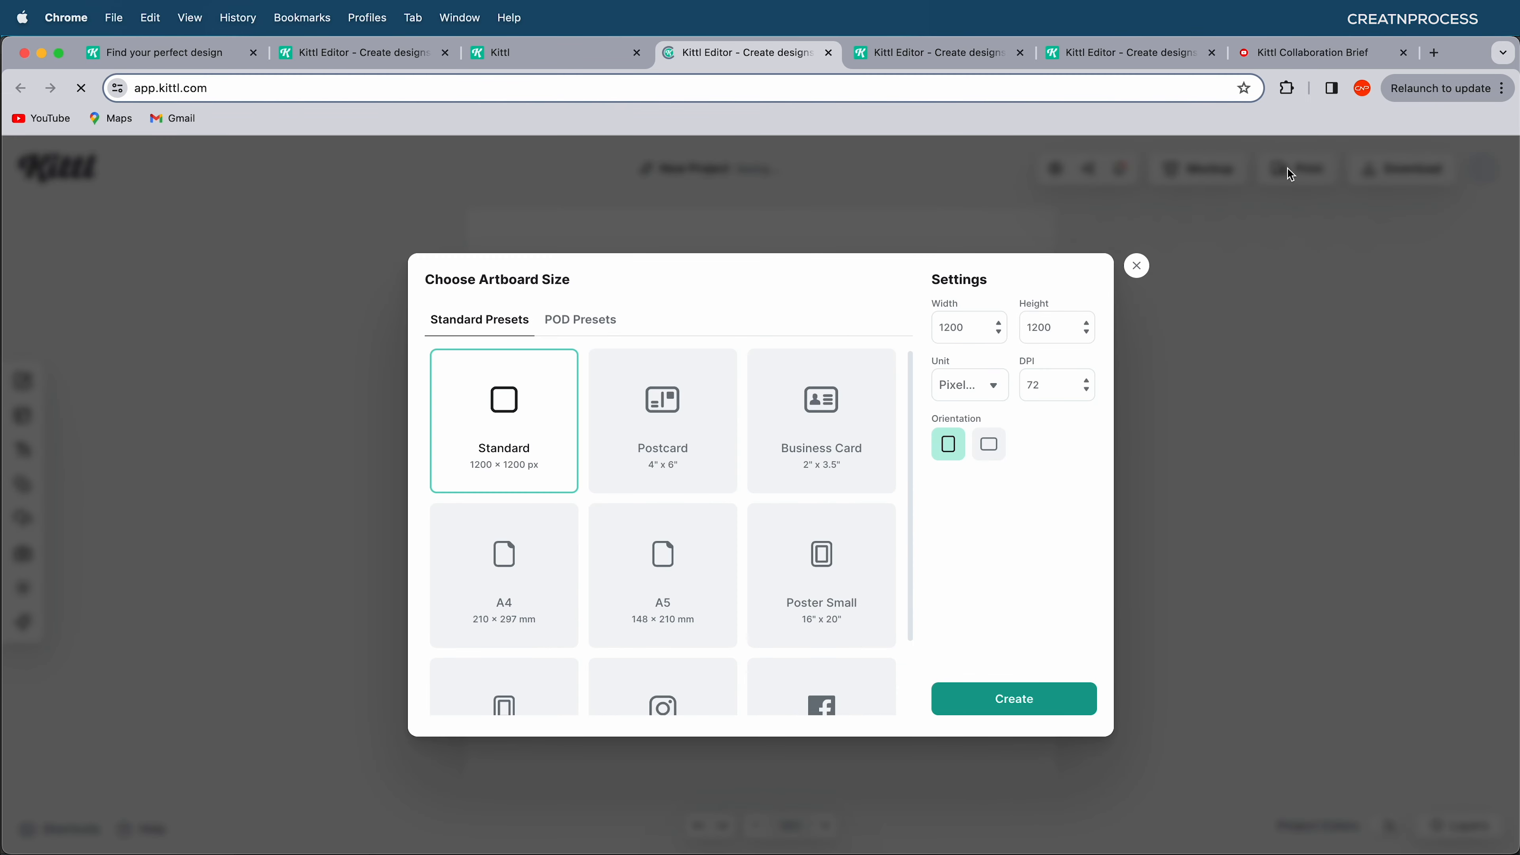
double_click(968, 328)
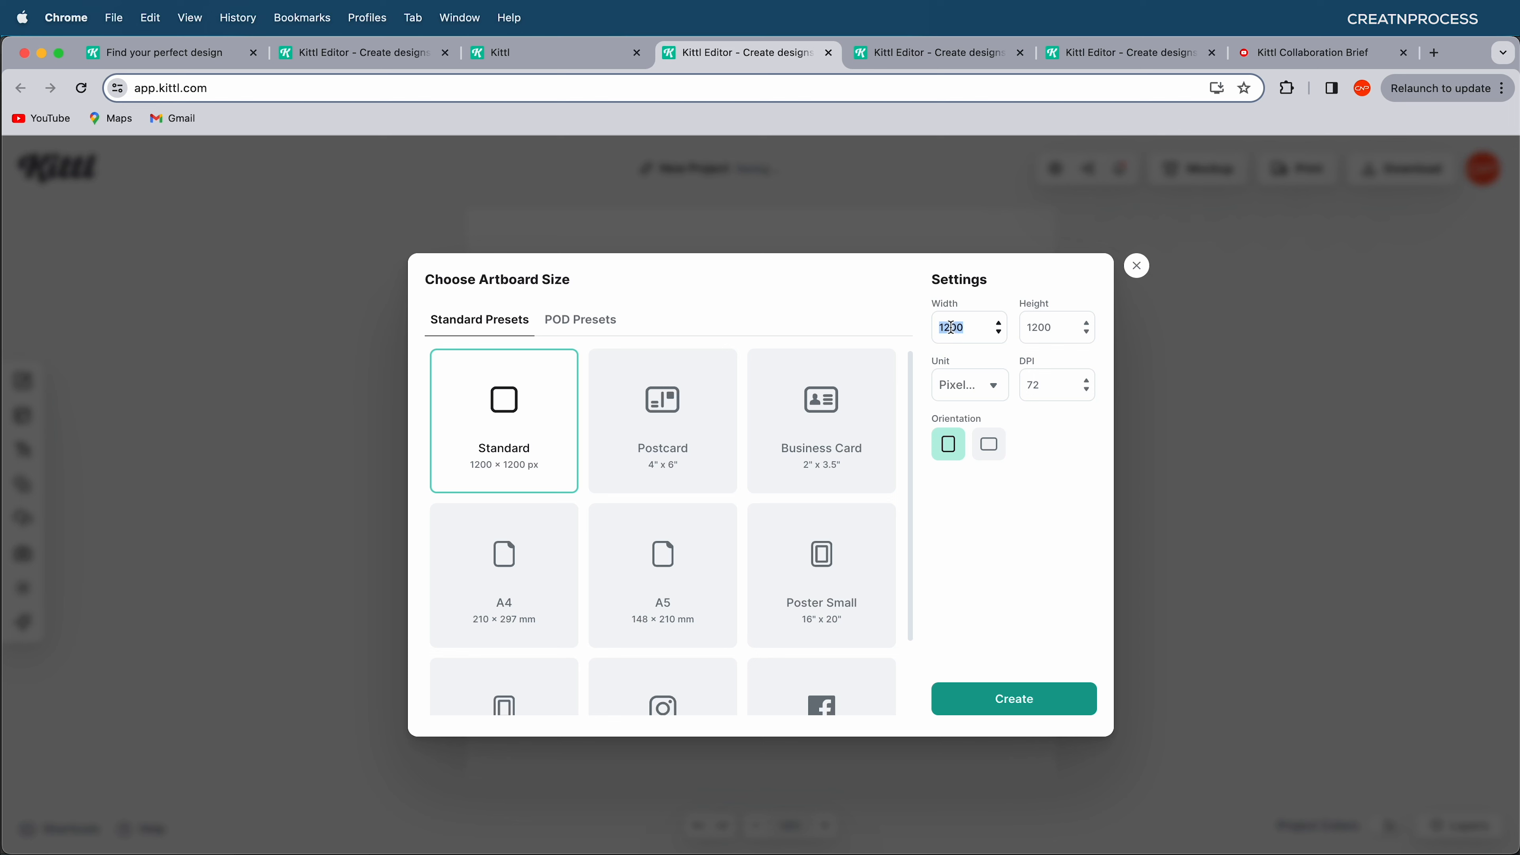
text(900)
drag(1026, 327, 1040, 326)
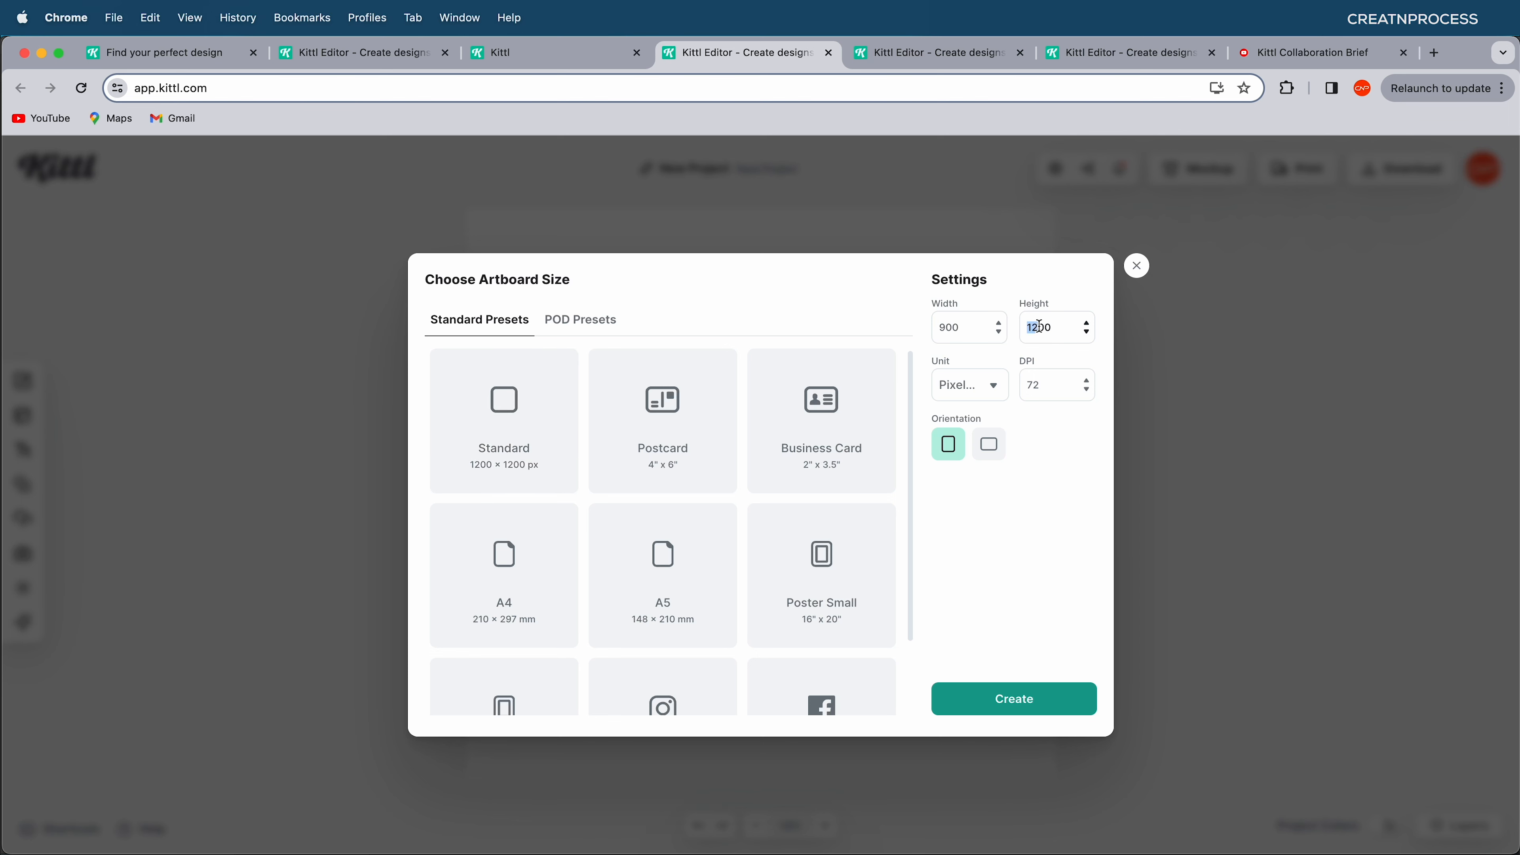
click(1013, 695)
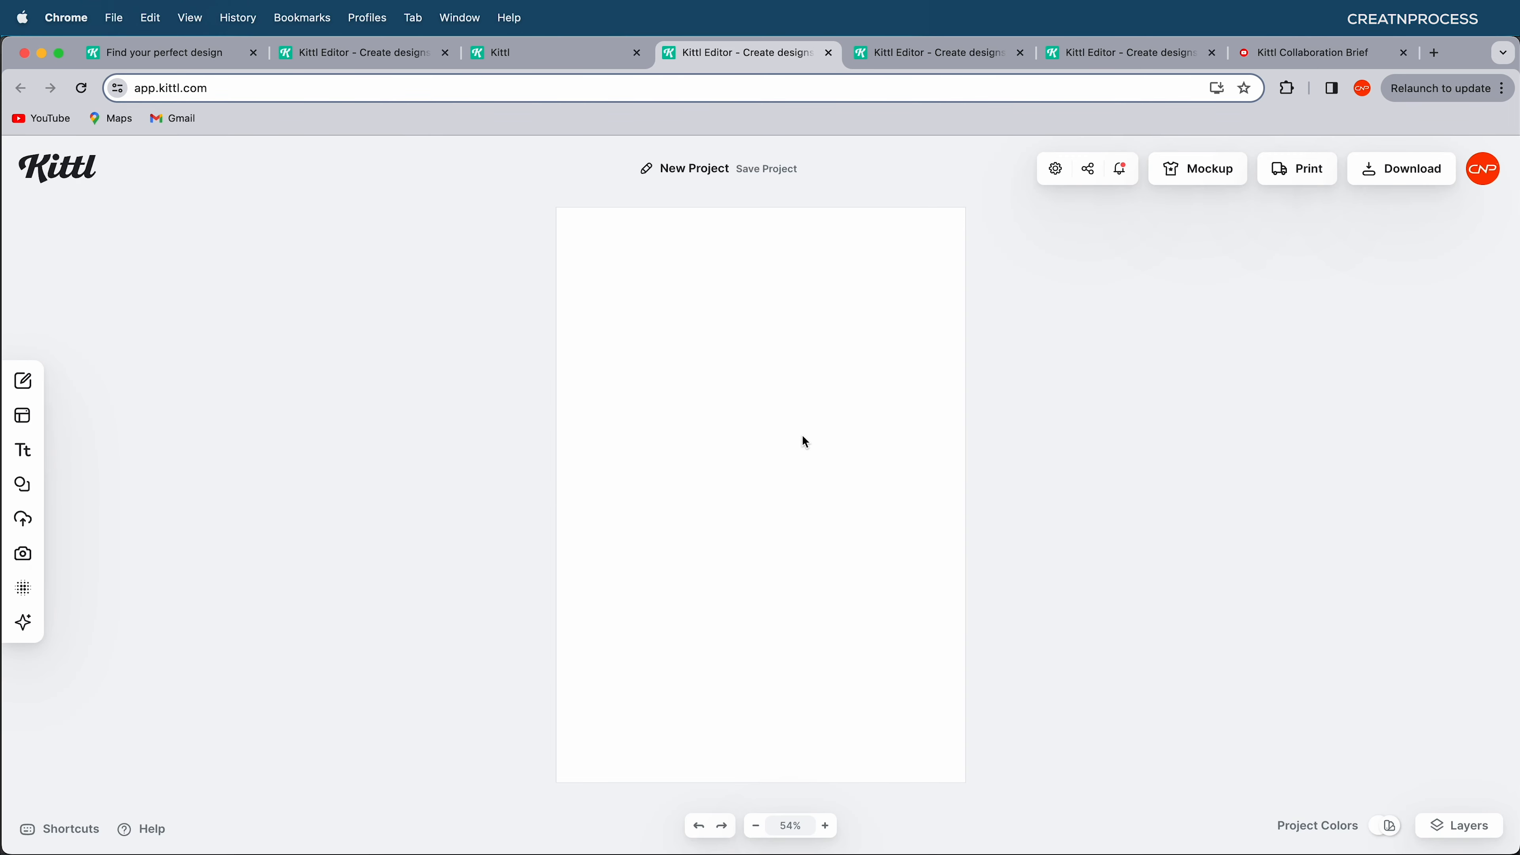
- Paste the book-cover prompt into the AI image generator of the Legend Adventures project and look through the prompts in ChatGPT
click(925, 55)
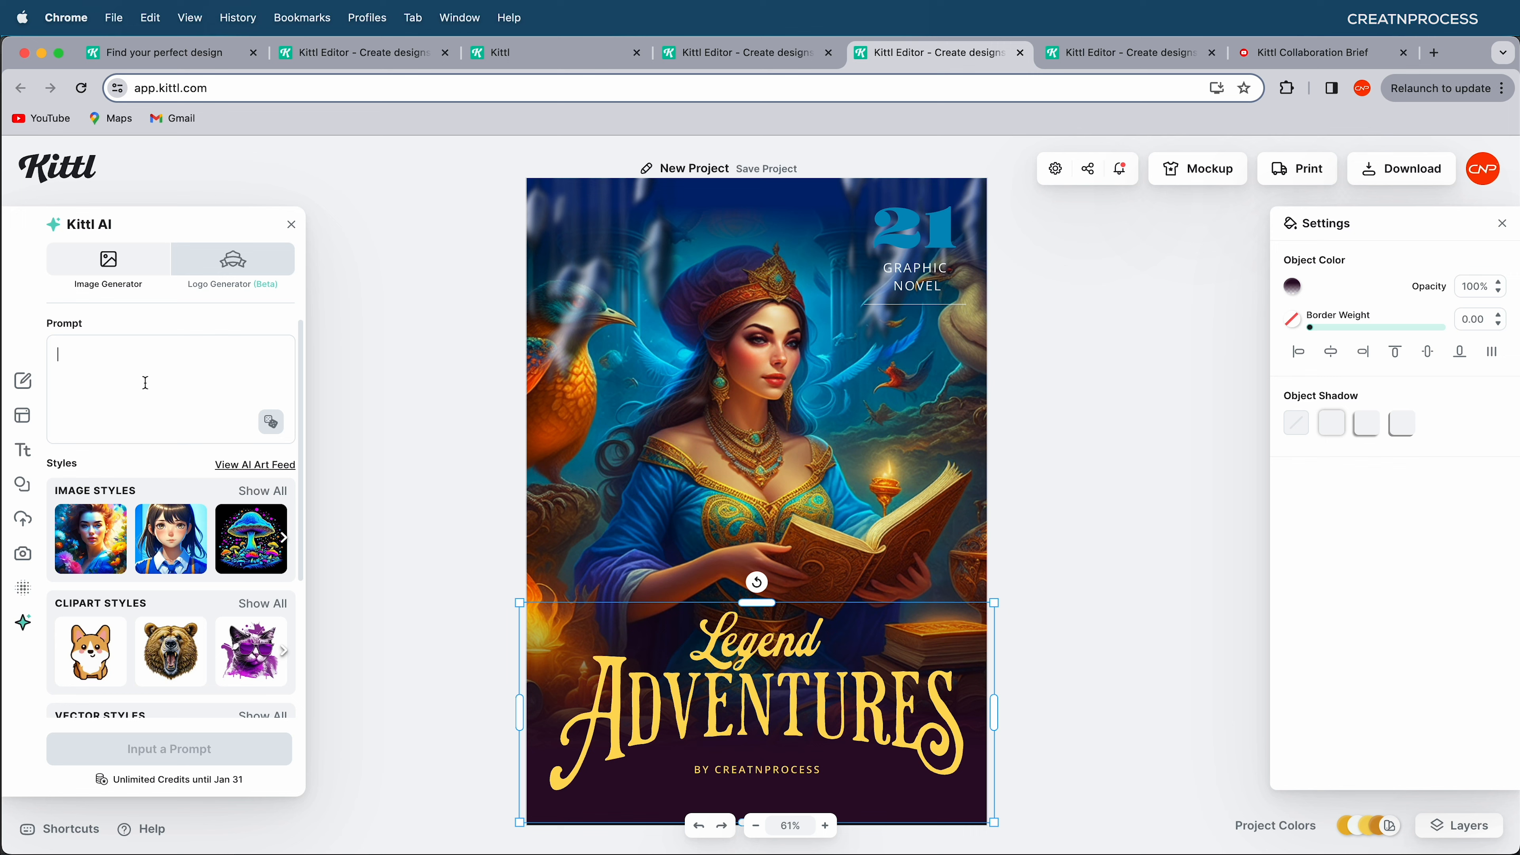
key(super+v)
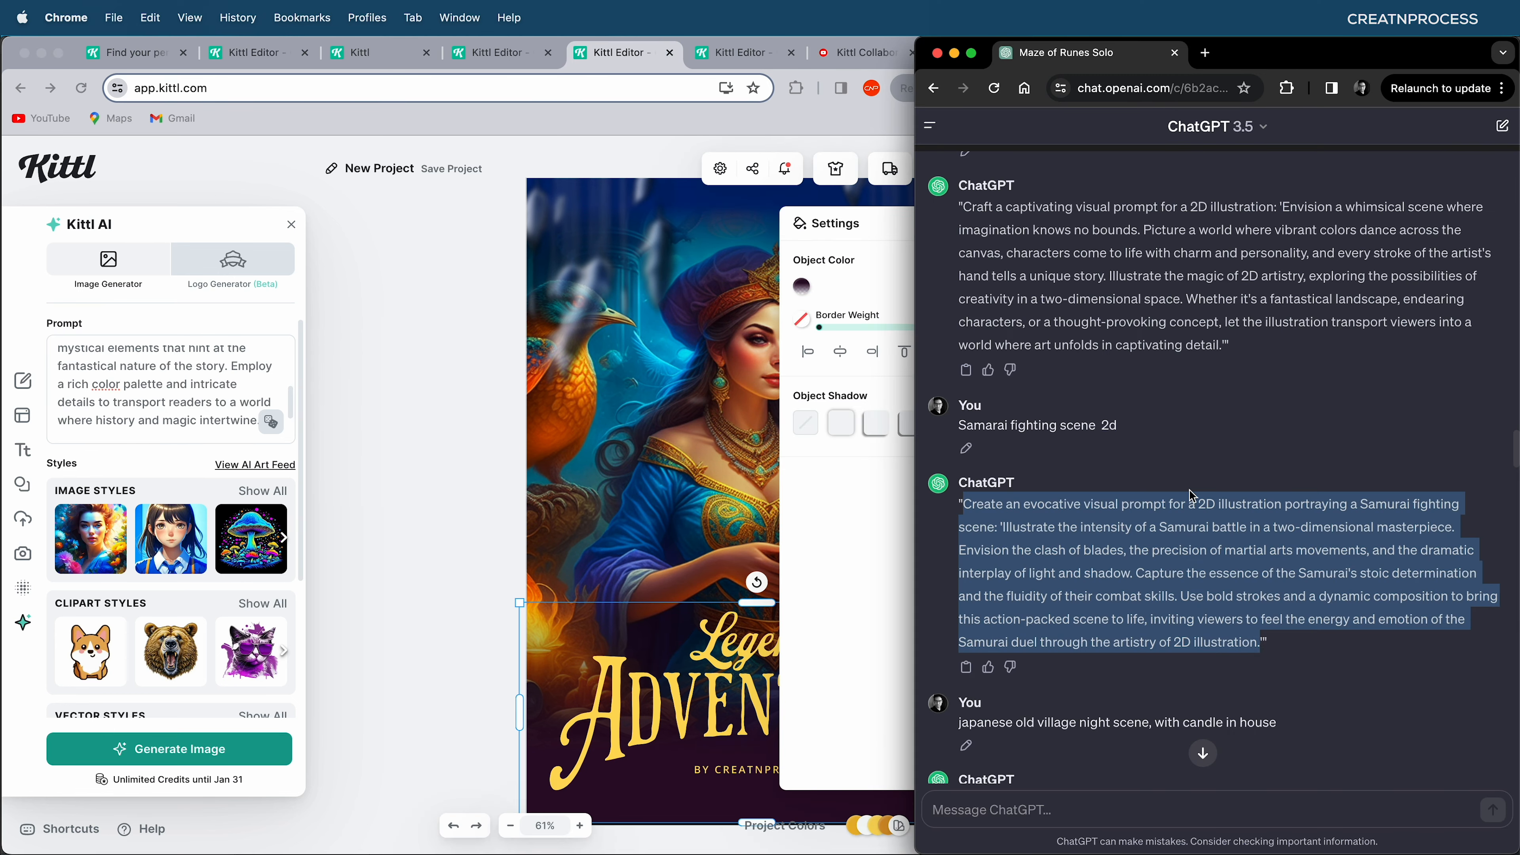
scroll(1191, 495, down, 8)
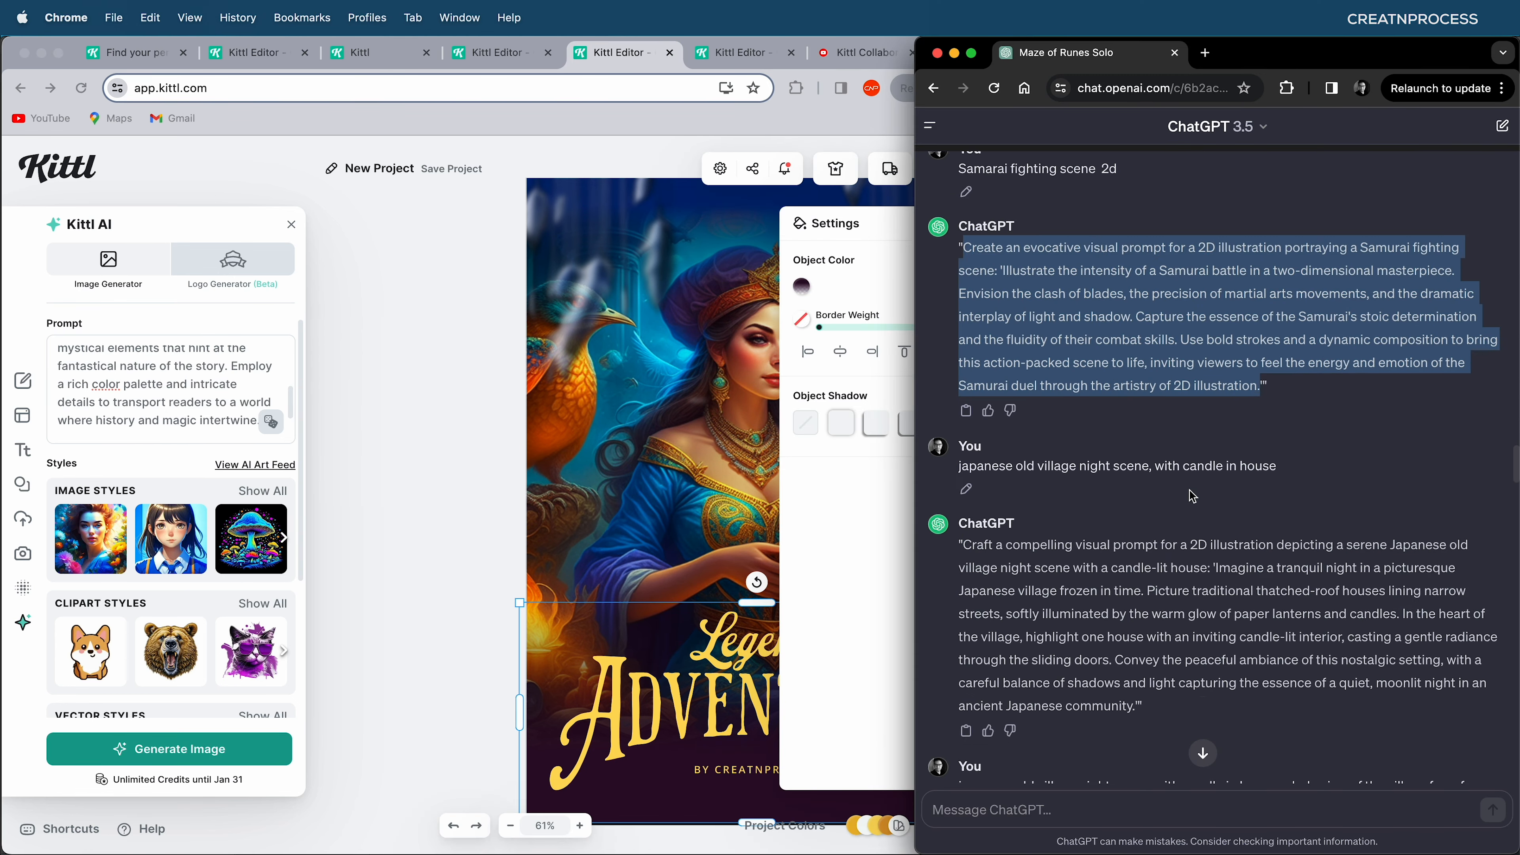
scroll(1190, 490, down, 6)
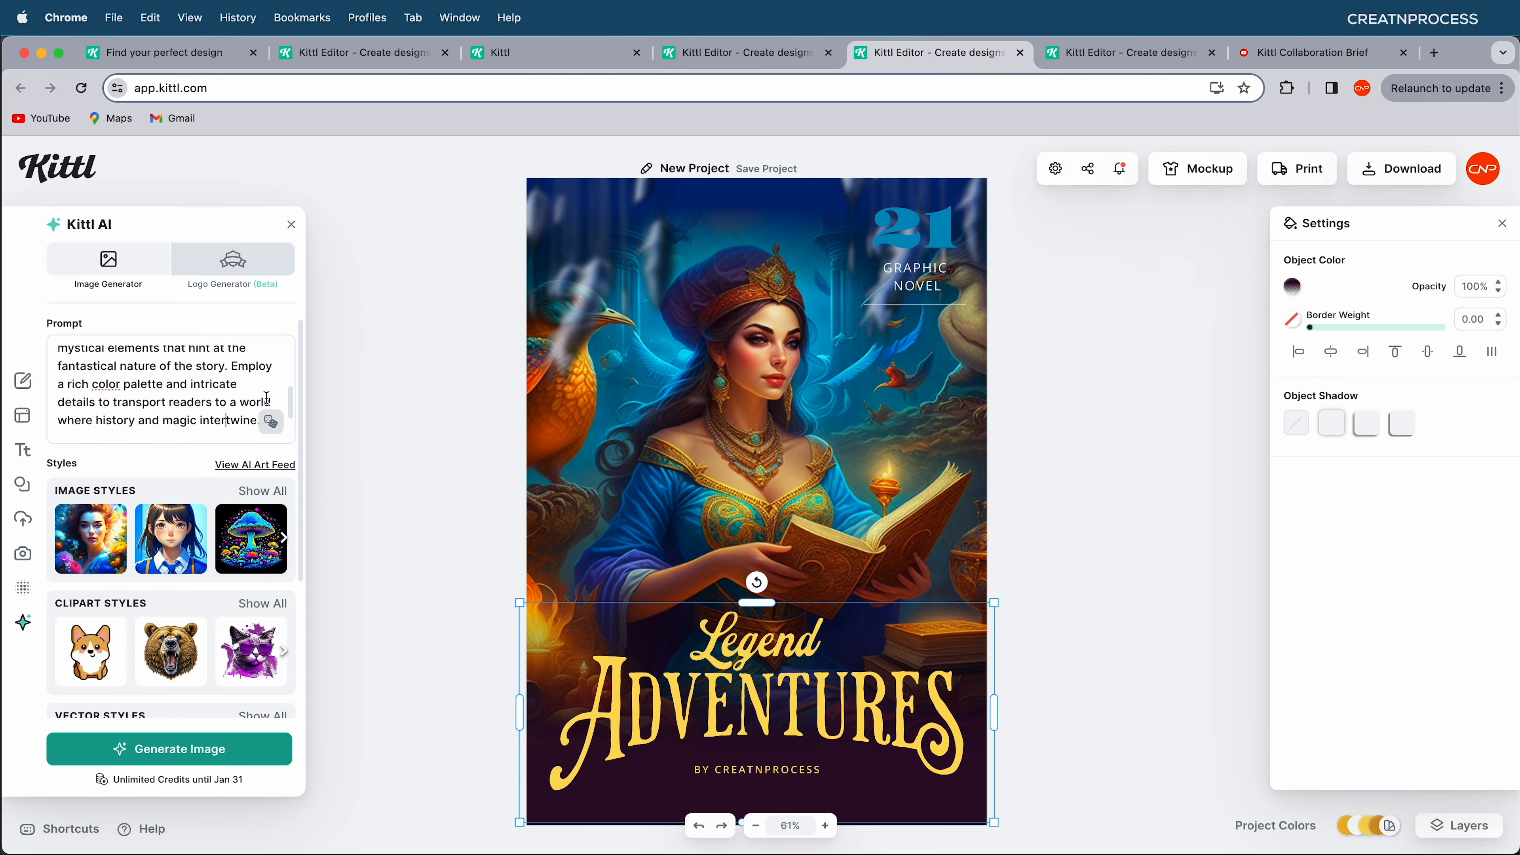
- Return to the blank 900-pixel-wide project and paste the history-and-magic book-cover prompt into its Kittl AI image generator
click(574, 52)
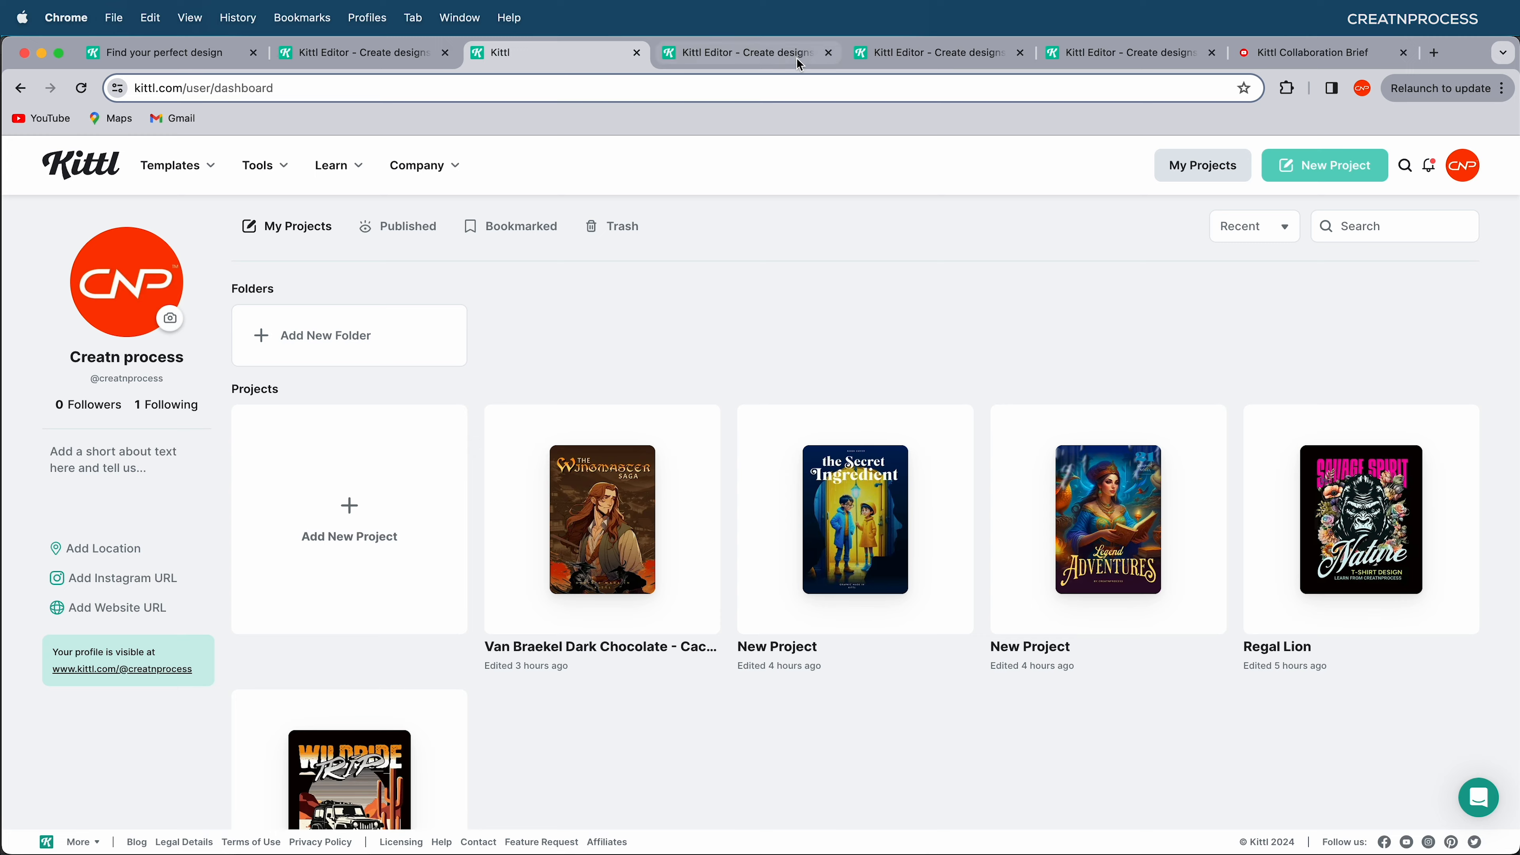
click(784, 58)
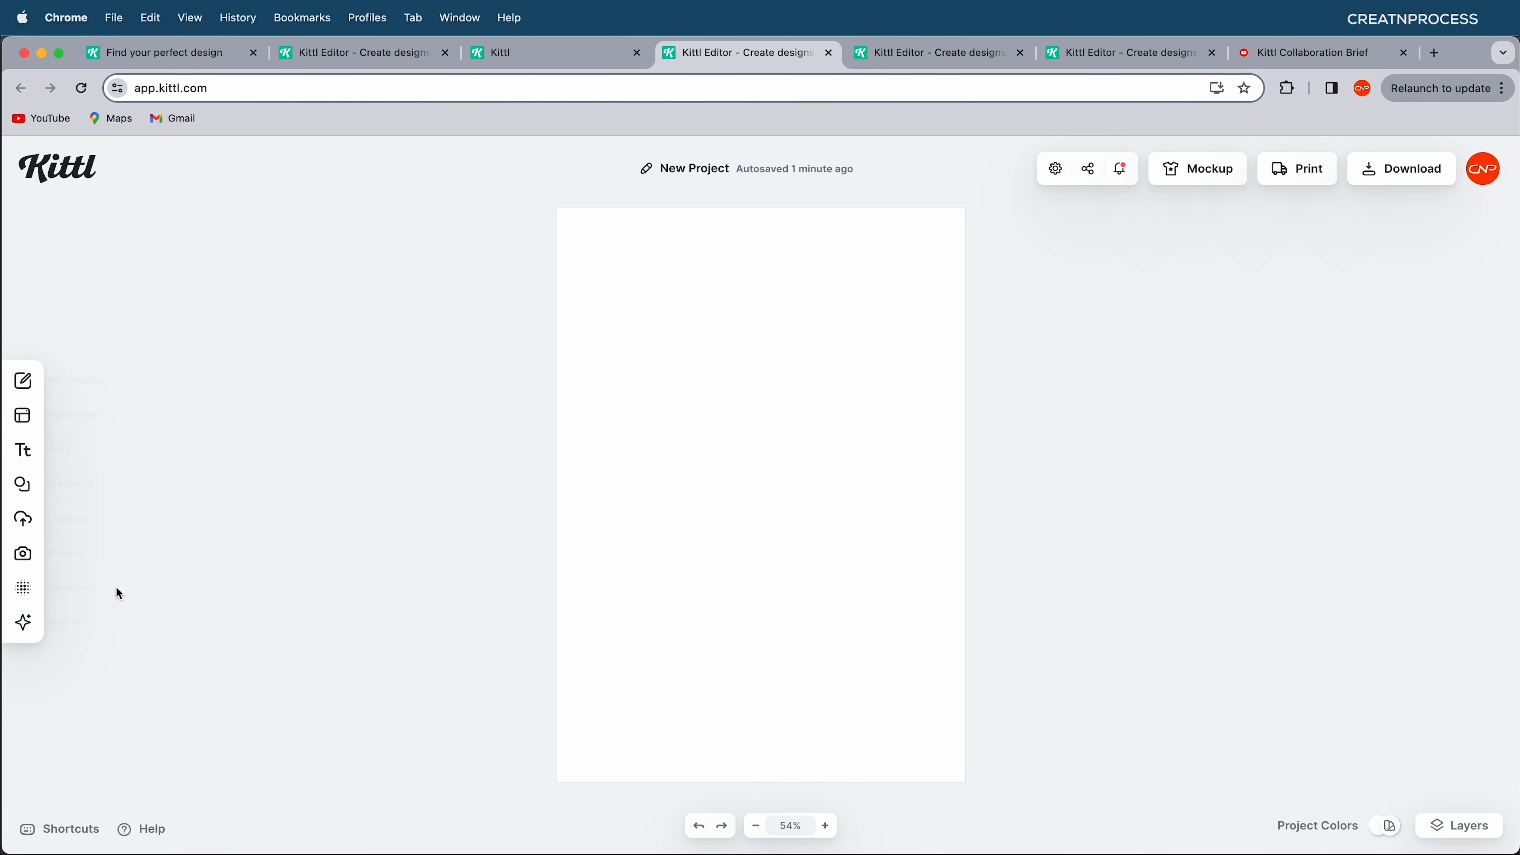
click(24, 628)
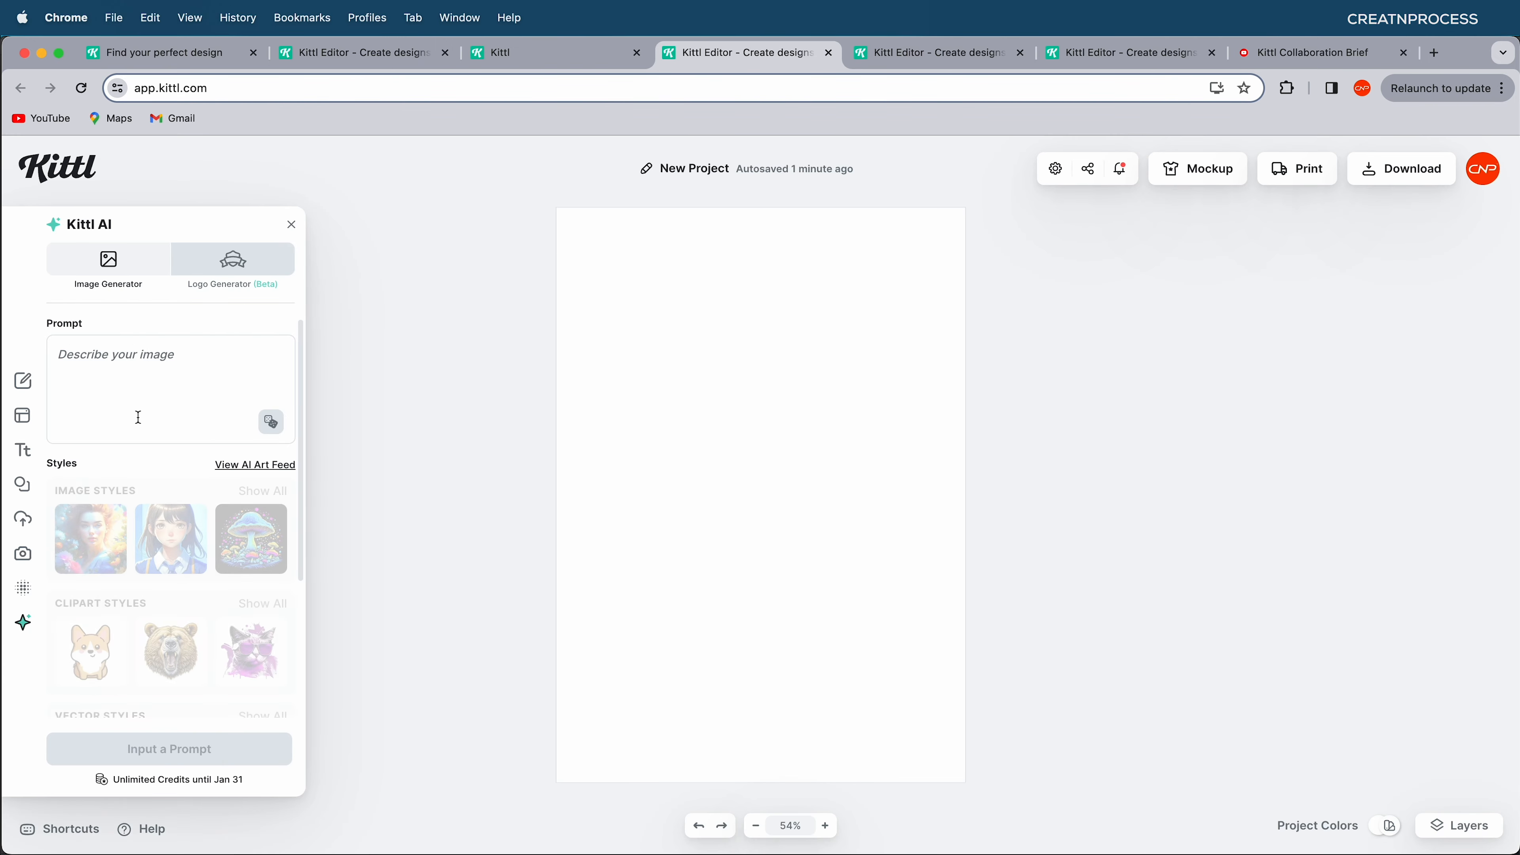
click(130, 358)
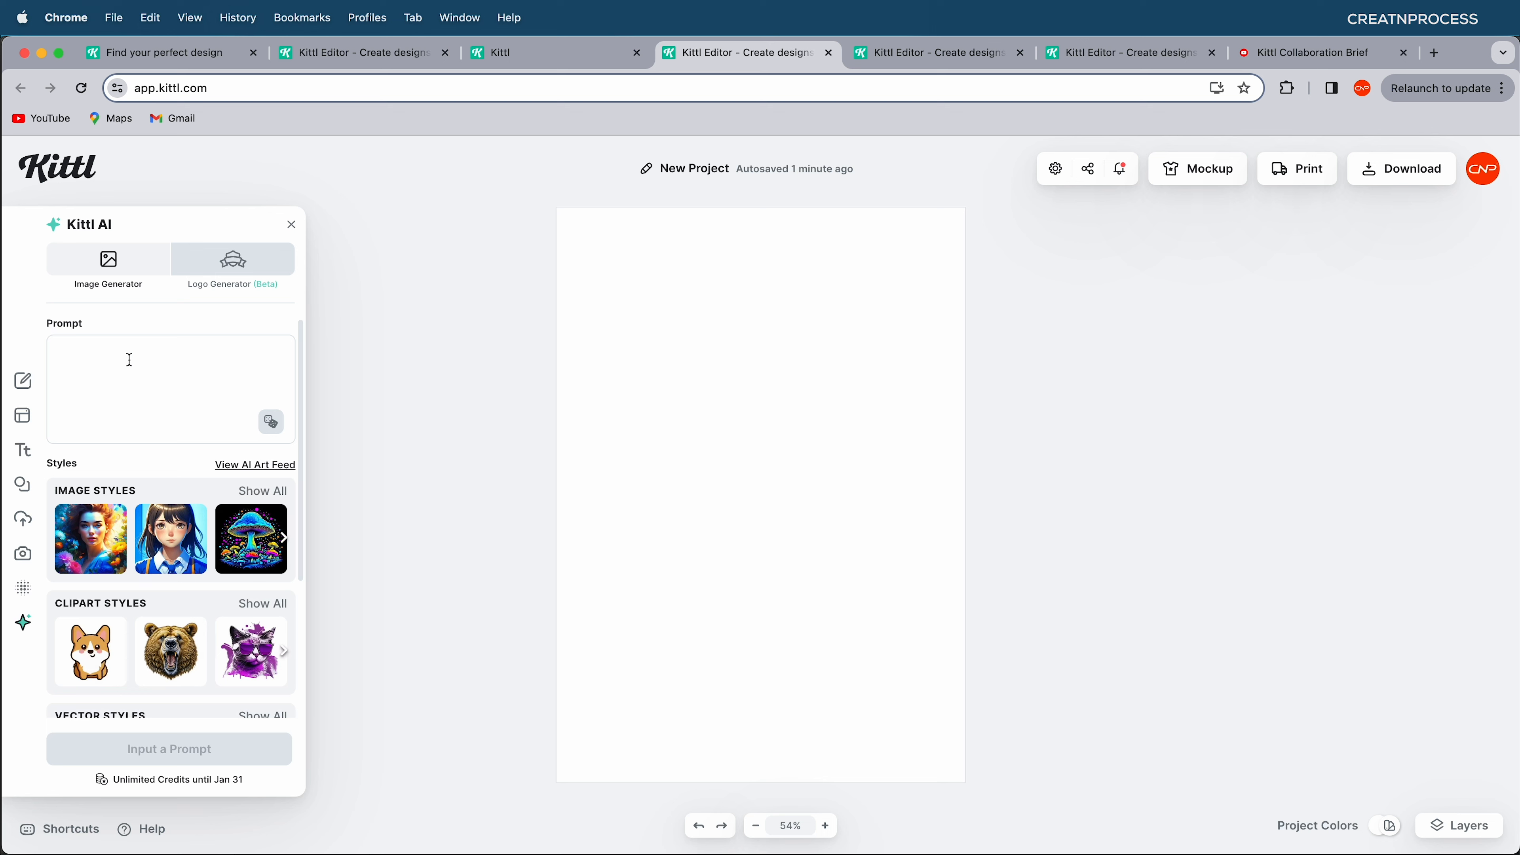
key(super+v)
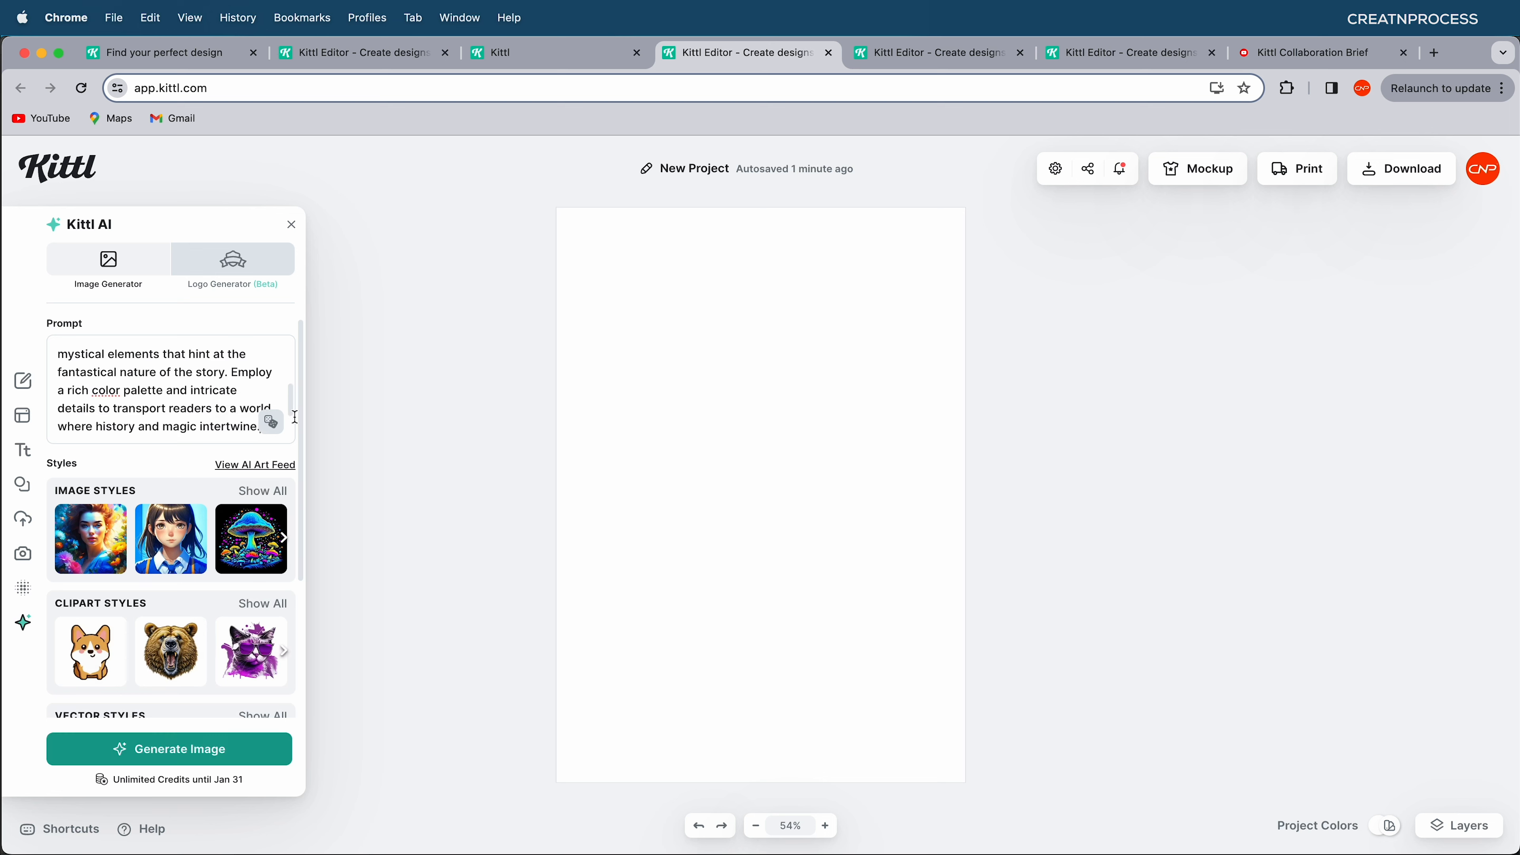
- Generate artwork from the historical fantasy book-cover prompt in the Digital Art image style
drag(290, 408, 295, 370)
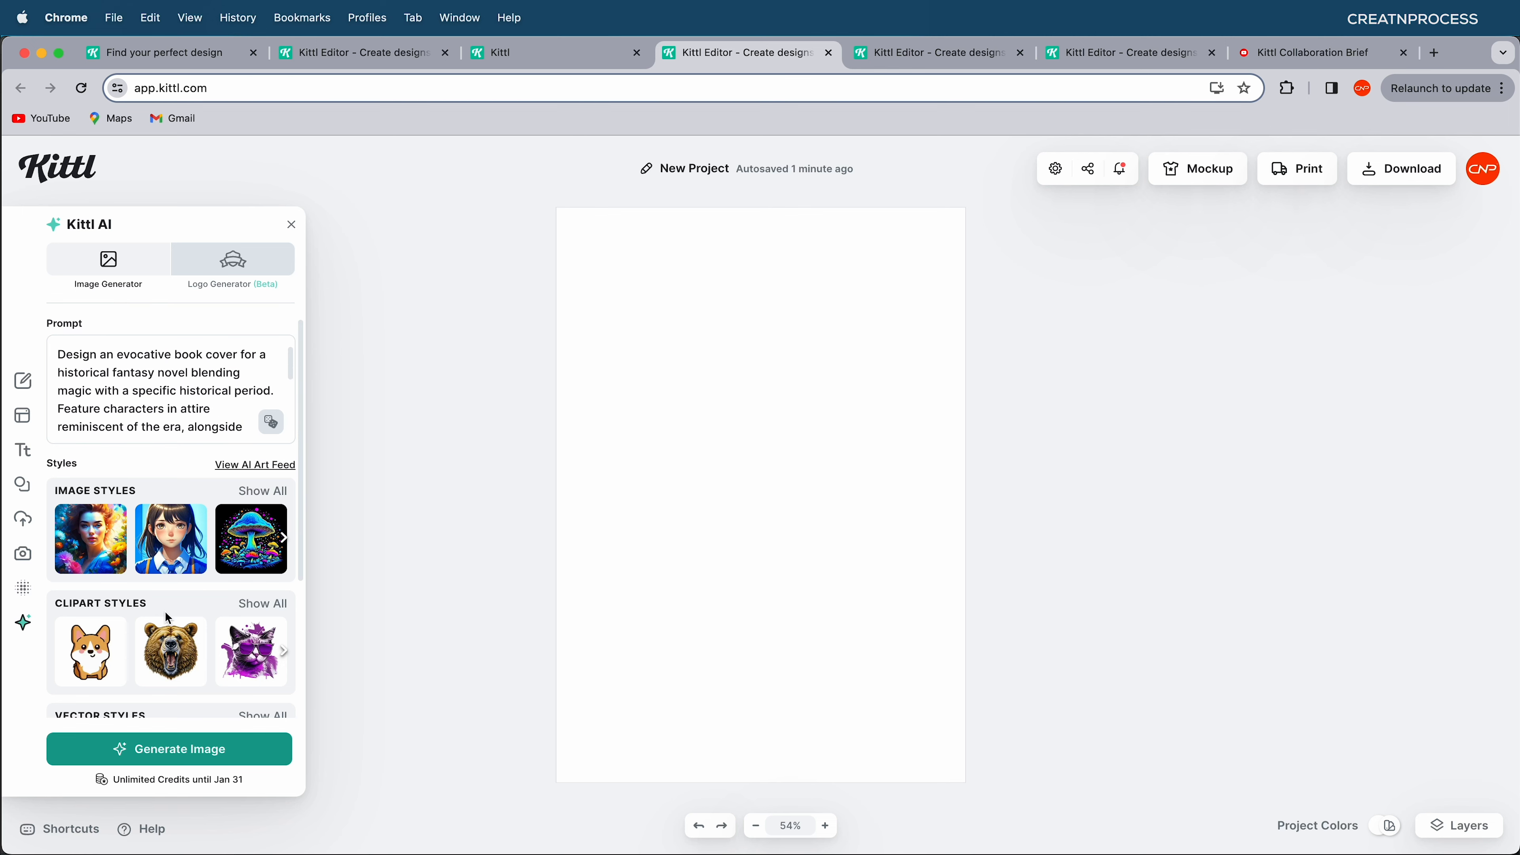
click(89, 551)
scroll(90, 551, down, 5)
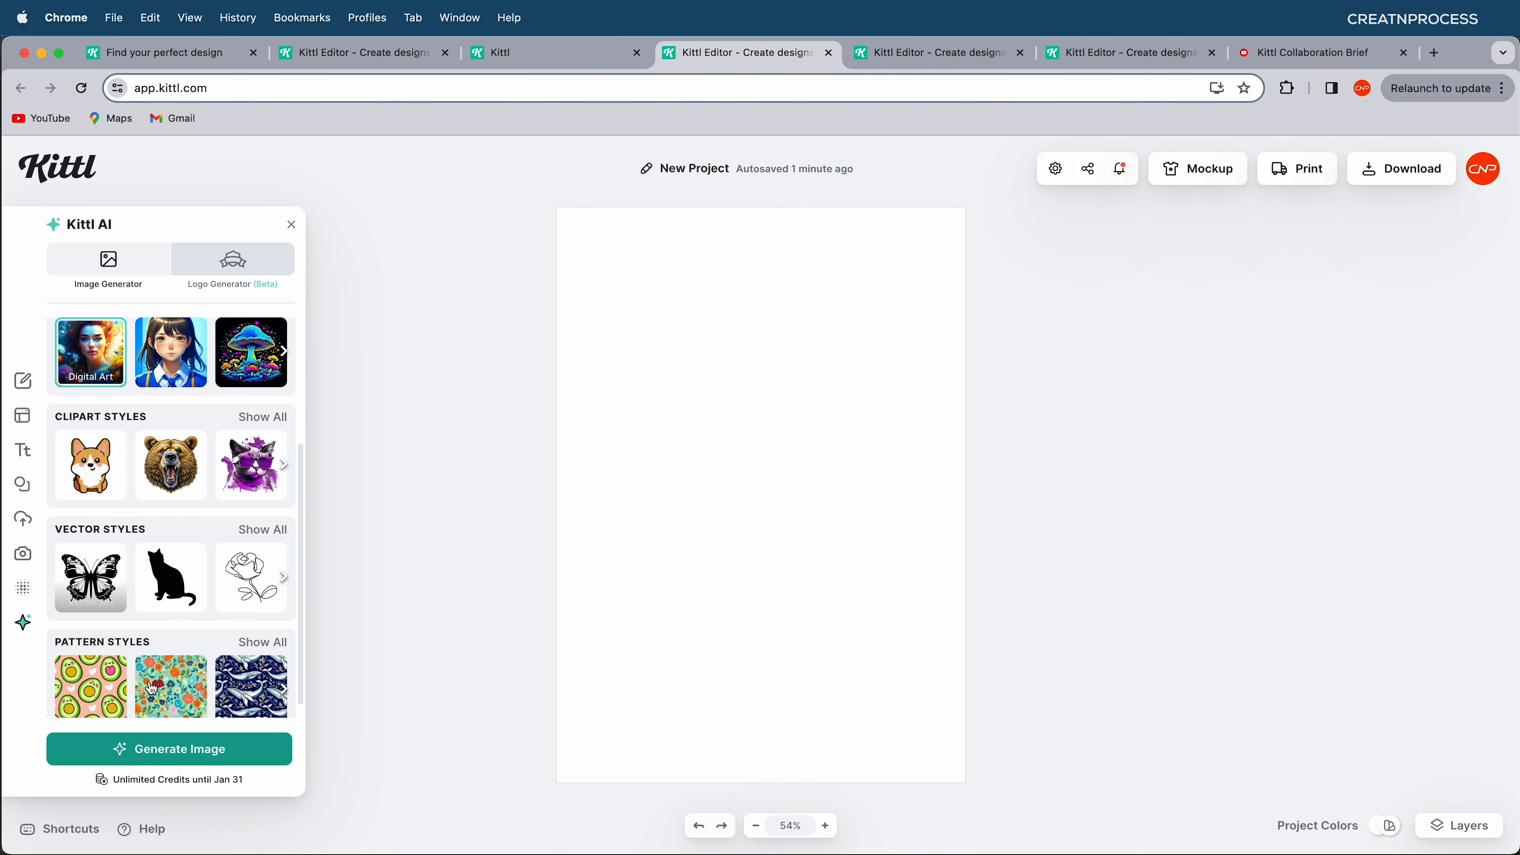
click(198, 751)
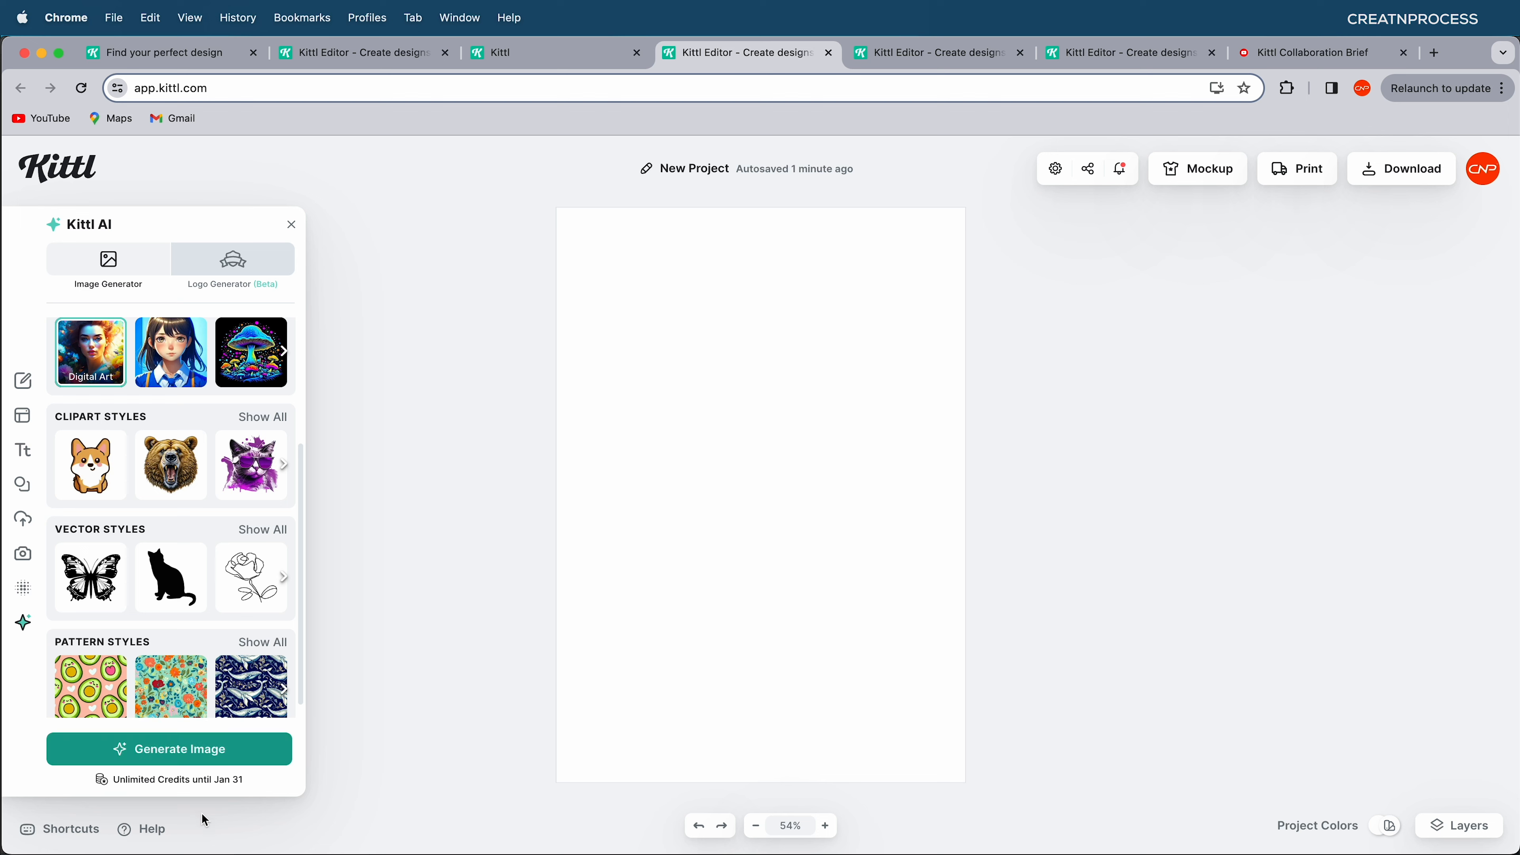
- Resize the generated artwork and center it on the artboard, spanning its full width with narrow margins above and below
drag(1134, 207, 1171, 138)
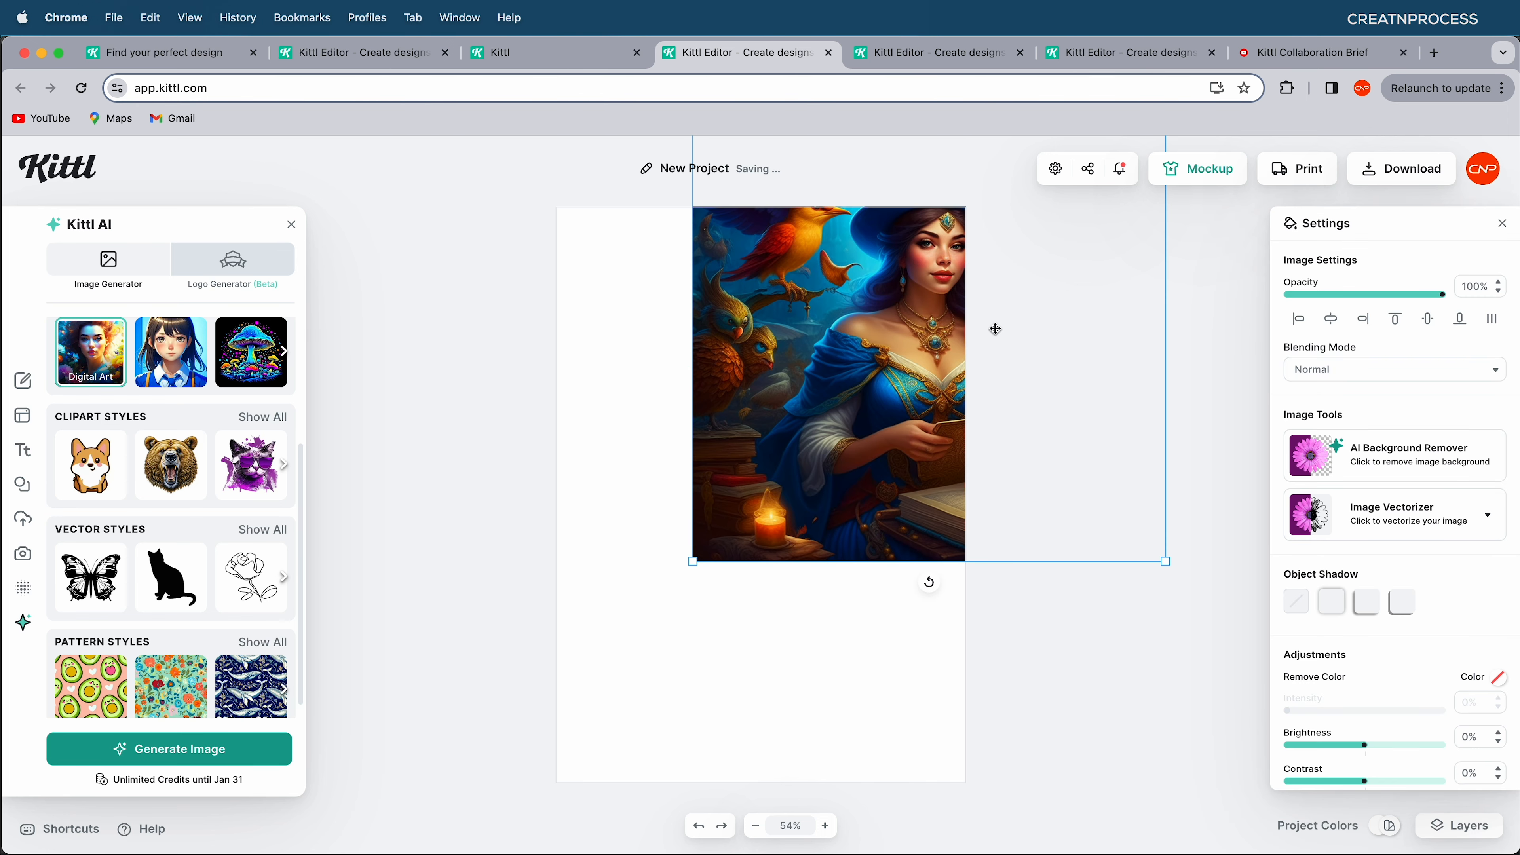
drag(693, 561, 601, 682)
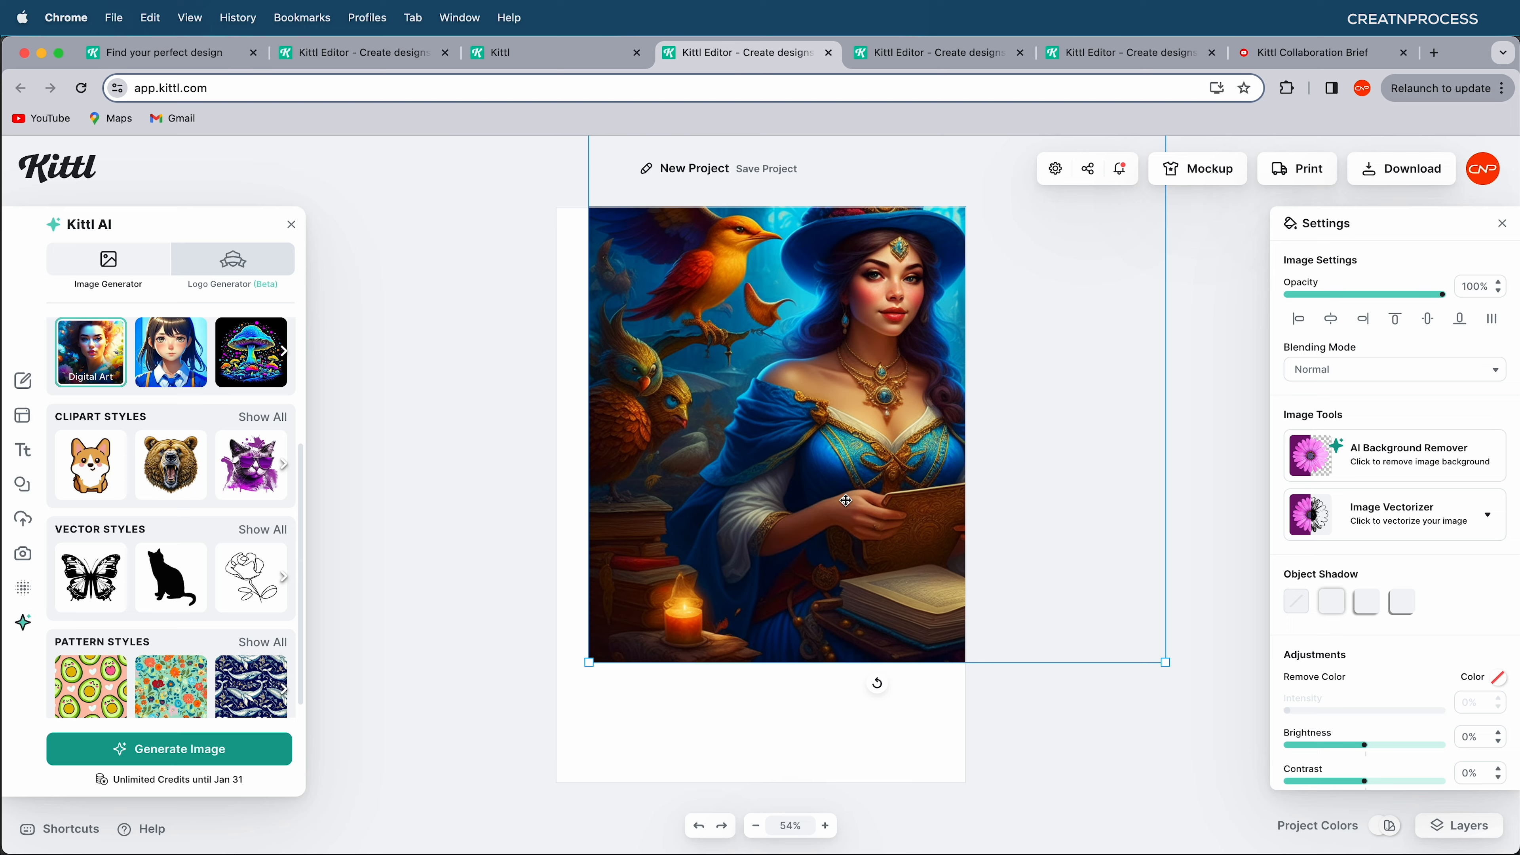
drag(844, 500, 766, 627)
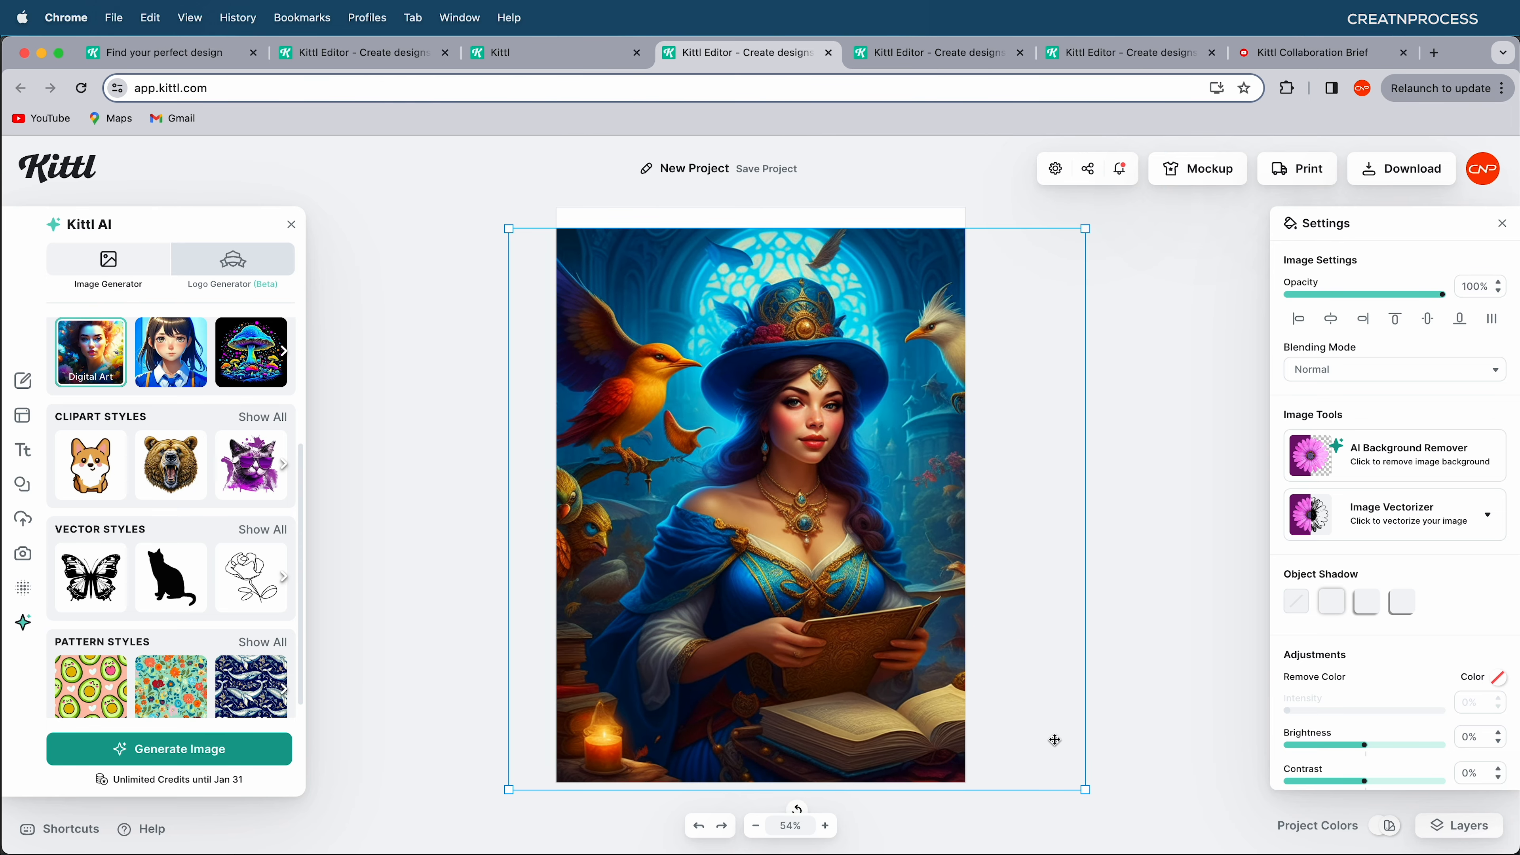
drag(1088, 791, 1030, 737)
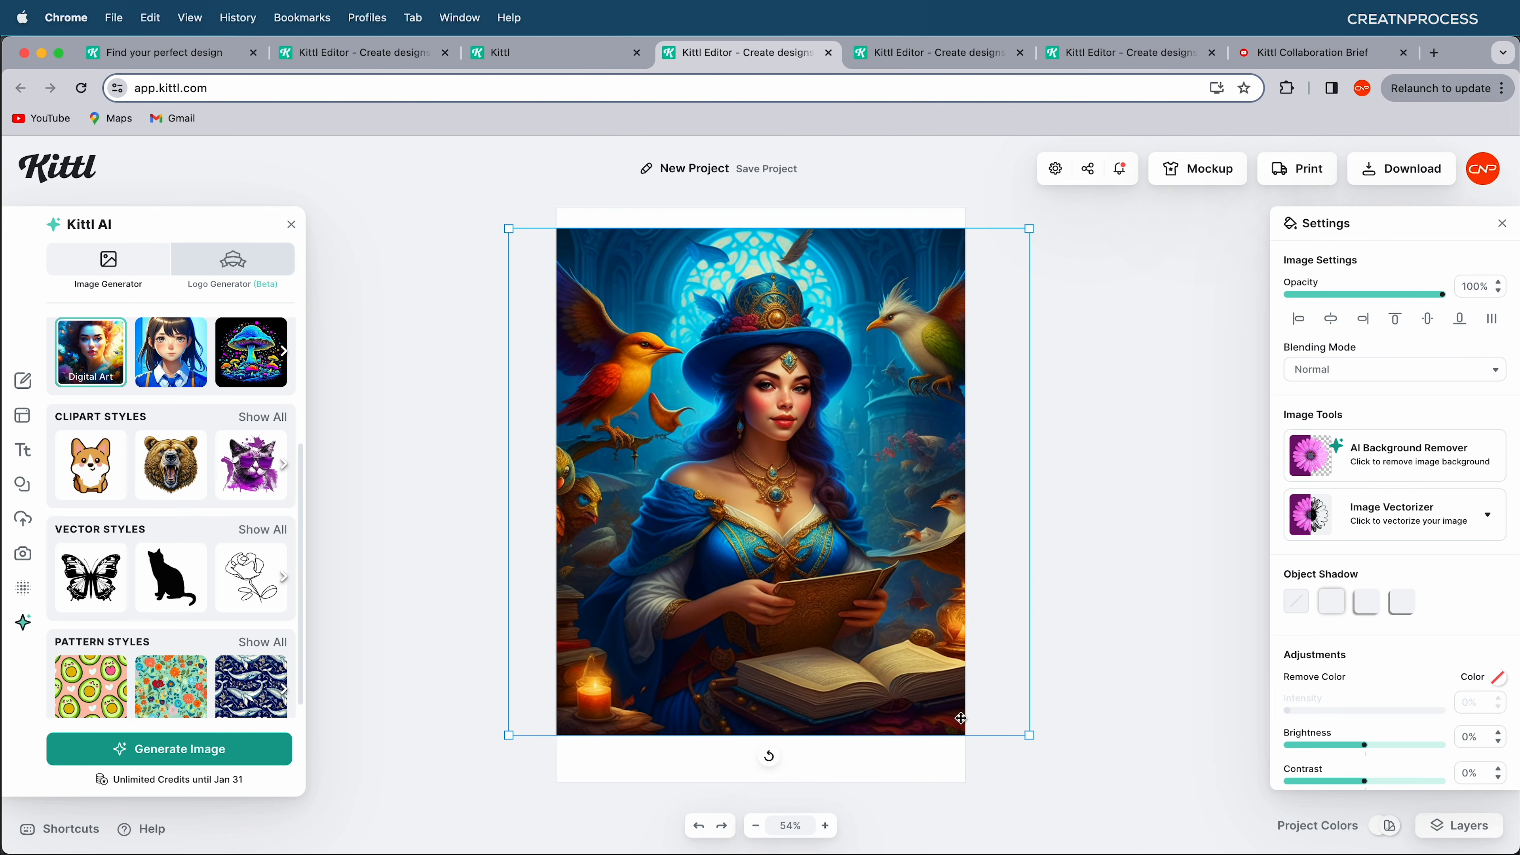
drag(846, 580, 846, 595)
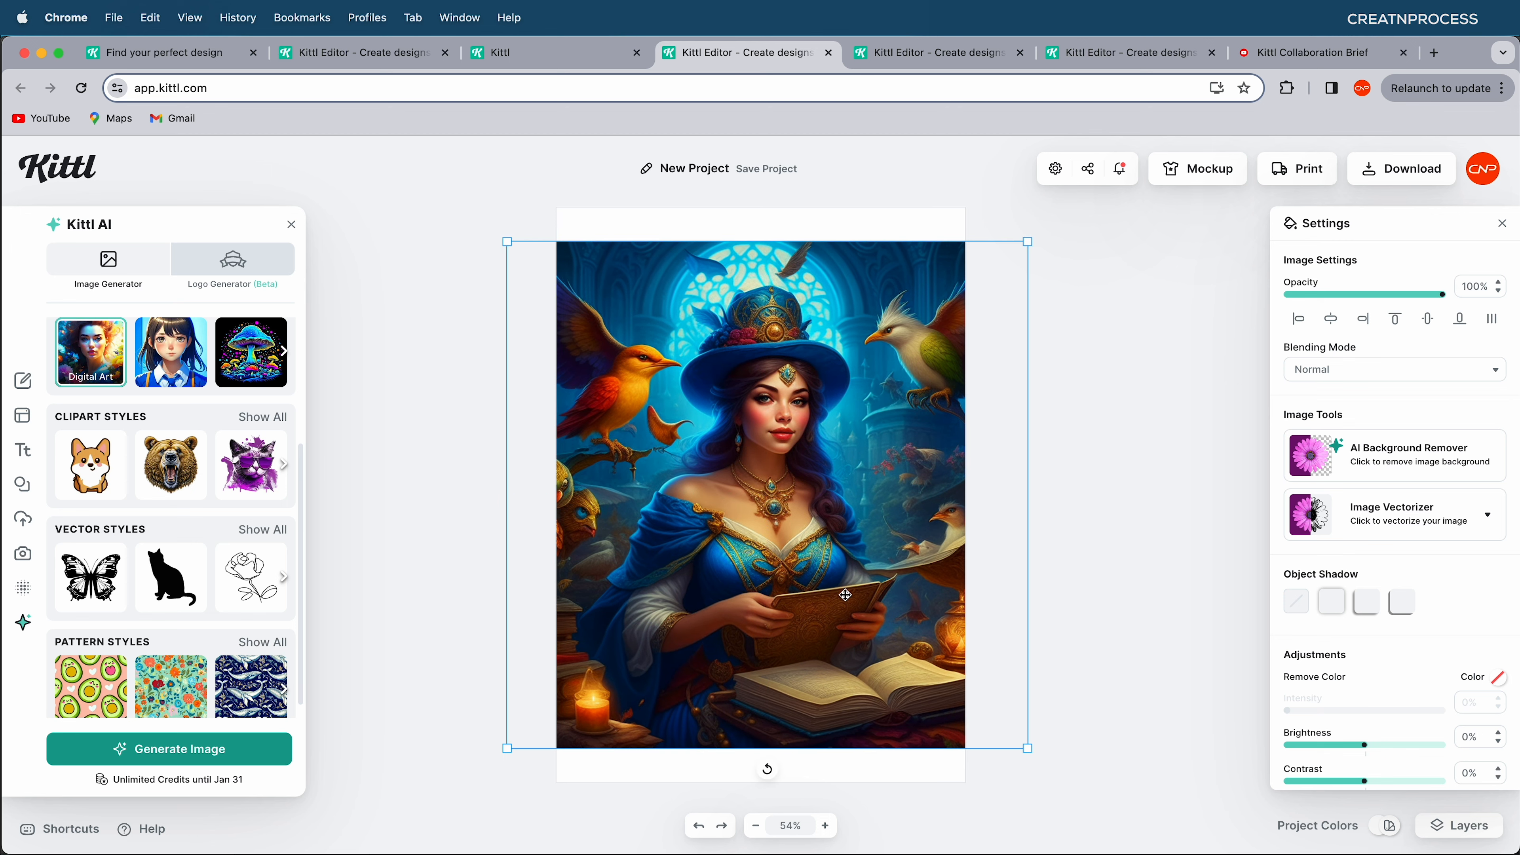
- Check the feather overlay in the Legend Adventures project and copy the few-feathers-floating-in-the-air prompt from ChatGPT
key(ctrl+Tab)
click(516, 298)
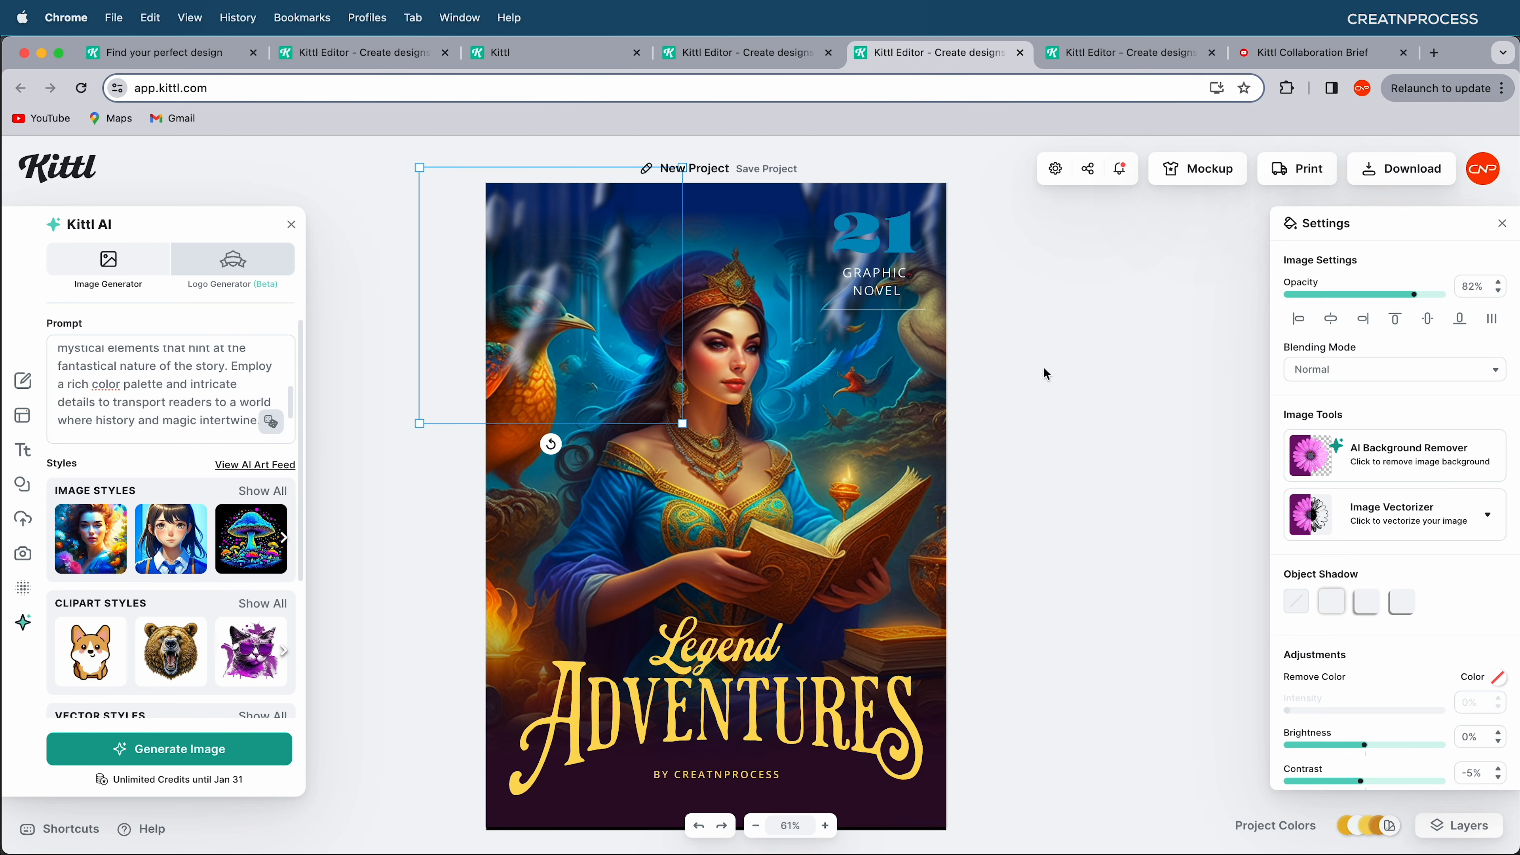
key(super+grave)
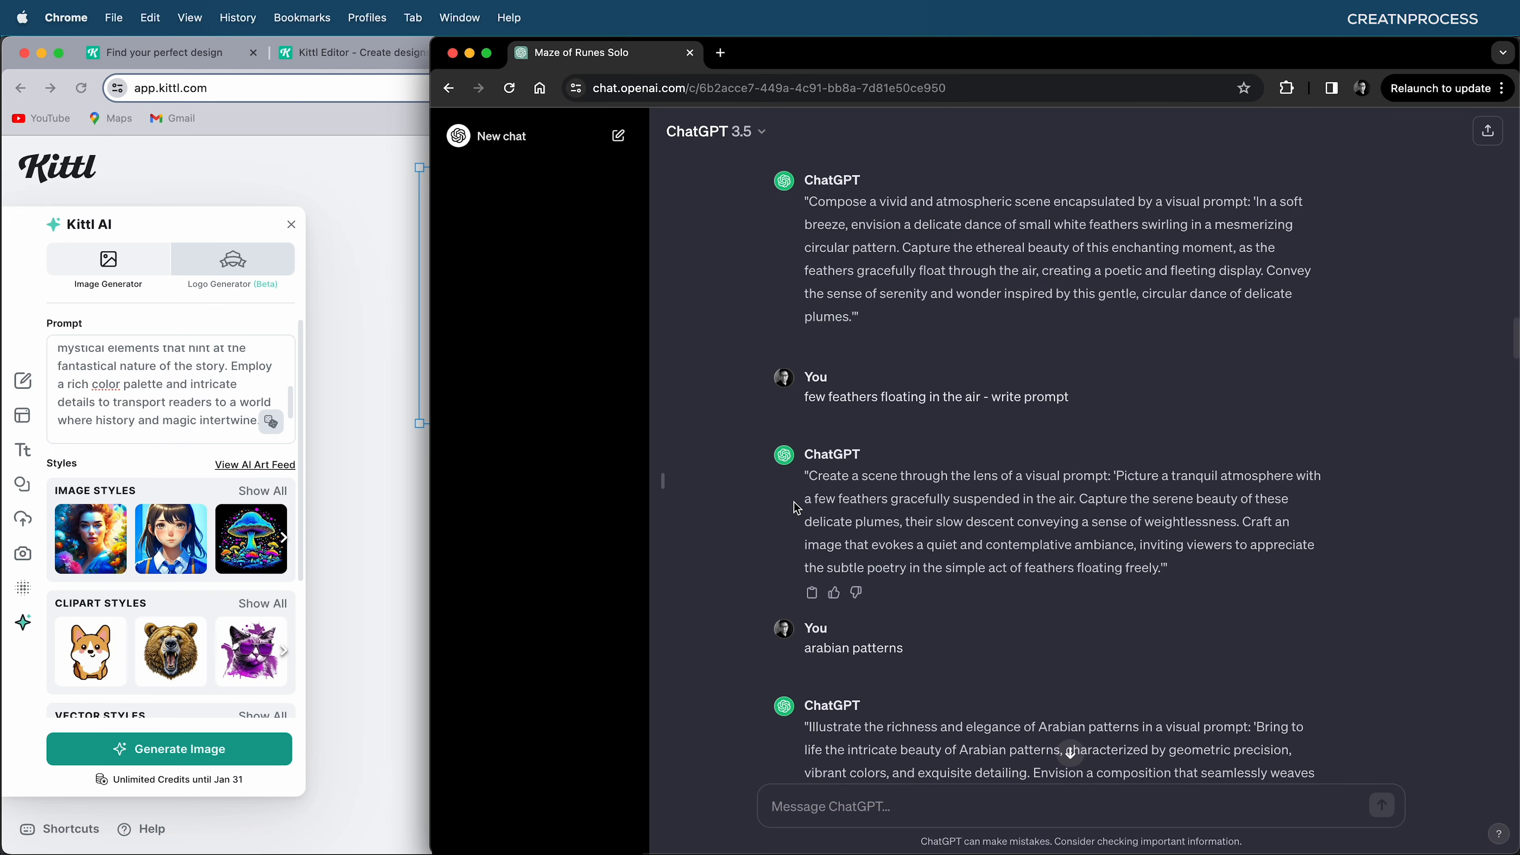
drag(813, 477, 1156, 584)
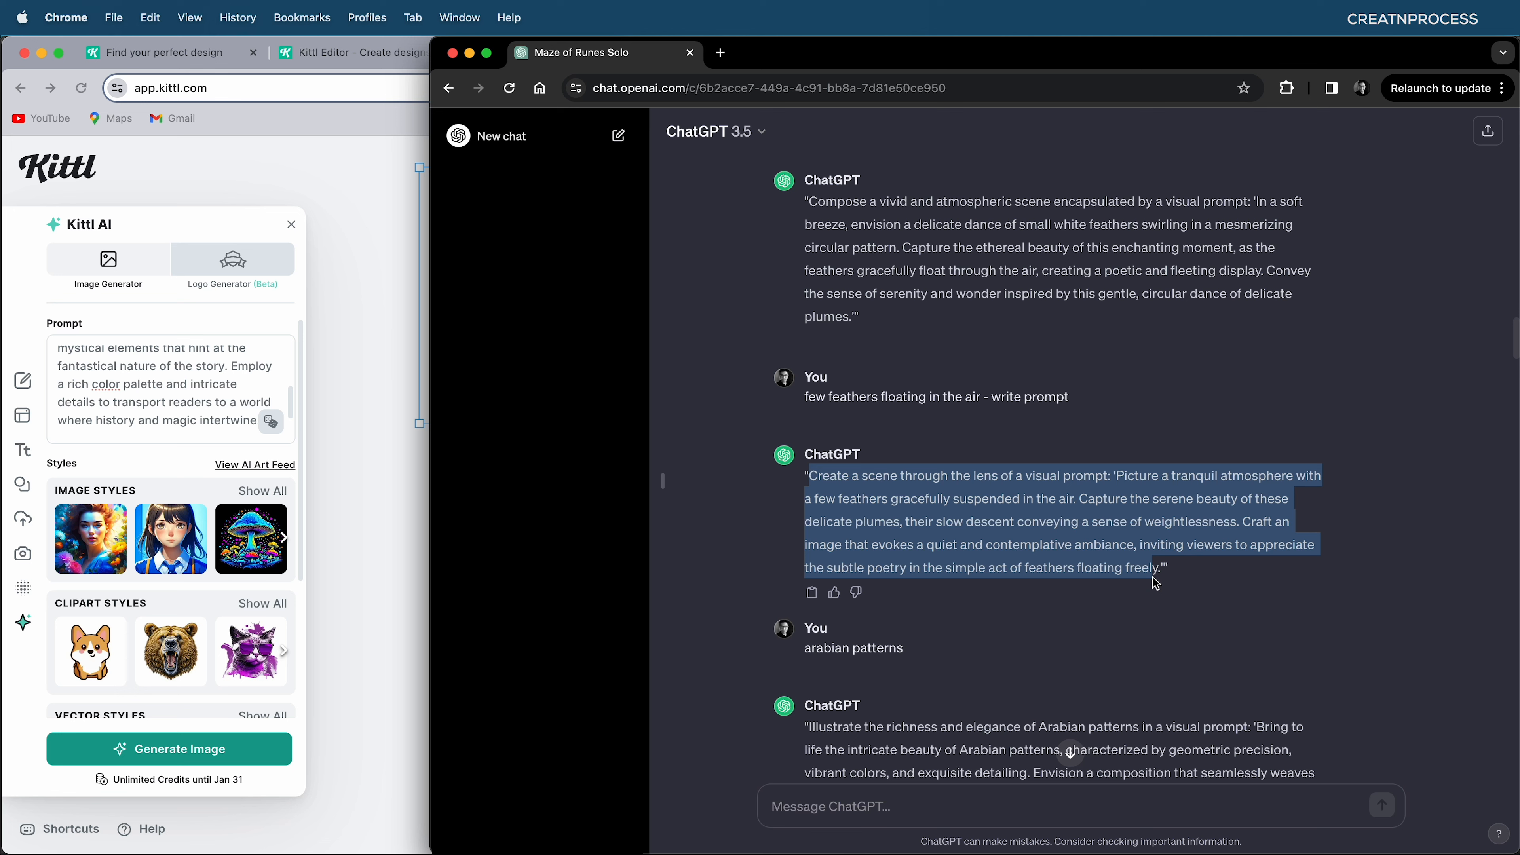
click(1176, 585)
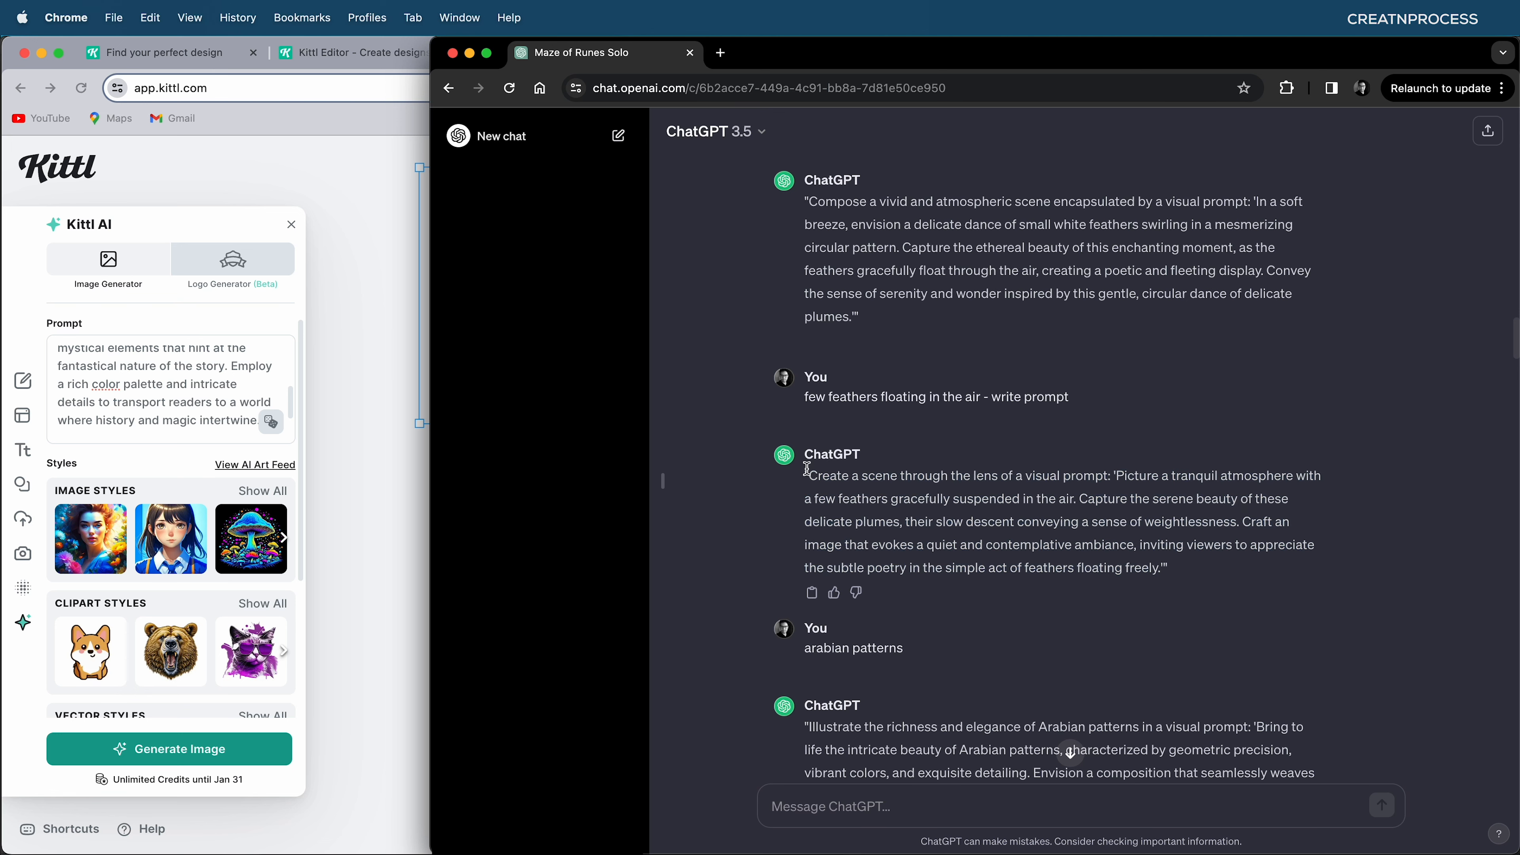
drag(812, 477, 1161, 572)
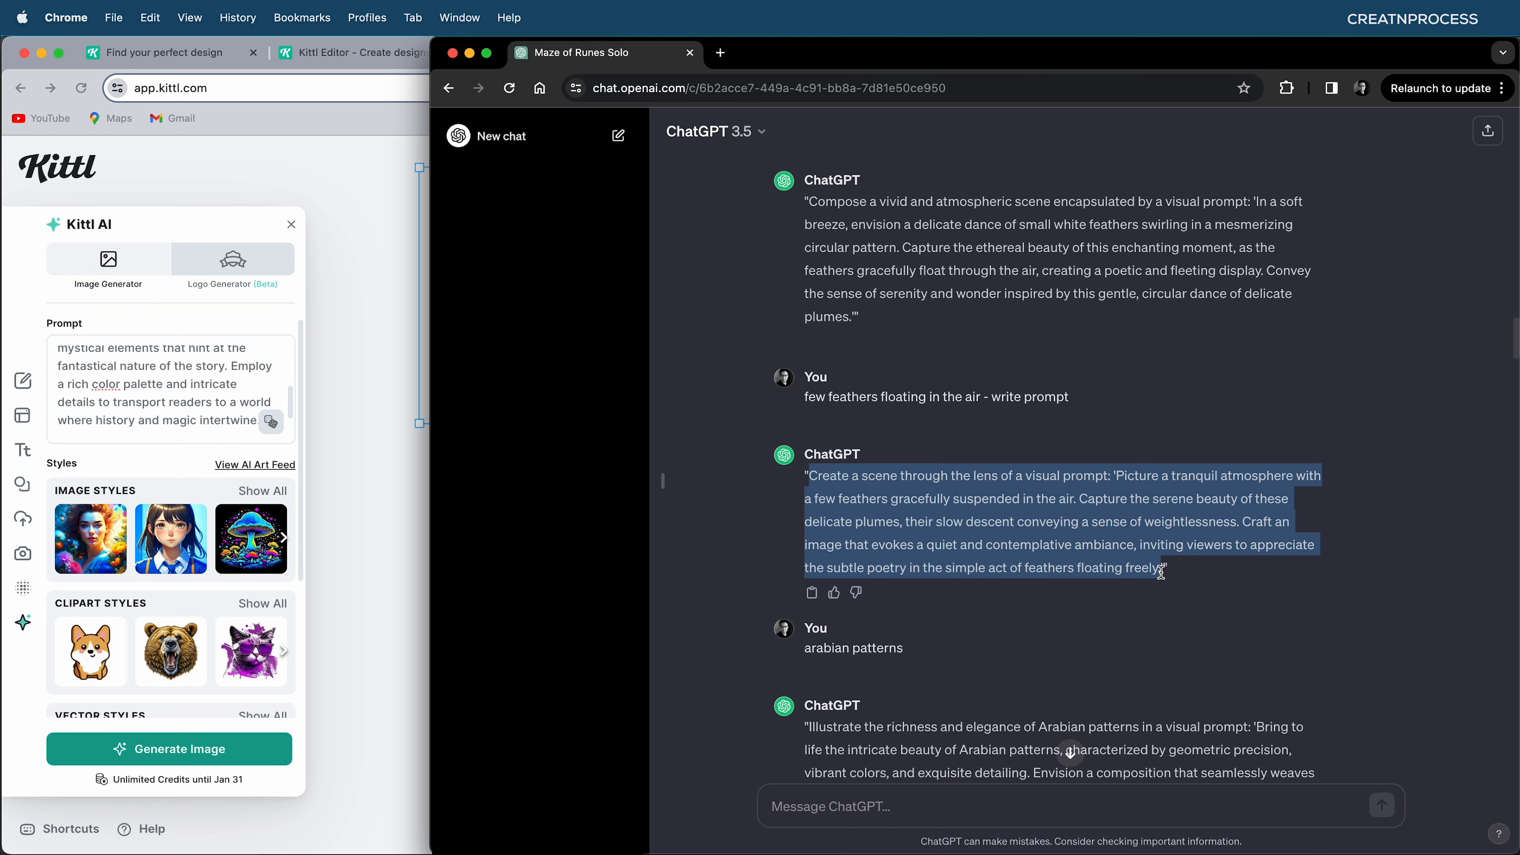
key(super+c)
- Return to the new portrait project in Kittl and replace its AI image prompt with the copied floating-feathers prompt
click(226, 400)
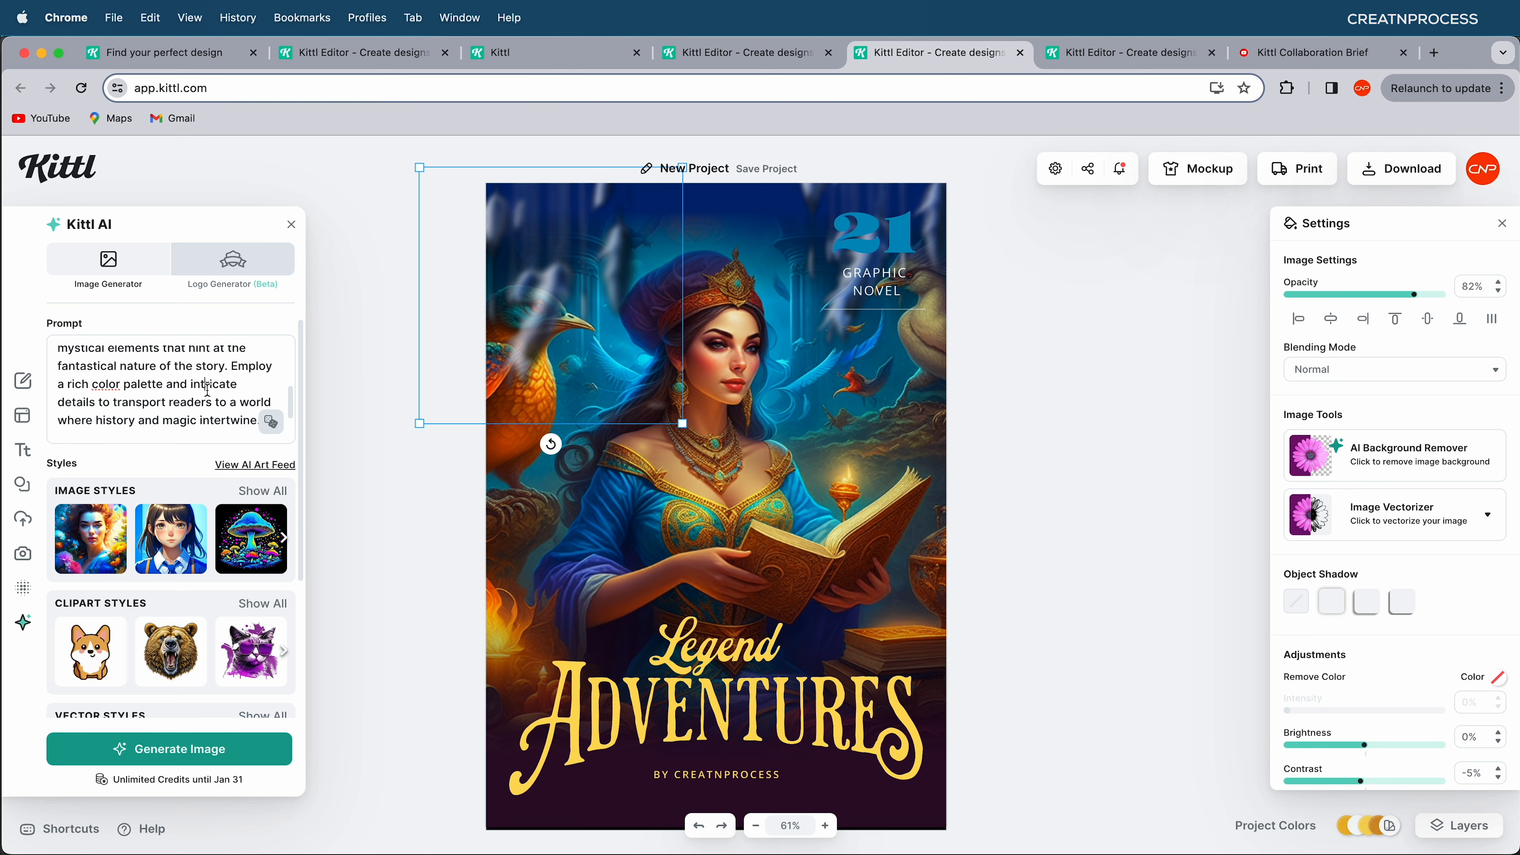
click(724, 54)
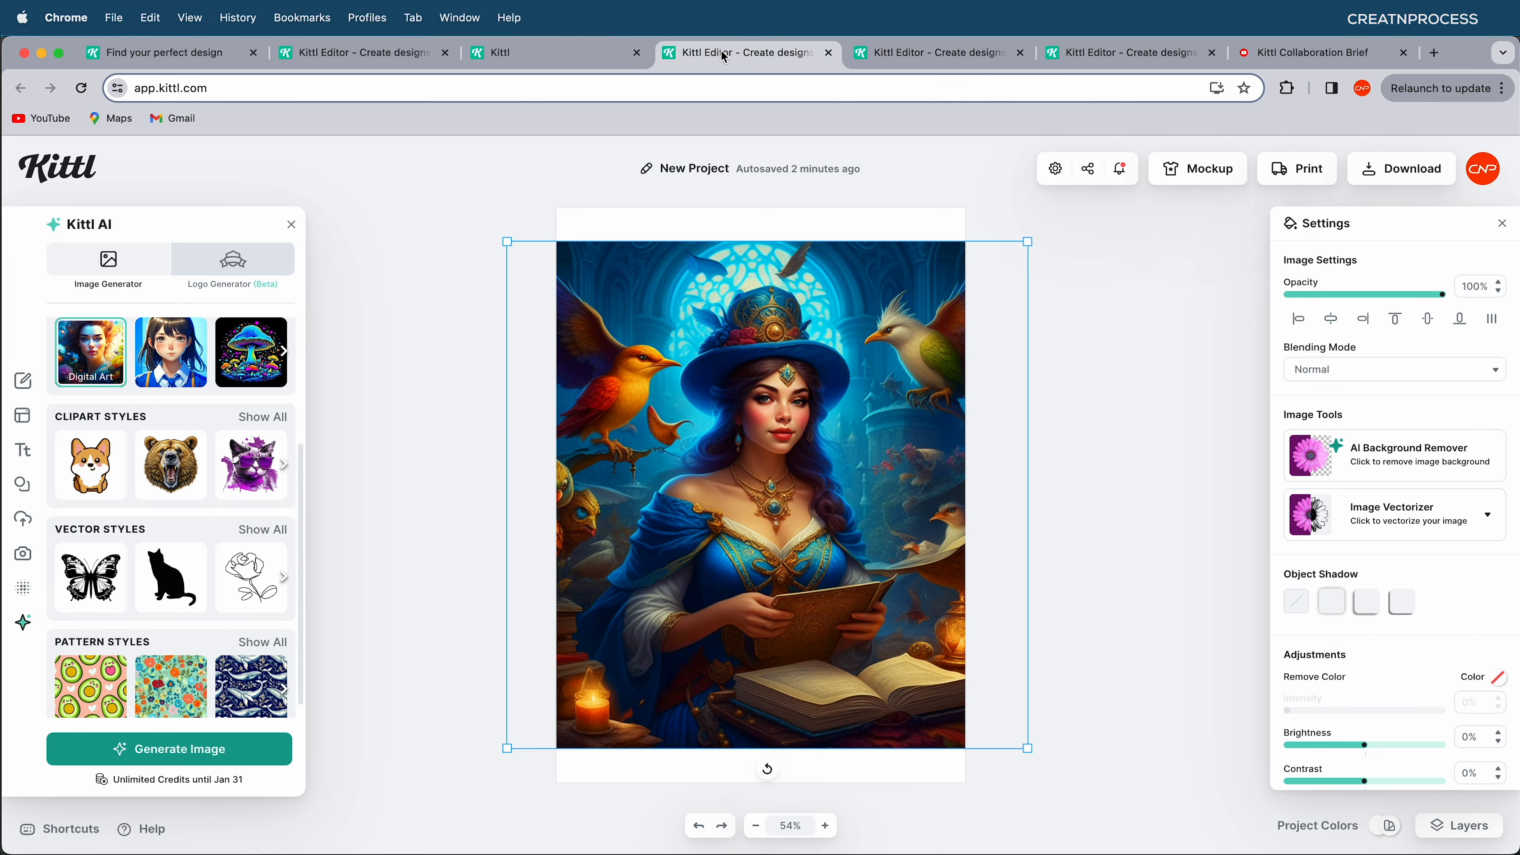
scroll(145, 311, up, 3)
click(159, 385)
key(super+a)
key(super+v)
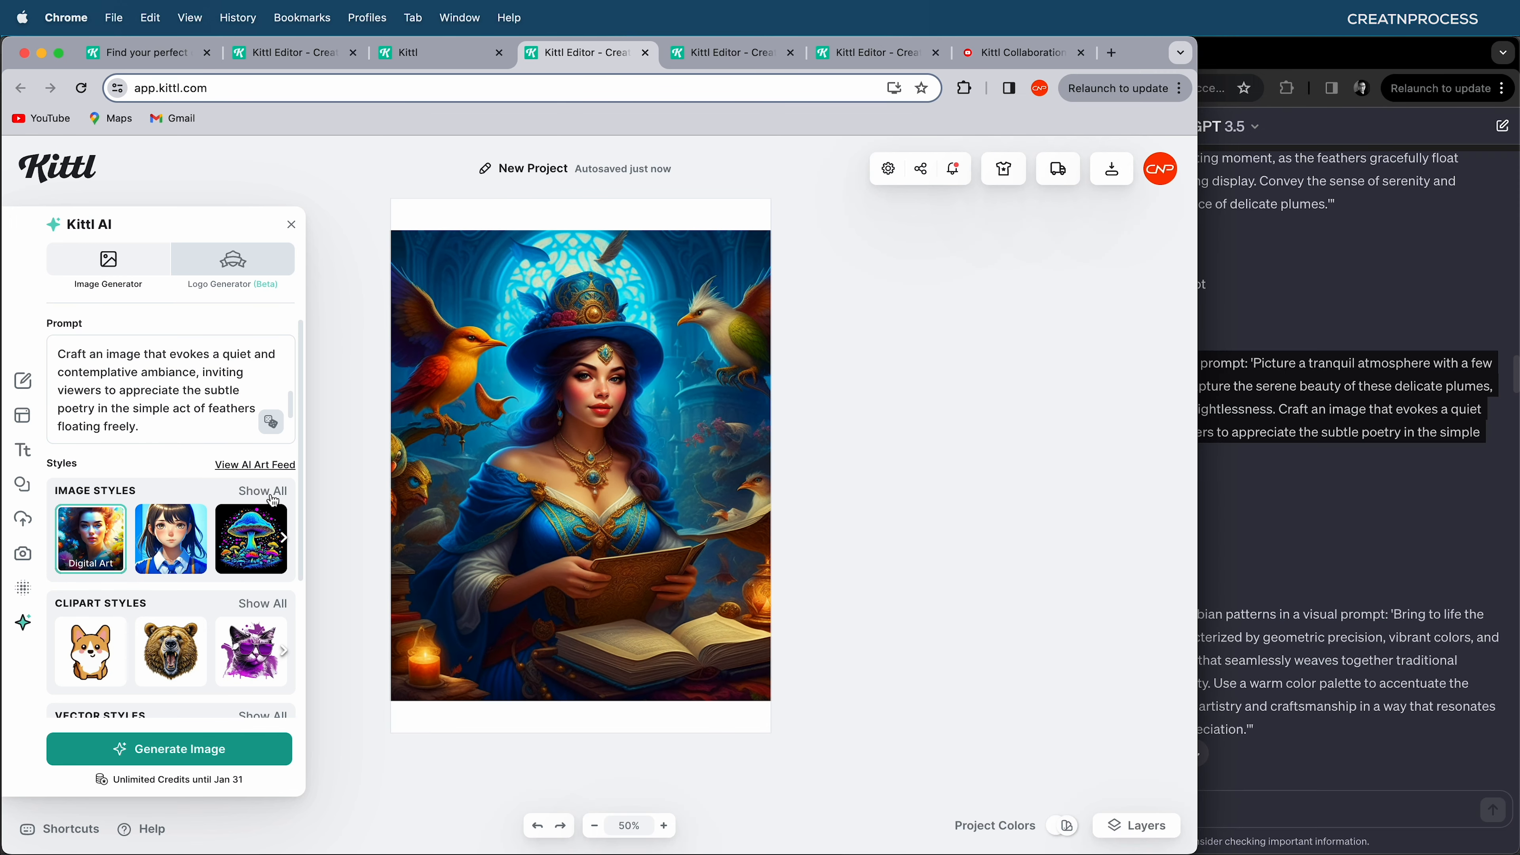
- Generate feather images from the pasted prompt using the Oil Painting image style
click(272, 494)
scroll(420, 455, down, 2)
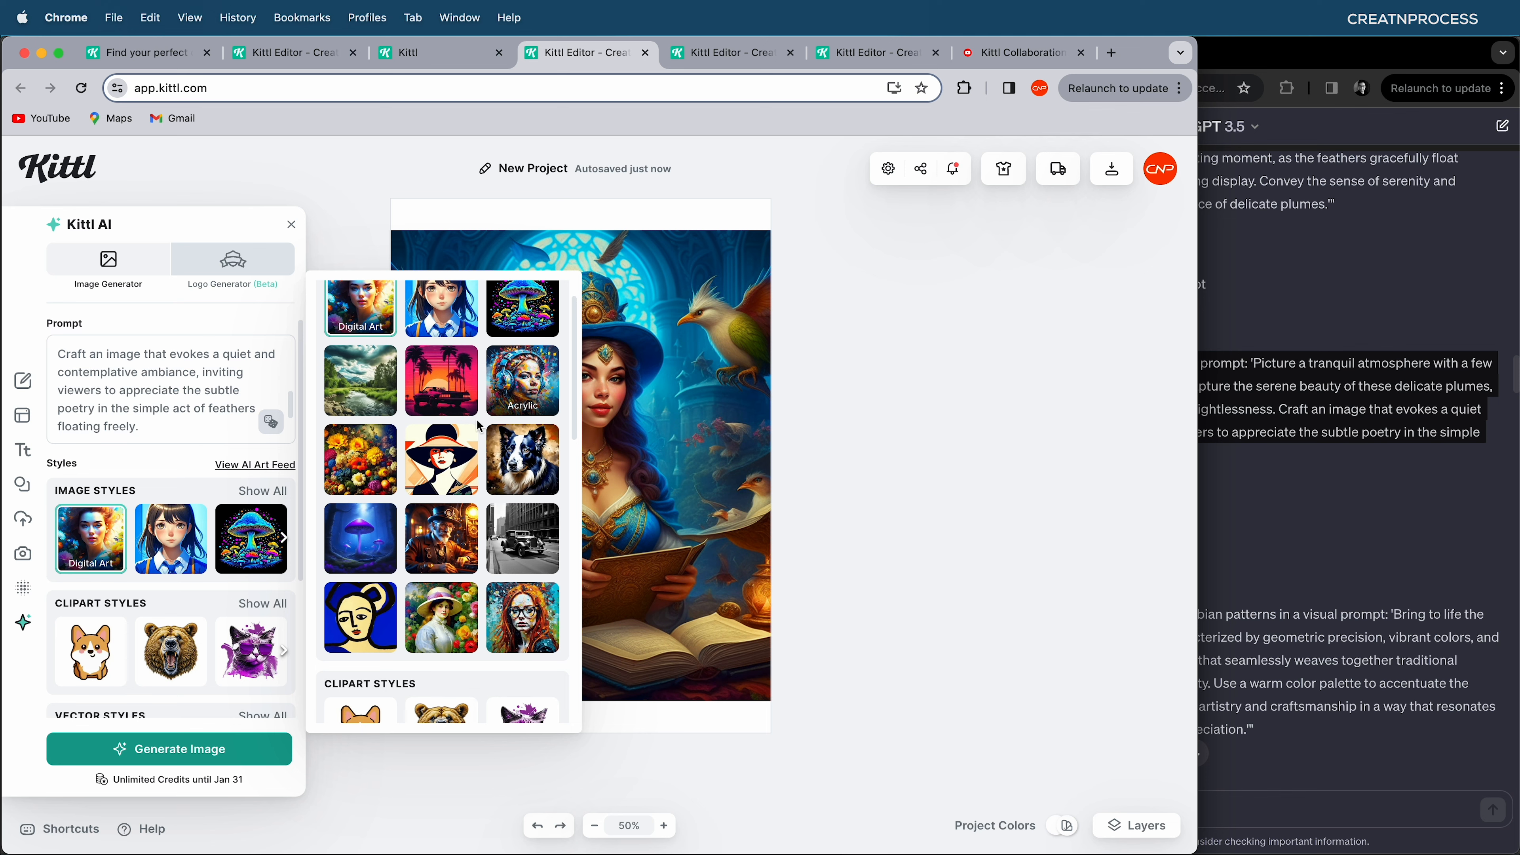
click(383, 486)
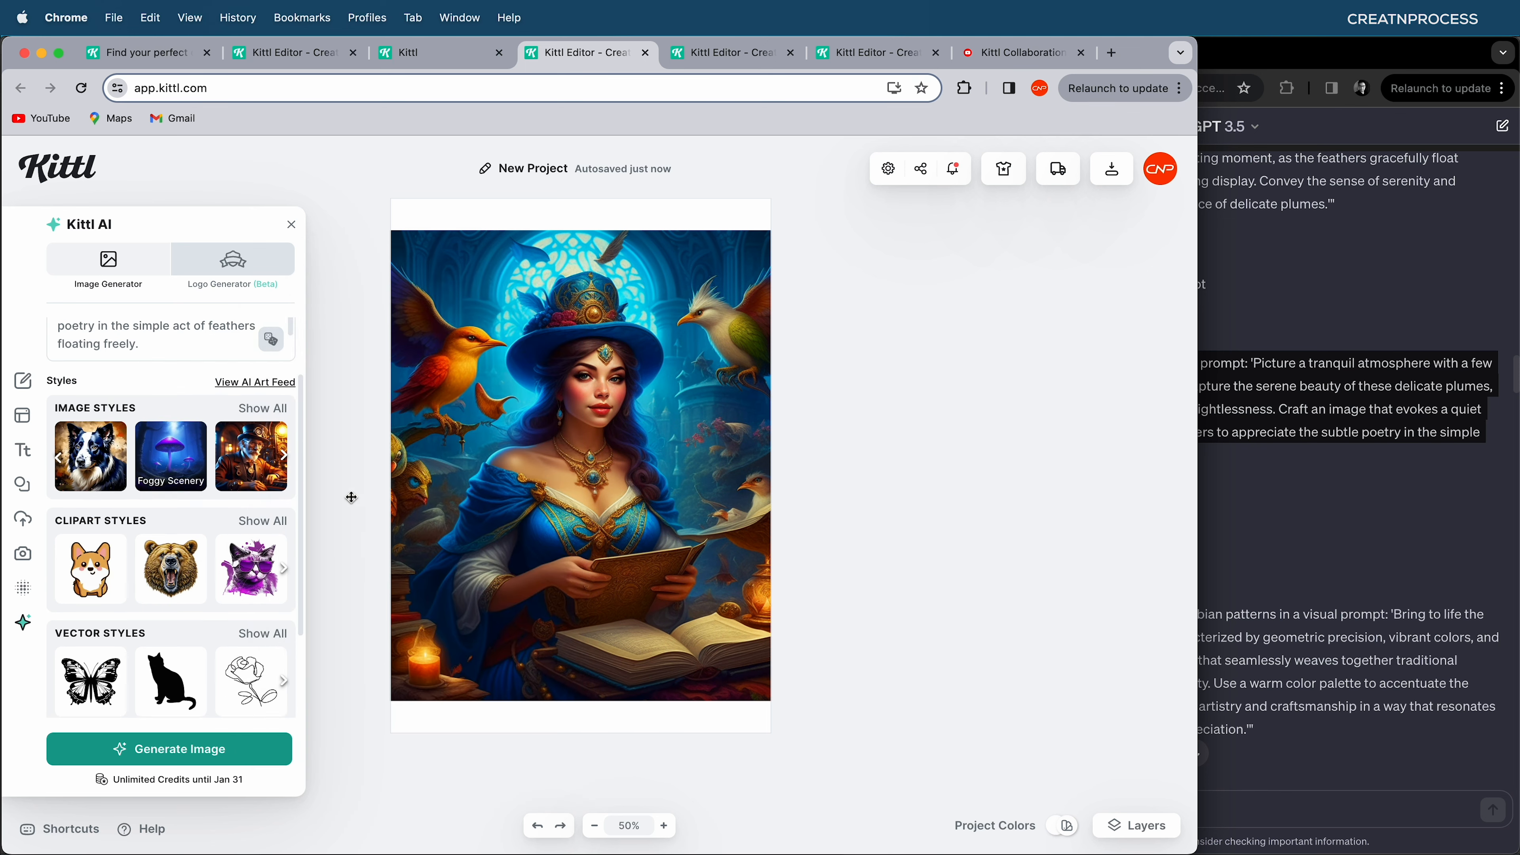
click(263, 758)
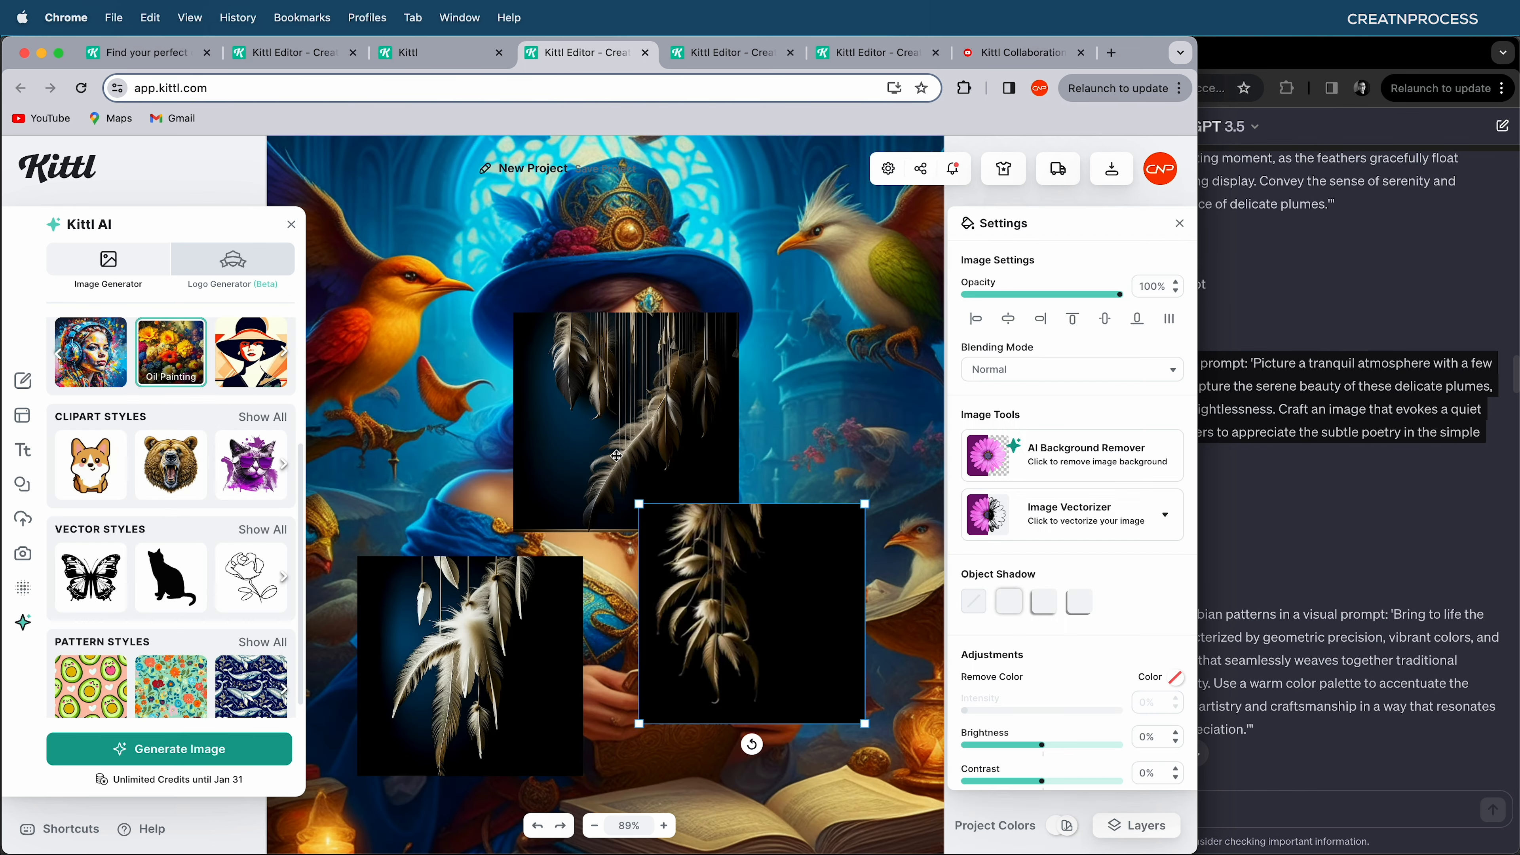
- Spread the three generated feather images apart, with one above and two side by side below
drag(620, 497, 598, 447)
drag(515, 629, 521, 571)
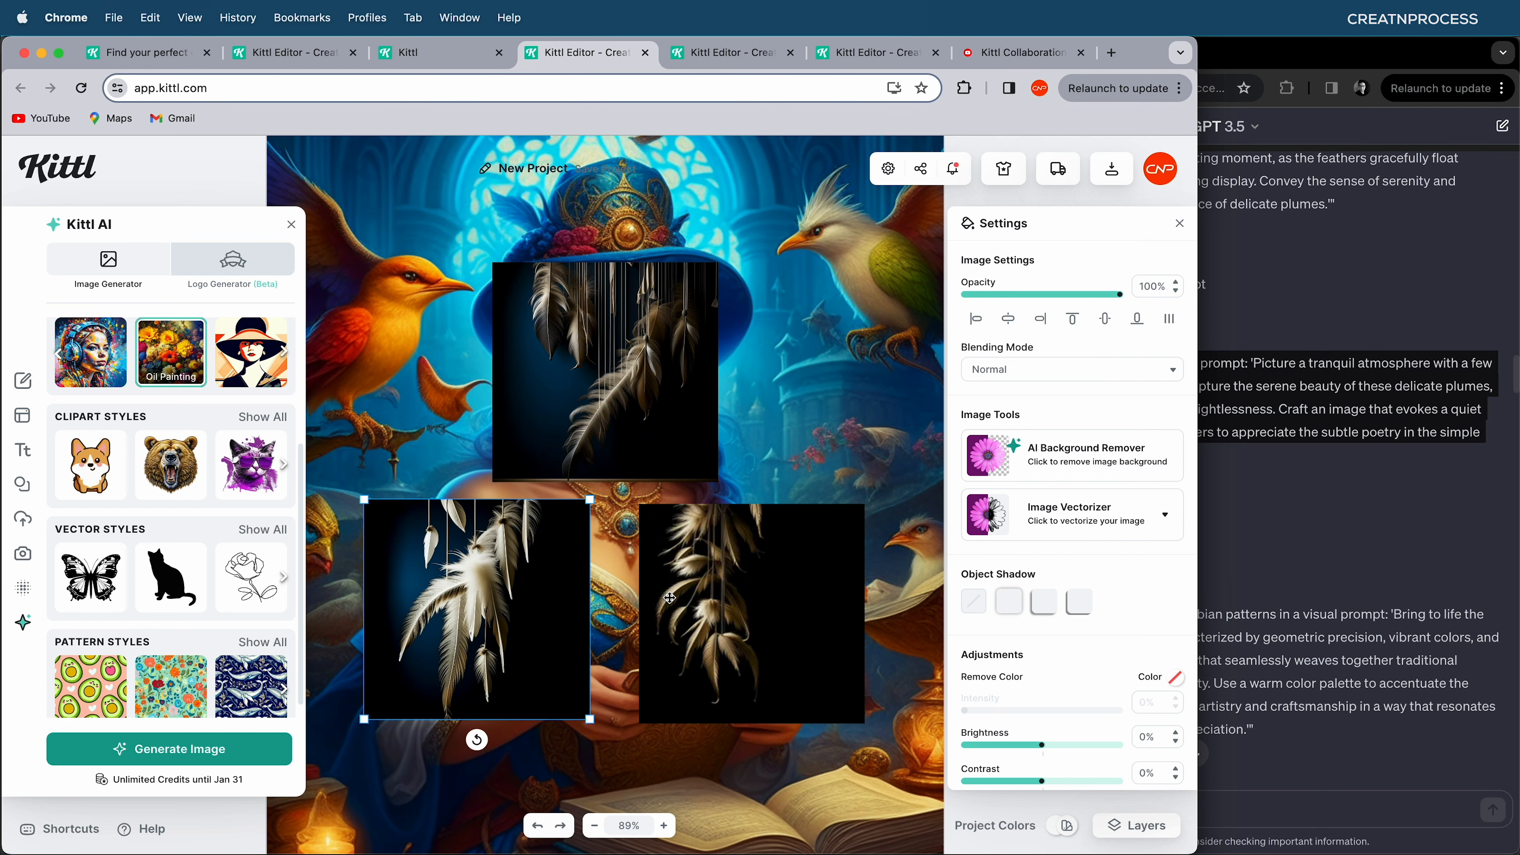
drag(670, 599, 667, 596)
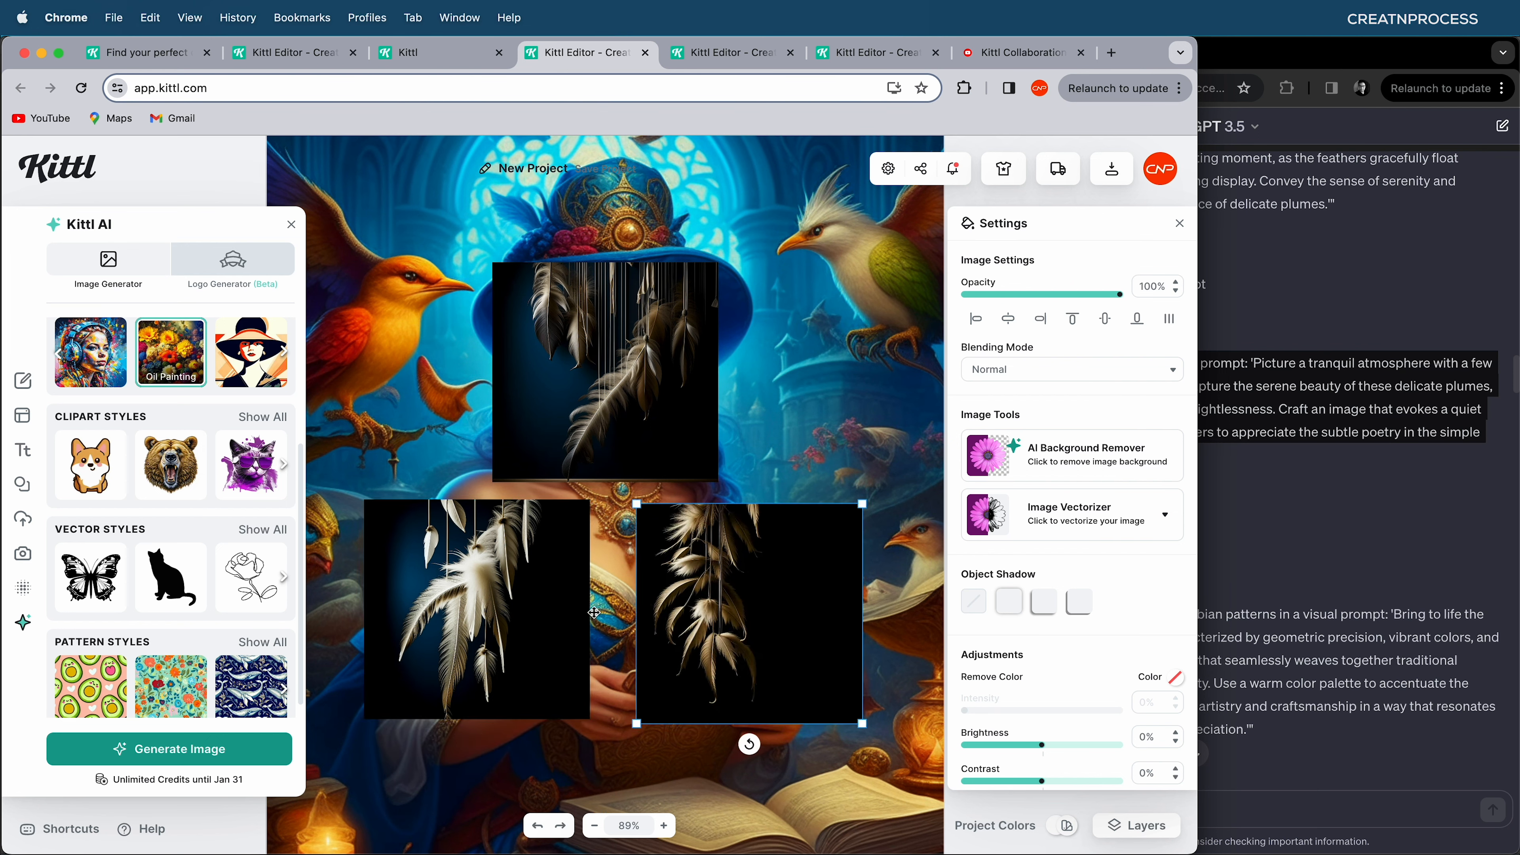
- Remove the background from the lower-right feather image, enlarge it and place it over the artwork's right side
click(1075, 473)
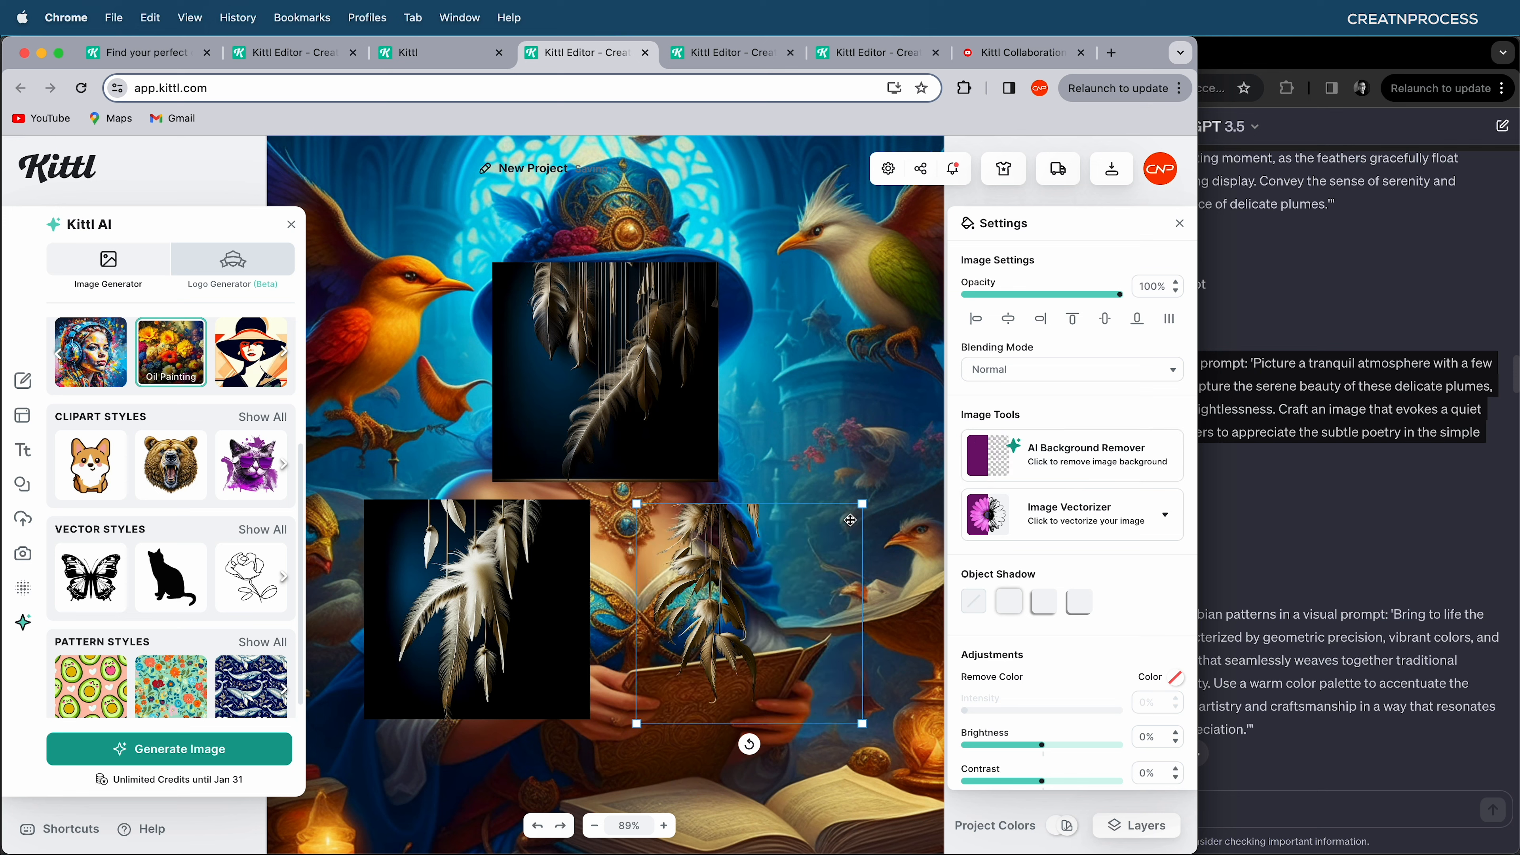
drag(863, 505, 1256, 252)
drag(824, 469, 846, 656)
- Remove the background from the lower-left feather image and enlarge it
click(539, 599)
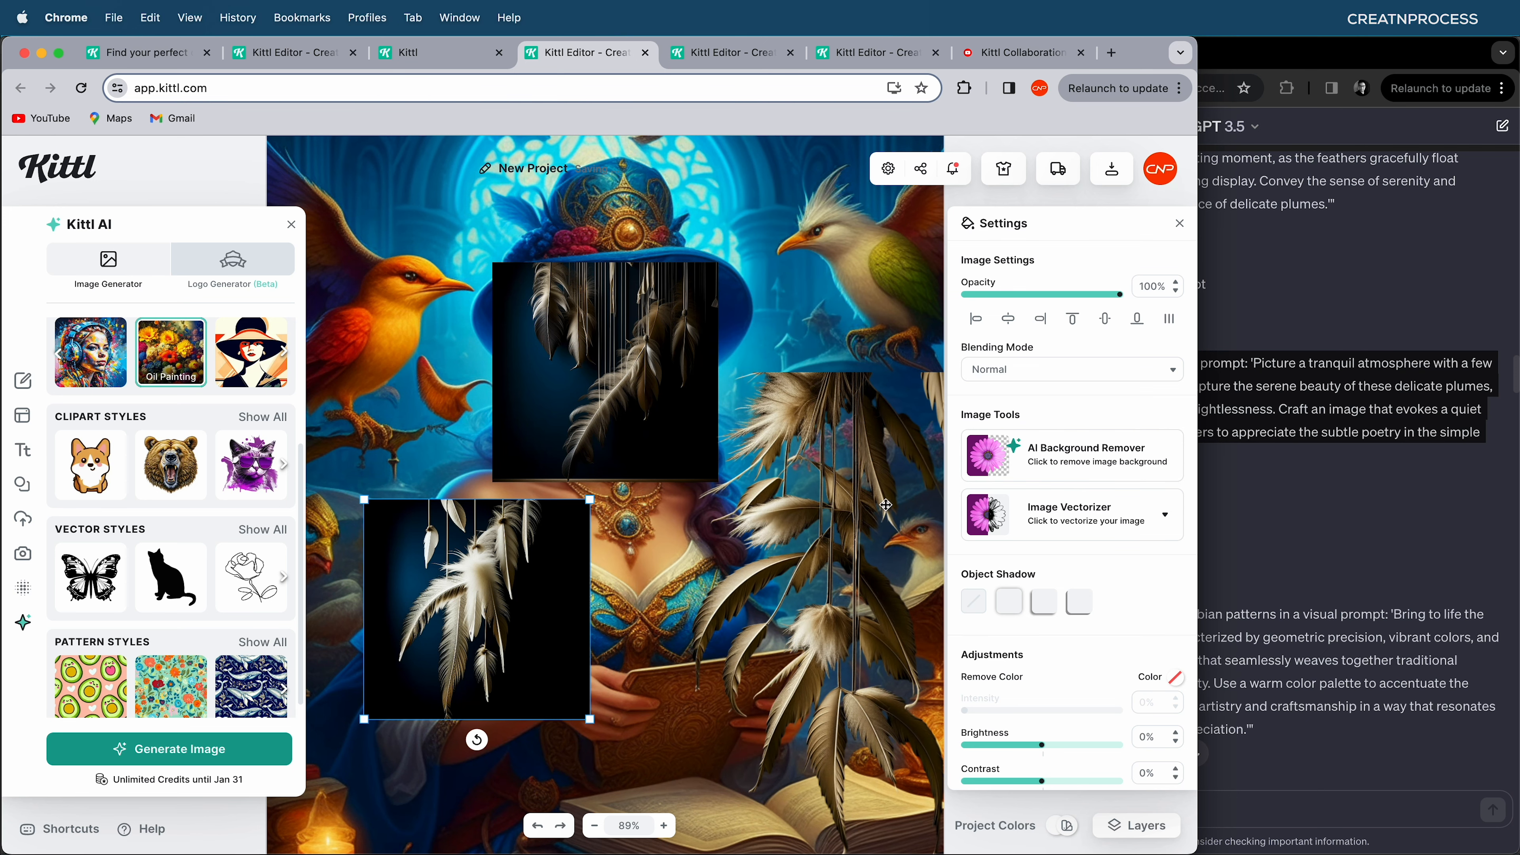
click(1020, 468)
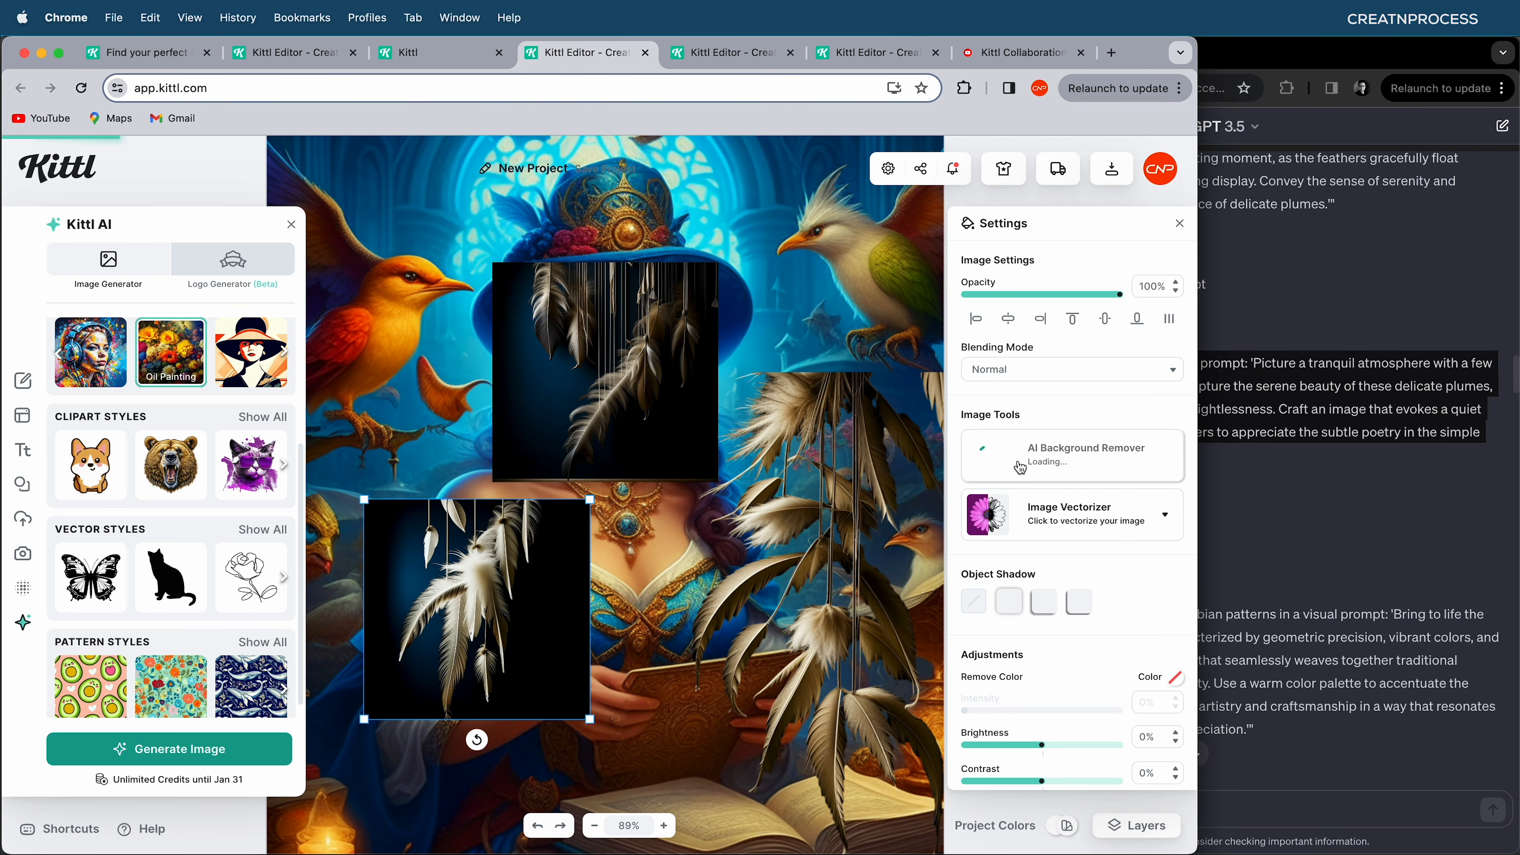
drag(591, 501, 777, 318)
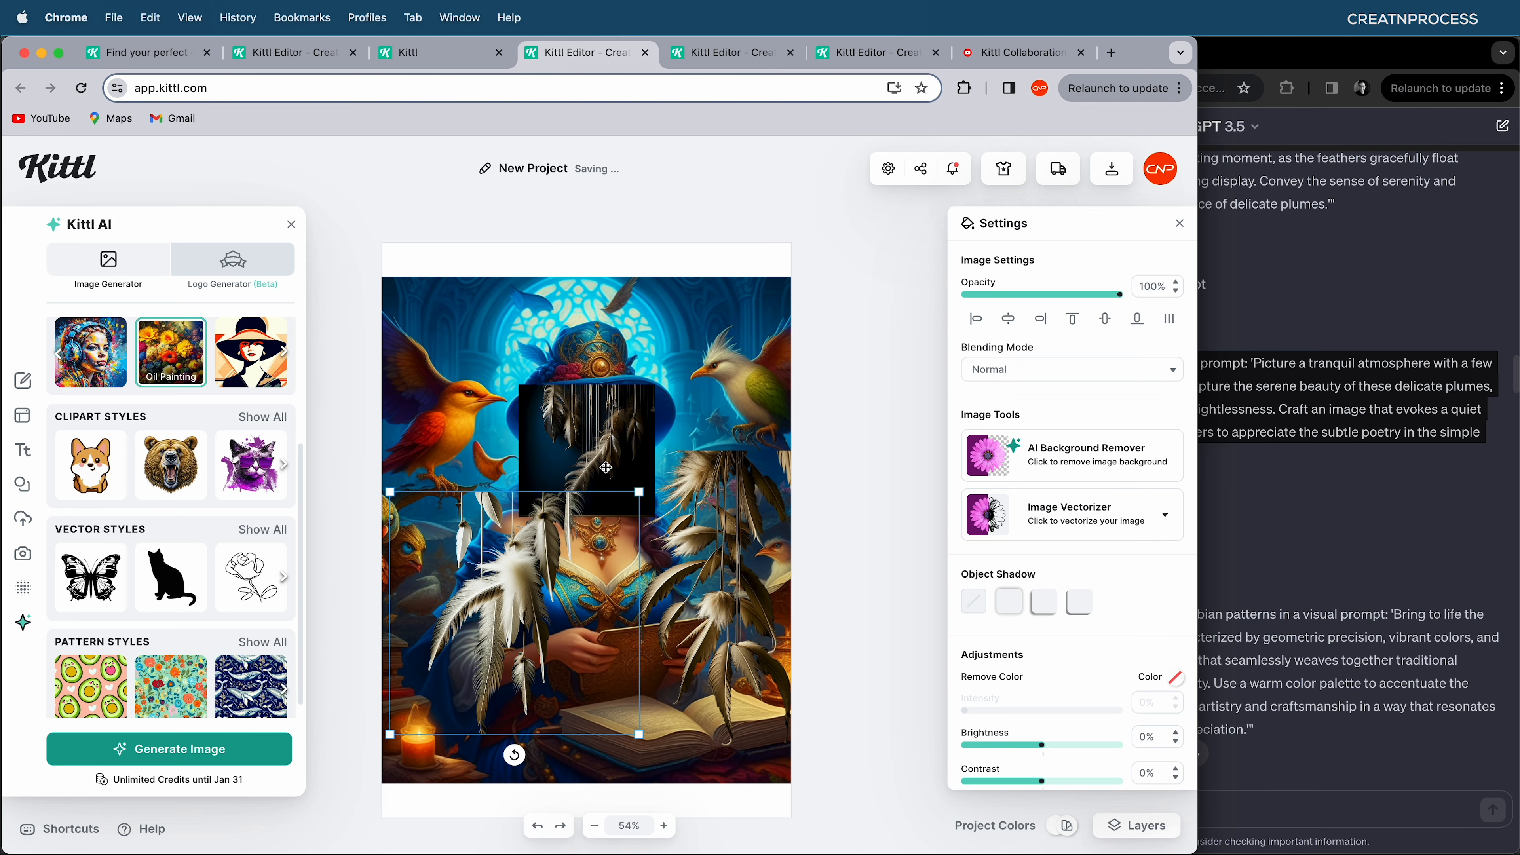
- Delete the remaining black-background feather image and place the two feather cutouts in the artboard's upper corners
click(623, 426)
key(Delete)
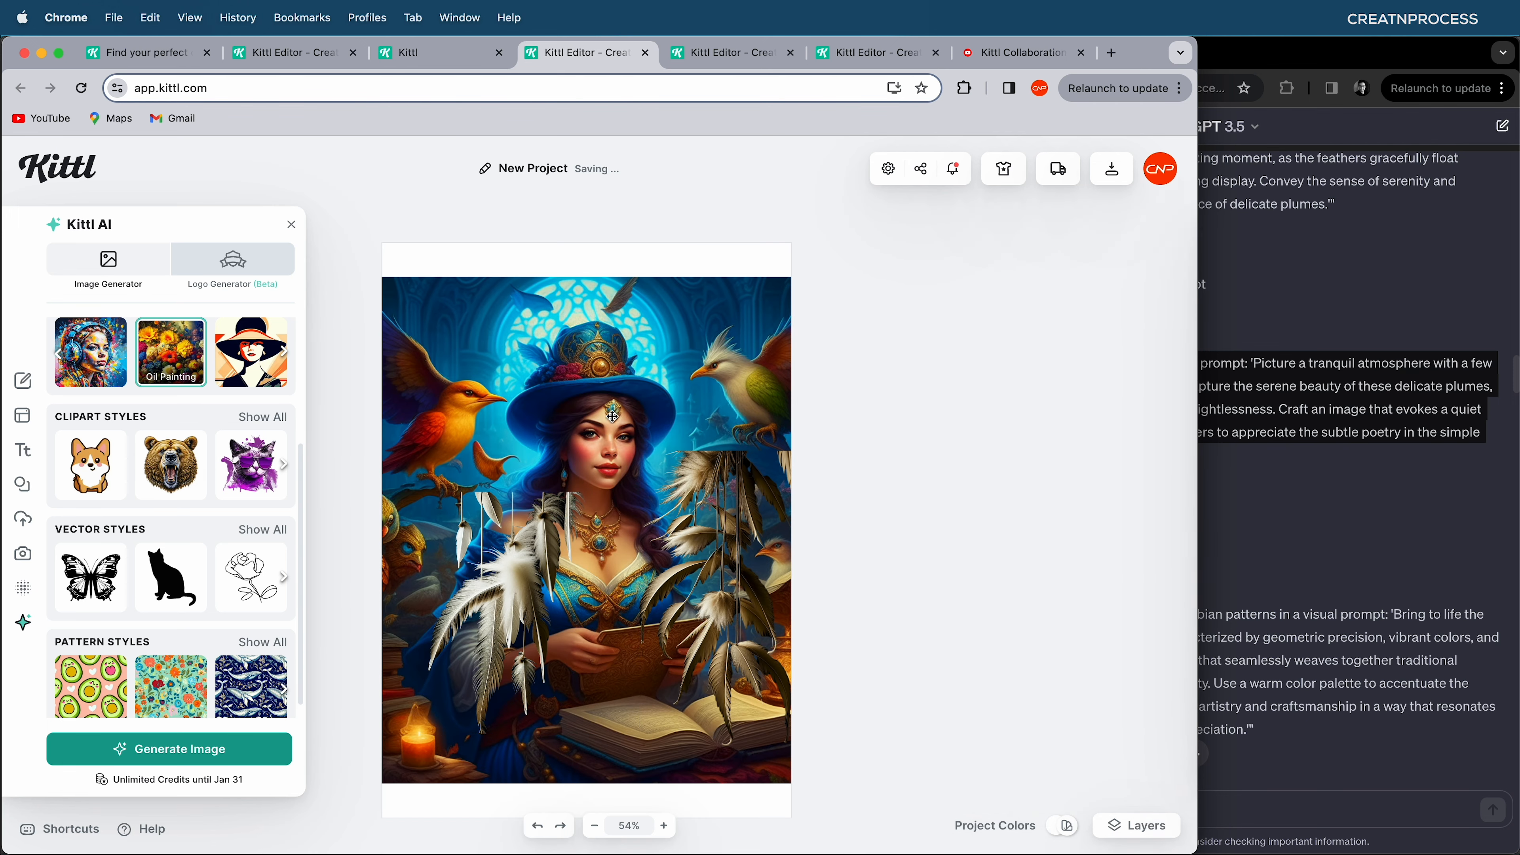
drag(519, 580, 465, 367)
drag(583, 521, 534, 474)
drag(446, 390, 470, 347)
click(750, 533)
drag(750, 532, 586, 334)
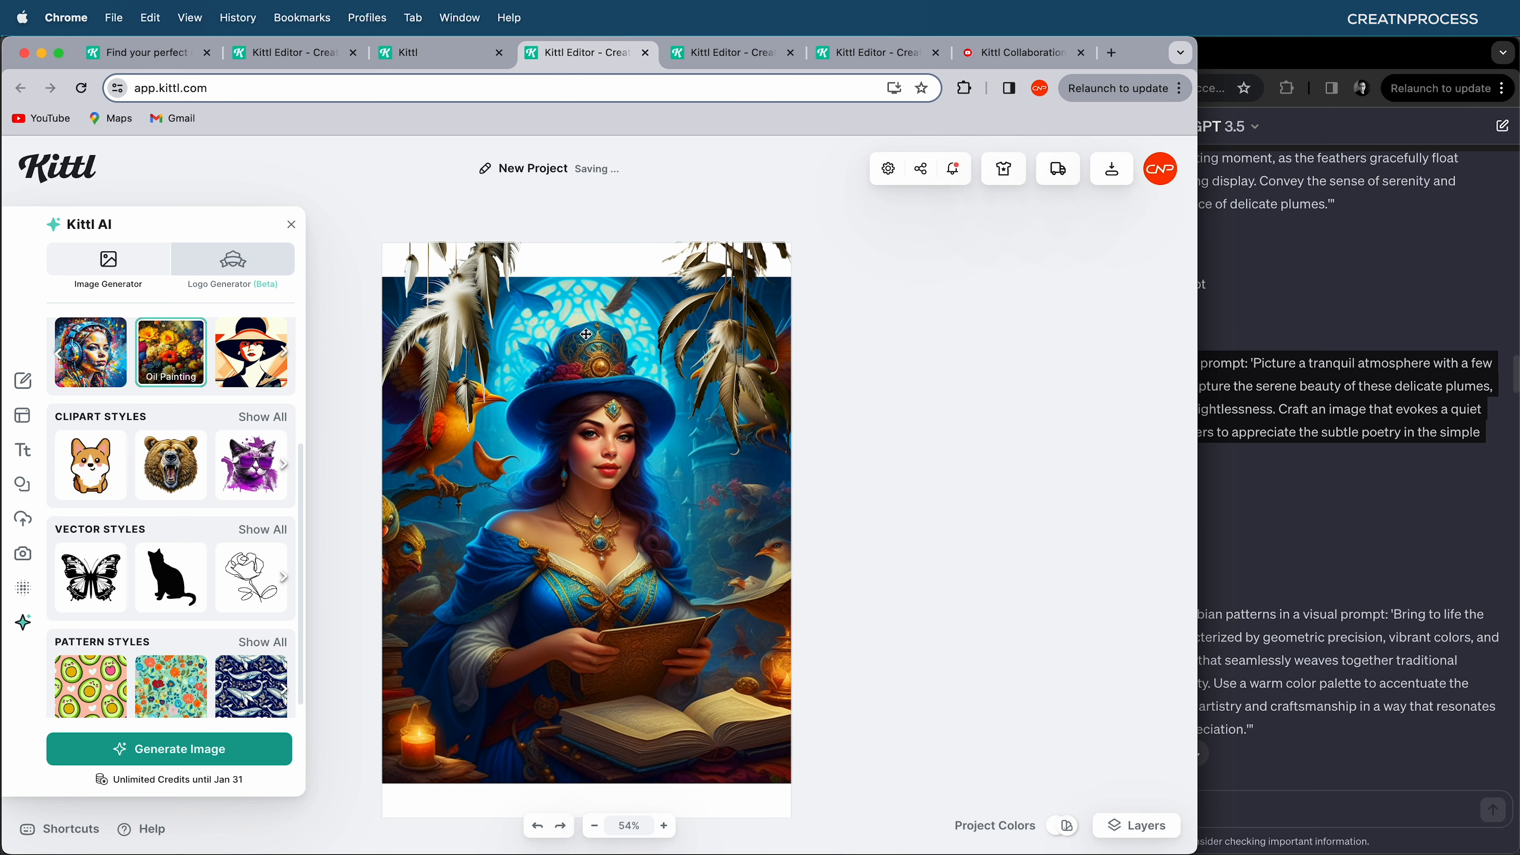
- Change the artboard's background color from solid to gradient
click(640, 248)
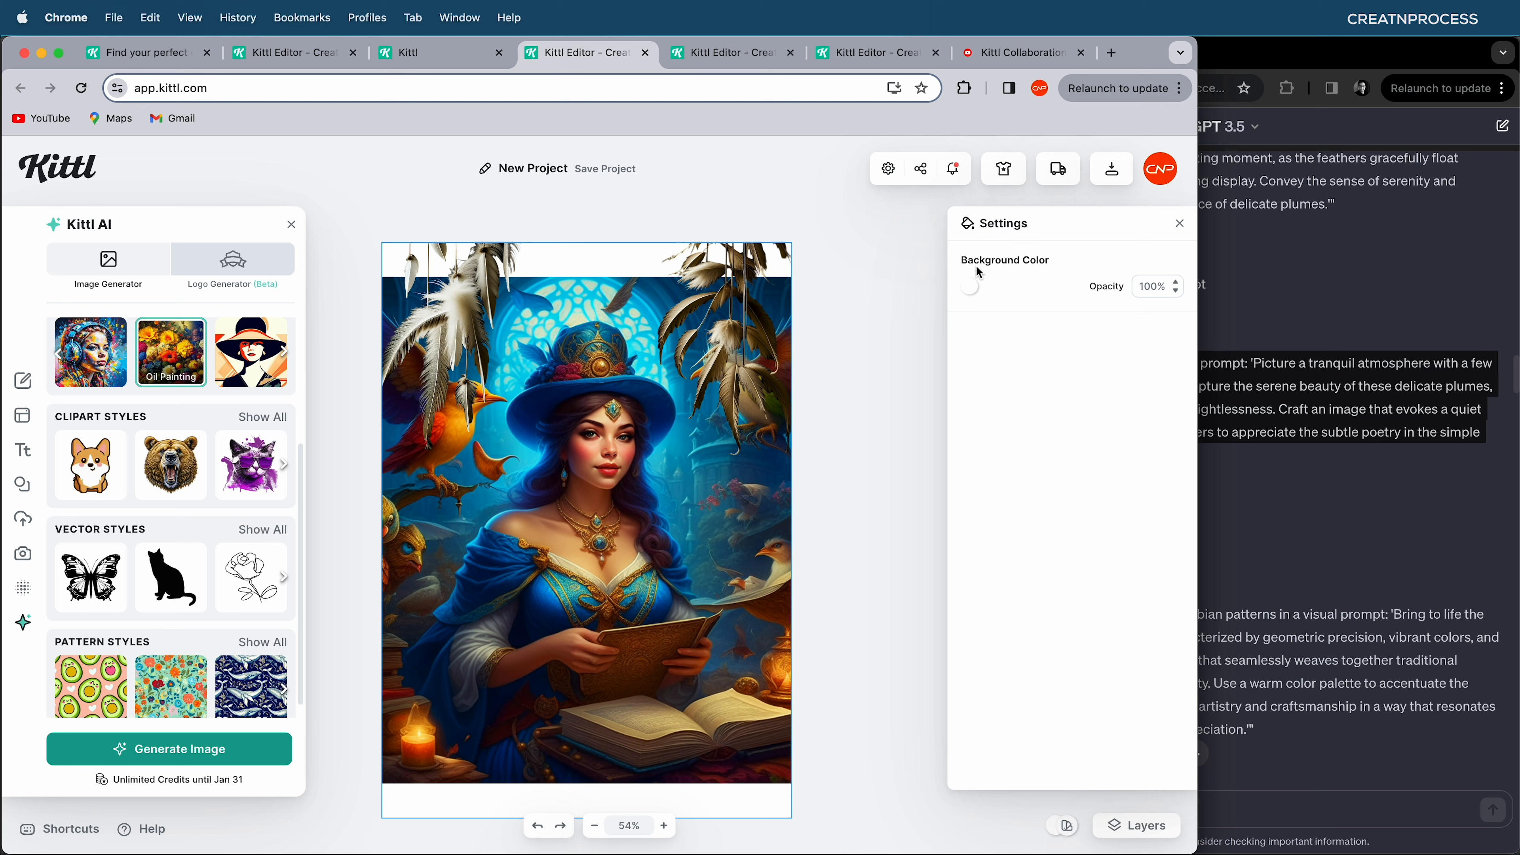
click(971, 287)
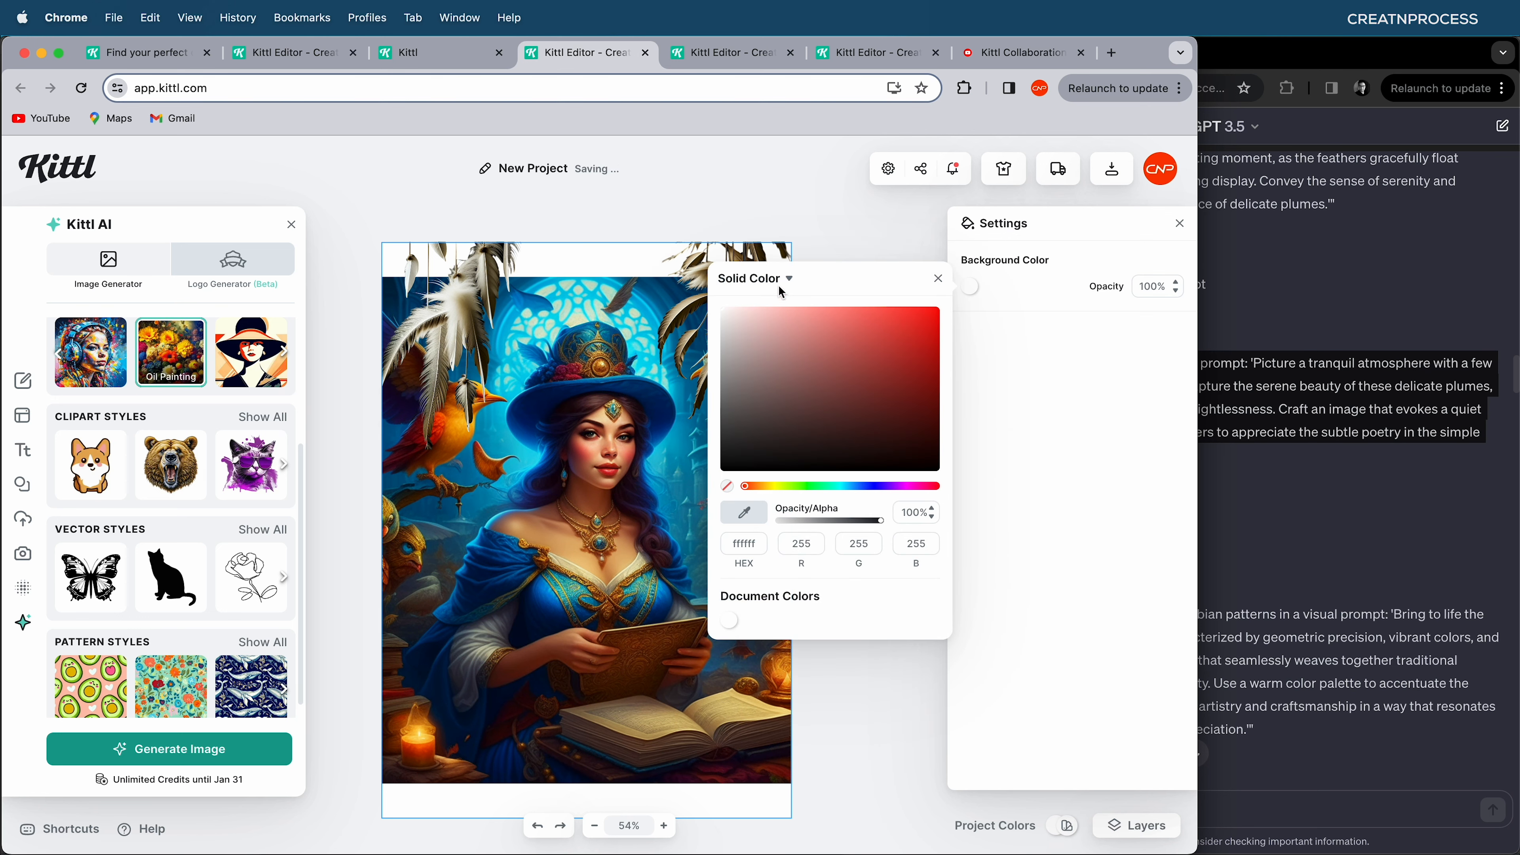
click(776, 294)
click(774, 338)
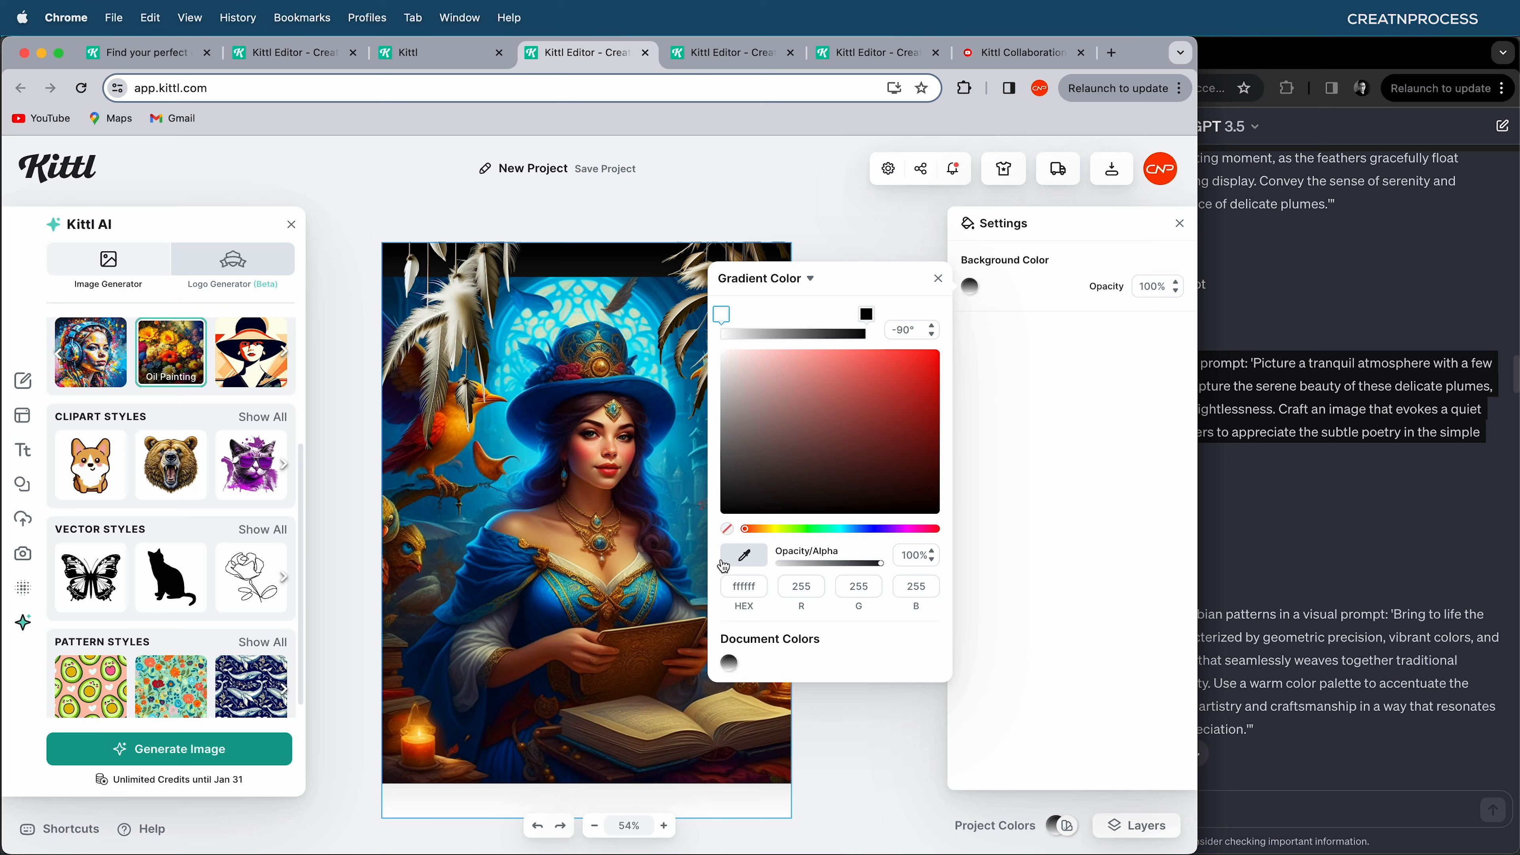
- Set the background gradient's first stop to the dark maroon 350820 sampled from the artwork's lower edge
click(744, 557)
click(645, 281)
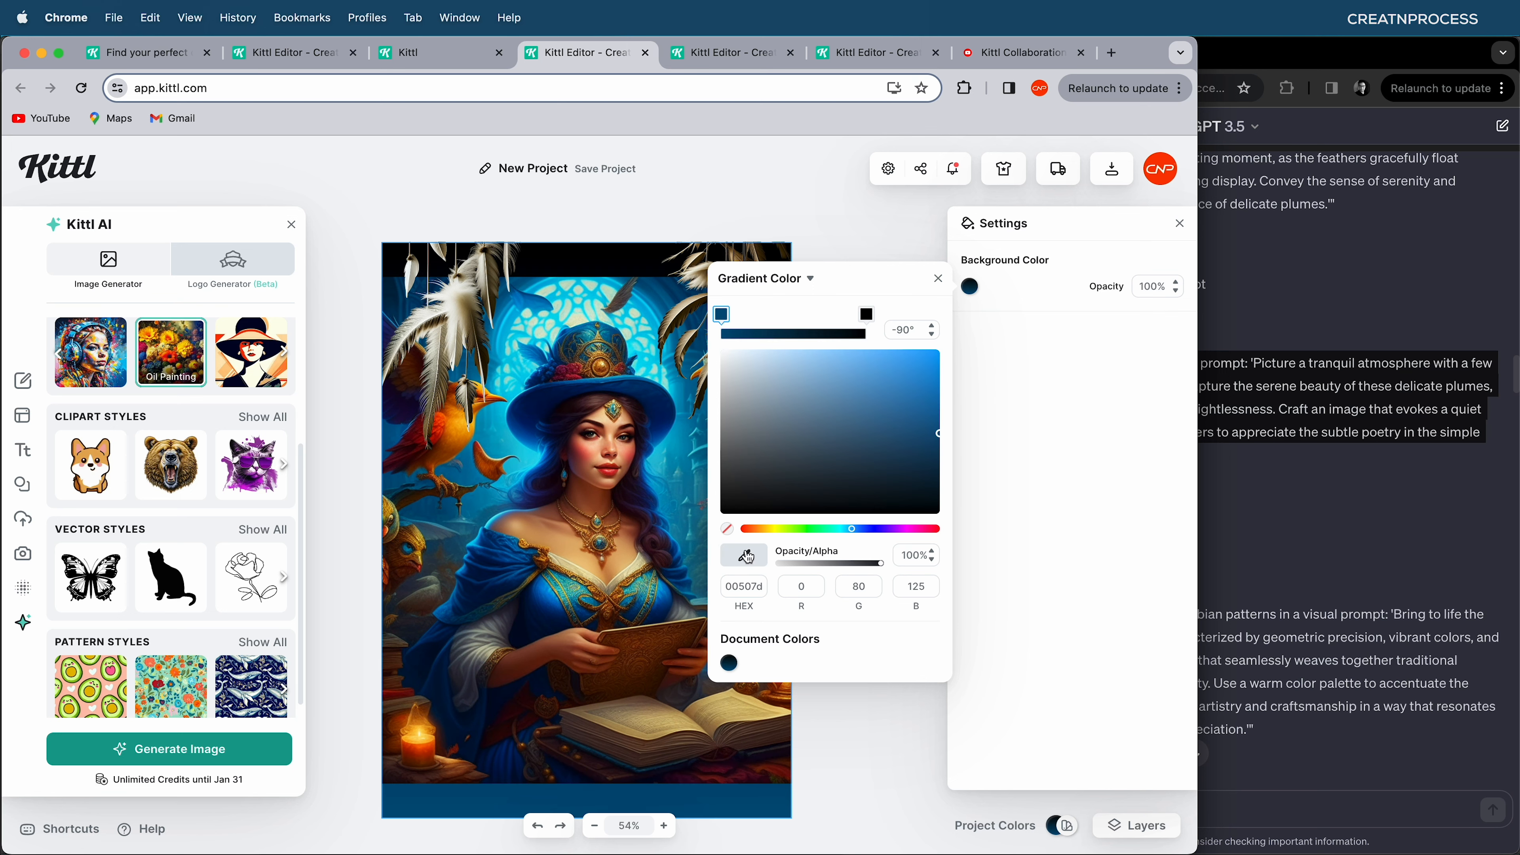
click(744, 555)
click(696, 779)
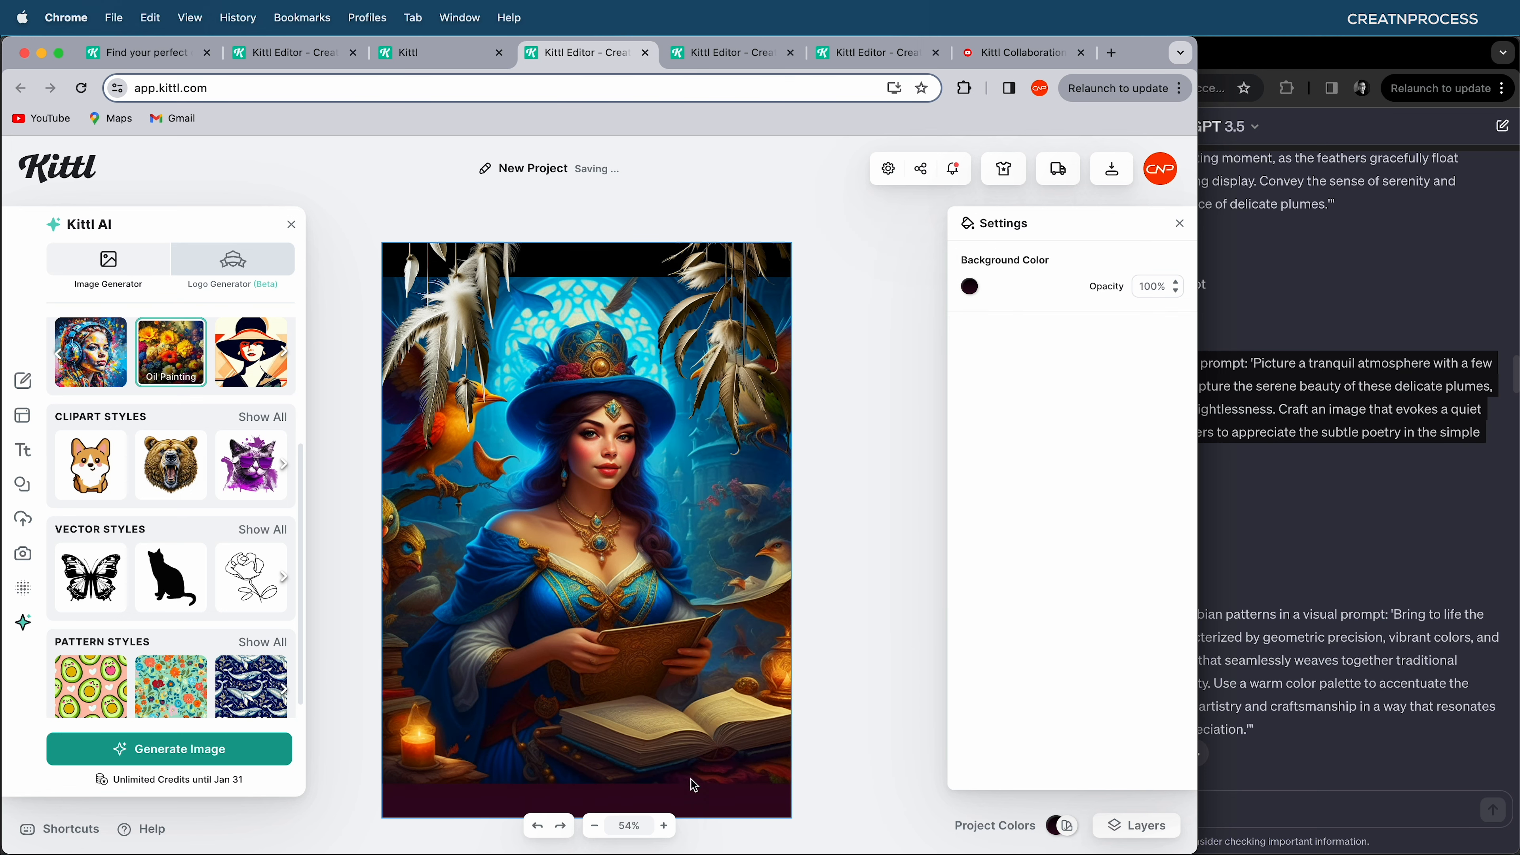
- Set the background gradient's second stop to the dark blue sampled from the artwork's upper edge
click(969, 286)
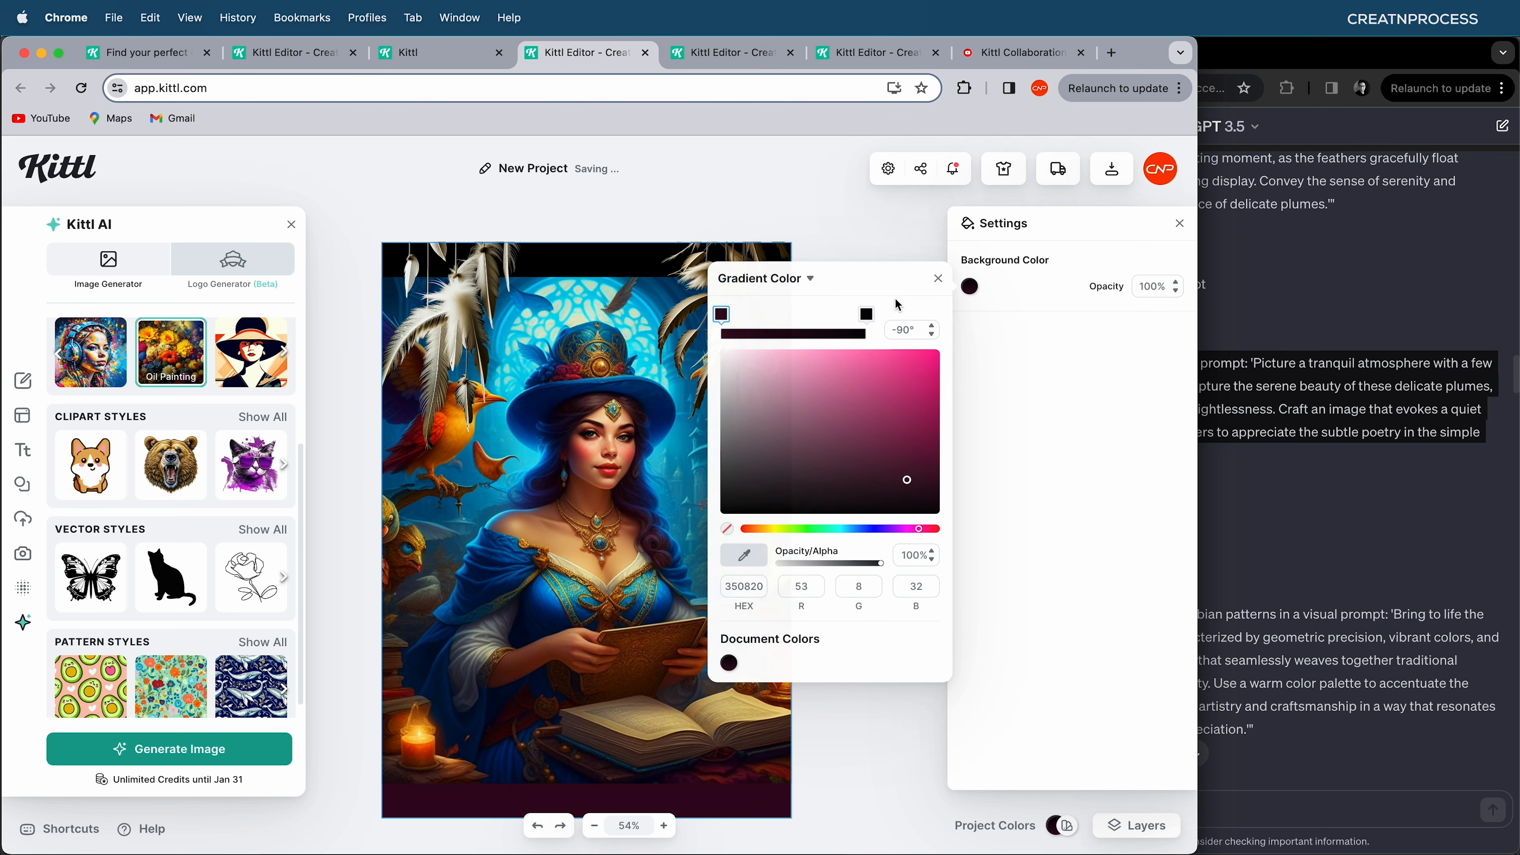
click(867, 315)
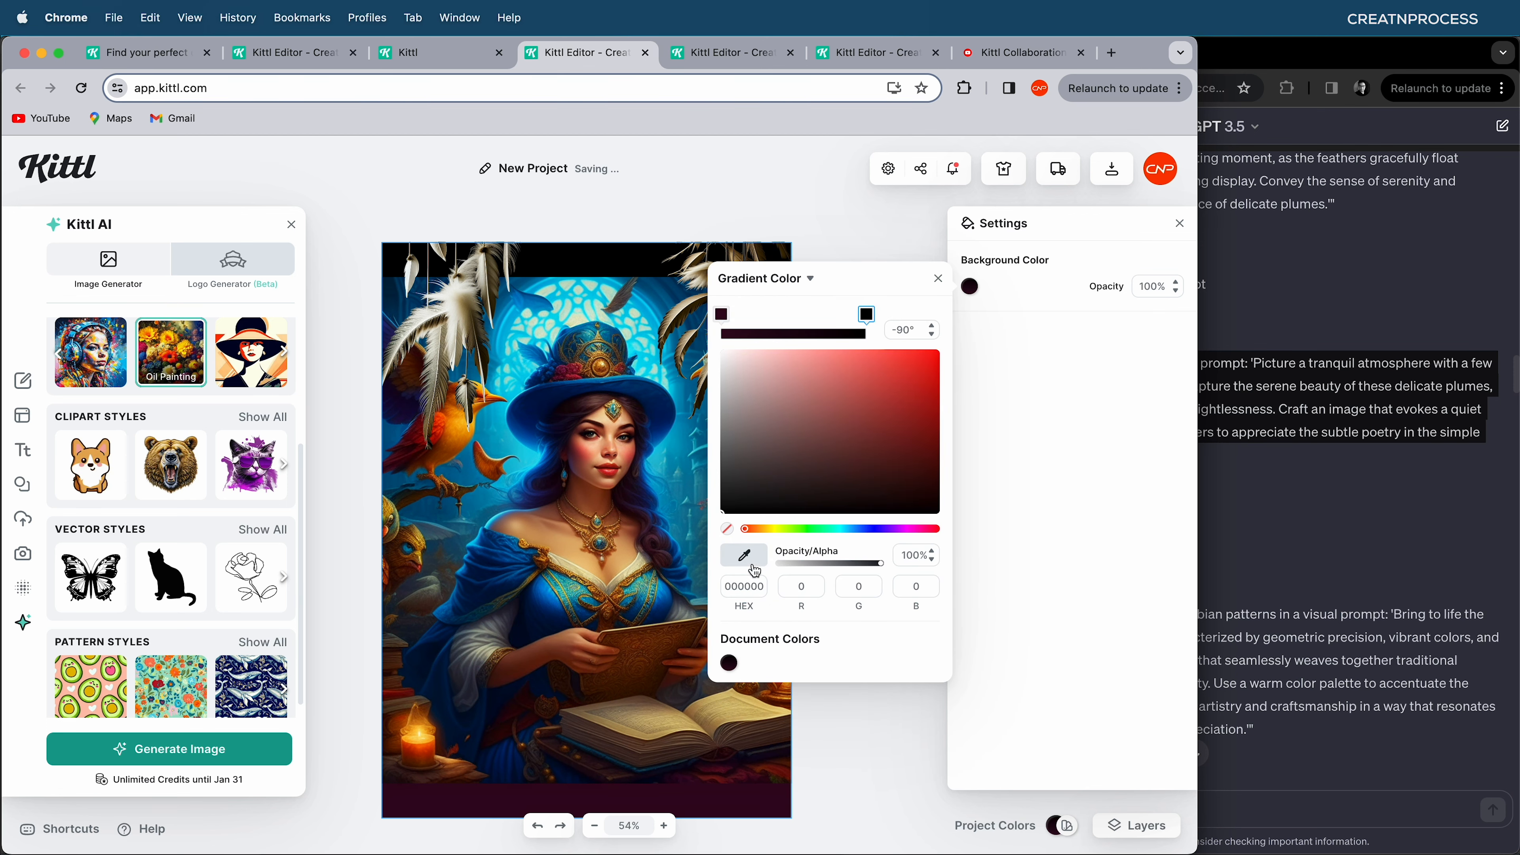
click(657, 284)
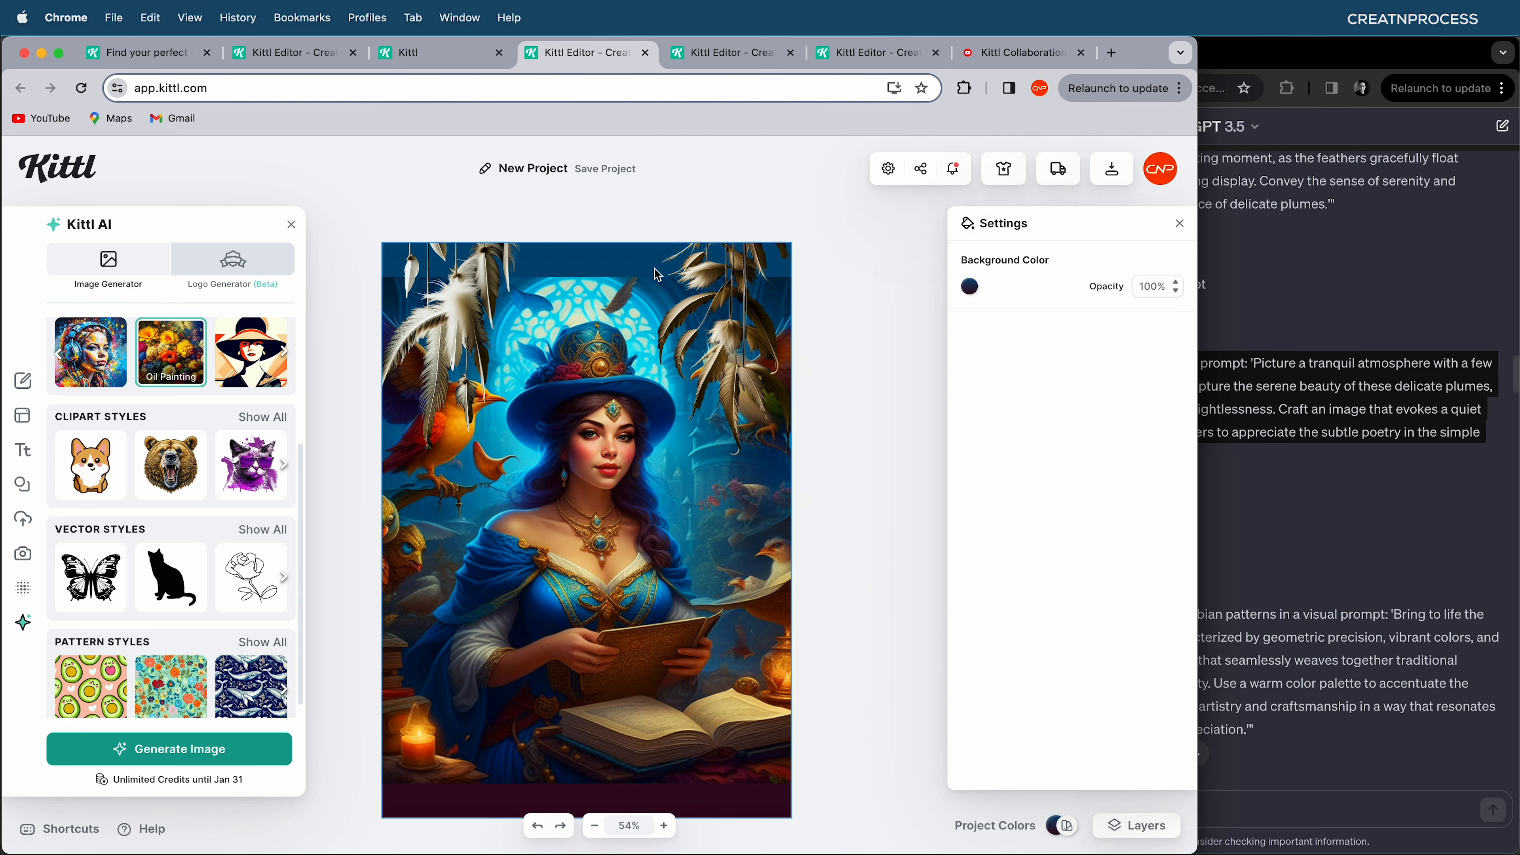
- Add a square basic shape, widen it to span the artboard's full width, and position it over the artboard's upper edge
scroll(738, 515, down, 3)
scroll(659, 299, up, 5)
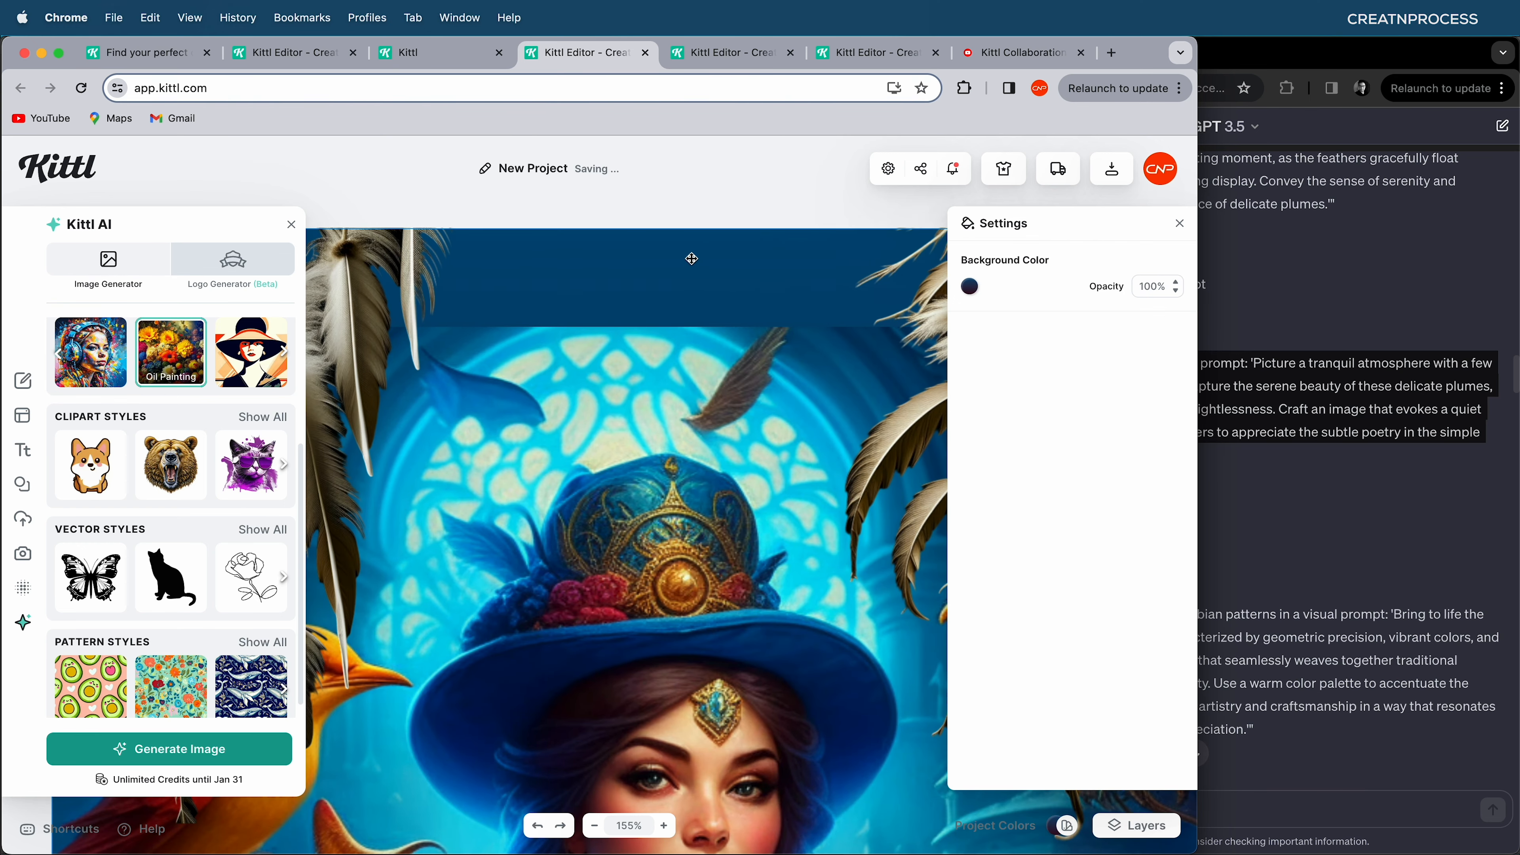
scroll(691, 258, down, 5)
scroll(691, 258, up, 1)
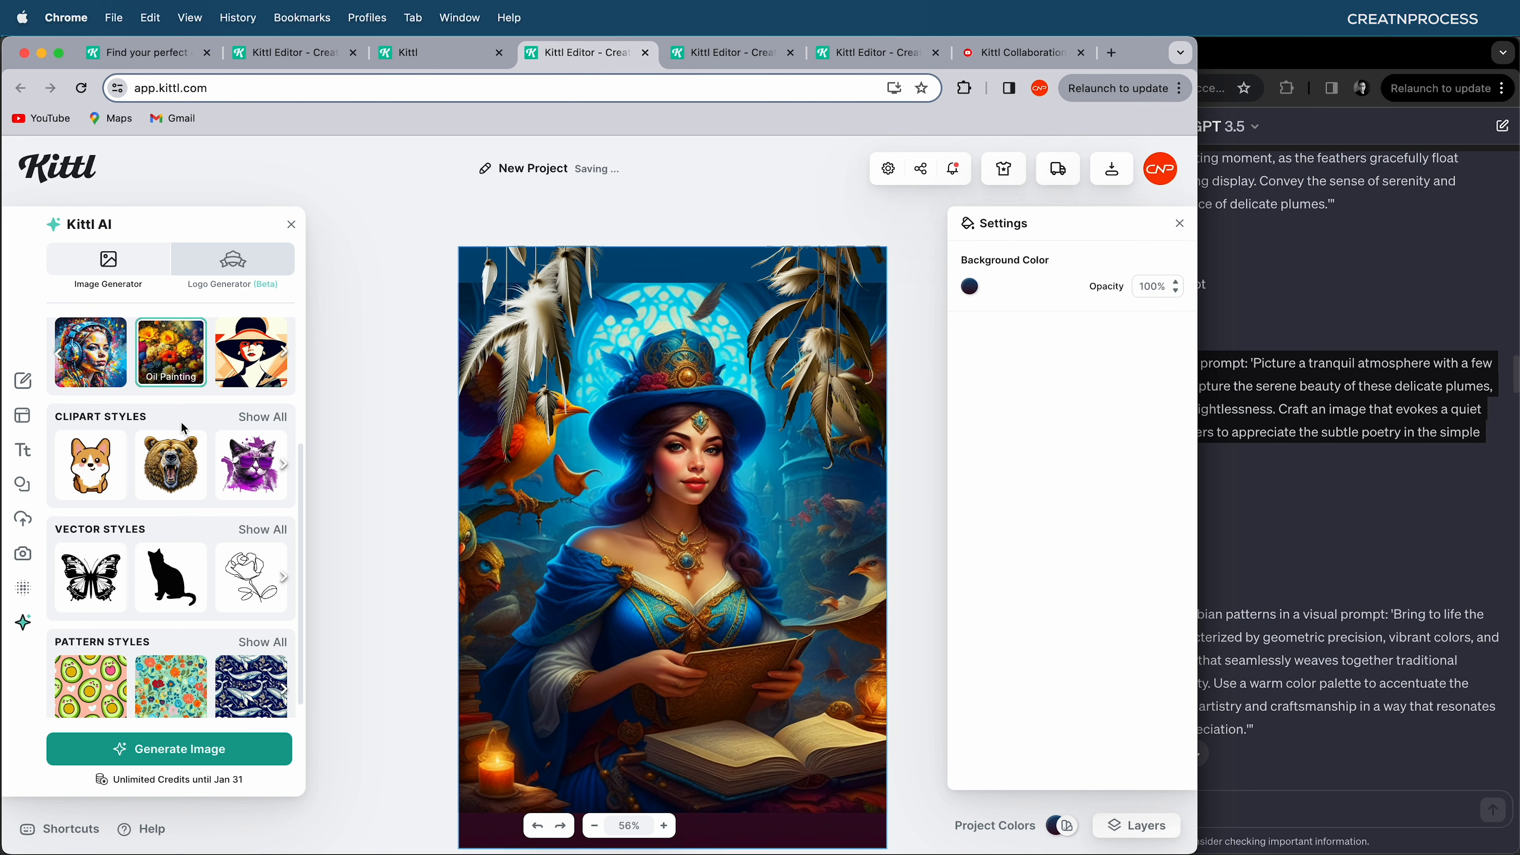
click(22, 484)
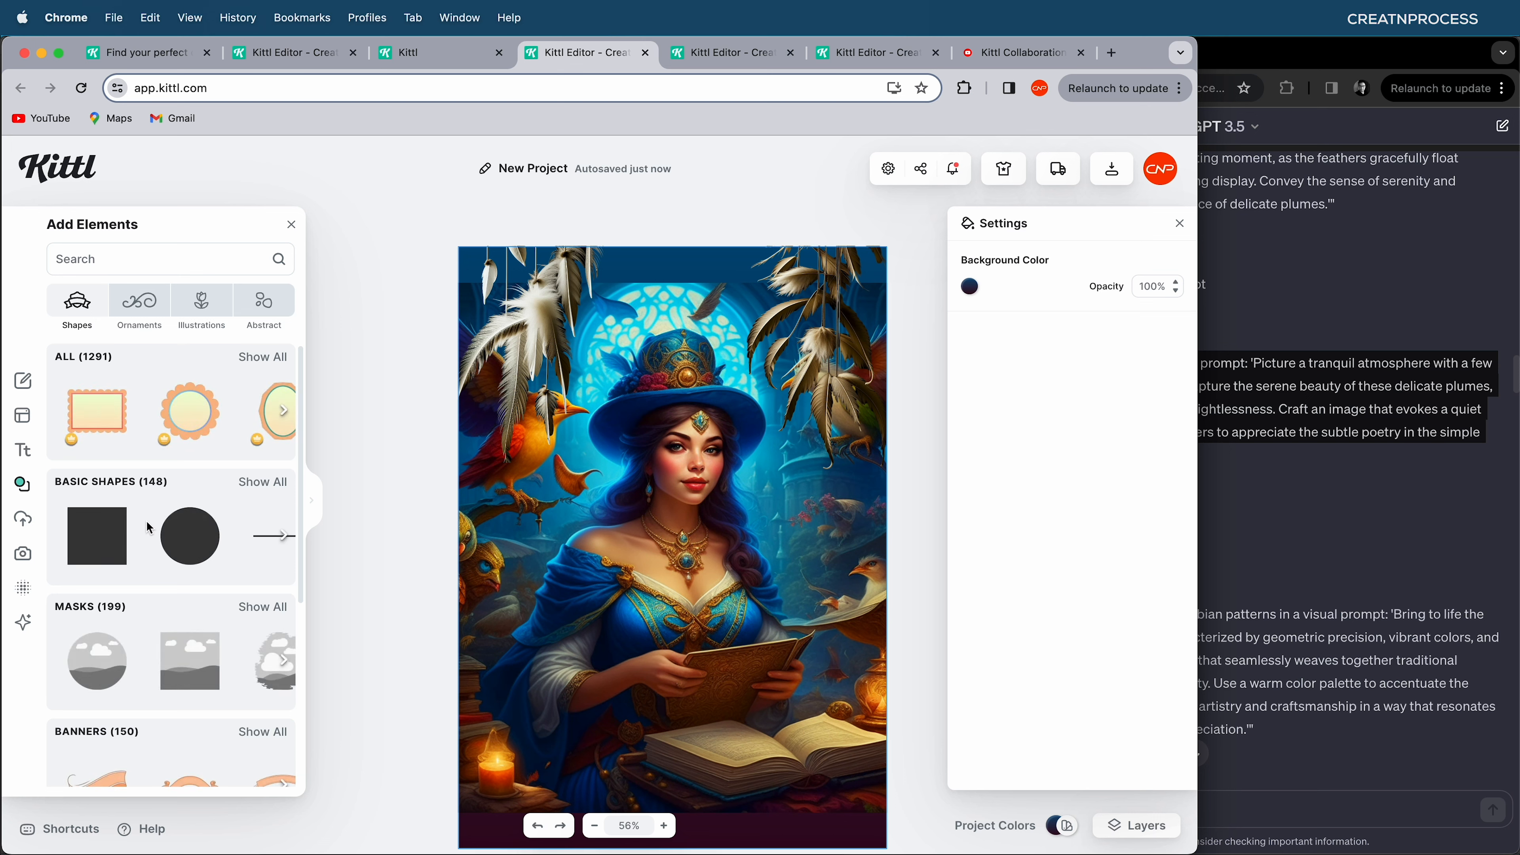
click(117, 532)
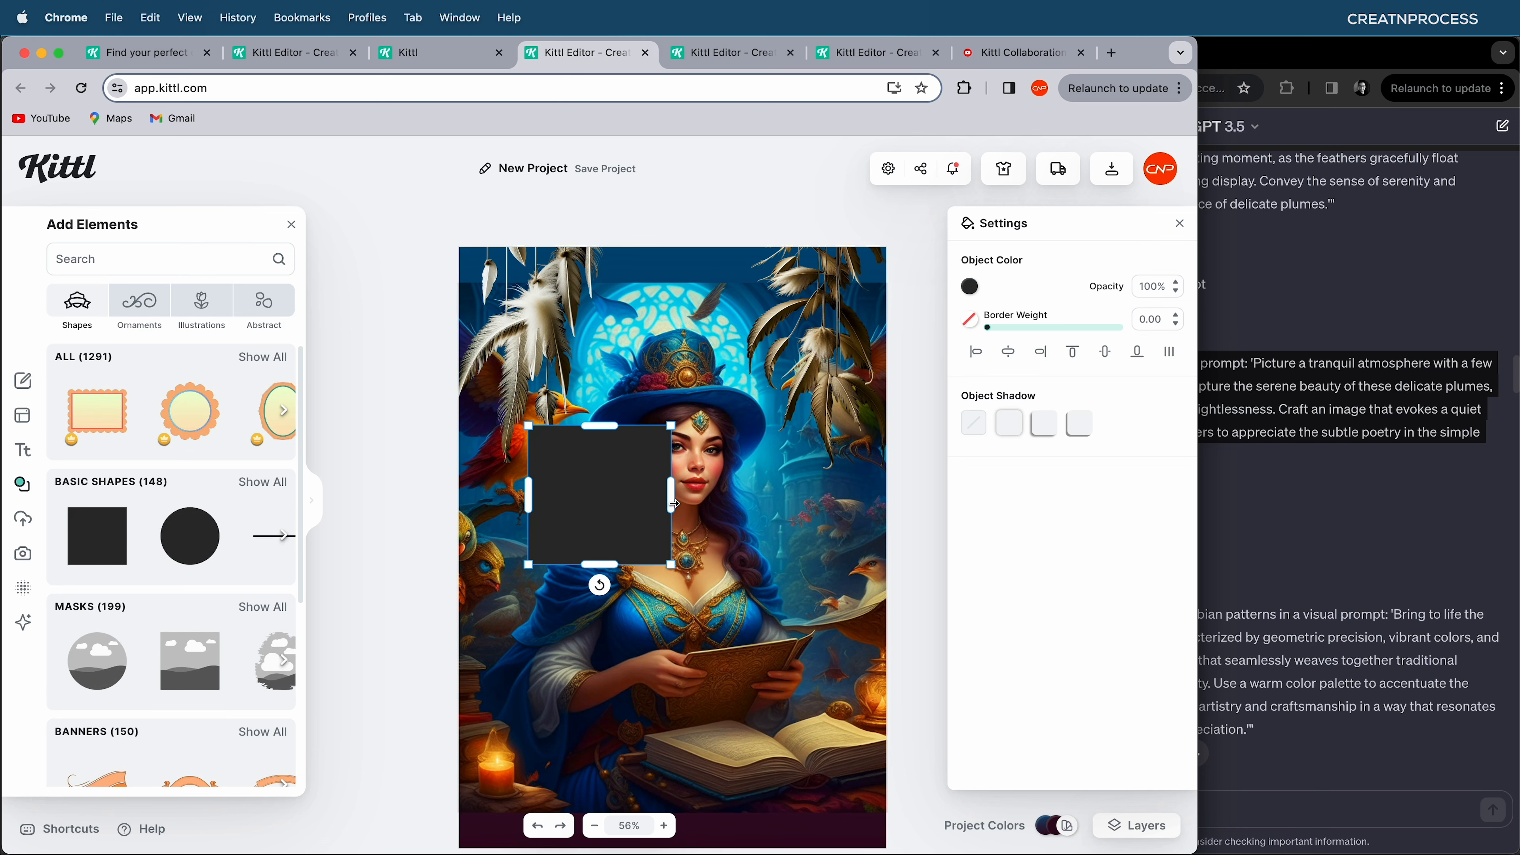
drag(674, 504, 838, 503)
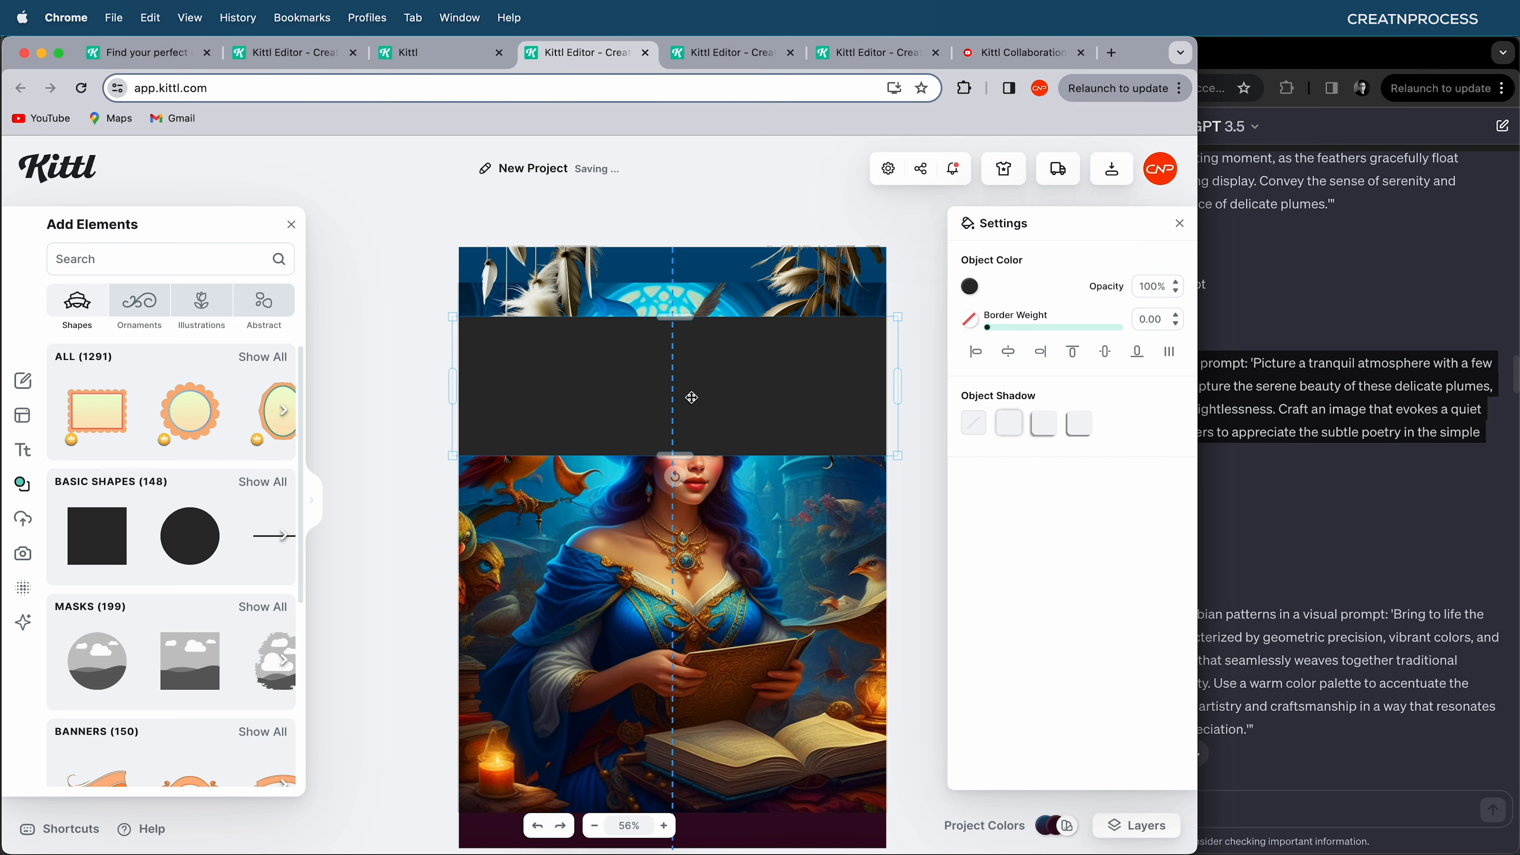
drag(692, 397, 687, 305)
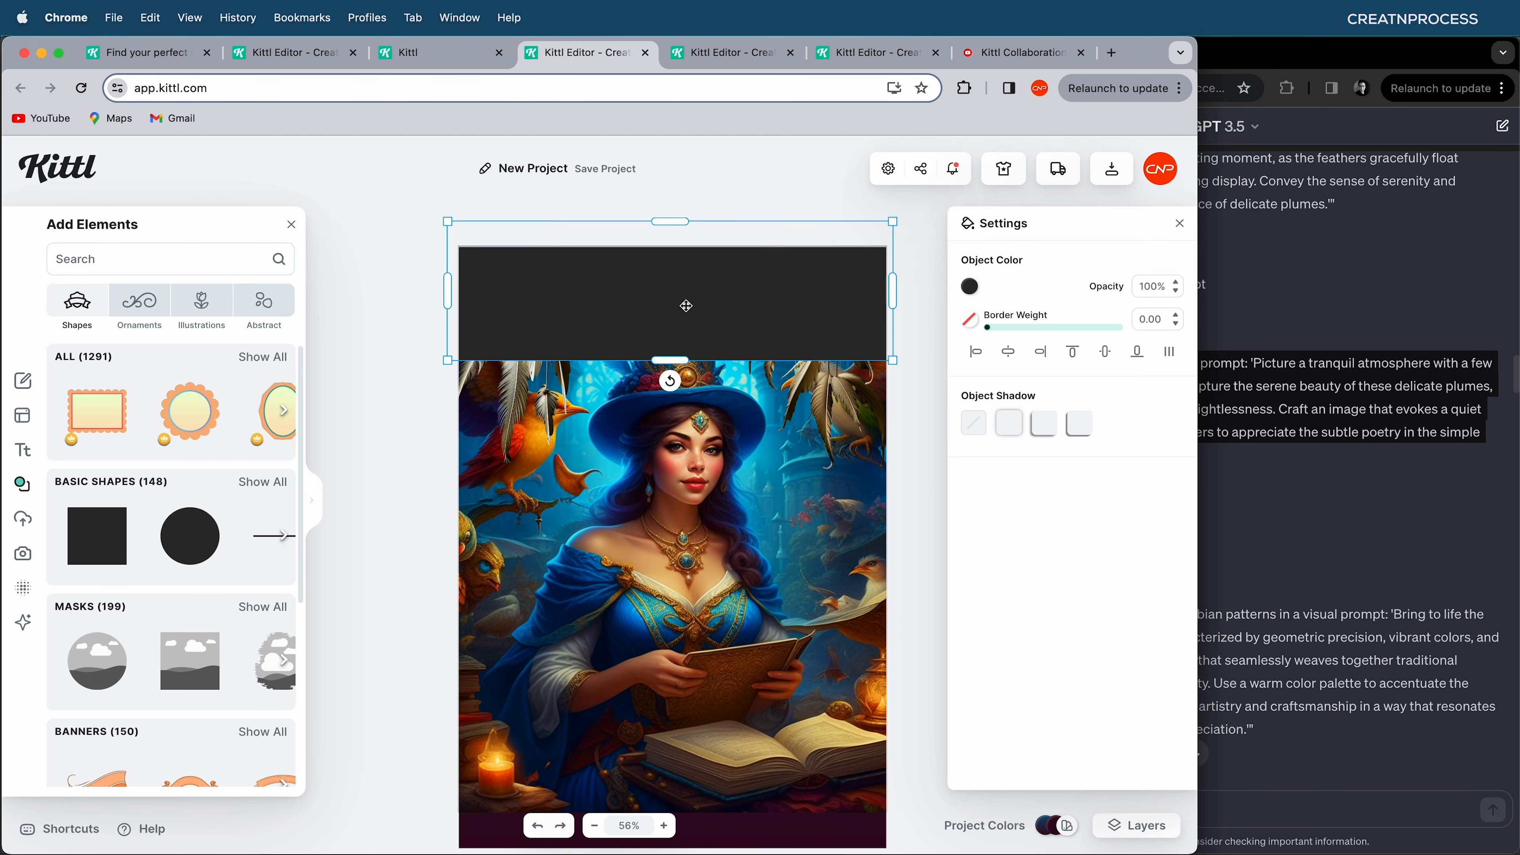
- Change the rectangle's fill from solid to gradient and set the first stop to a bright cyan sampled from the artwork
click(972, 286)
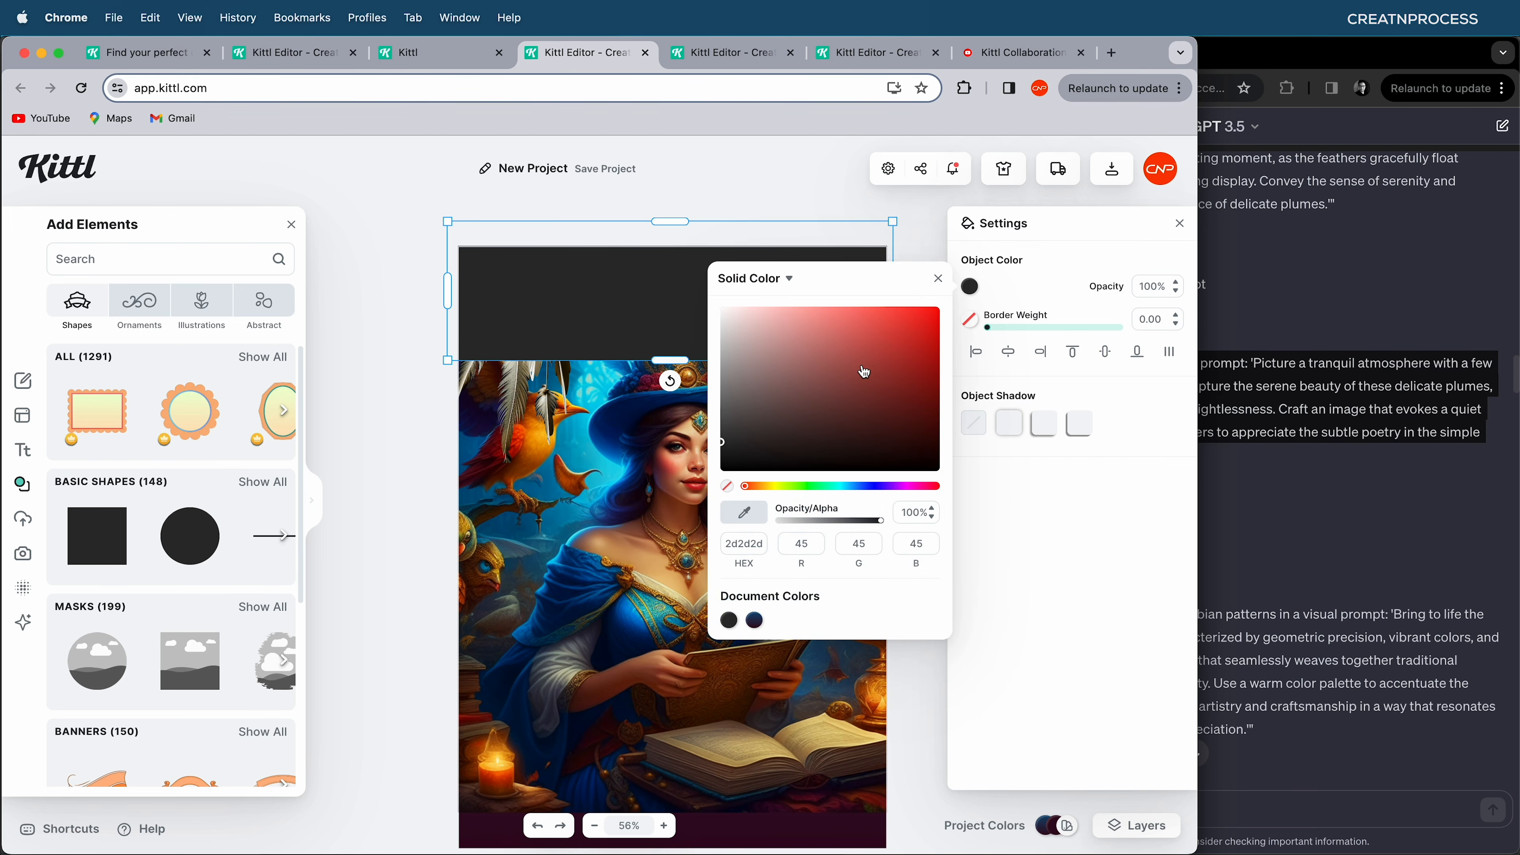
click(764, 274)
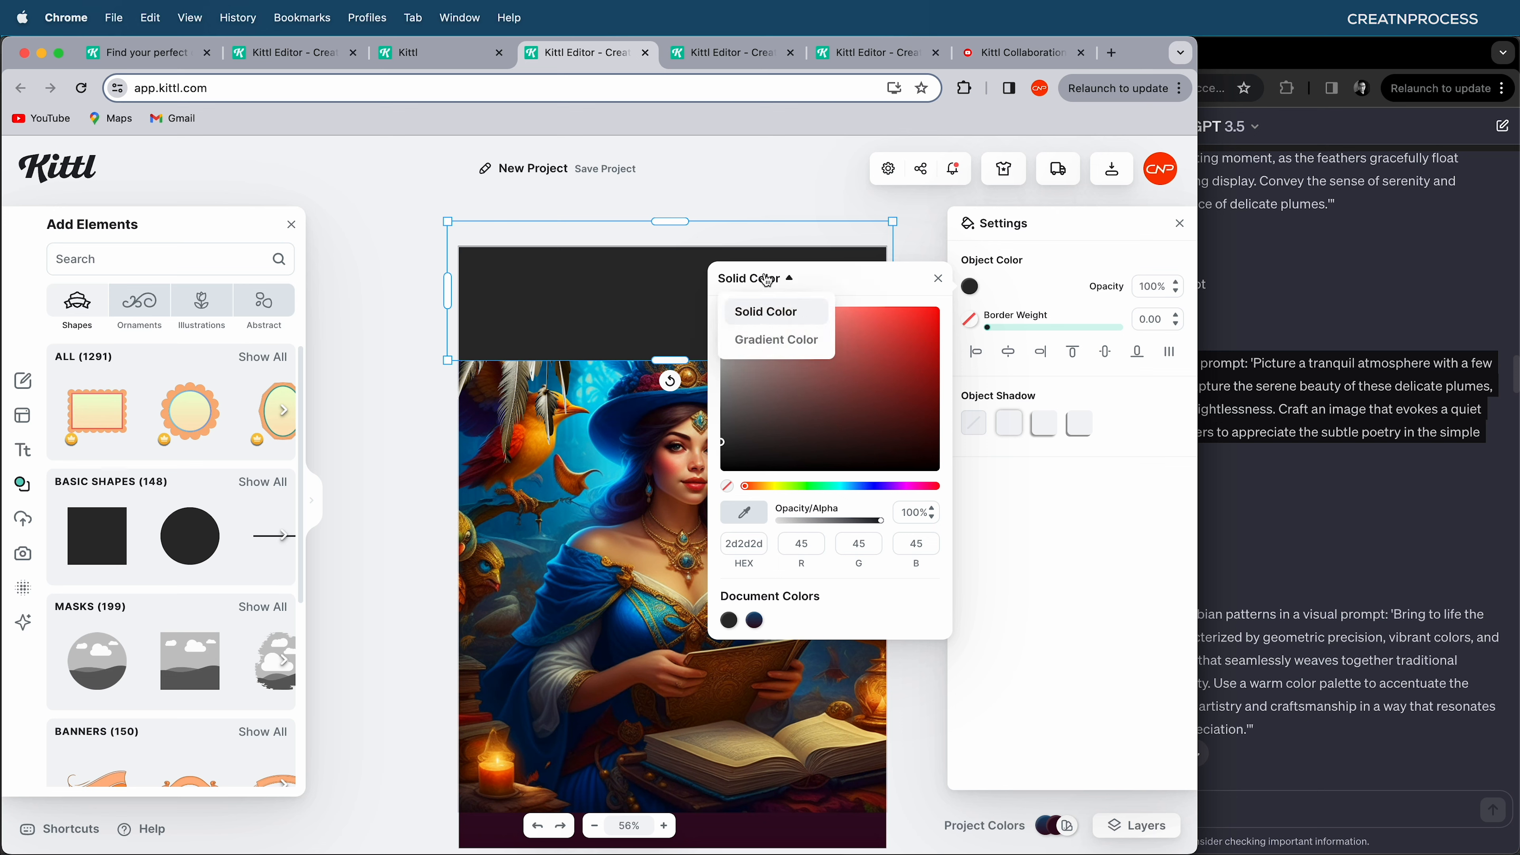
click(761, 341)
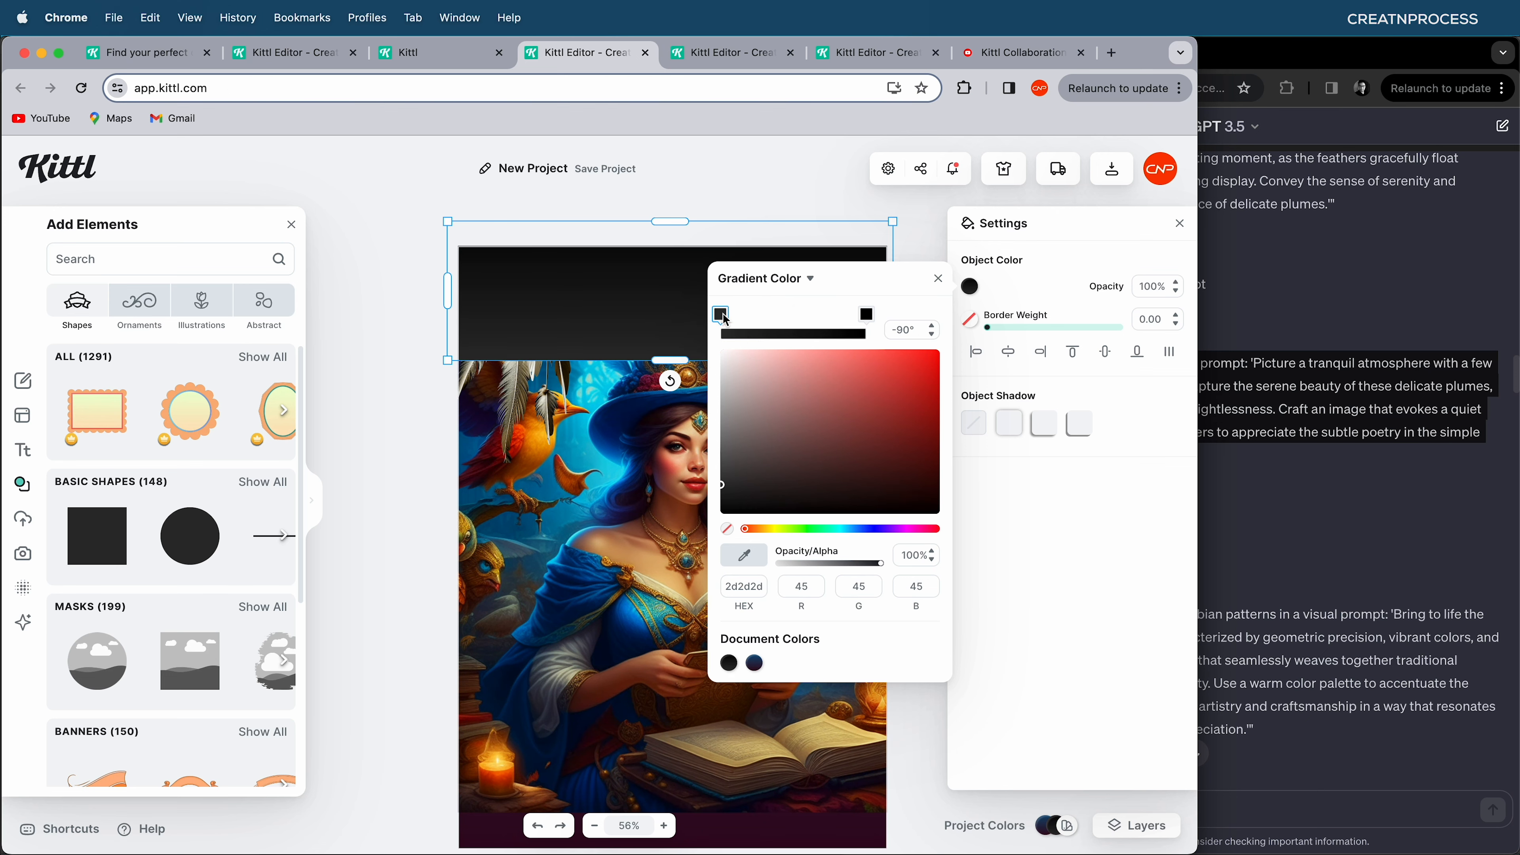
click(744, 555)
click(610, 373)
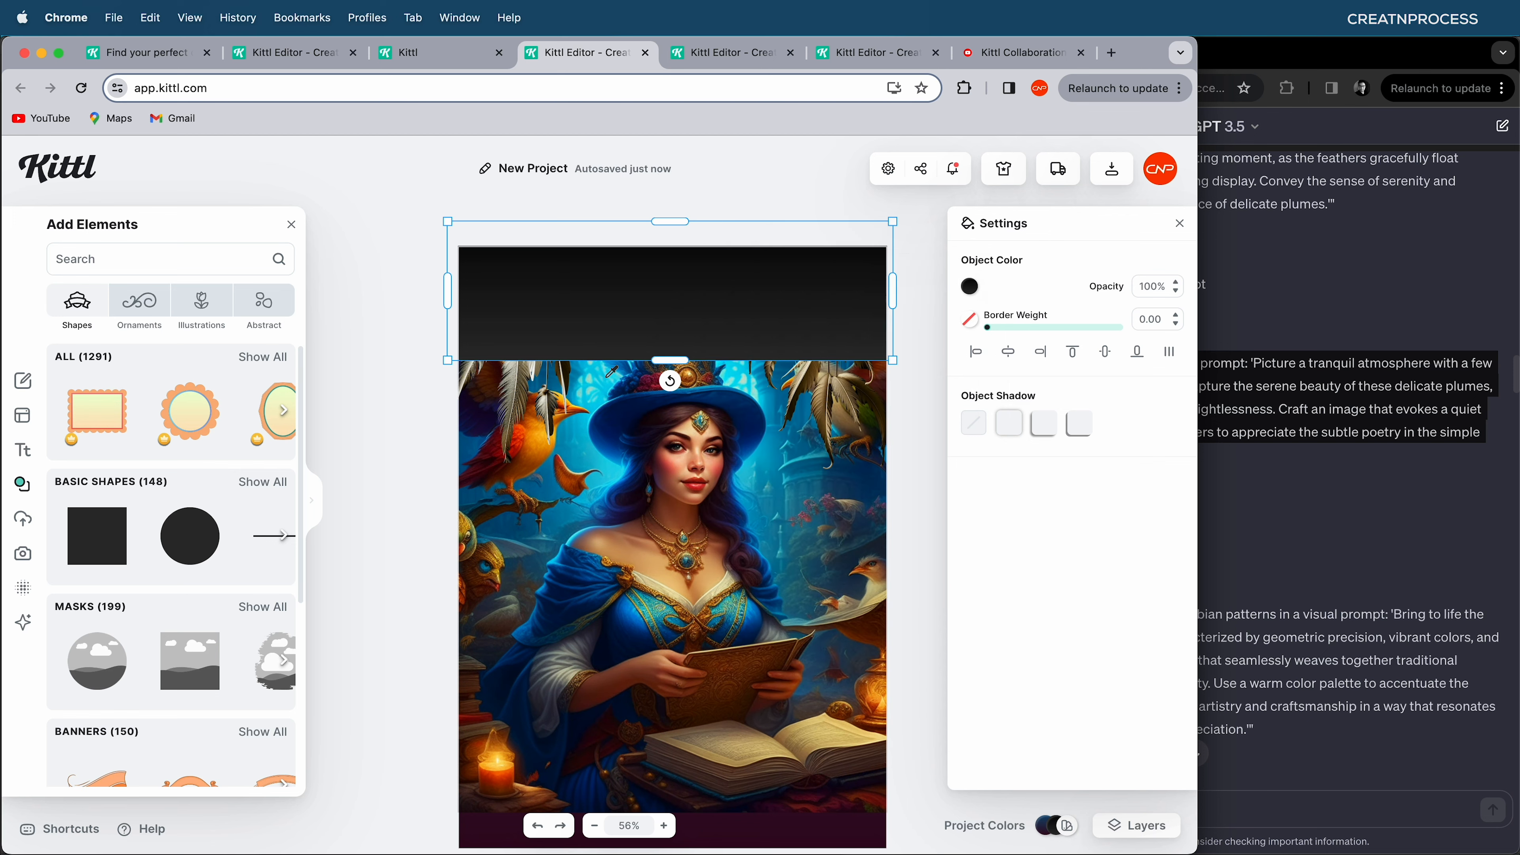
- Set the rectangle gradient's second stop to dark purple 13062a sampled from the artwork, and trim the shape's upper edge to the artboard
click(970, 287)
click(866, 314)
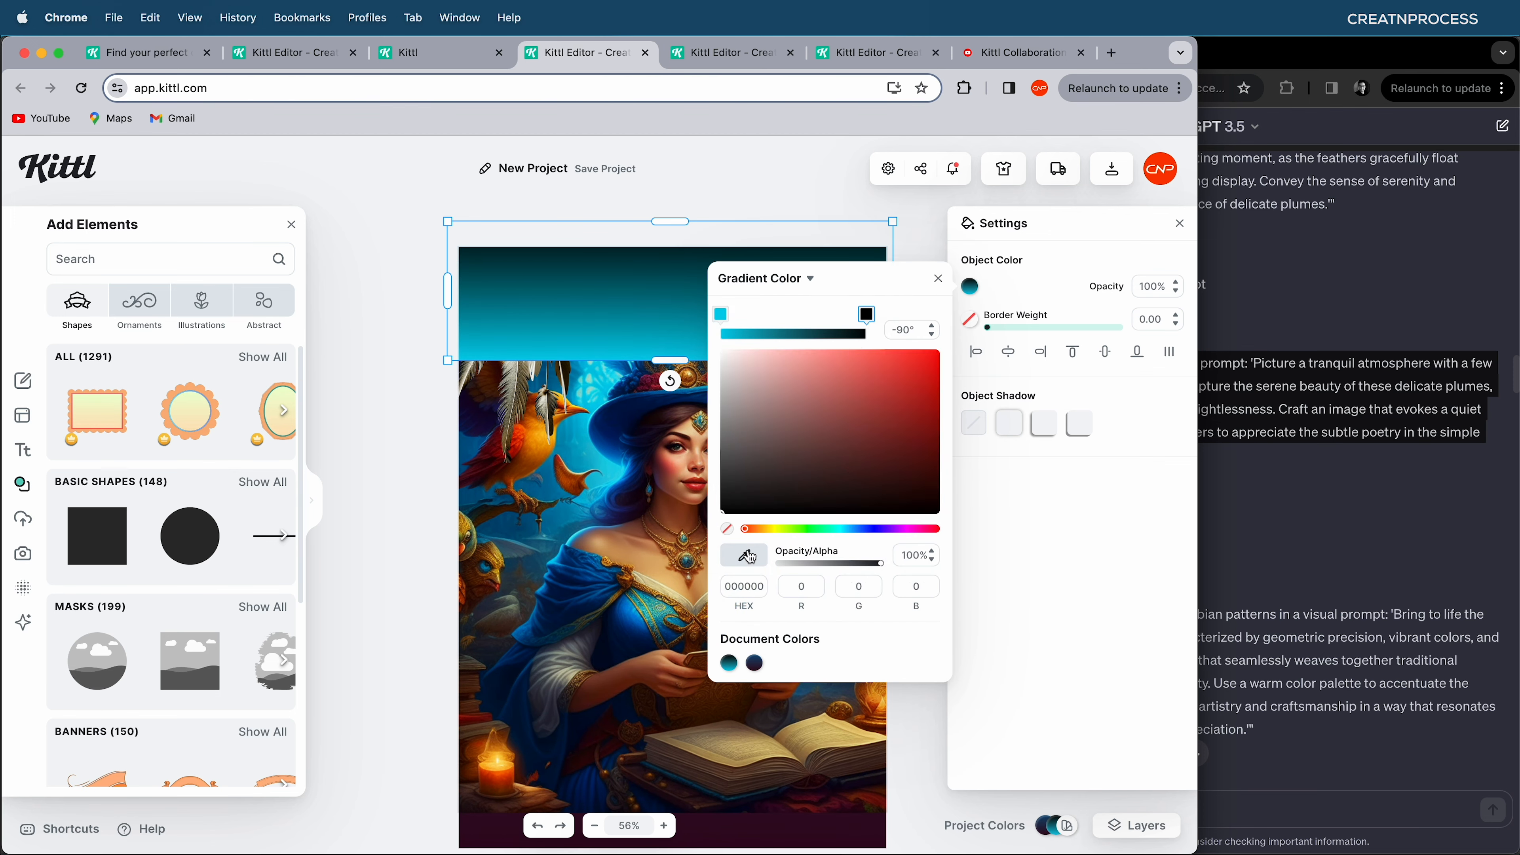
click(483, 412)
drag(670, 222, 683, 248)
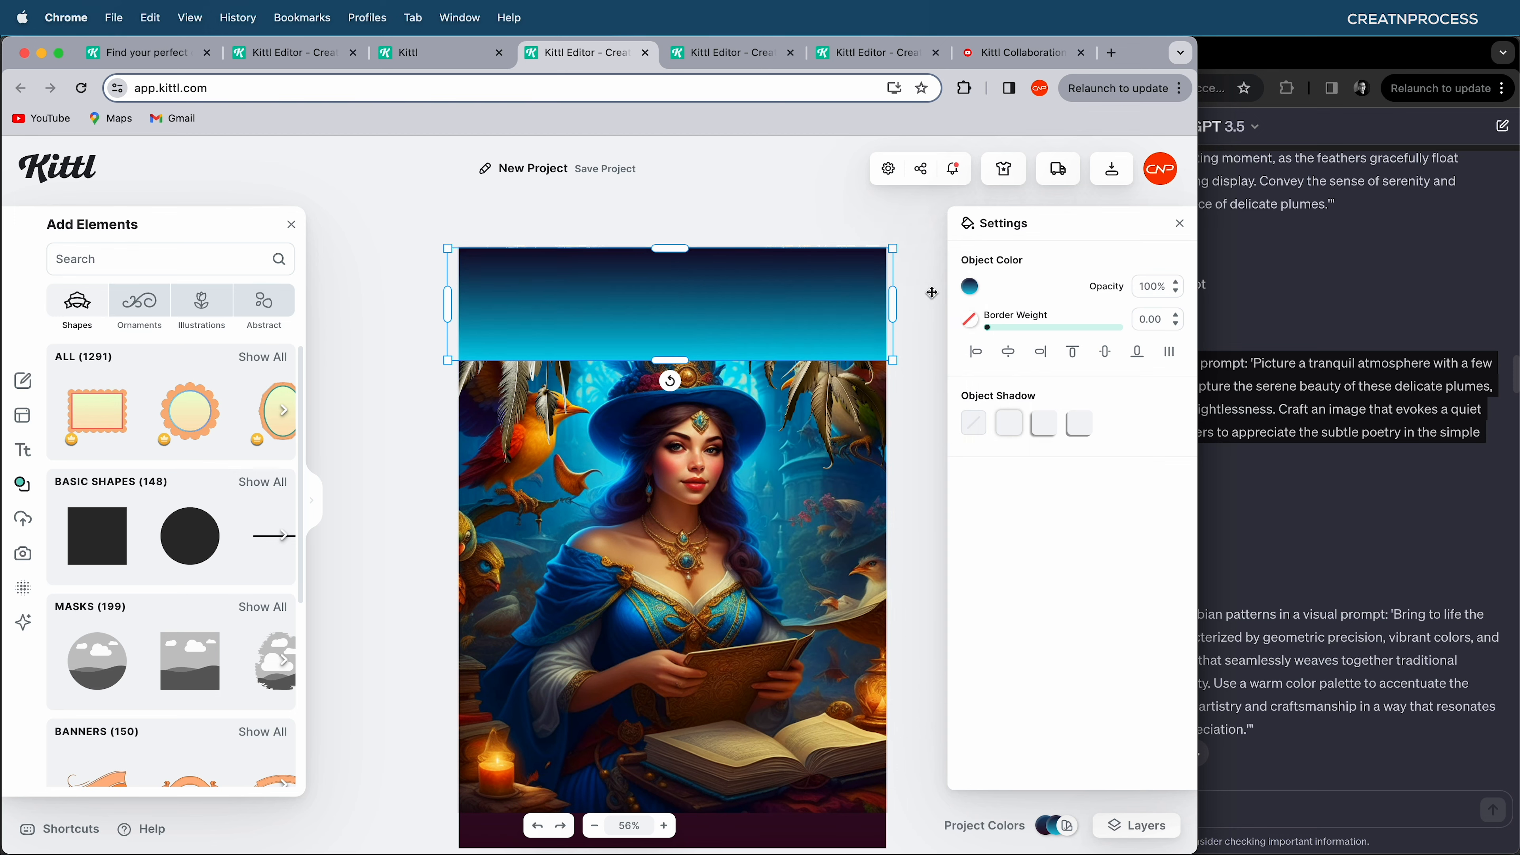
- Make the rectangle gradient's first stop fully transparent, and set its second stop to dark blue 08395a, shifted slightly inward
click(970, 286)
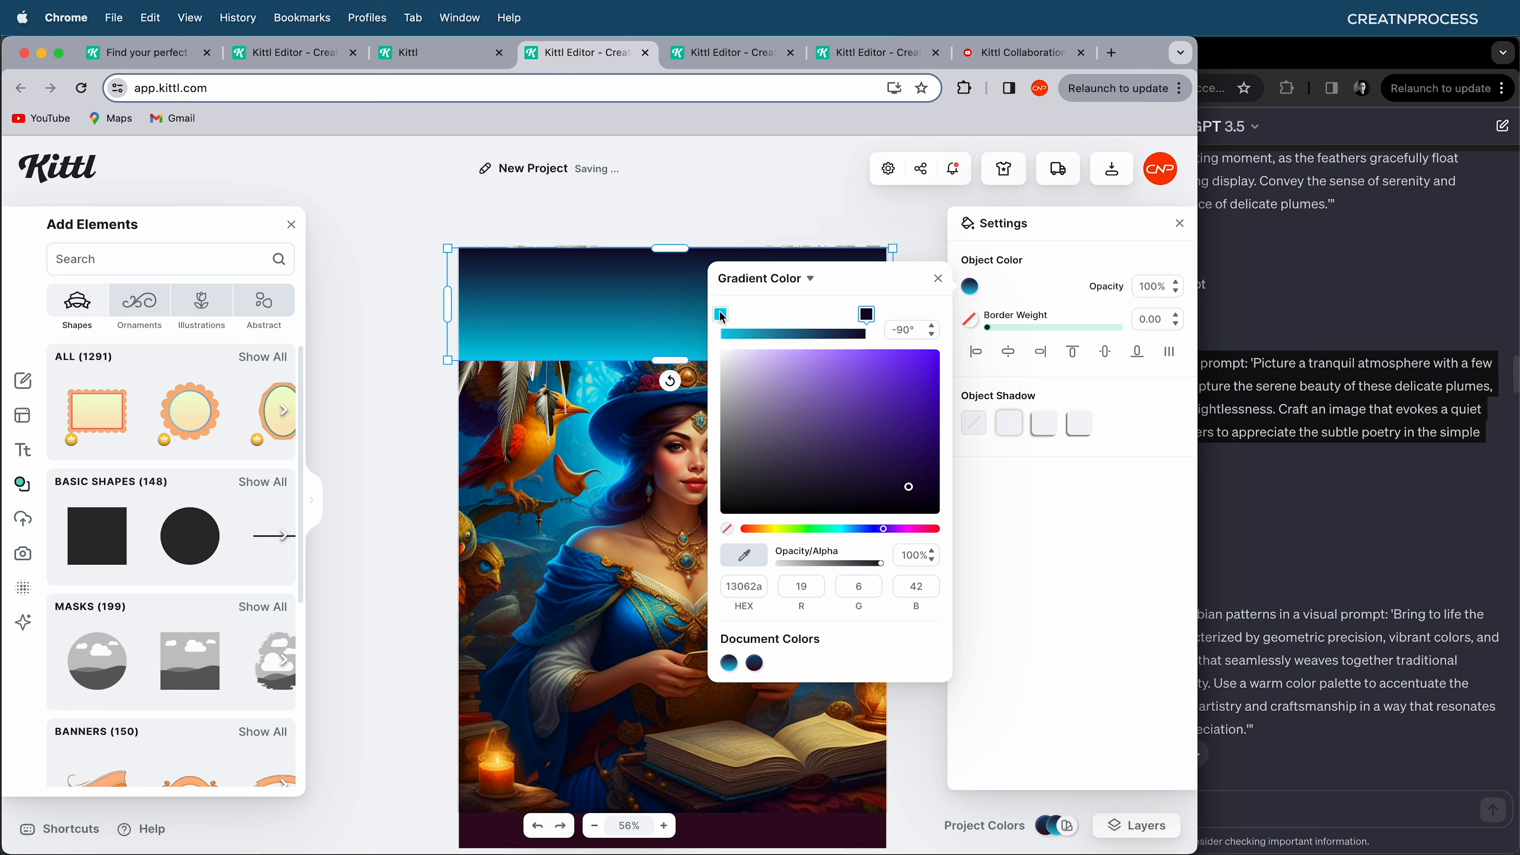
click(721, 314)
drag(880, 563, 775, 559)
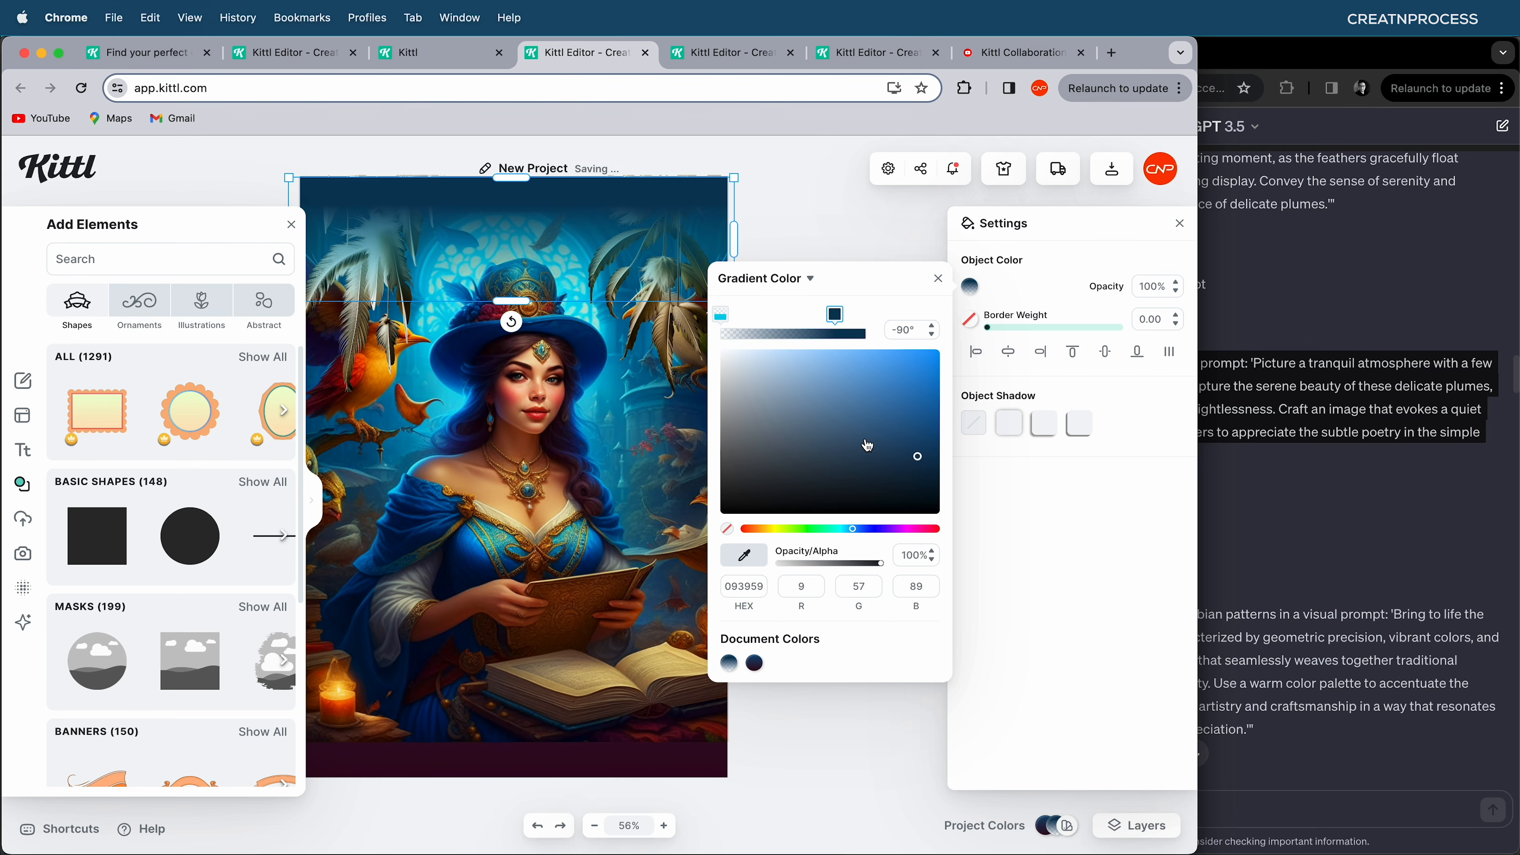
click(920, 456)
mouse_move(835, 314)
mouse_down()
mouse_move(868, 315)
mouse_move(826, 315)
mouse_up()
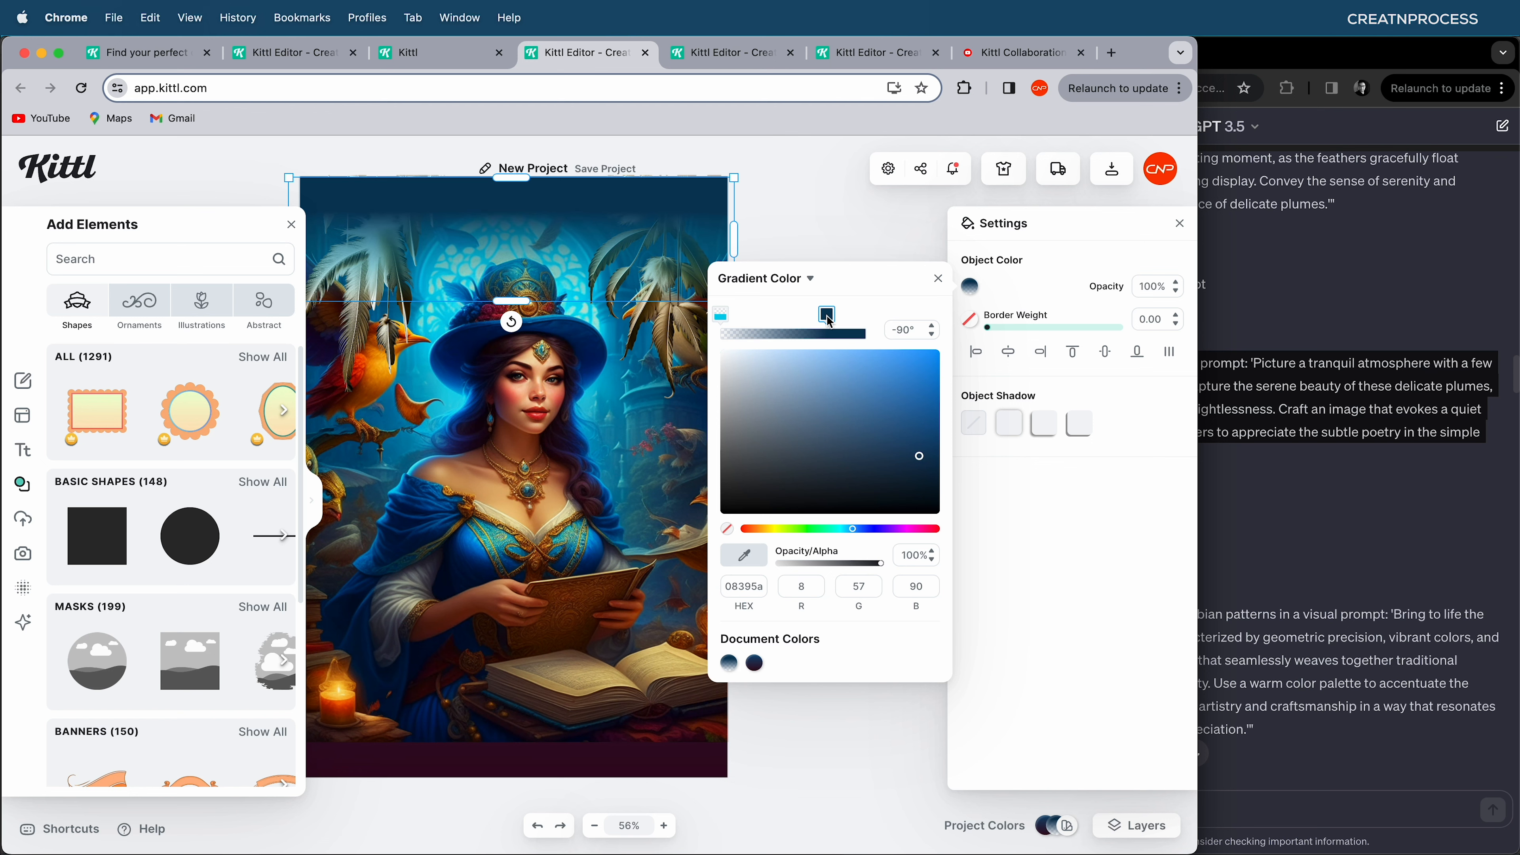
- Set the transparent first gradient stop to dark teal 105059, keeping it at the start of the gradient
drag(721, 315, 784, 315)
click(722, 355)
drag(723, 359, 899, 456)
drag(785, 314, 722, 314)
click(795, 230)
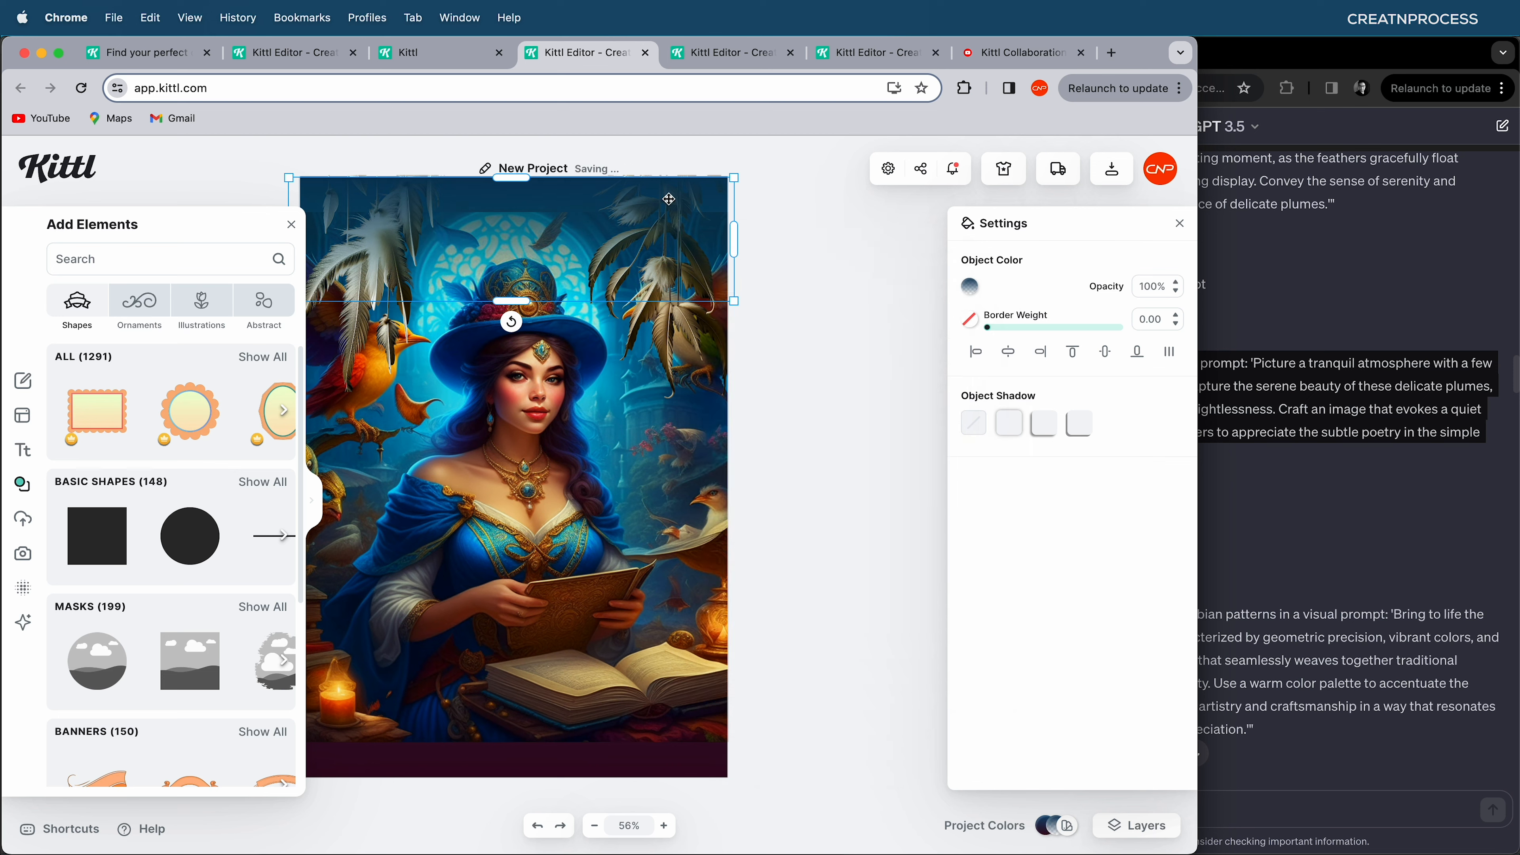
- Make the gradient rectangle taller and reposition it so its dark end covers the artboard's upper edge
drag(675, 212, 684, 233)
drag(534, 197, 543, 142)
click(868, 314)
drag(580, 209, 580, 249)
- Bring both feather cutouts to the front, above the gradient rectangle
click(349, 376)
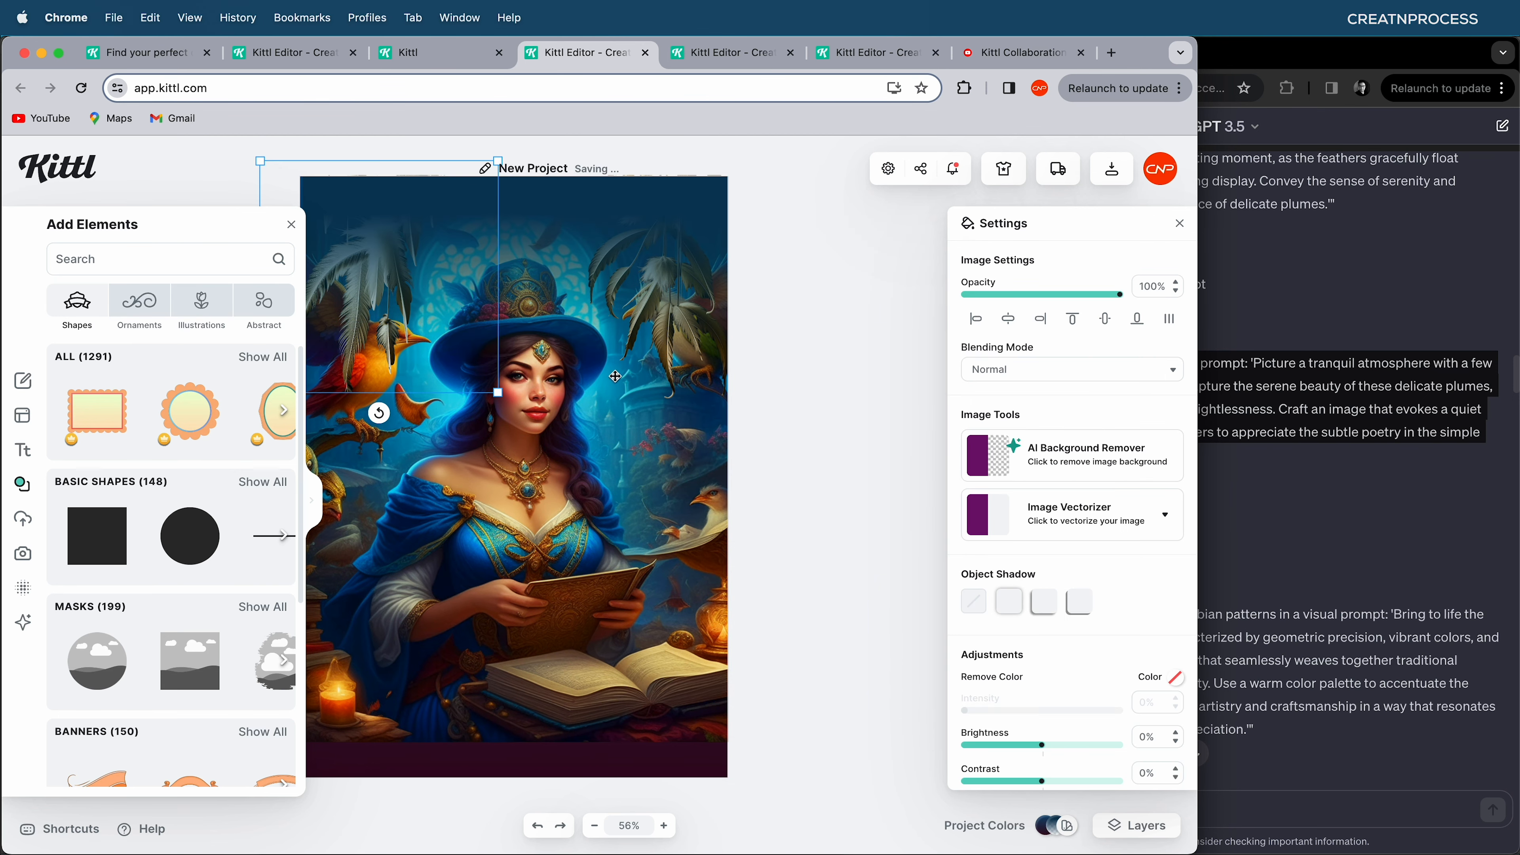
click(679, 387)
right_click(679, 387)
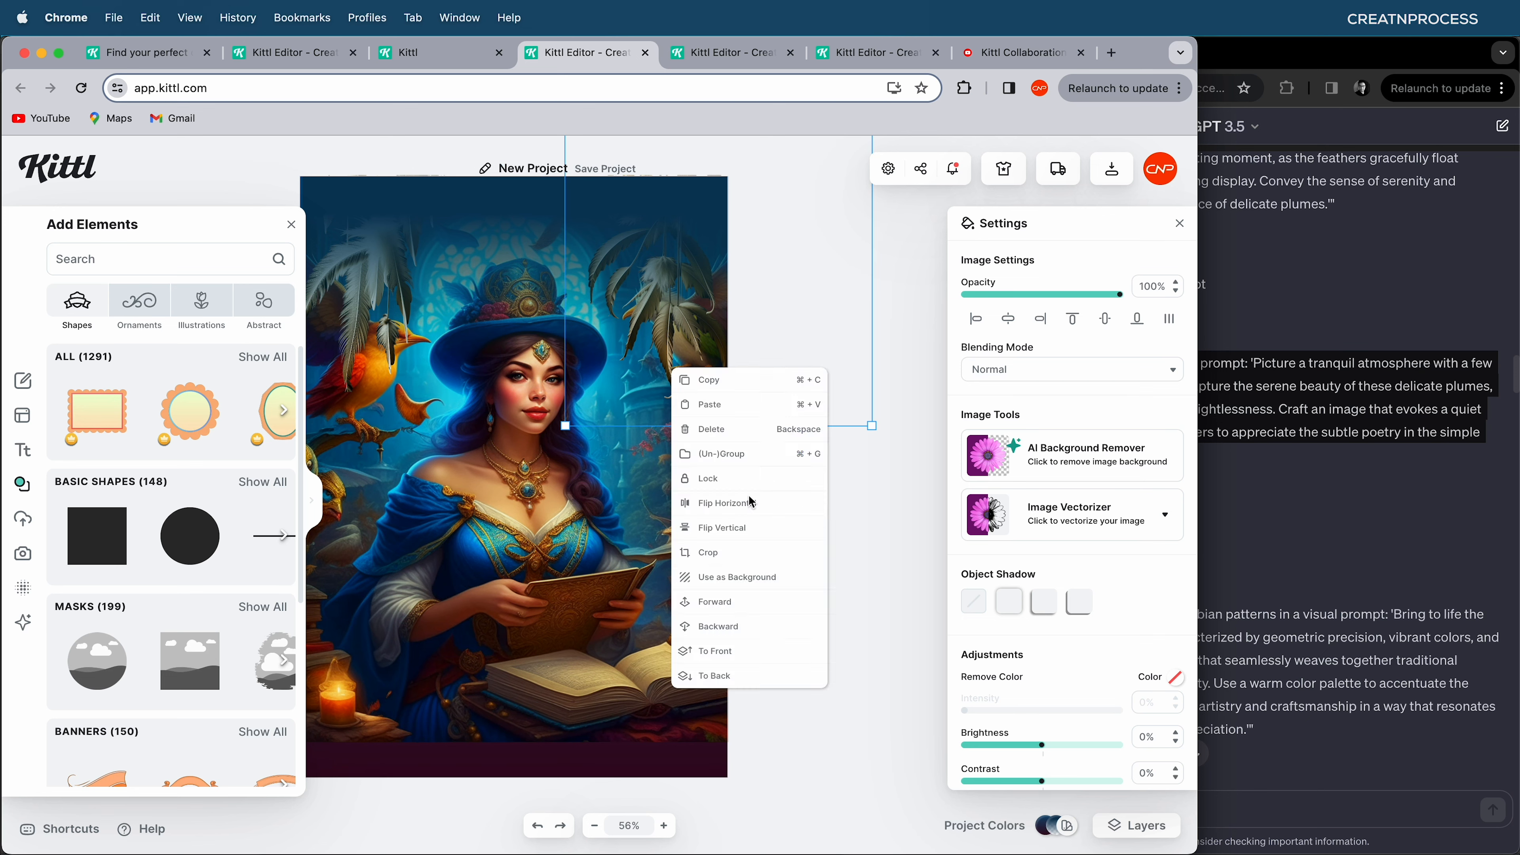
click(753, 649)
click(350, 379)
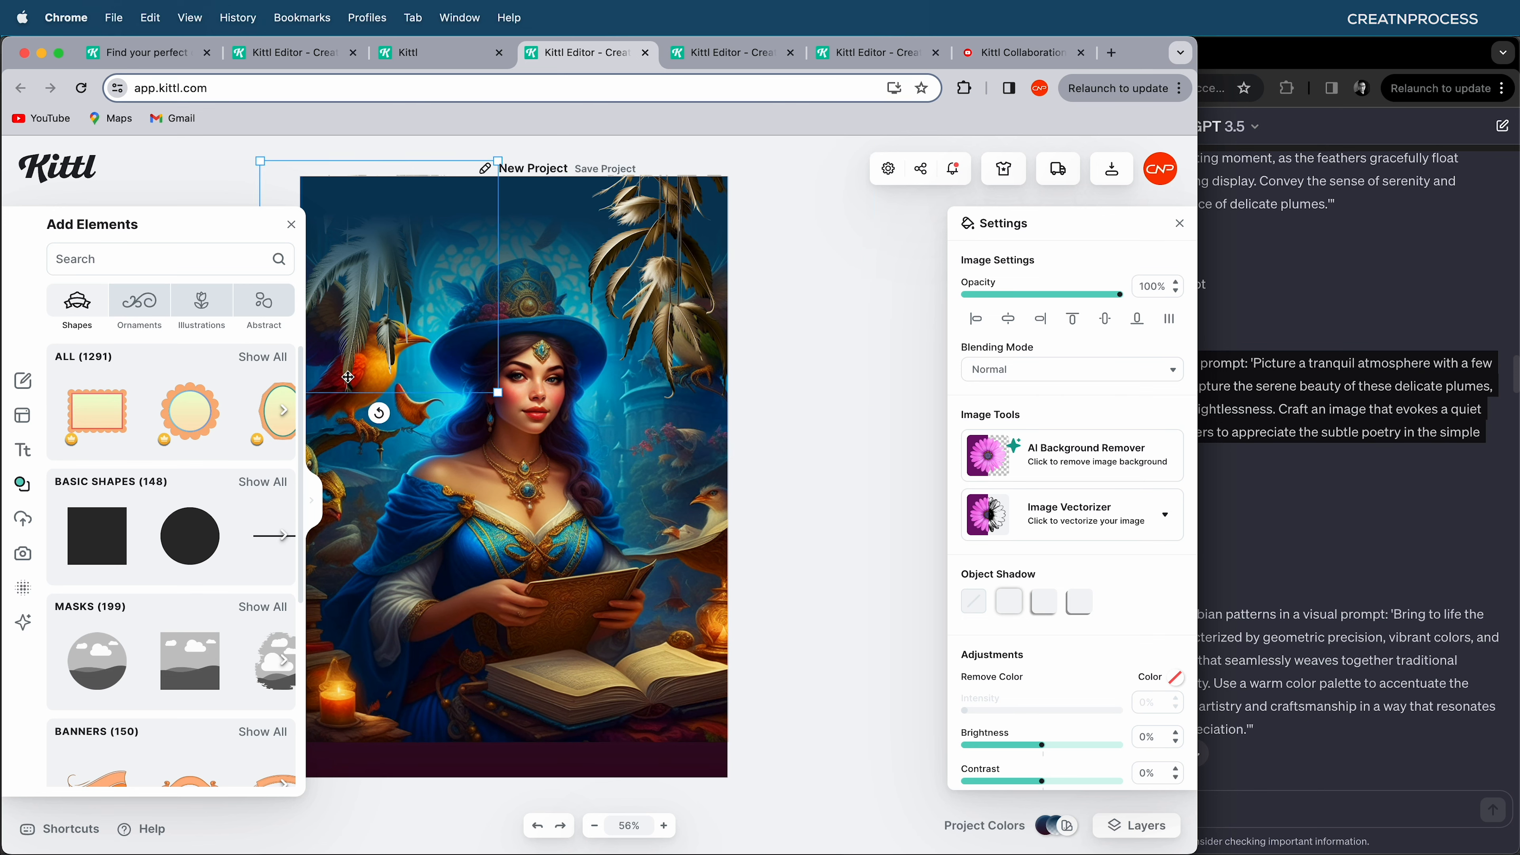
right_click(350, 378)
click(468, 672)
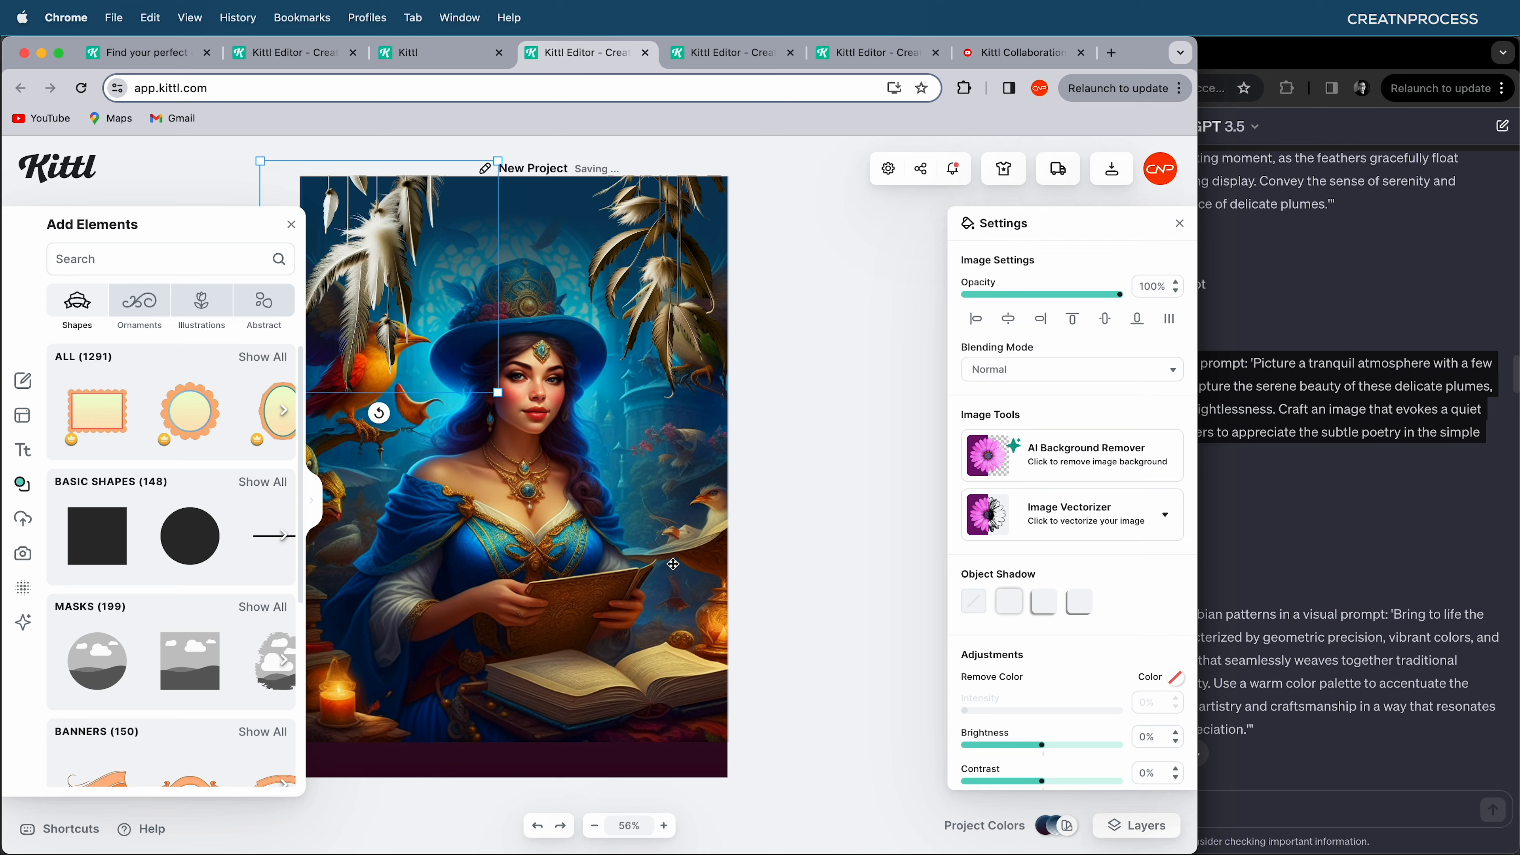
- Place a copy of the gradient rectangle along the artboard's lower edge, turned upside down and reduced in height
click(584, 201)
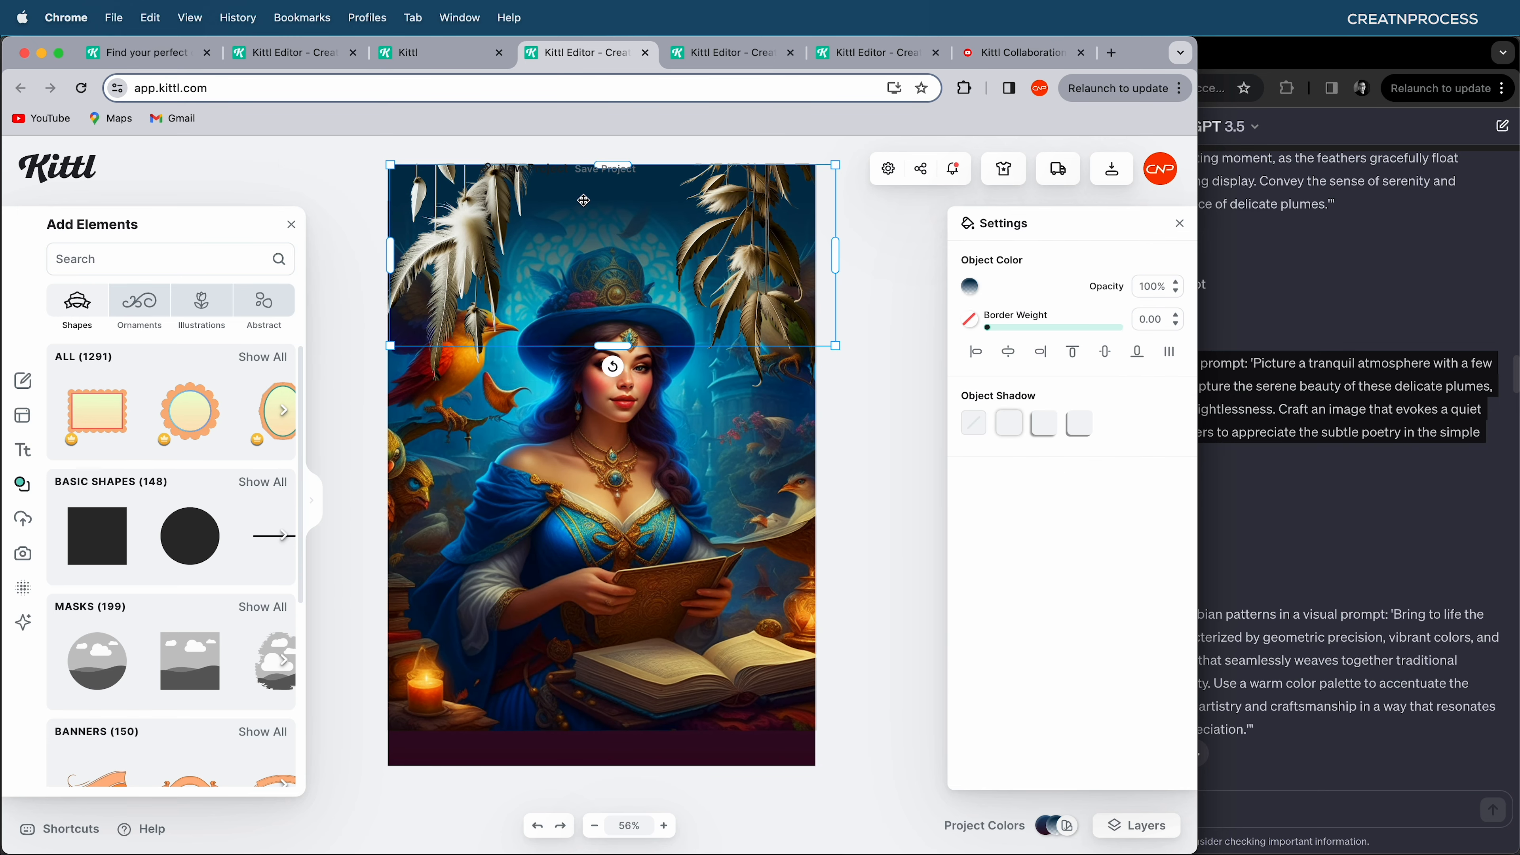
drag(584, 200, 567, 624)
drag(598, 790, 616, 557)
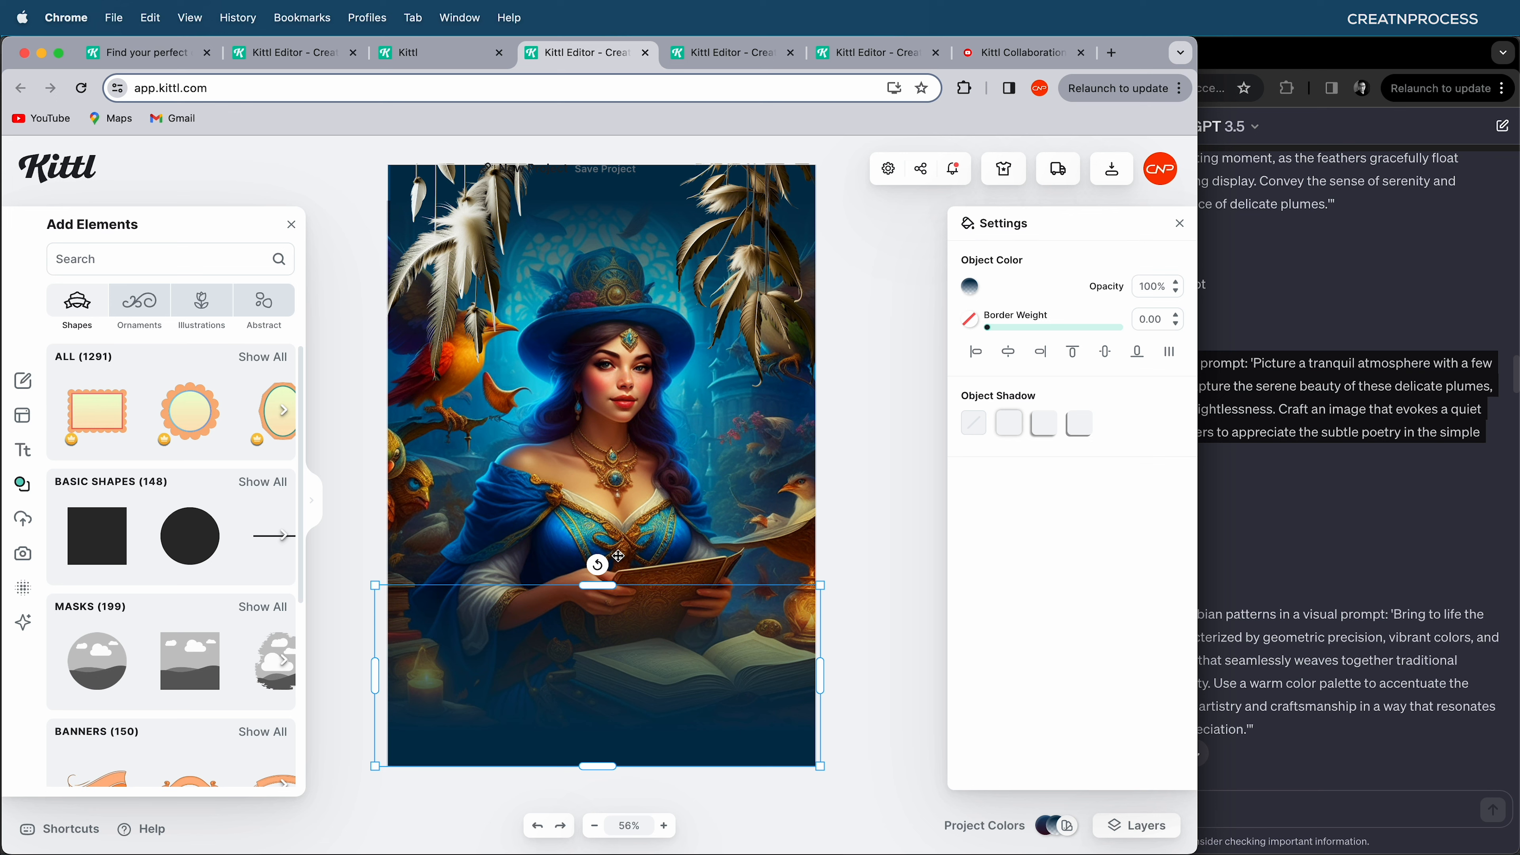
drag(651, 721, 646, 734)
drag(610, 592, 619, 643)
- Recolor the lower rectangle's gradient, with the transparent first stop at 591b10 and the second stop at near-black maroon 150009
click(971, 286)
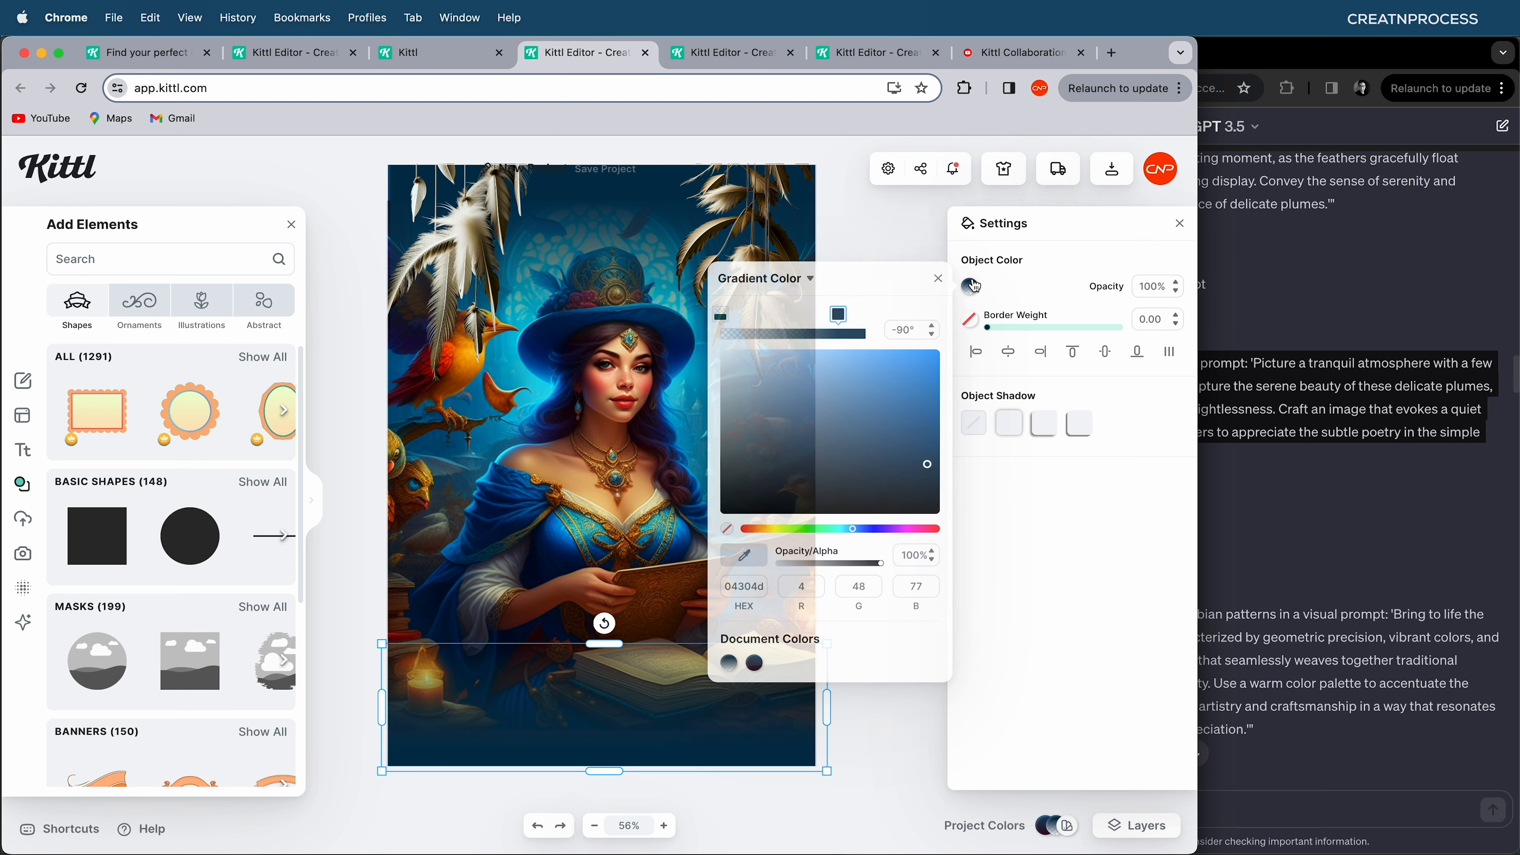
click(723, 318)
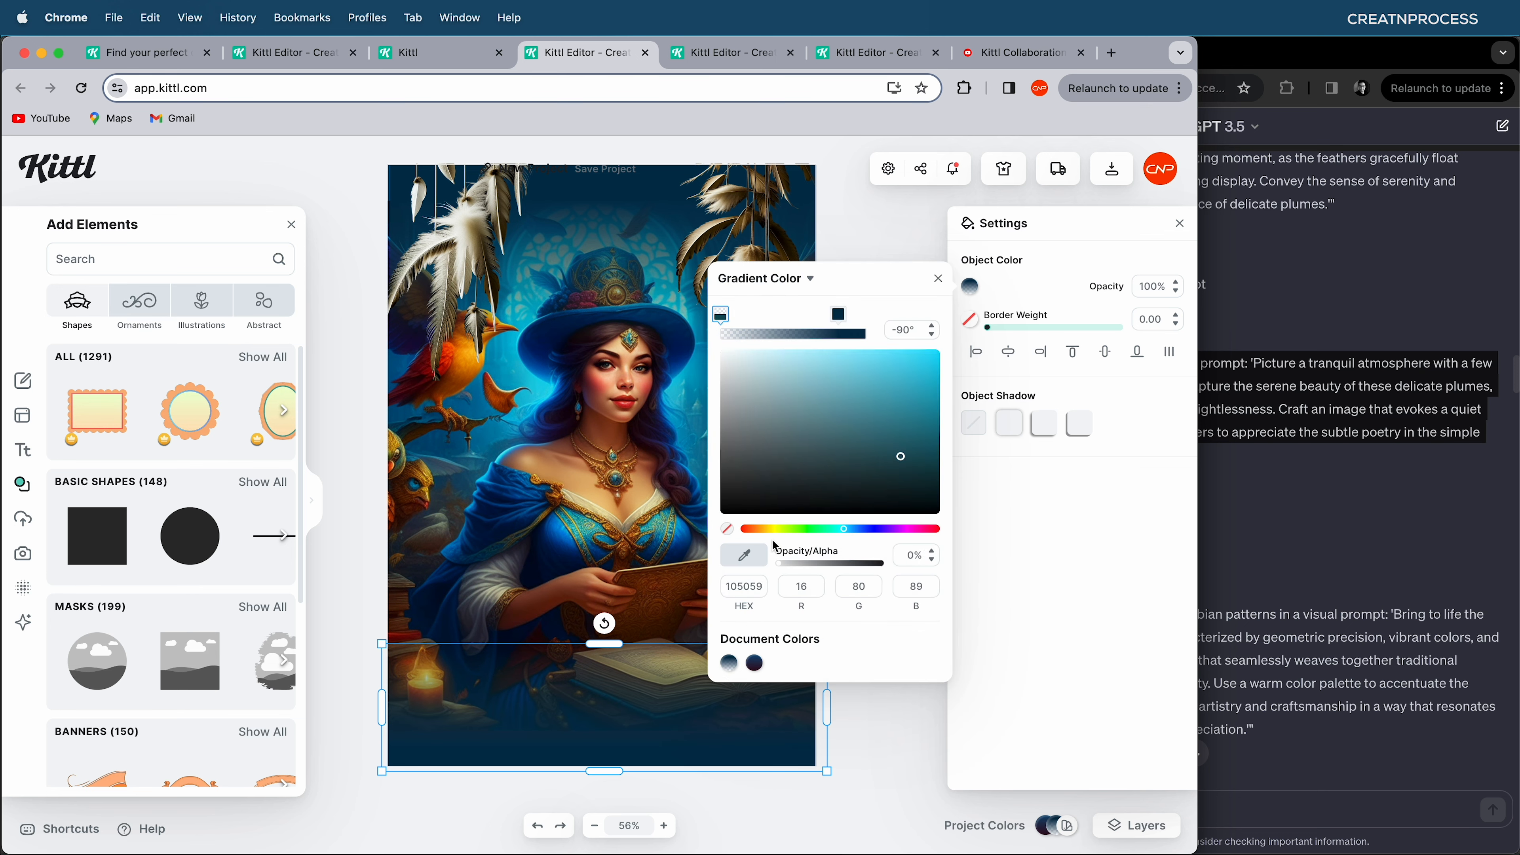
drag(865, 531, 752, 530)
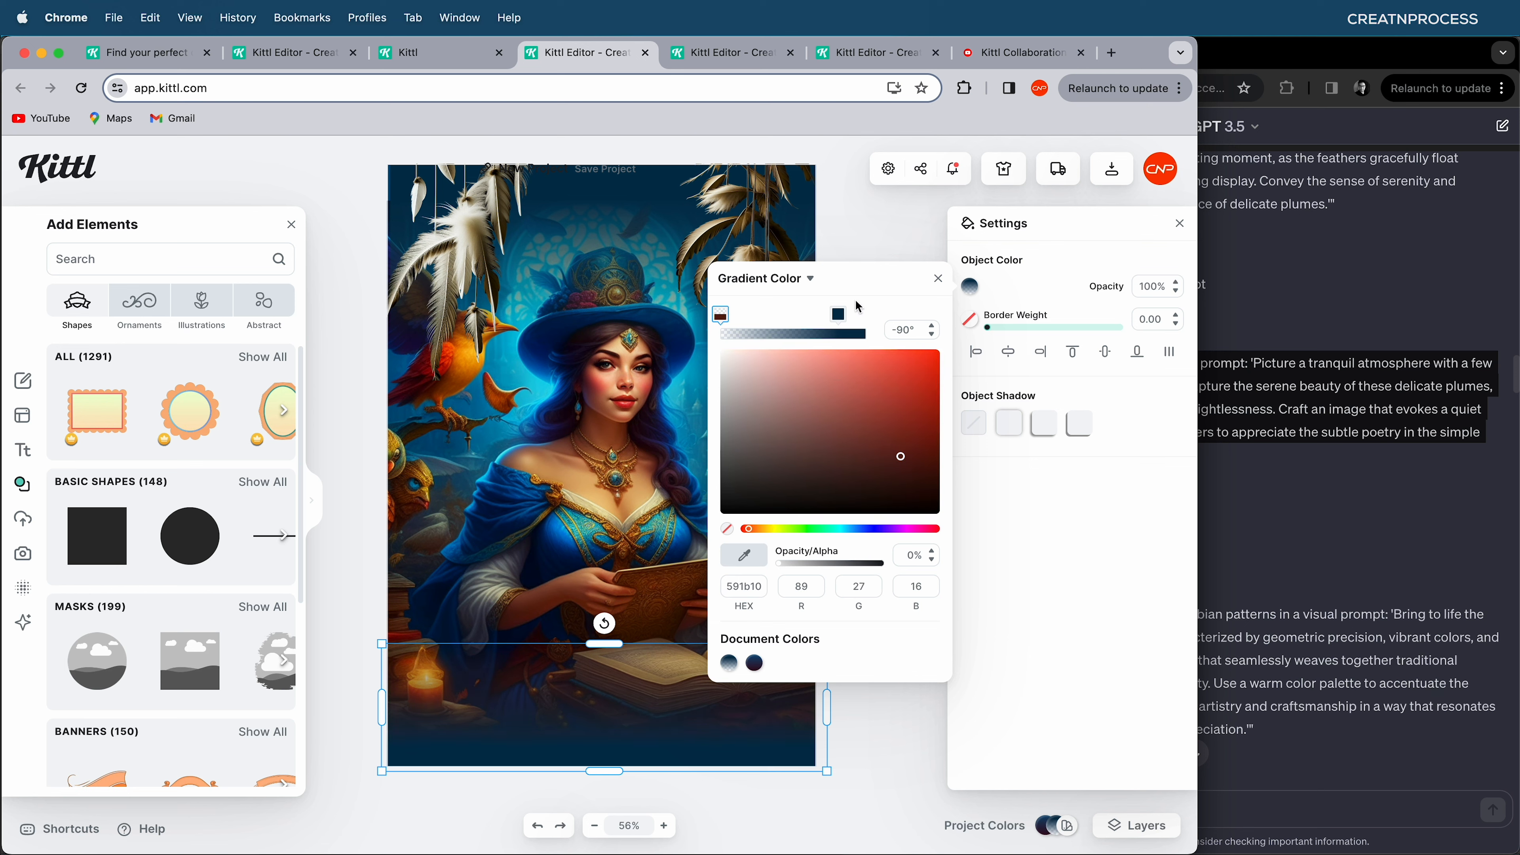
click(840, 315)
drag(857, 533, 928, 535)
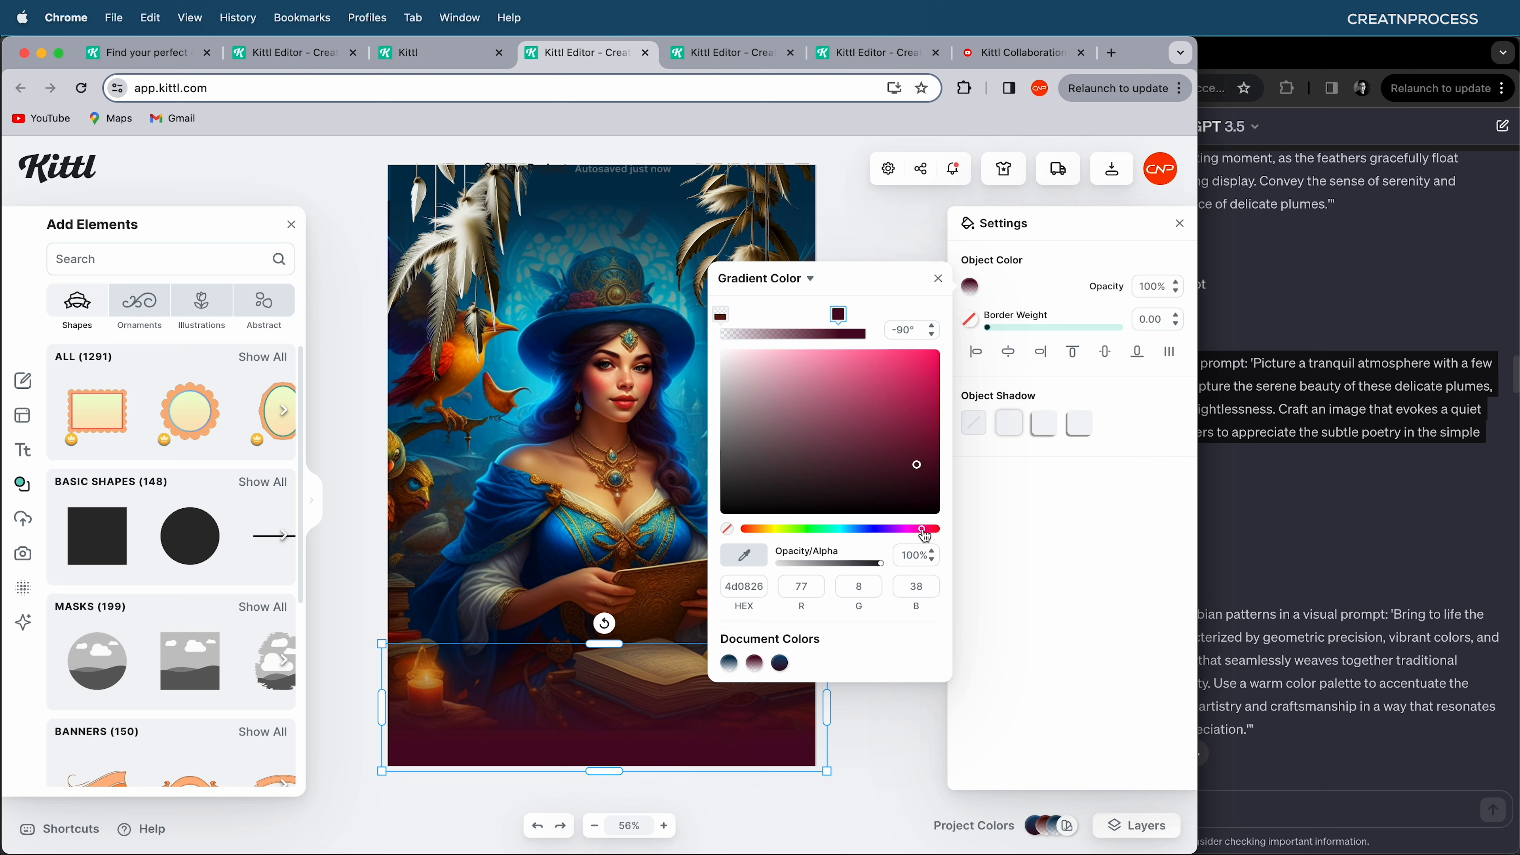
drag(932, 486, 938, 493)
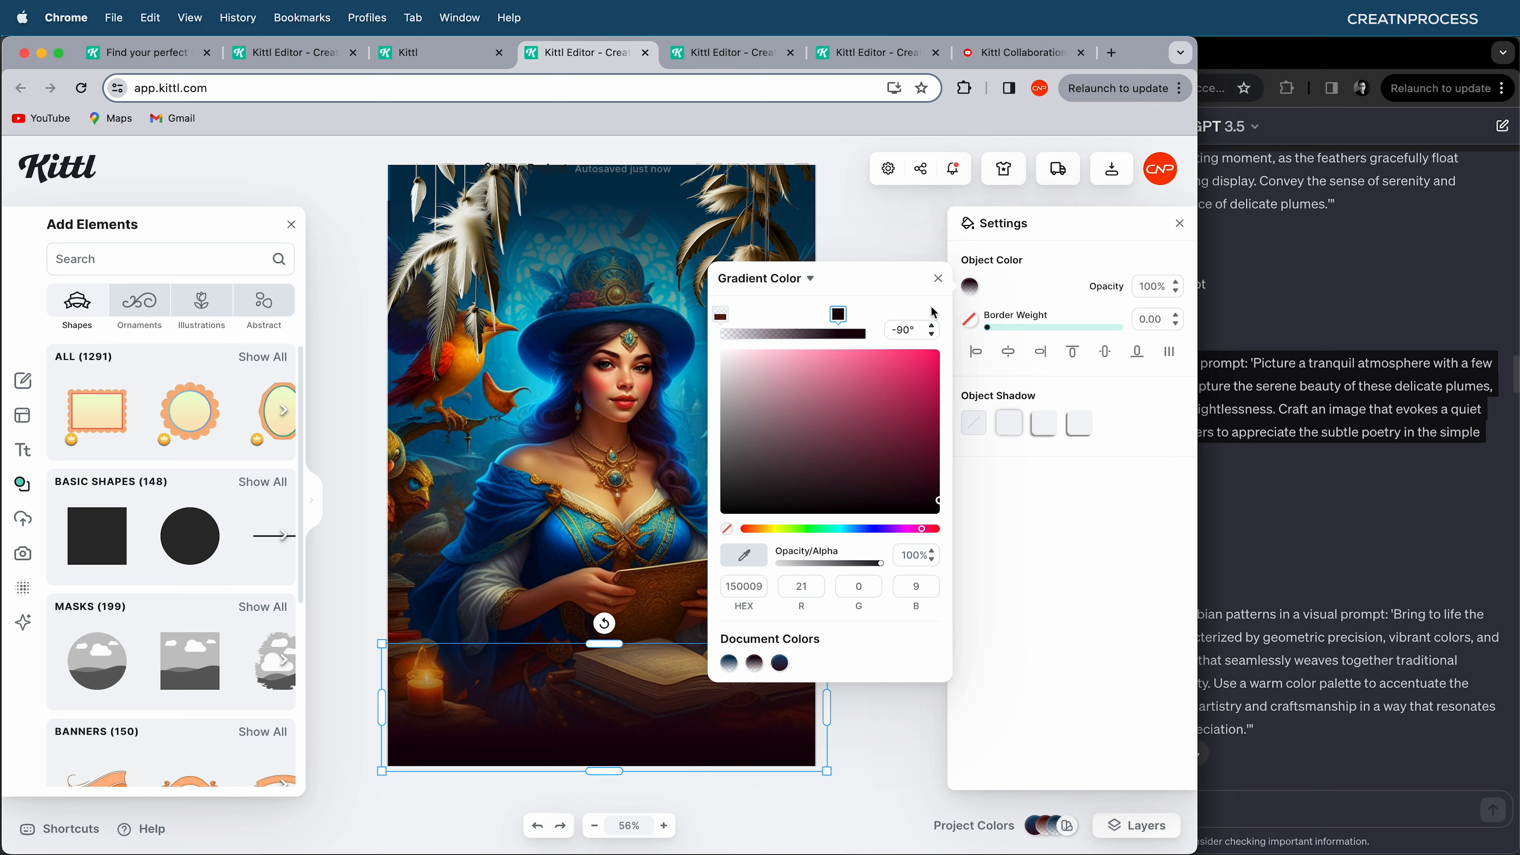
click(938, 279)
- Blur the feather cutout in the artboard's upper-right corner by 15% and the one in the upper-left corner by 20%
scroll(629, 429, down, 3)
scroll(628, 443, up, 2)
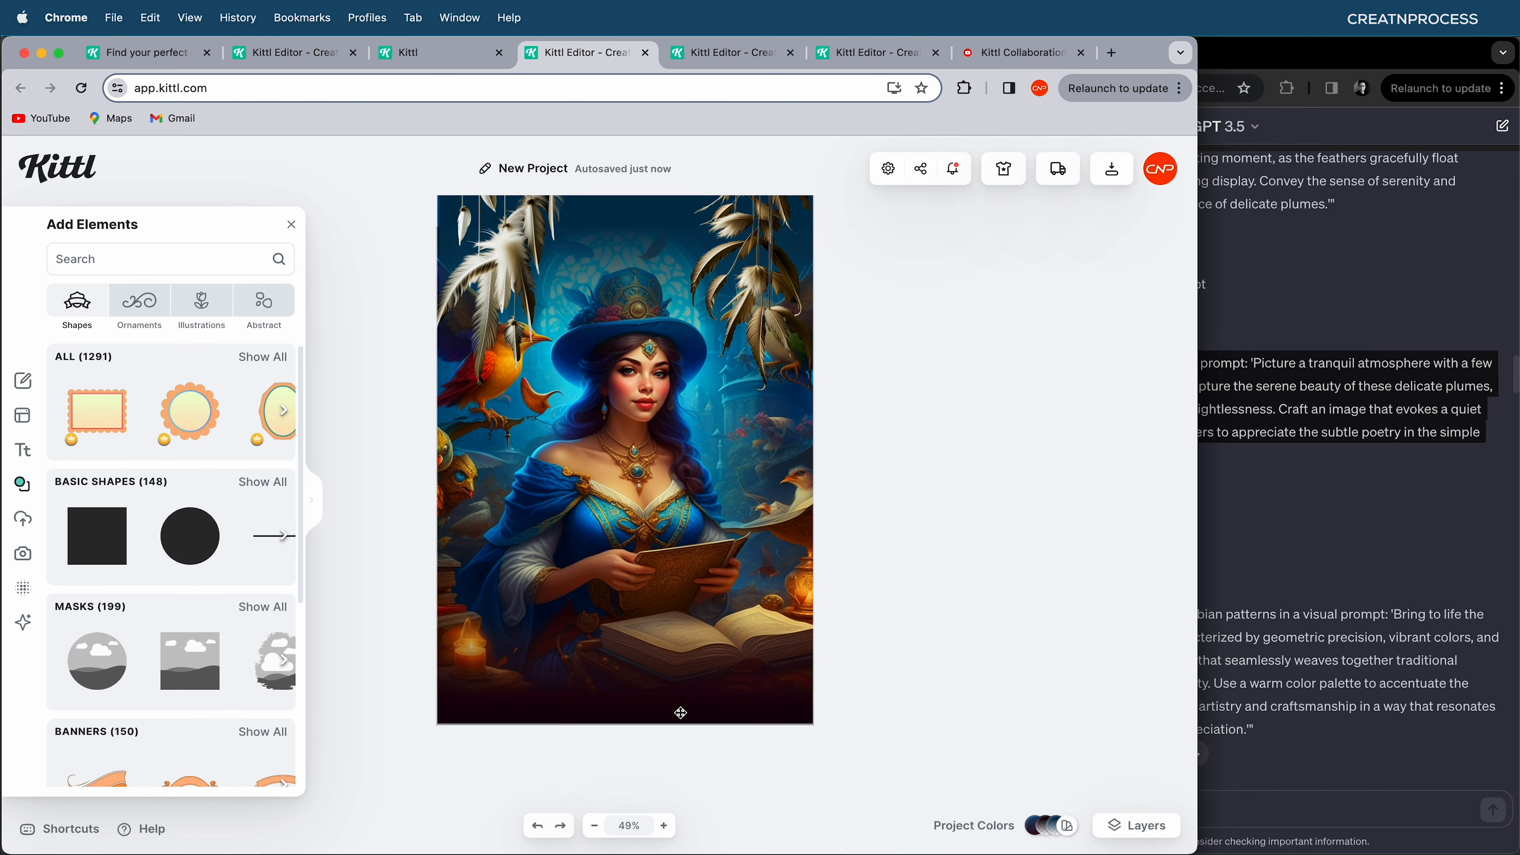
scroll(680, 713, up, 2)
click(477, 378)
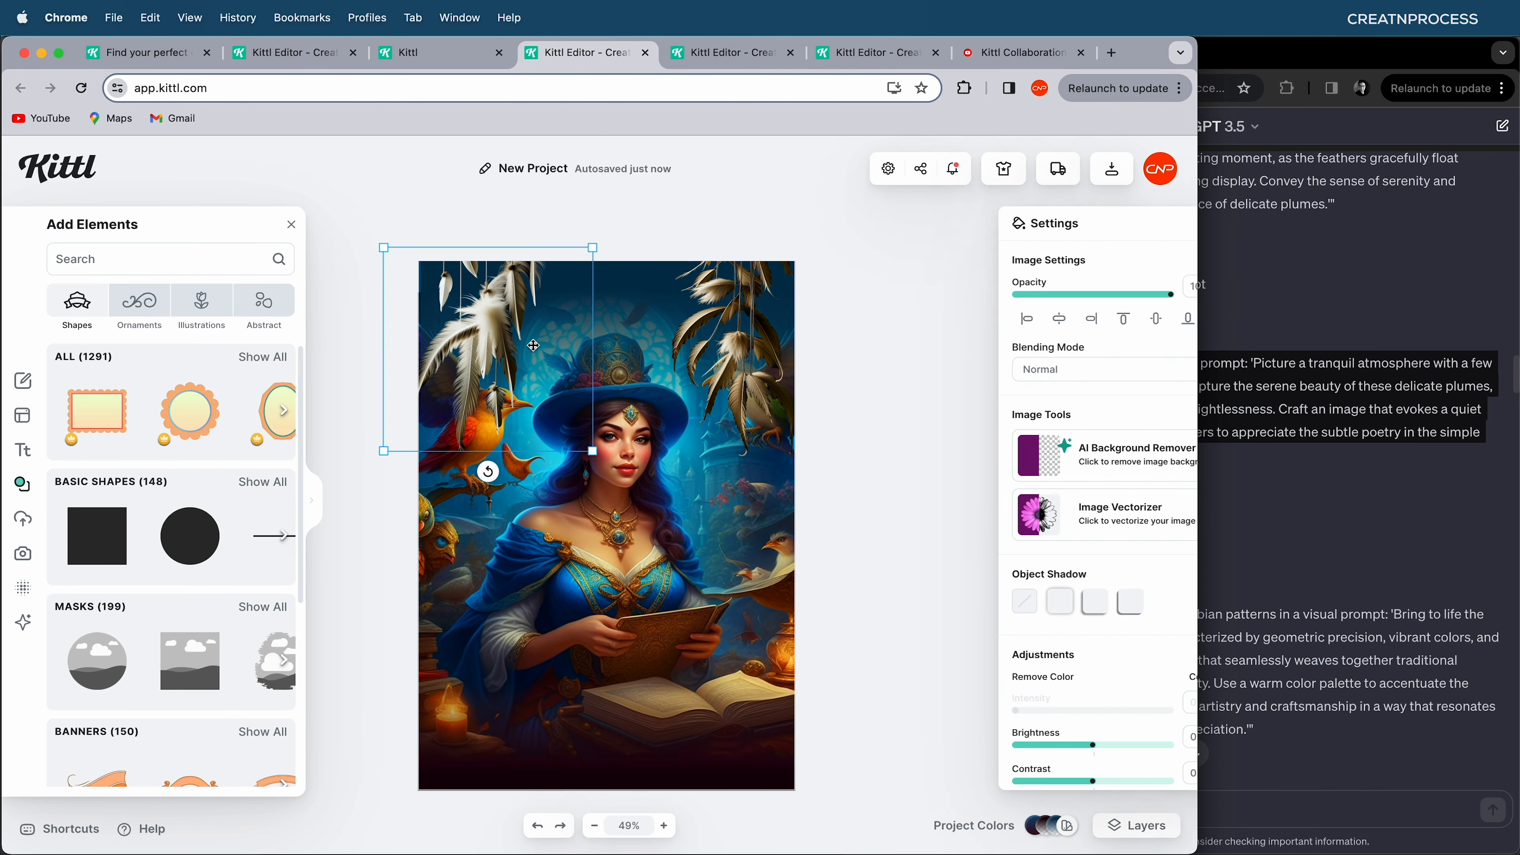
click(759, 398)
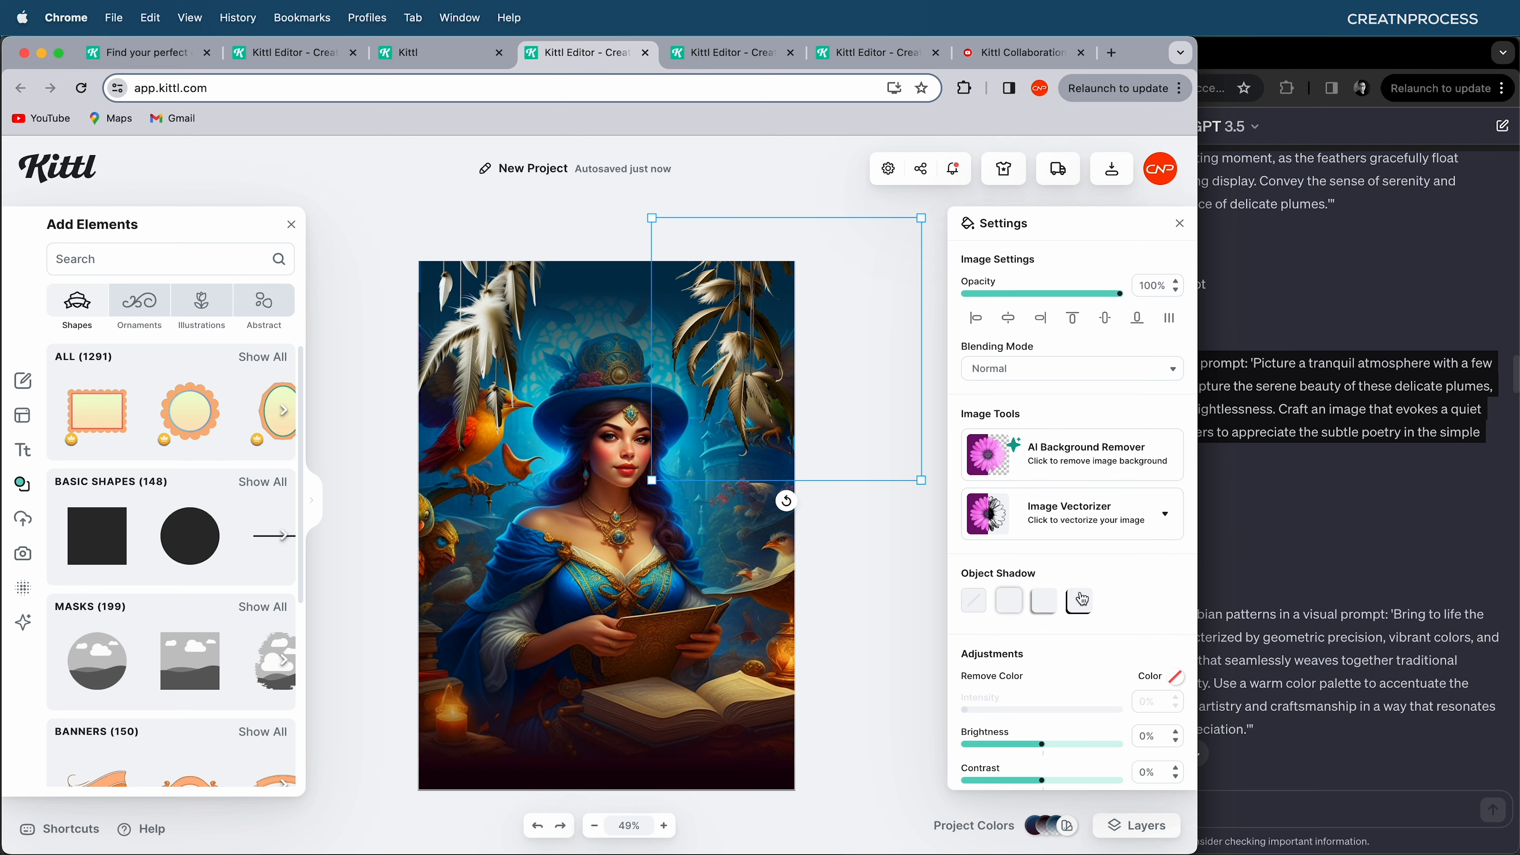
scroll(1082, 599, down, 3)
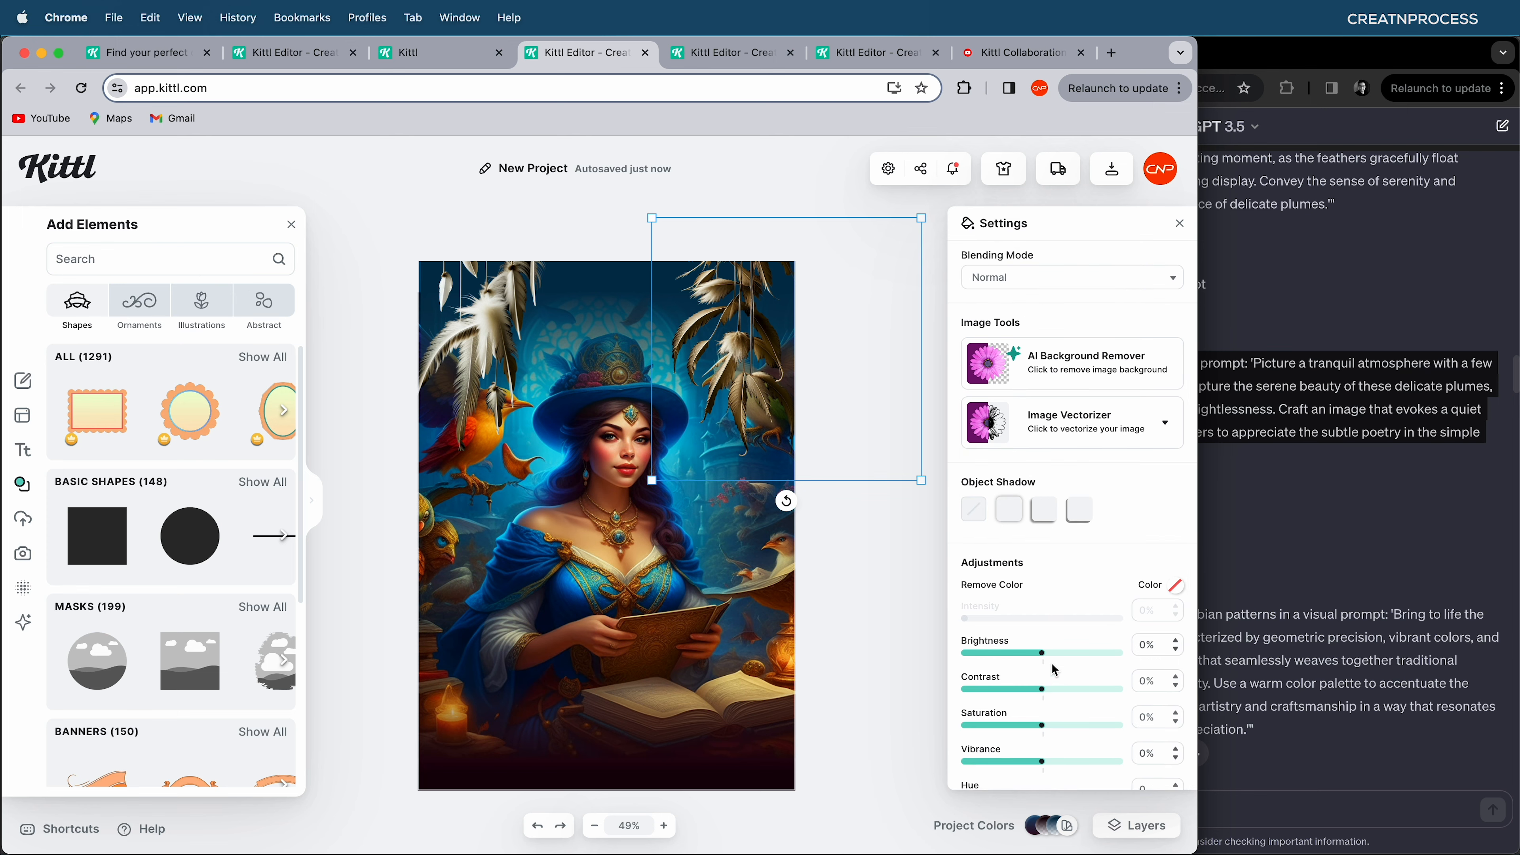
scroll(1055, 669, down, 5)
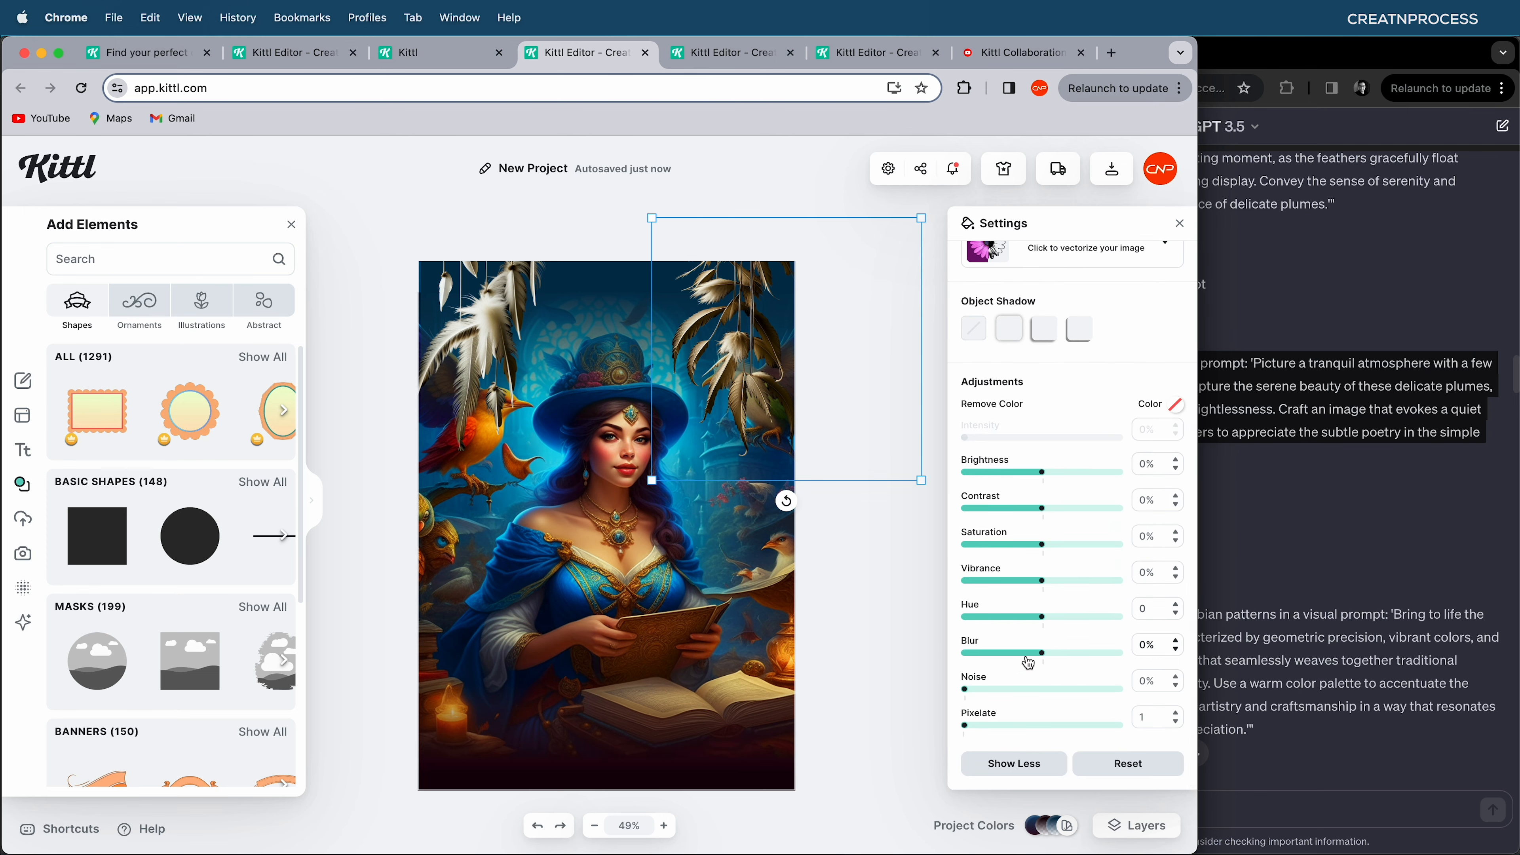
drag(1051, 661, 1057, 660)
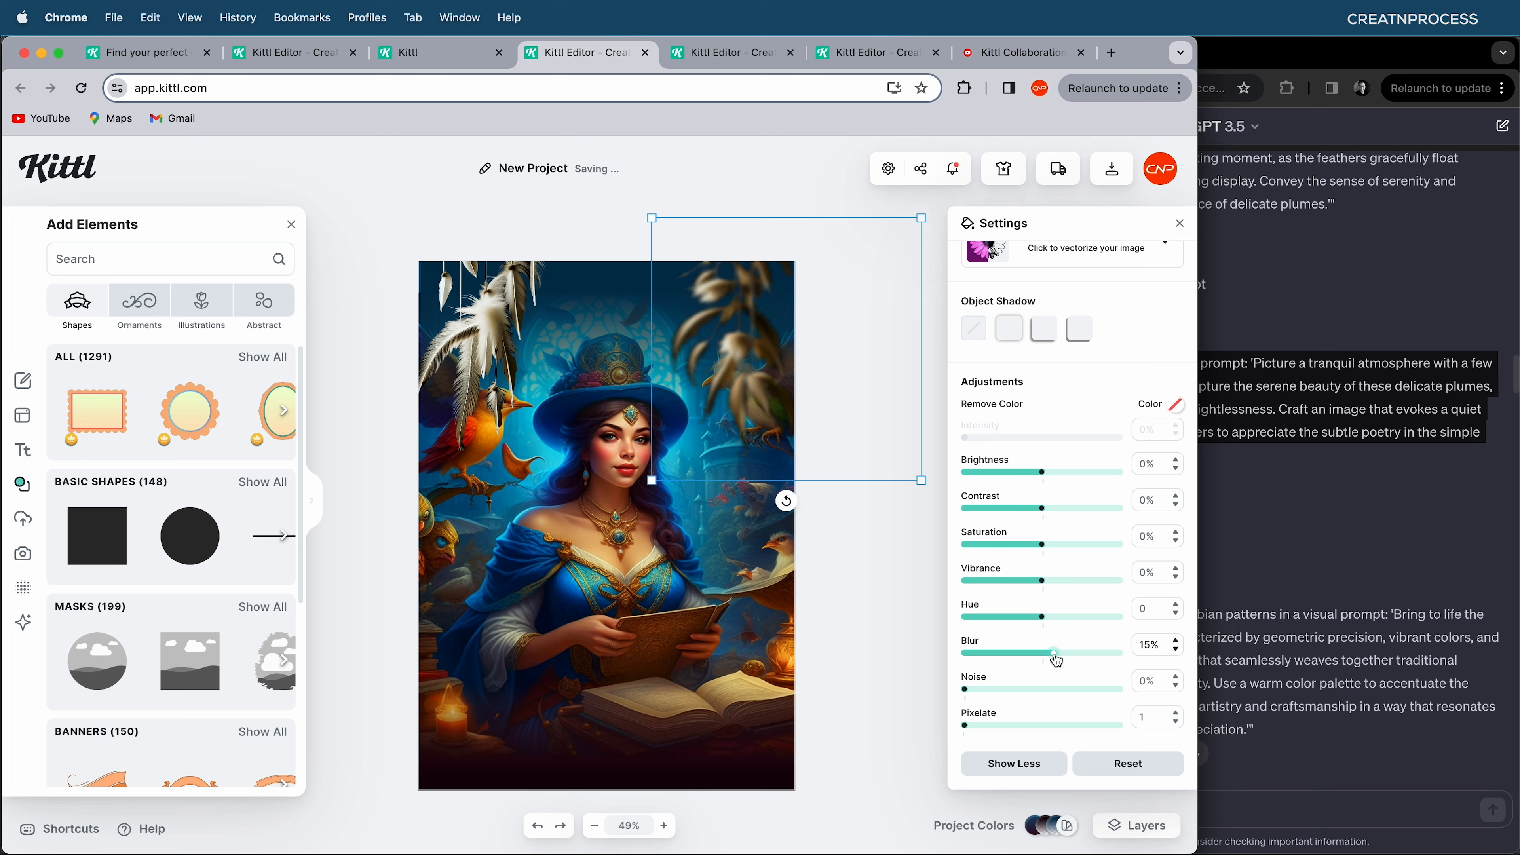
click(449, 389)
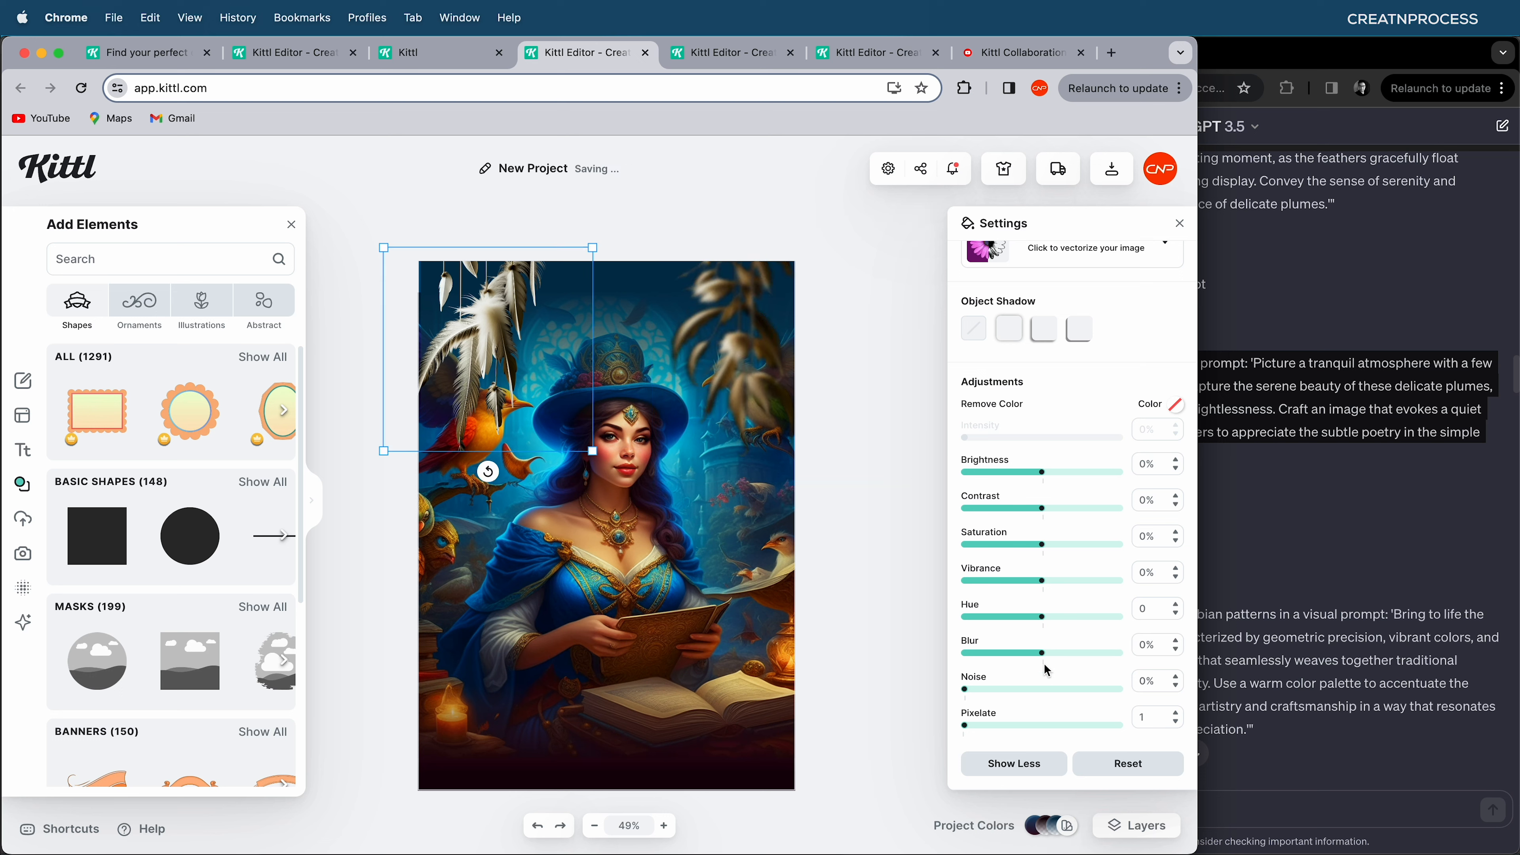
drag(1048, 658, 1065, 658)
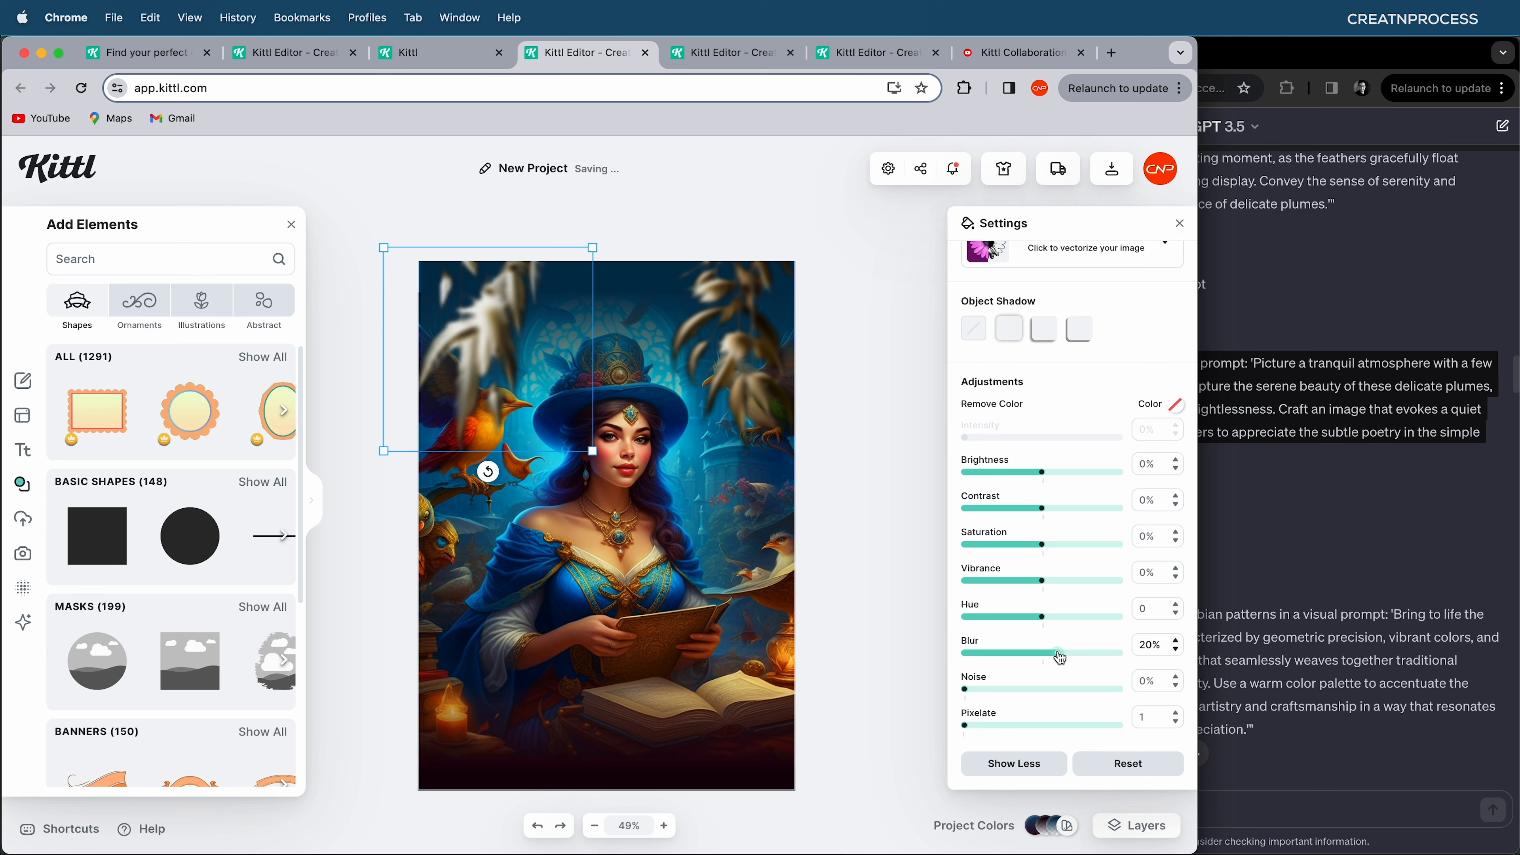
- Set the hue of the upper-left feather cutout to 75 and shift the upper-right cutout's hue toward a matching cool blue-green
drag(1050, 618, 1102, 623)
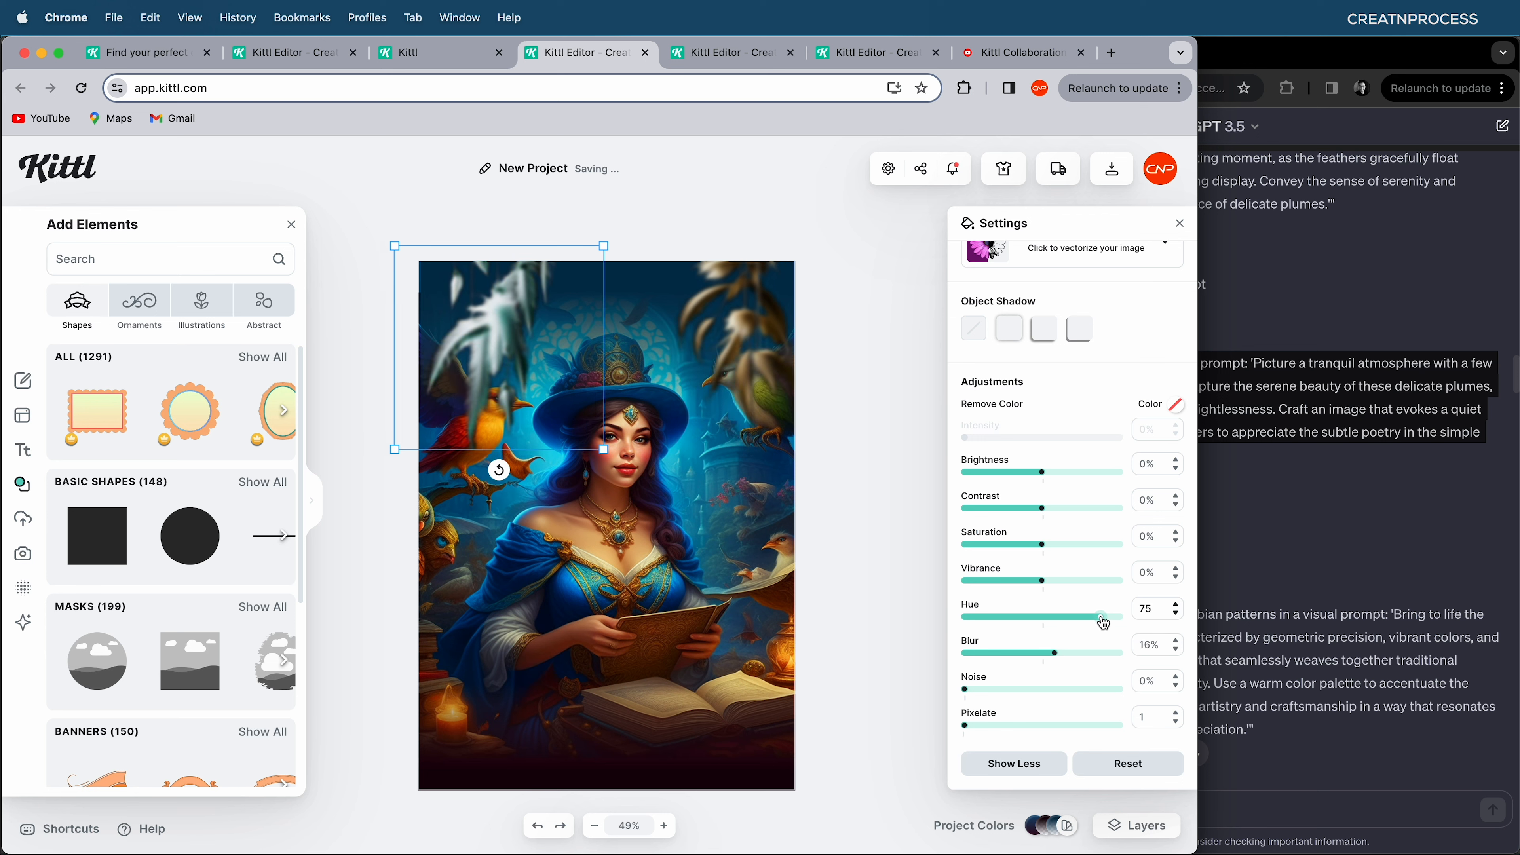
click(750, 378)
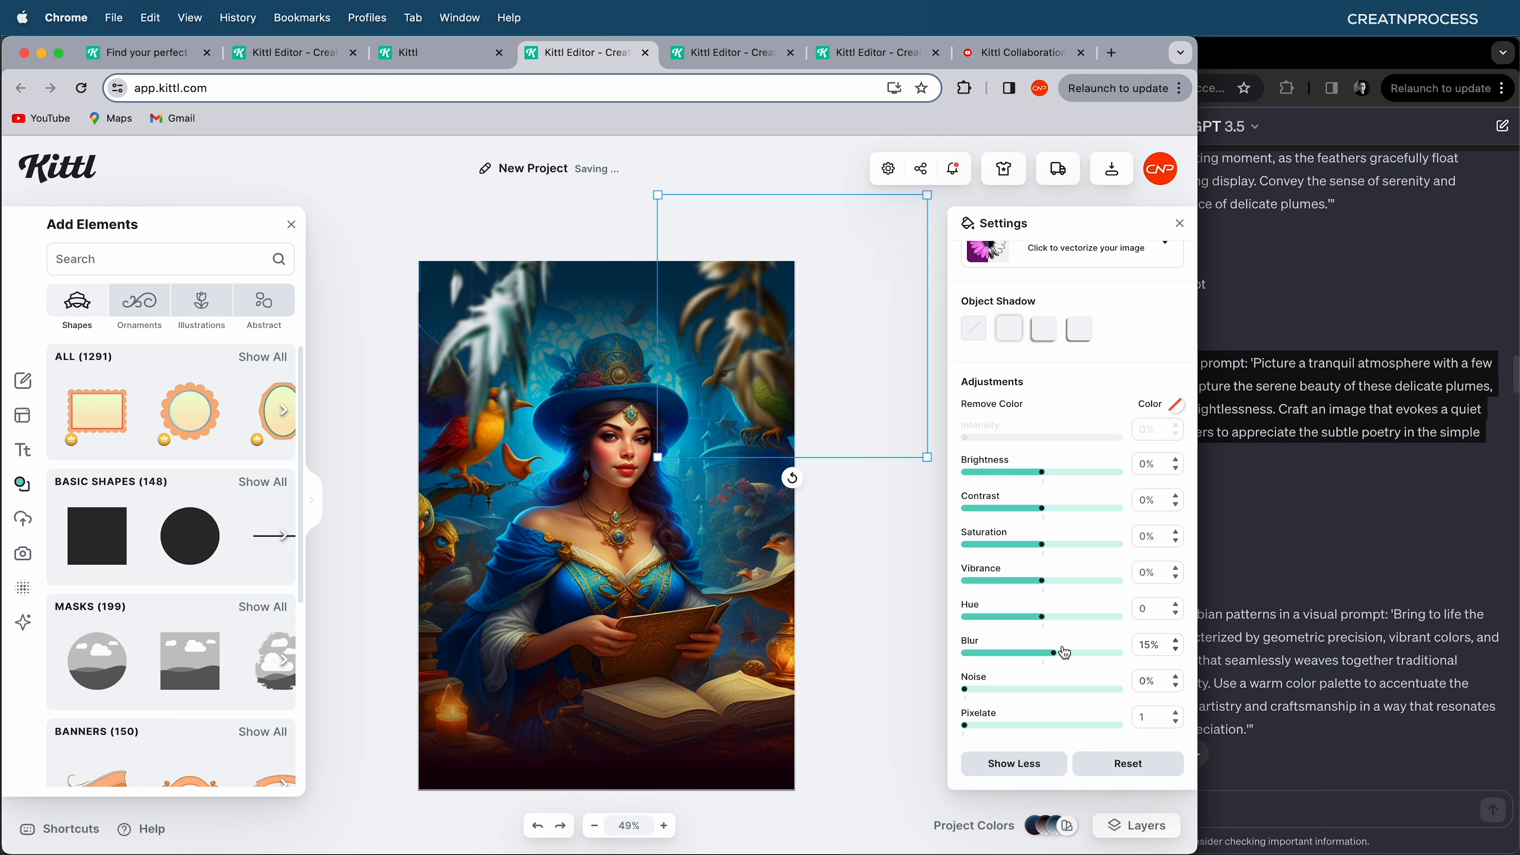
drag(1039, 622, 1107, 623)
scroll(848, 614, down, 2)
click(815, 693)
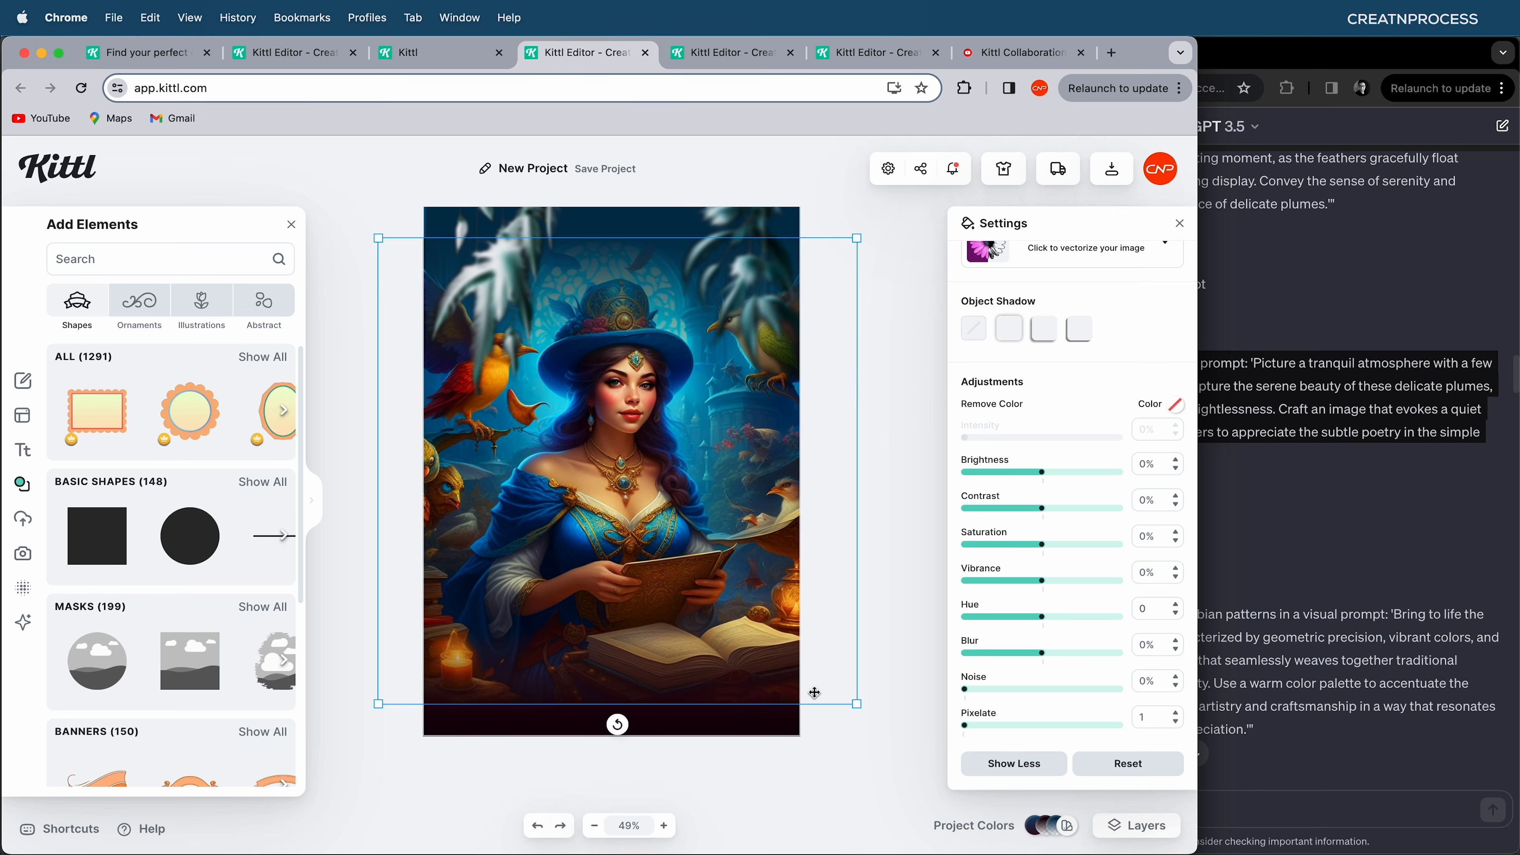
- Insert the Wild Adventures title template from the ready-made text titles
click(22, 449)
click(261, 639)
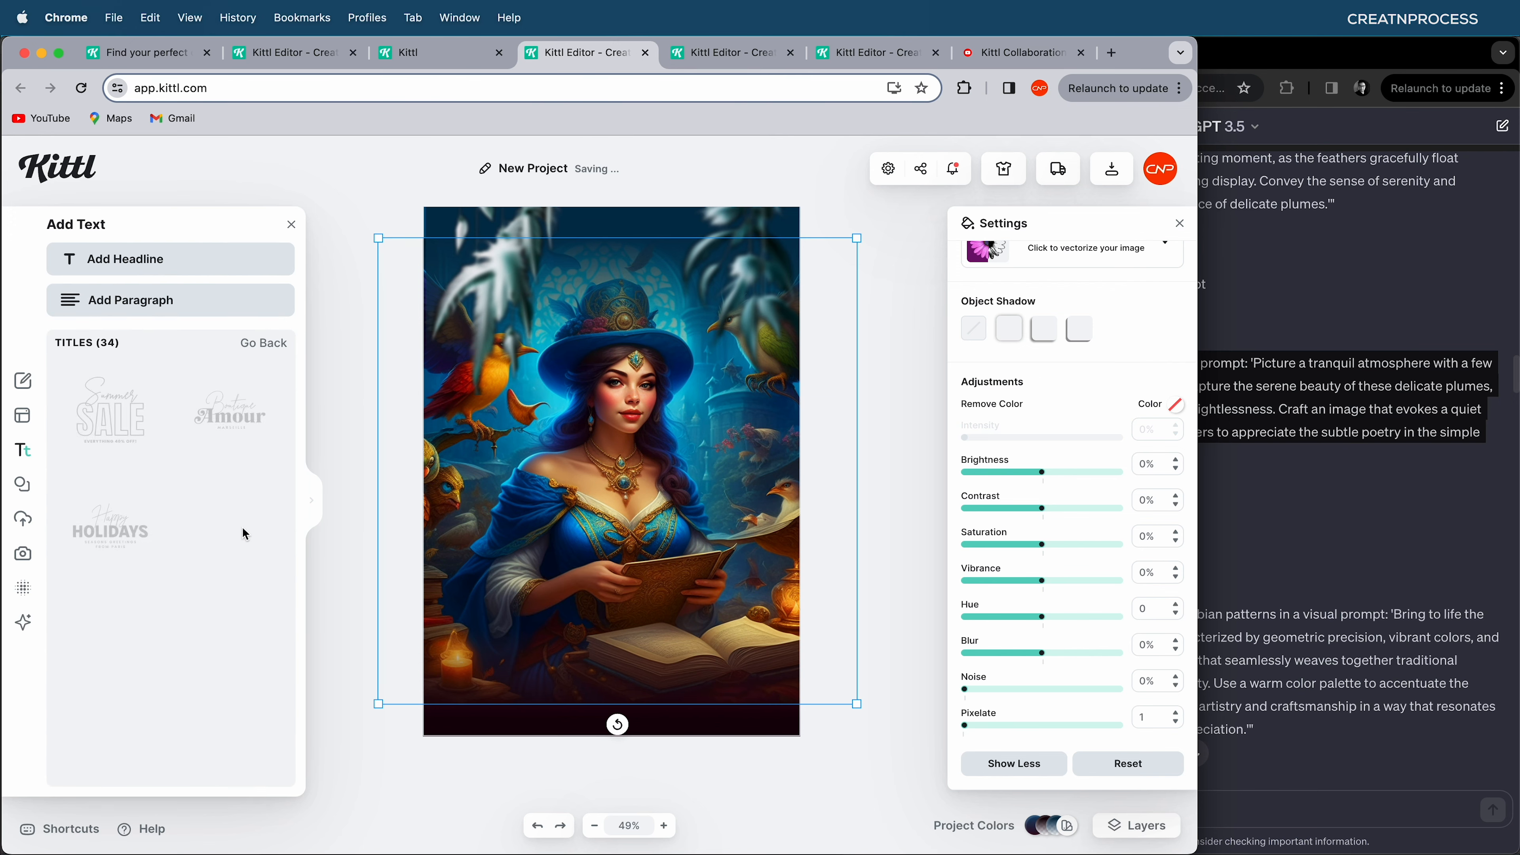
scroll(244, 532, down, 3)
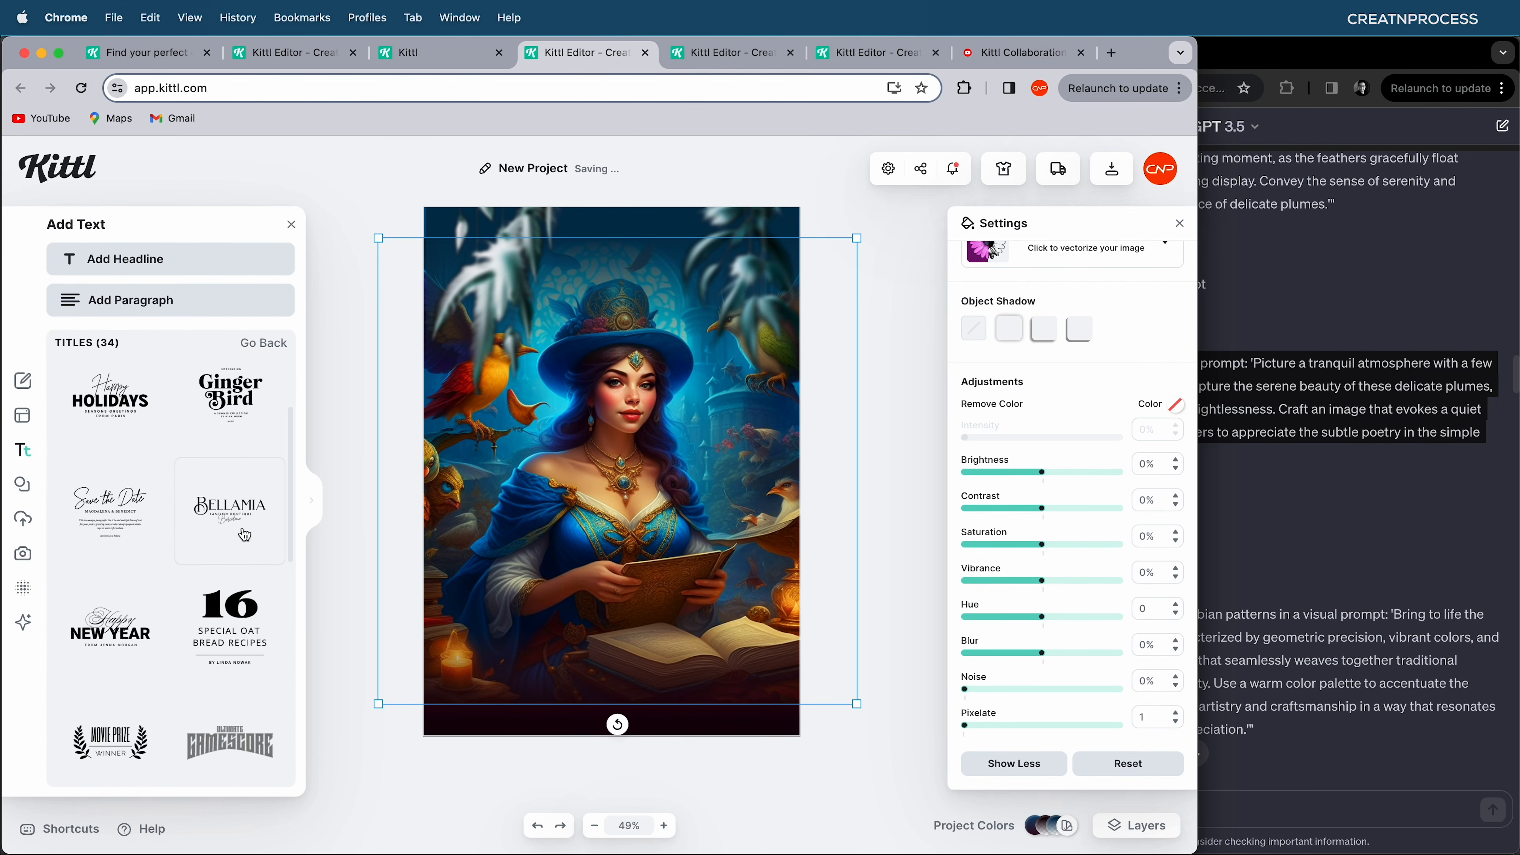
scroll(244, 533, down, 10)
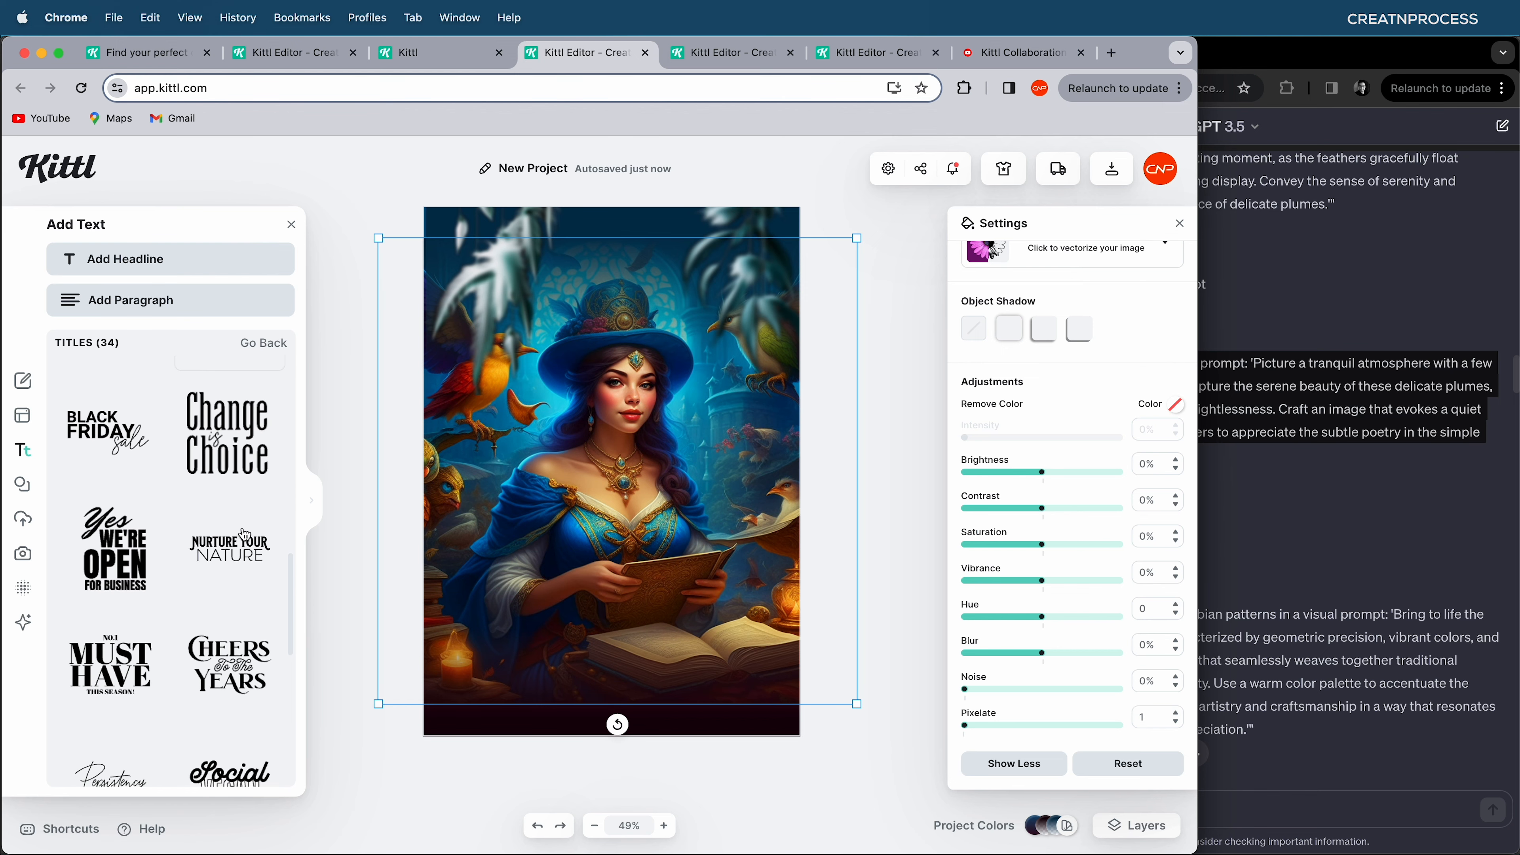
scroll(244, 533, down, 8)
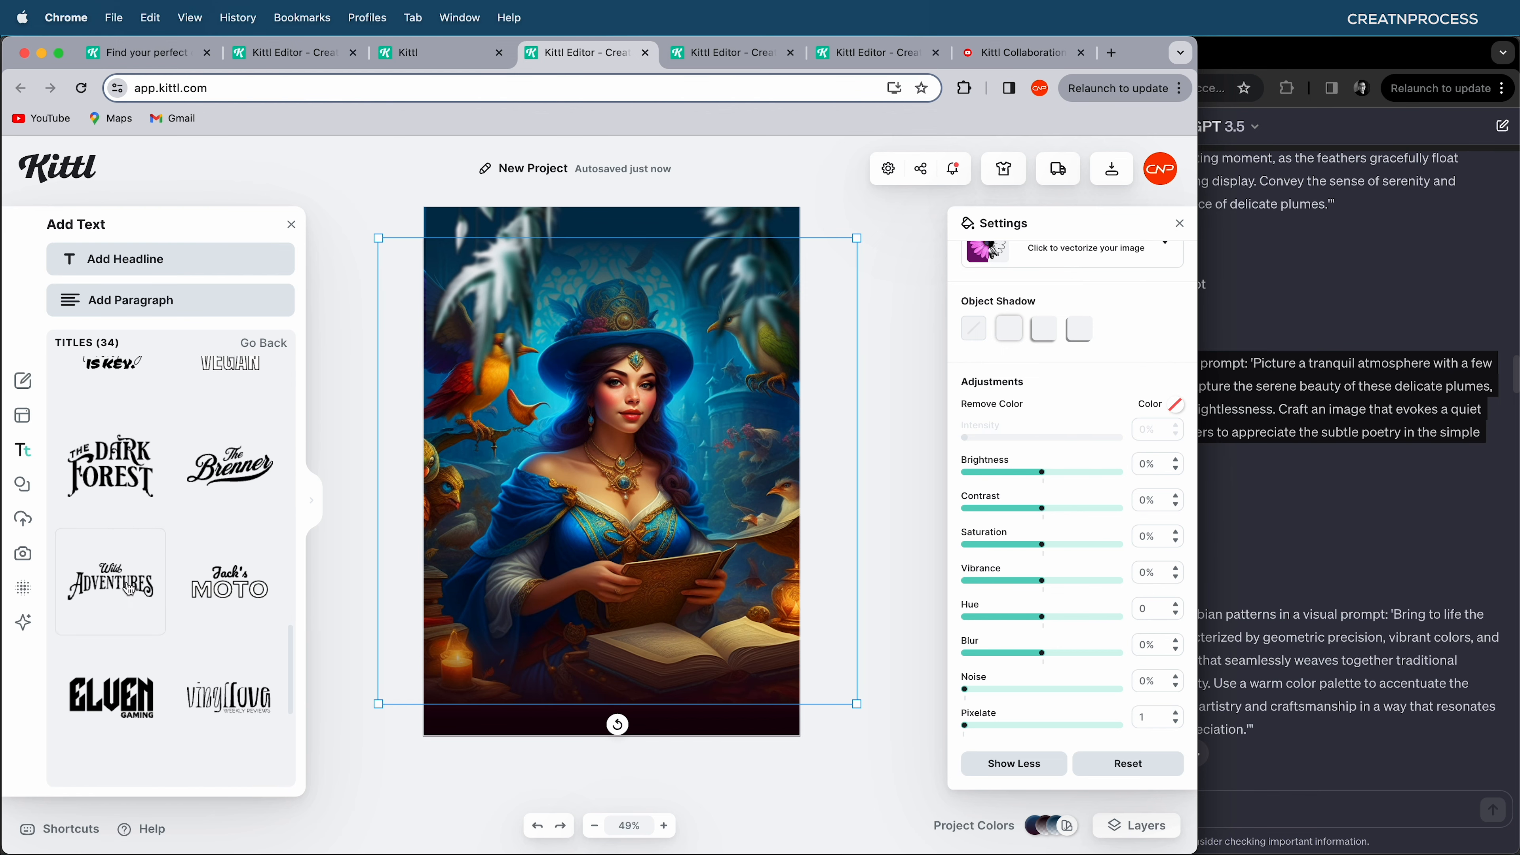
click(130, 591)
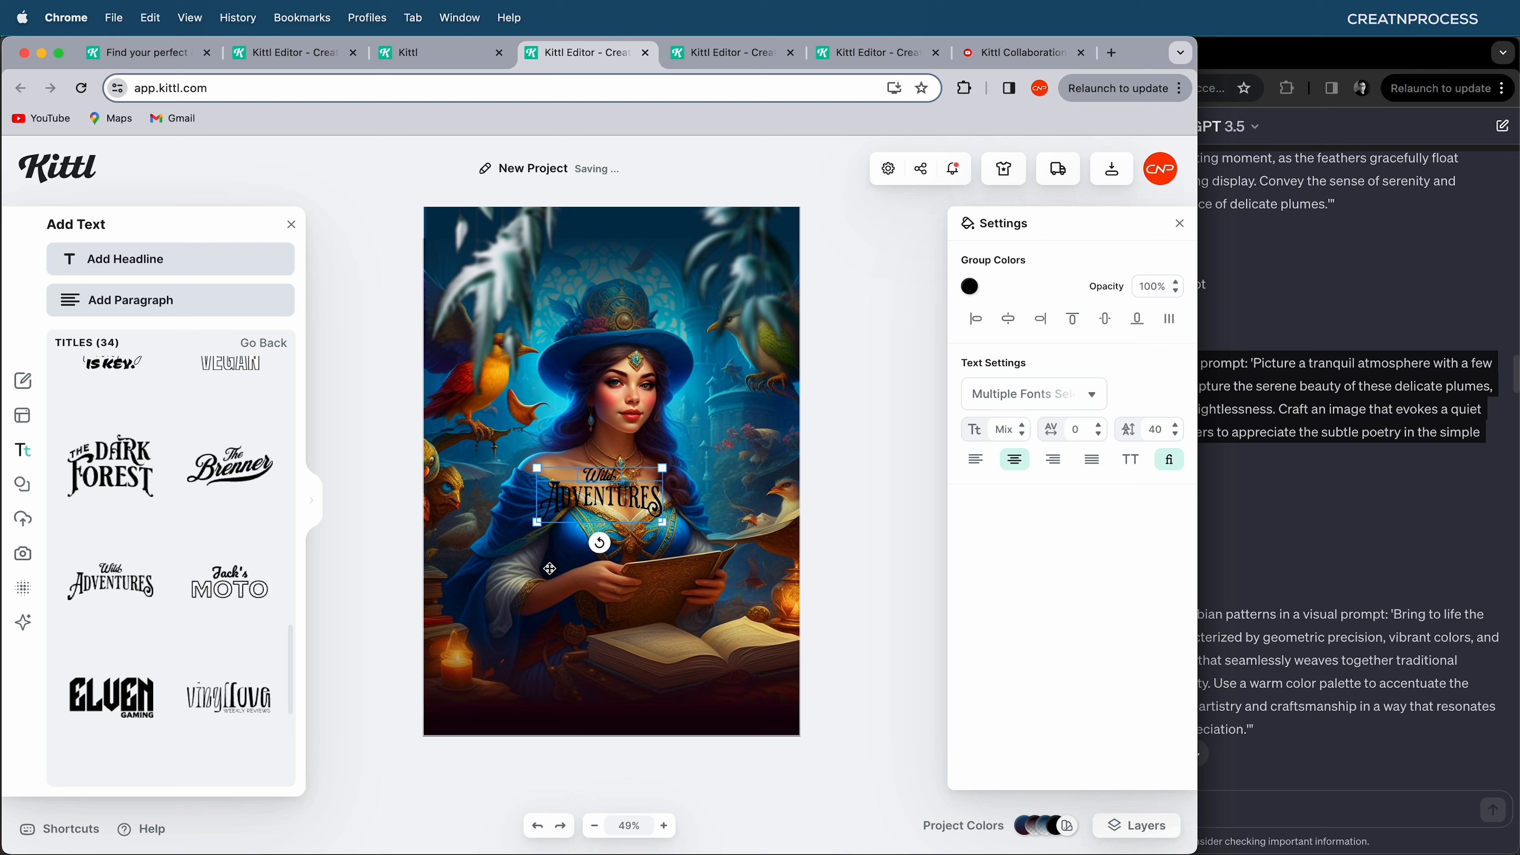
- Recolor the Wild Adventures title group orange, fb9a08
click(970, 288)
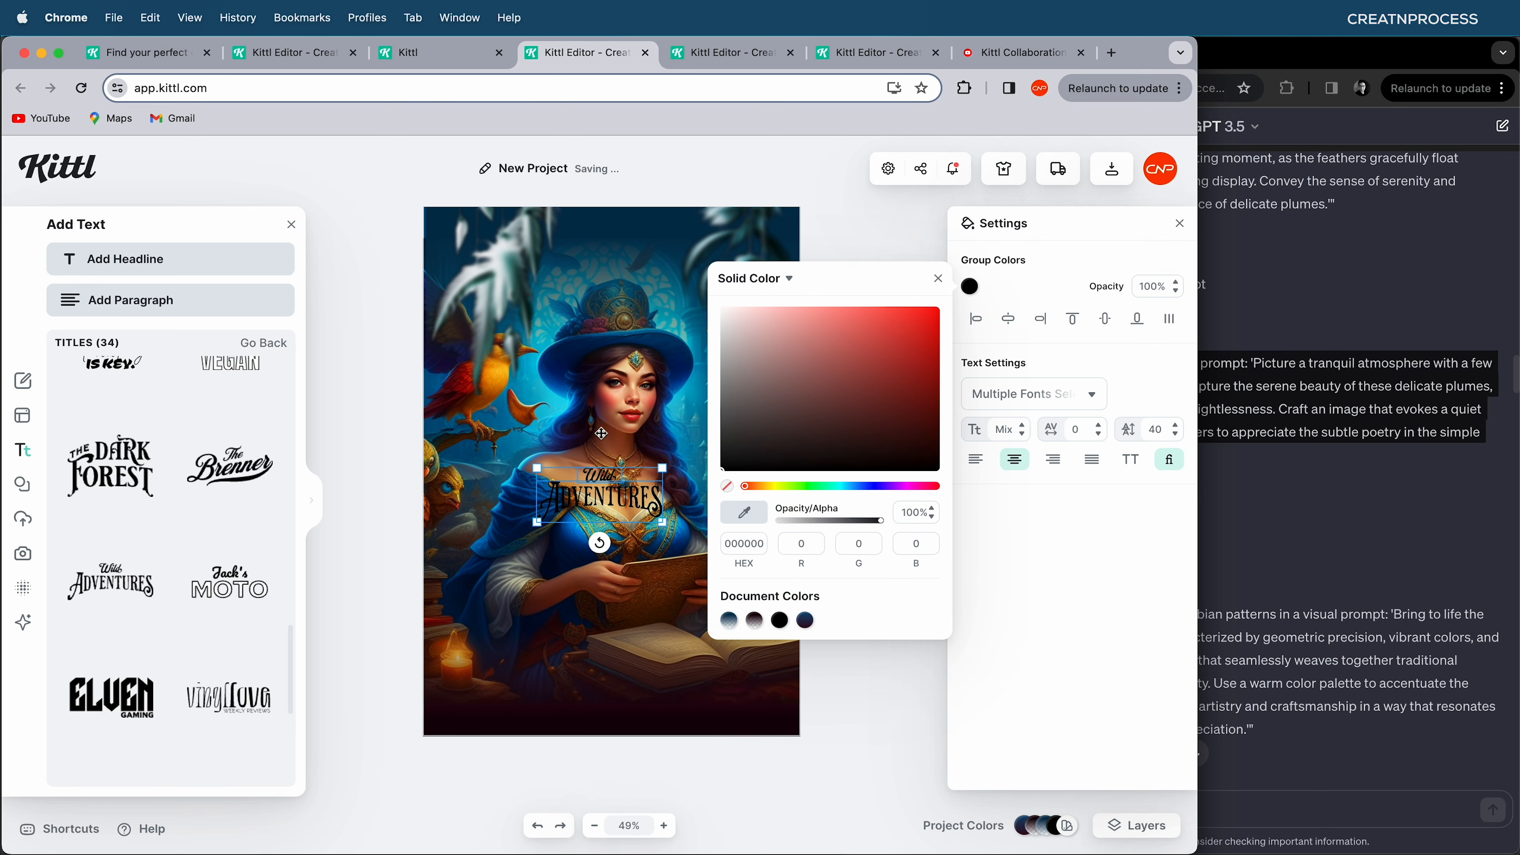
click(765, 486)
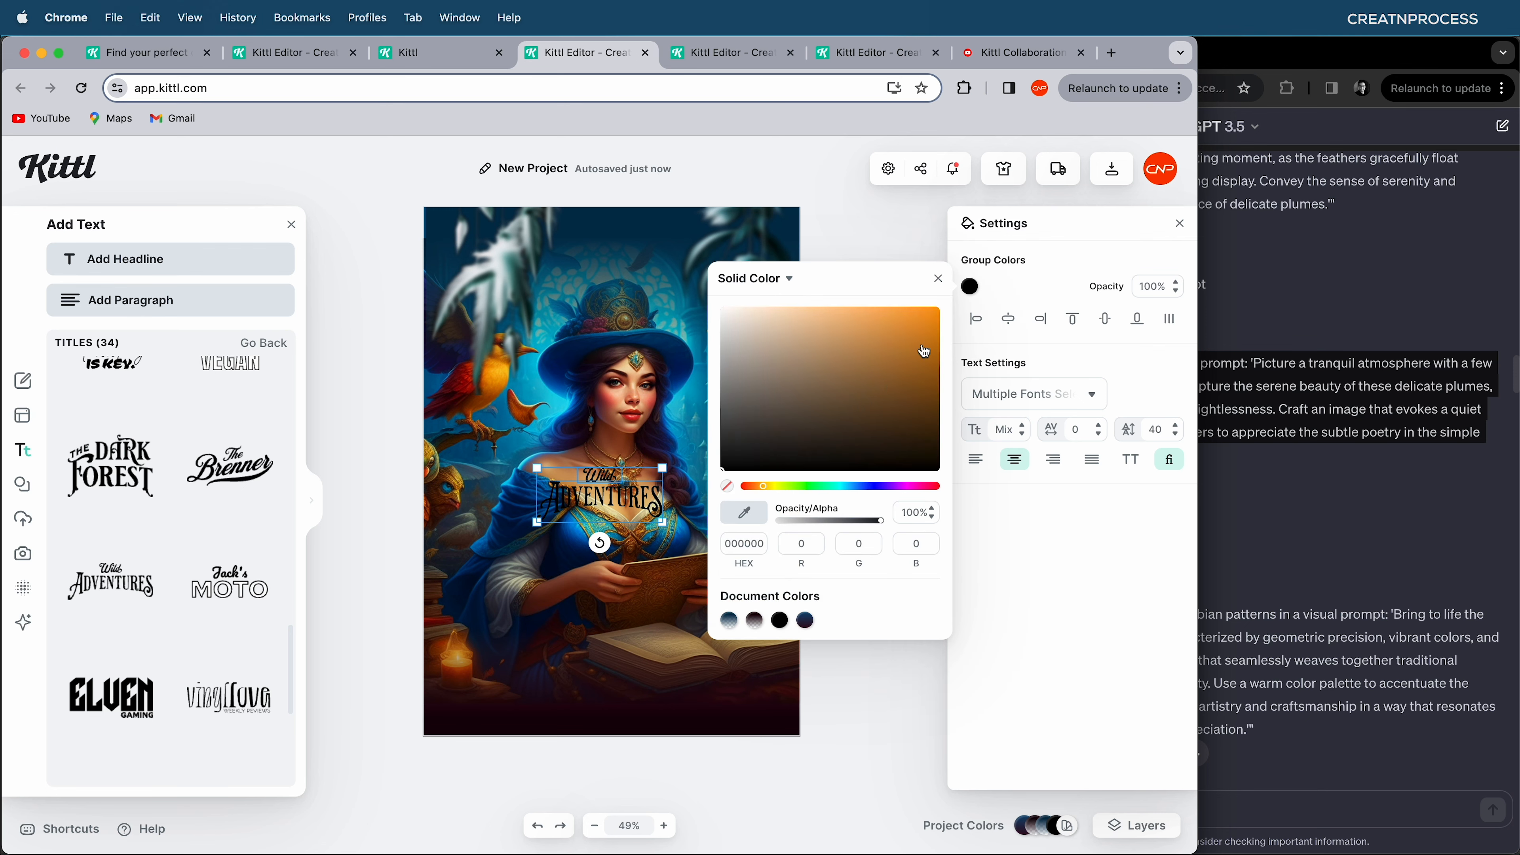
drag(933, 333, 936, 315)
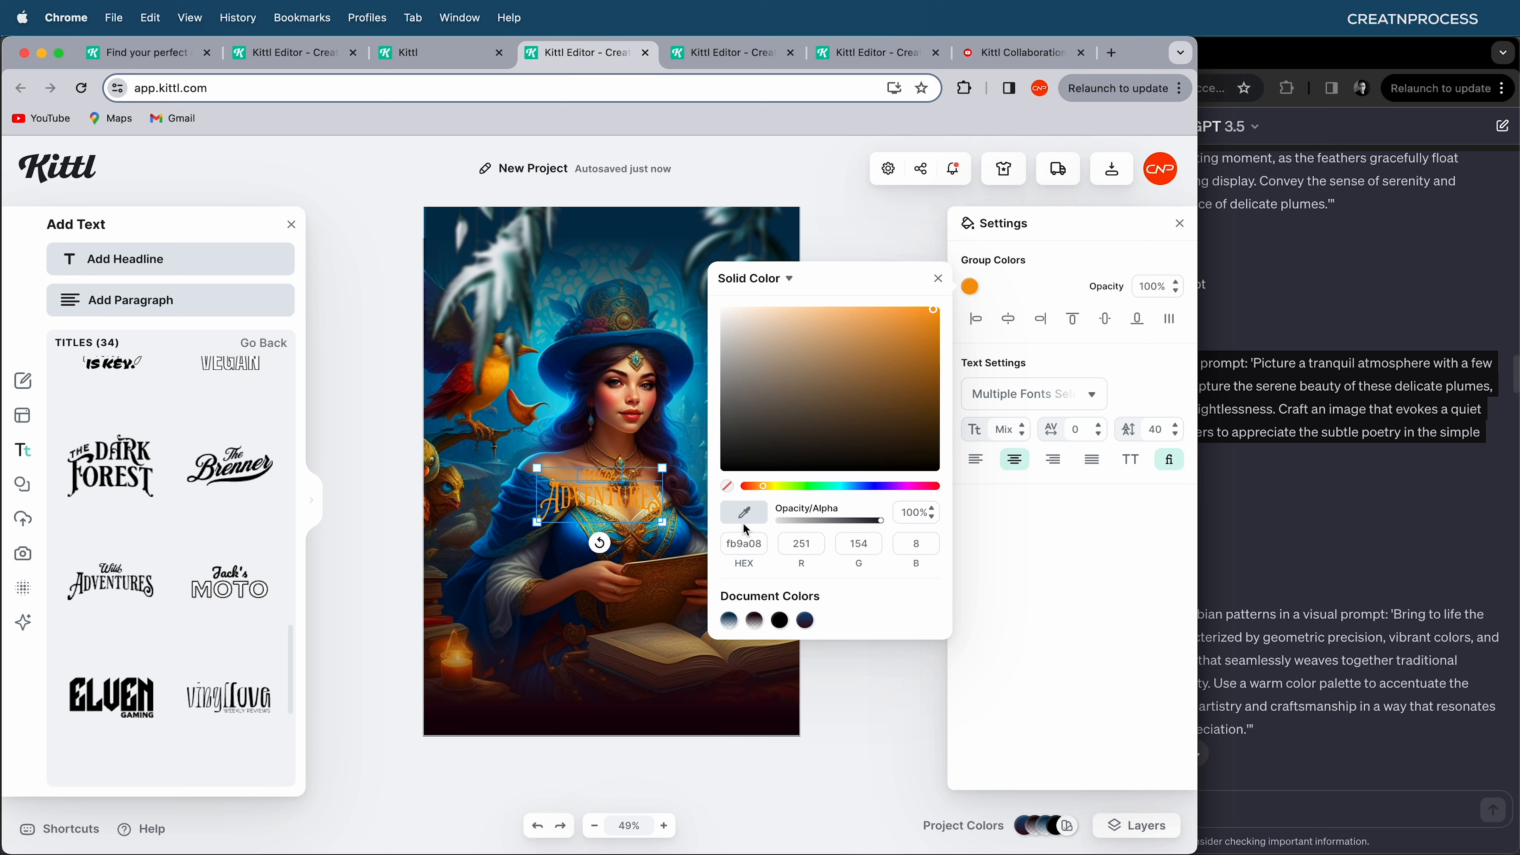
- Enlarge the Wild Adventures title across the lower part of the artboard and bring it to the front
drag(661, 473, 771, 577)
right_click(641, 605)
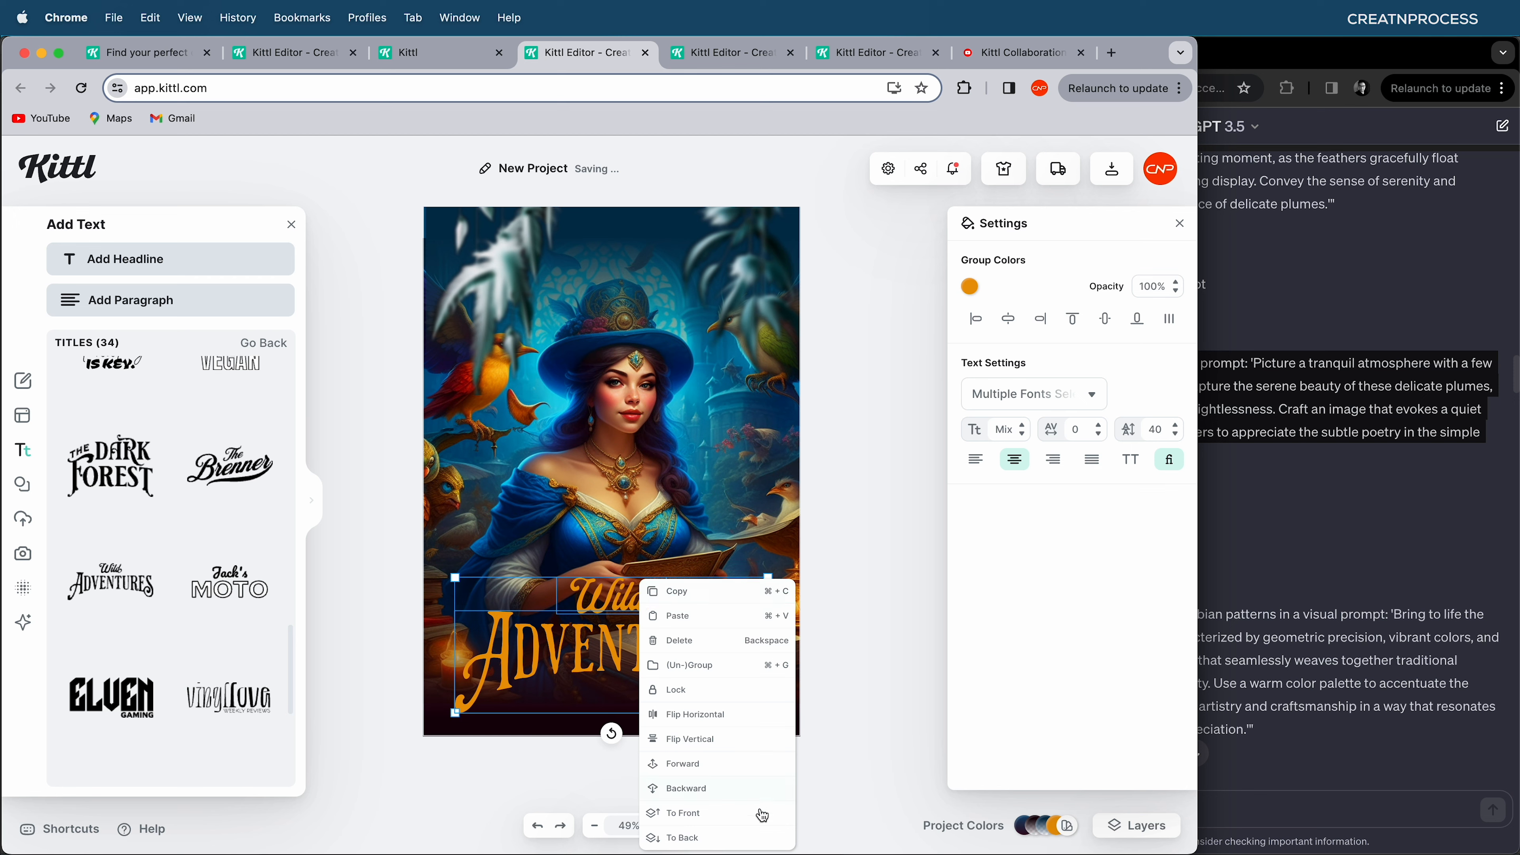
click(763, 815)
- Recolor the Wild Adventures title group to a lighter golden orange
scroll(639, 639, up, 5)
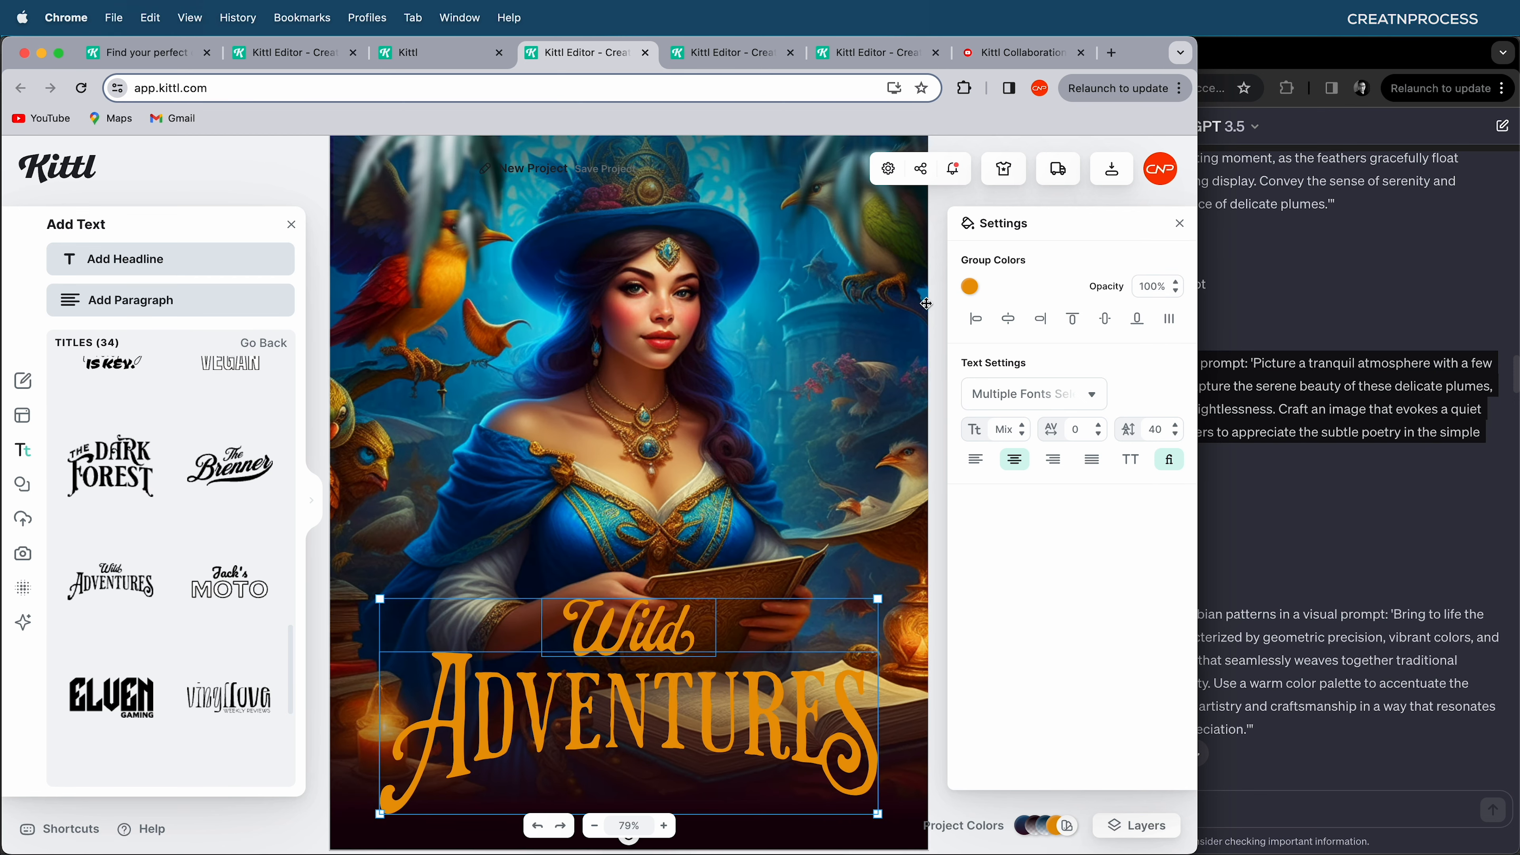
click(971, 288)
drag(909, 345, 837, 298)
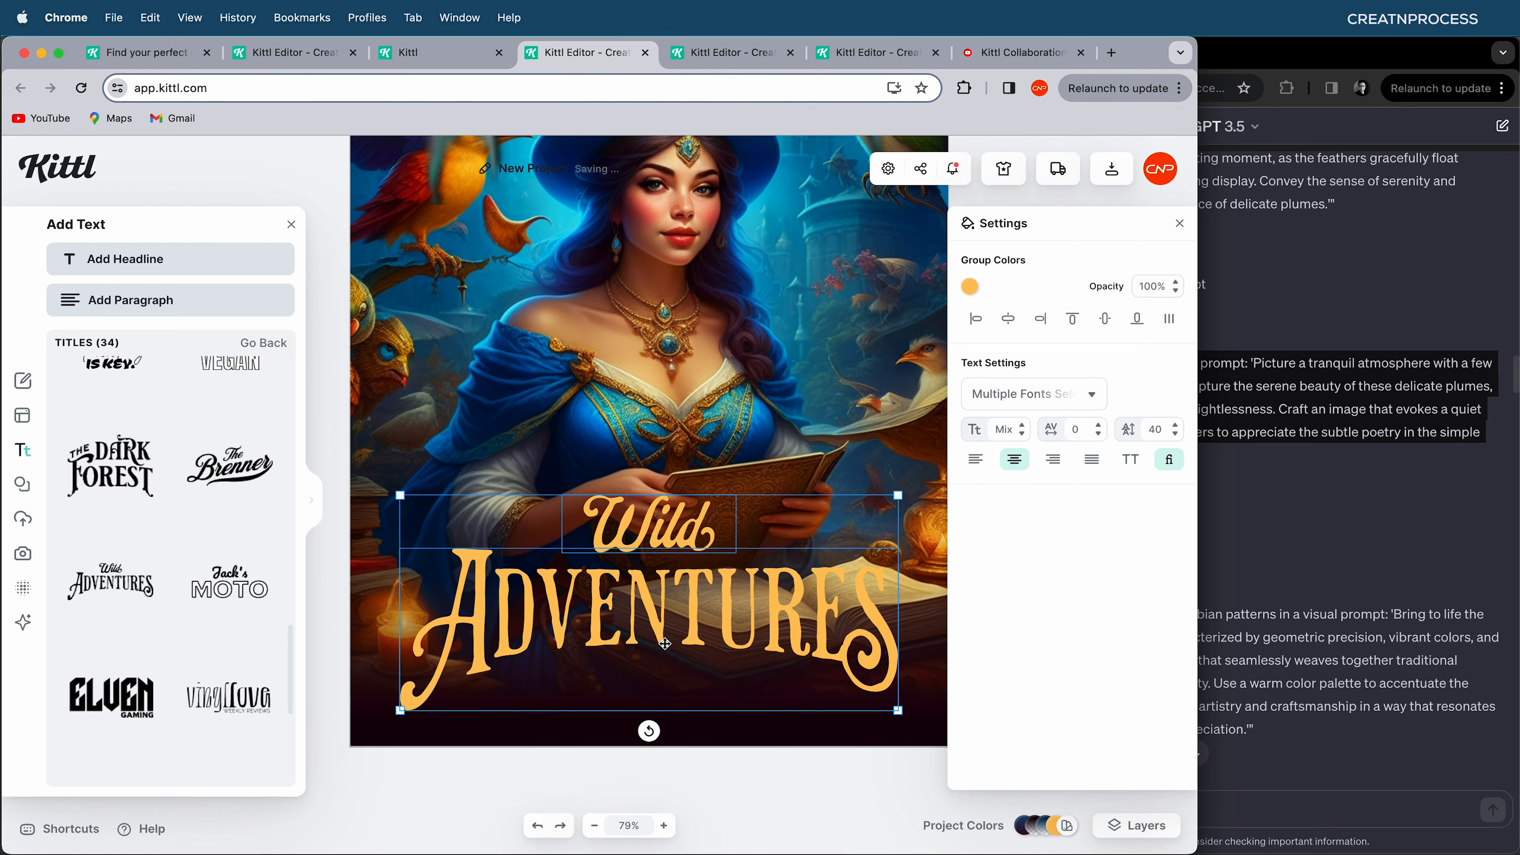
- Replace the word Adventures in the title with Legend Cover, keeping the Wild line above it
click(665, 643)
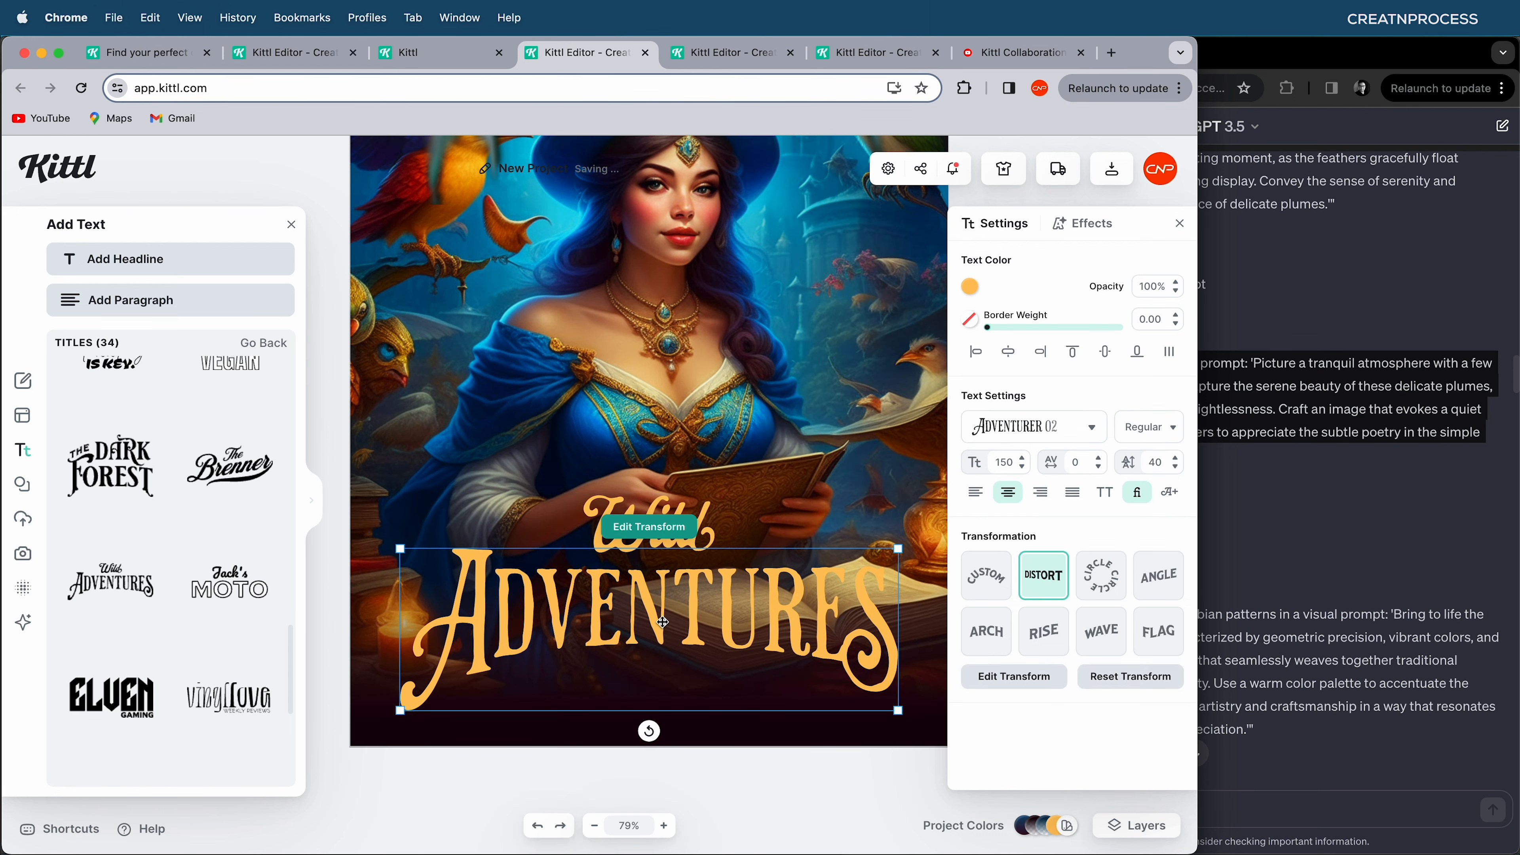
double_click(661, 622)
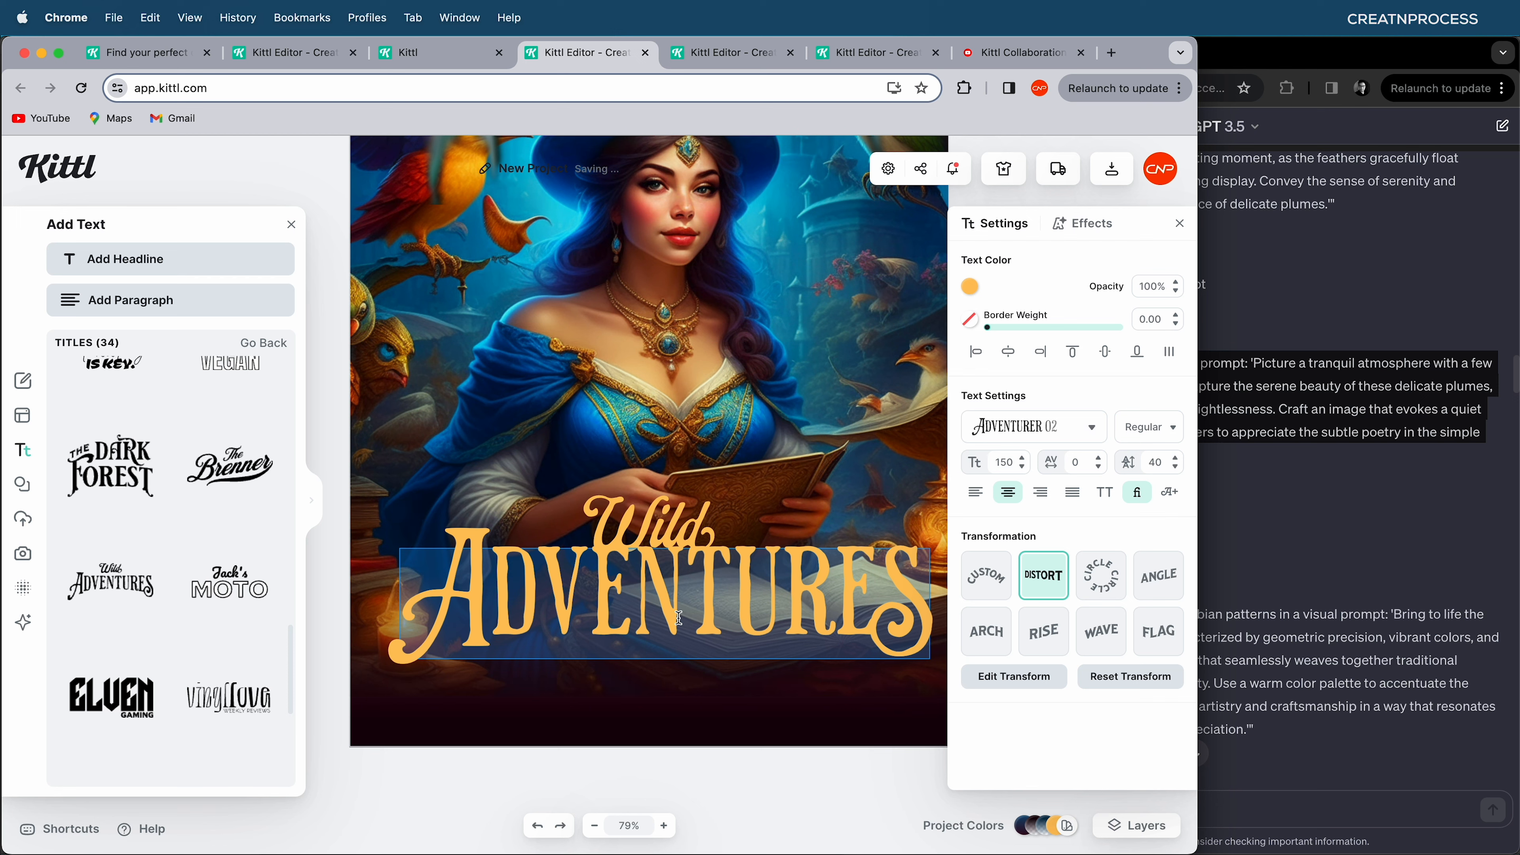
text(Legend Cover)
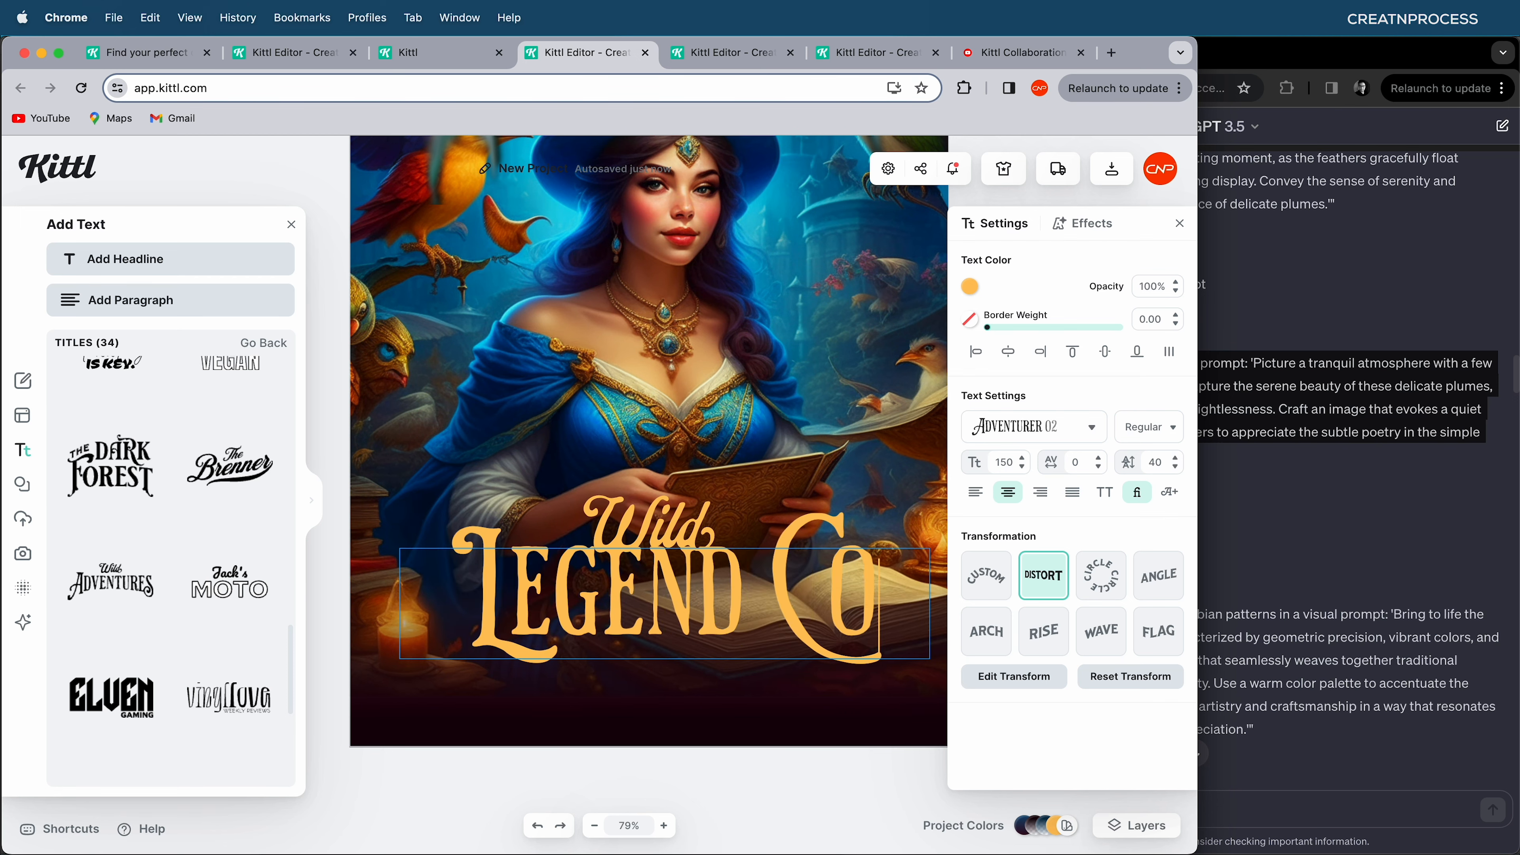
key(Escape)
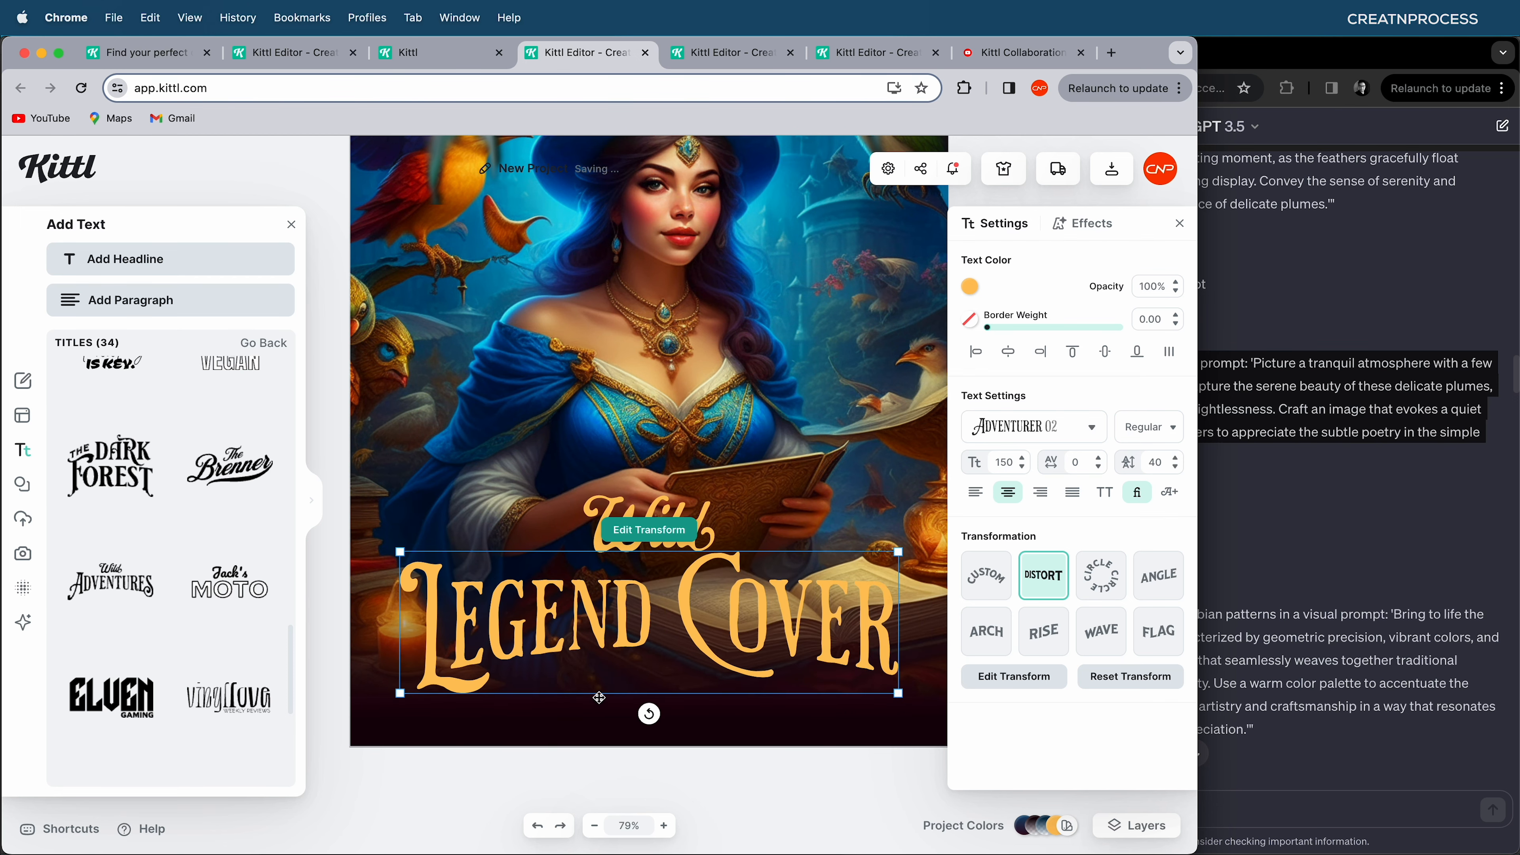
scroll(744, 632, down, 3)
click(789, 749)
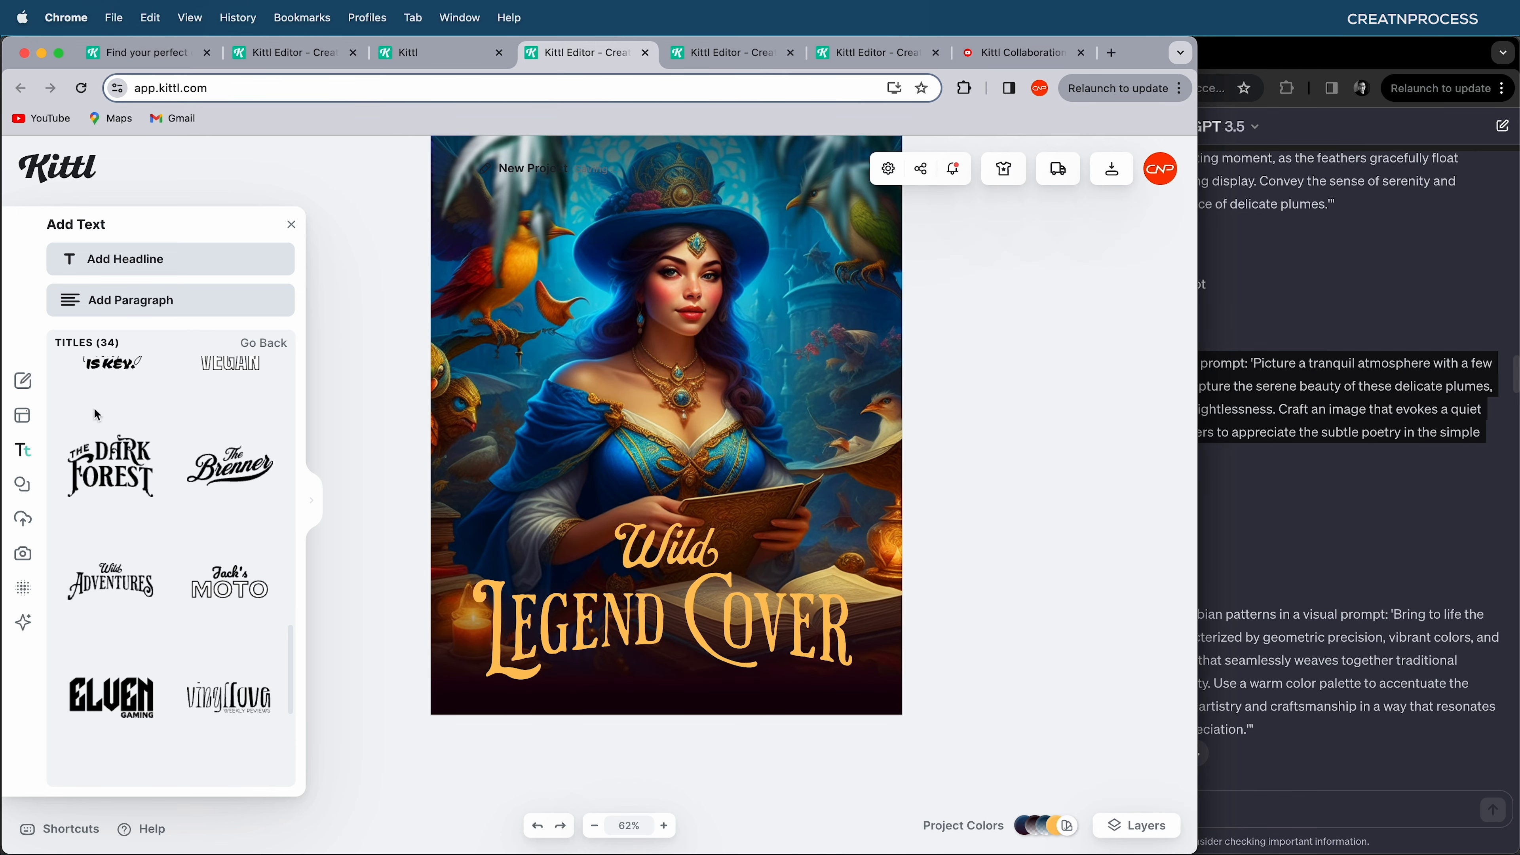
- Insert the 16 Special Oat Bread Recipes title template, color it near-white and place it beside the woman's arm near the artboard's right edge
scroll(197, 530, down, 10)
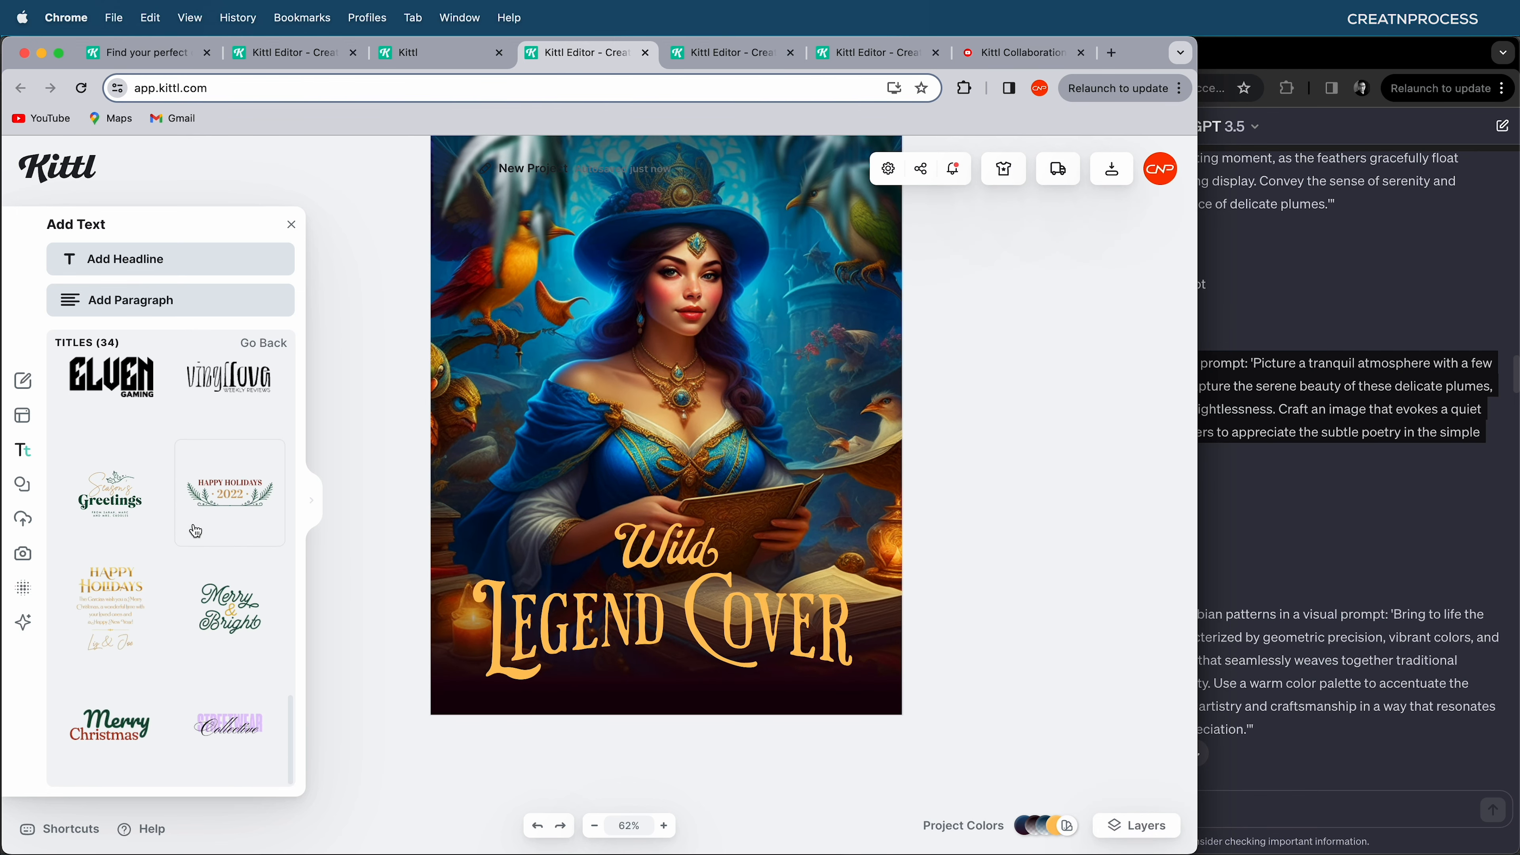
scroll(197, 531, up, 15)
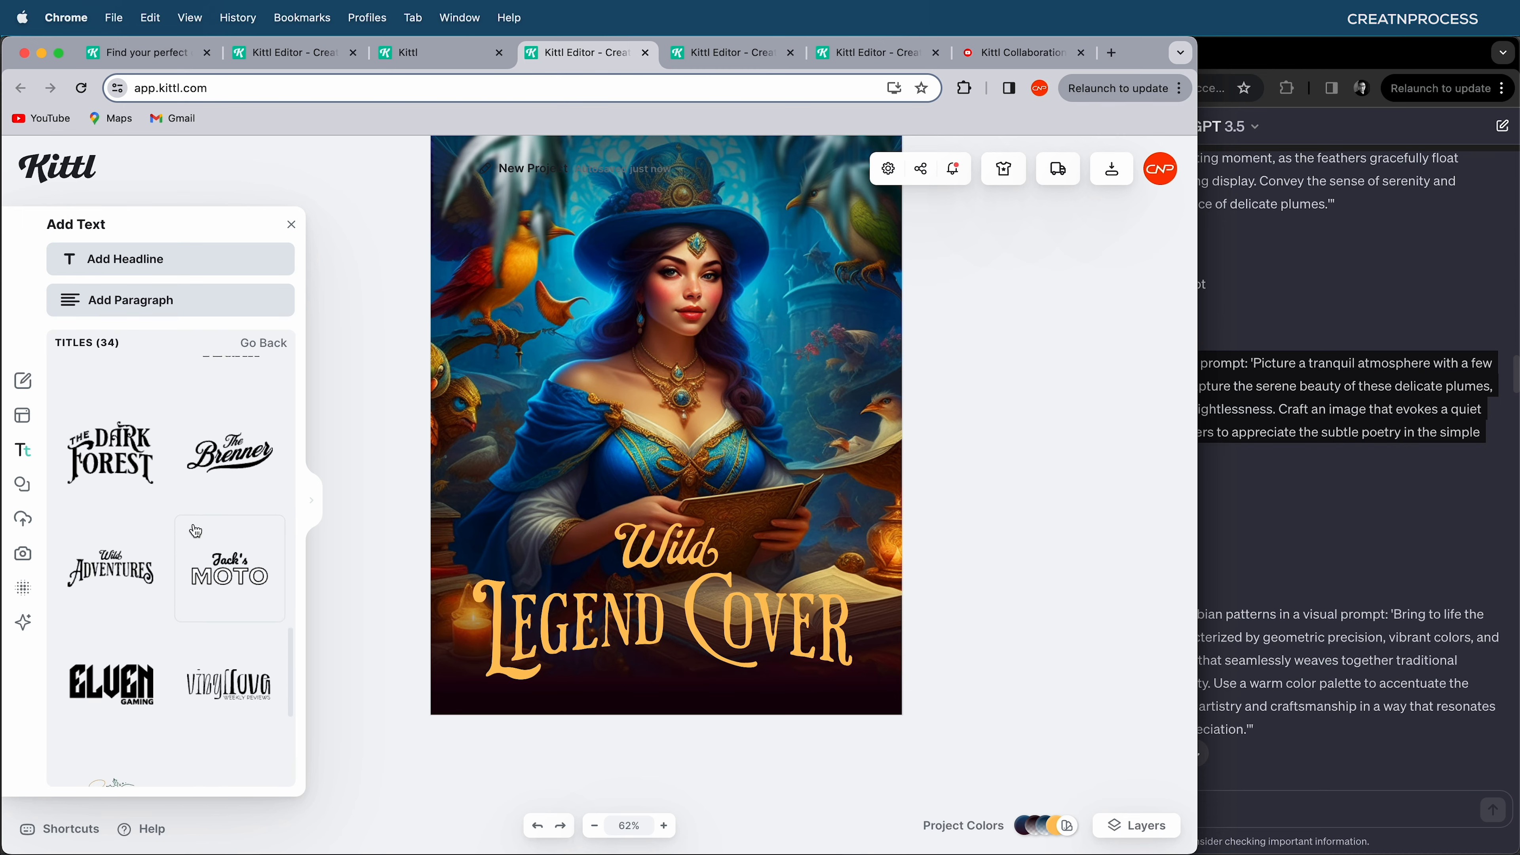
drag(240, 559, 604, 492)
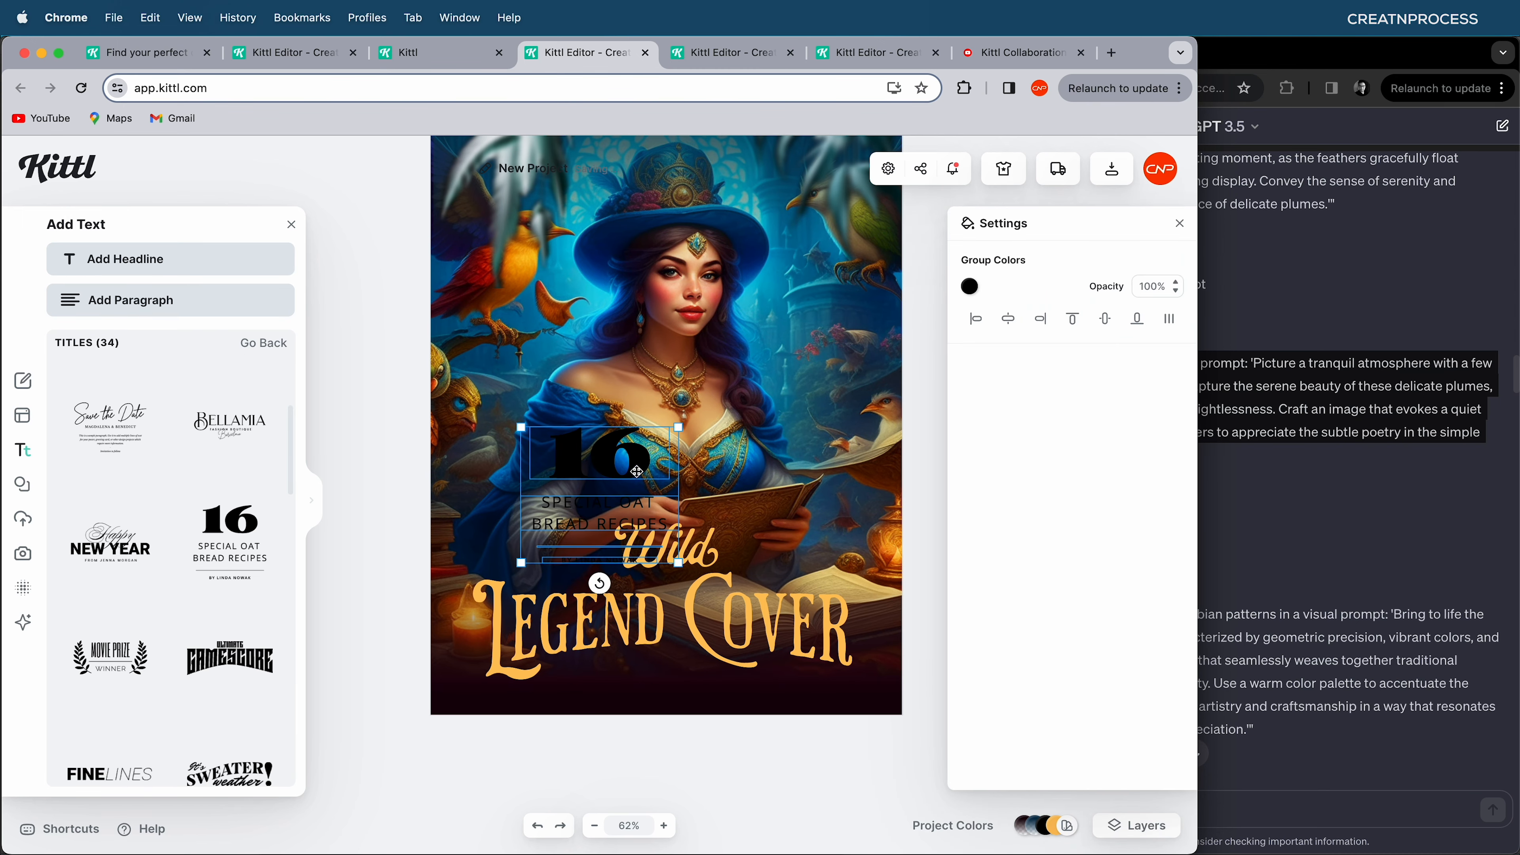
click(974, 293)
drag(763, 335, 726, 299)
drag(615, 525, 821, 466)
- Examine the layers inside the Wild Adventures group, selecting the Wild and Legend Cover texts in turn
click(1127, 849)
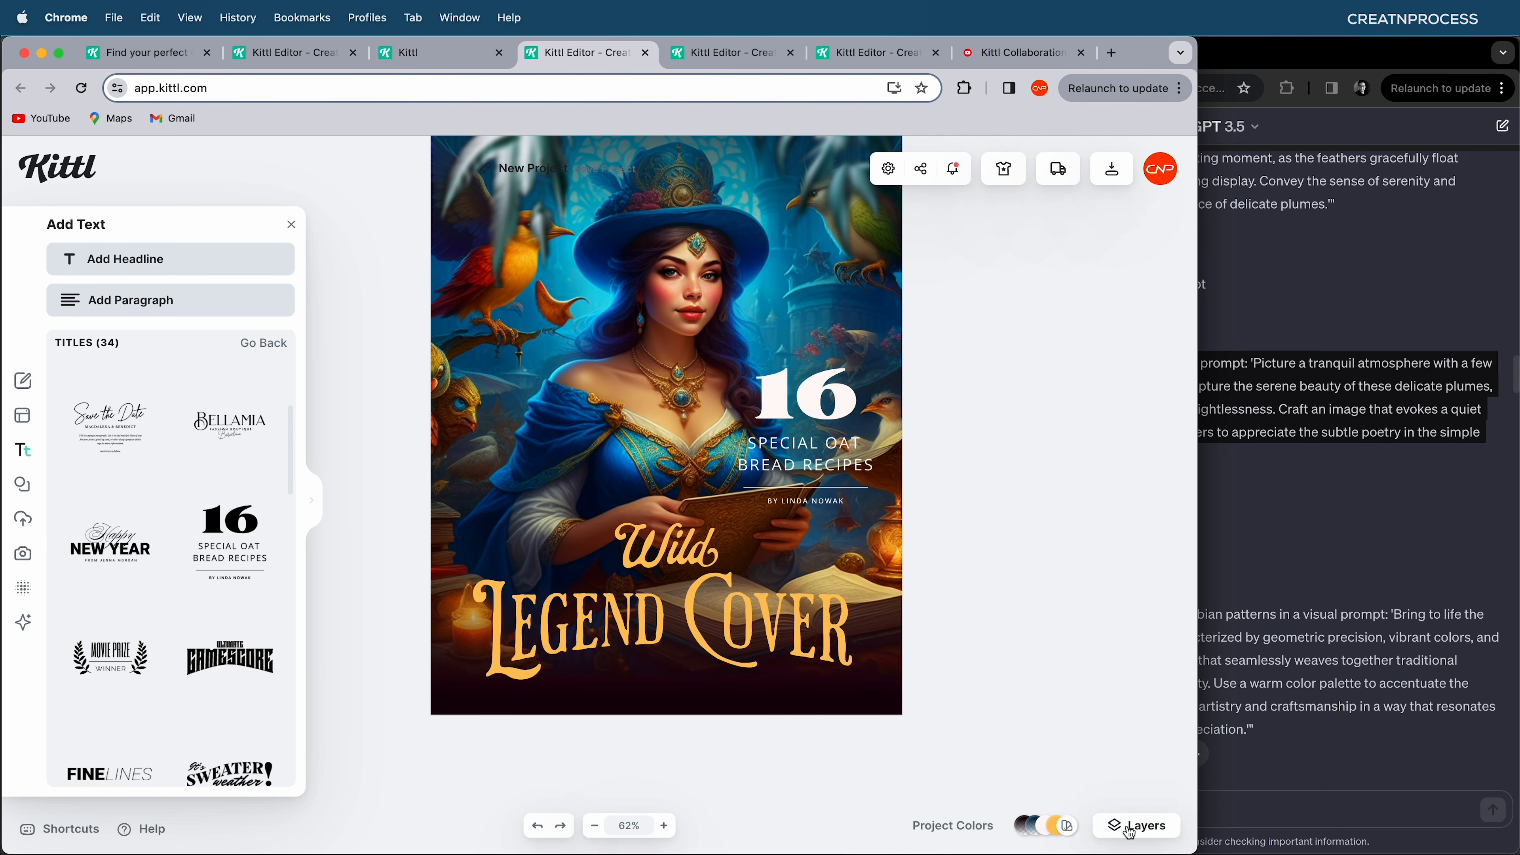
click(1131, 825)
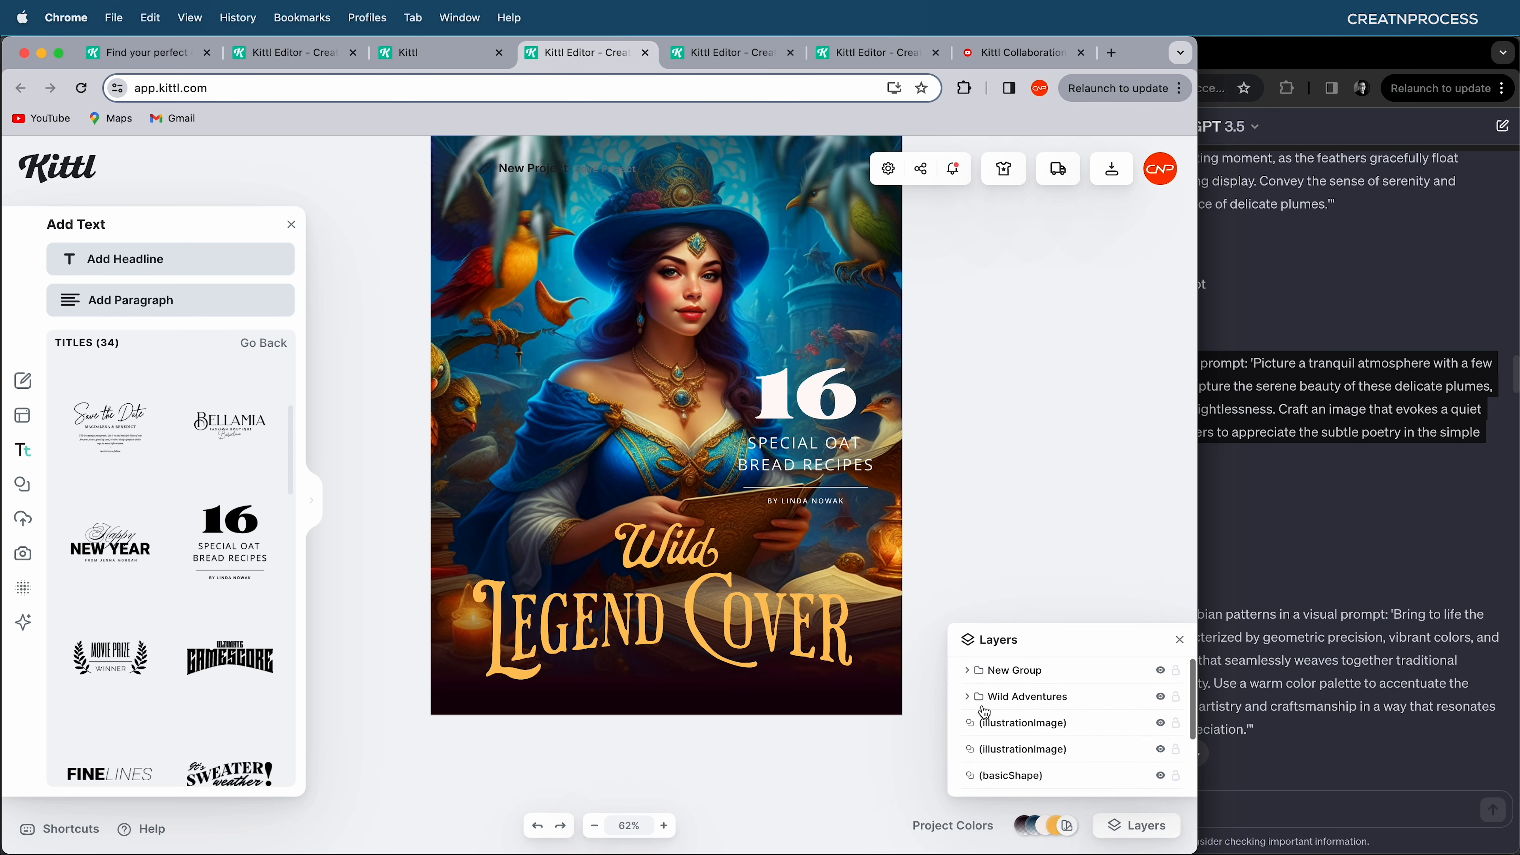
double_click(1151, 702)
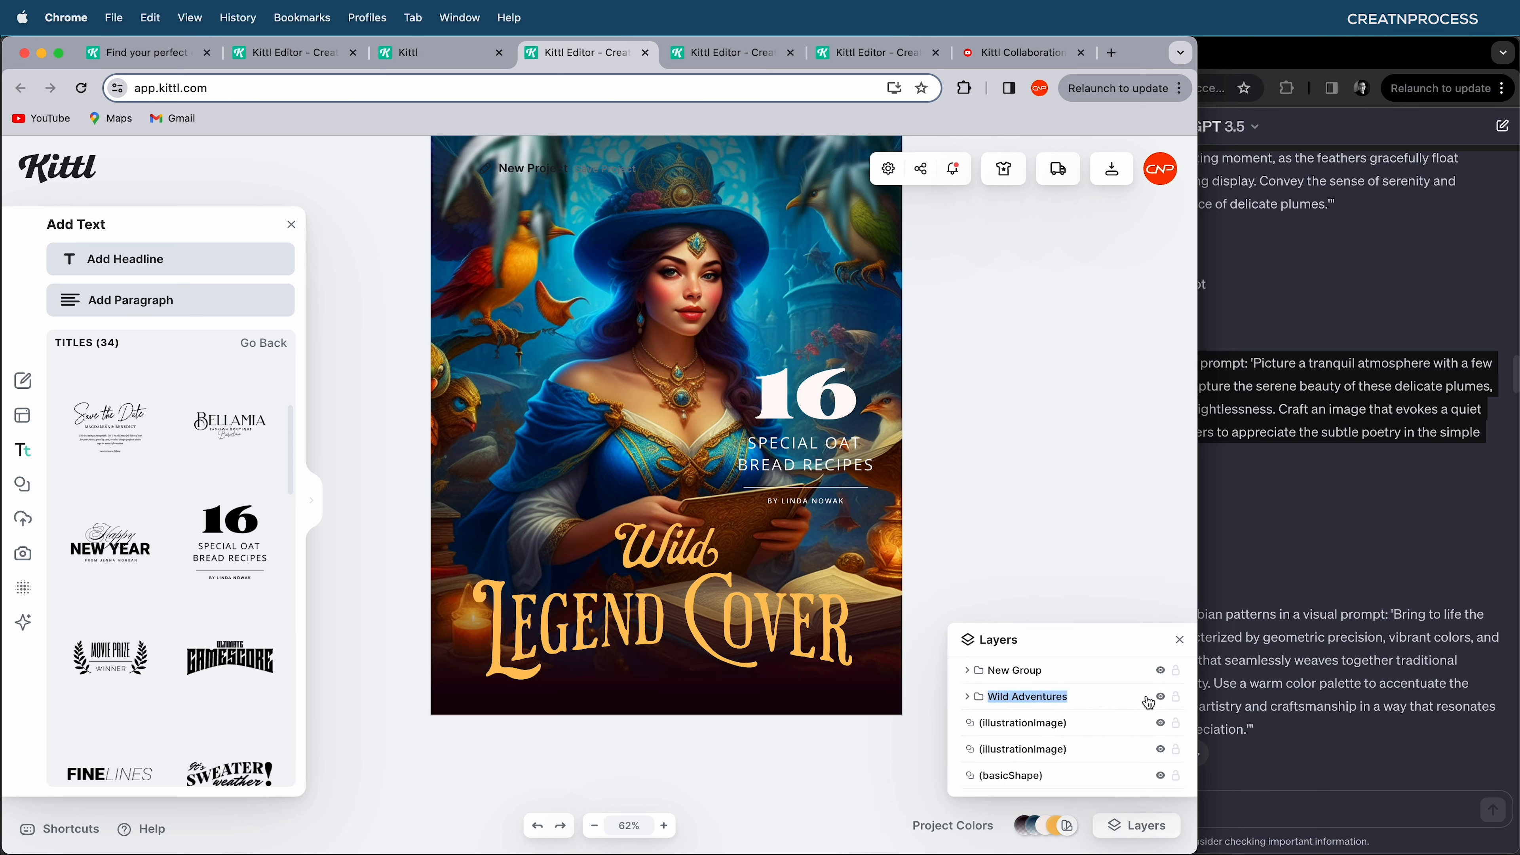
click(970, 700)
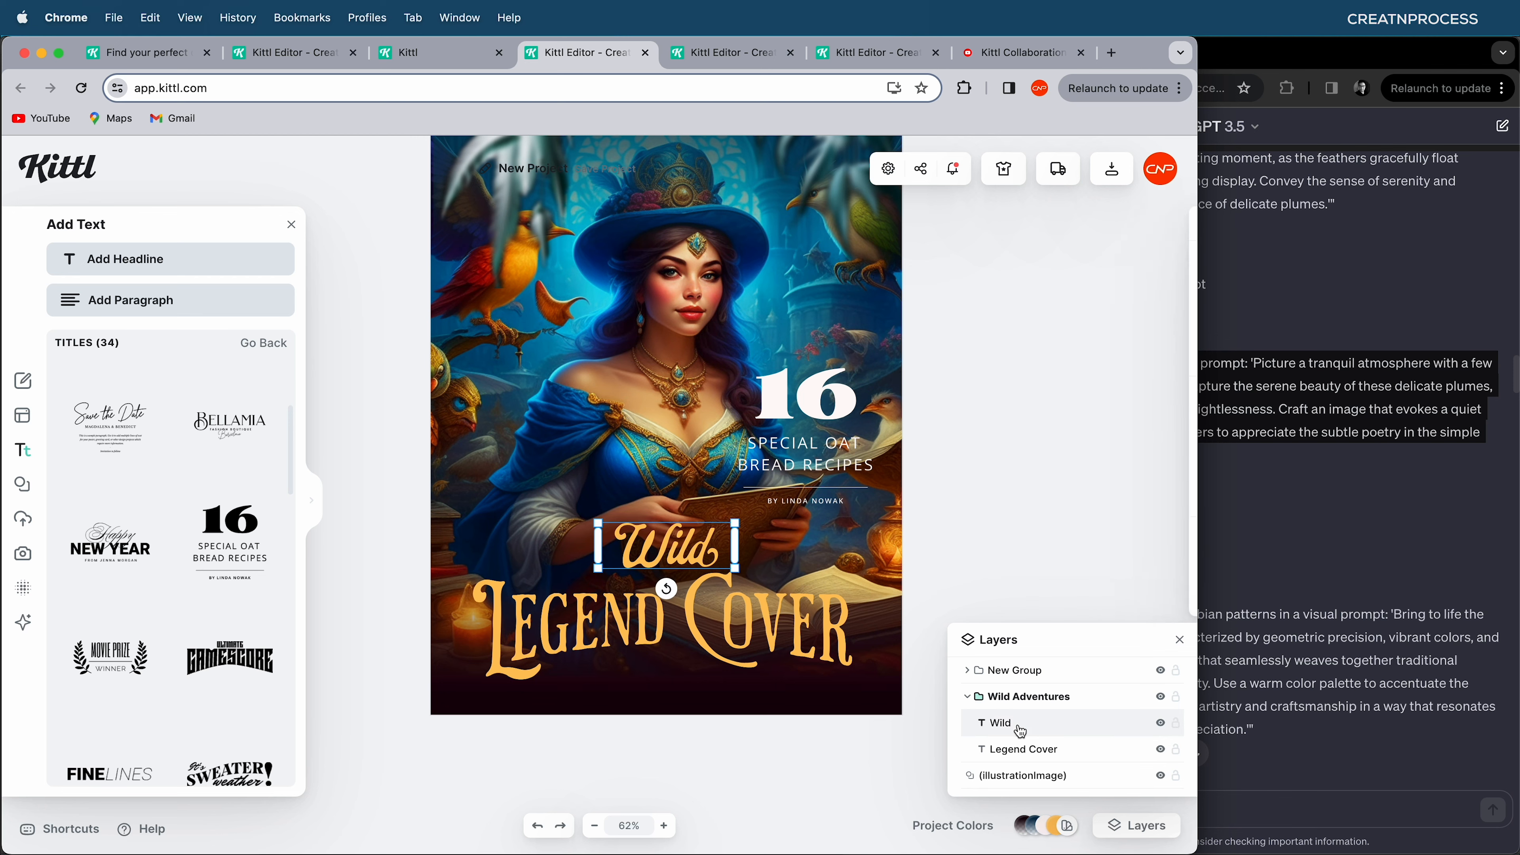
click(1020, 756)
click(1013, 727)
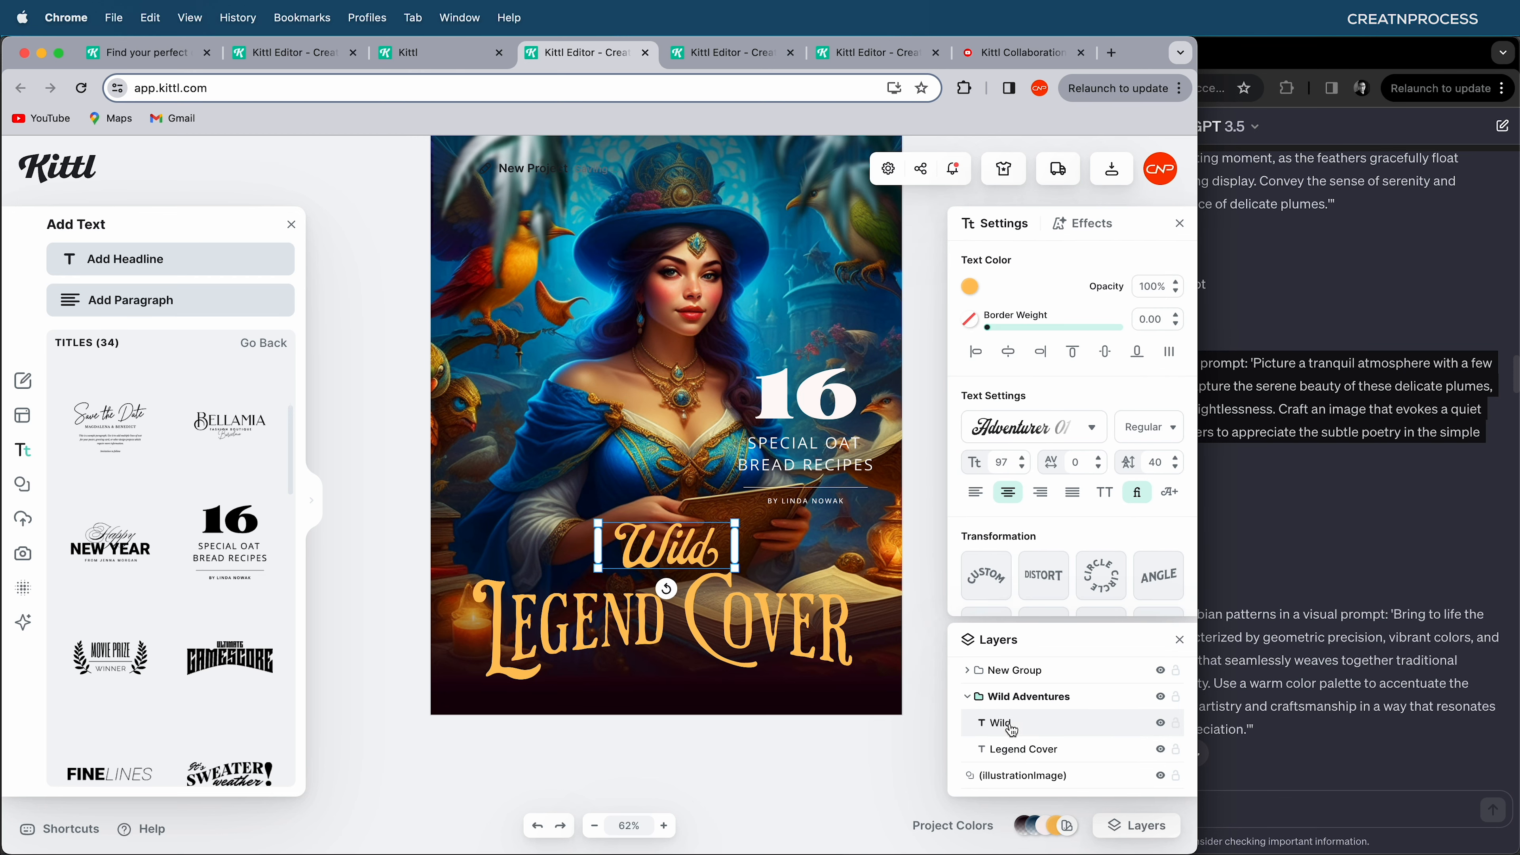
click(1016, 752)
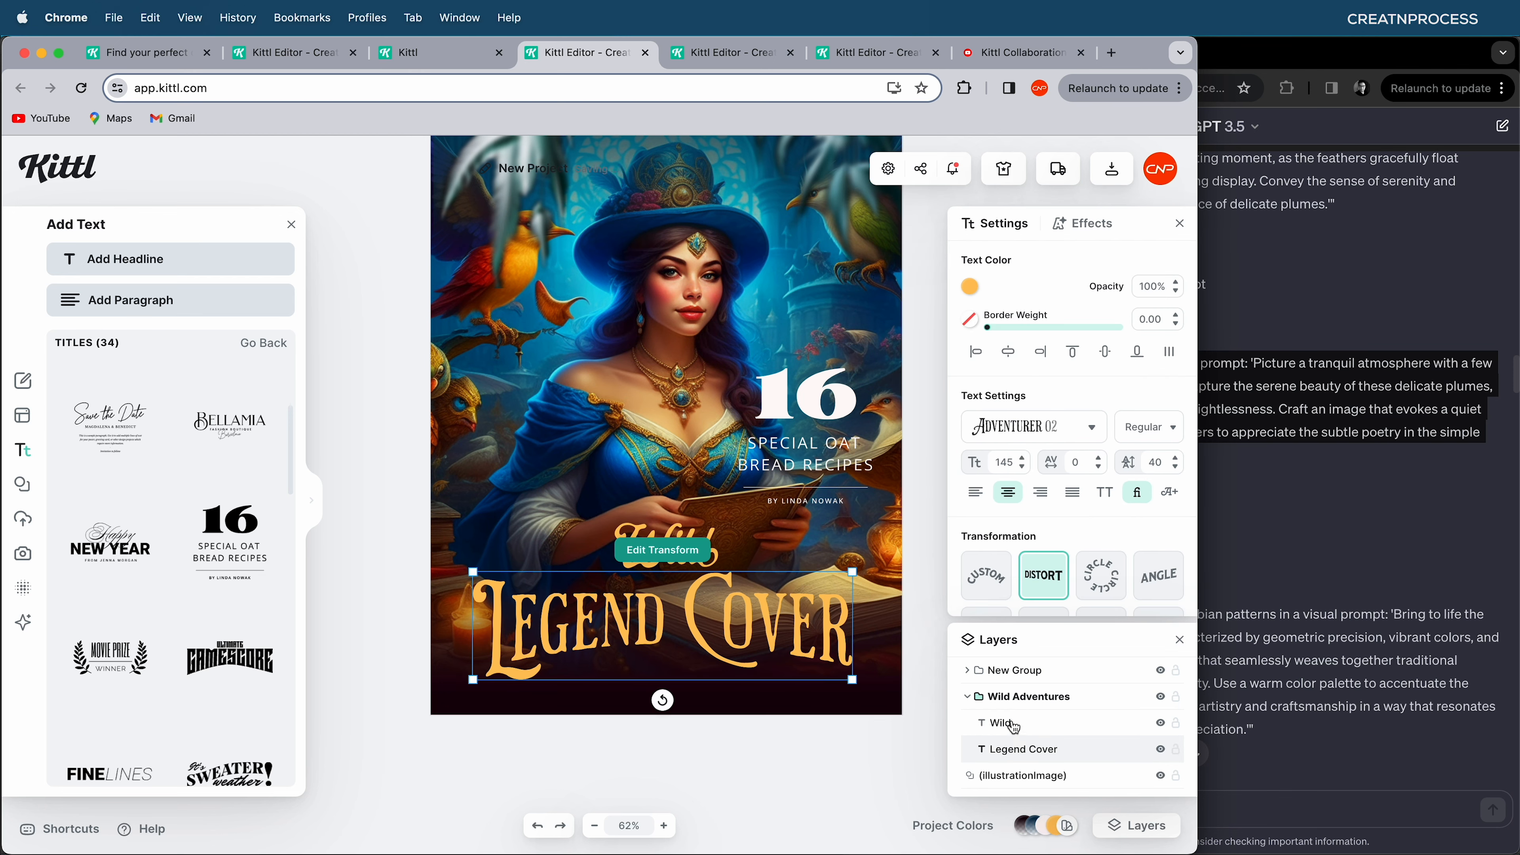
click(969, 696)
- Move the recipe template's byline to just below Legend Cover, and its remaining texts and line to the artboard's upper-right corner
click(968, 670)
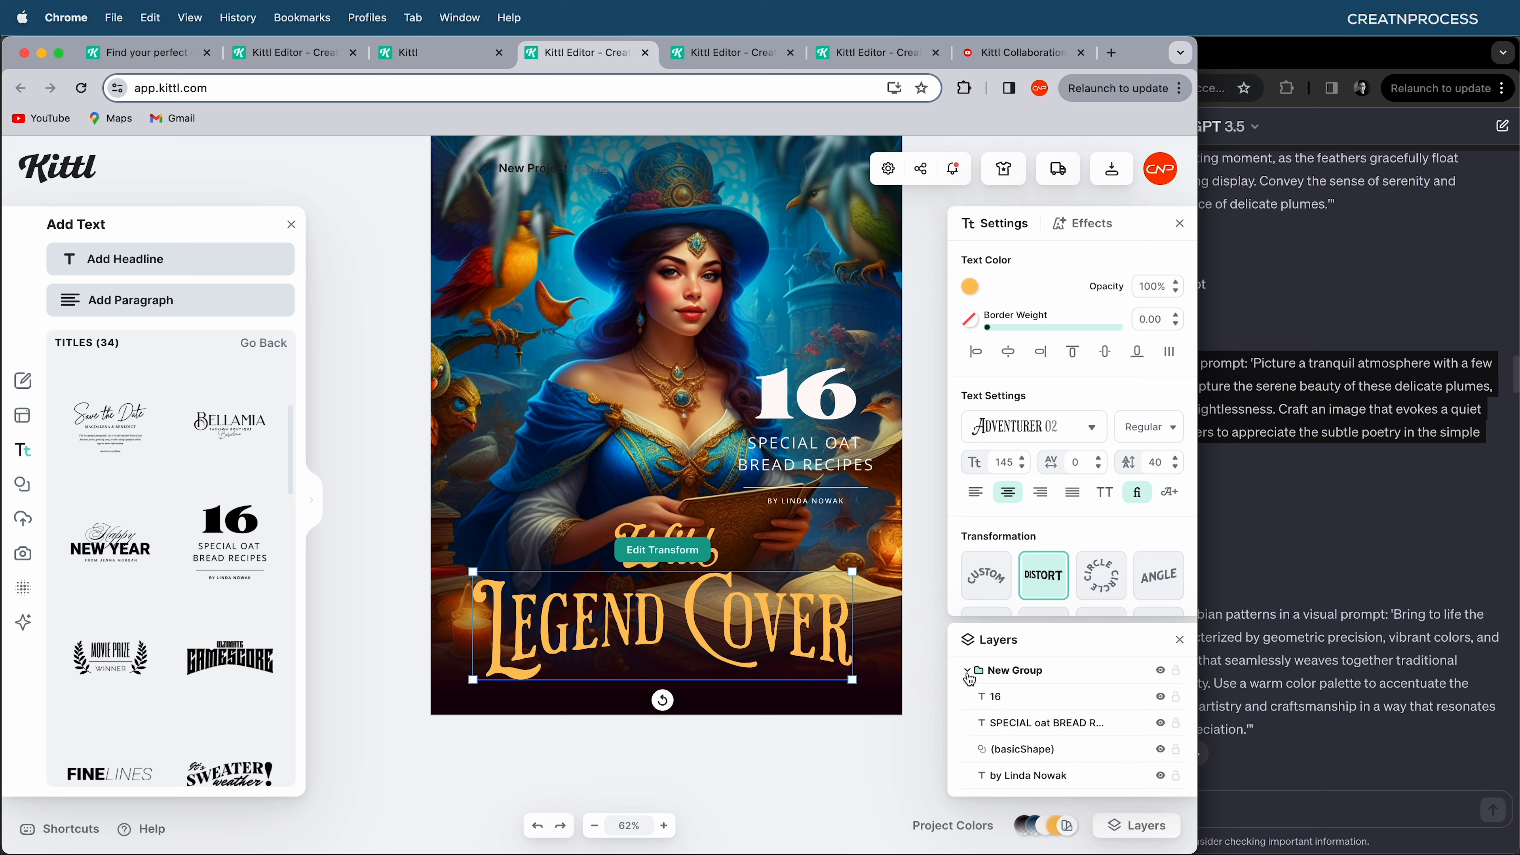
click(1016, 698)
click(1023, 733)
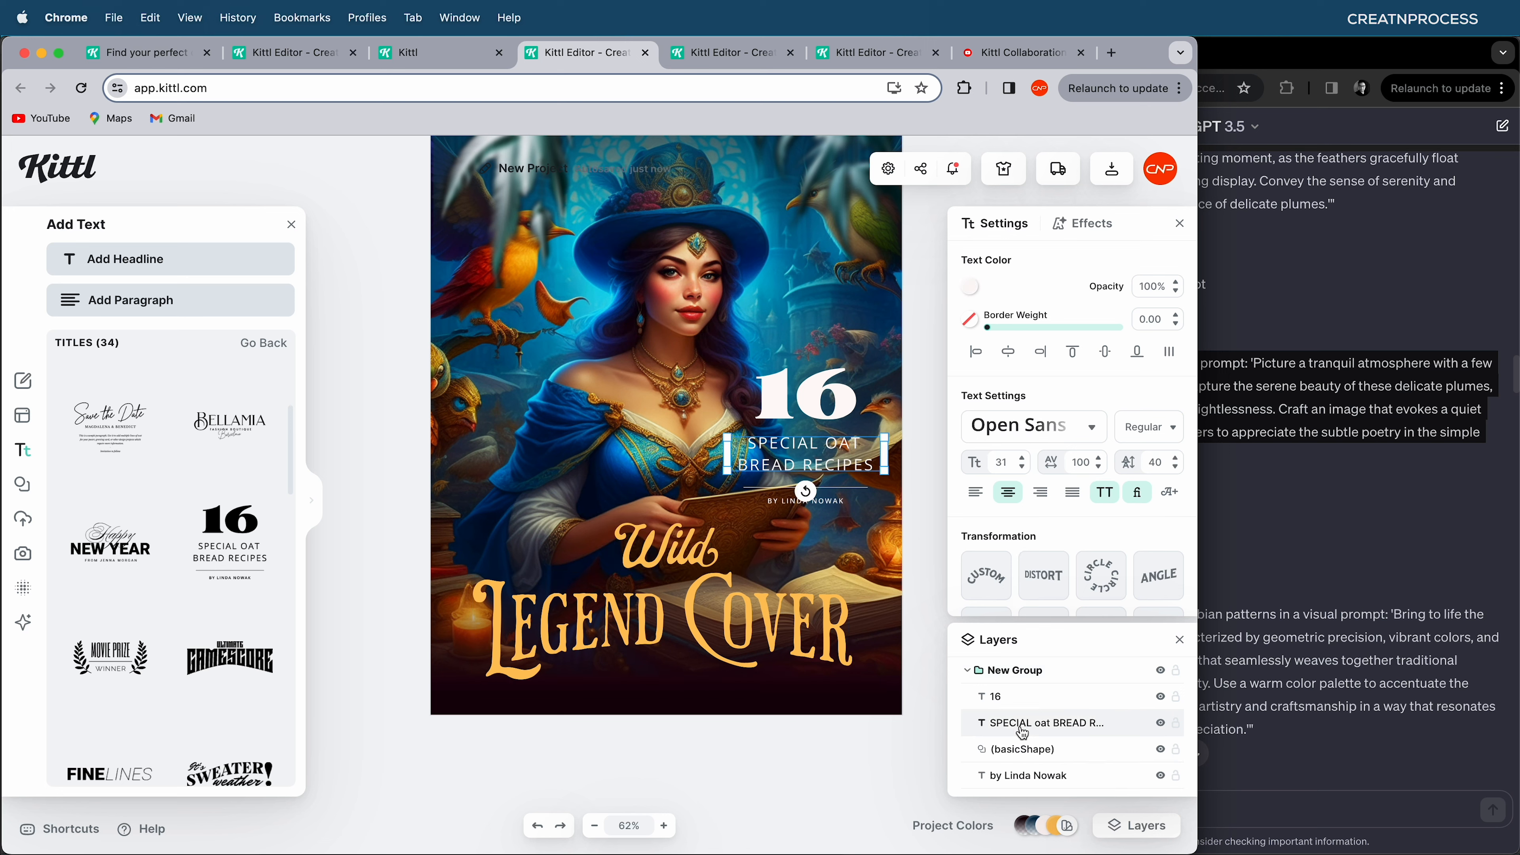
click(1027, 750)
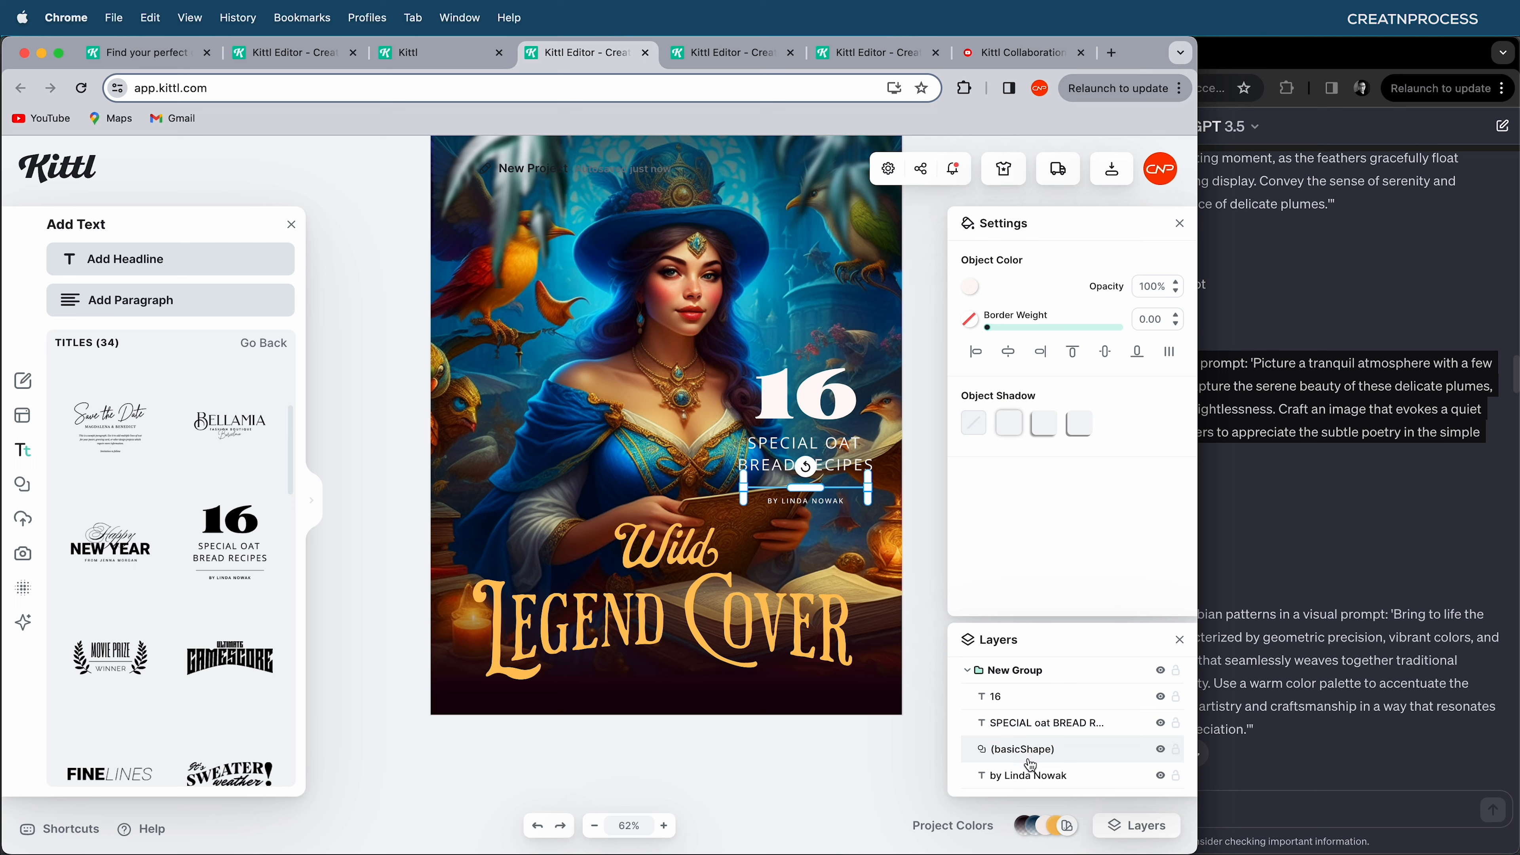
click(1029, 777)
drag(871, 538, 732, 720)
shift+click(1040, 750)
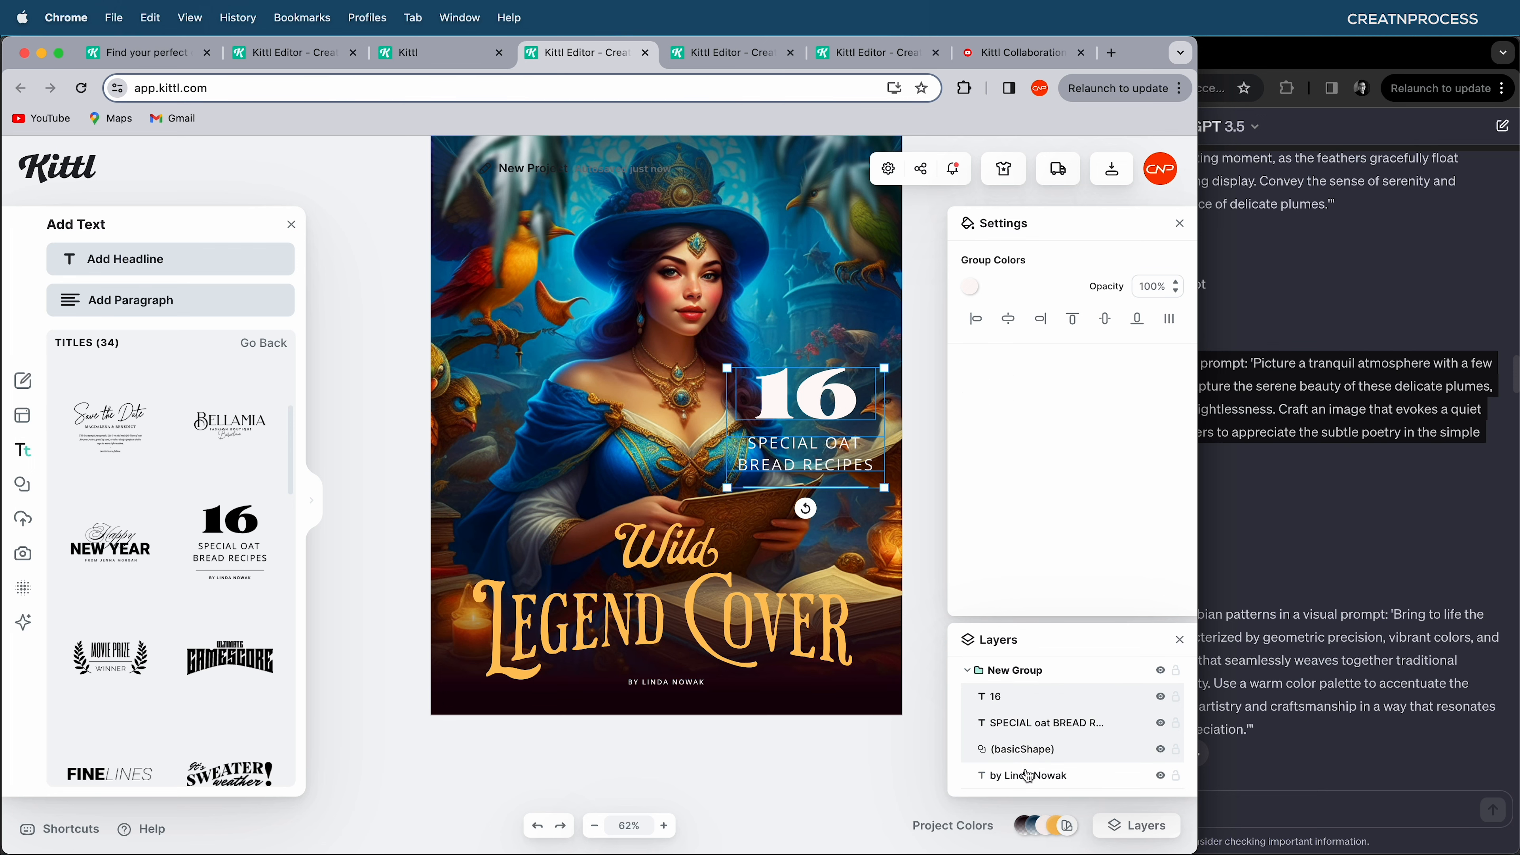
drag(806, 407, 807, 230)
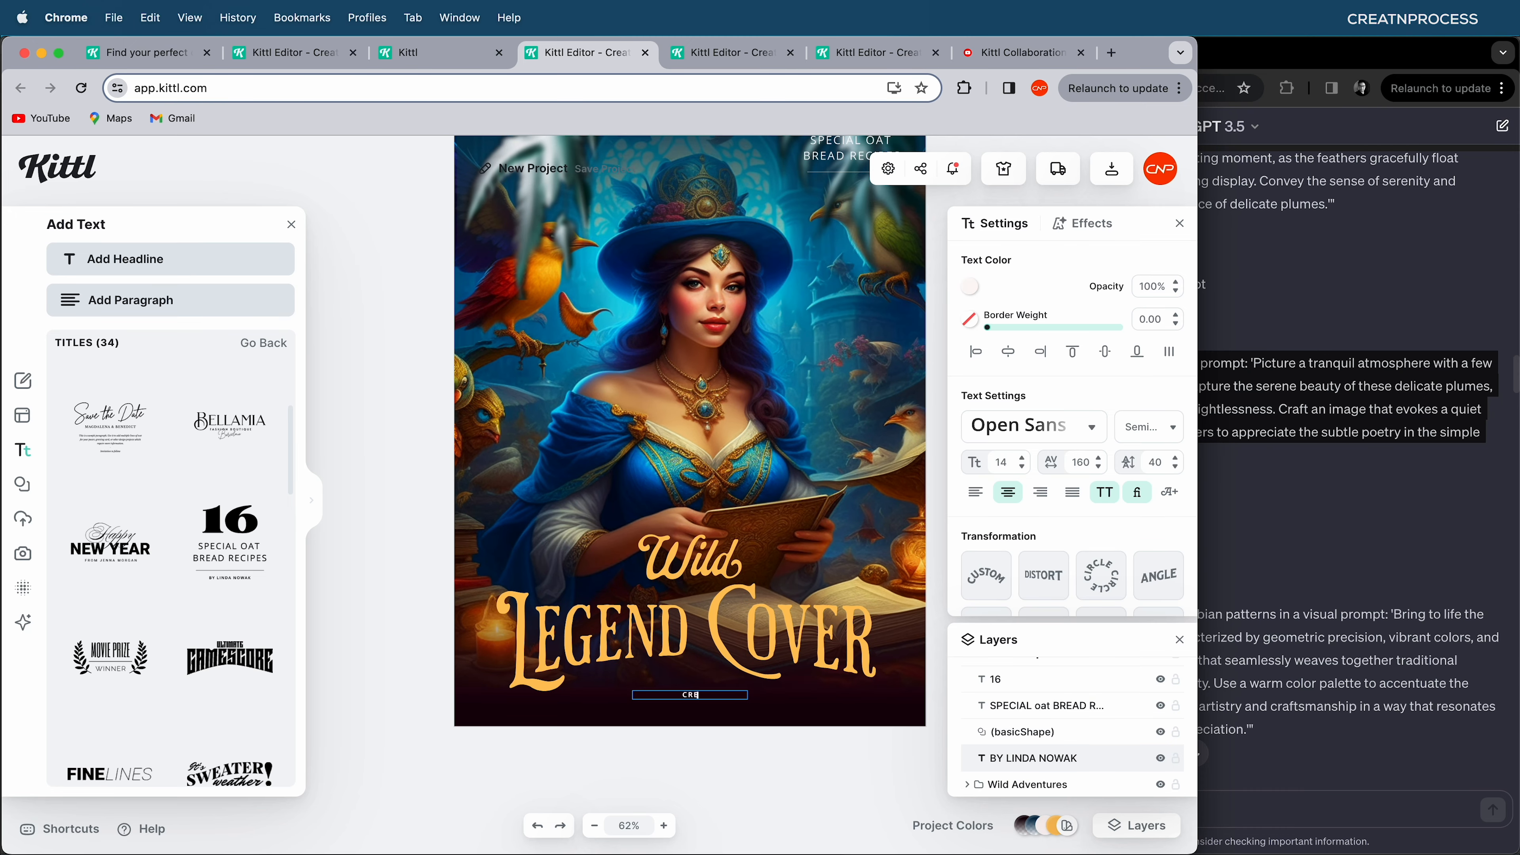
- Change the byline below the title to CREATED IN KITTL
text(ITTL)
key(Escape)
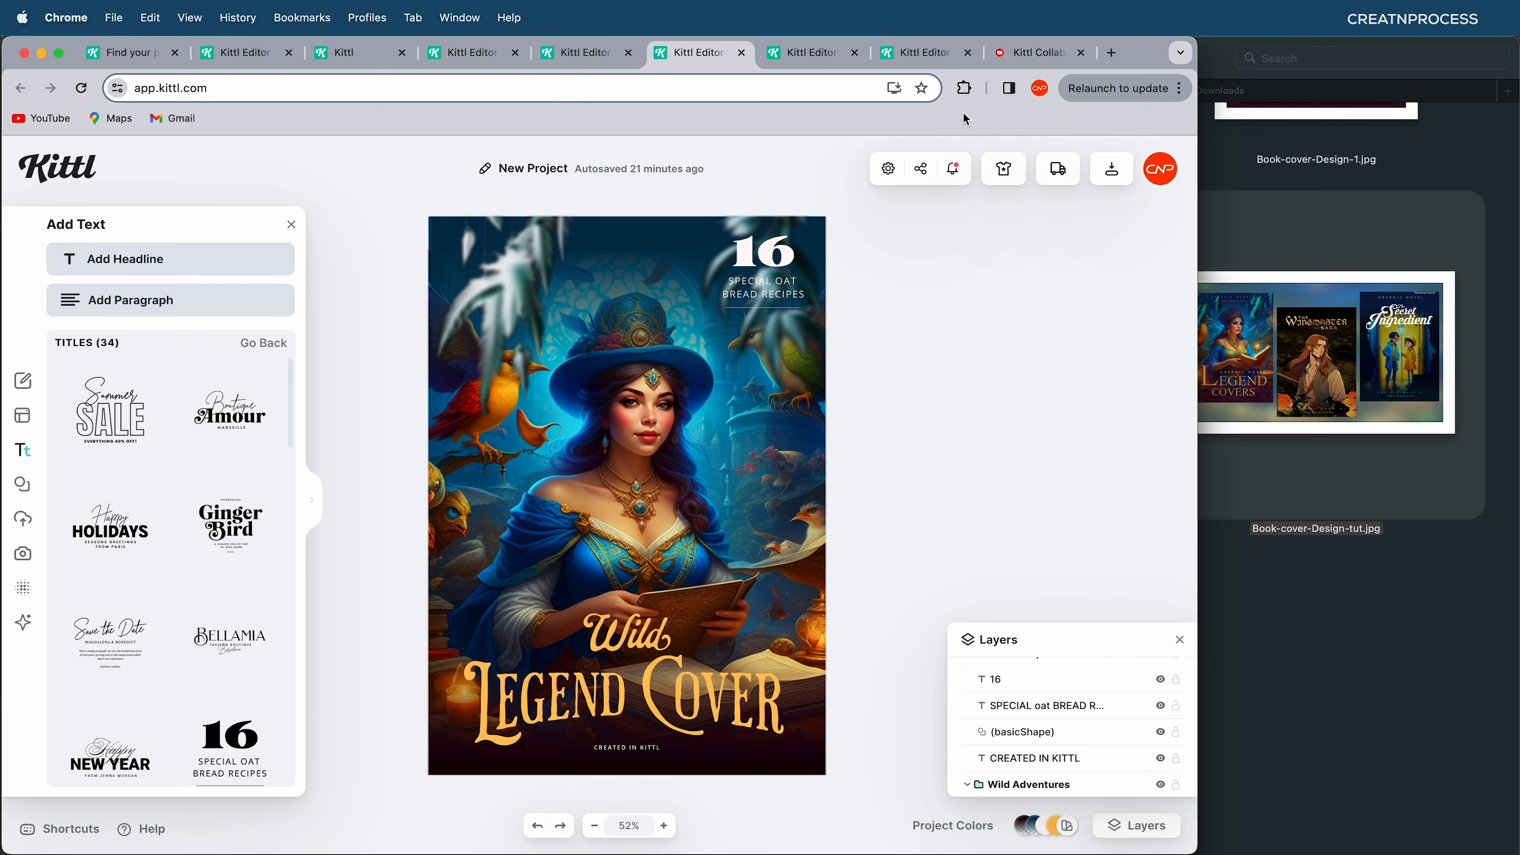
- Switch to the The Wingmaster Saga cover project to view its design
click(925, 53)
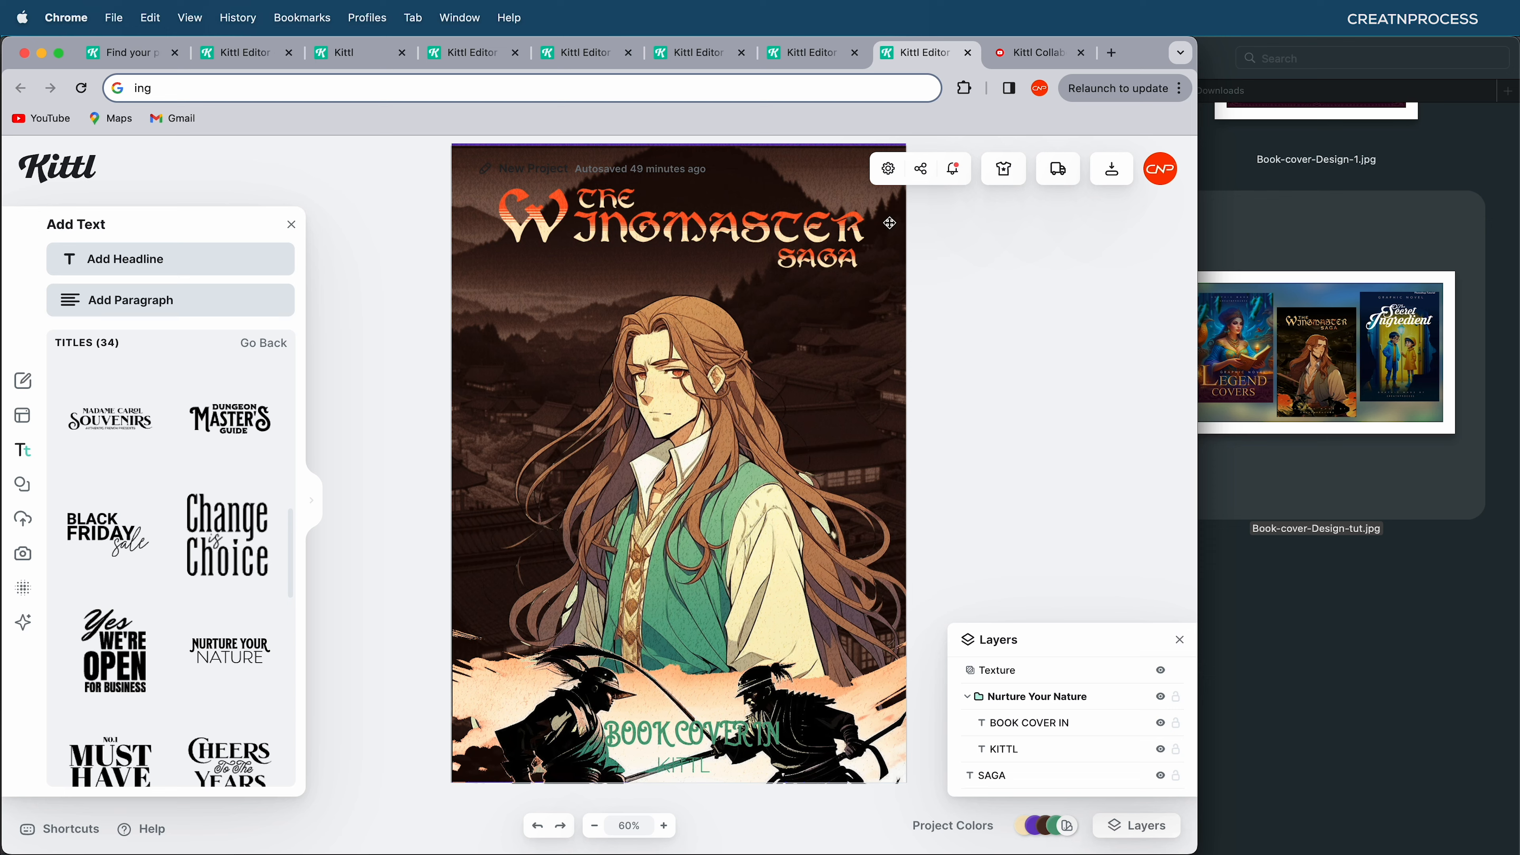
click(889, 173)
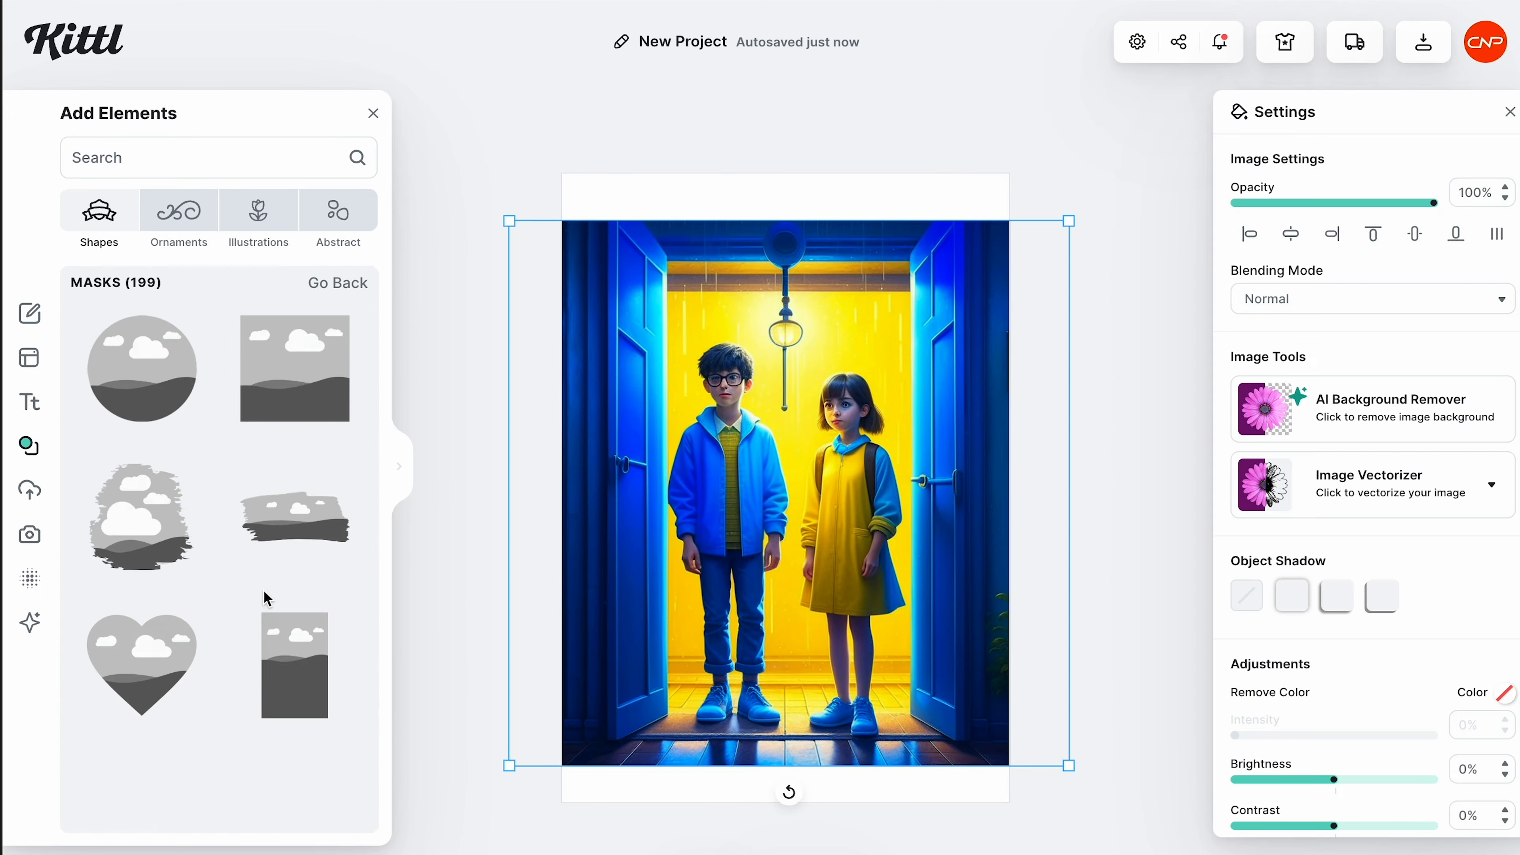
- Place the head silhouette mask from the mask shapes onto the image of the two children in the doorway
scroll(256, 506, down, 10)
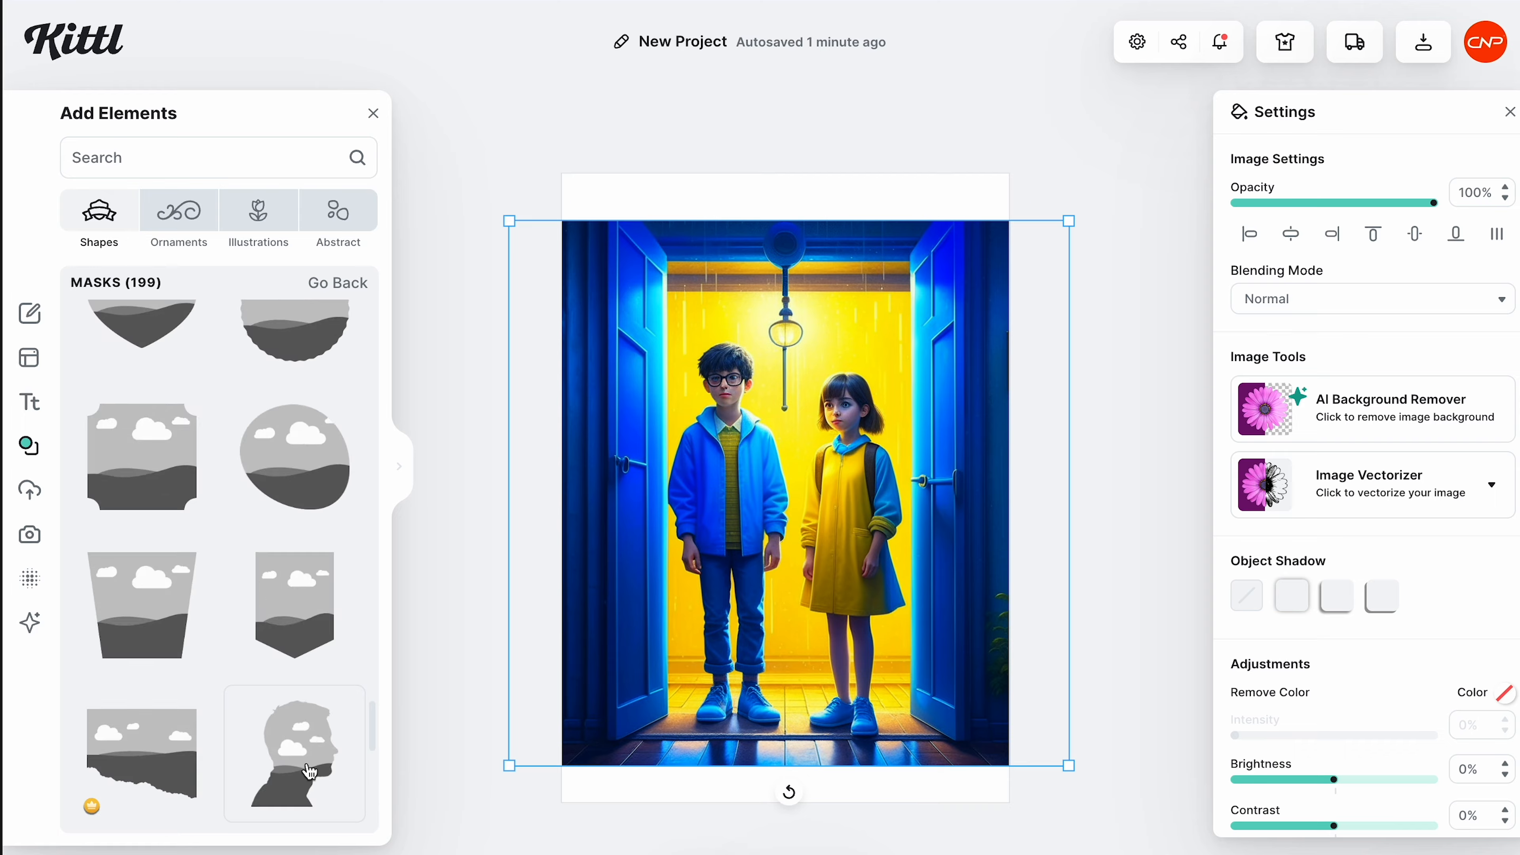
drag(296, 757, 622, 490)
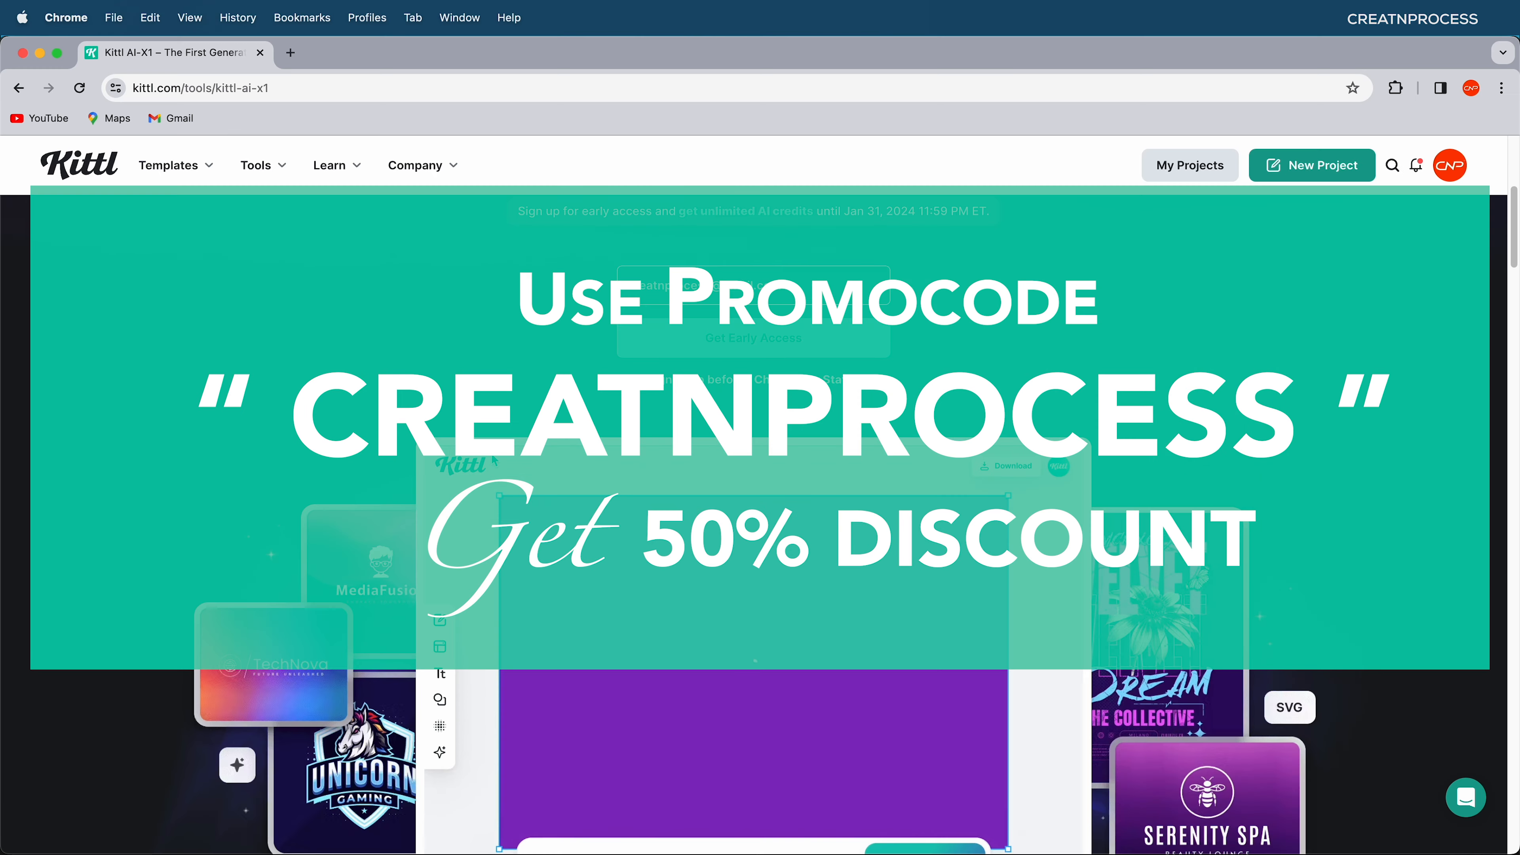
scroll(493, 460, down, 4)
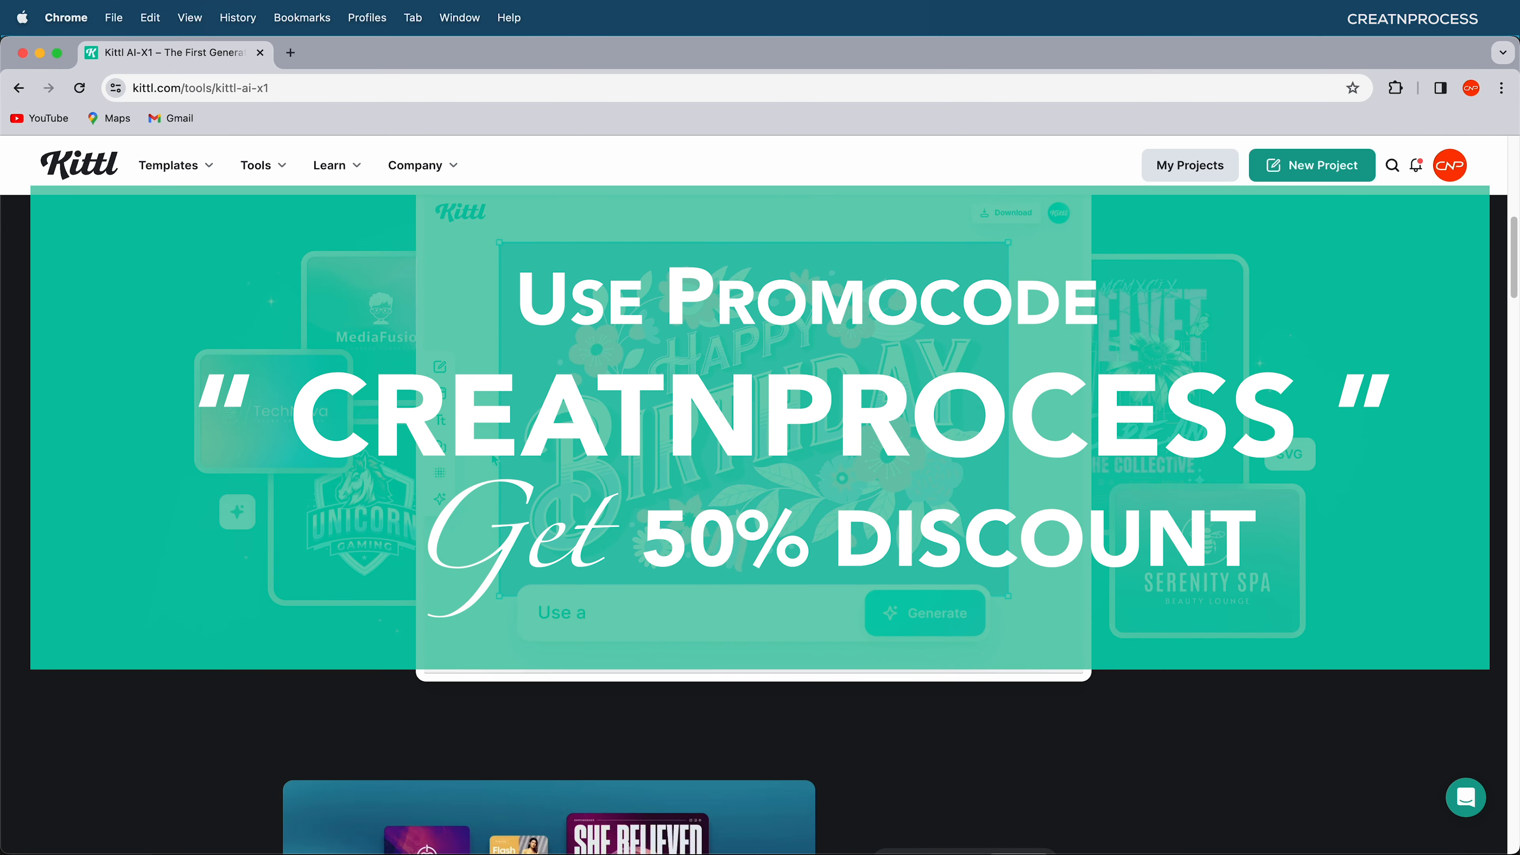
scroll(495, 460, down, 6)
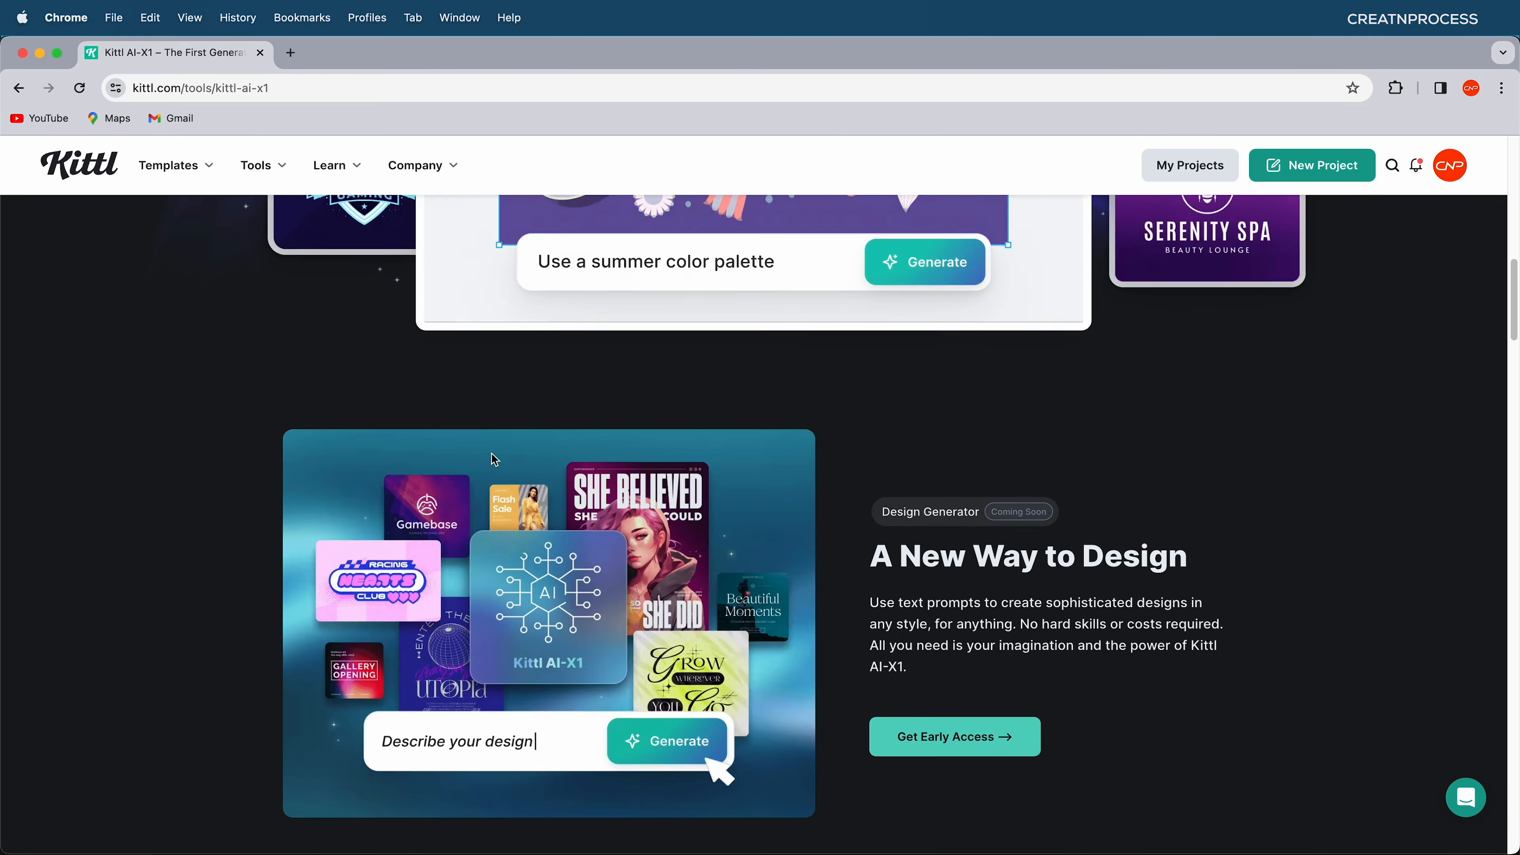